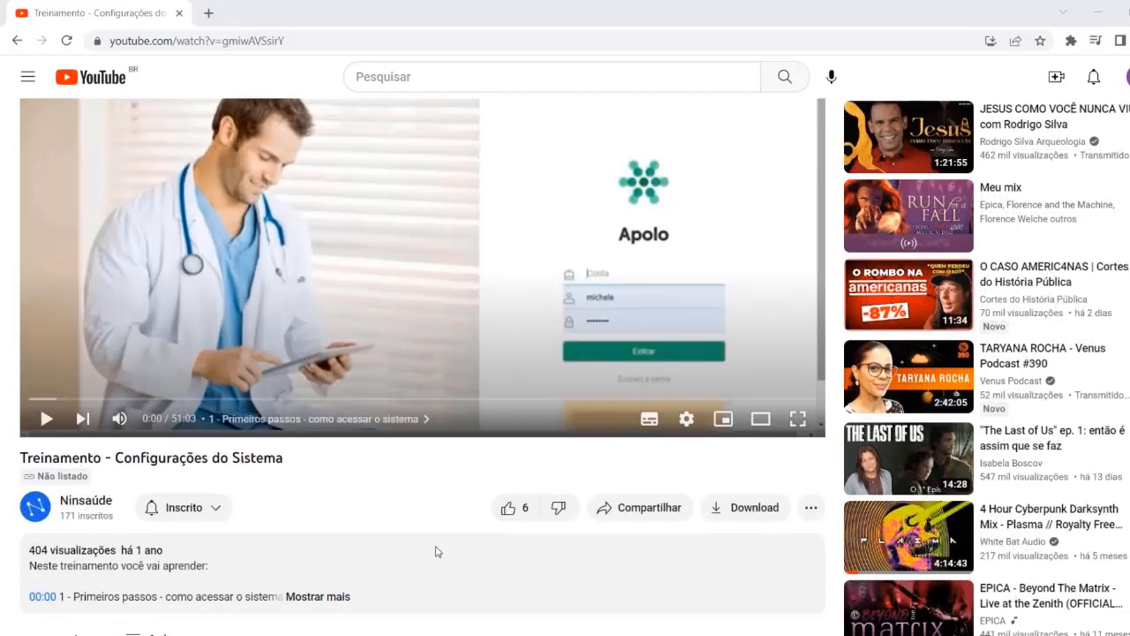
Expand the training video's description to view its timestamped topics and select chapter "3 - Cadastro de profissionais de saúde"
scroll(436, 552, "down", 1)
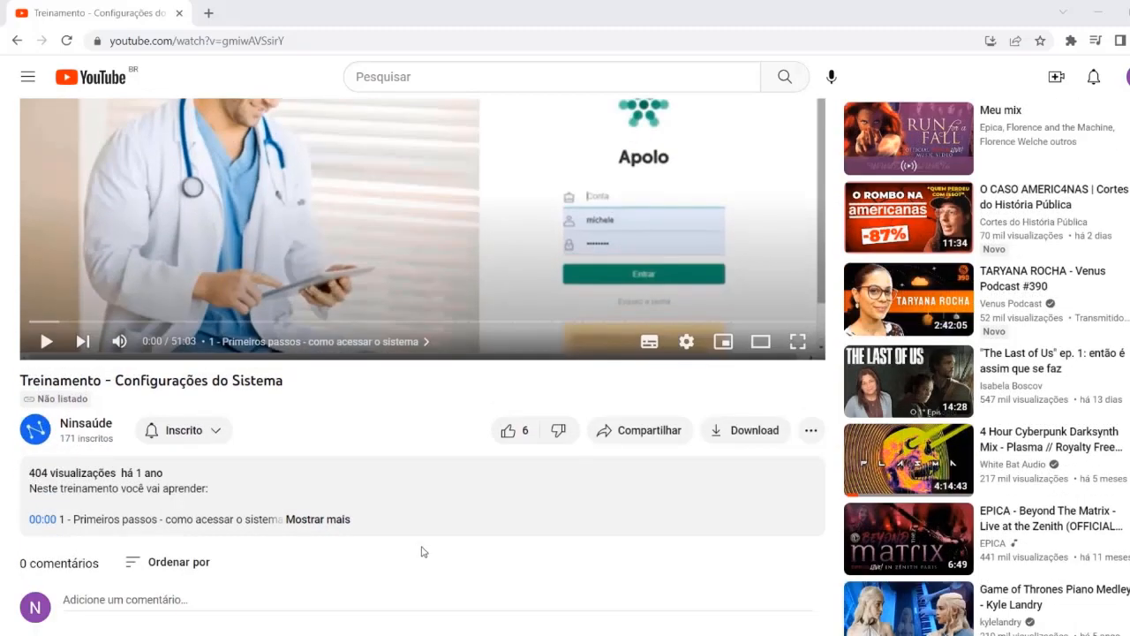
left_click(320, 521)
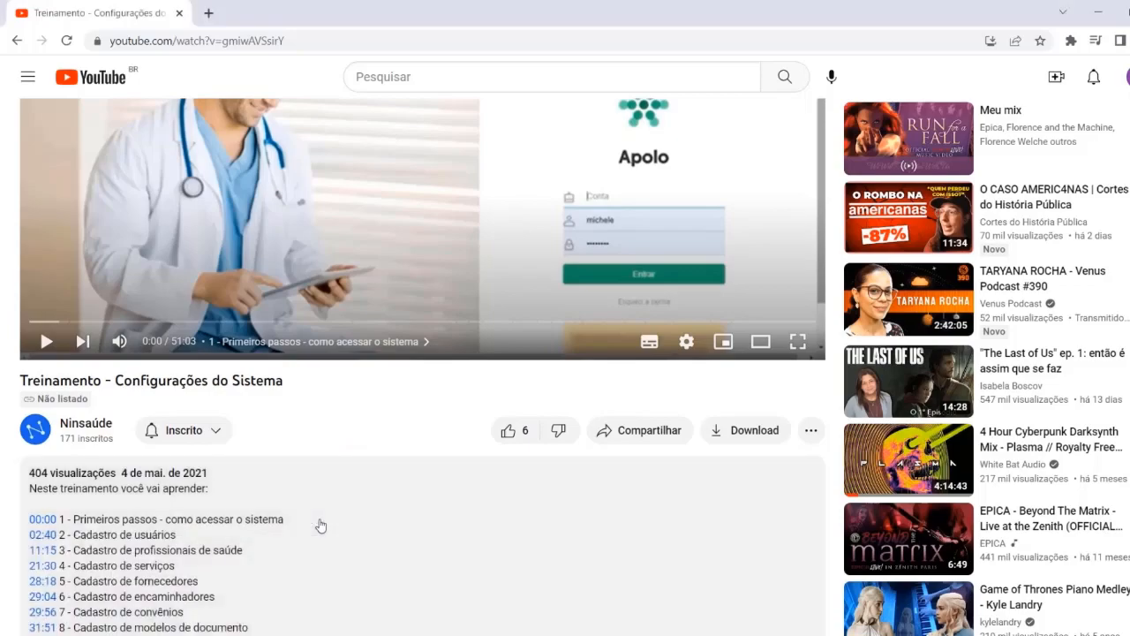
scroll(320, 525, "down", 1)
scroll(320, 524, "down", 2)
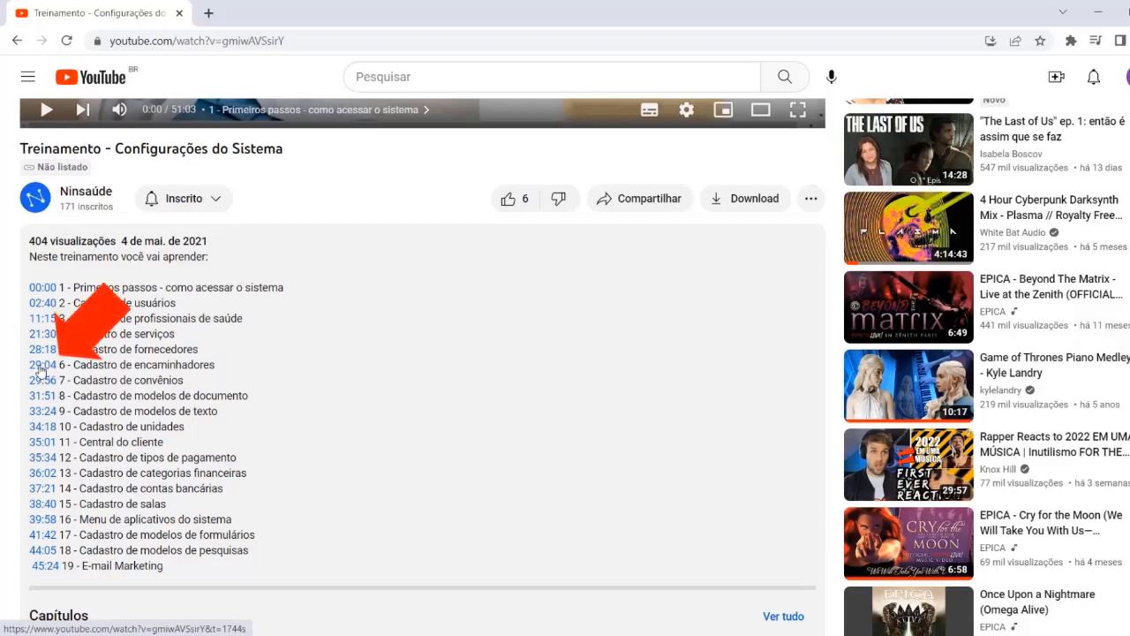
scroll(50, 367, "down", 3)
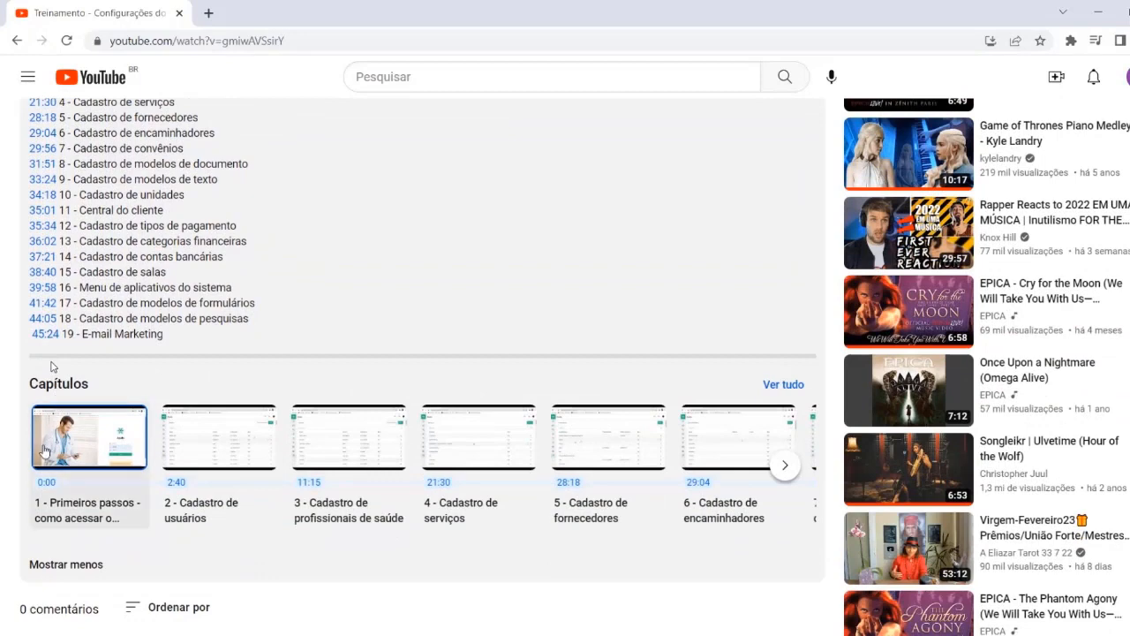
left_click(324, 479)
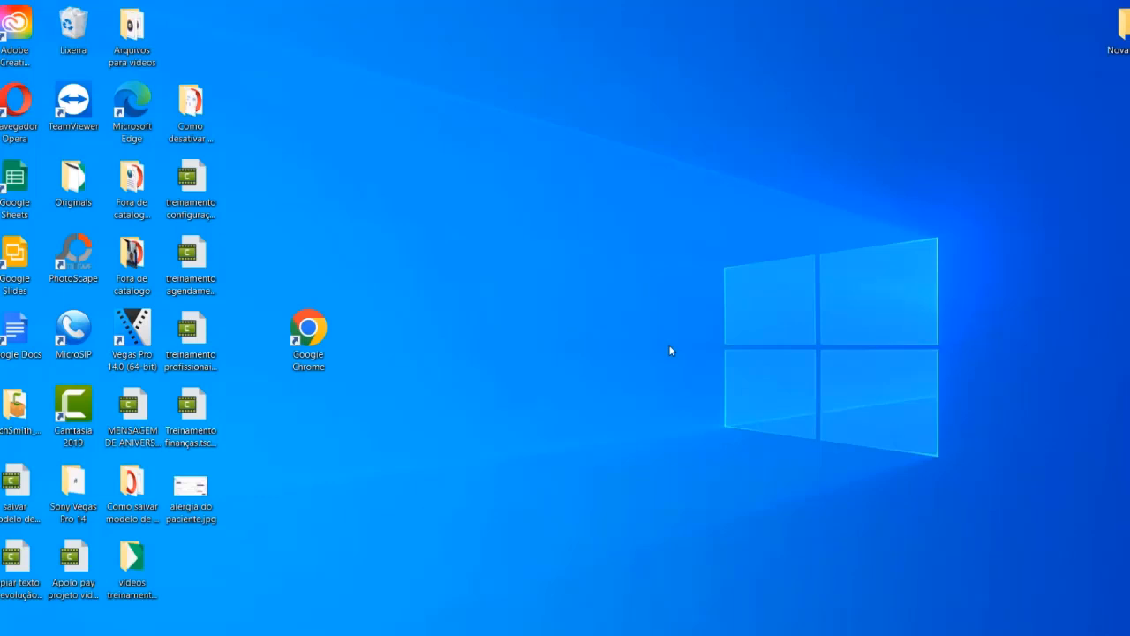
Launch Google Chrome in a maximized window and go to apolo.ninsaude.com
double_click(313, 334)
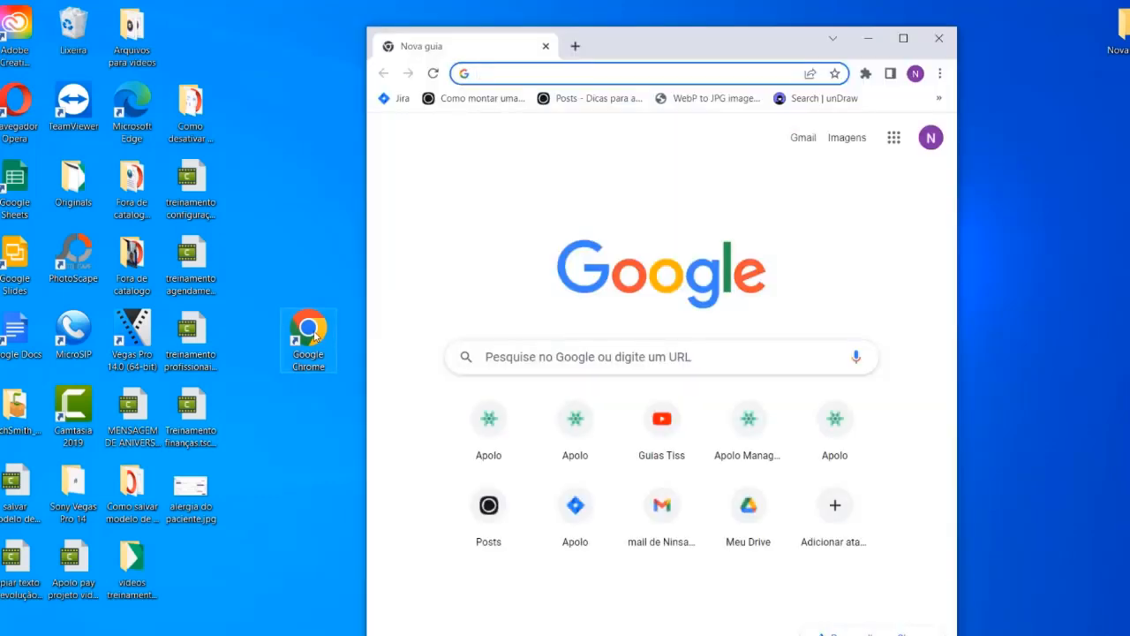
left_click(903, 38)
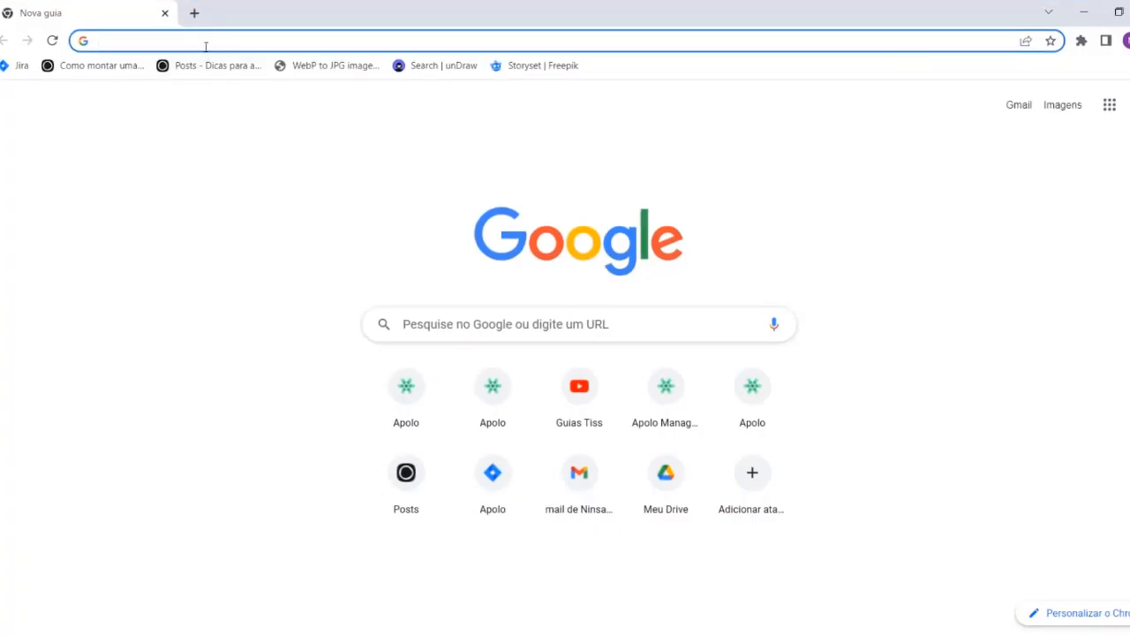
type("apolo.")
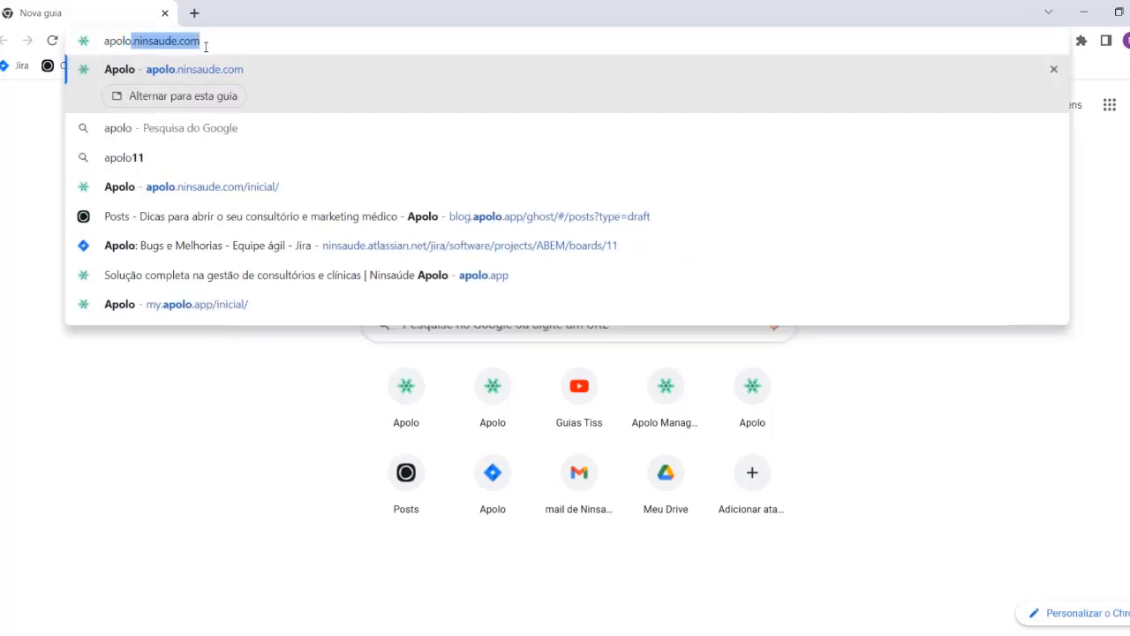
type("ninsad")
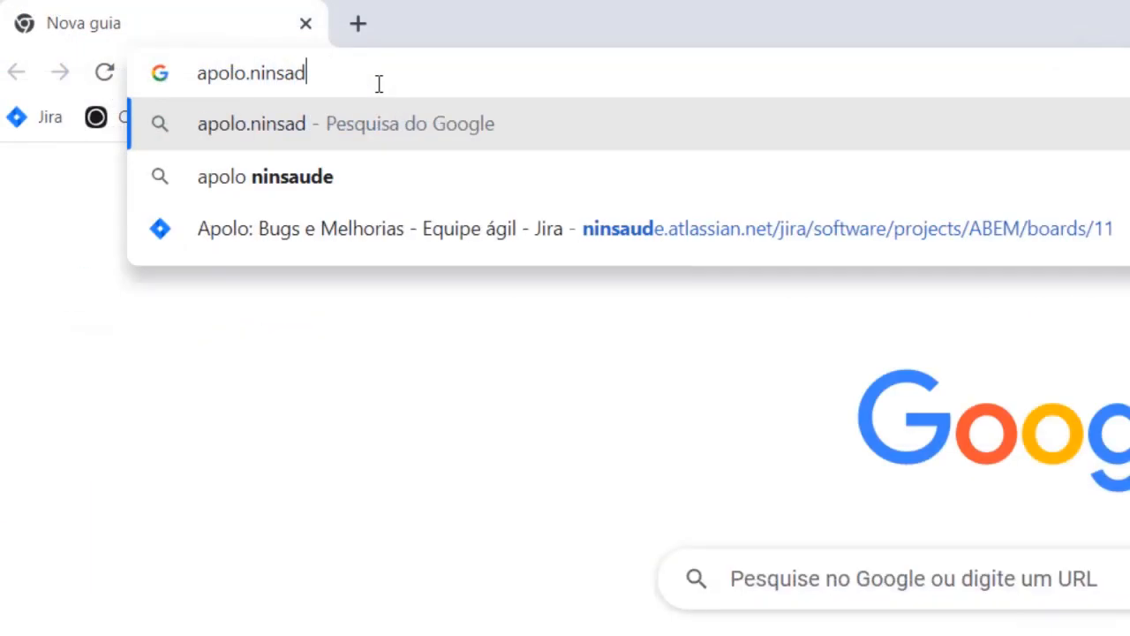
key("BackSpace")
type("ude.com")
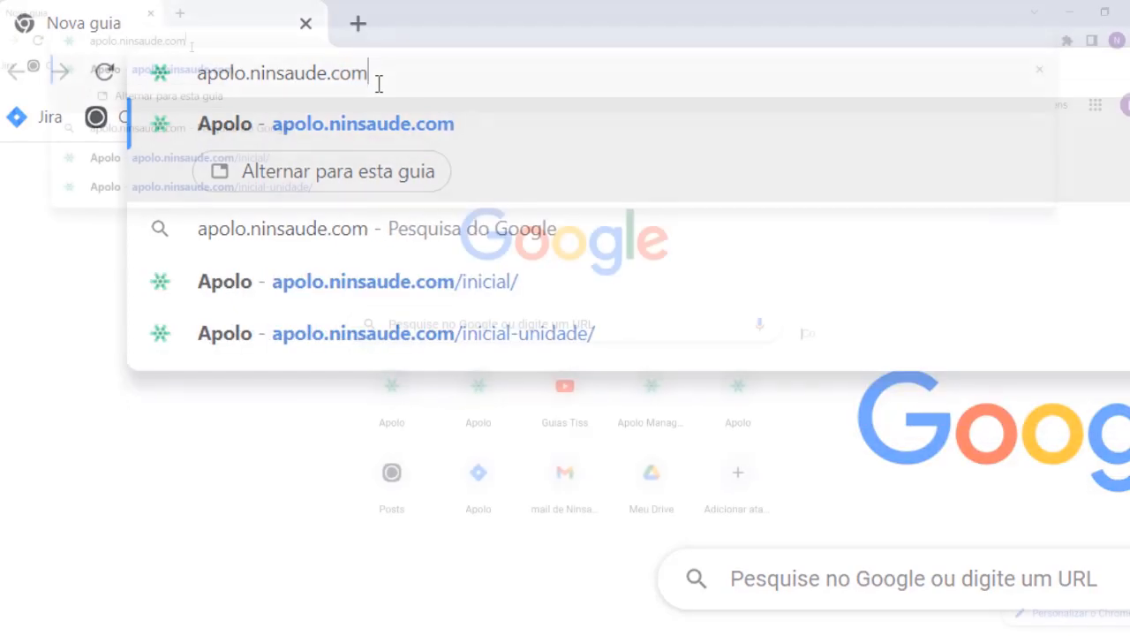
key("Return")
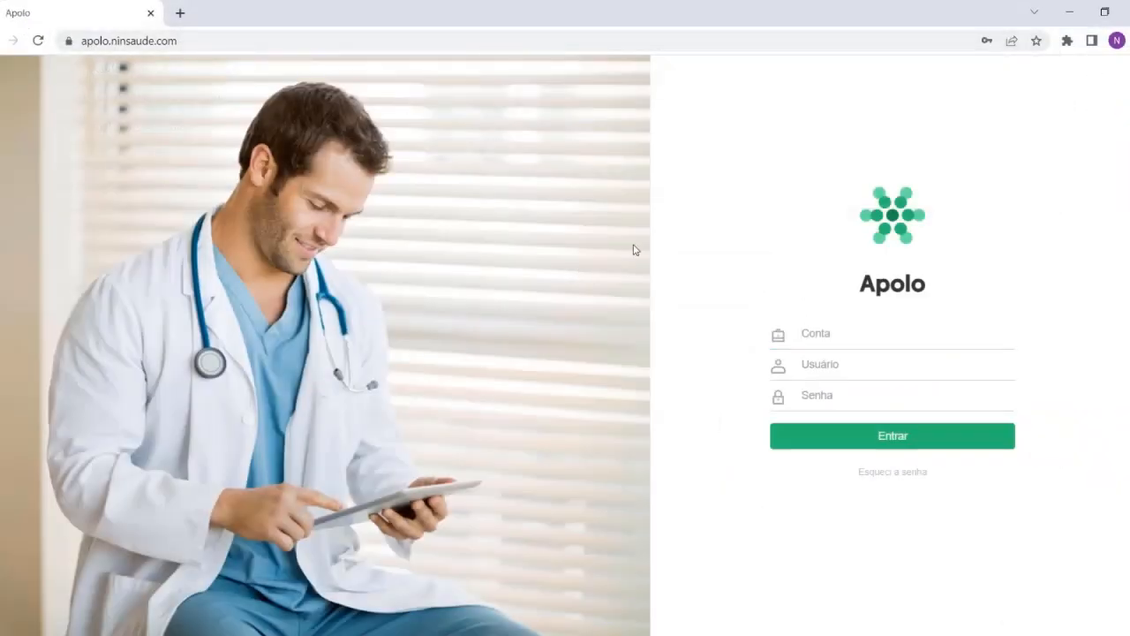
Fill in the account name and the username on the Apolo login form
left_click(849, 328)
type("teste")
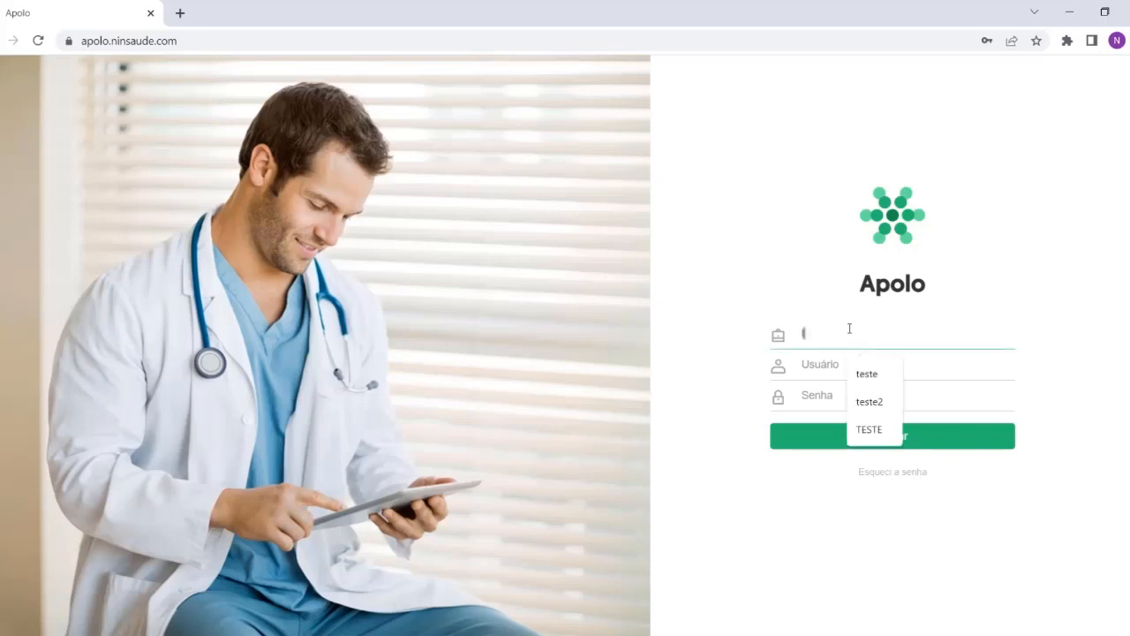
left_click(706, 284)
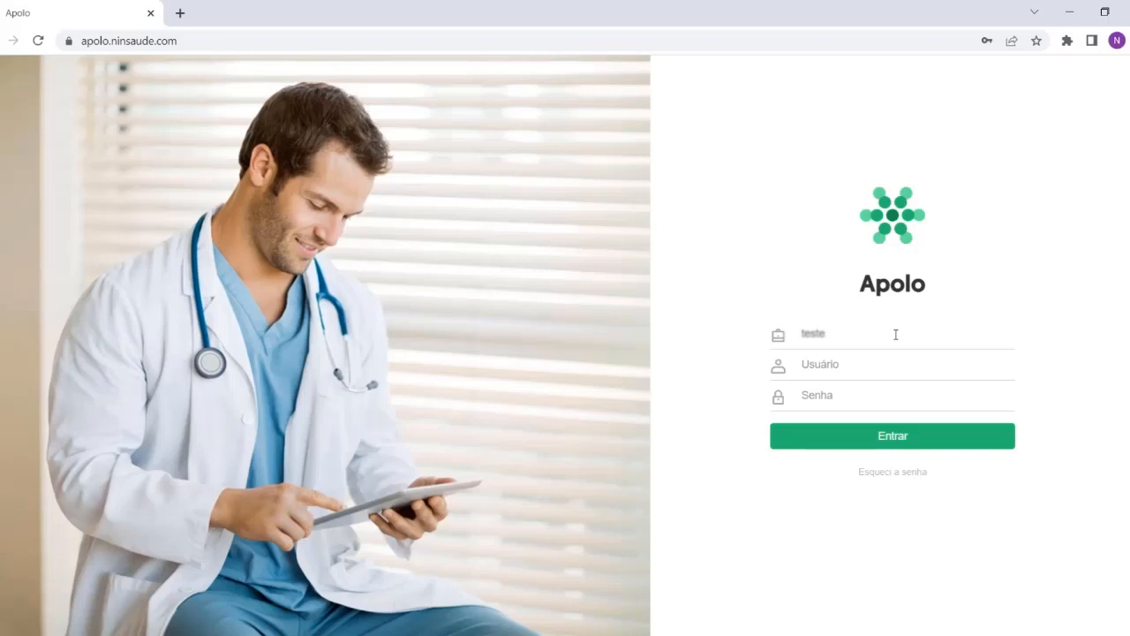
left_click(856, 364)
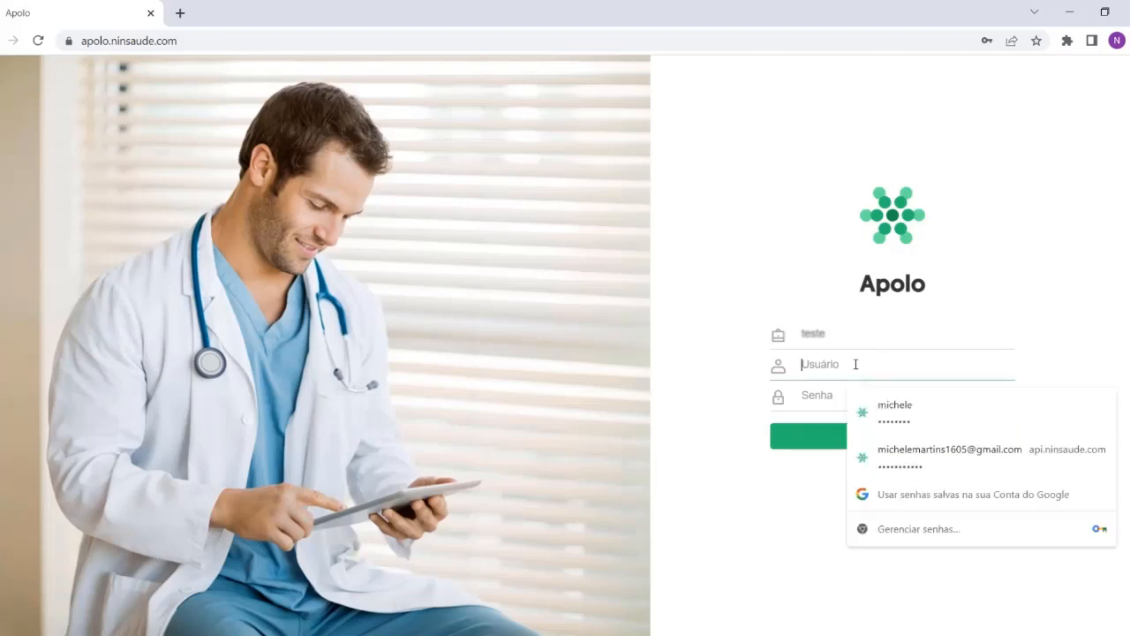
type("micheçe")
key("BackSpace")
key("BackSpace")
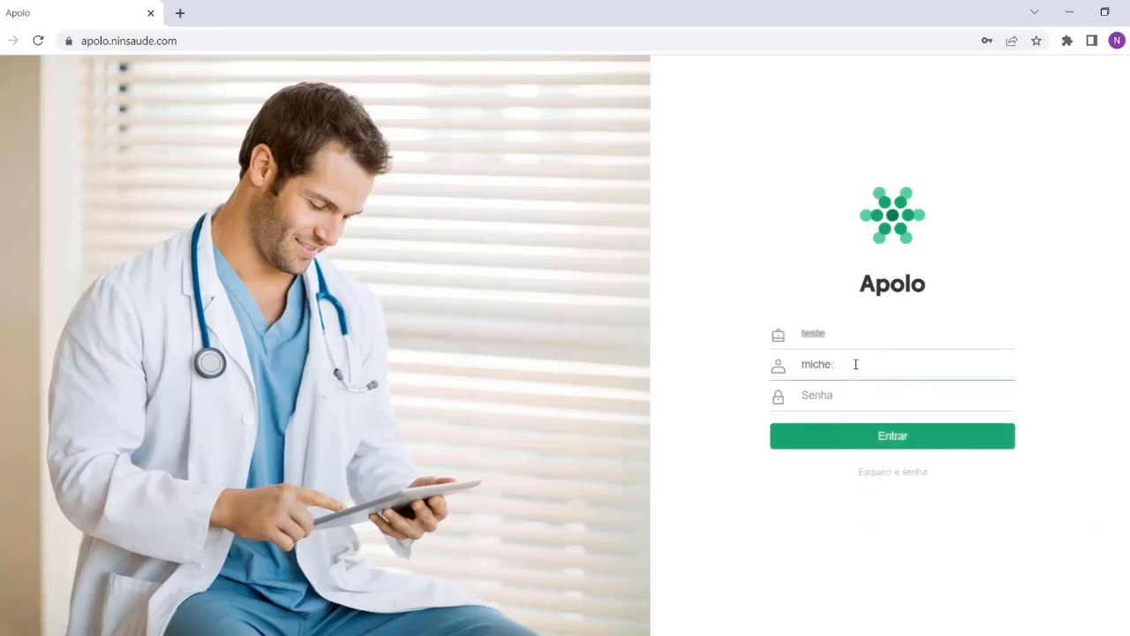
type("le")
left_click(695, 388)
Enter the account password and log in to Apolo
left_click(889, 390)
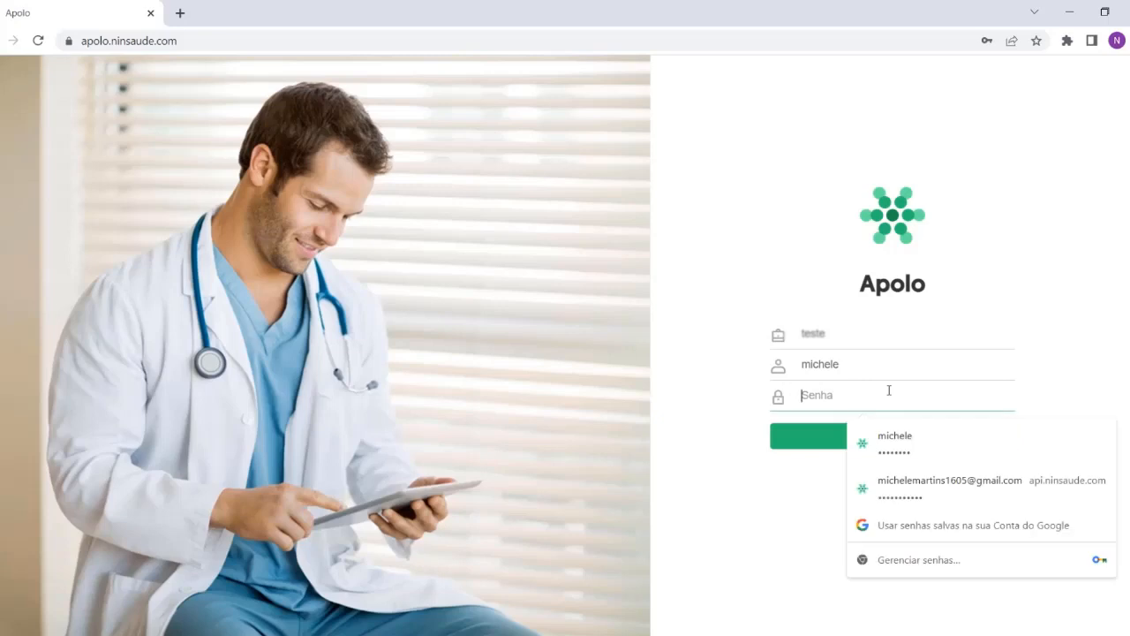
type("••••••••")
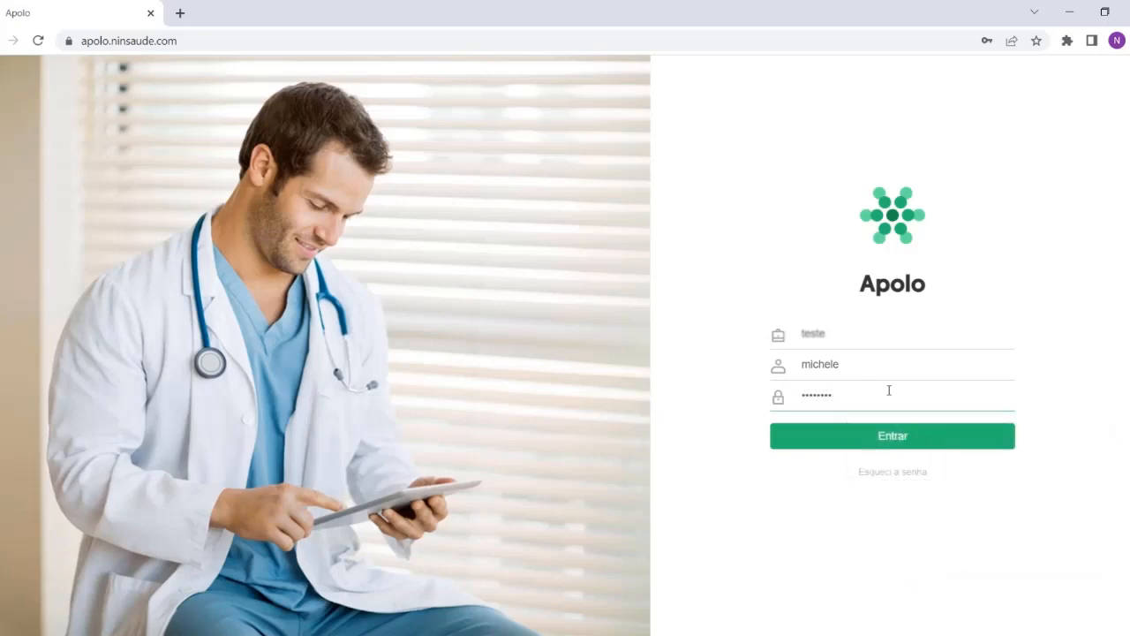
left_click(905, 440)
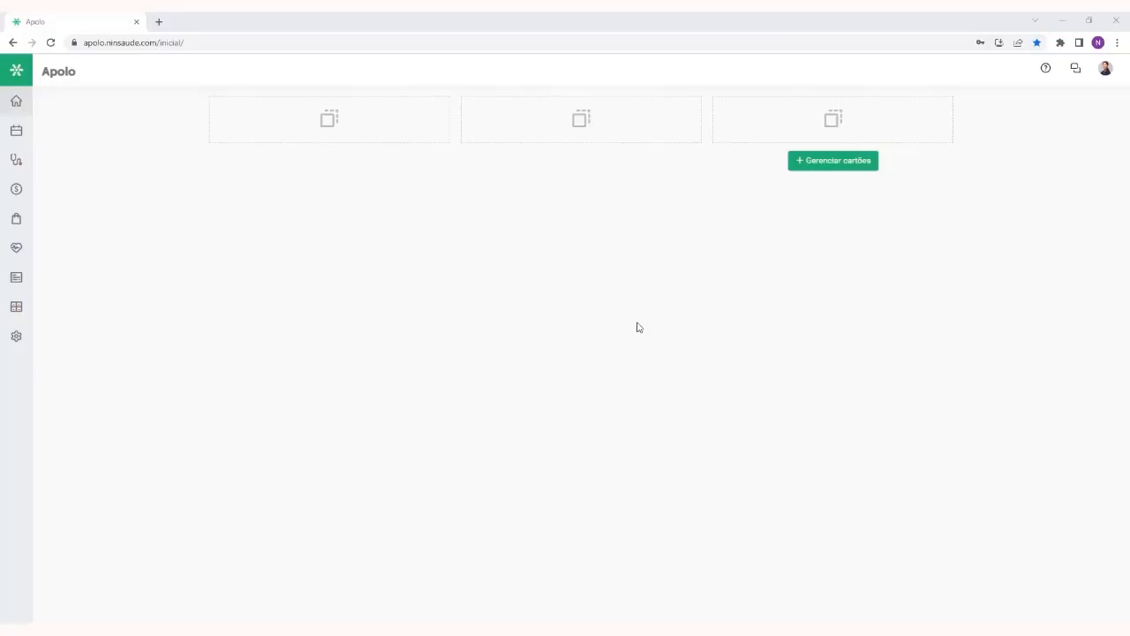
View the cards available for the home screen in Gerenciar cartões, and close the dialog without adding any
left_click(834, 170)
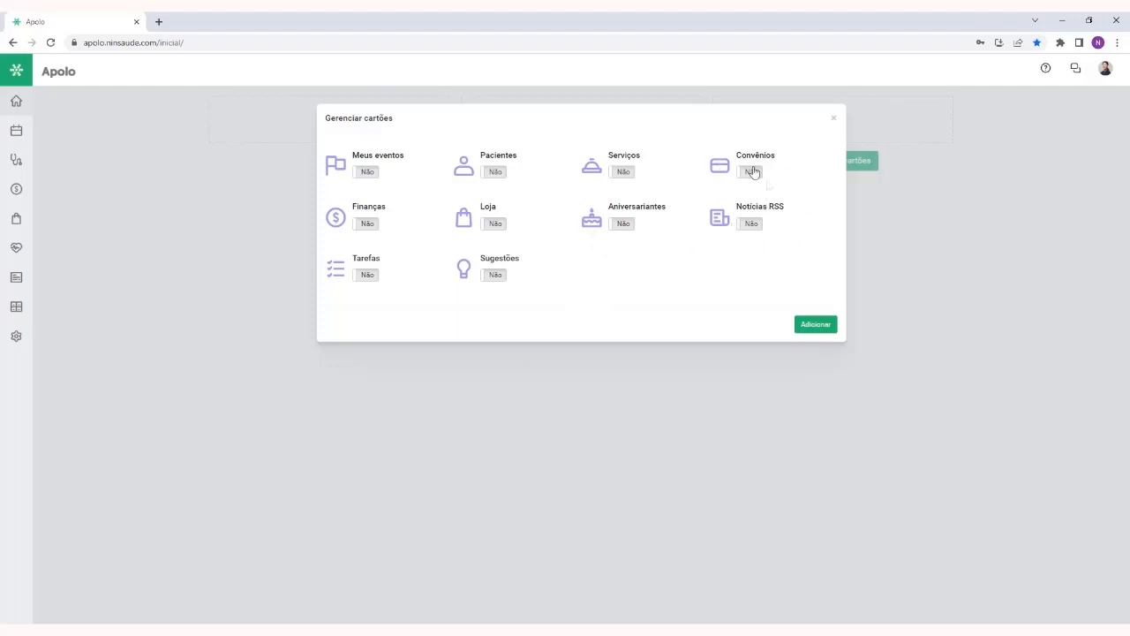
left_click(832, 119)
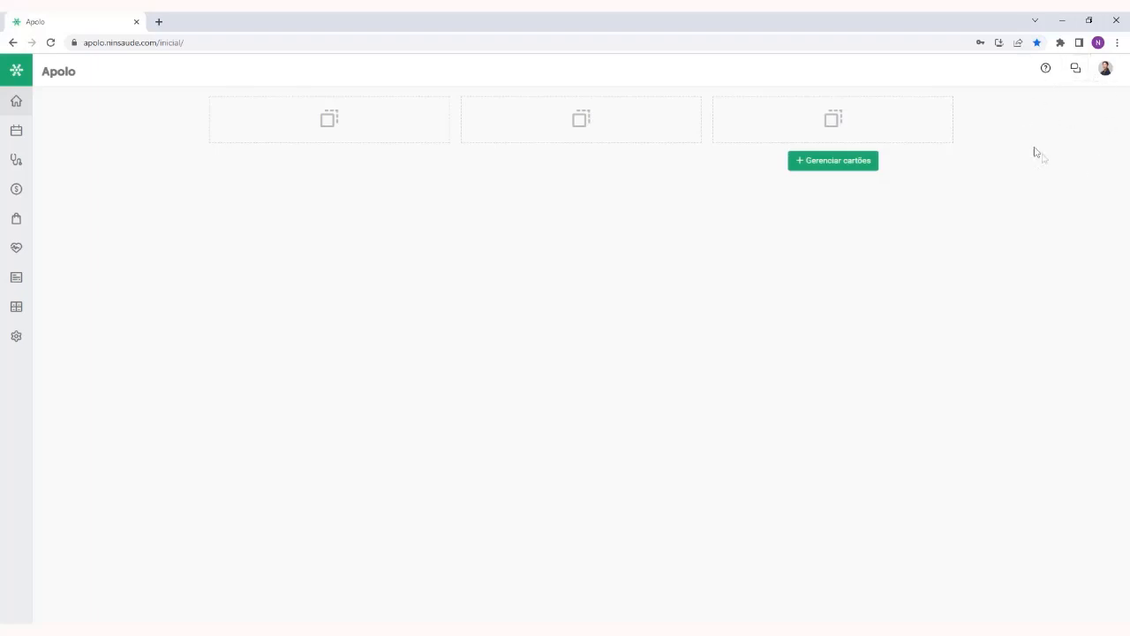
Show the support videos about Categorias financeiras, and close the support area
left_click(1046, 76)
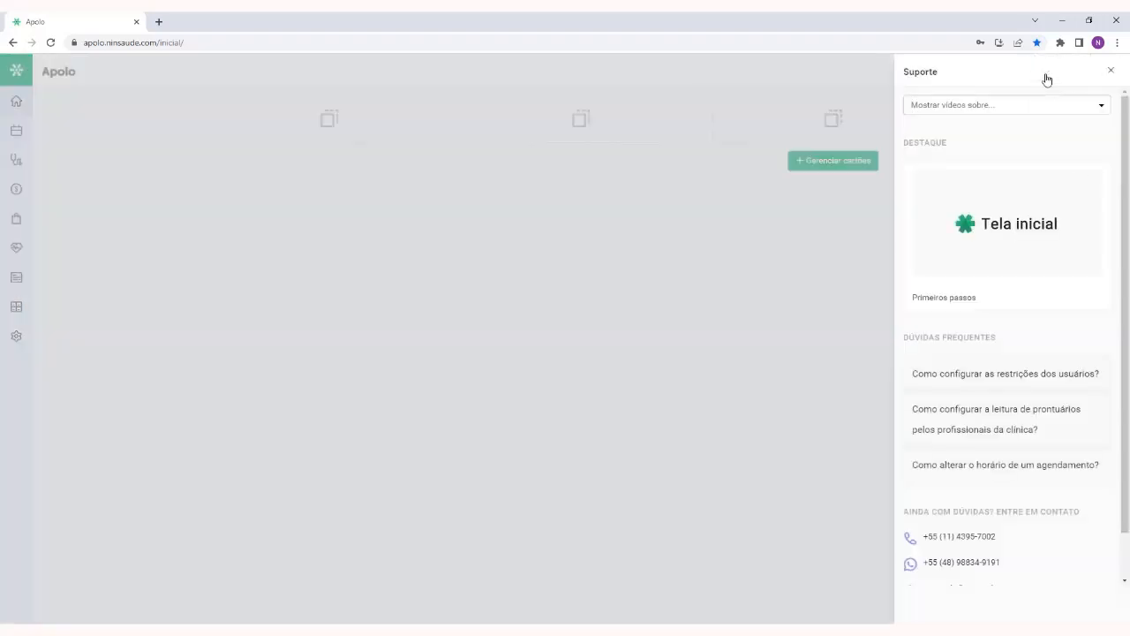
left_click(1044, 105)
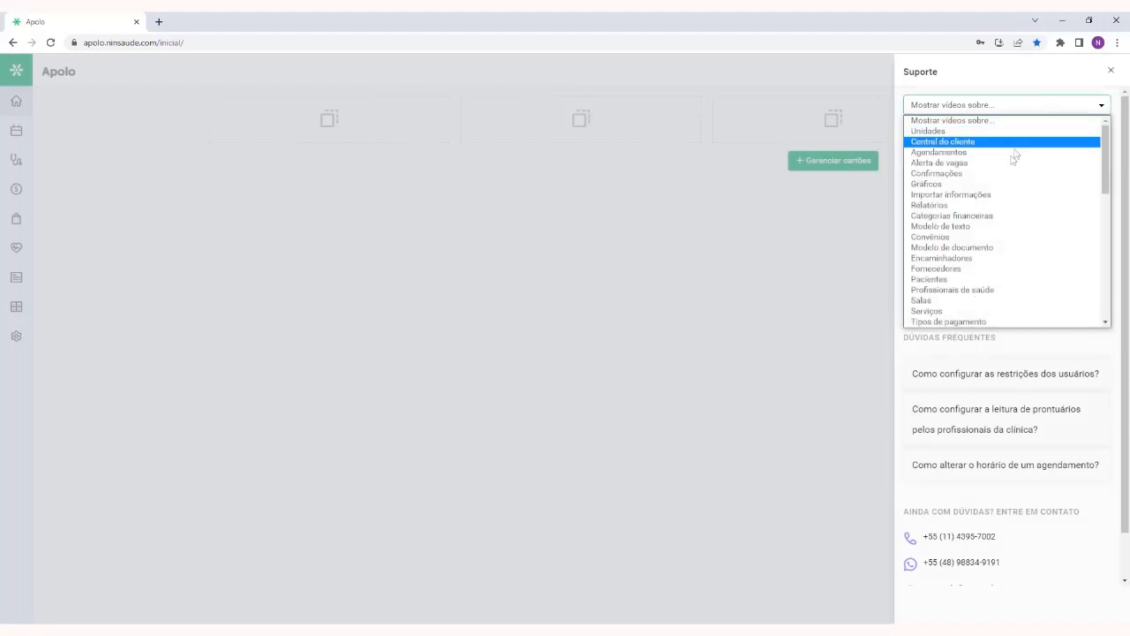
left_click(987, 217)
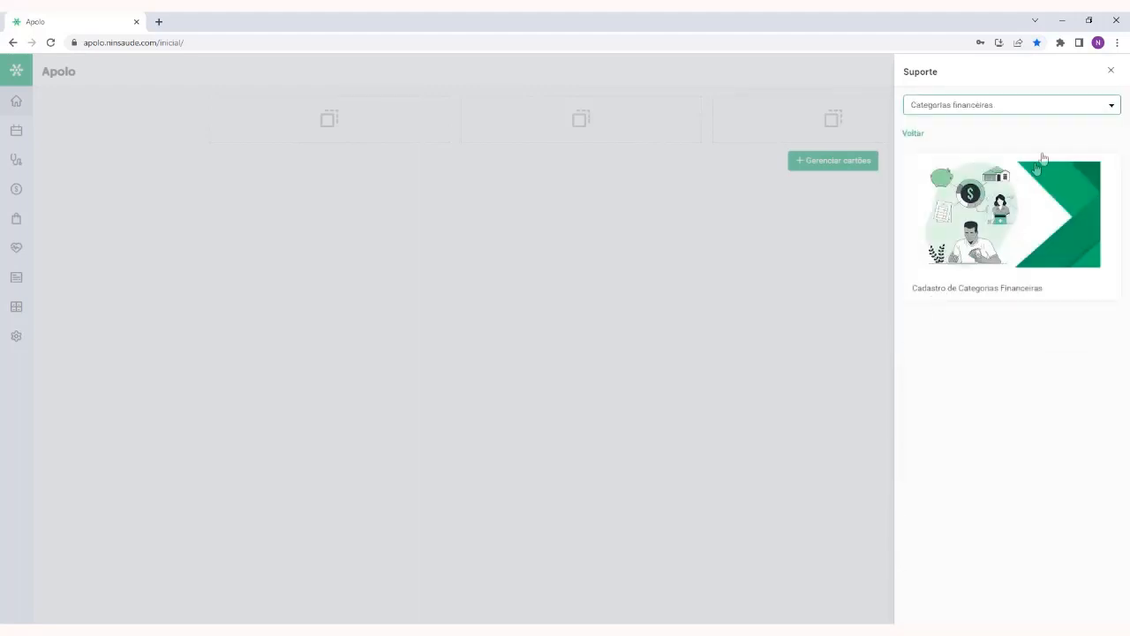
left_click(1109, 71)
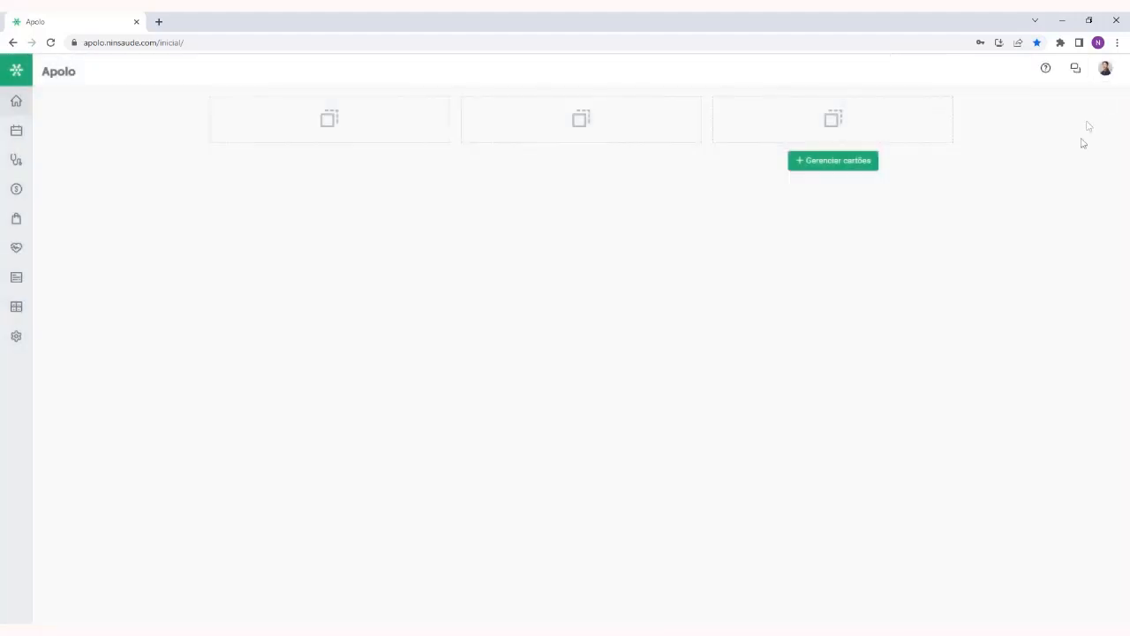
Send the message "Olá doutor" to a doctor in the internal chat contacts, and close the chat
left_click(1076, 72)
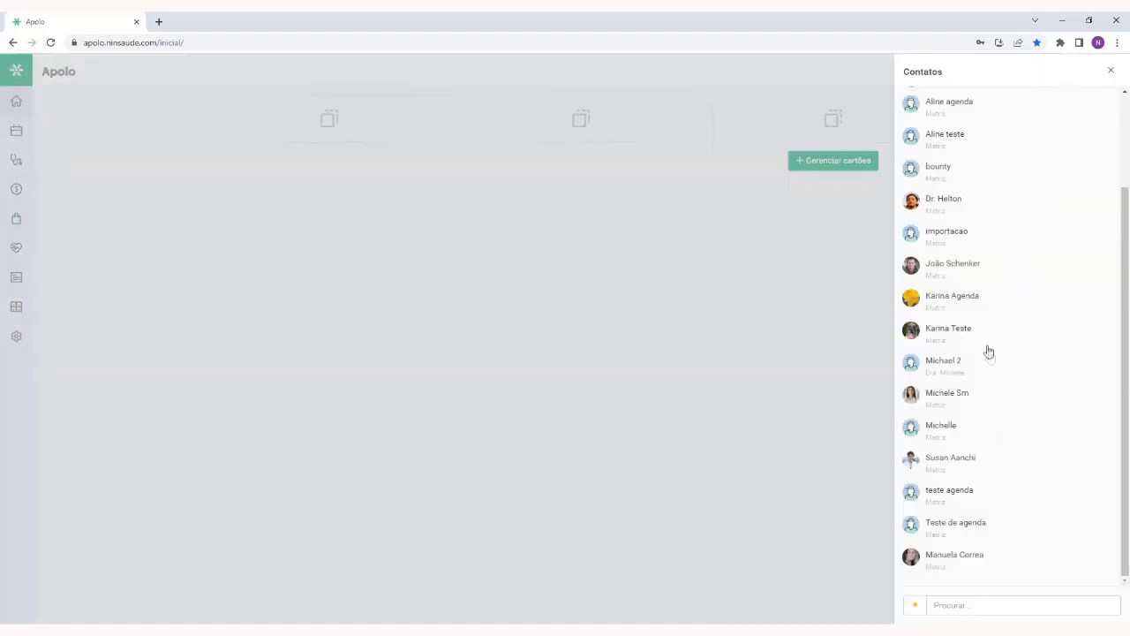
left_click(968, 267)
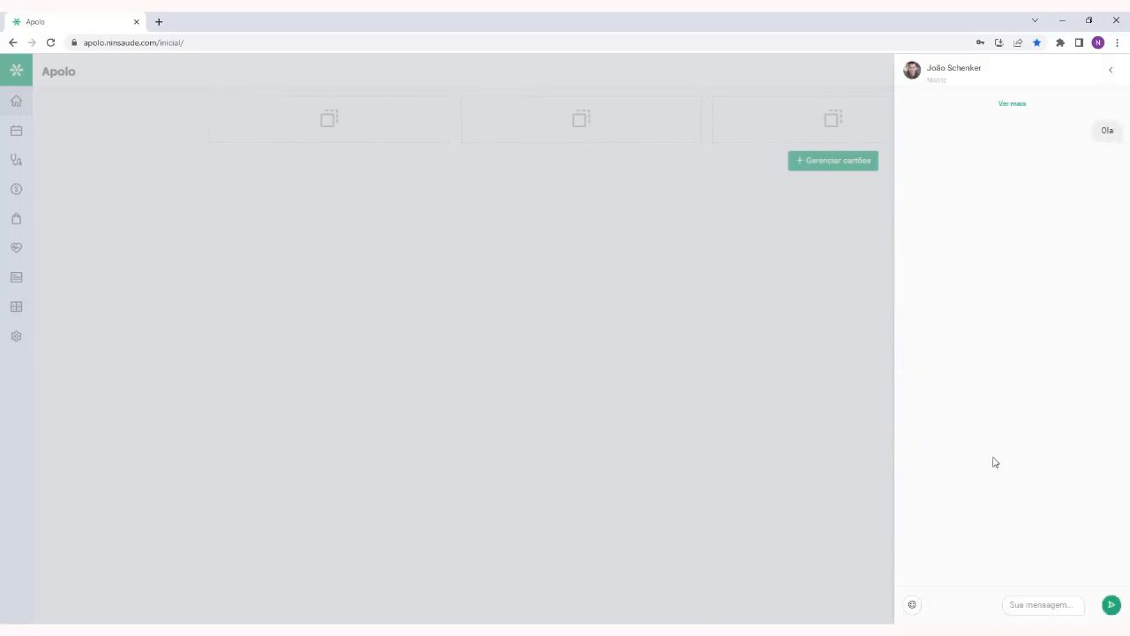
left_click(1051, 604)
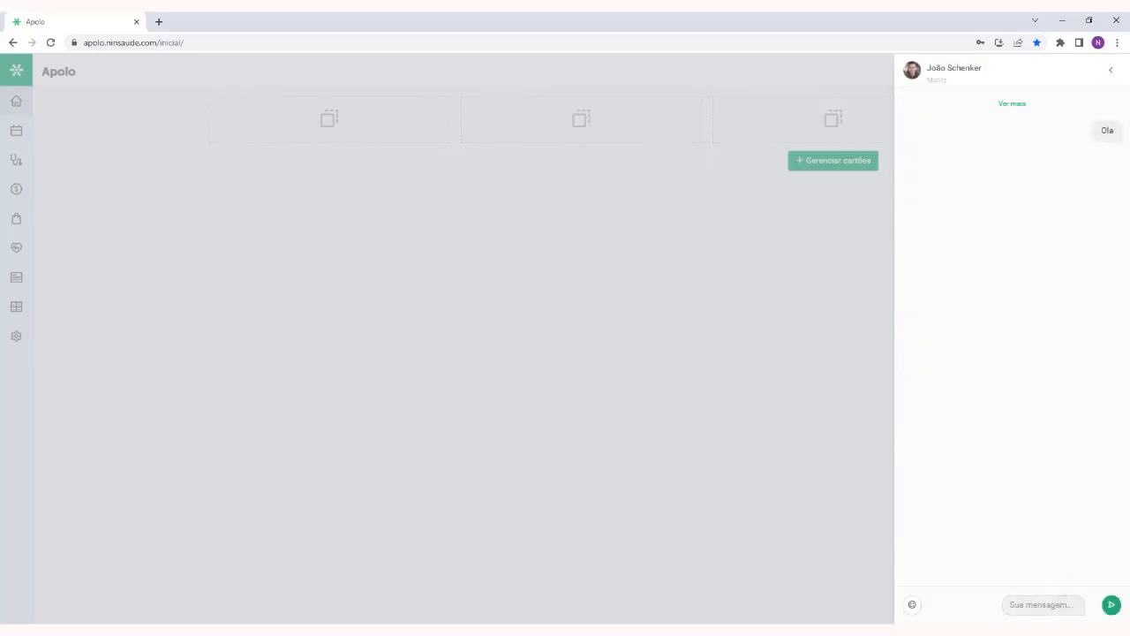
type("Olá doutor")
left_click(1111, 604)
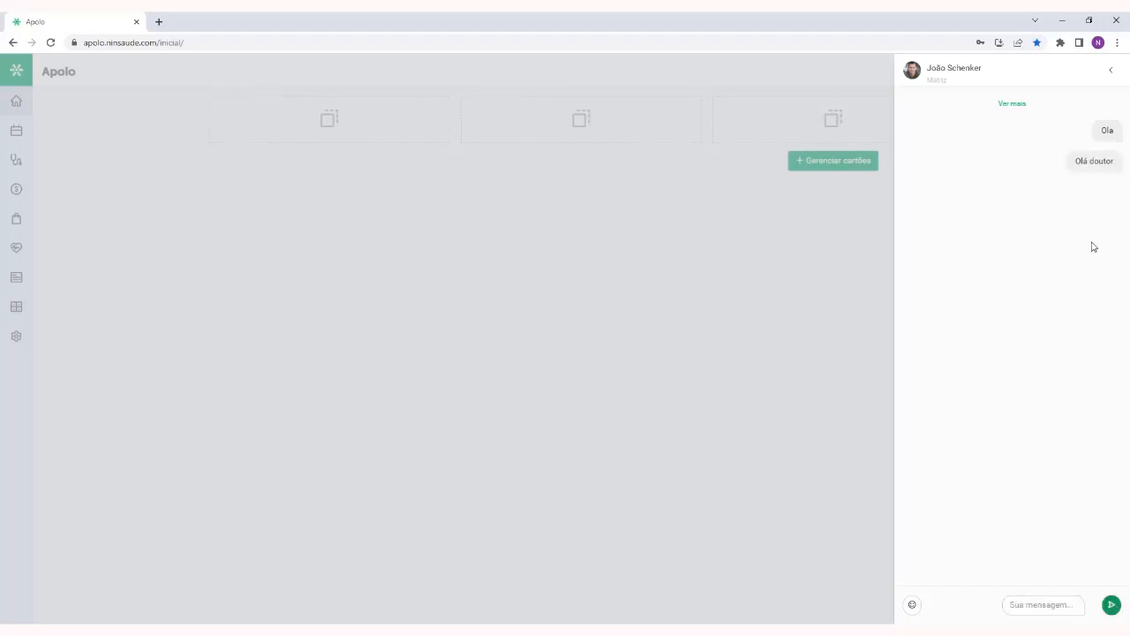
left_click(1111, 70)
left_click(1111, 70)
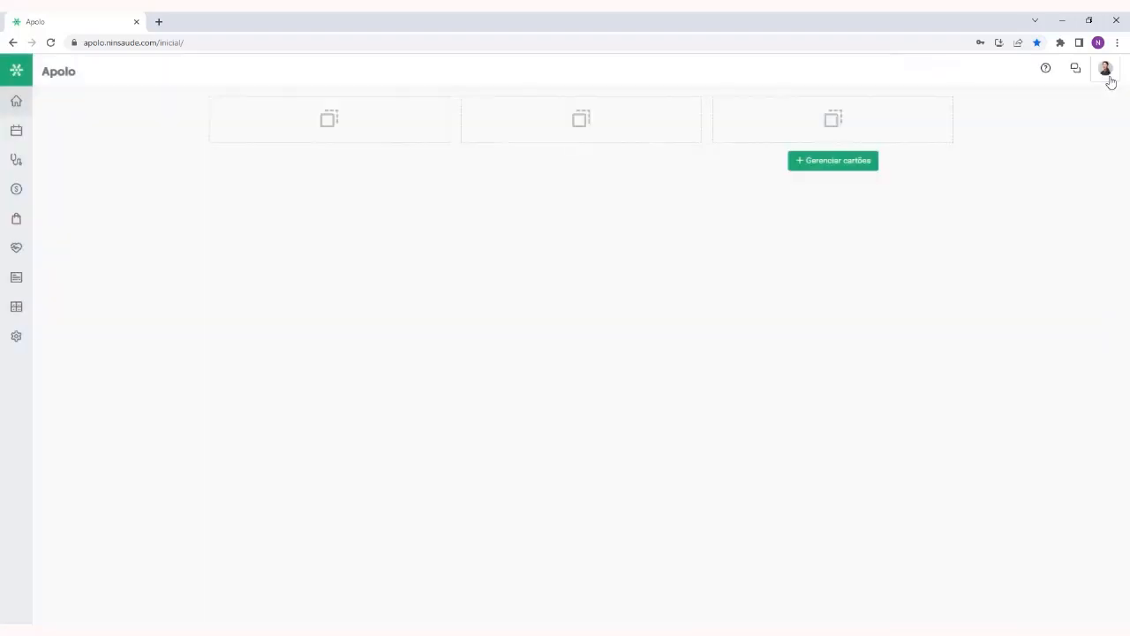
View the edit form of the logged-in user's own profile, and return to the home screen without saving
left_click(1104, 72)
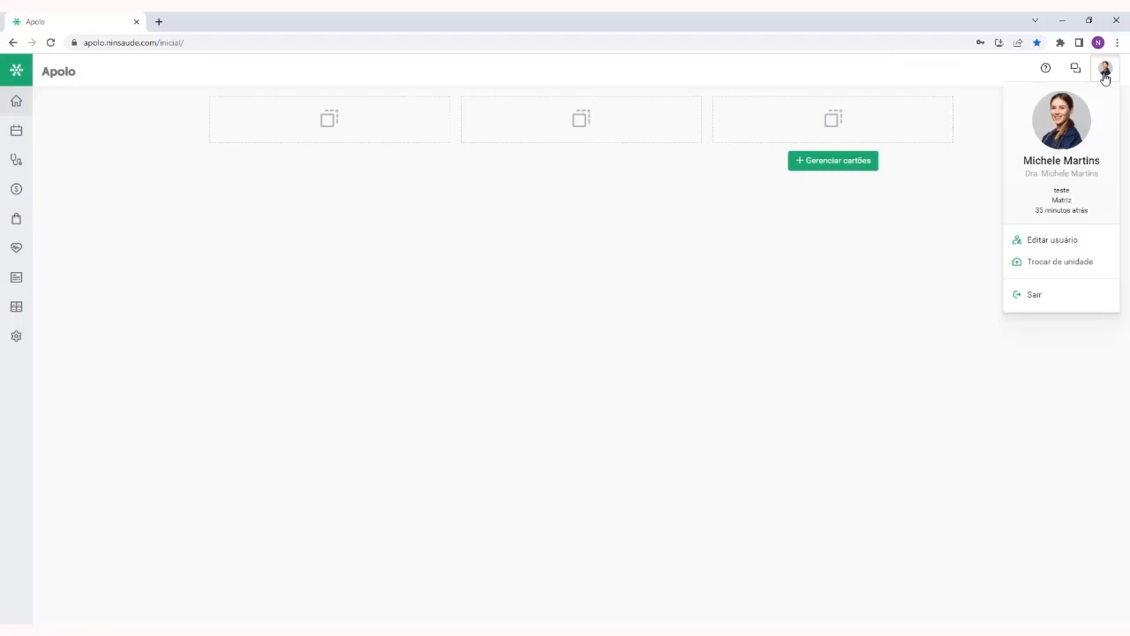
left_click(1069, 240)
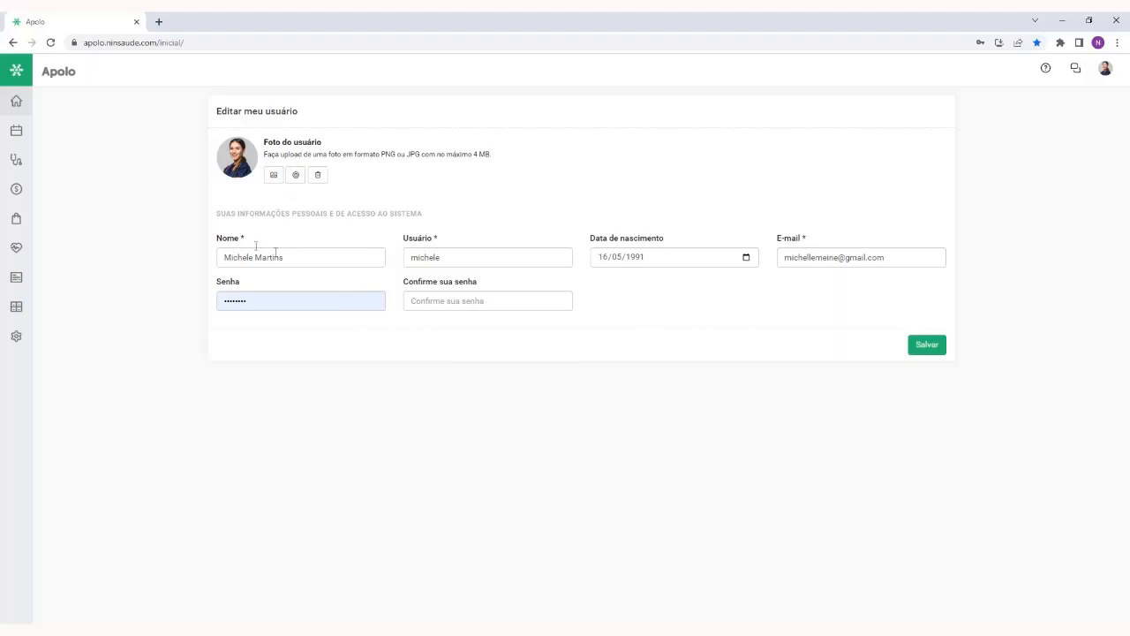
left_click(16, 101)
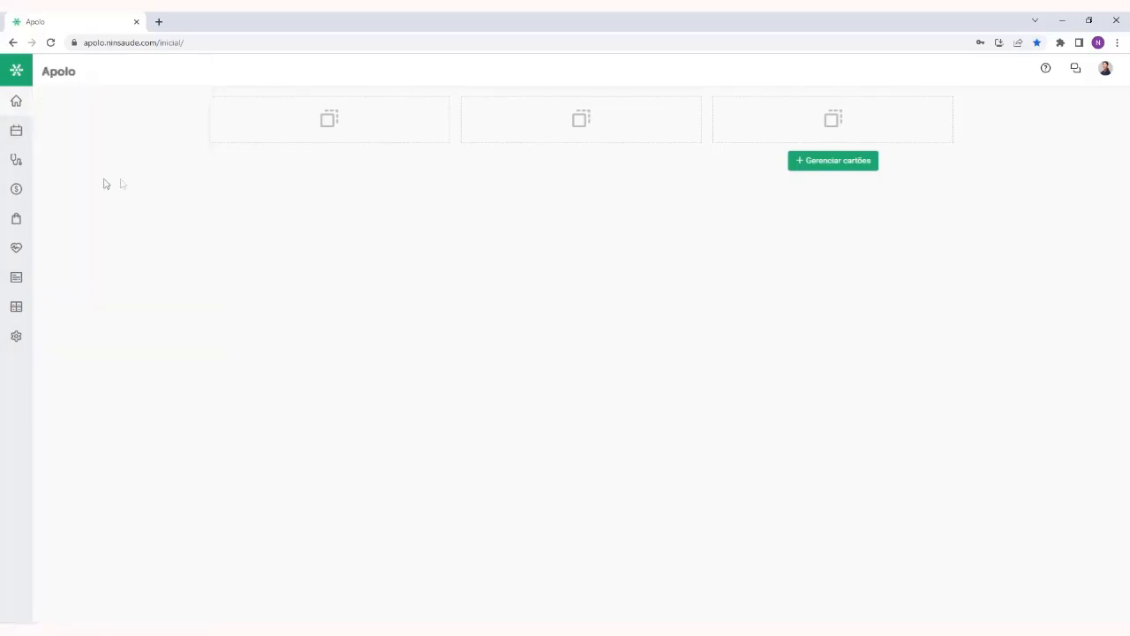
Open the Apolo Store page listing the applications available for the clinic
mouse_move(14, 196)
mouse_move(14, 220)
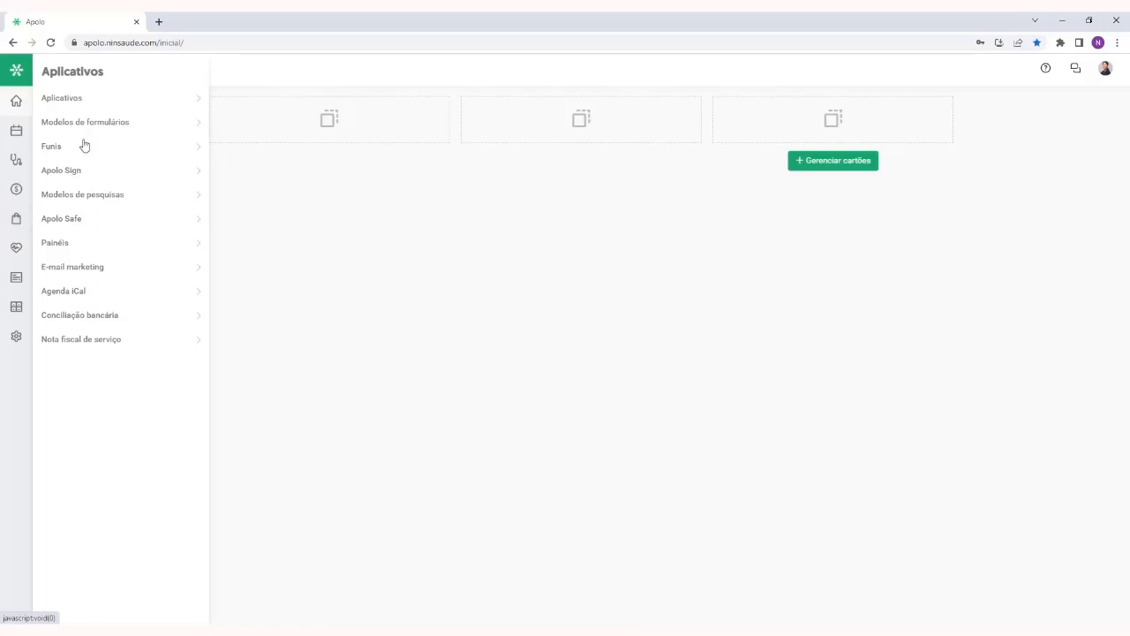
left_click(73, 101)
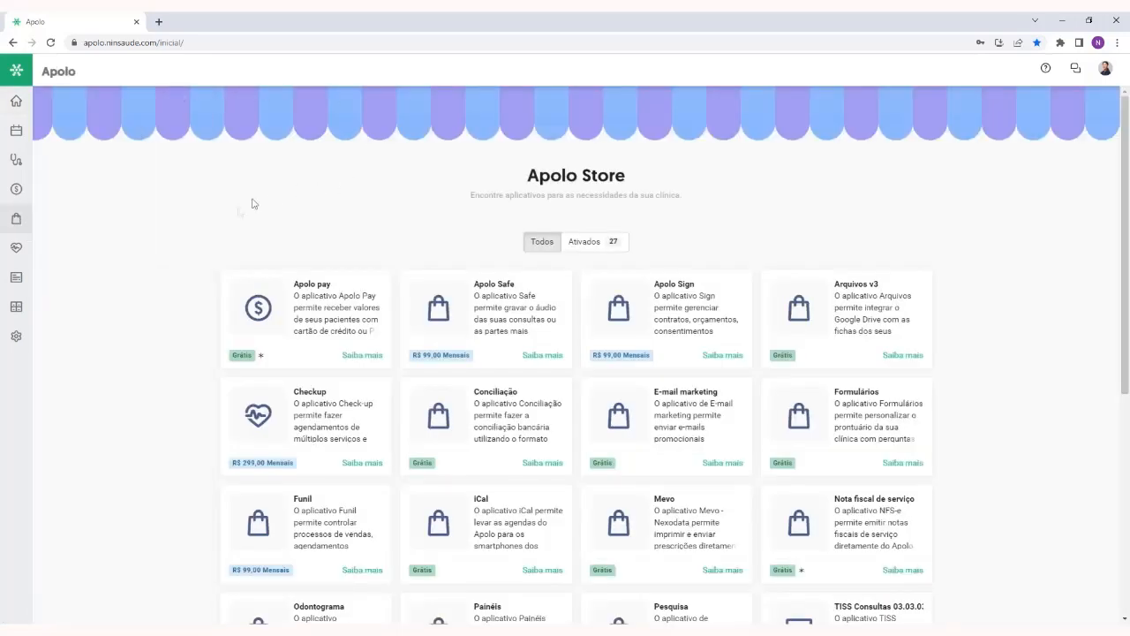
Examine the applications in the Apolo Store with their descriptions and prices, and return to the home screen
scroll(204, 230, "down", 3)
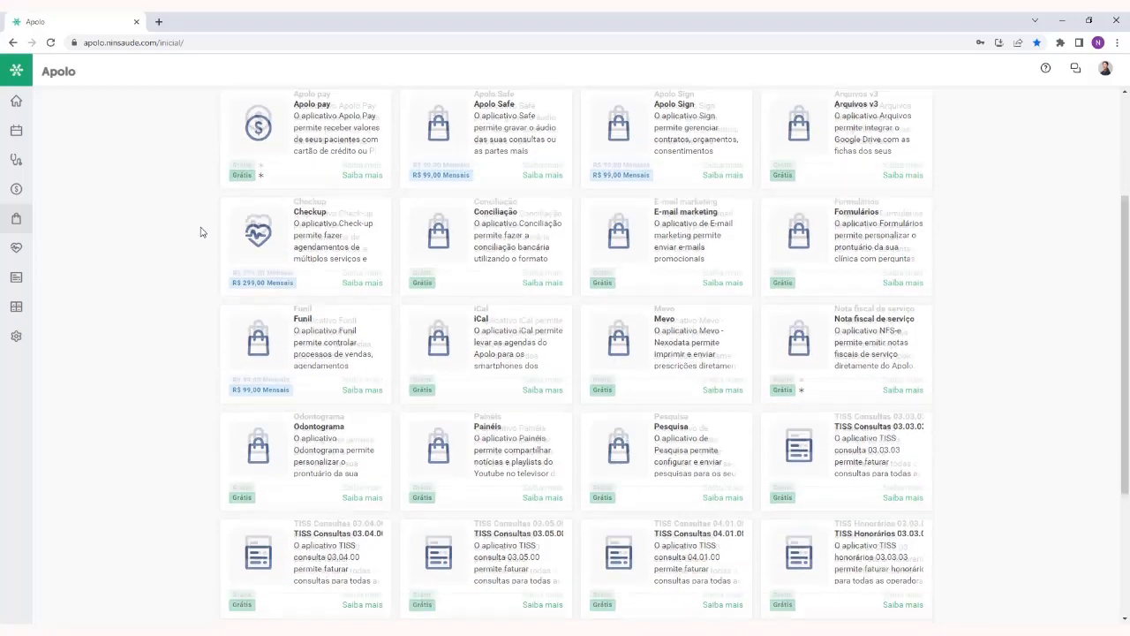
scroll(201, 231, "down", 3)
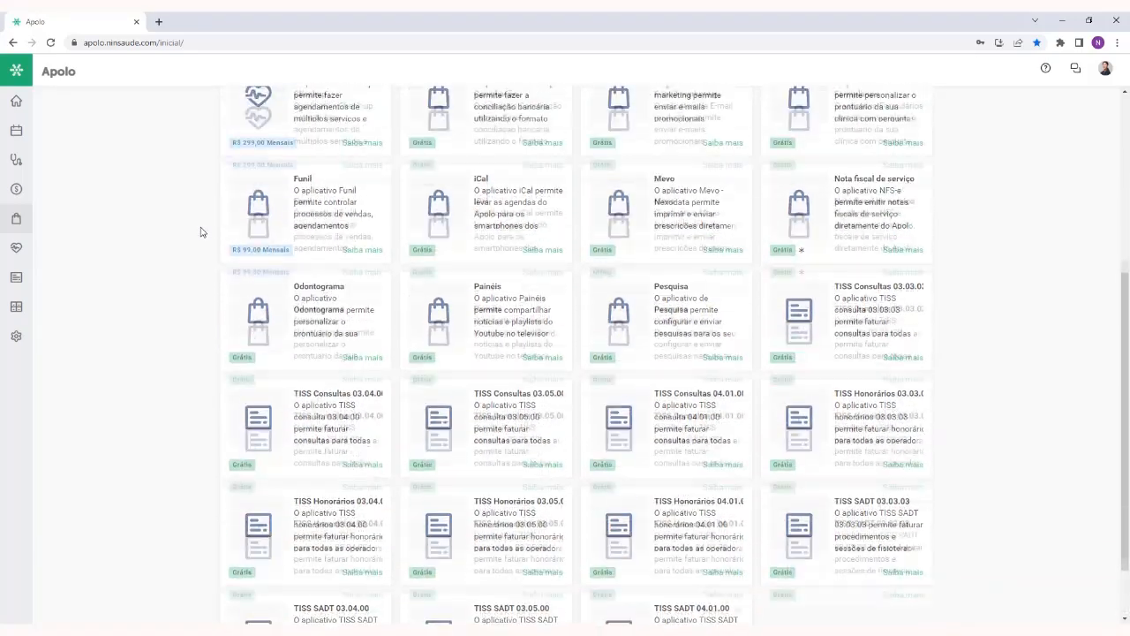
scroll(201, 232, "up", 2)
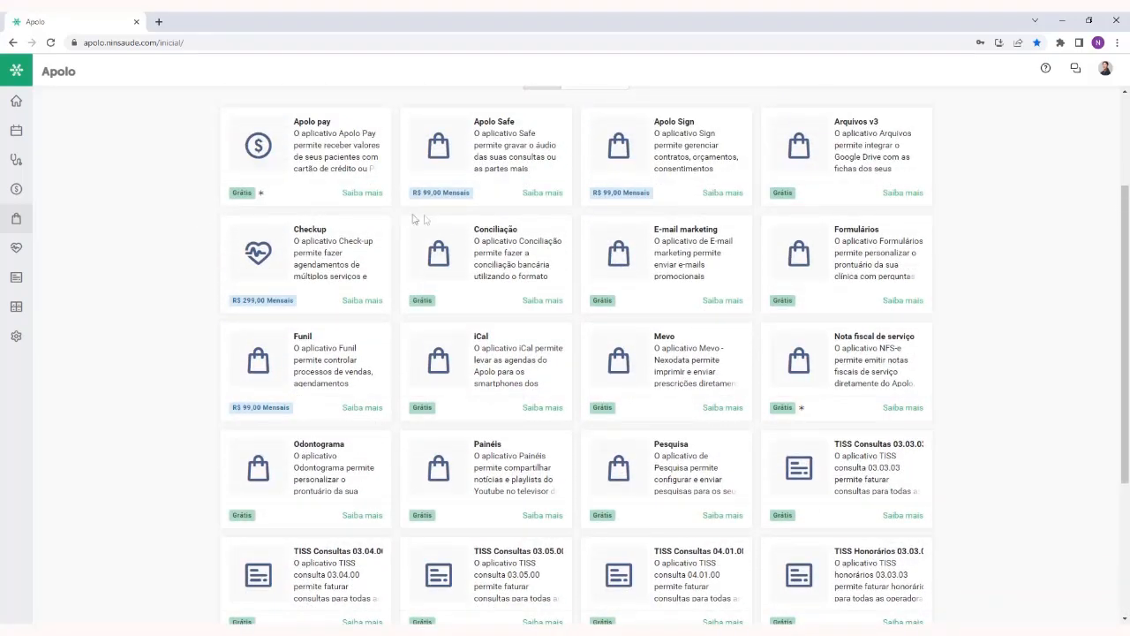
left_click_drag(475, 230, 546, 231)
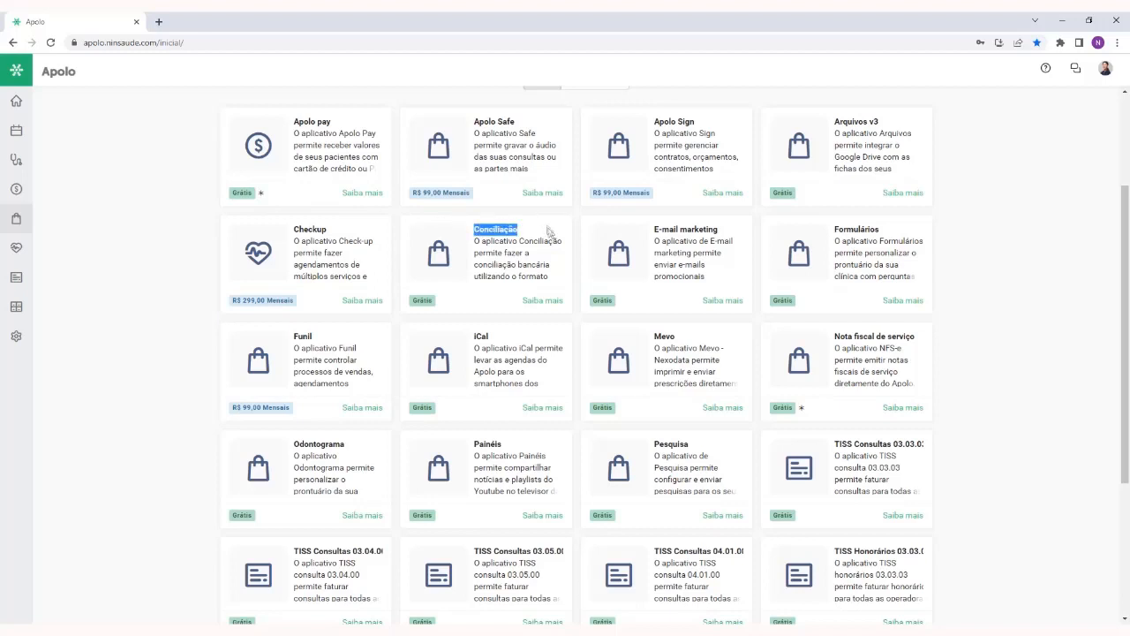
left_click(515, 251)
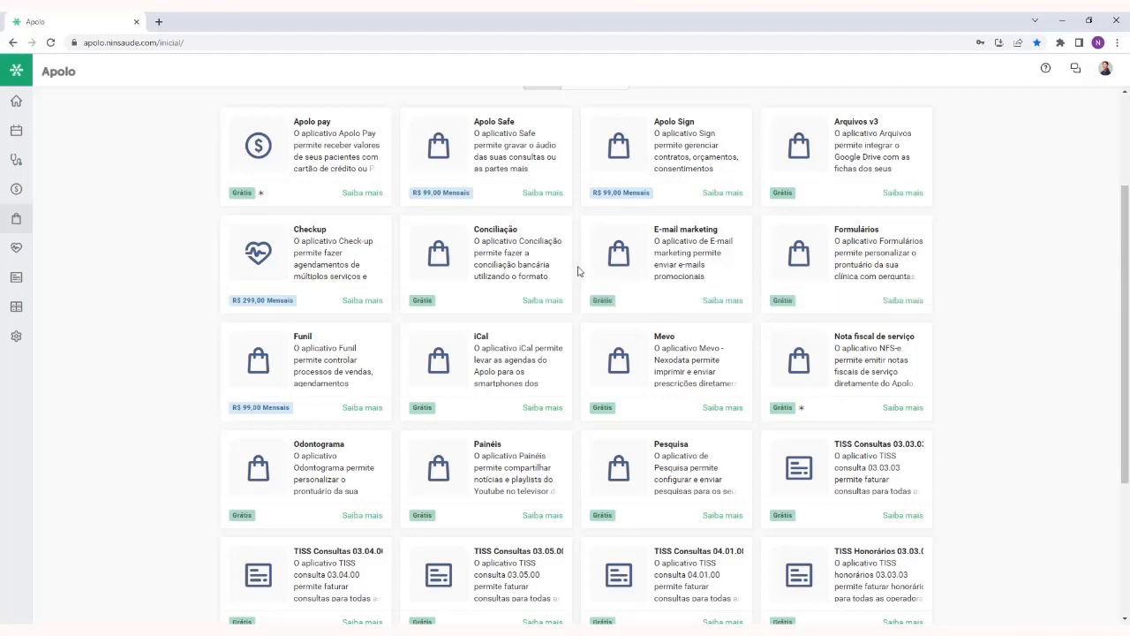
scroll(580, 271, "up", 1)
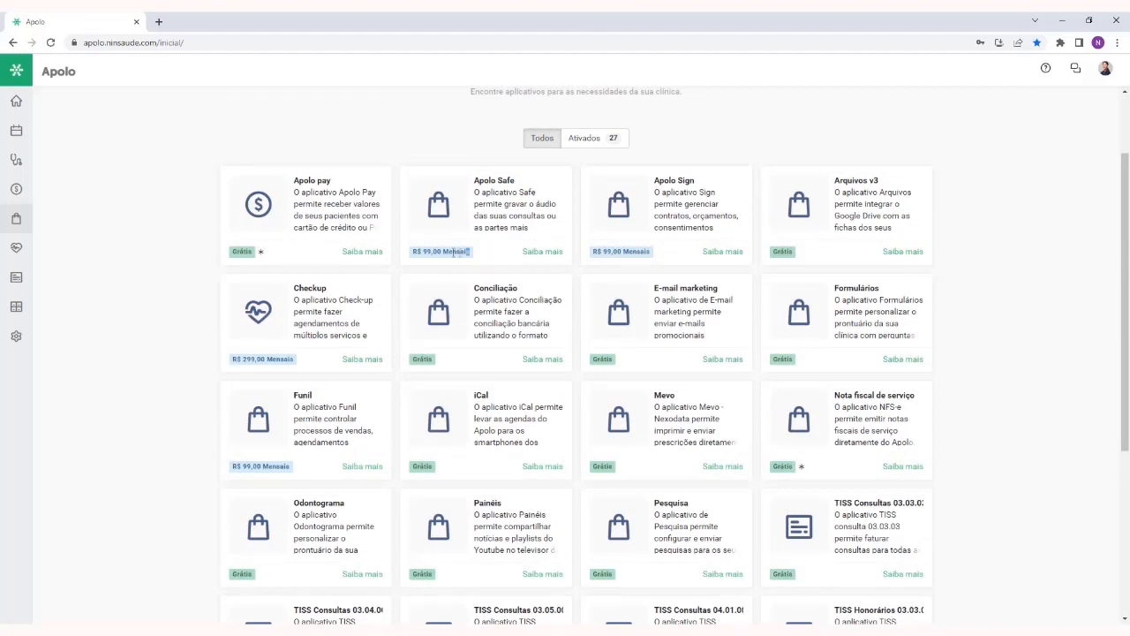
left_click_drag(453, 252, 414, 253)
left_click(407, 272)
left_click_drag(253, 254, 193, 267)
left_click(193, 267)
scroll(567, 262, "down", 3)
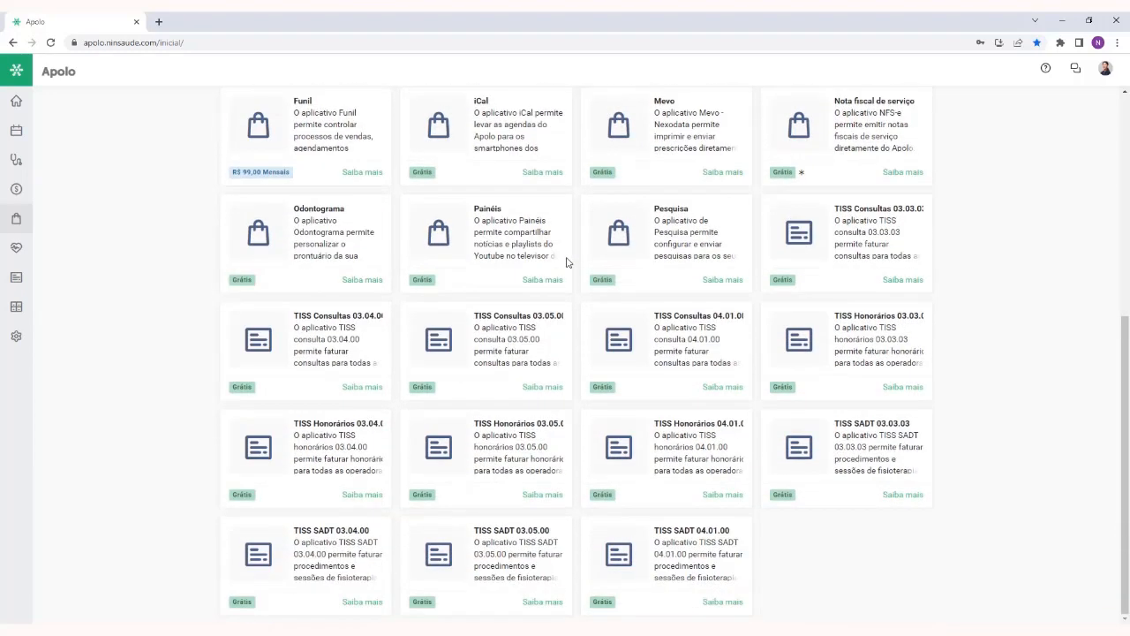
scroll(566, 262, "up", 3)
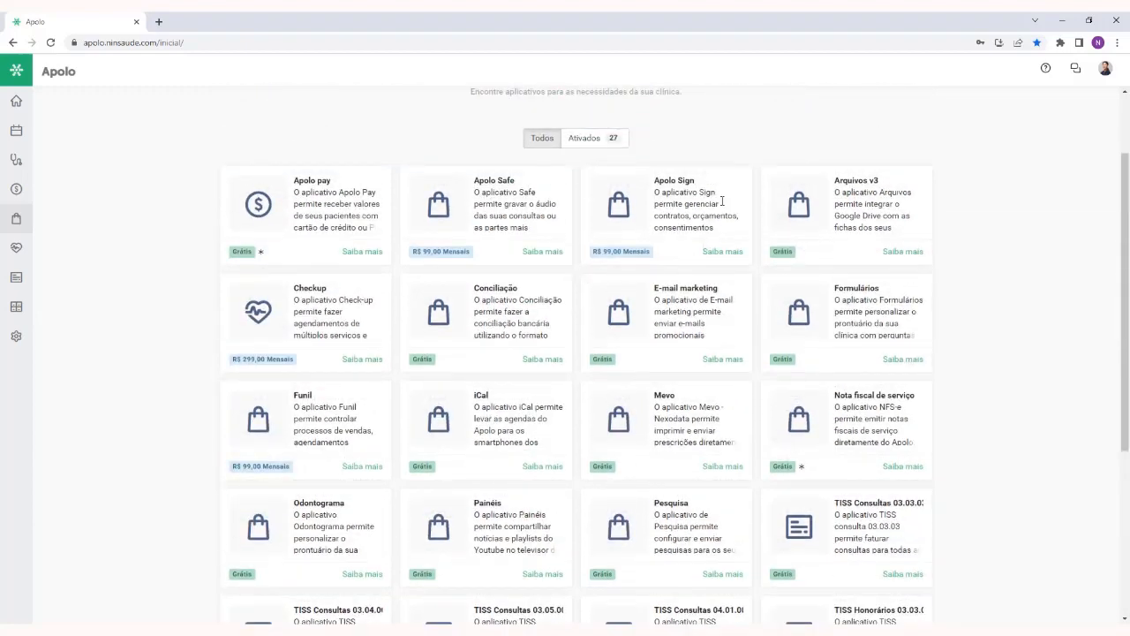
scroll(582, 275, "up", 1)
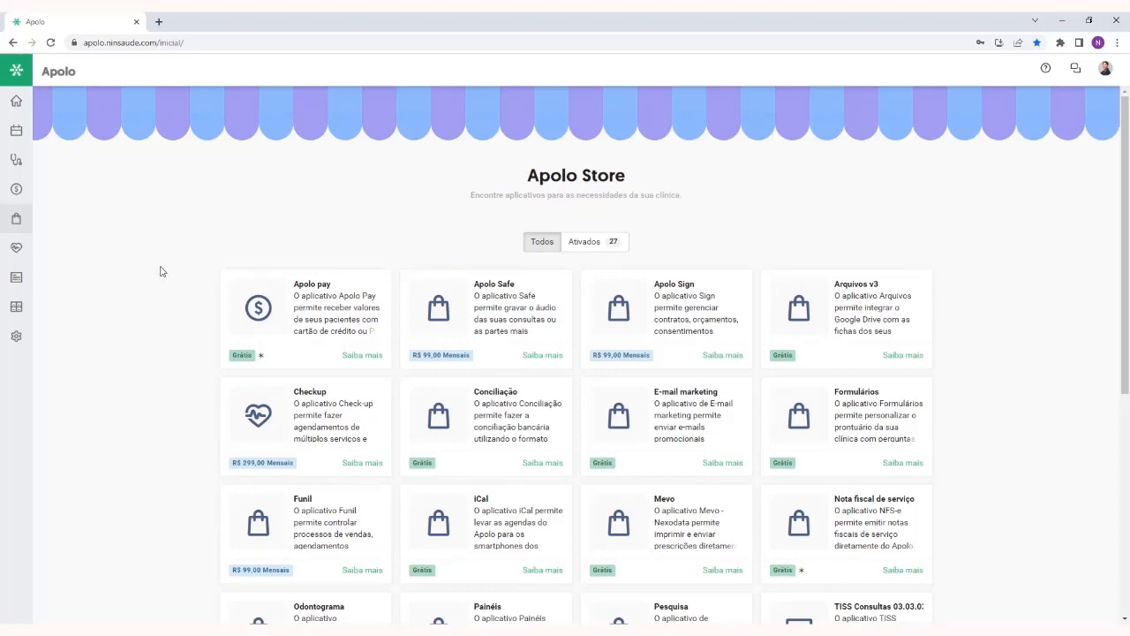
scroll(161, 272, "down", 3)
scroll(161, 272, "up", 3)
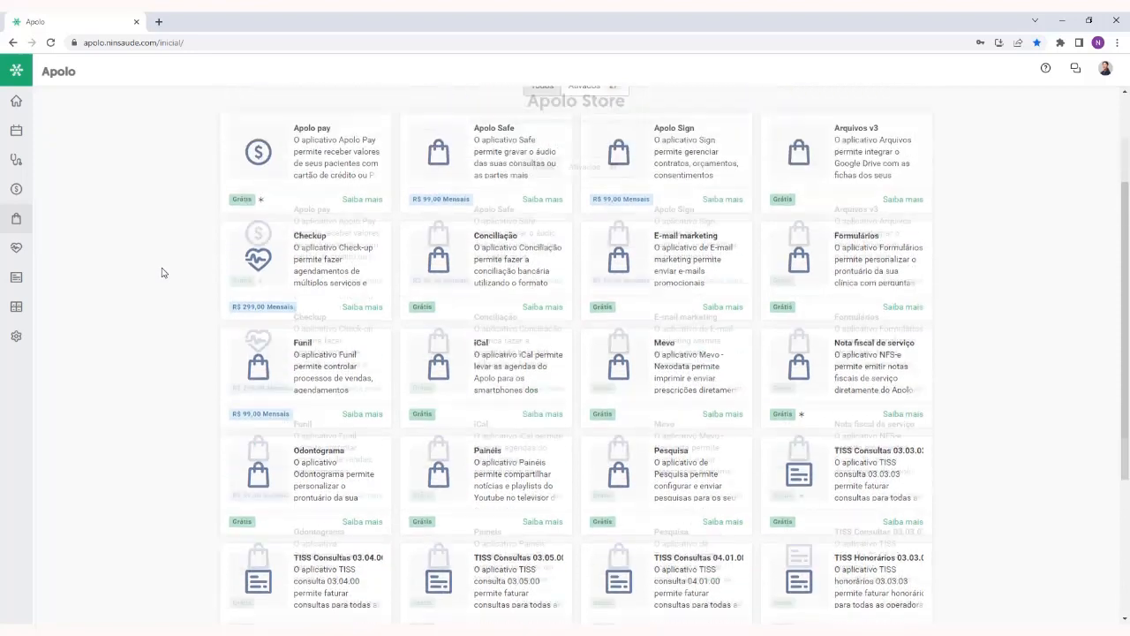
left_click(16, 100)
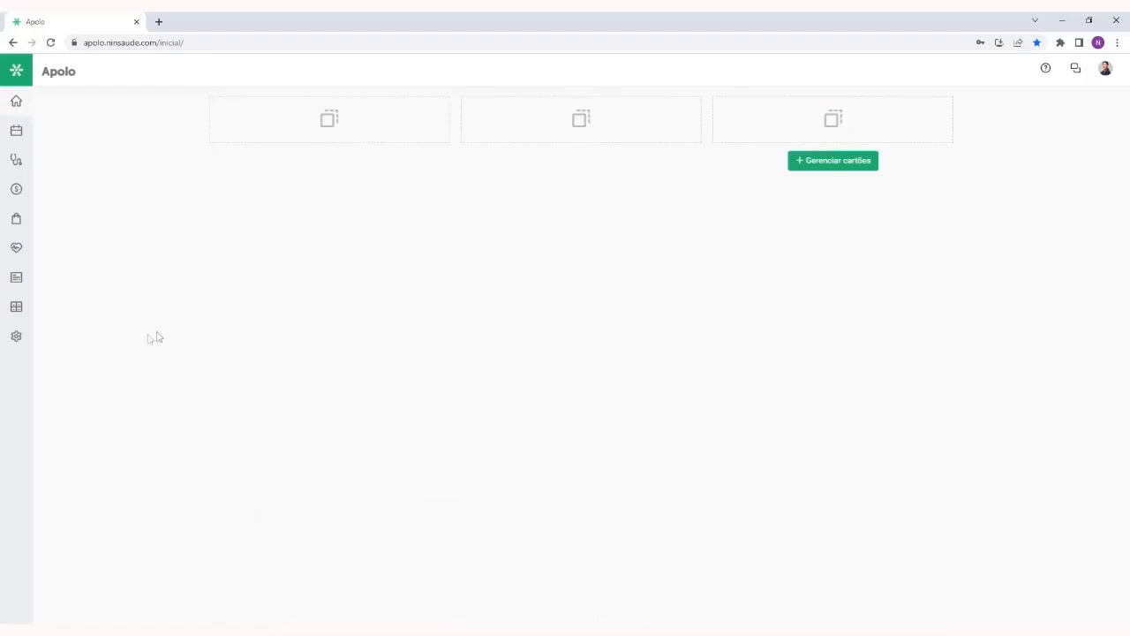
Open the Títulos page of the Finanças module
mouse_move(15, 340)
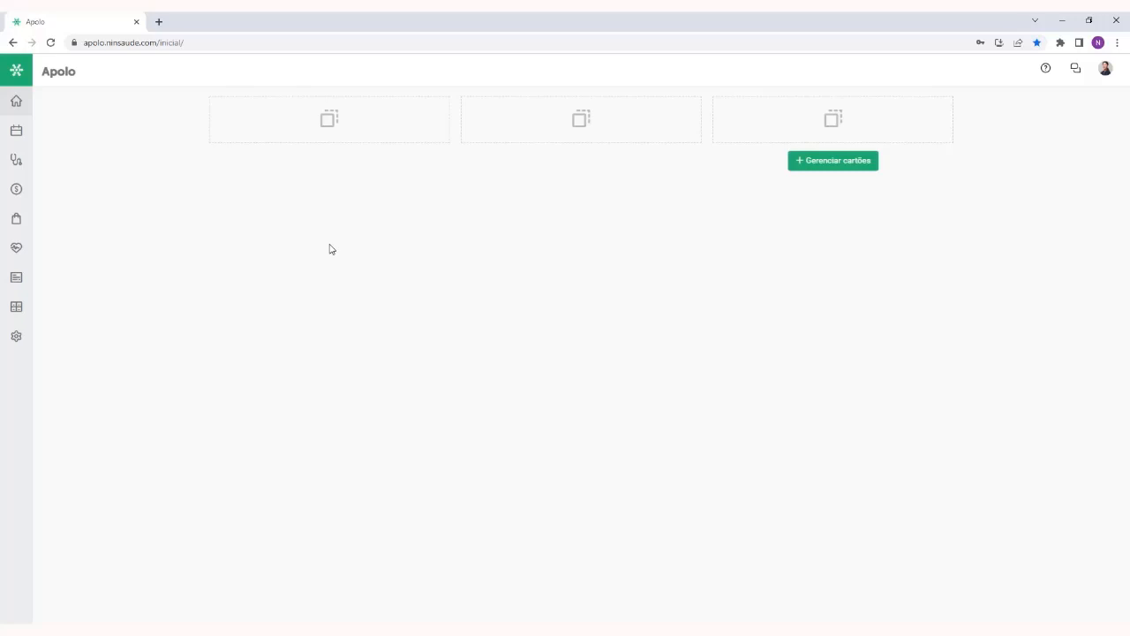
mouse_move(9, 194)
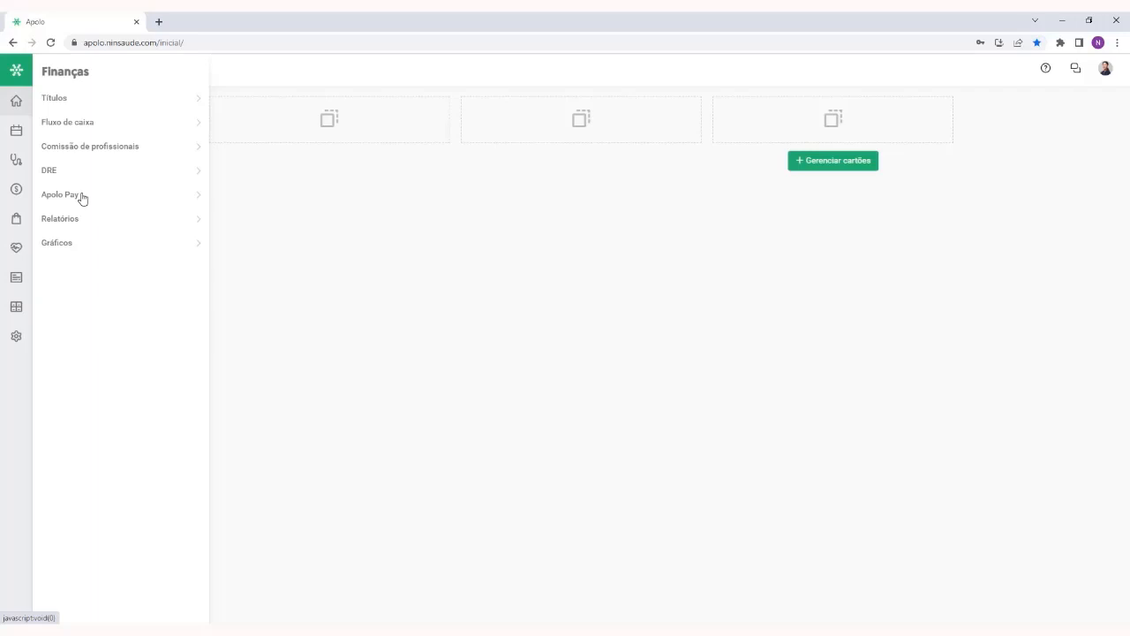
mouse_move(15, 222)
left_click(64, 100)
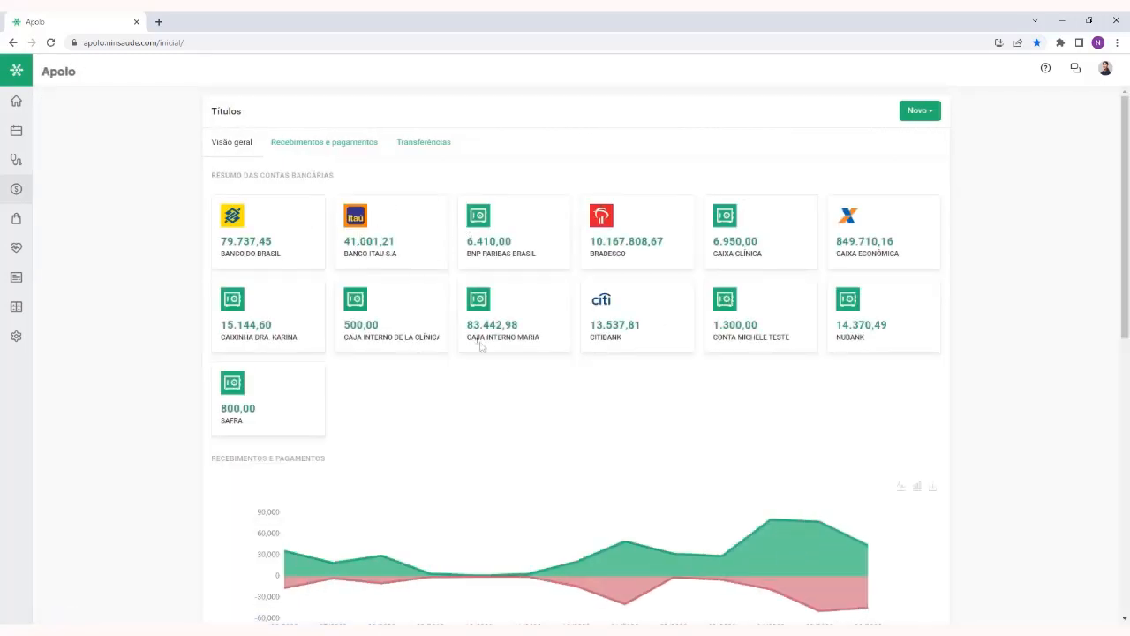
Review the Títulos overview: the bank account summary, the receipts and payments chart, and the upcoming payments and receipts
left_click_drag(461, 243, 530, 227)
left_click(530, 226)
scroll(532, 224, "down", 3)
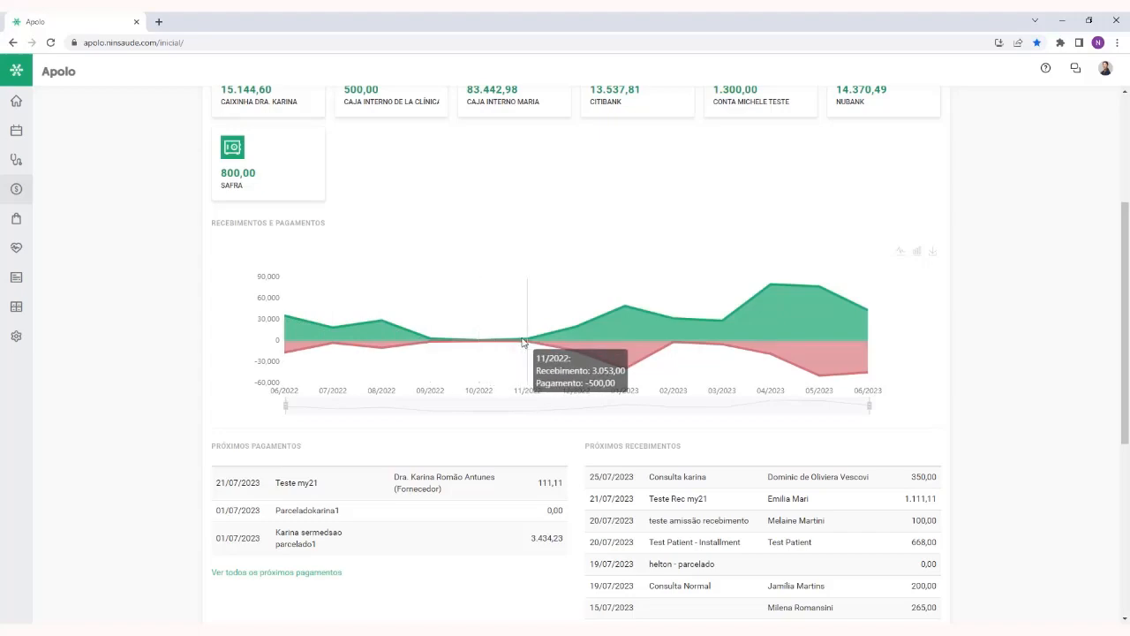
scroll(778, 275, "down", 1)
scroll(778, 276, "down", 2)
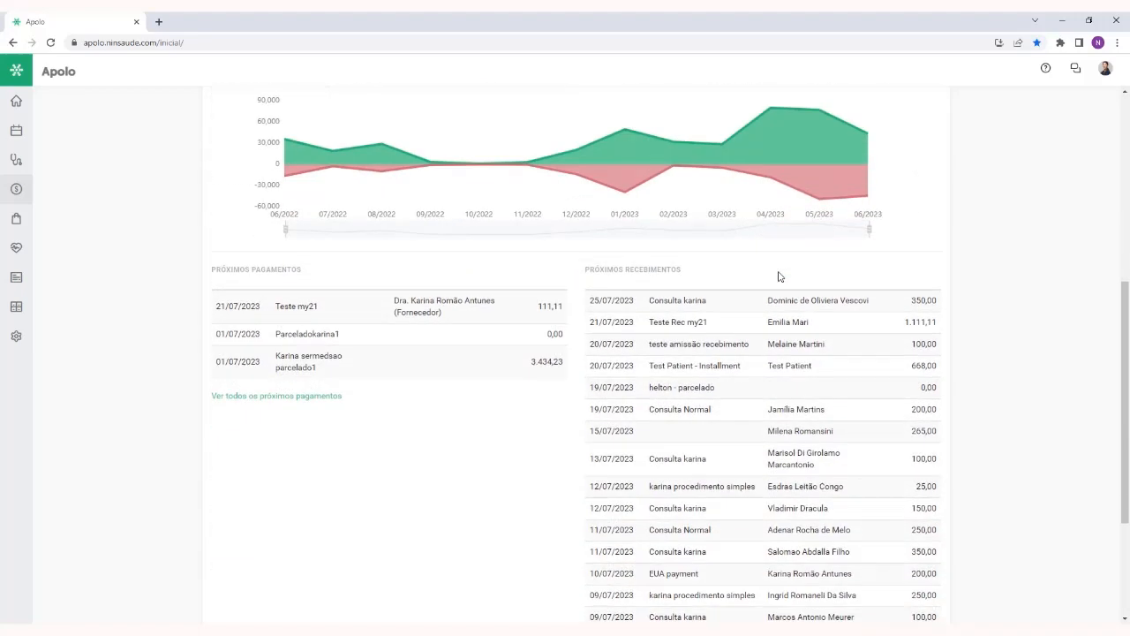
double_click(292, 211)
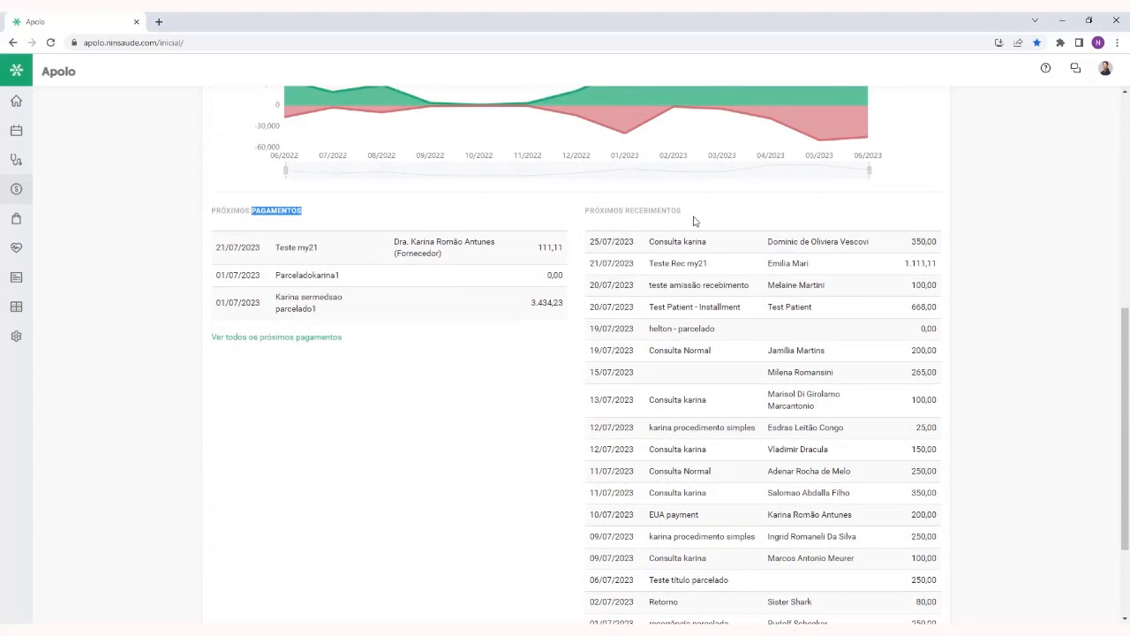
double_click(656, 211)
scroll(657, 211, "down", 2)
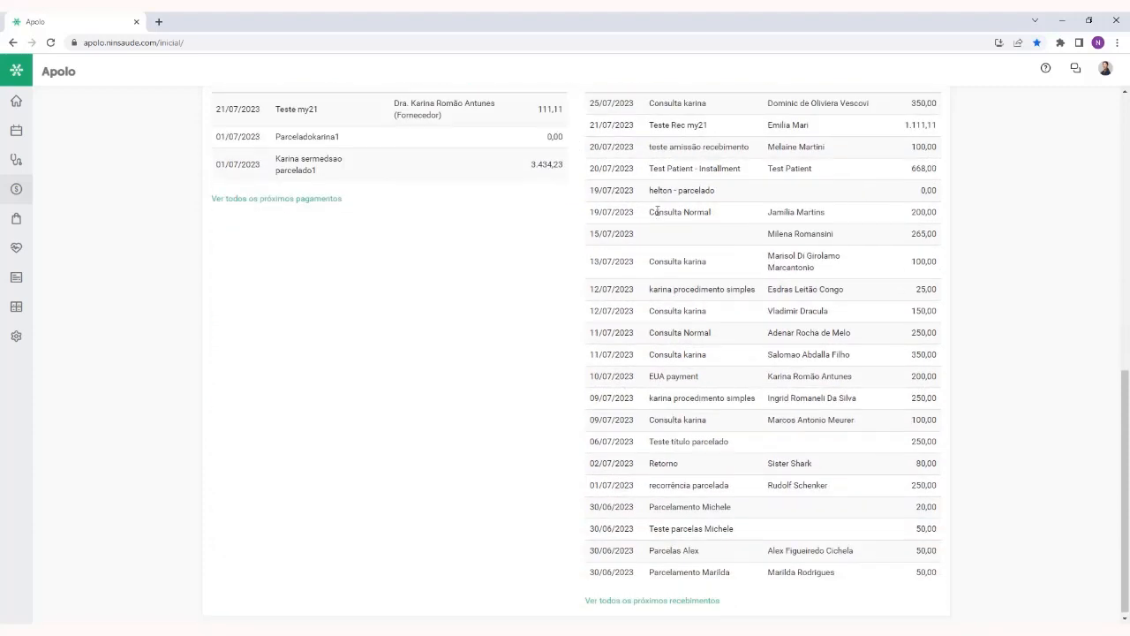
scroll(657, 212, "up", 8)
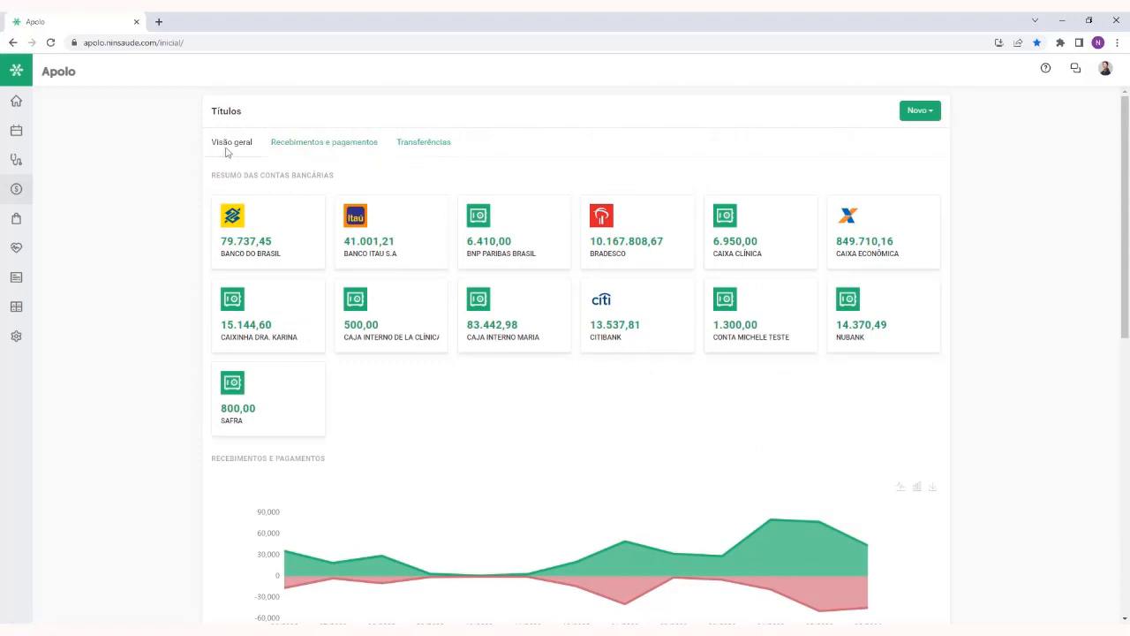
View the list of transfers between accounts, and return to the Recebimentos e pagamentos list
left_click(340, 144)
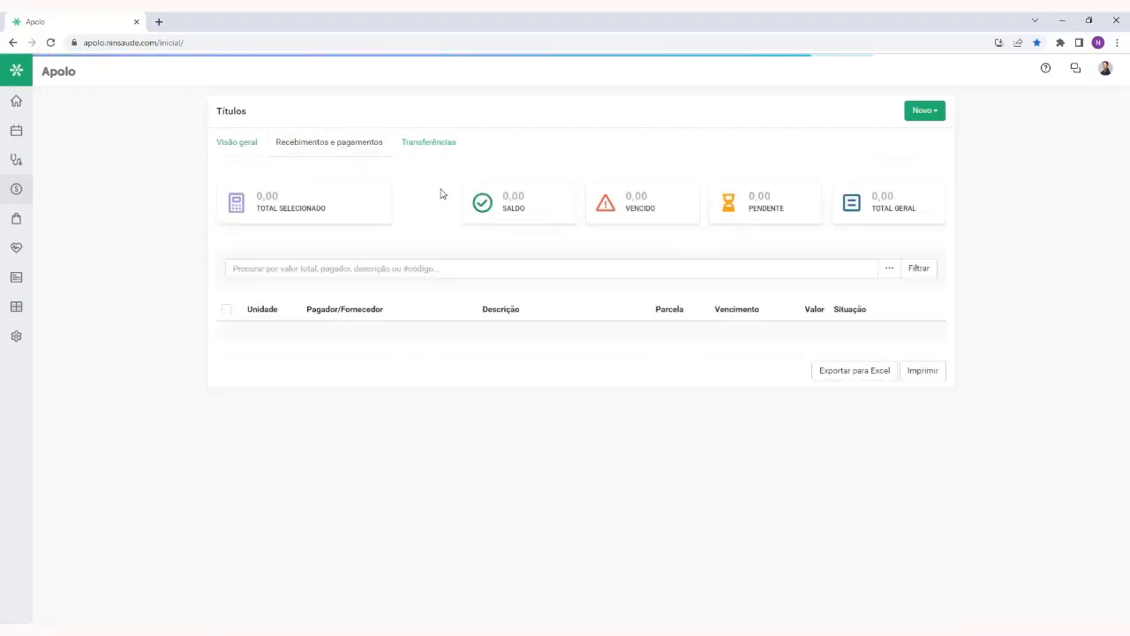
left_click(430, 146)
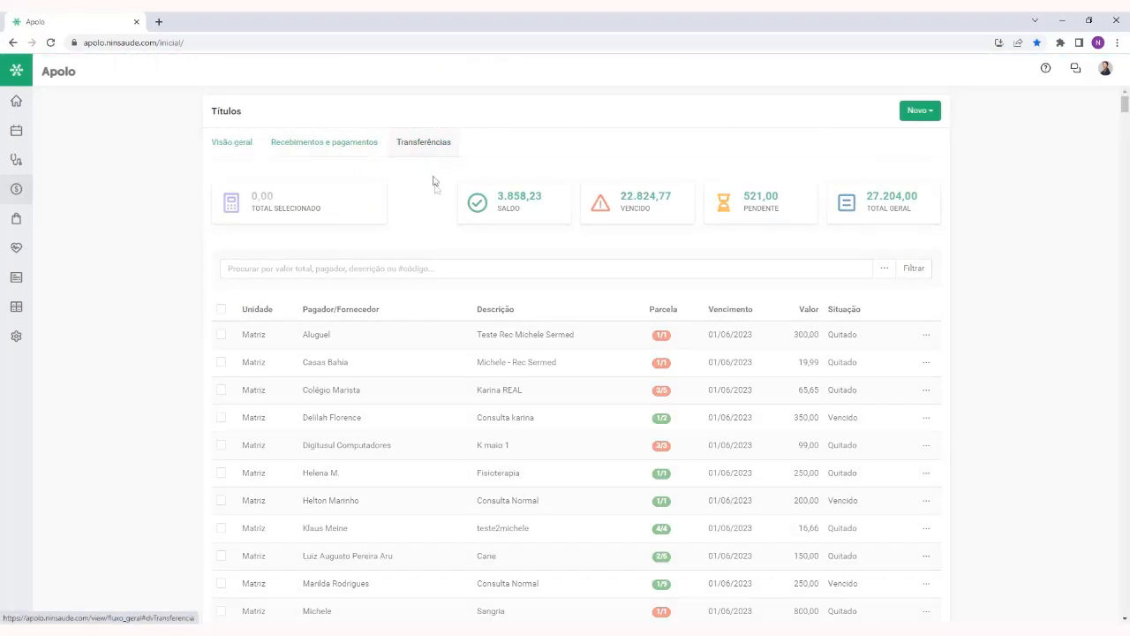
left_click(357, 148)
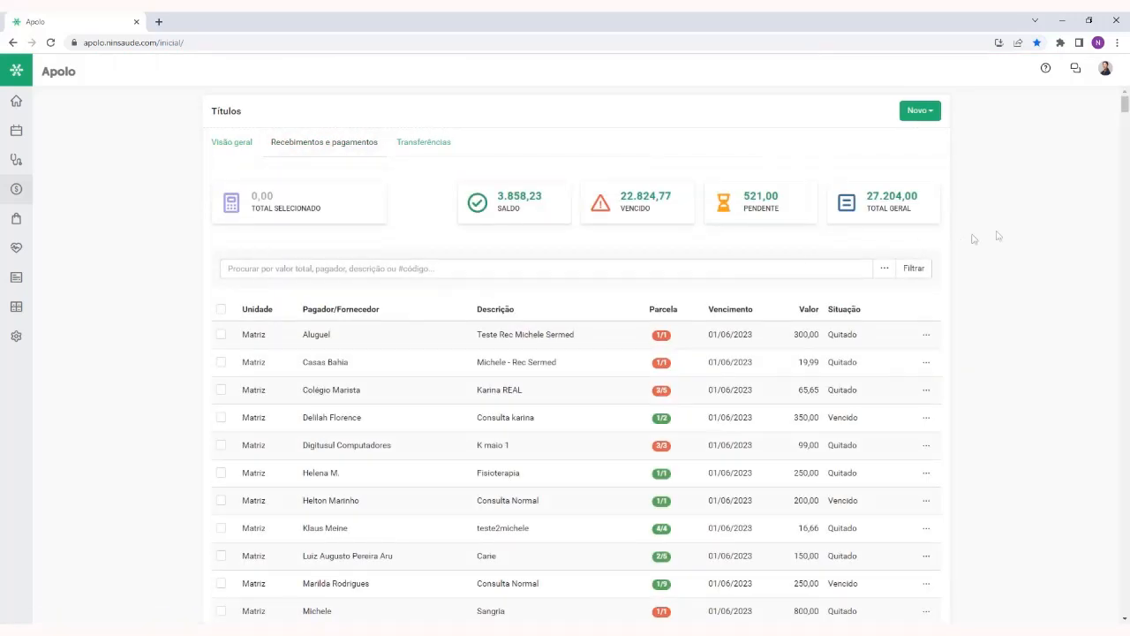
Examine the due dates and the installment markers of the titles in the Recebimentos e pagamentos list
scroll(1003, 233, "down", 1)
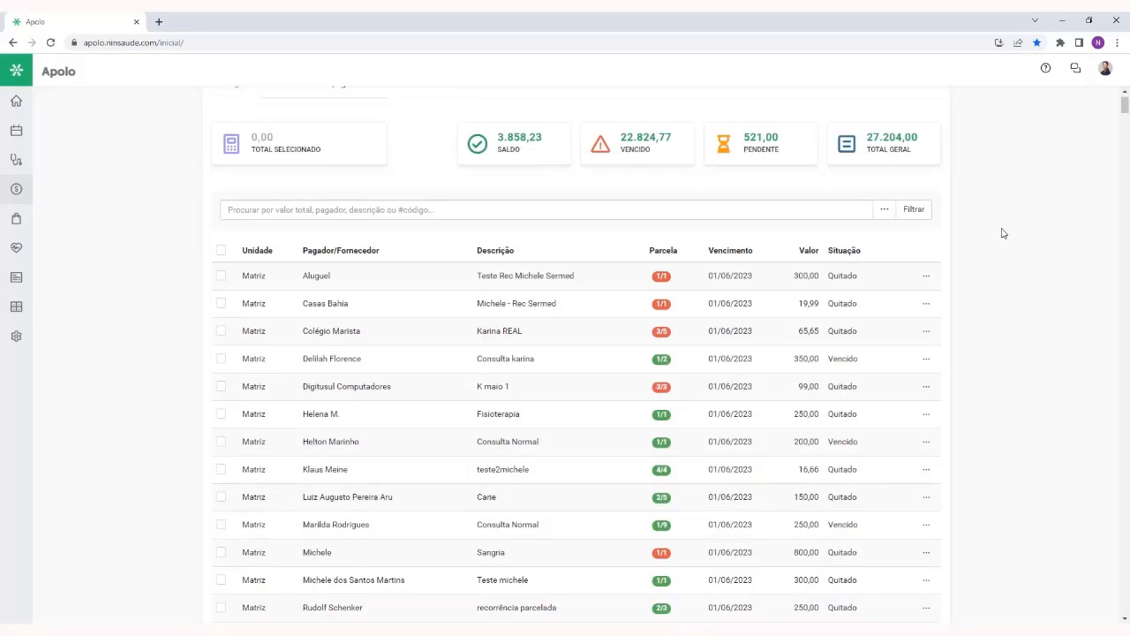
scroll(1002, 233, "up", 1)
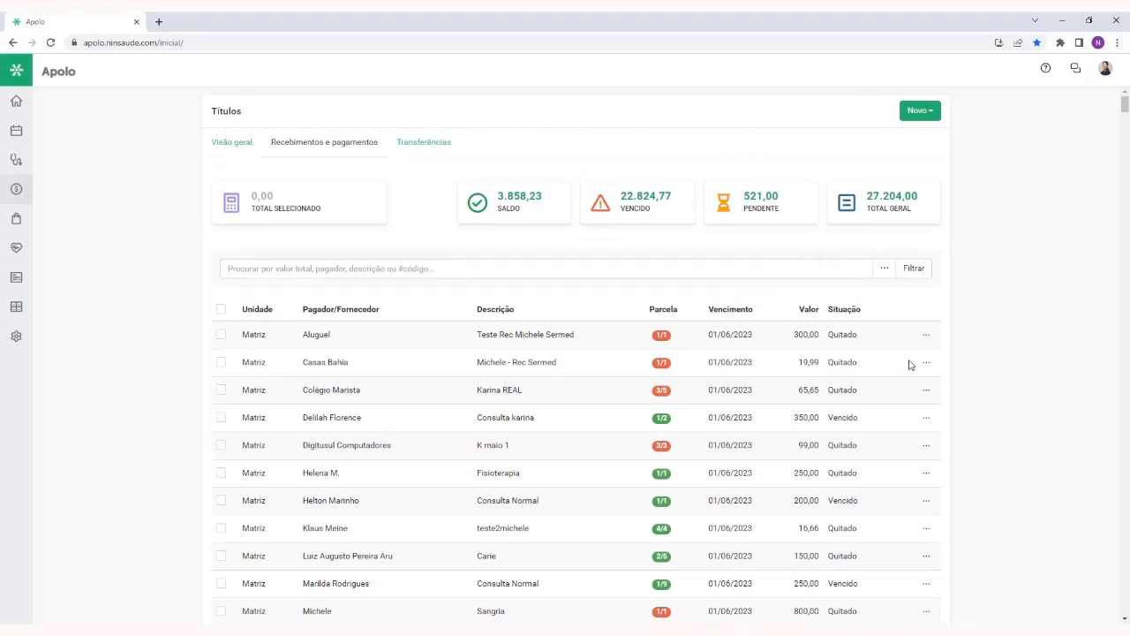
double_click(729, 308)
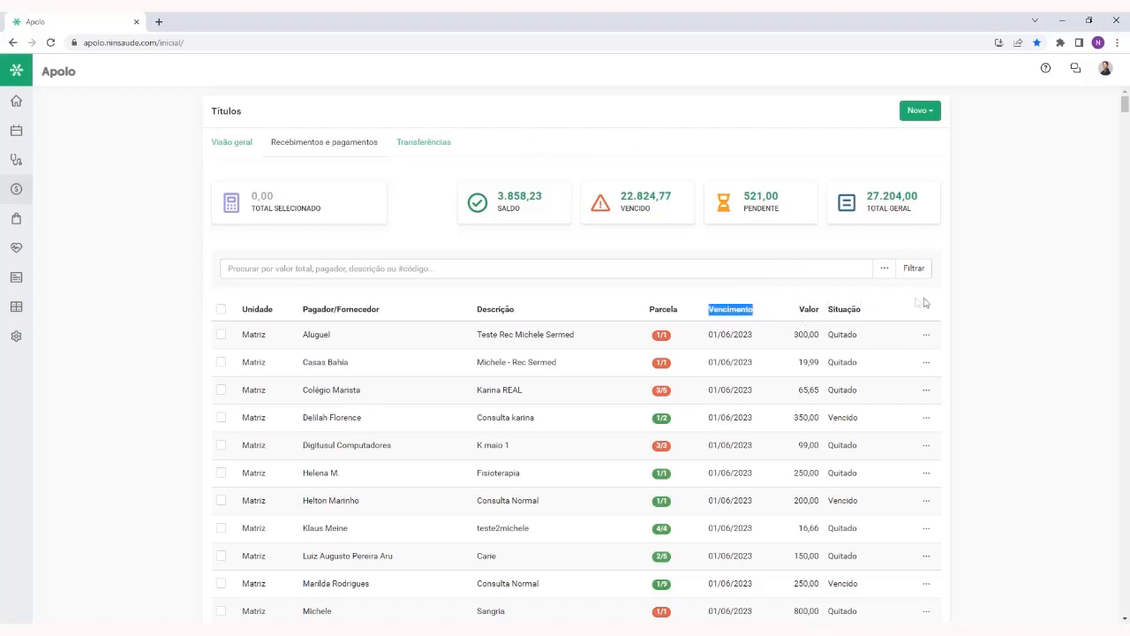
left_click(1004, 306)
scroll(1005, 282, "down", 3)
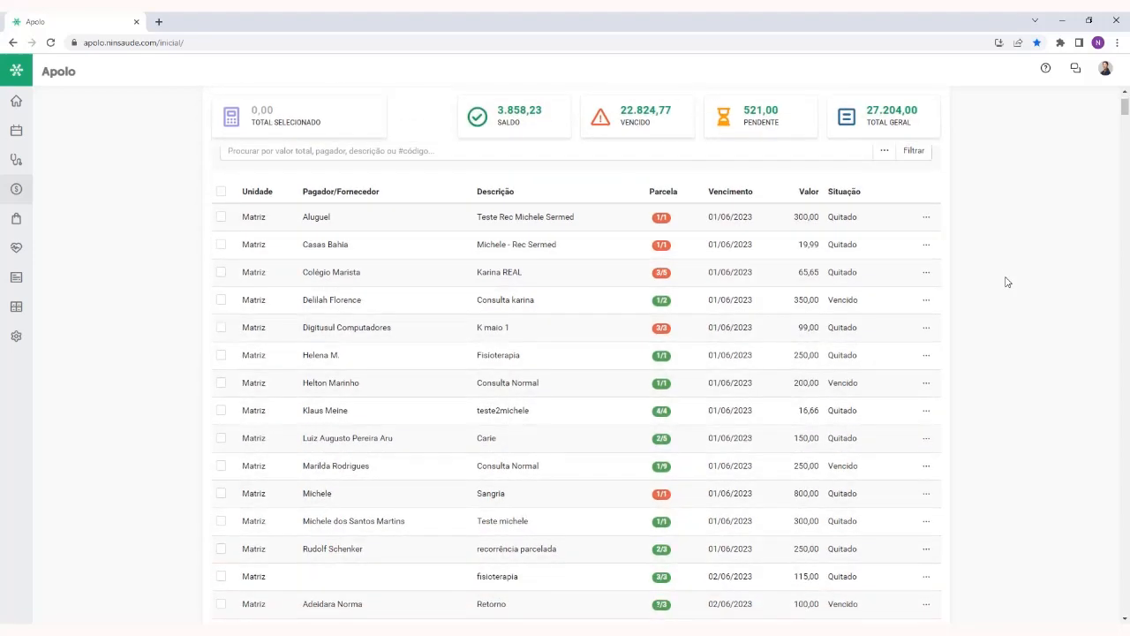
scroll(1004, 282, "up", 3)
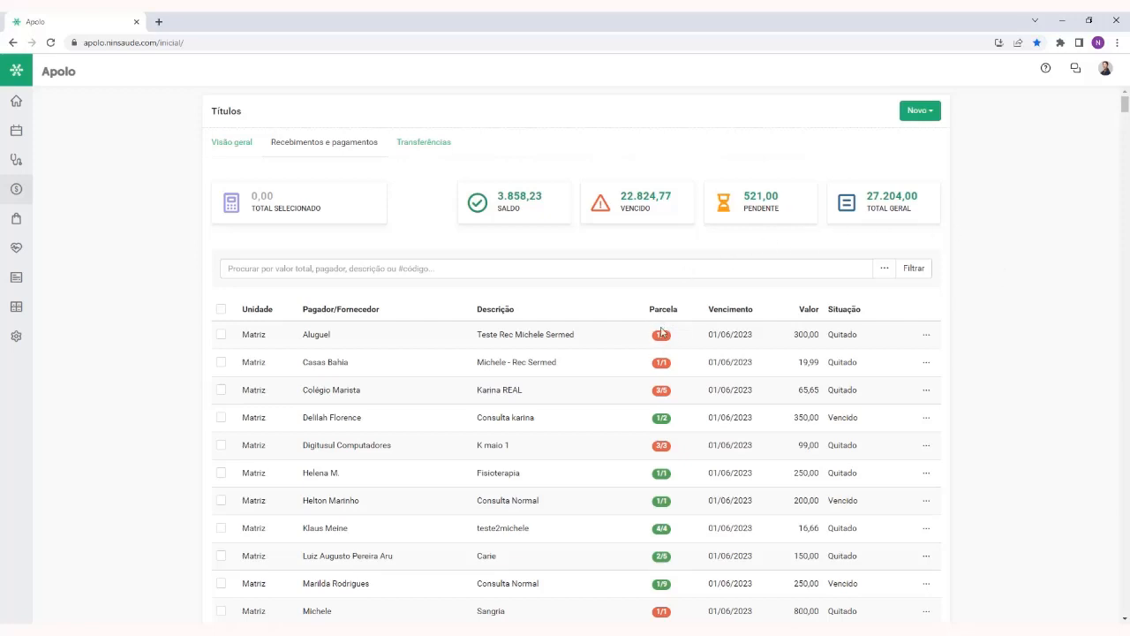
scroll(663, 331, "down", 1)
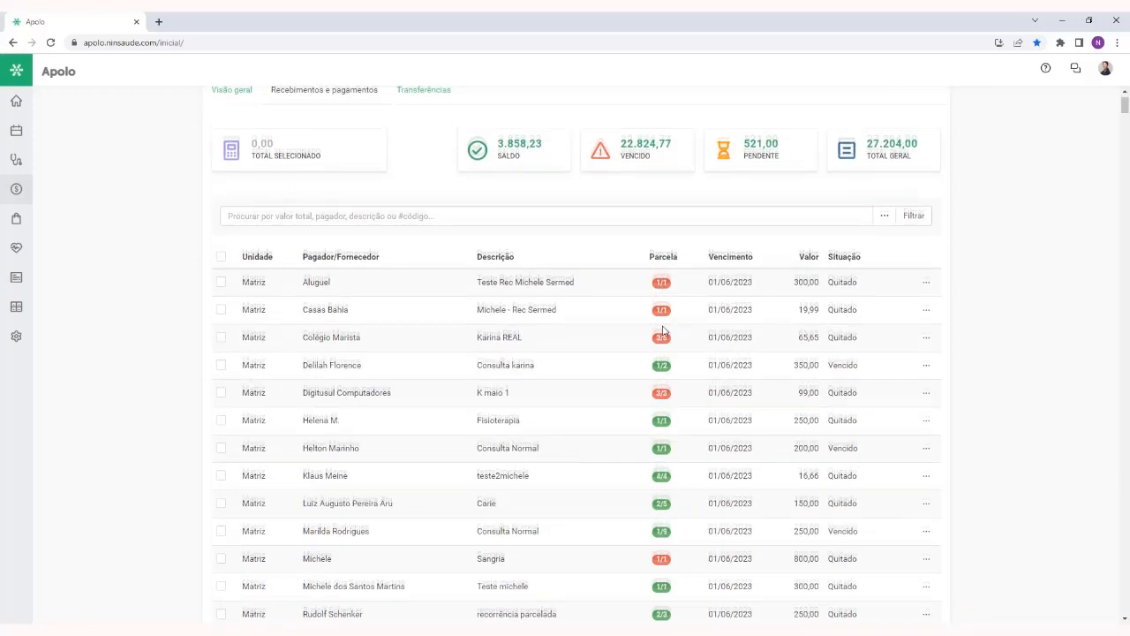
scroll(665, 310, "down", 1)
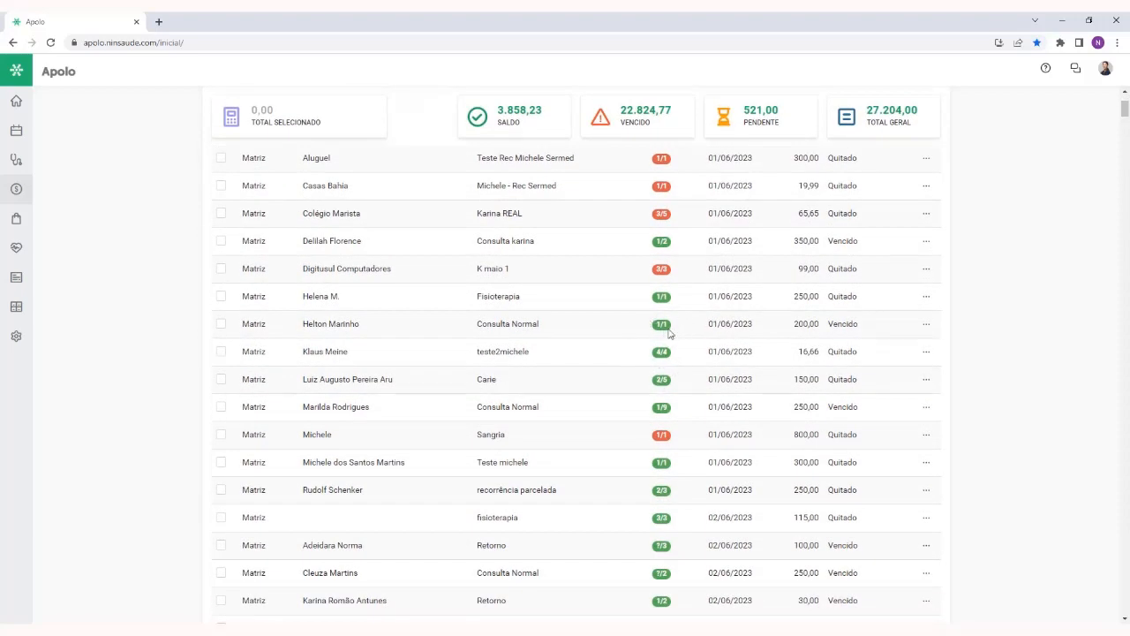
scroll(632, 344, "up", 1)
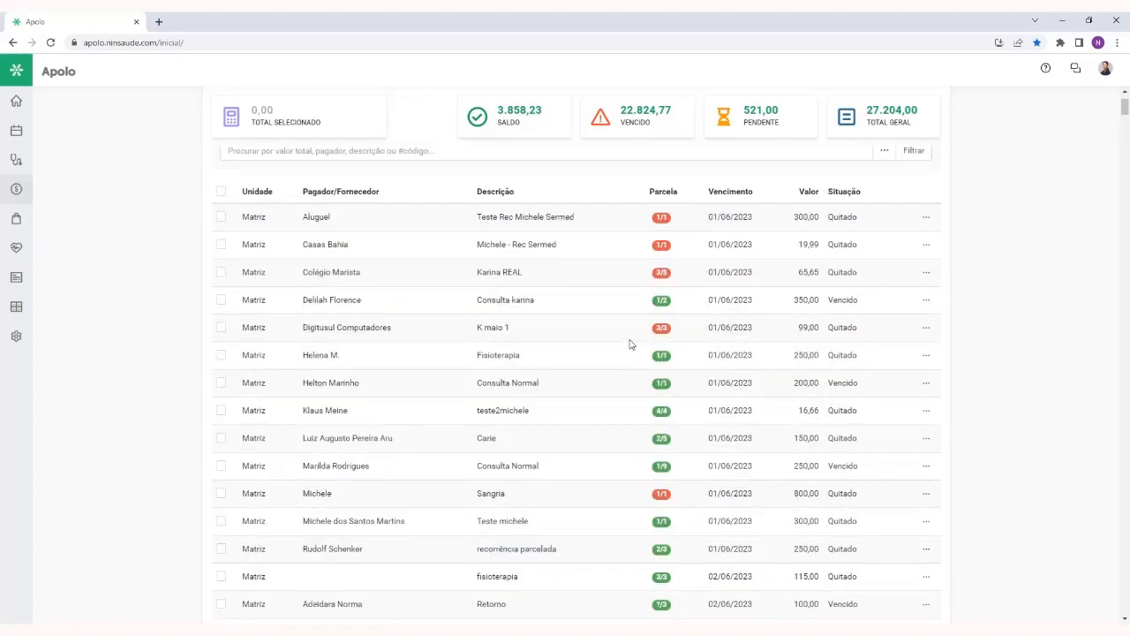
scroll(631, 344, "up", 2)
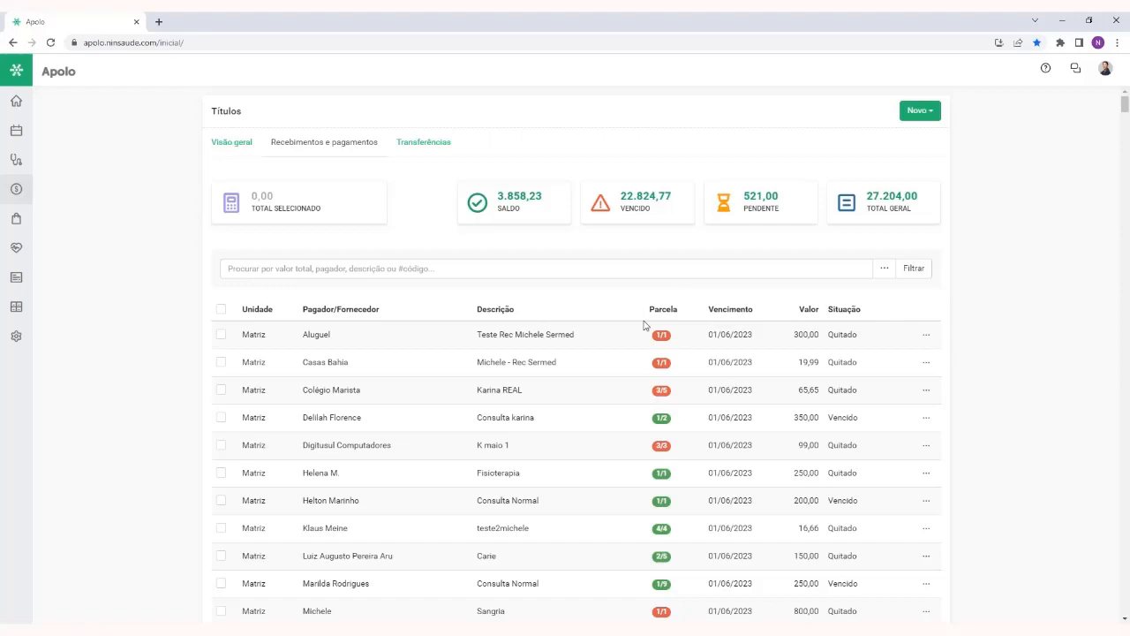
Show the available actions for the overdue Condomínio title and for the settled Terapia title of 100,00, both due 05/06/2023
scroll(644, 326, "down", 3)
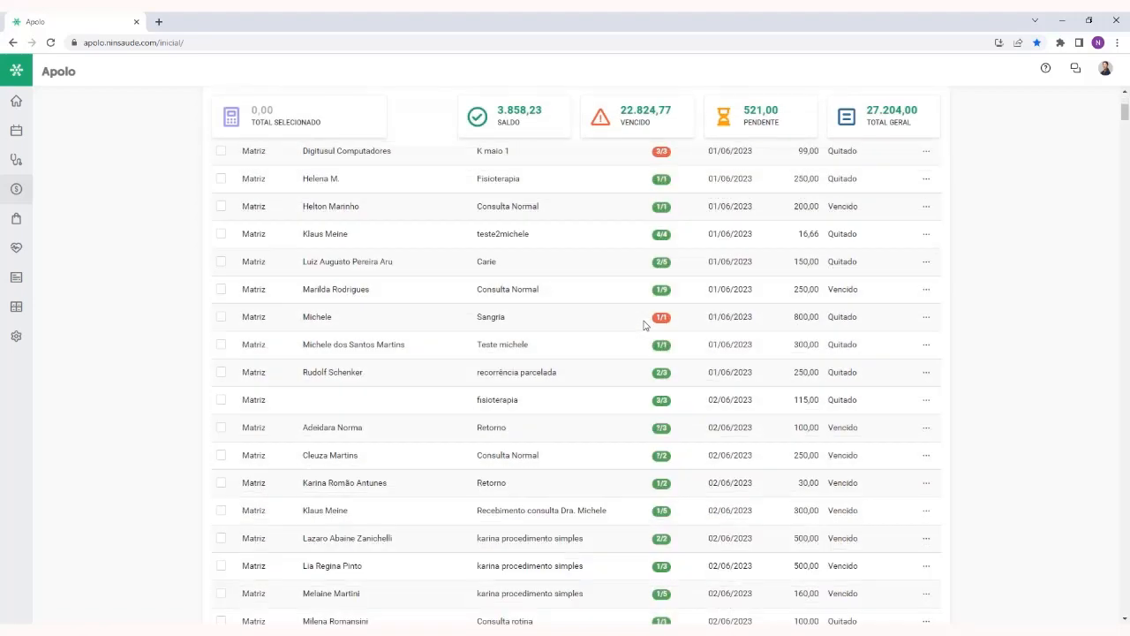
scroll(644, 326, "down", 2)
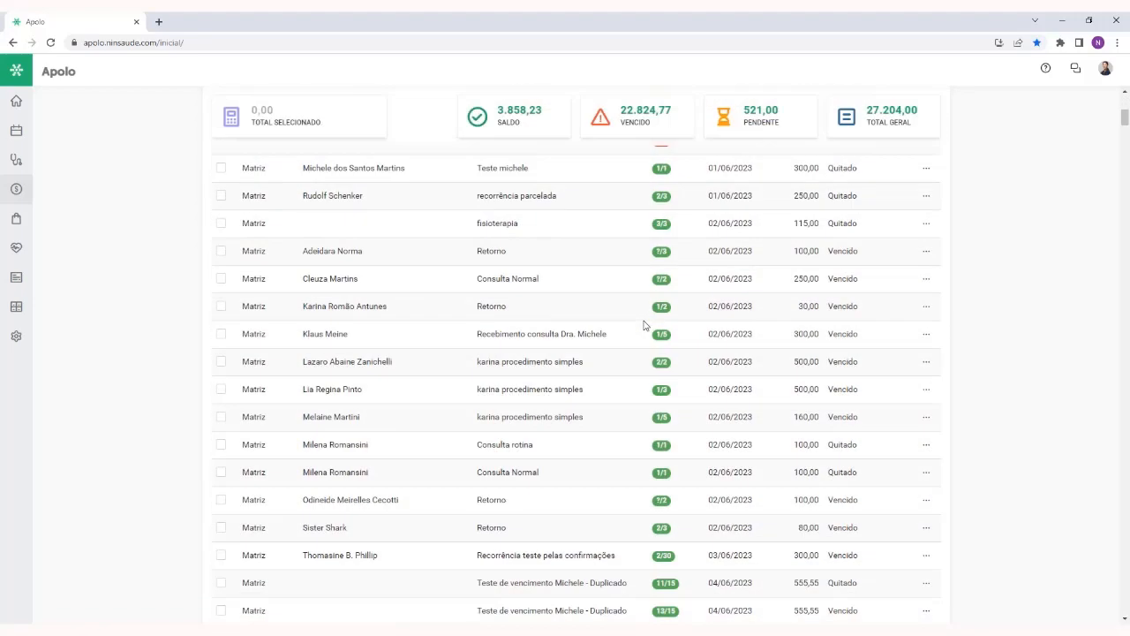
scroll(644, 326, "down", 6)
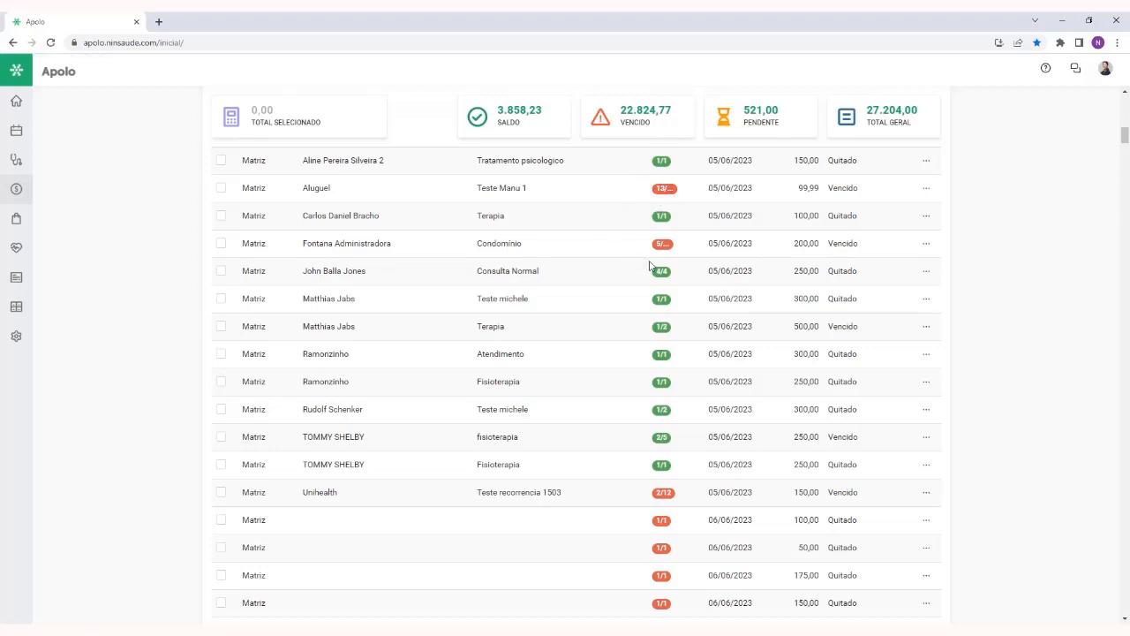
left_click(926, 245)
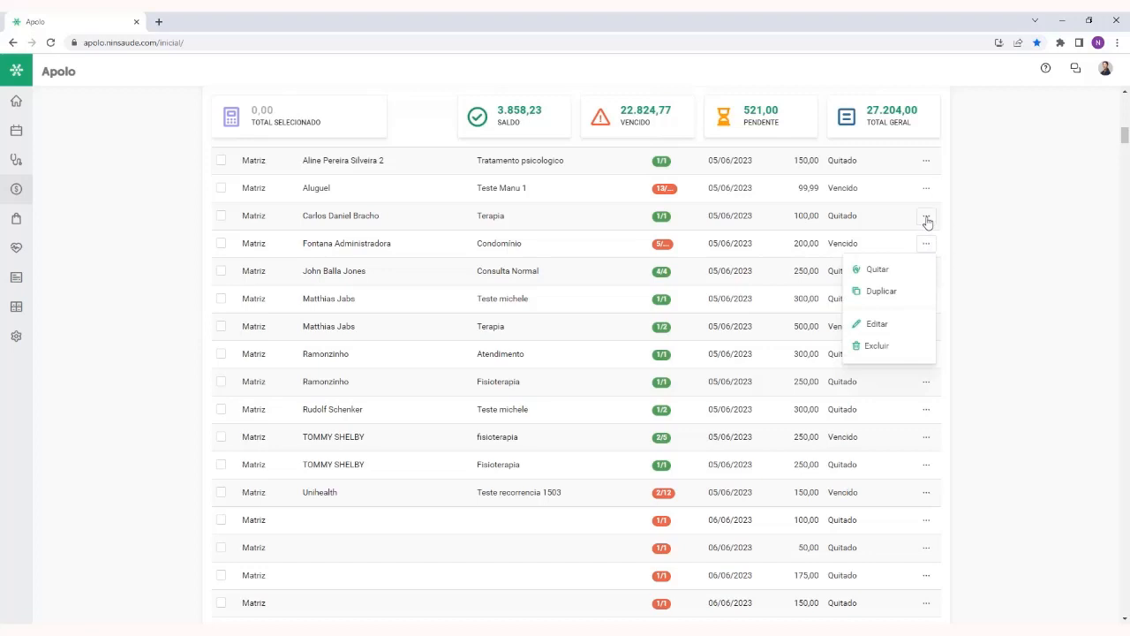
left_click(926, 218)
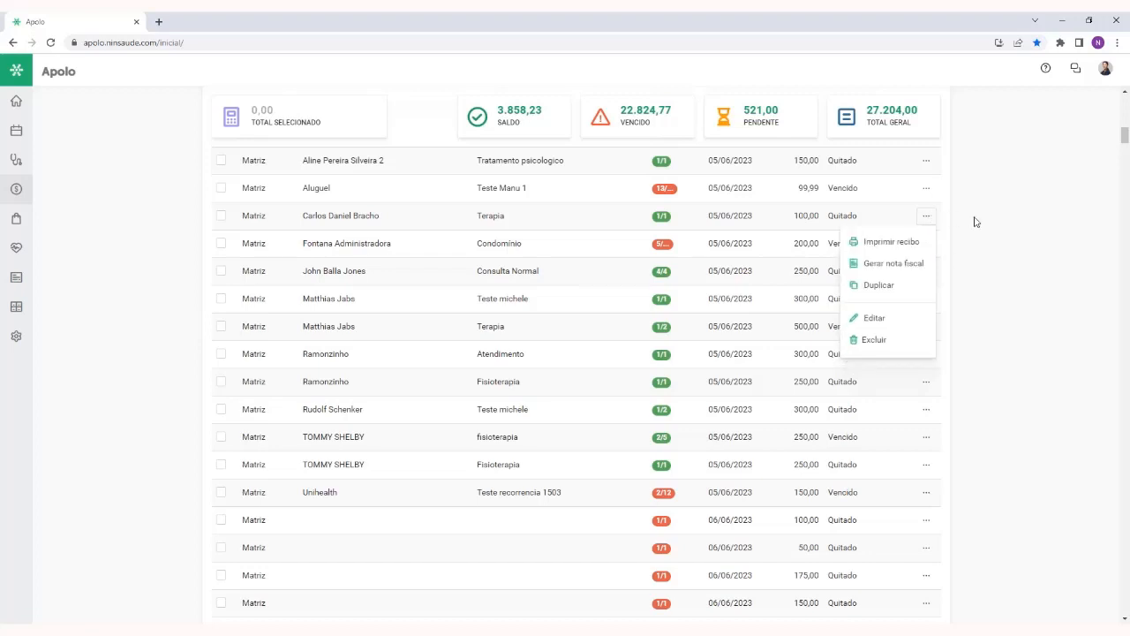
Review the status of the overdue Condomínio title of 200,00 and the actions it offers
left_click(975, 222)
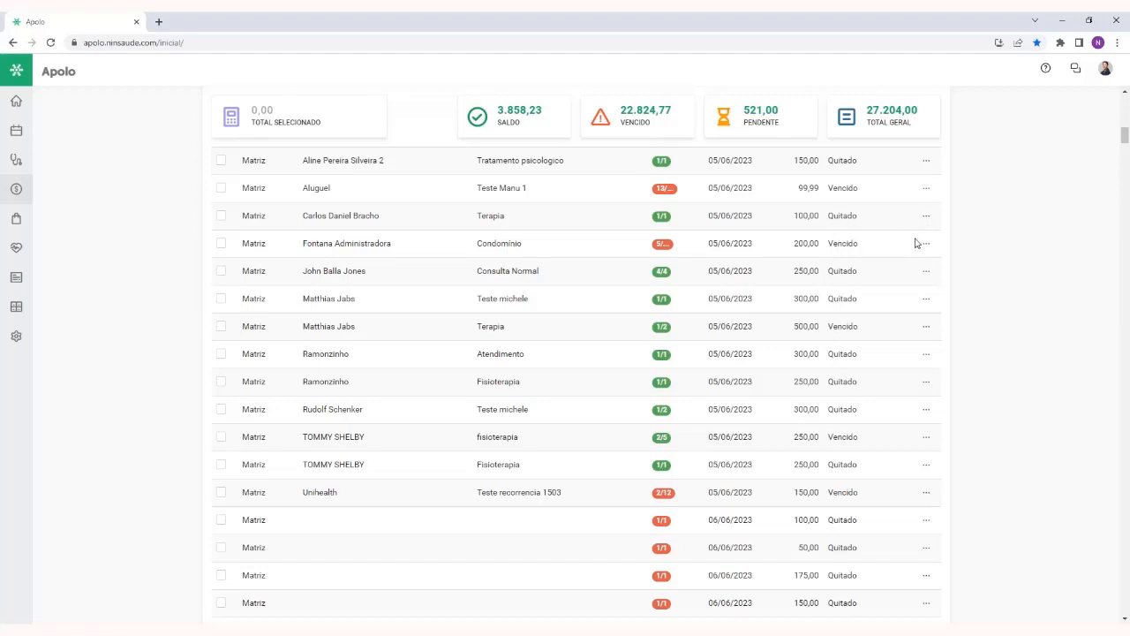
double_click(837, 242)
left_click(926, 248)
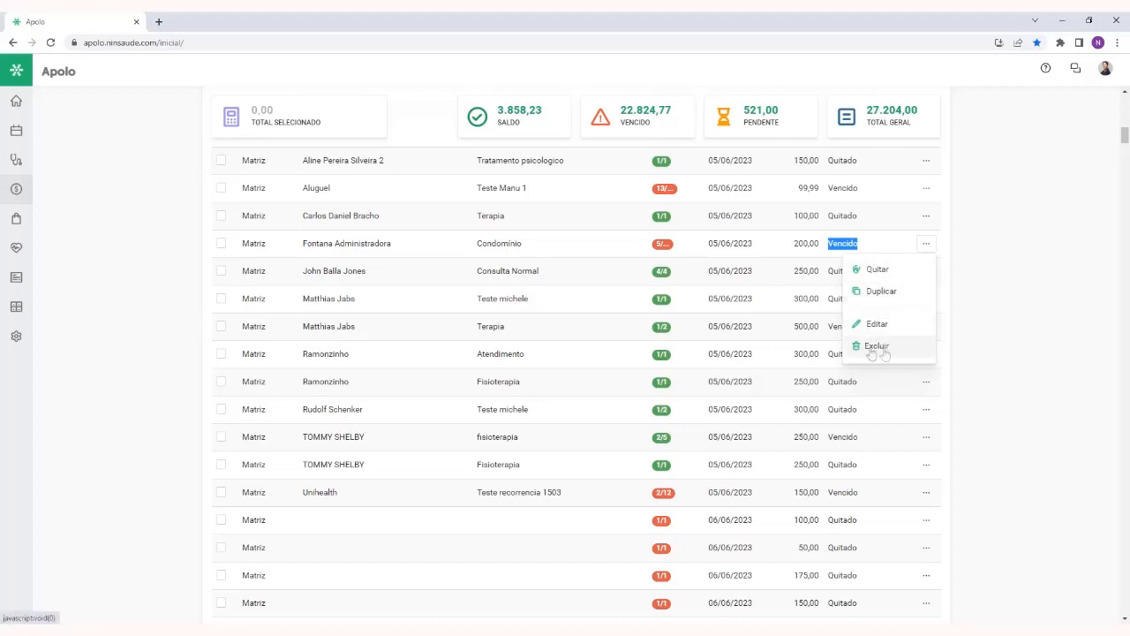
left_click(966, 278)
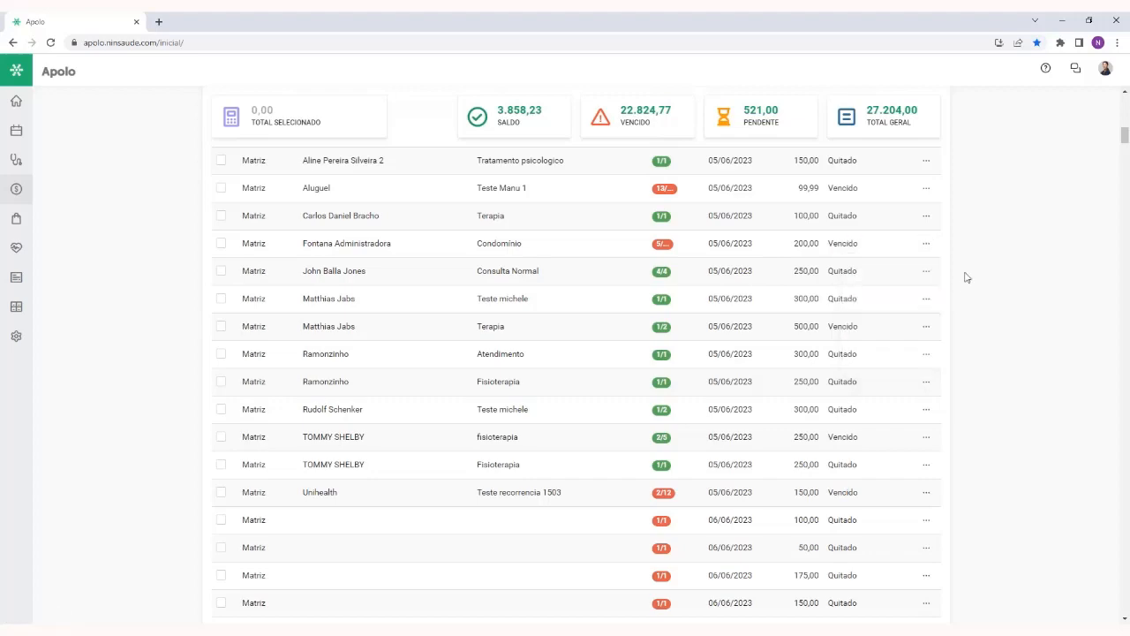
Duplicate the Condomínio title of 200,00 due 05/06/2023, and return to the titles list
scroll(966, 277, "up", 1)
left_click(925, 302)
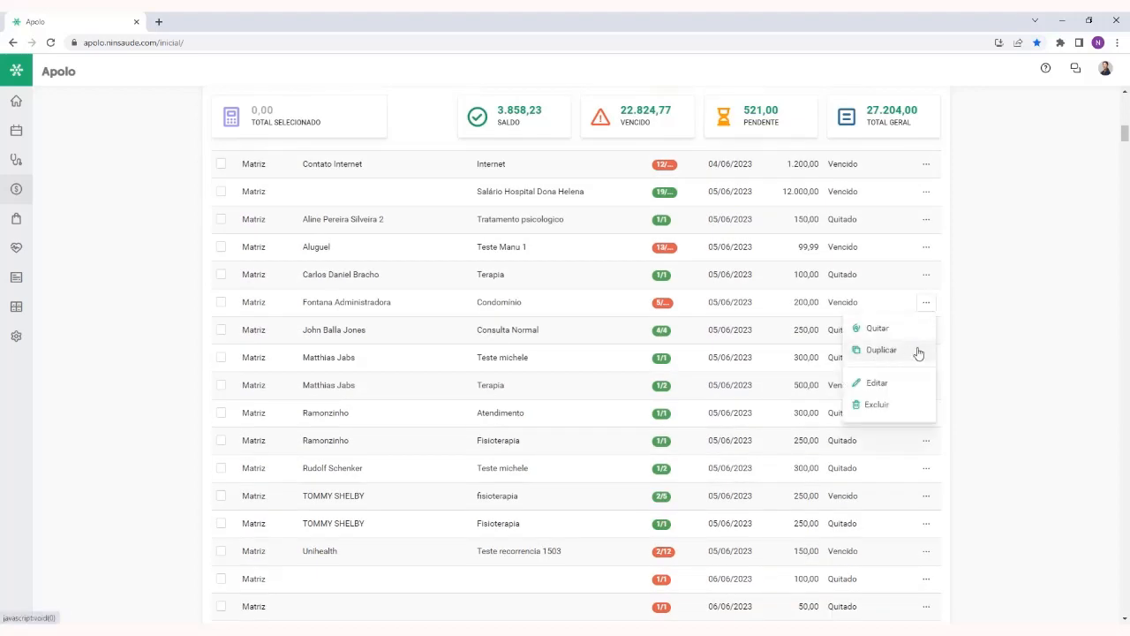
left_click(918, 351)
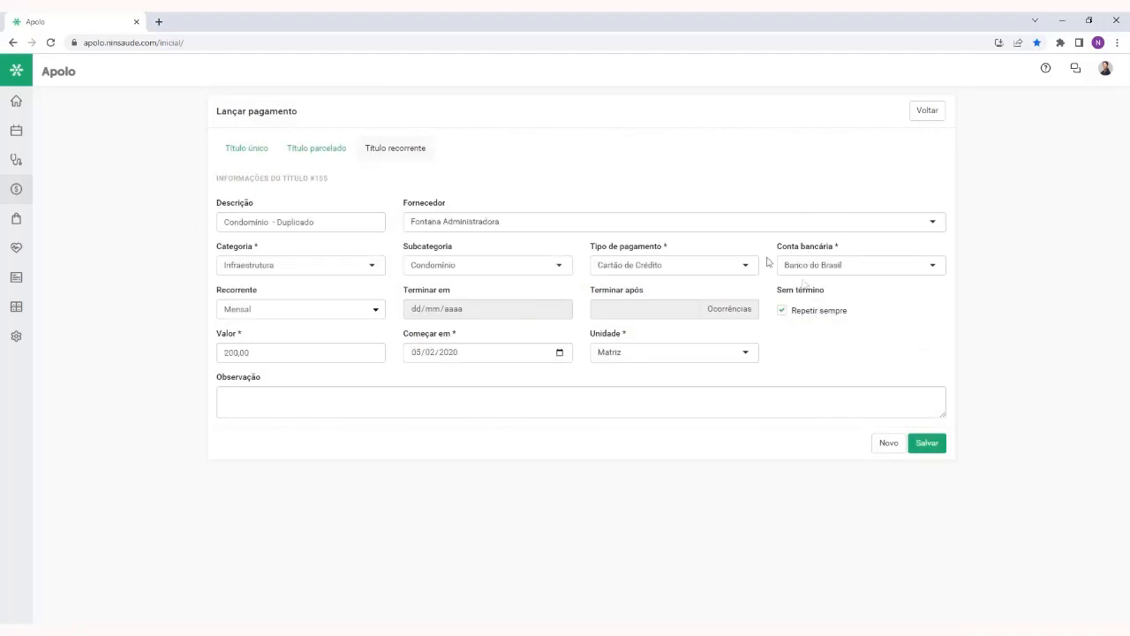
left_click(927, 110)
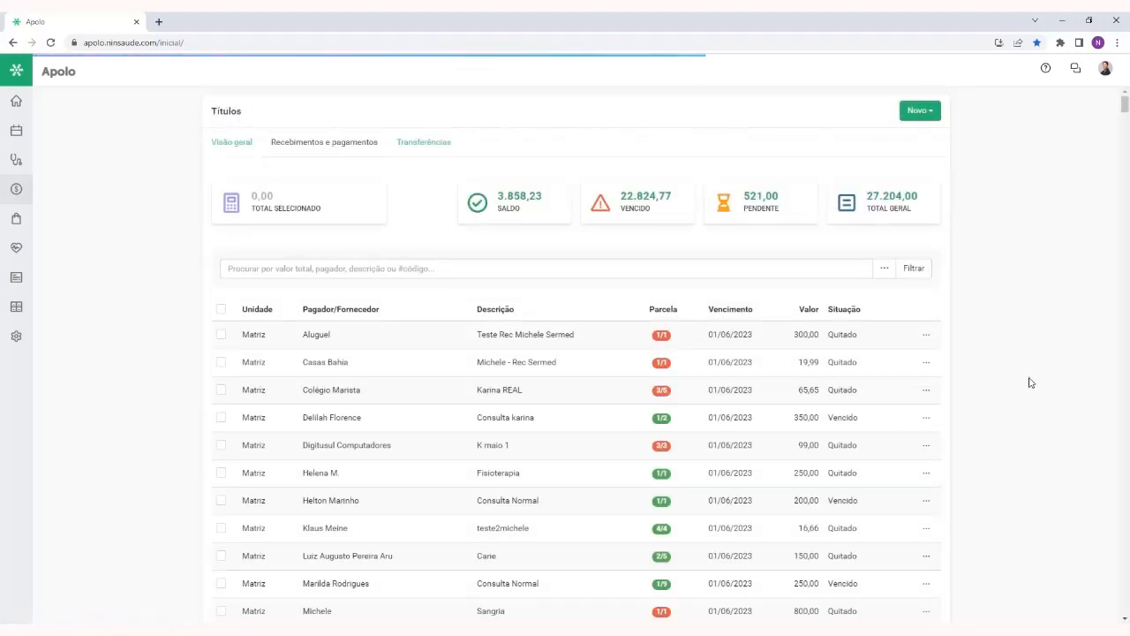
Settle the overdue 350,00 consultation title due 01/06/2023, and review the actions offered once it is settled
left_click(931, 421)
scroll(933, 421, "down", 3)
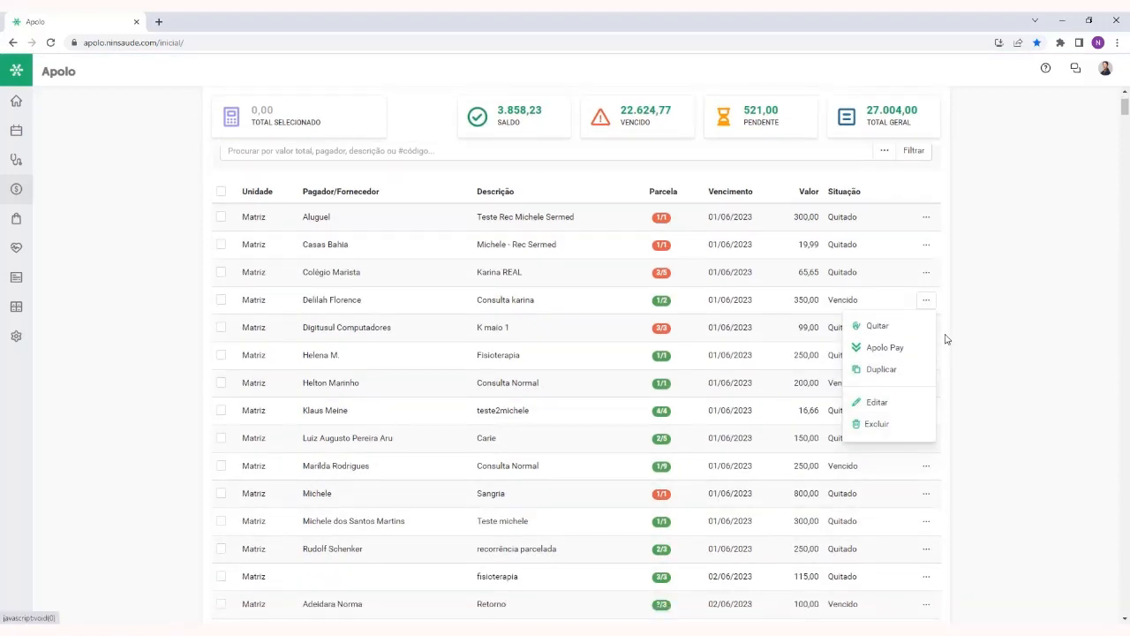
left_click(915, 328)
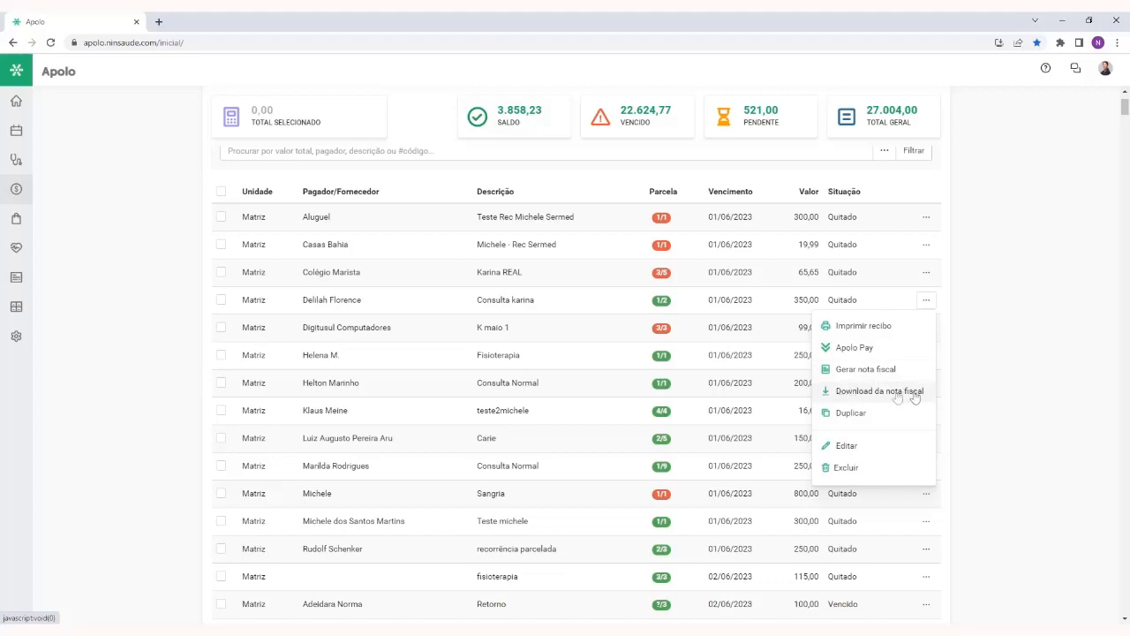
left_click(1006, 340)
scroll(996, 344, "up", 2)
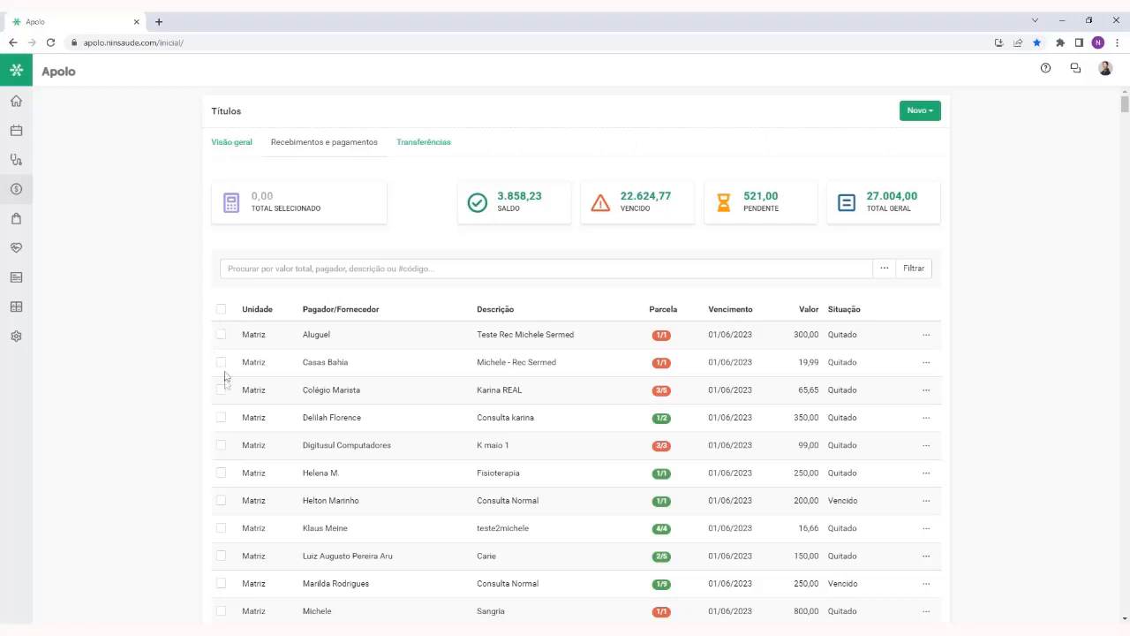
Select only the Aluguel 300,00, Casas Bahia 19,99 and 350,00 consultation titles, and check the selected total
left_click(221, 310)
left_click(222, 310)
left_click(222, 336)
left_click(221, 362)
left_click(221, 418)
left_click_drag(252, 193, 282, 210)
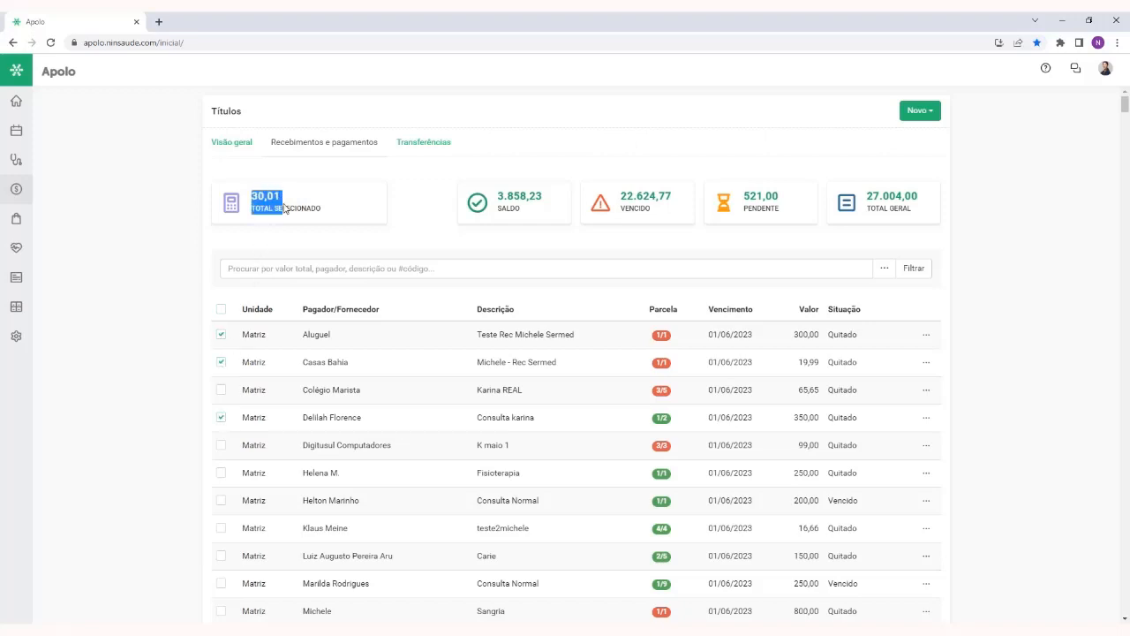
left_click(314, 211)
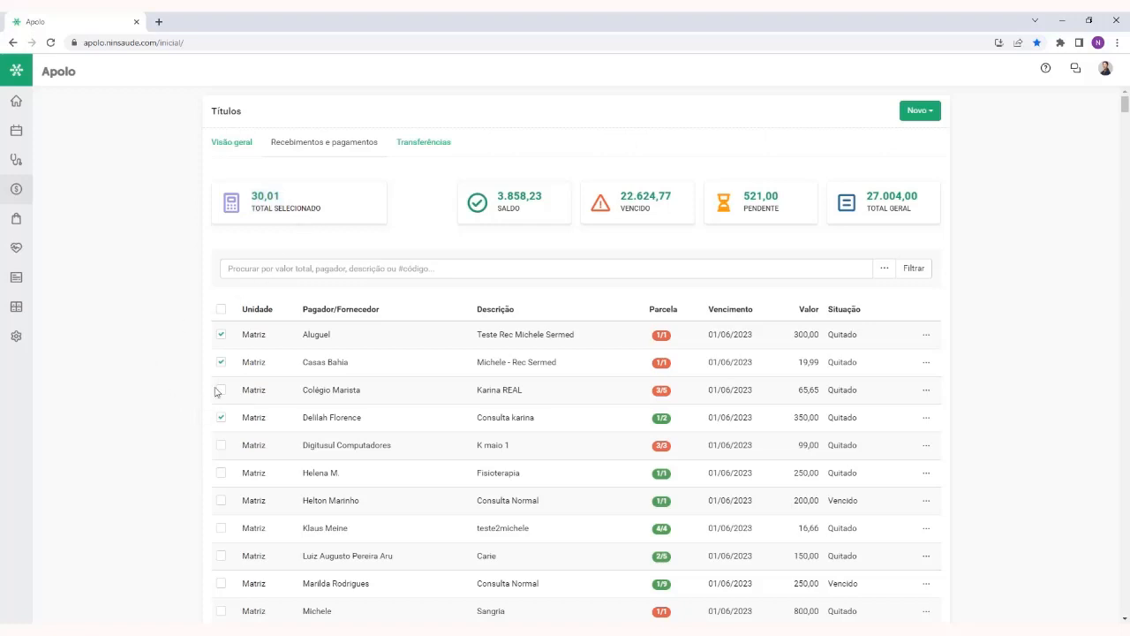
Select all listed titles and export them to Excel, dismissing the download notice
left_click(220, 310)
scroll(177, 365, "down", 2)
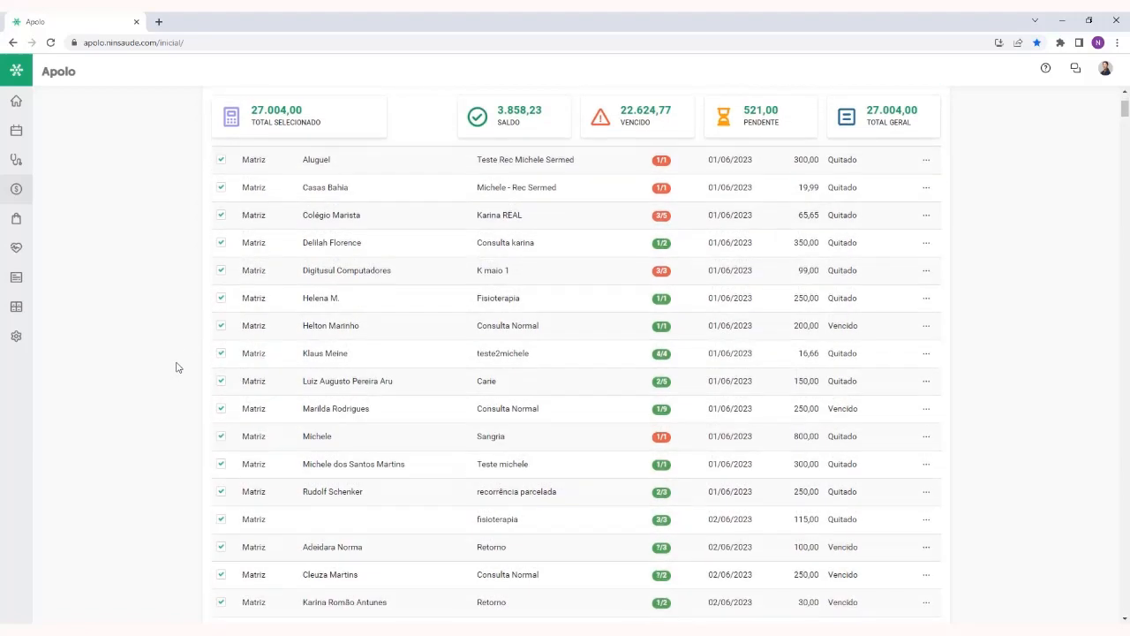
scroll(222, 338, "up", 2)
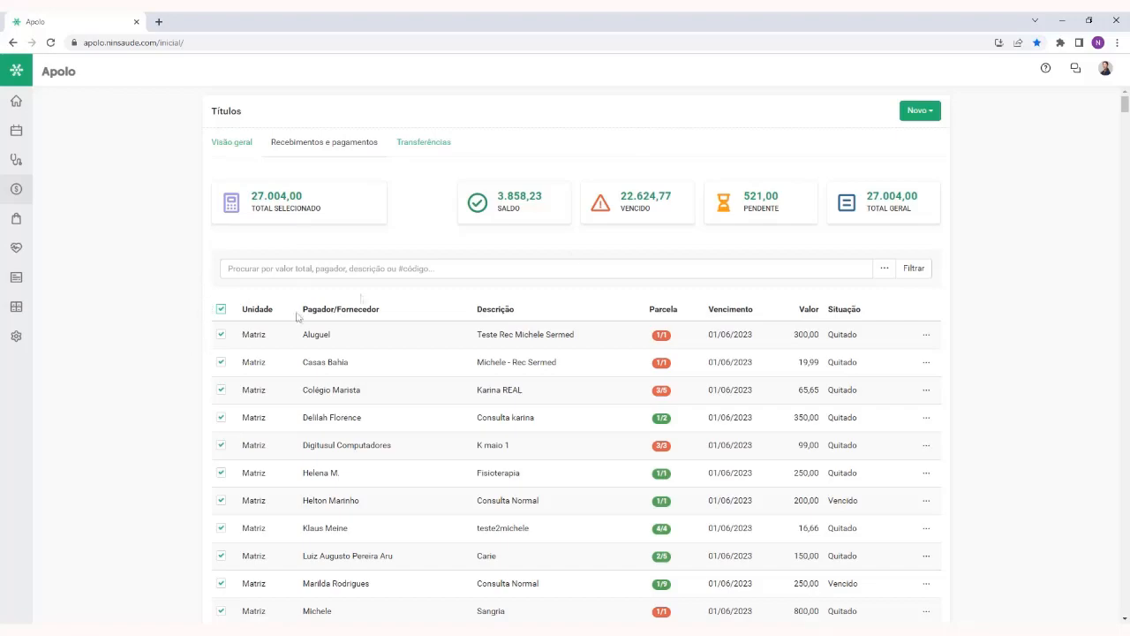
scroll(1123, 136, "down", 4)
left_click_drag(1123, 136, 1123, 607)
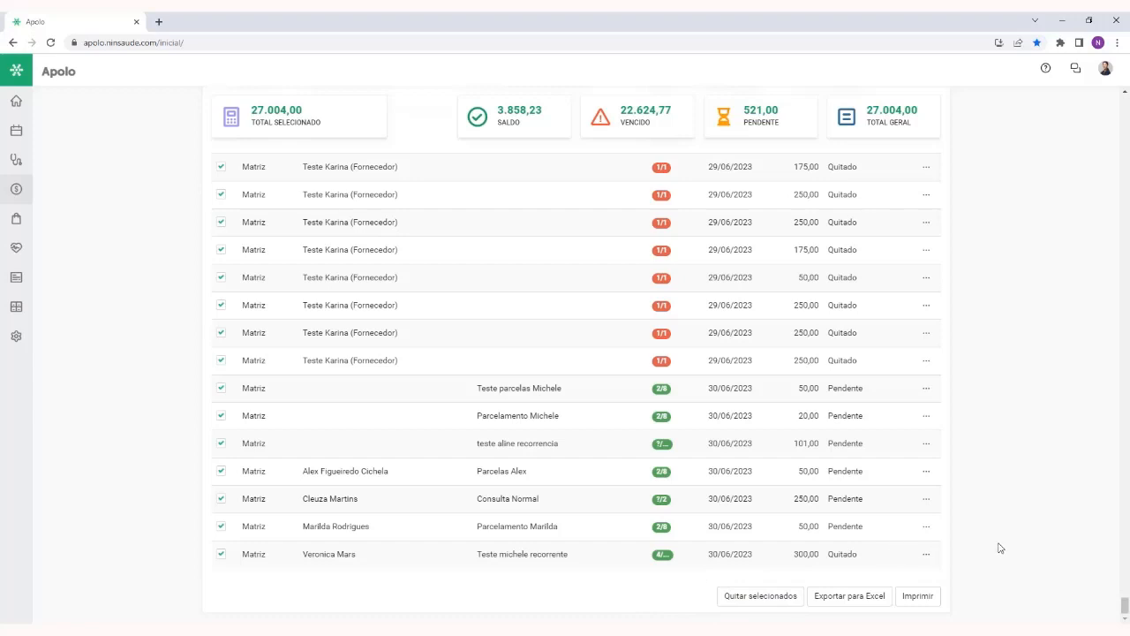
left_click(855, 601)
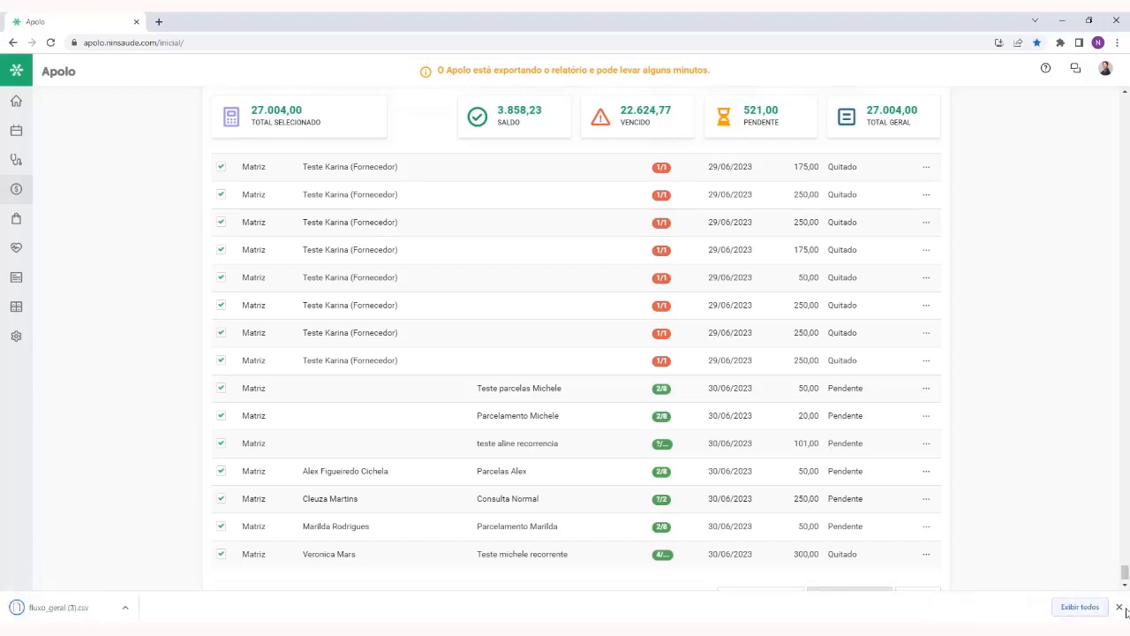
left_click(1118, 607)
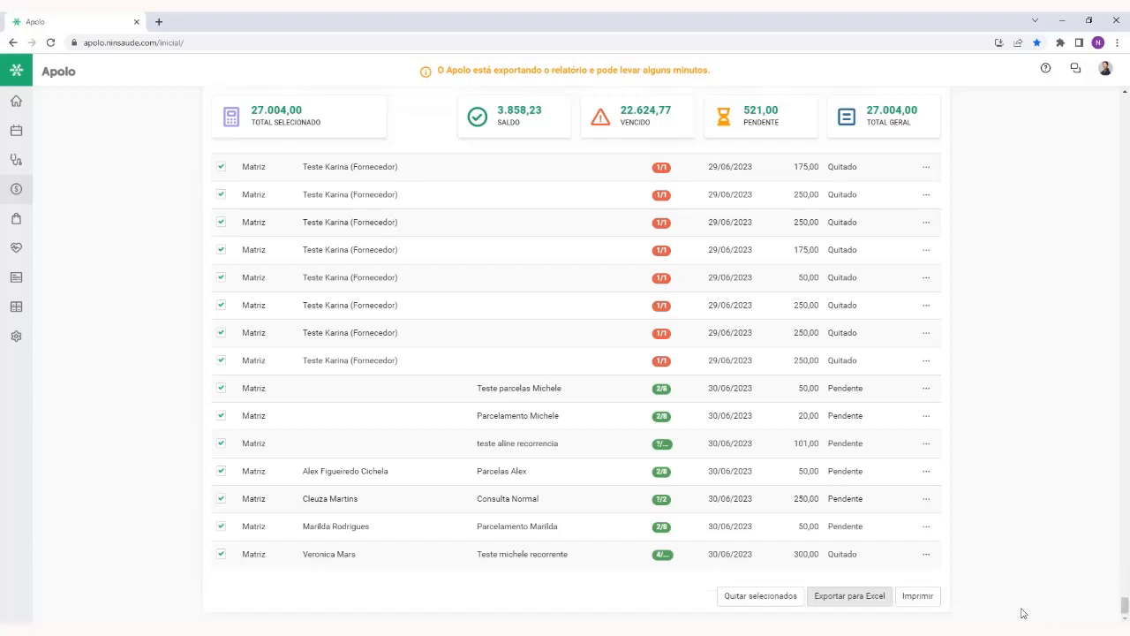
Open the print preview of the selected titles in a maximized window, look through the report and close it
left_click(919, 596)
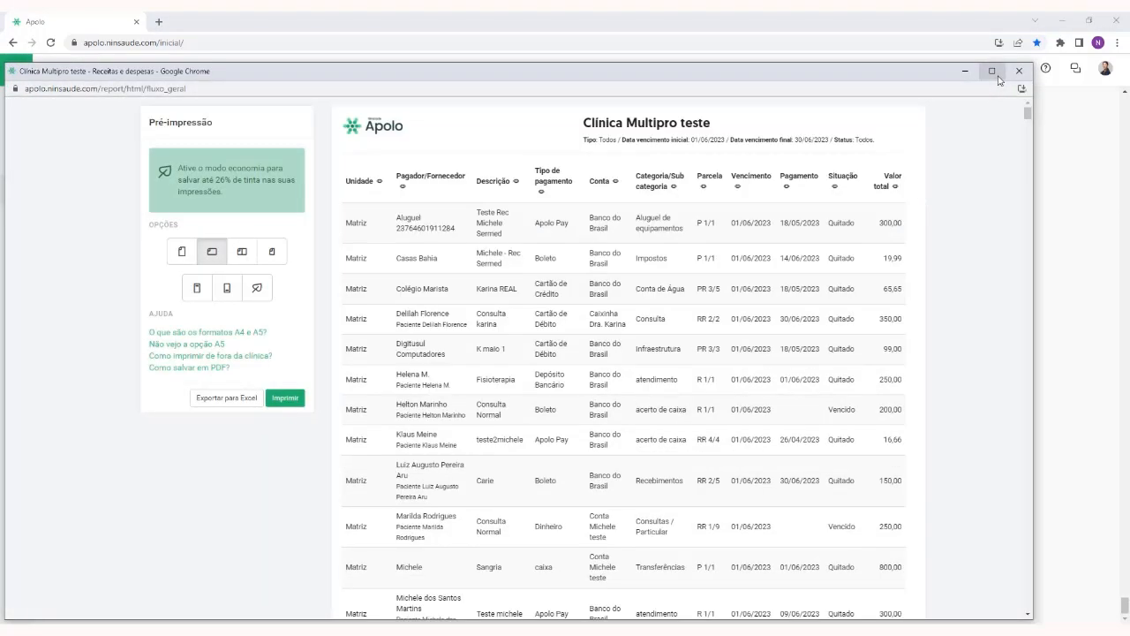
left_click(992, 71)
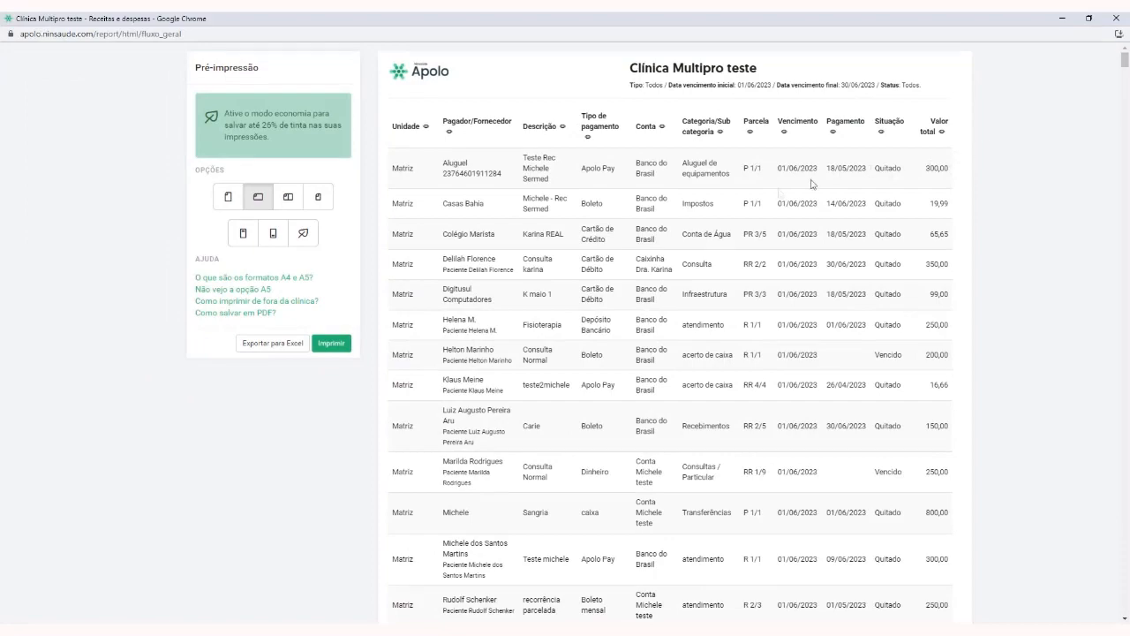
scroll(687, 226, "down", 3)
scroll(717, 214, "up", 3)
left_click(1116, 18)
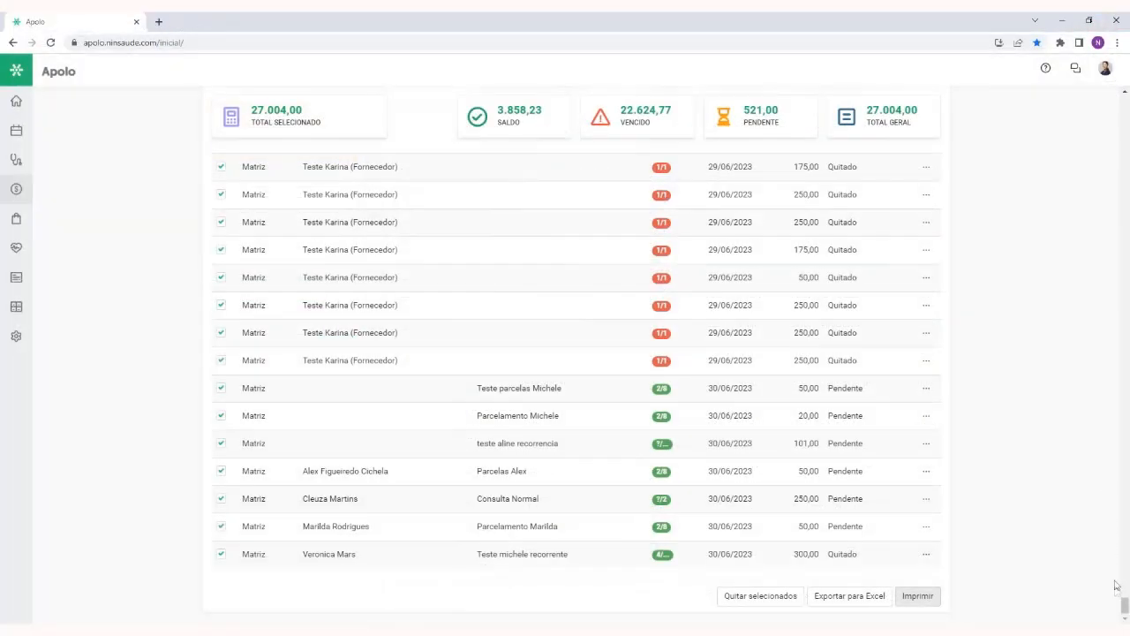
Filter the titles by type Recebimento with the additional filters, and look over the filtered list
left_click_drag(1124, 606, 1121, 88)
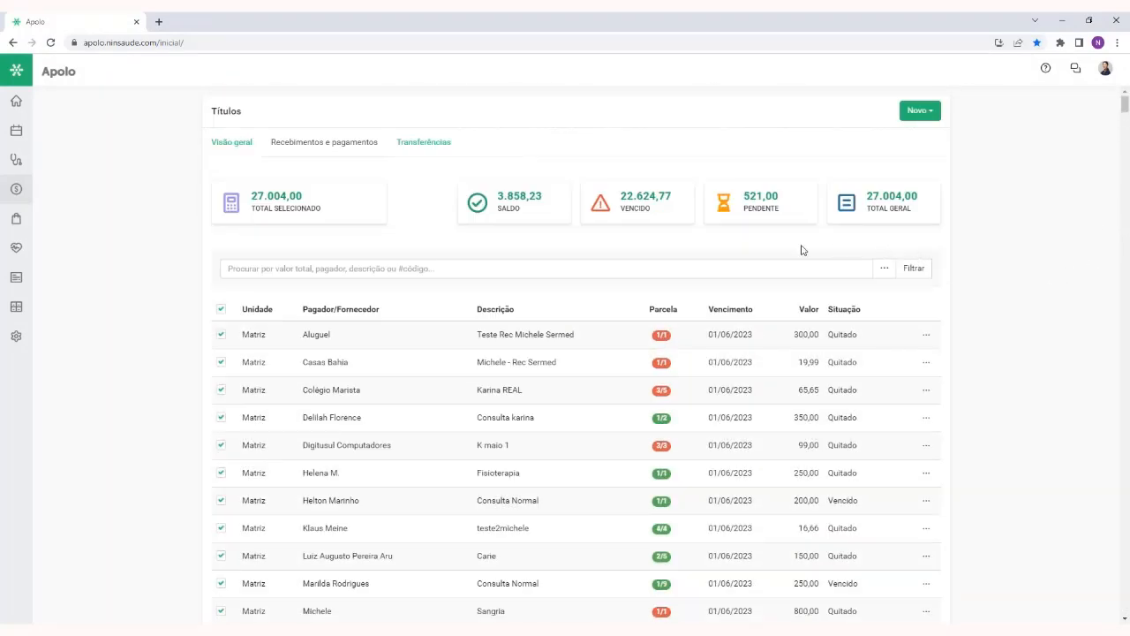
left_click(883, 269)
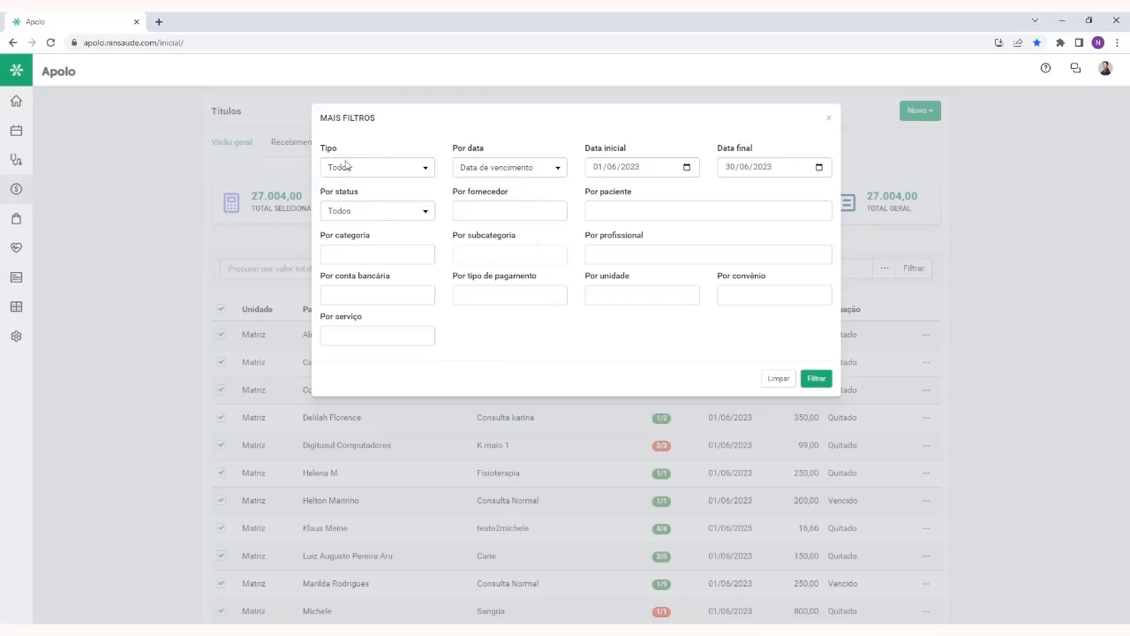
left_click(399, 174)
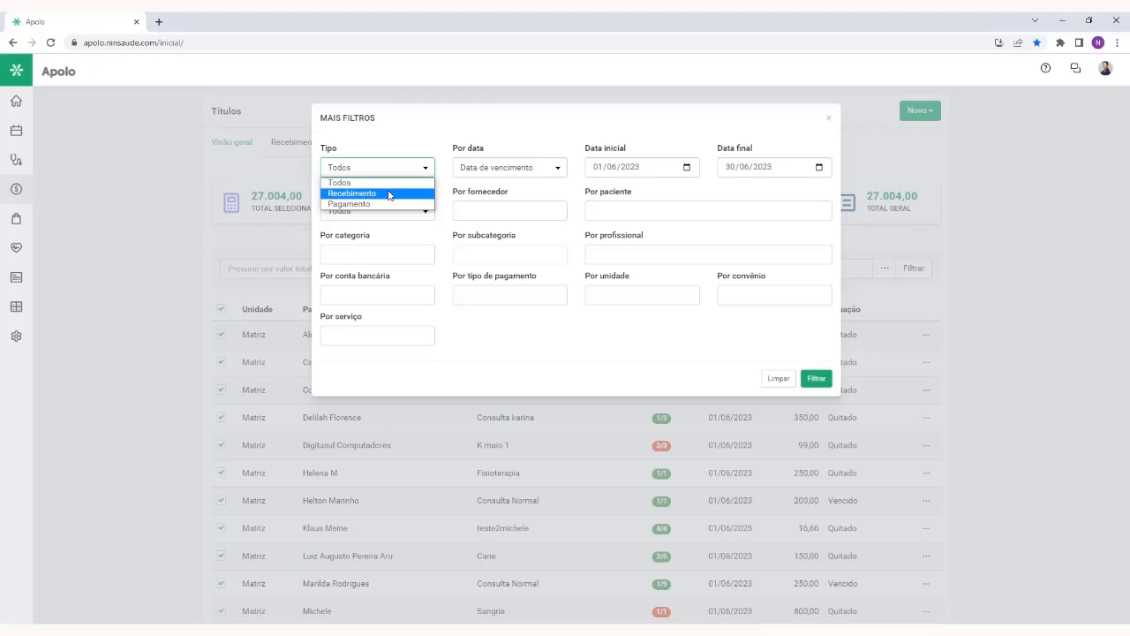
left_click(390, 193)
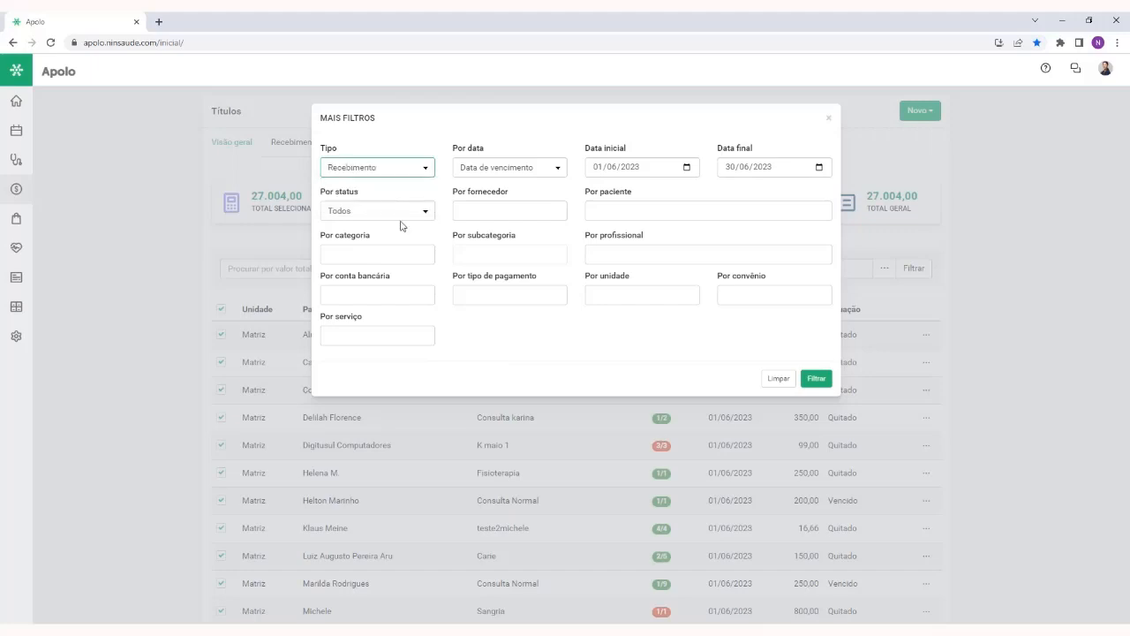
left_click(387, 173)
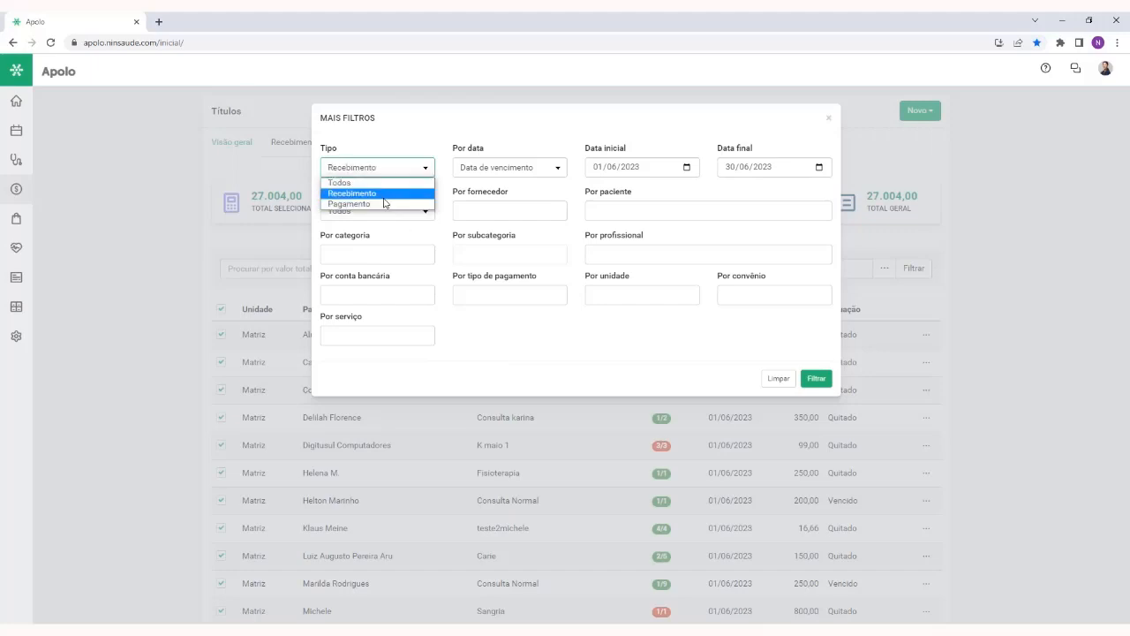
left_click(385, 203)
left_click(816, 378)
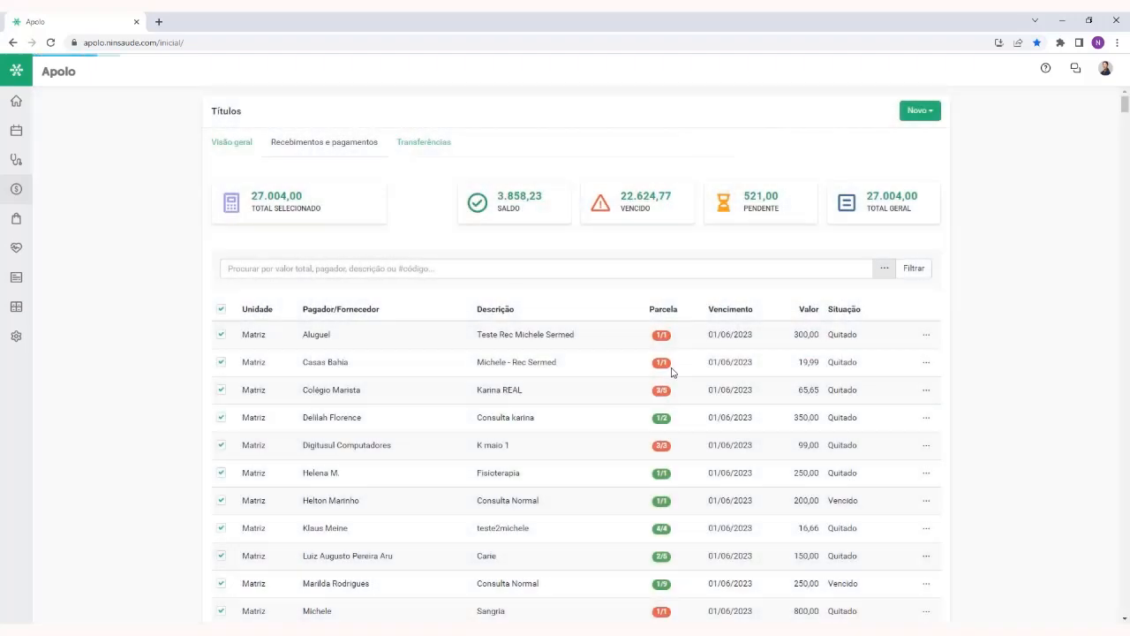
scroll(1024, 318, "down", 3)
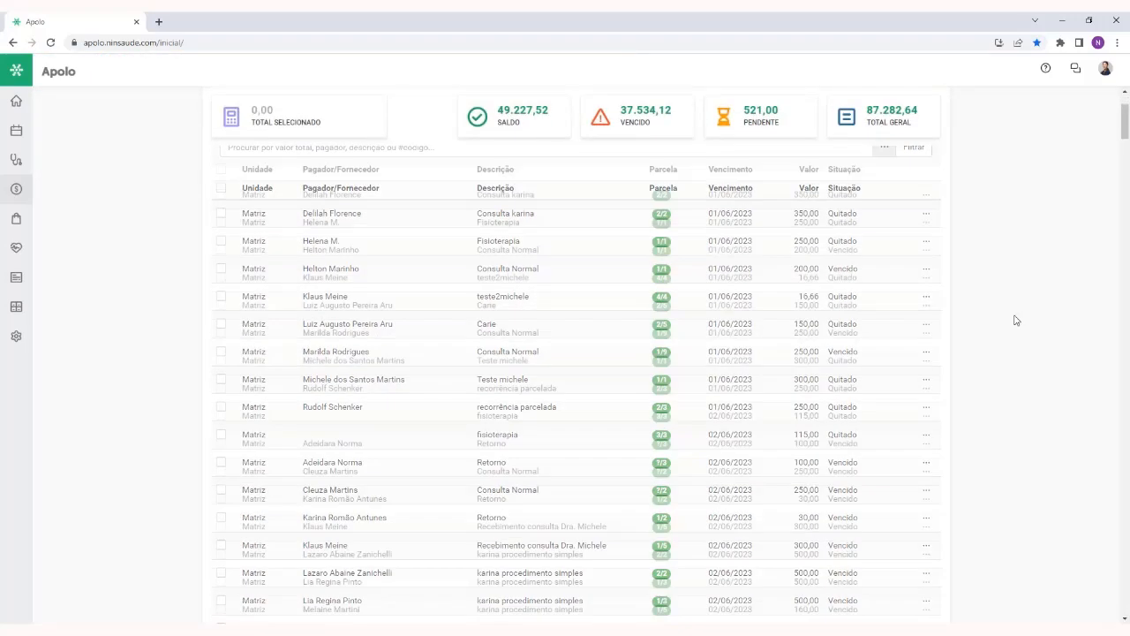
scroll(1015, 319, "up", 1)
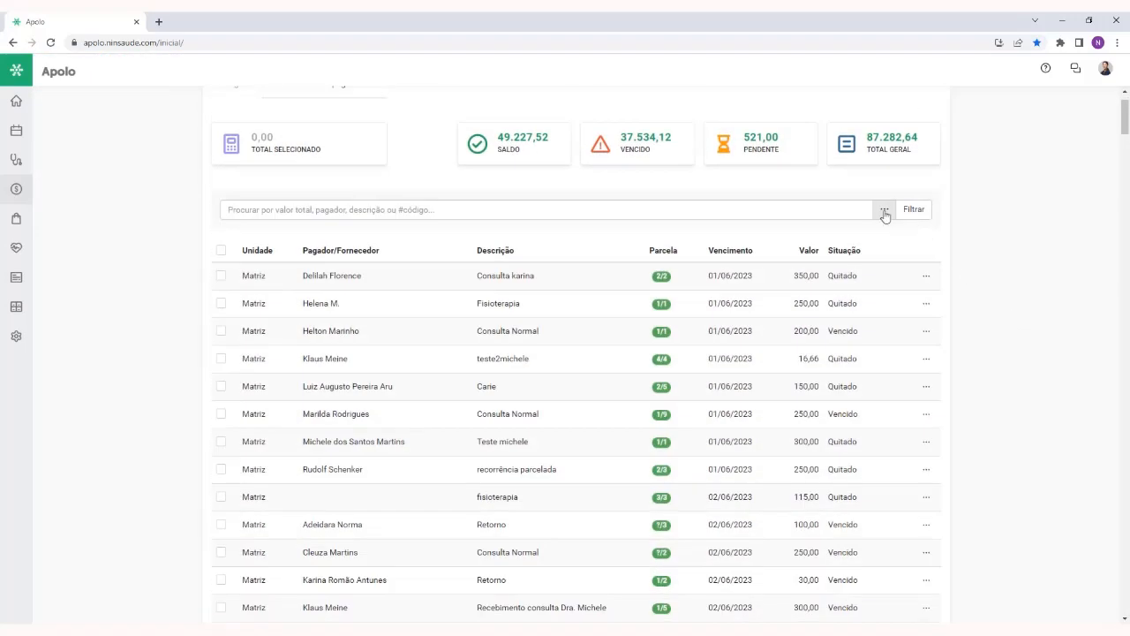
Reopen the additional filters and set the type to Todos and the date criterion to Data de pagamento
left_click(883, 210)
left_click(392, 169)
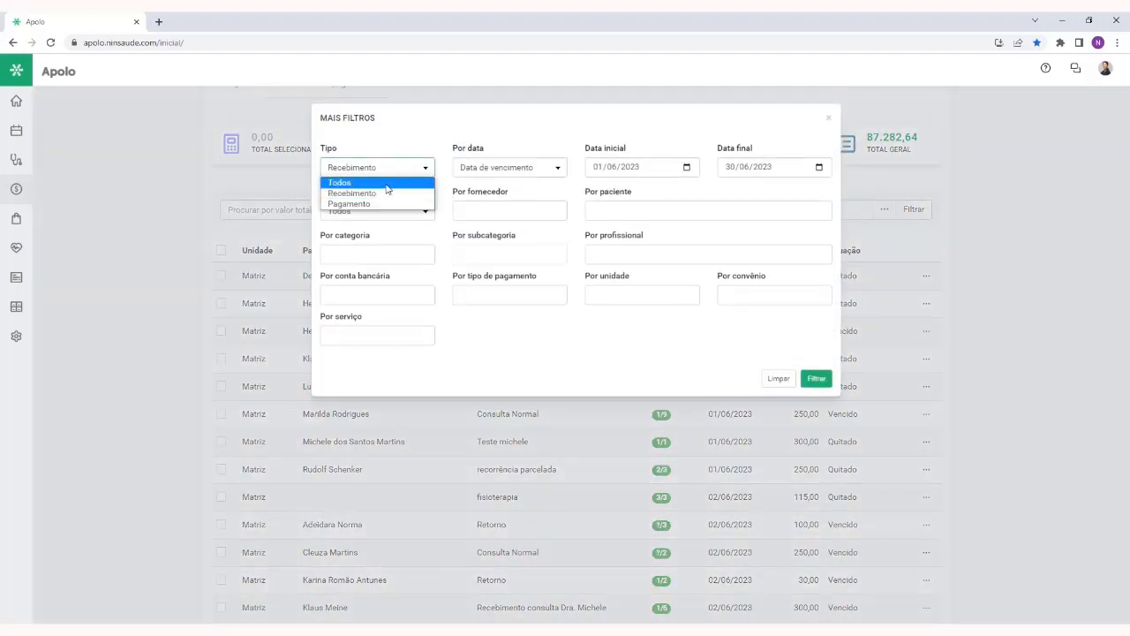
left_click(385, 183)
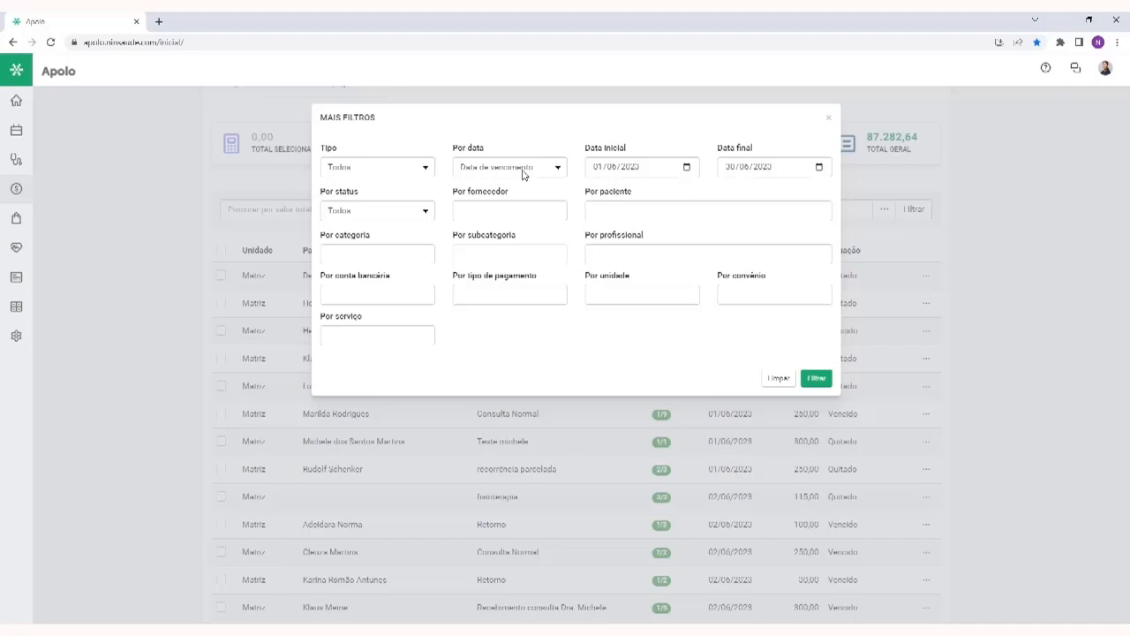
left_click(523, 175)
left_click(521, 192)
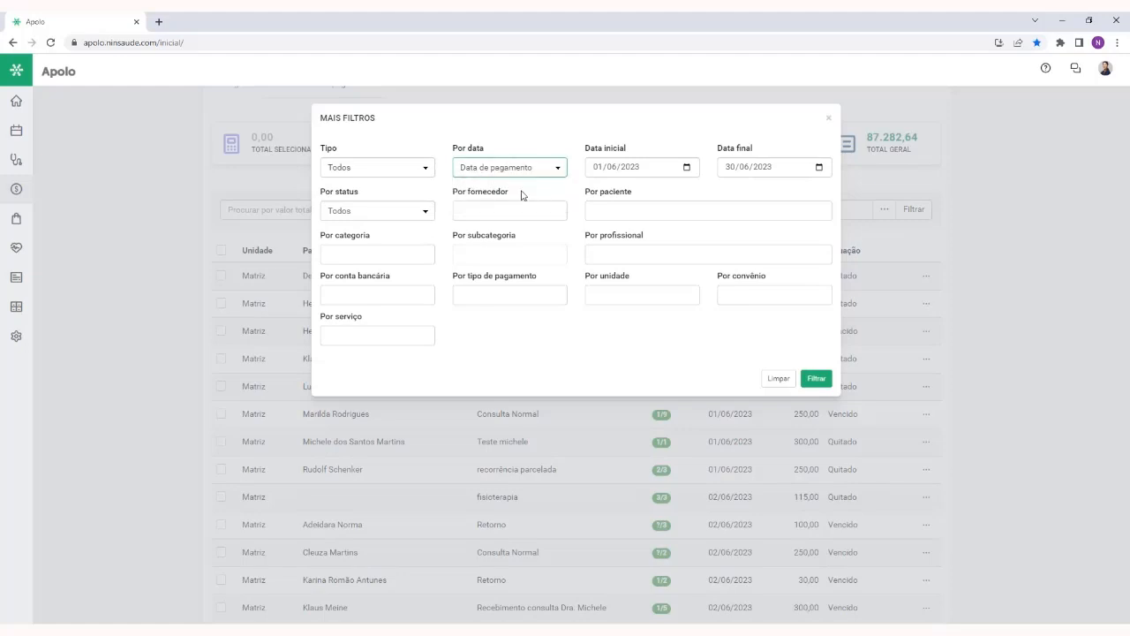
Set the filter period from 01/04/2023 to 30/04/2023
left_click(611, 167)
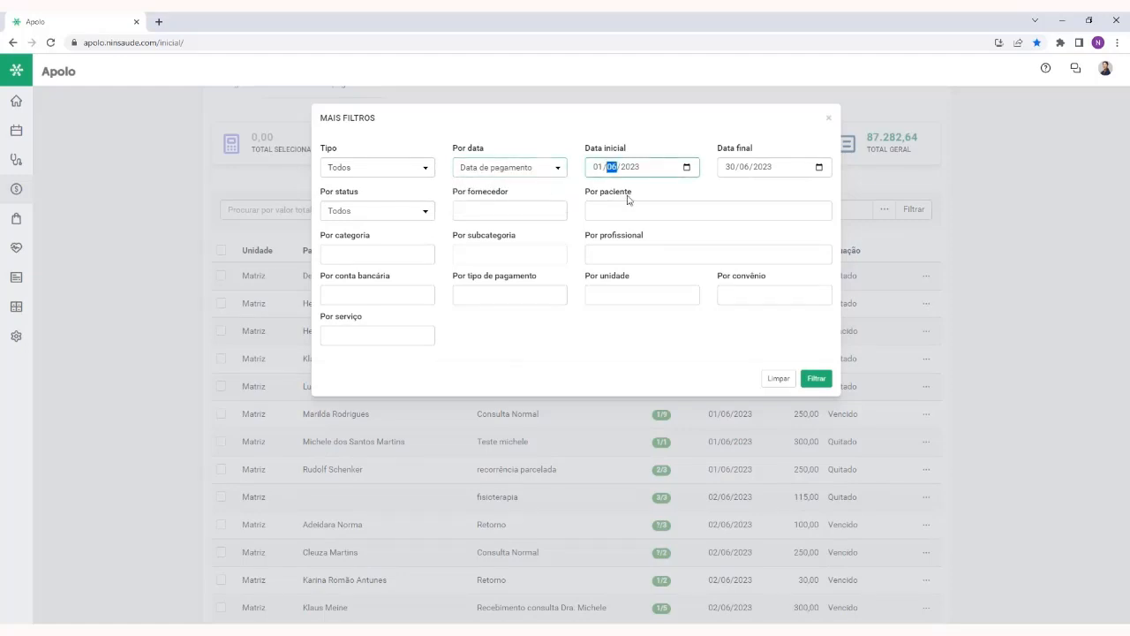
type("04")
left_click(746, 170)
type("04")
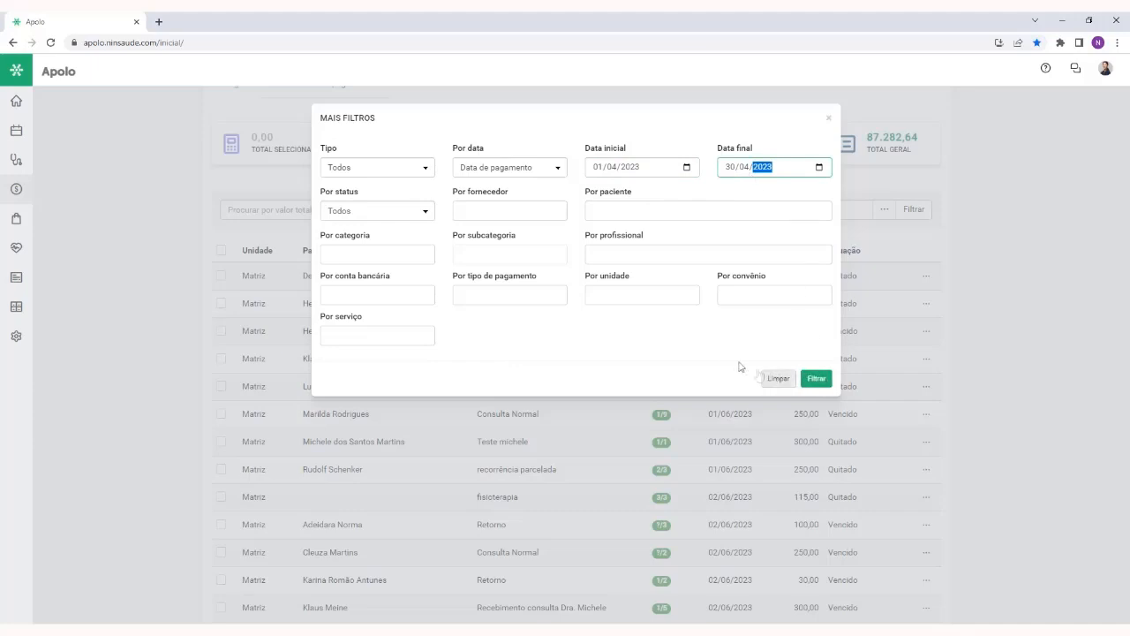
left_click(618, 186)
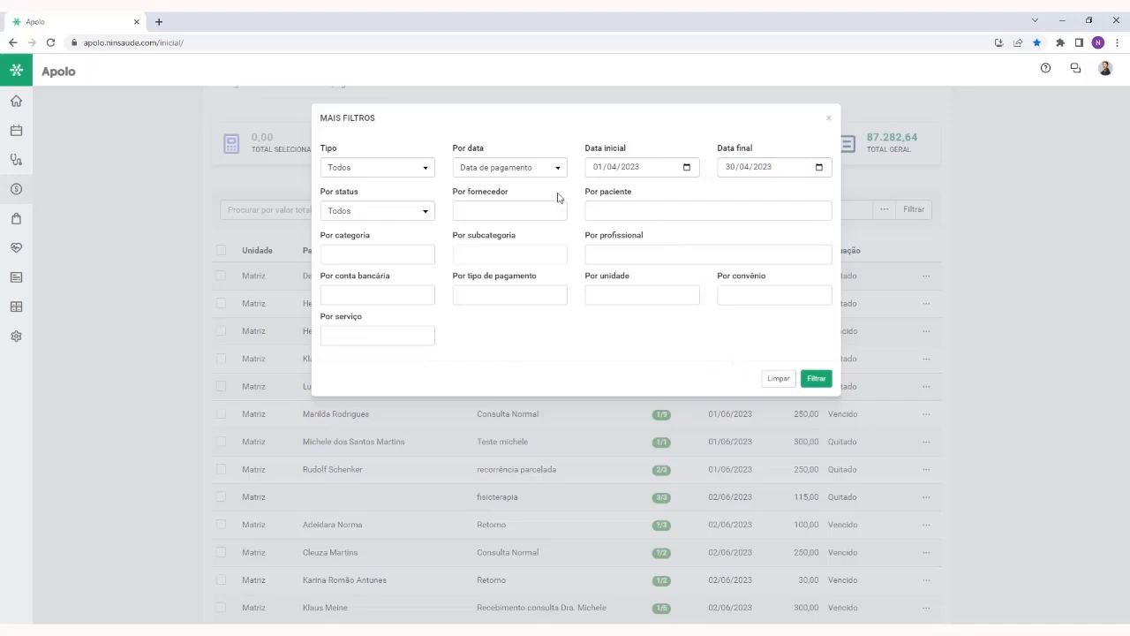
Set the date criterion to Data de vencimento and view the remaining date options, including Data de emissão
left_click(524, 167)
left_click(520, 183)
left_click(516, 170)
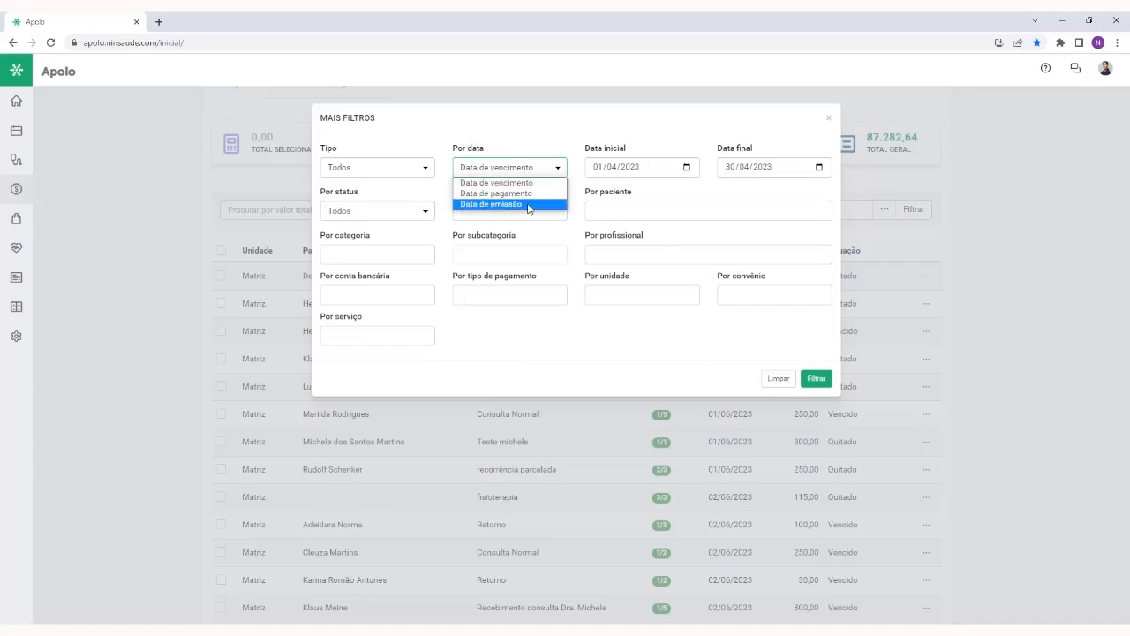
left_click(580, 198)
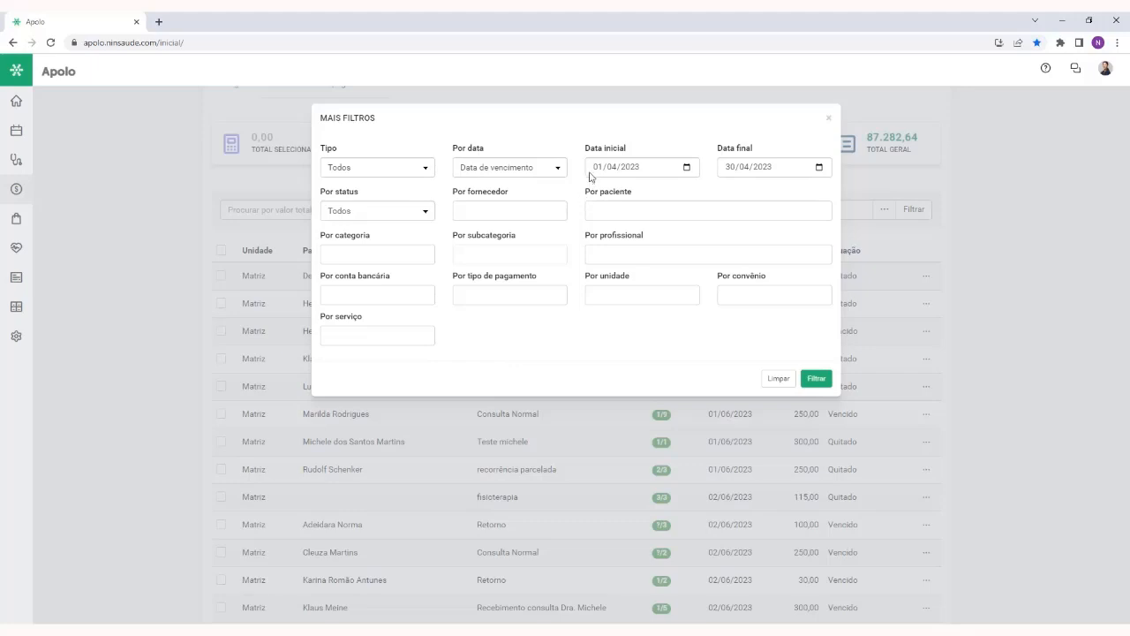
Filter the titles by Data de pagamento with both the initial and final dates set to 29/06/2023
left_click(541, 167)
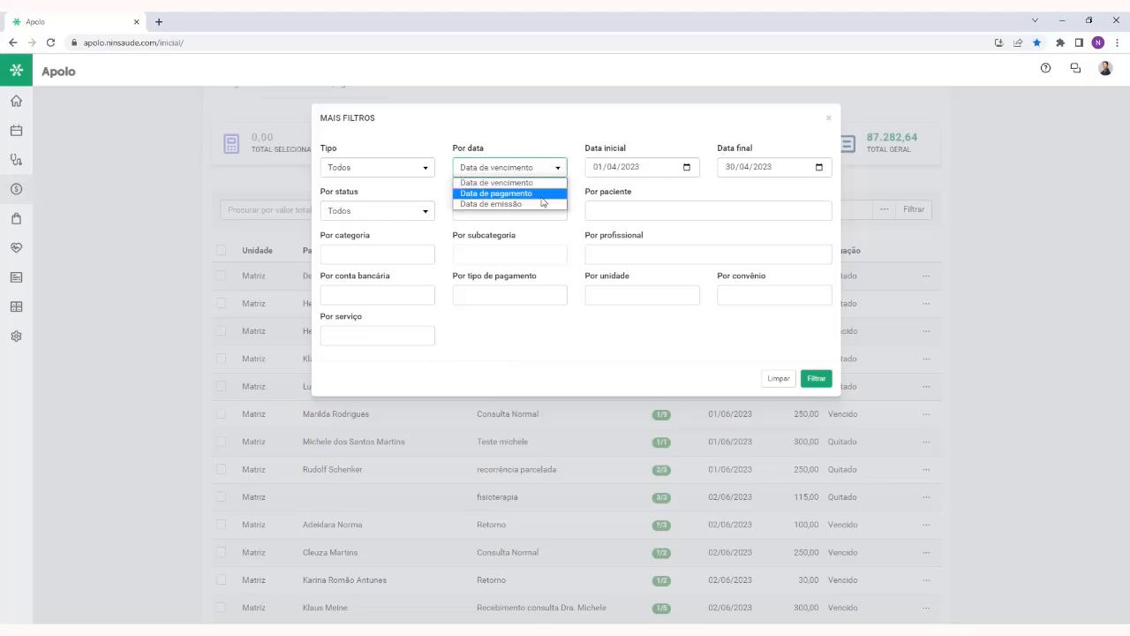
left_click(543, 193)
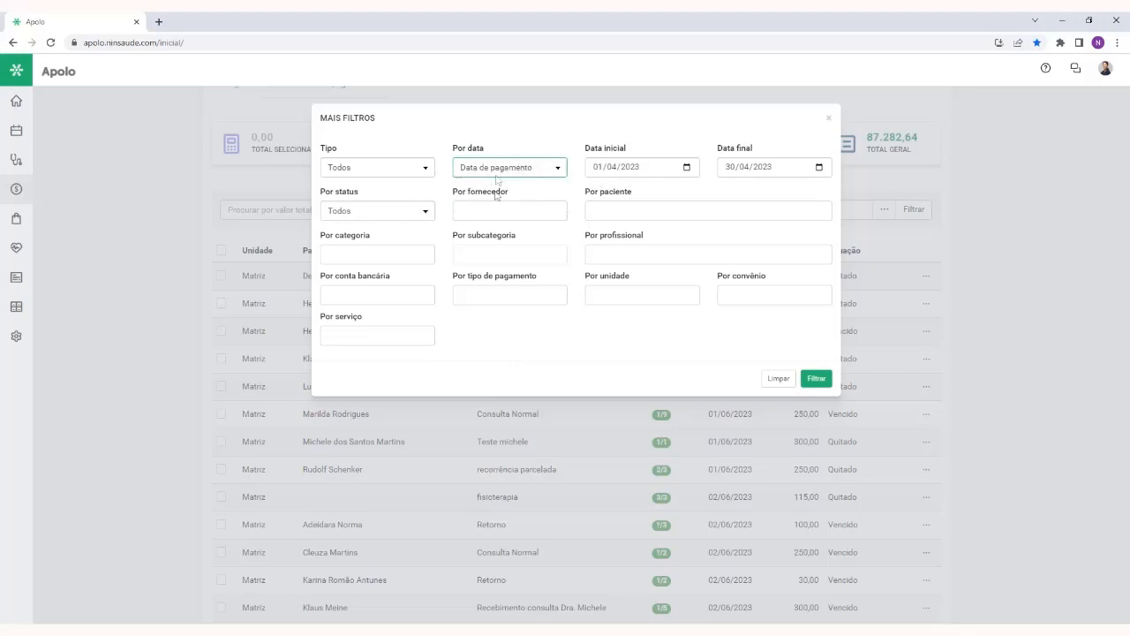
left_click(597, 167)
type("2906")
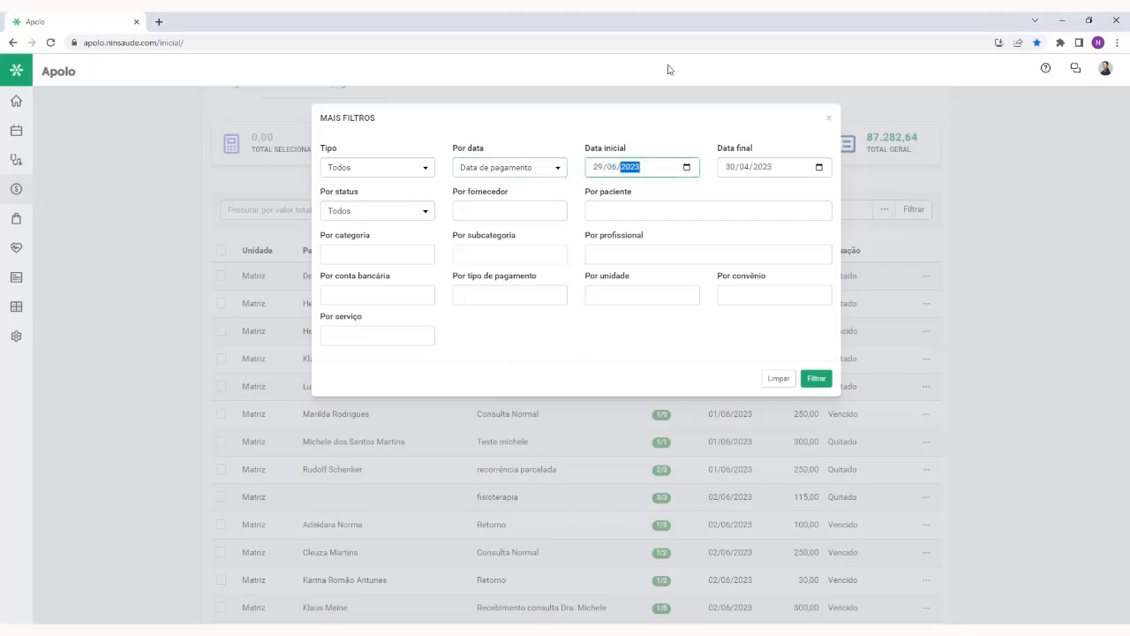
left_click(736, 171)
type("29/")
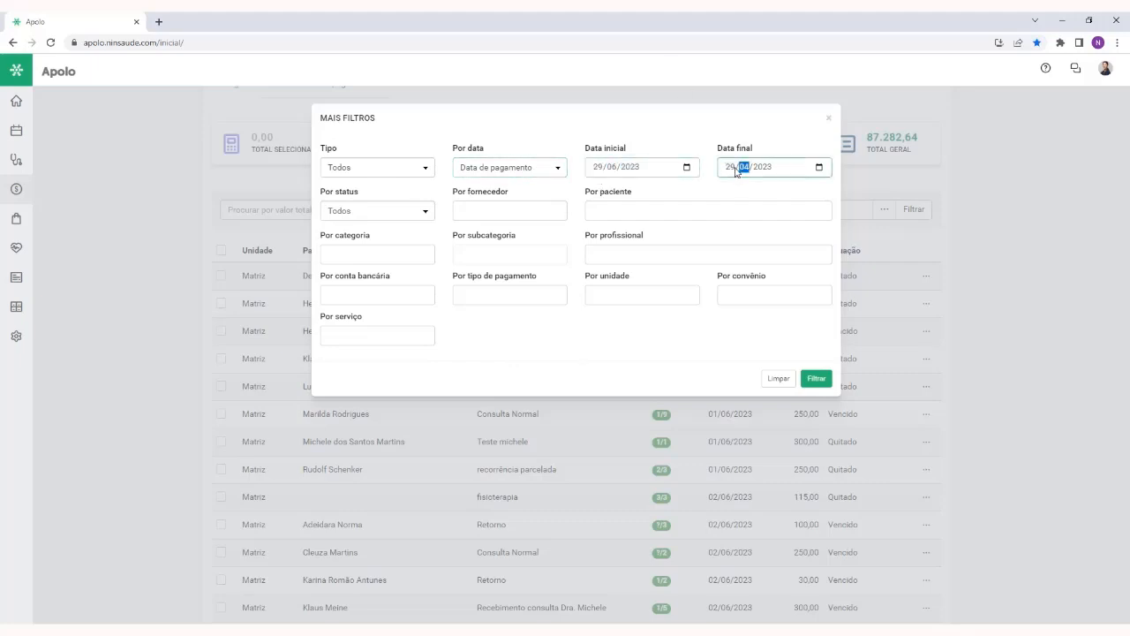
type("06")
left_click(818, 381)
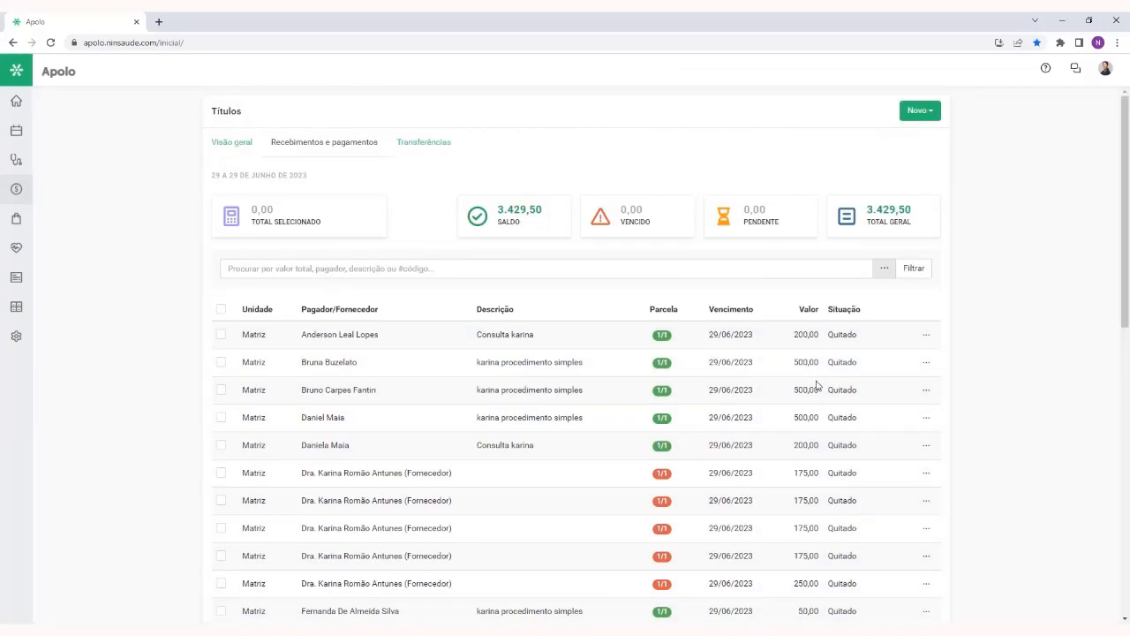
Look over the filtered titles, checking the due date and the situation of the first one
scroll(1030, 322, "down", 3)
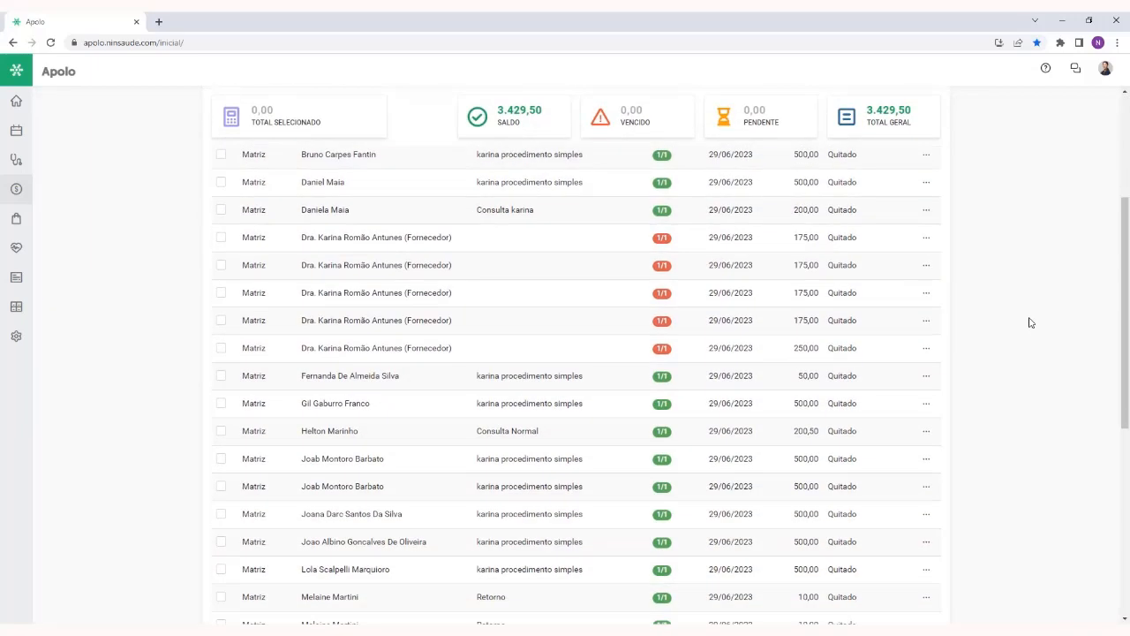
scroll(1031, 322, "down", 2)
scroll(1030, 322, "up", 5)
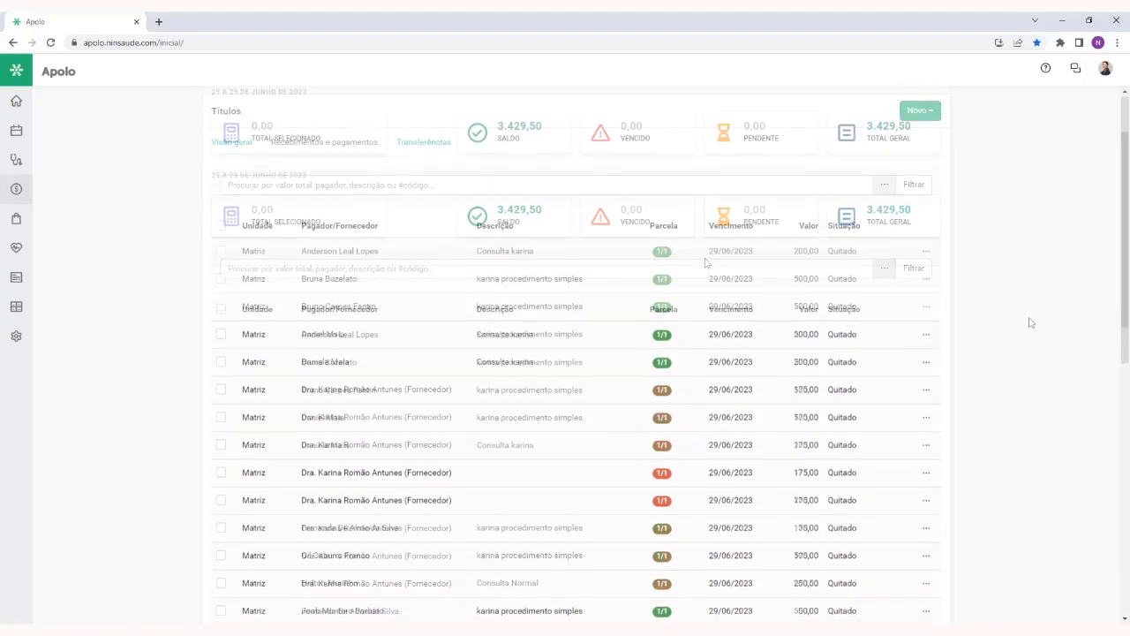
double_click(731, 250)
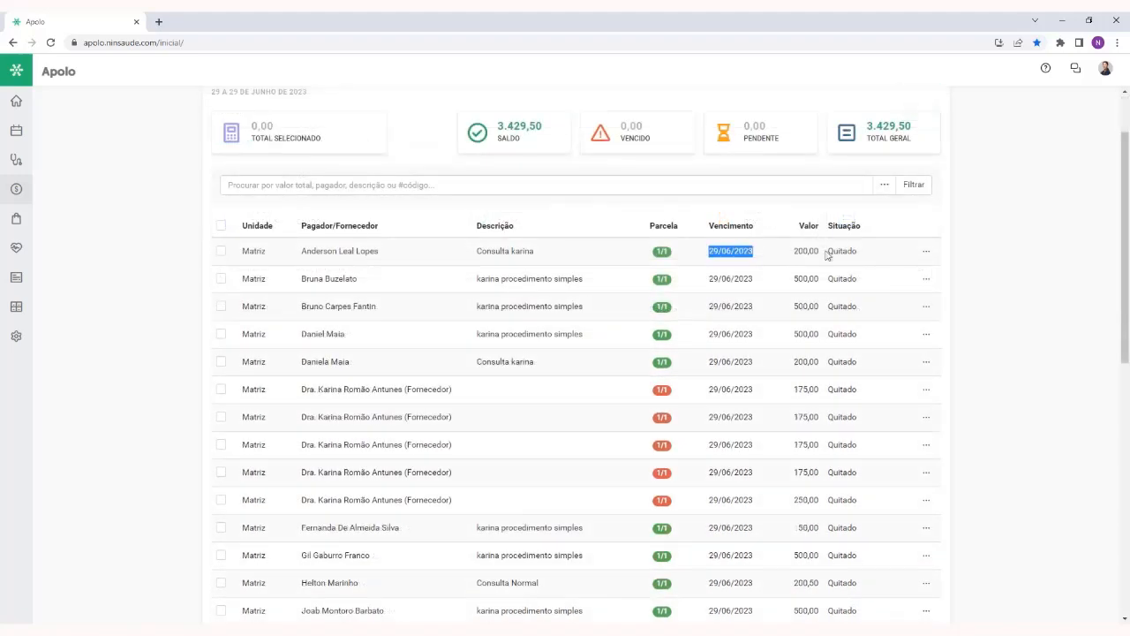
double_click(842, 251)
left_click(1030, 295)
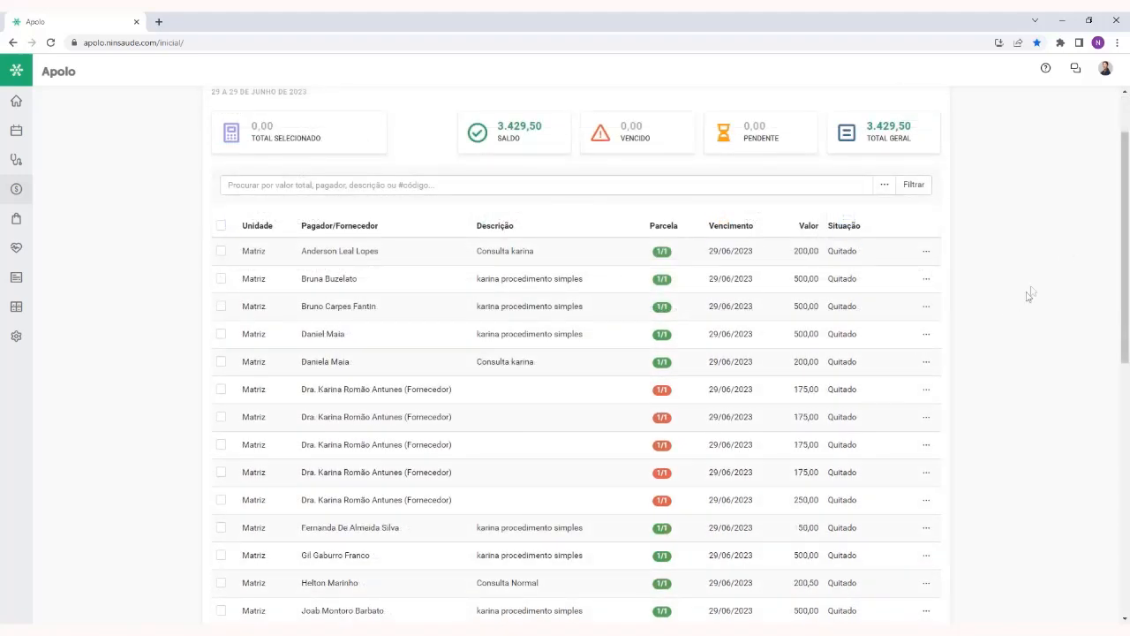
Open the print preview of the filtered titles, examine the report's columns, and close it
left_click_drag(1125, 183, 1127, 489)
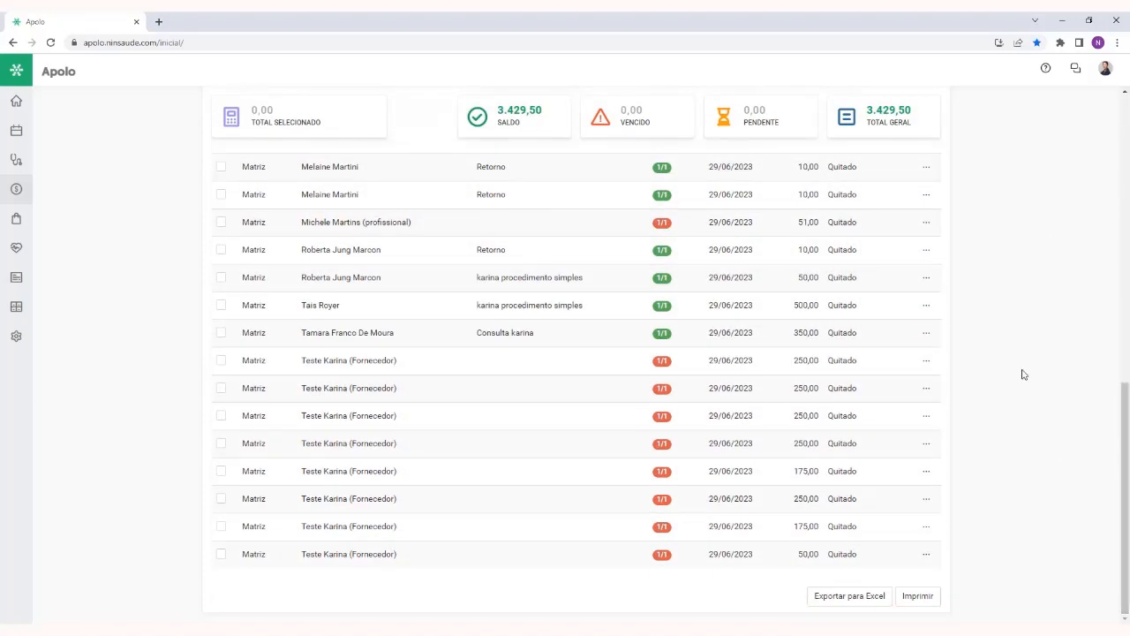
left_click(918, 597)
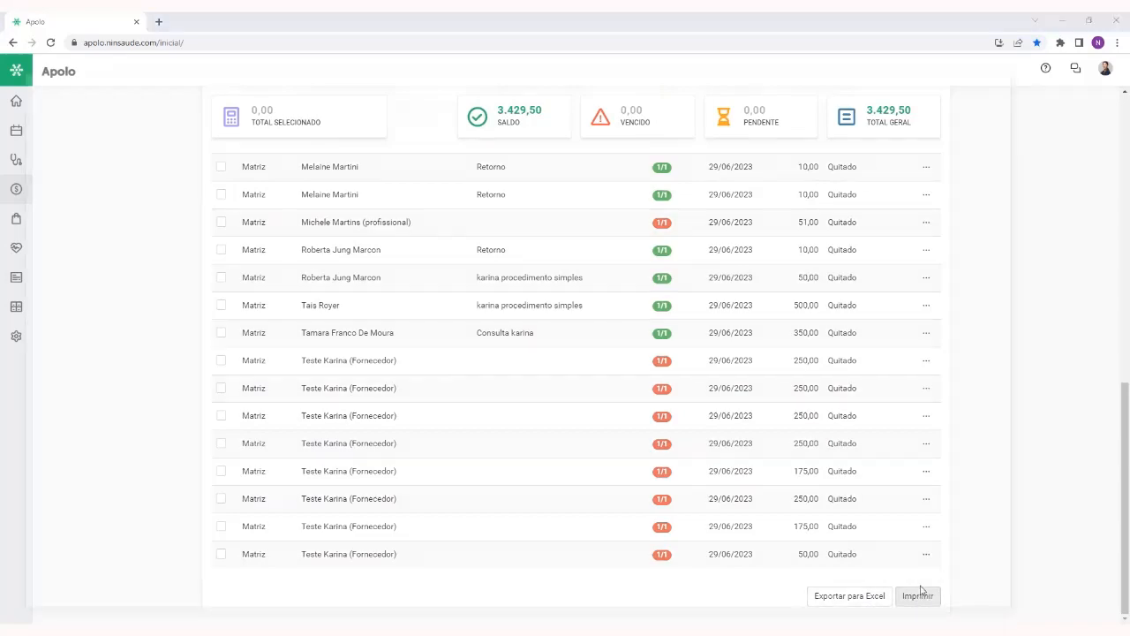
left_click(991, 71)
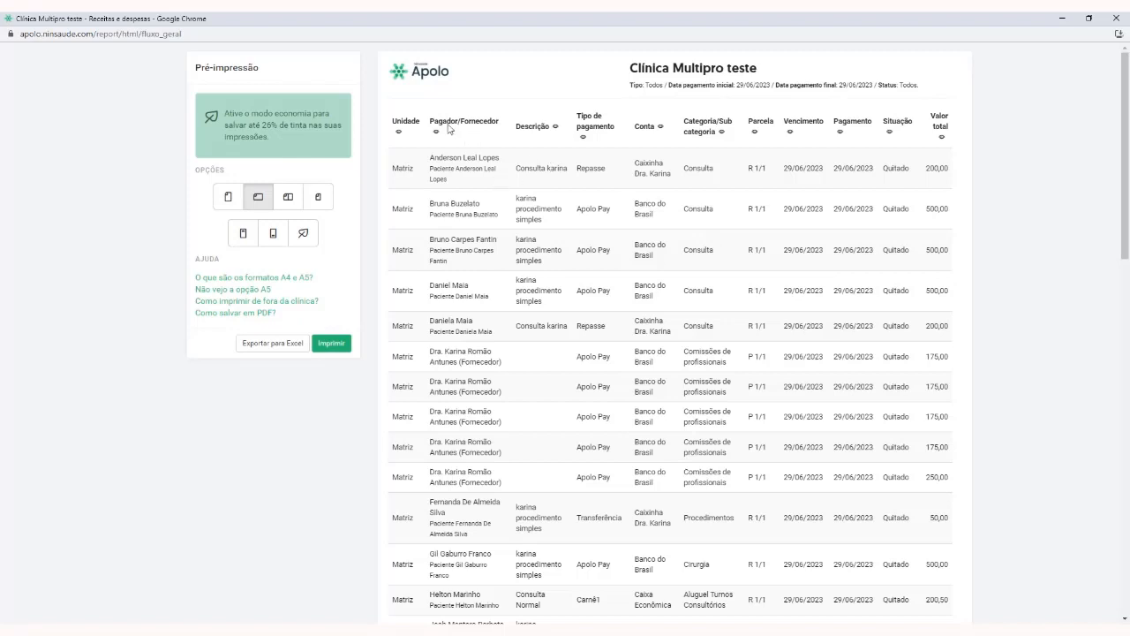
left_click_drag(430, 121, 500, 124)
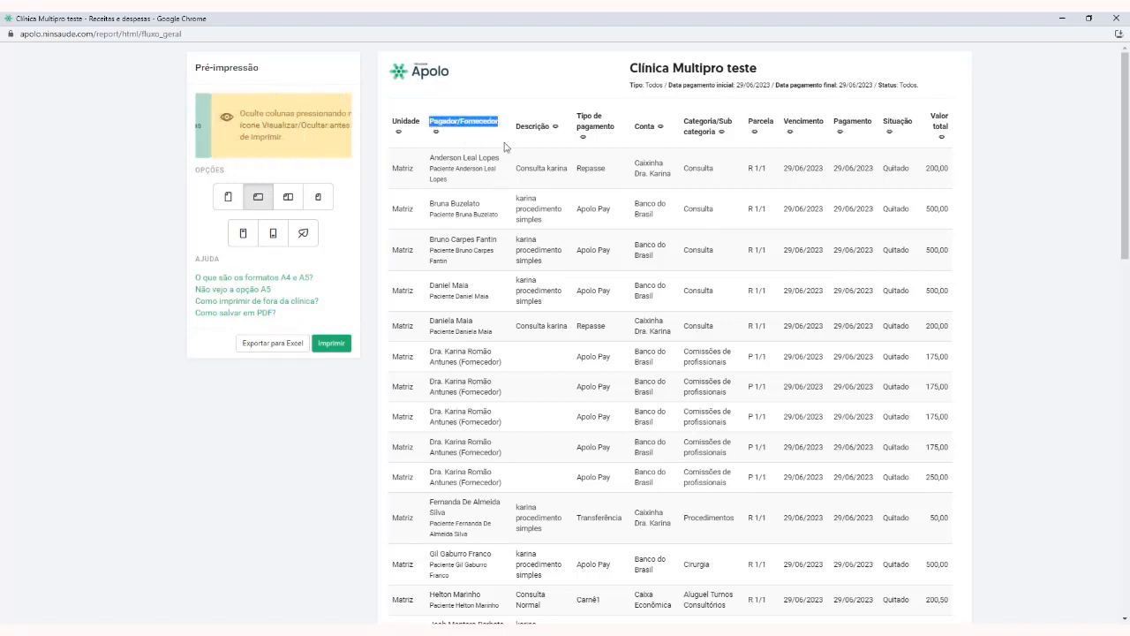
left_click_drag(575, 115, 619, 137)
left_click(1047, 129)
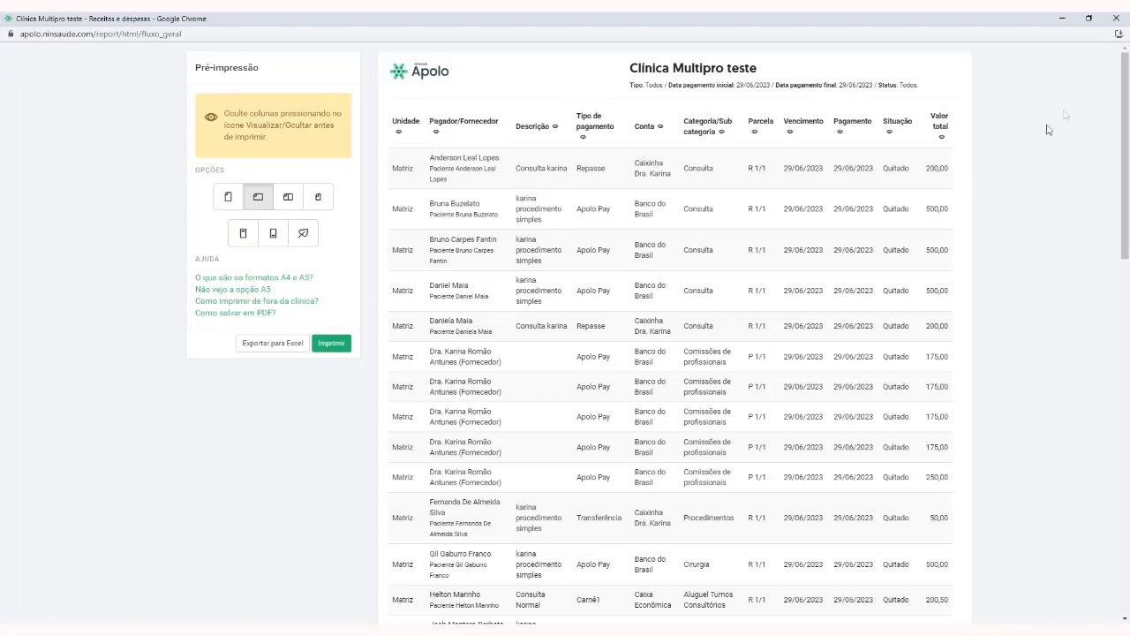
left_click(1116, 18)
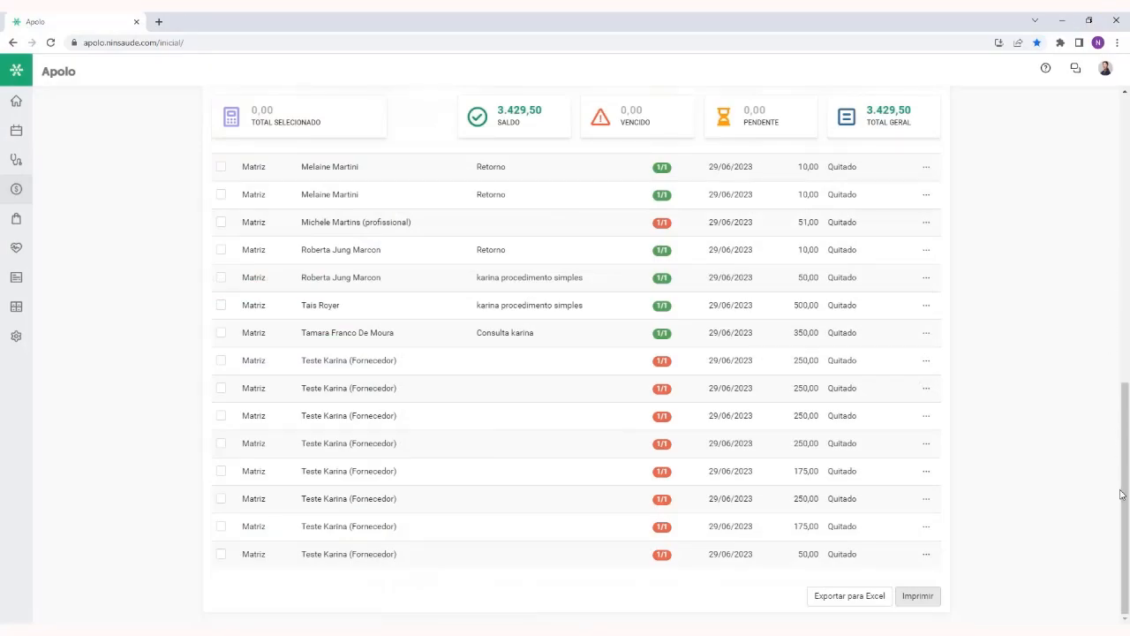
left_click_drag(1122, 492, 1120, 183)
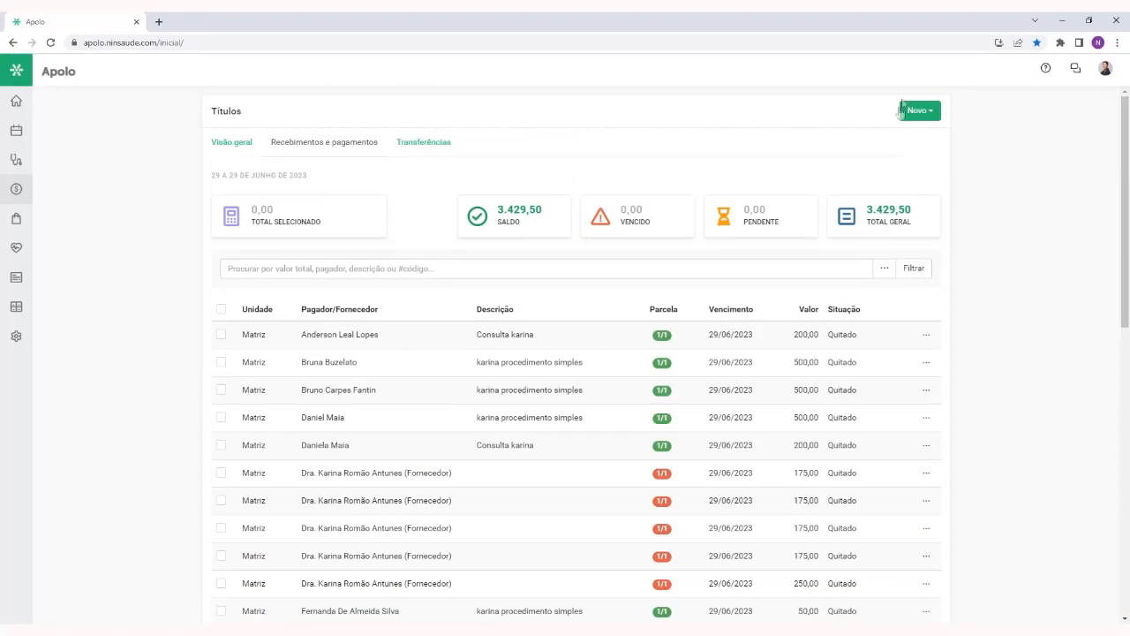
left_click(927, 117)
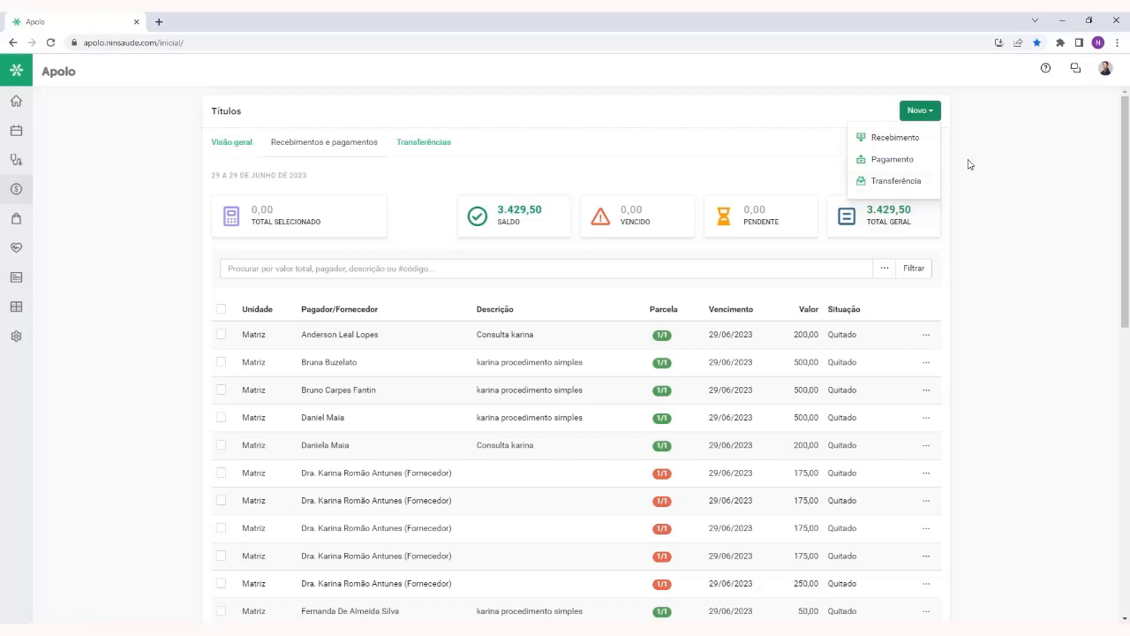
left_click(918, 141)
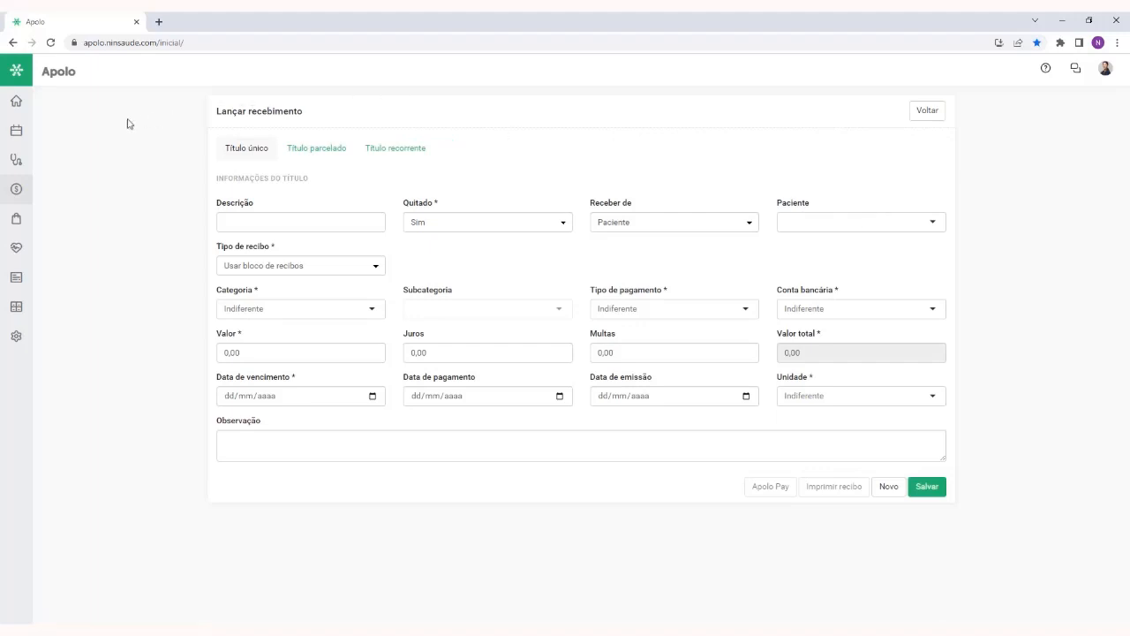
mouse_move(16, 131)
left_click(927, 112)
Start a new Recebimento and switch its form to Título parcelado
left_click(918, 112)
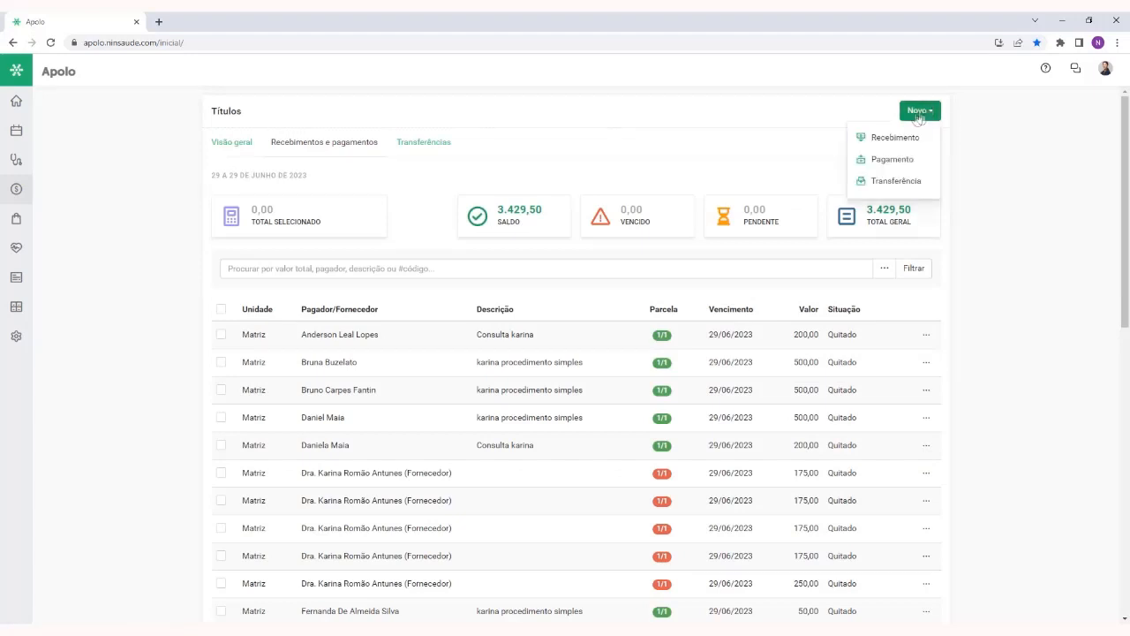
left_click(914, 138)
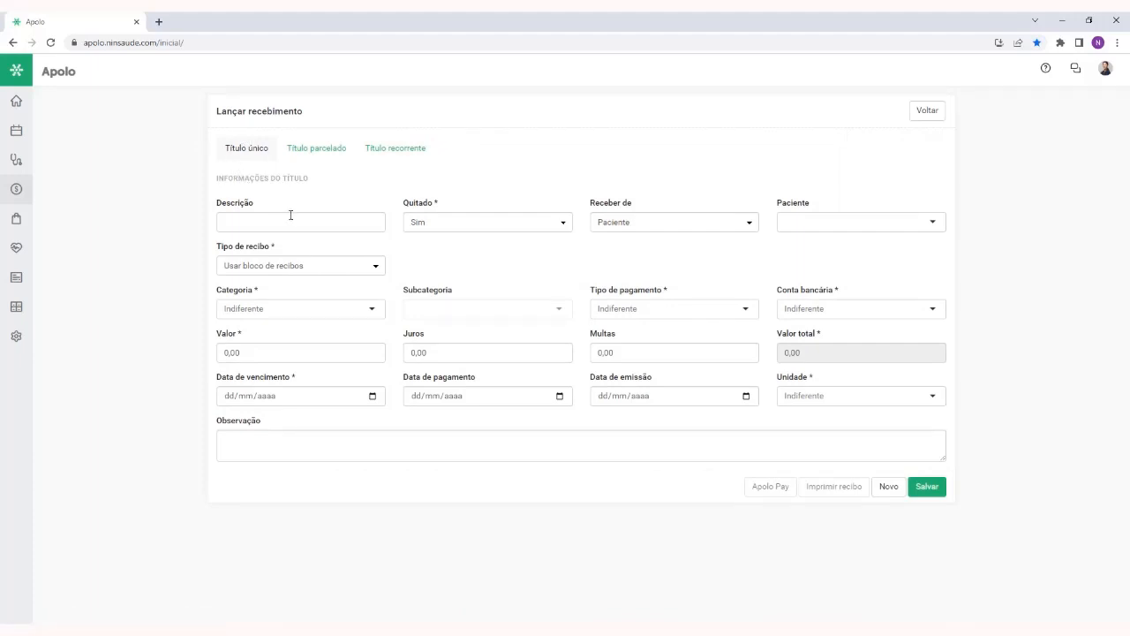
left_click(316, 150)
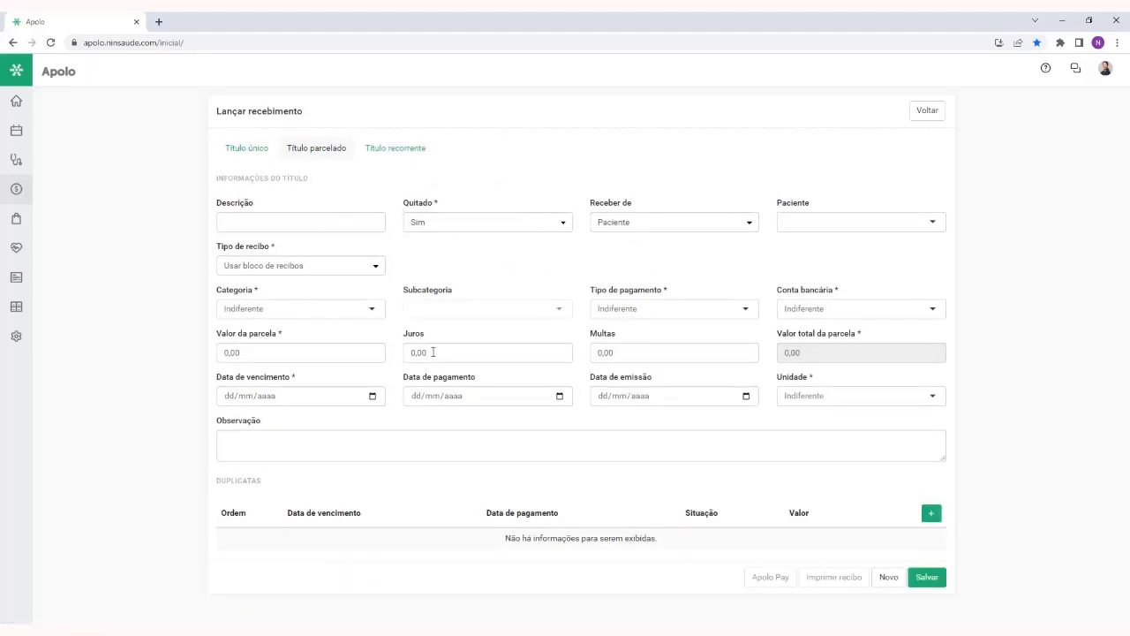
Set Valor da parcela to 50,00, and open and cancel the prompt for the number of installments
left_click(289, 352)
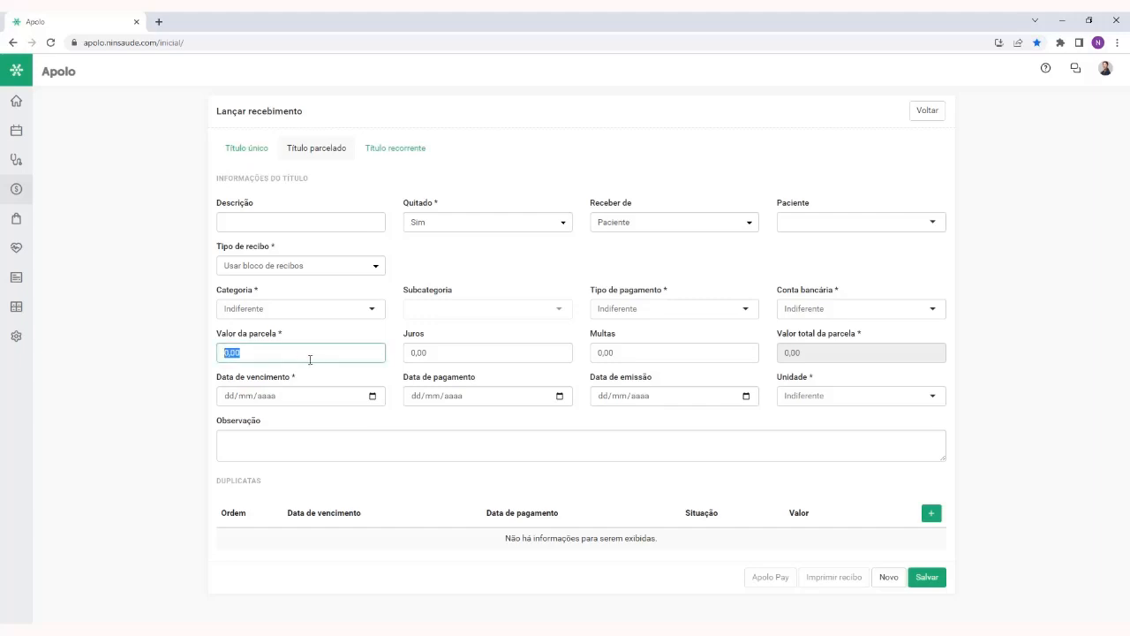
left_click_drag(215, 334, 301, 335)
left_click(287, 348)
type("5")
left_click(931, 513)
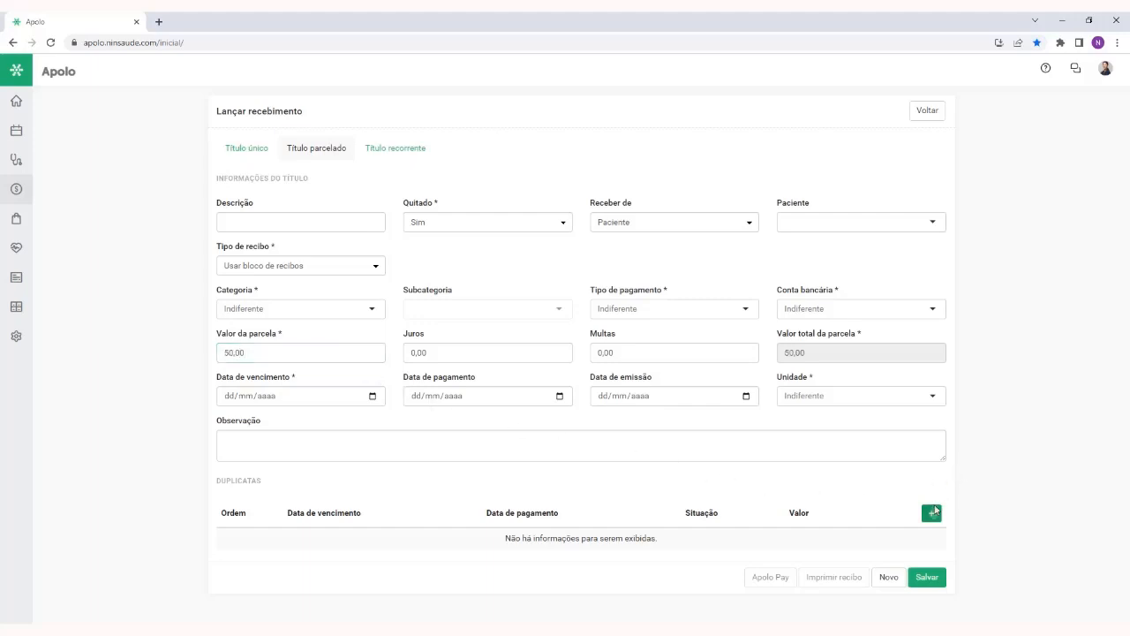
left_click(933, 514)
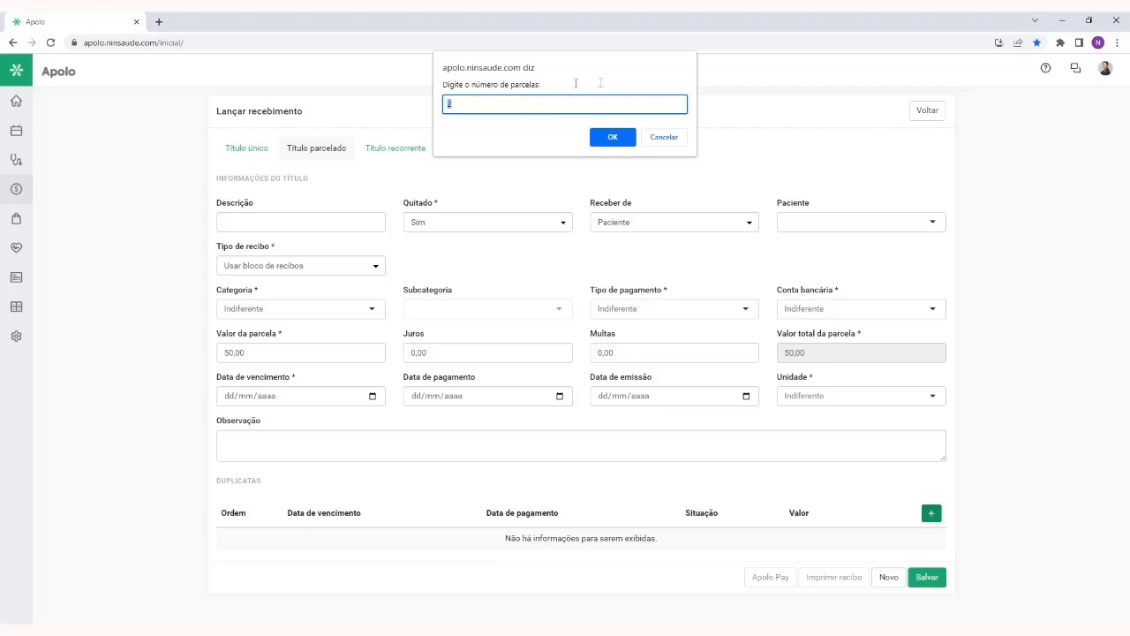
left_click(673, 141)
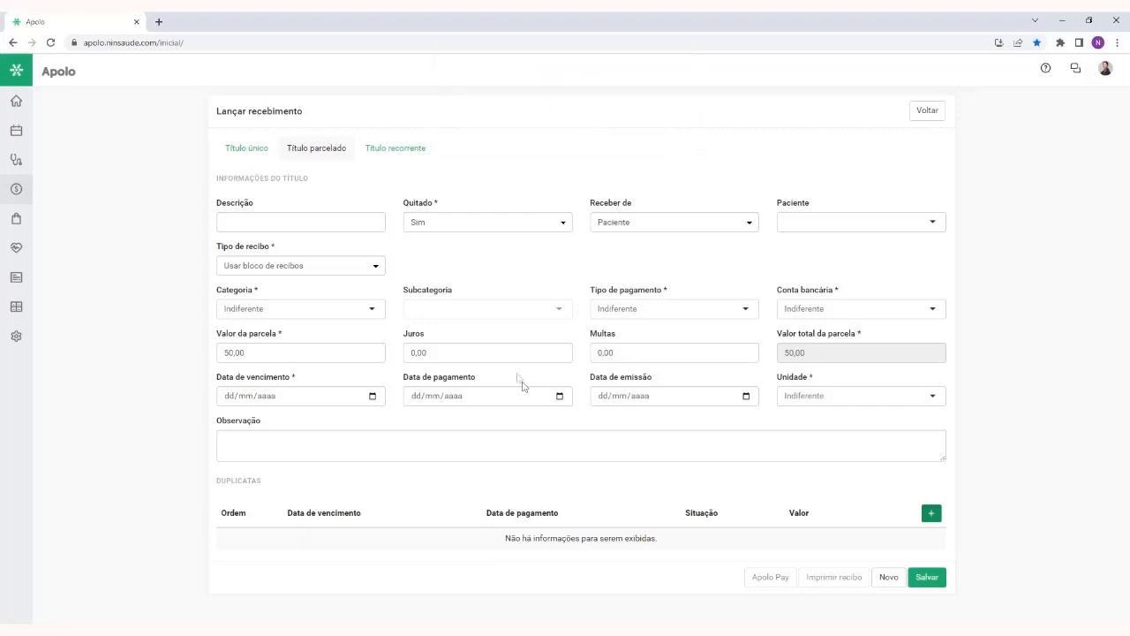
Switch the receipt to Título recorrente and view the recurrence options, choosing Mensal
left_click(385, 152)
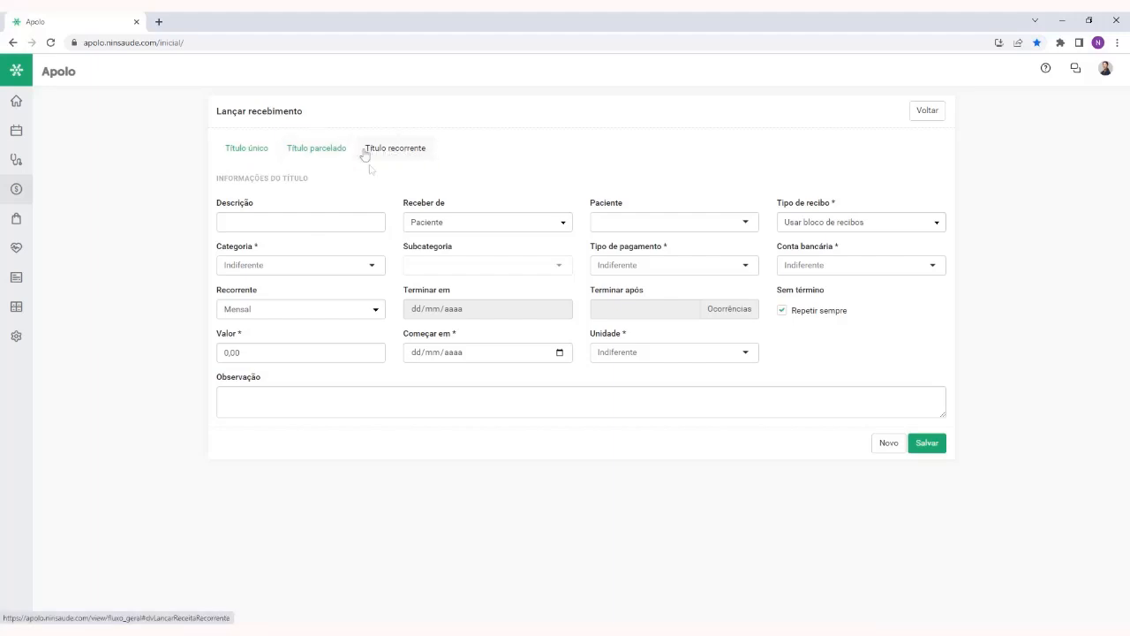
left_click(283, 313)
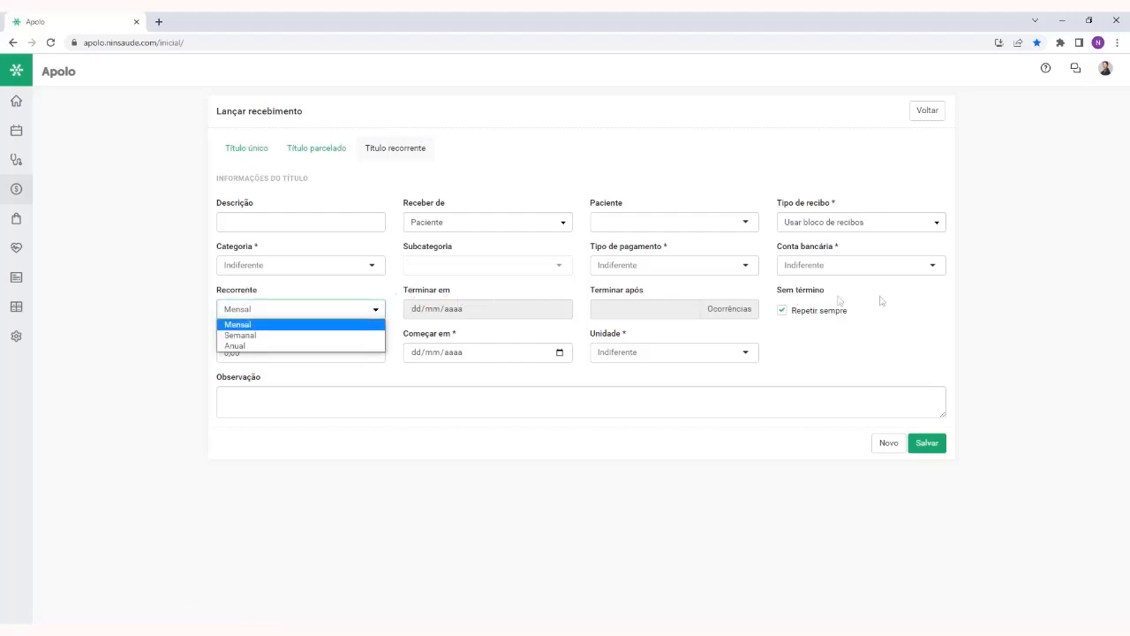
left_click(372, 324)
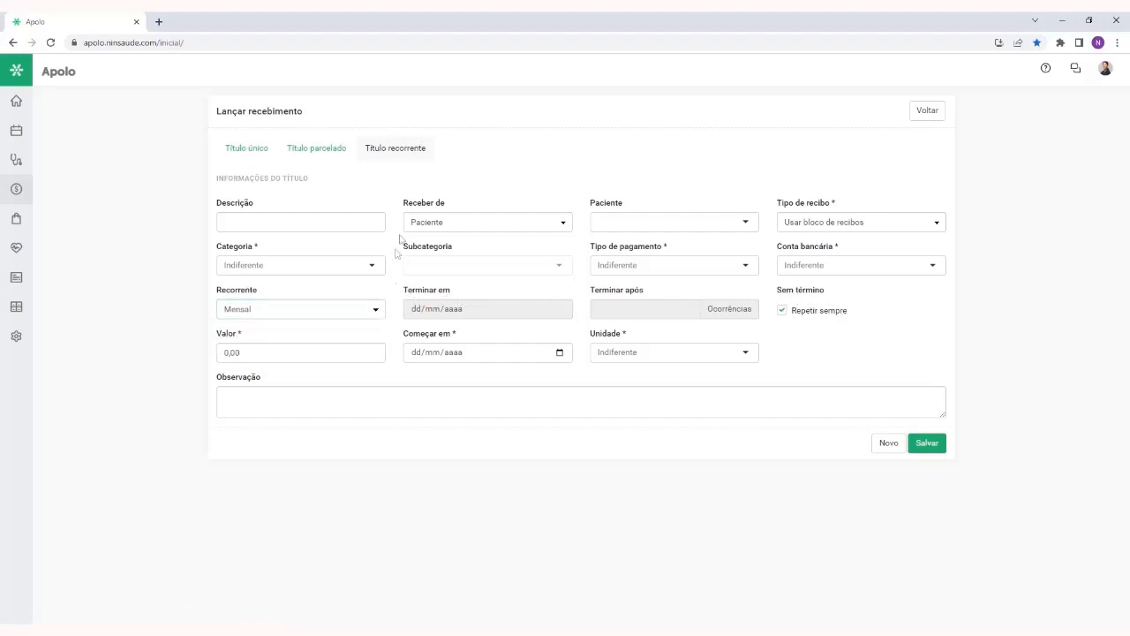
Fill in the Título único form with the description Consulta and Receber de set to Outro
left_click(250, 158)
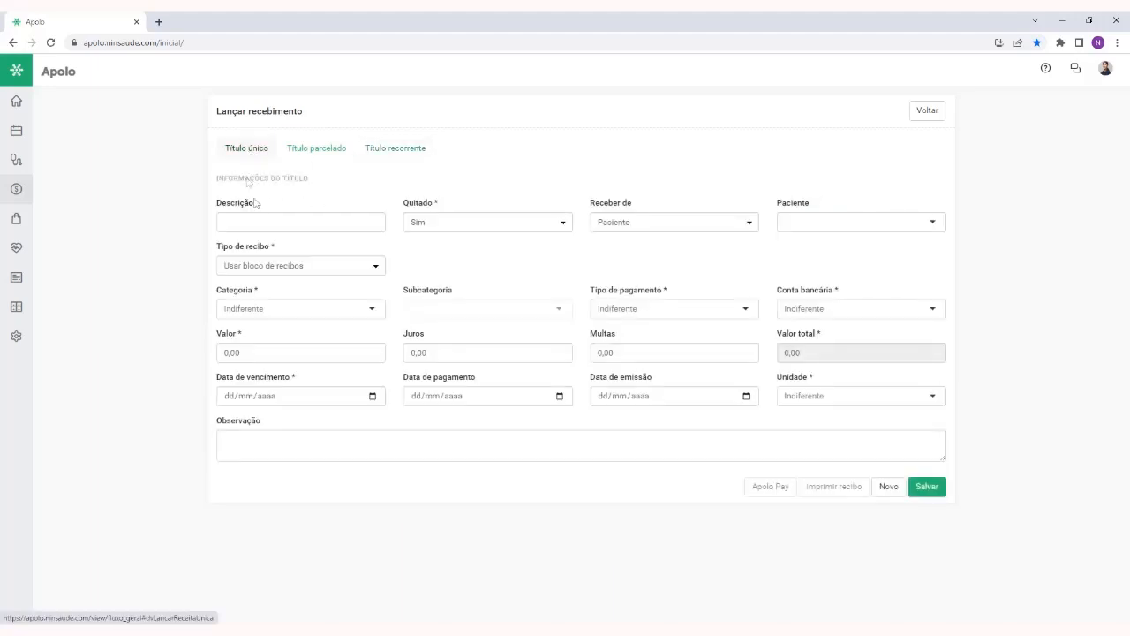
left_click(319, 221)
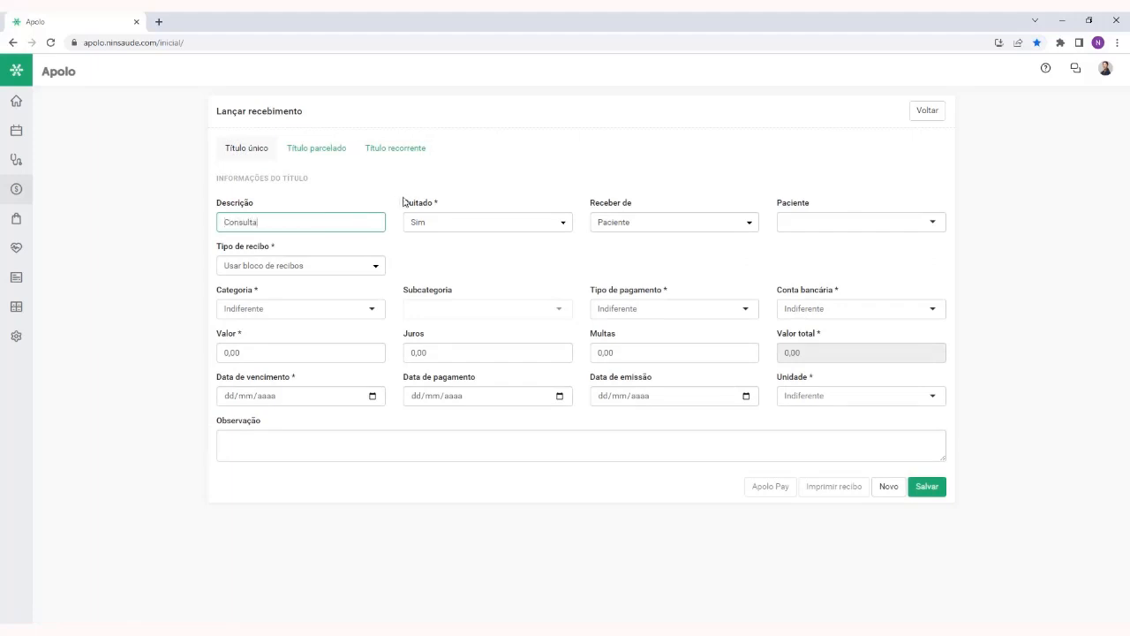
left_click(609, 203)
left_click_drag(593, 203, 633, 205)
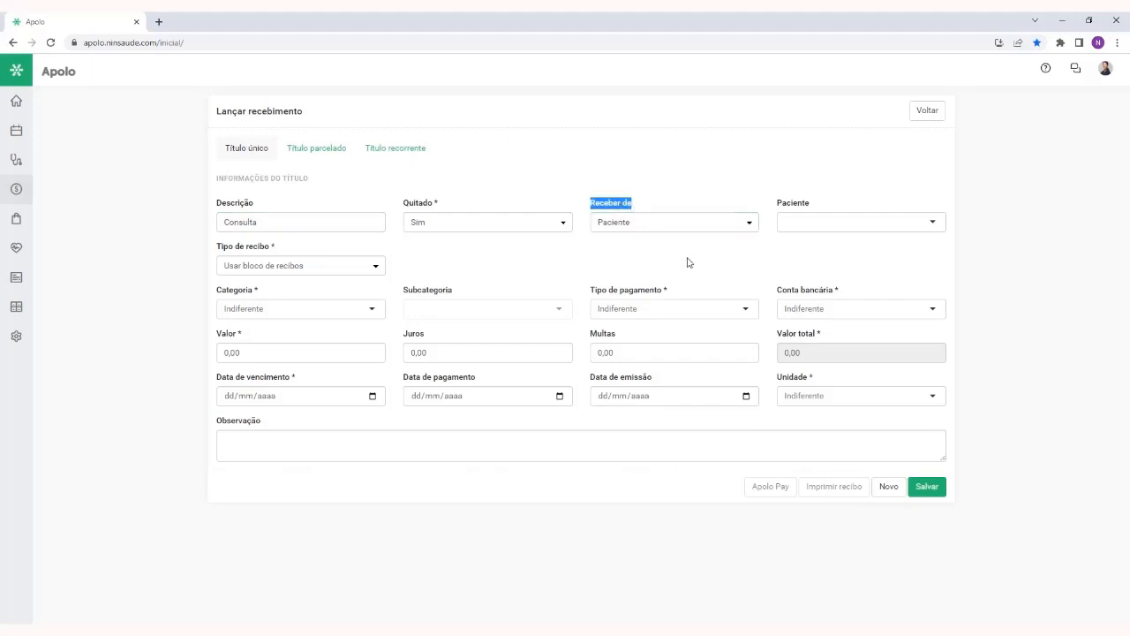
left_click(660, 201)
left_click(616, 224)
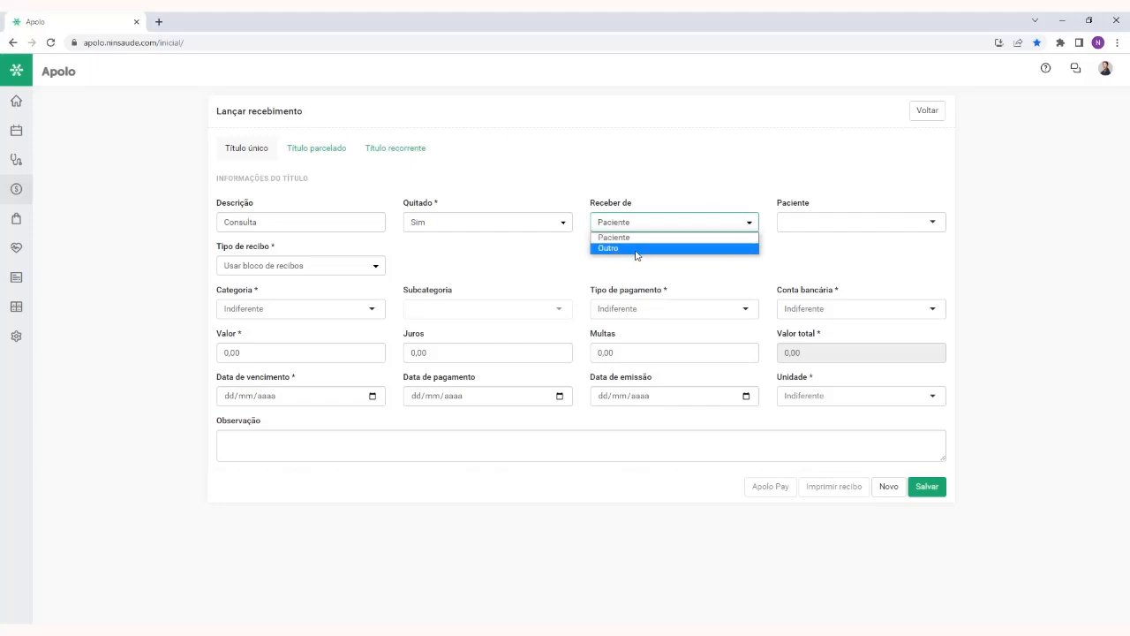
left_click(636, 249)
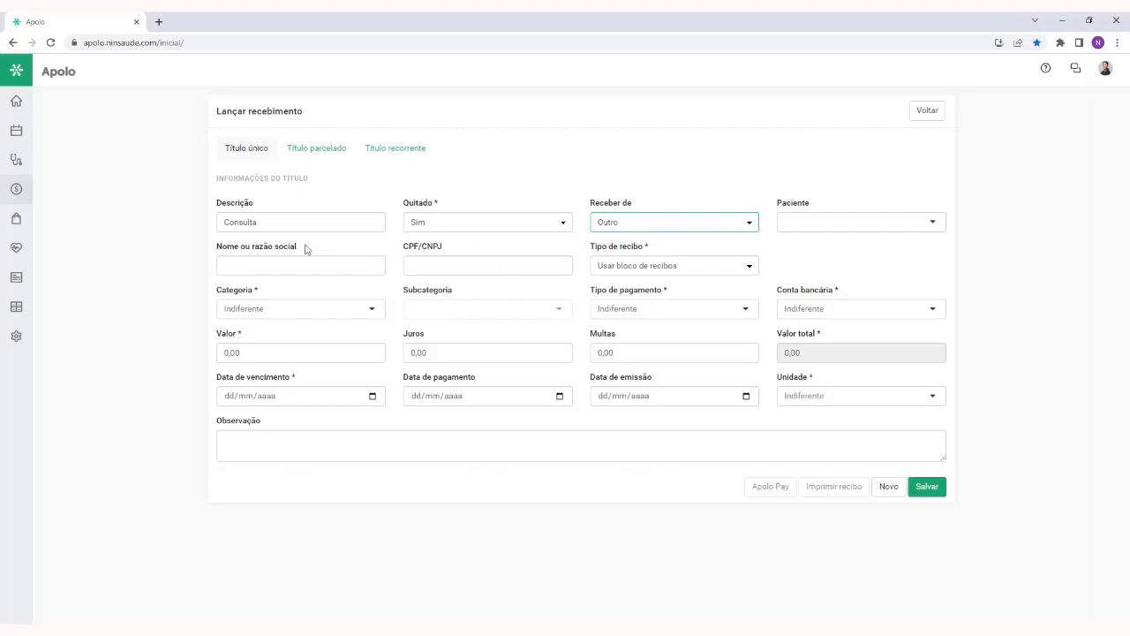
Examine the Nome ou razão social and Paciente fields of the receipt
left_click_drag(305, 248, 217, 248)
left_click(263, 269)
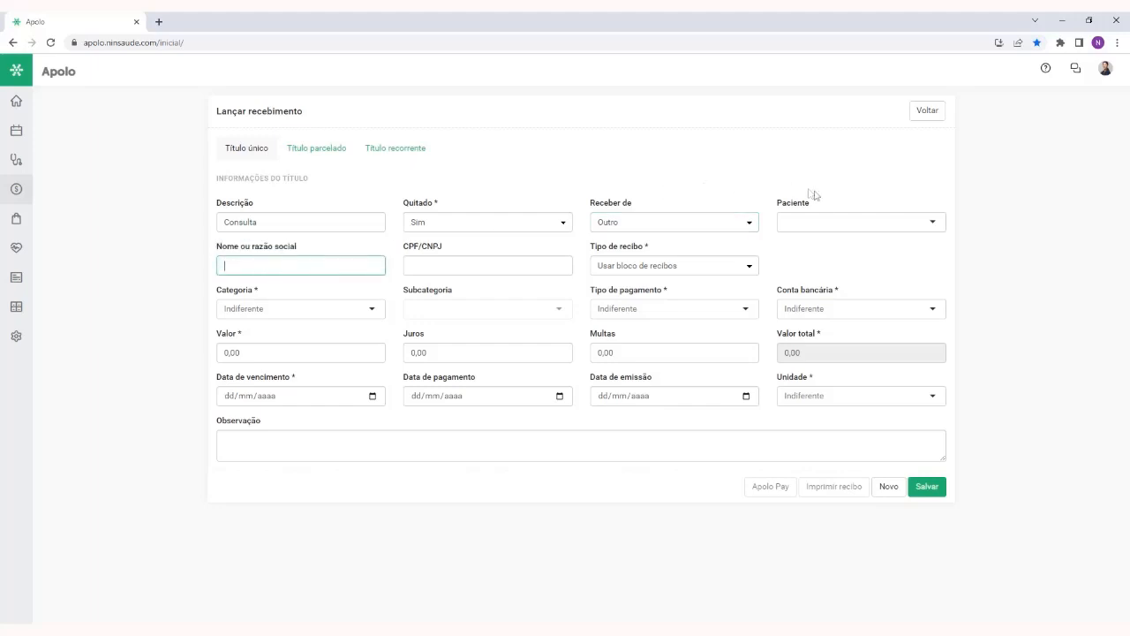
left_click(830, 222)
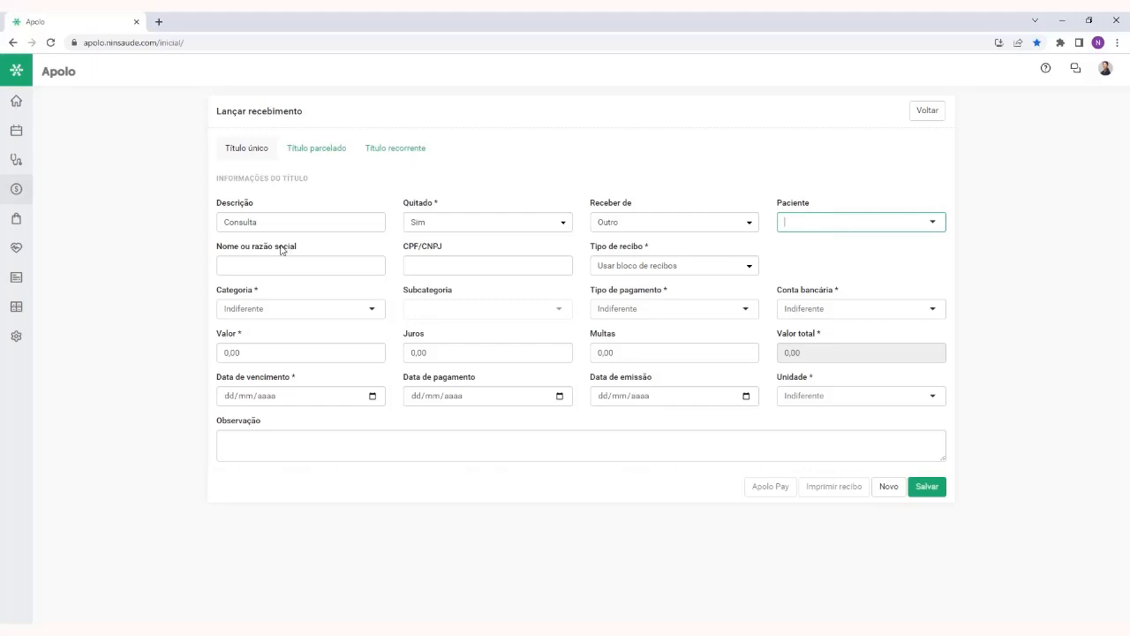
left_click_drag(297, 248, 217, 249)
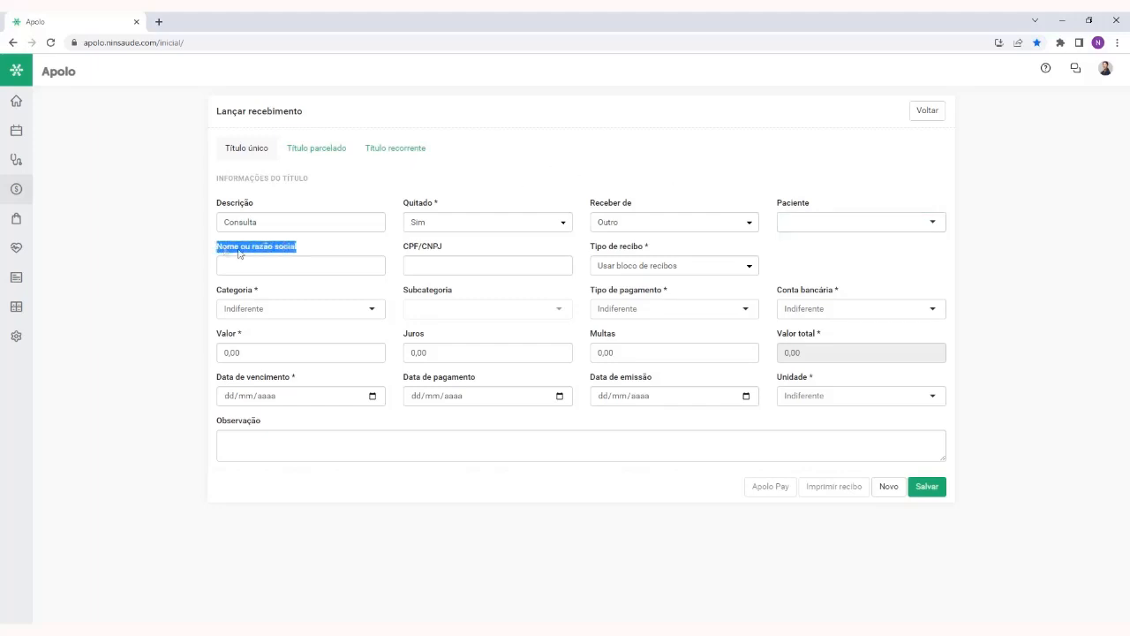
Set Receber de to Paciente and select the patient by full name in the Paciente field
left_click_drag(457, 252, 404, 250)
left_click(471, 254)
left_click(618, 226)
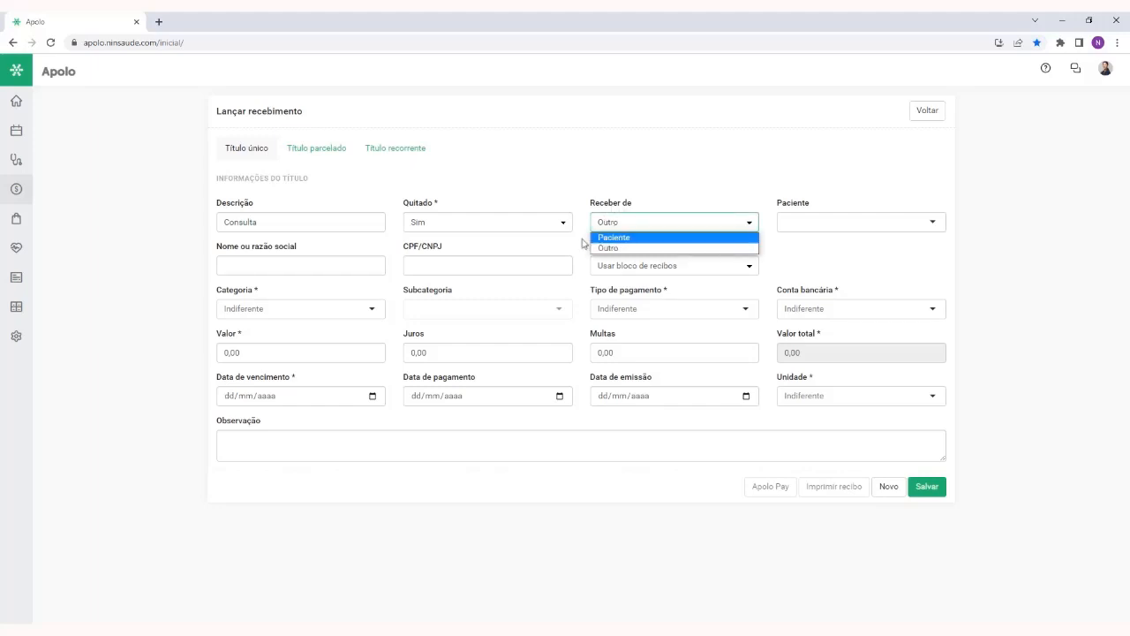
left_click(620, 239)
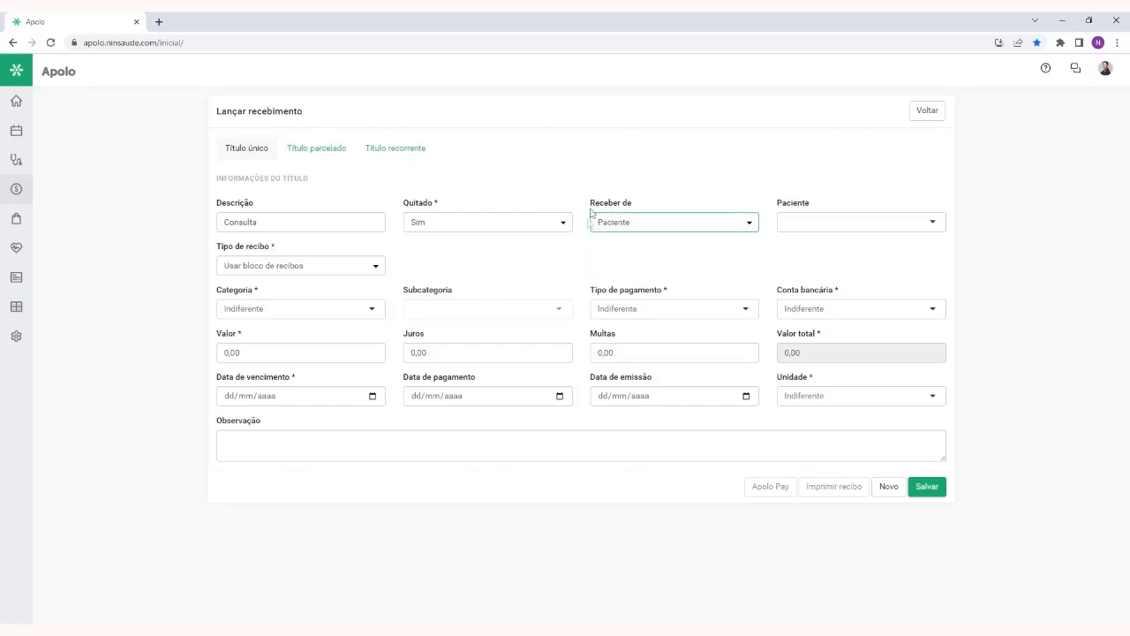
left_click(823, 219)
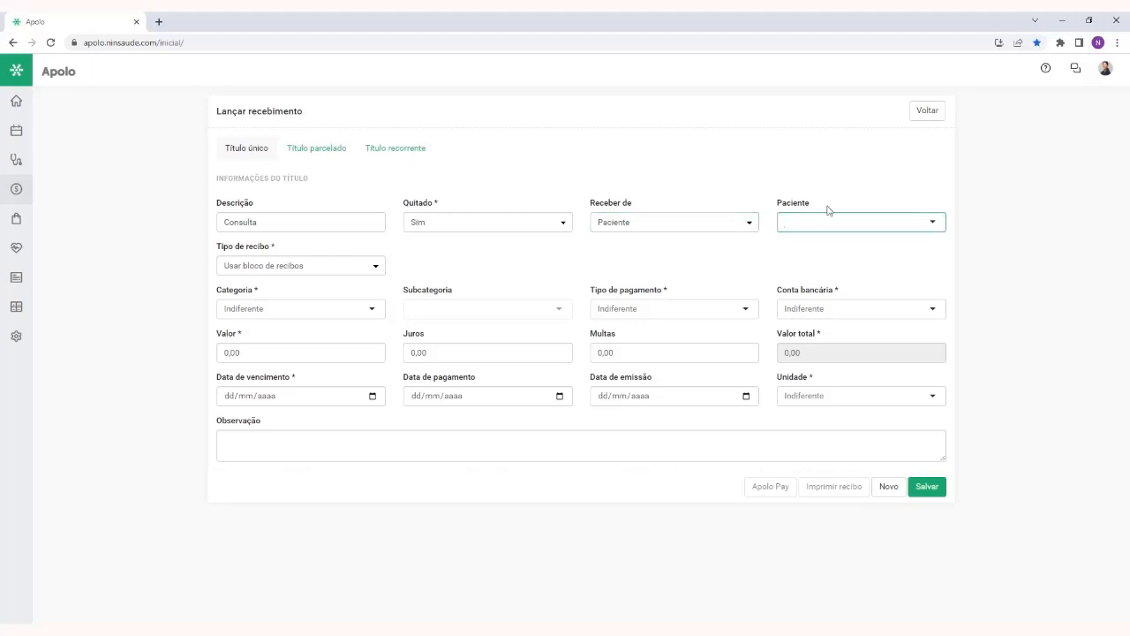
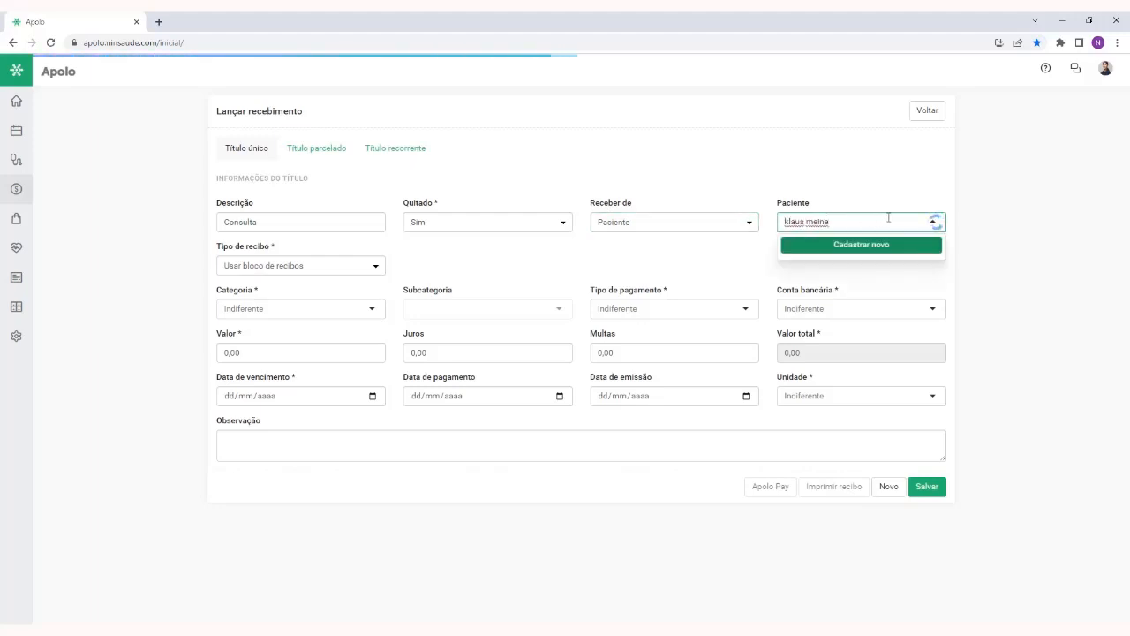
left_click(872, 284)
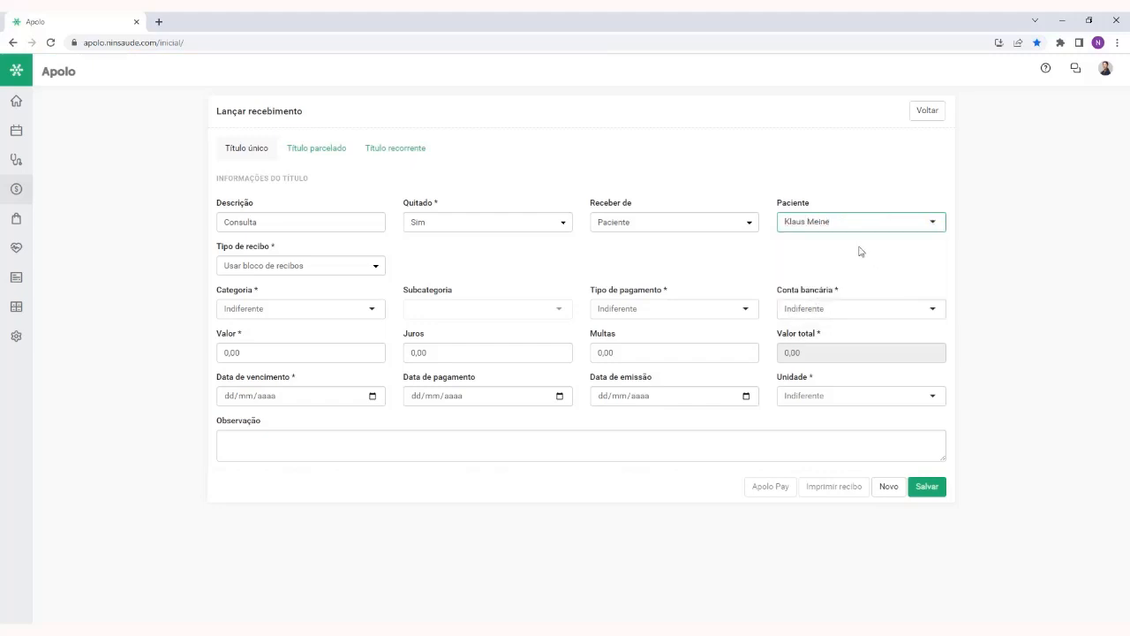
Review the Tipo de recibo options and set the receipt type to Em nome do profissional
left_click_drag(283, 249, 215, 249)
left_click(318, 253)
left_click(315, 273)
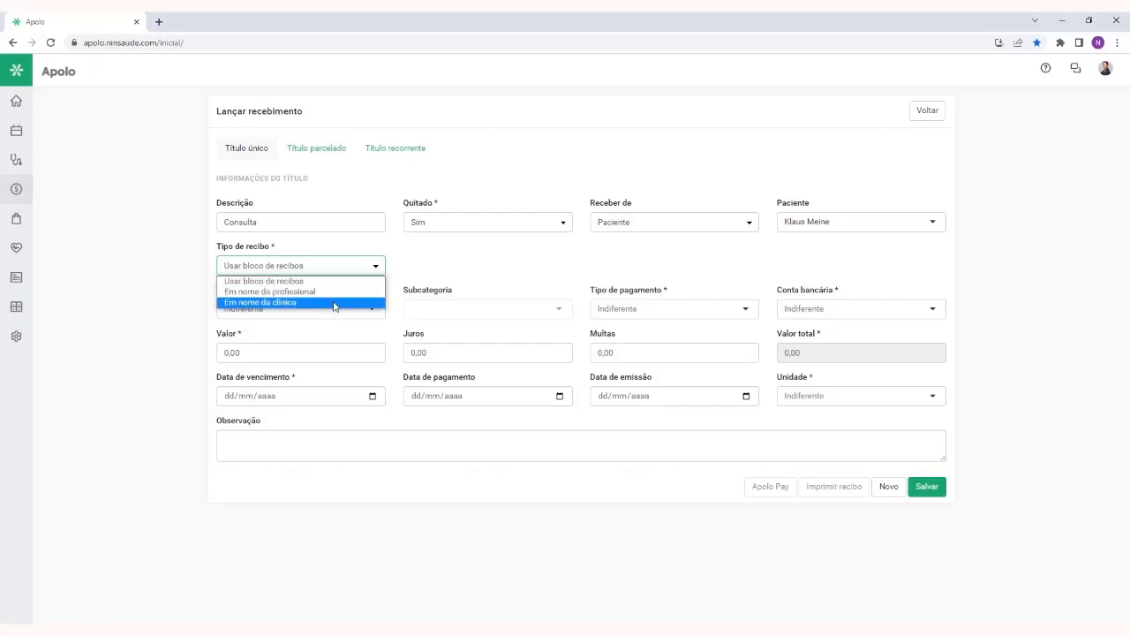
left_click(423, 277)
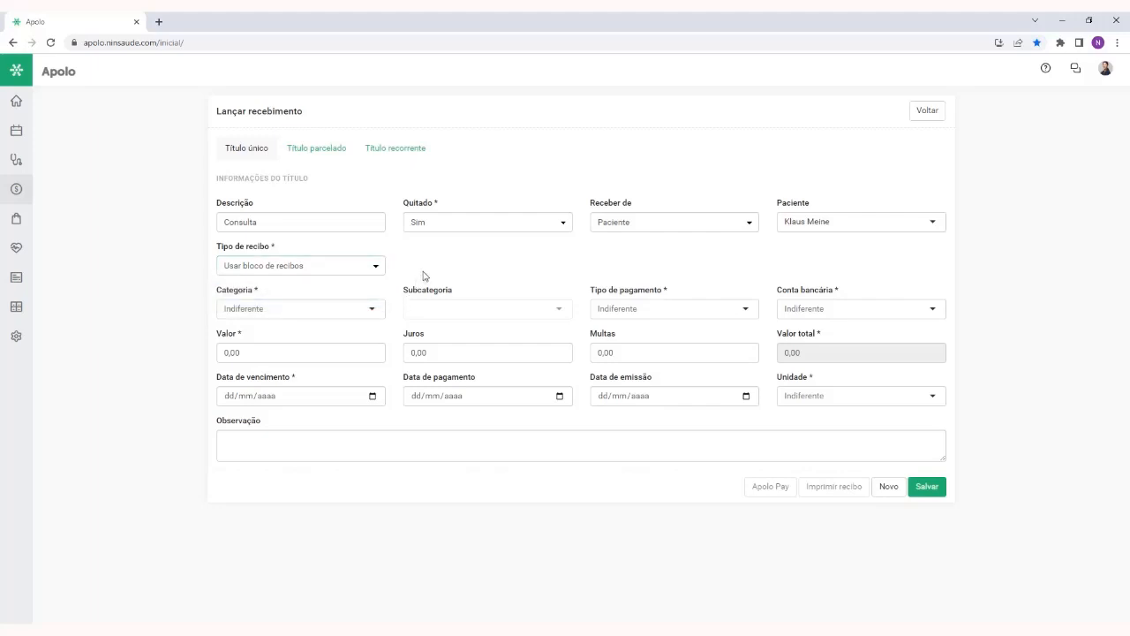
left_click(298, 268)
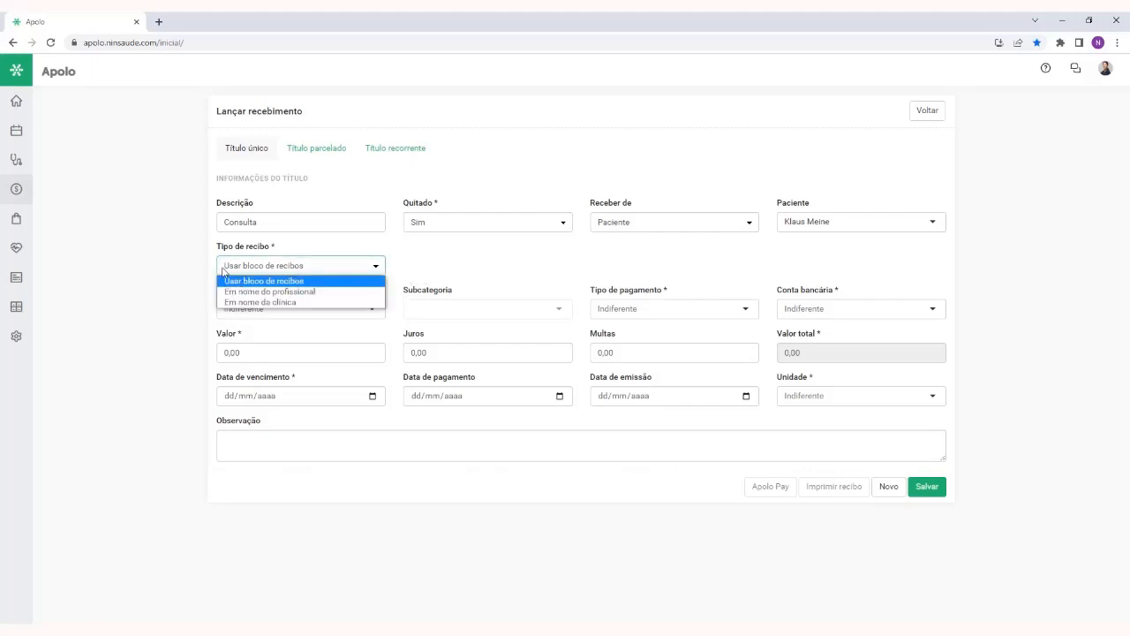
left_click(427, 266)
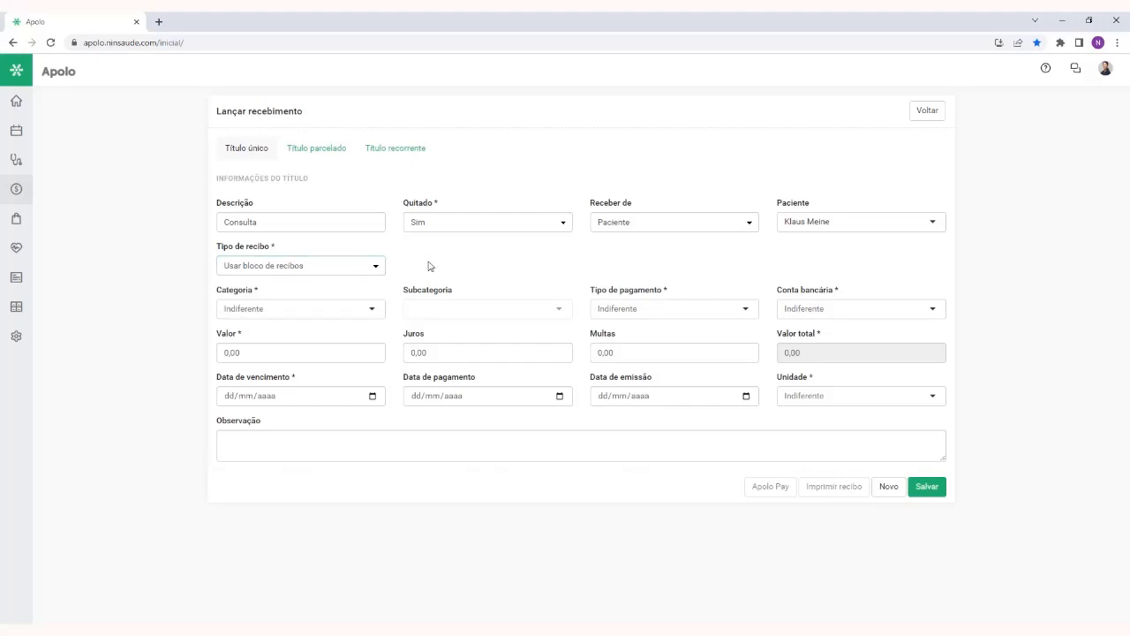
left_click(303, 267)
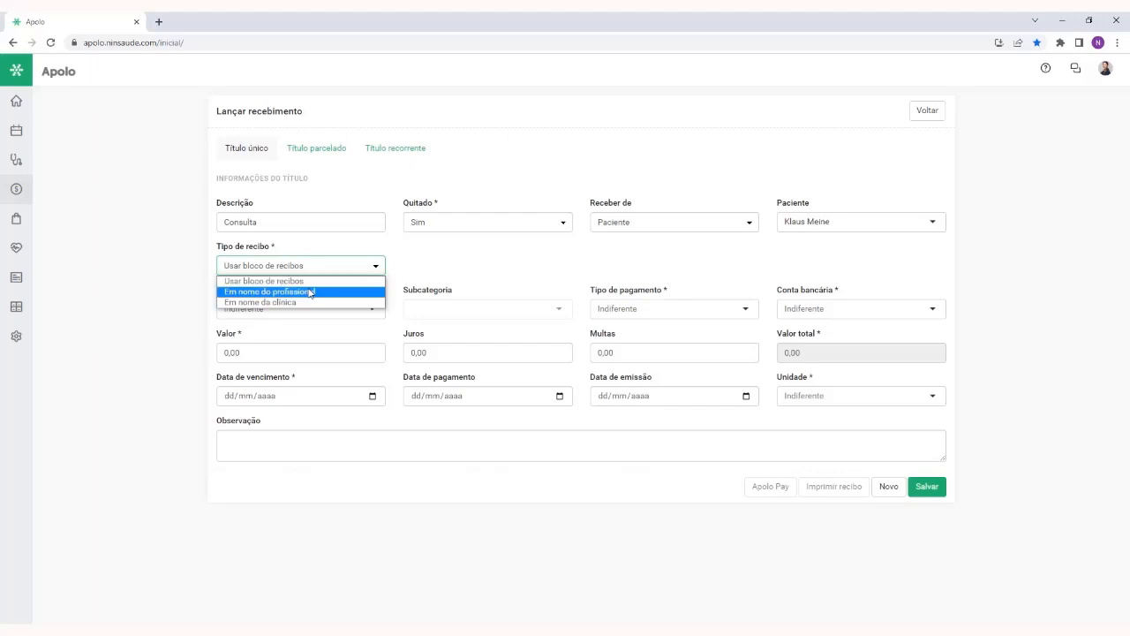
left_click(310, 292)
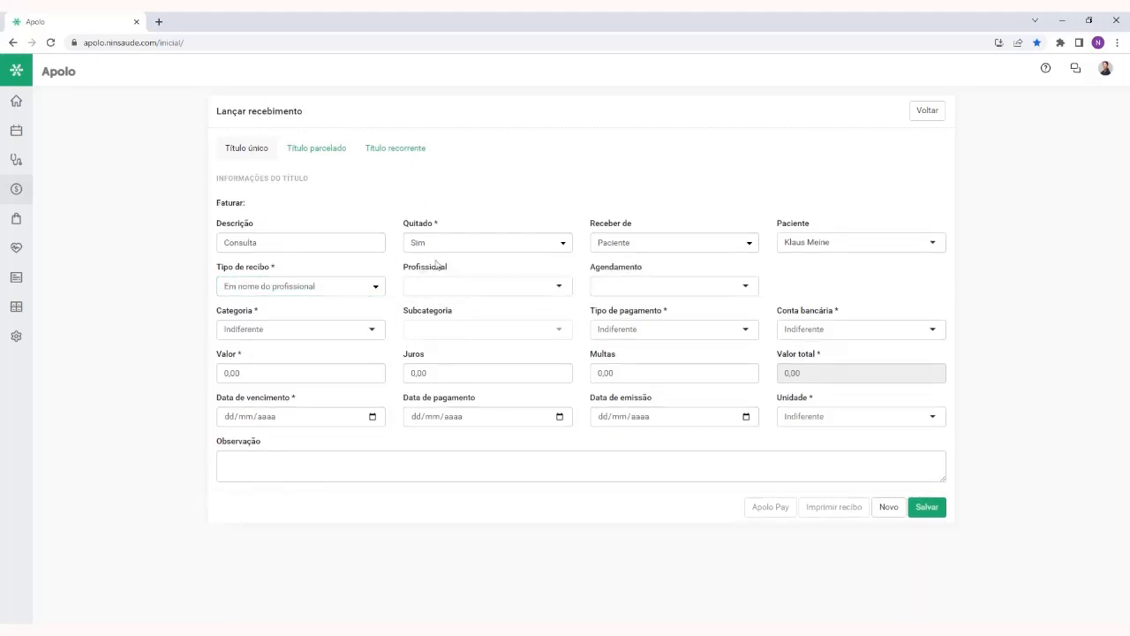
Select the professional and link the patient's 10/08/2023 - Terapia appointment to the receipt
left_click(459, 285)
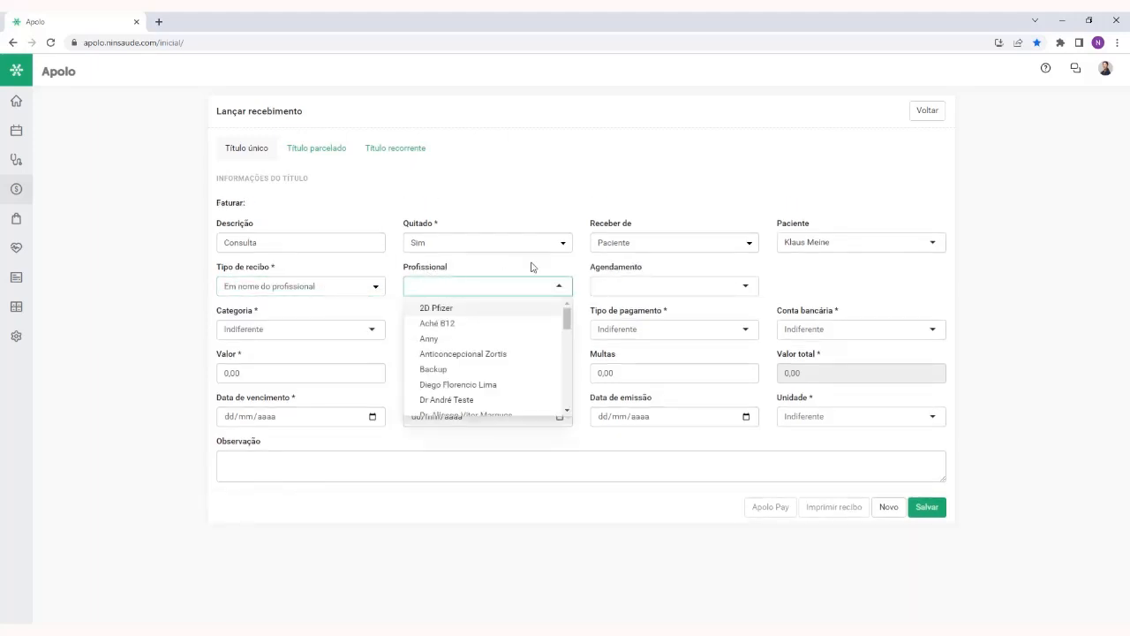
type("michele")
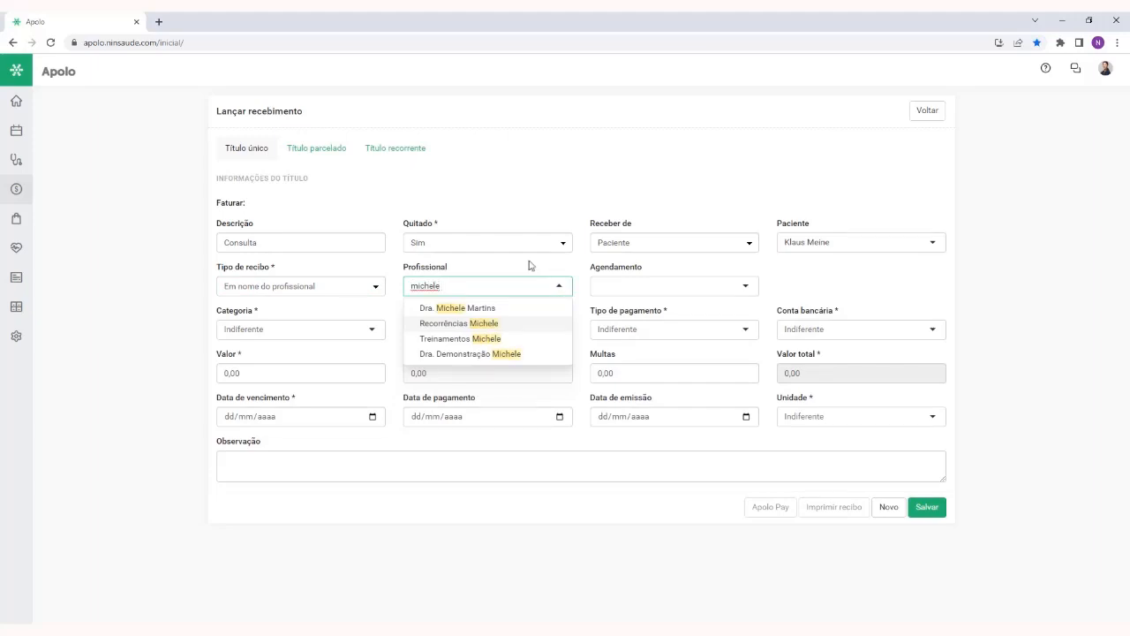
left_click(512, 308)
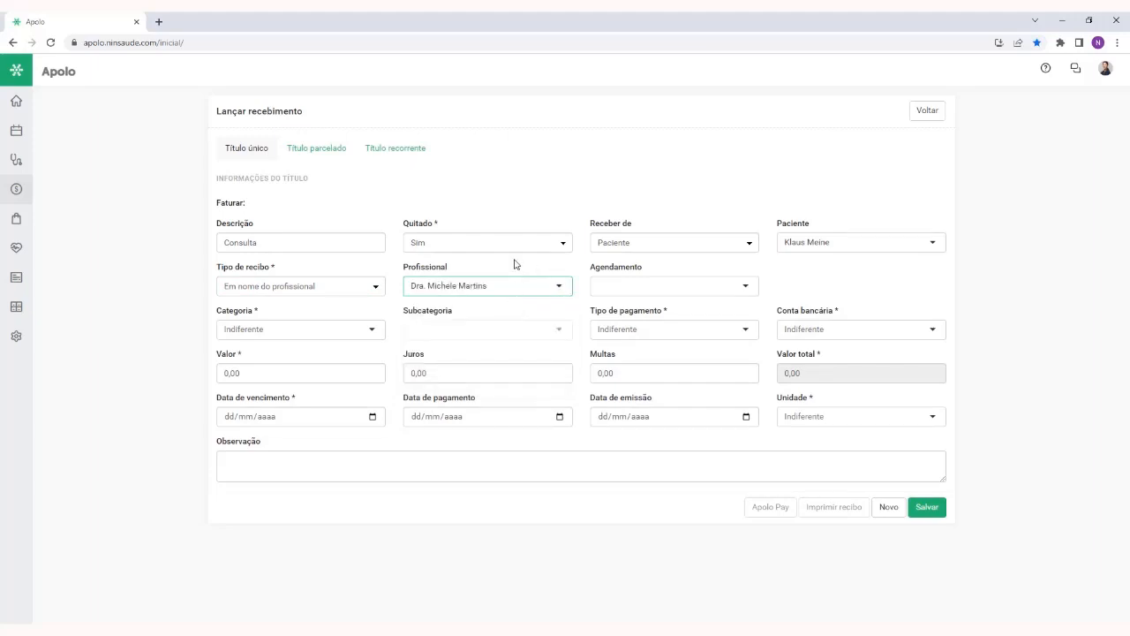
left_click(631, 292)
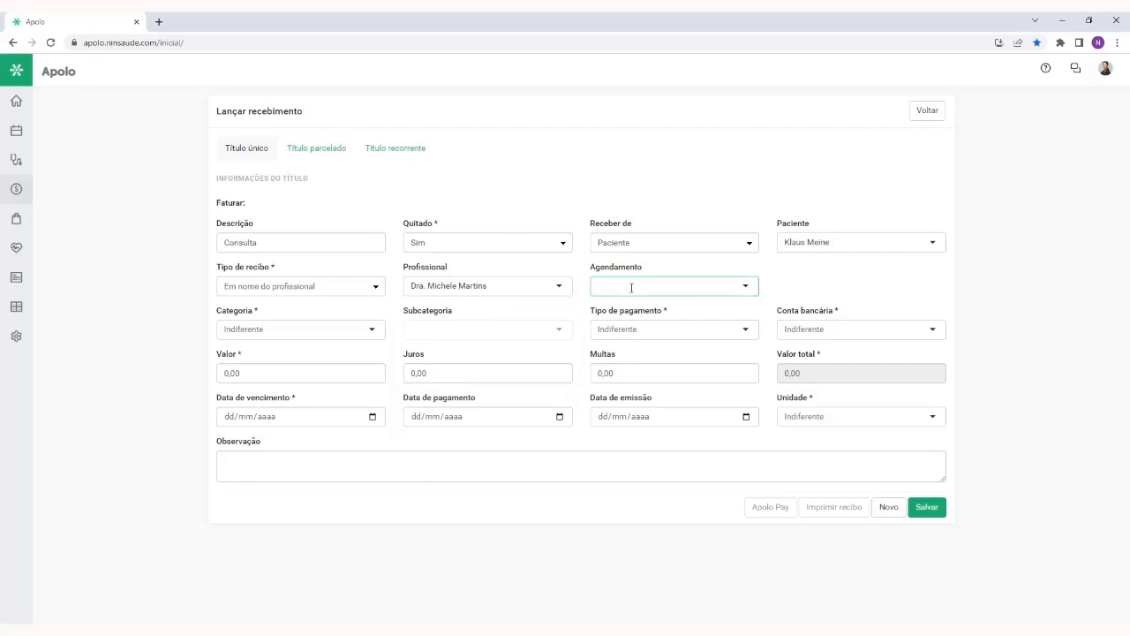
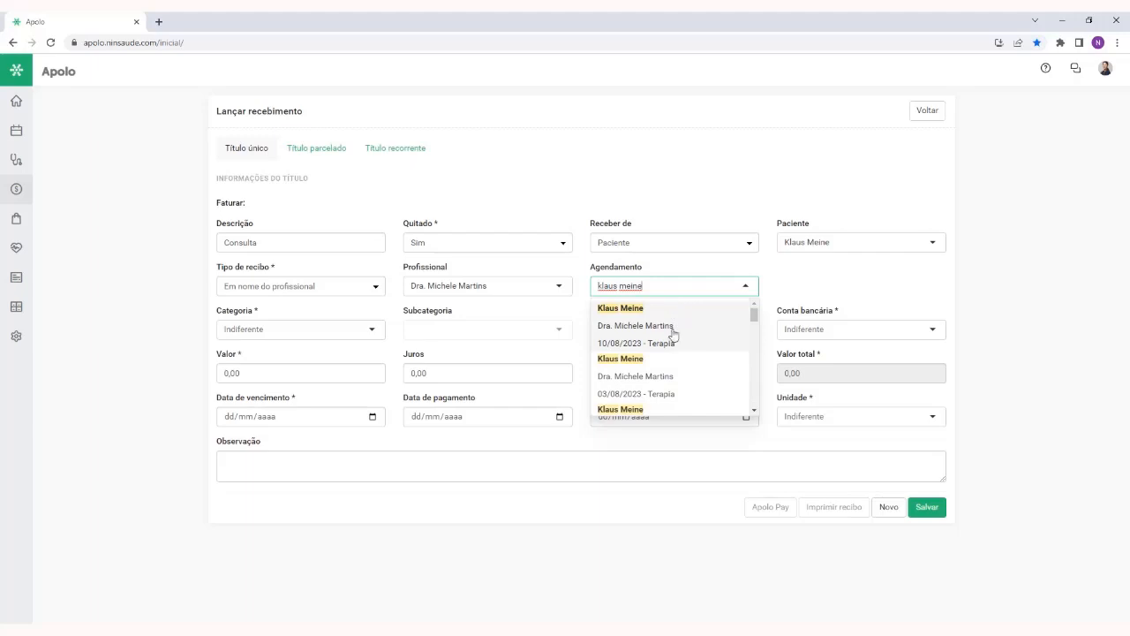
left_click(673, 333)
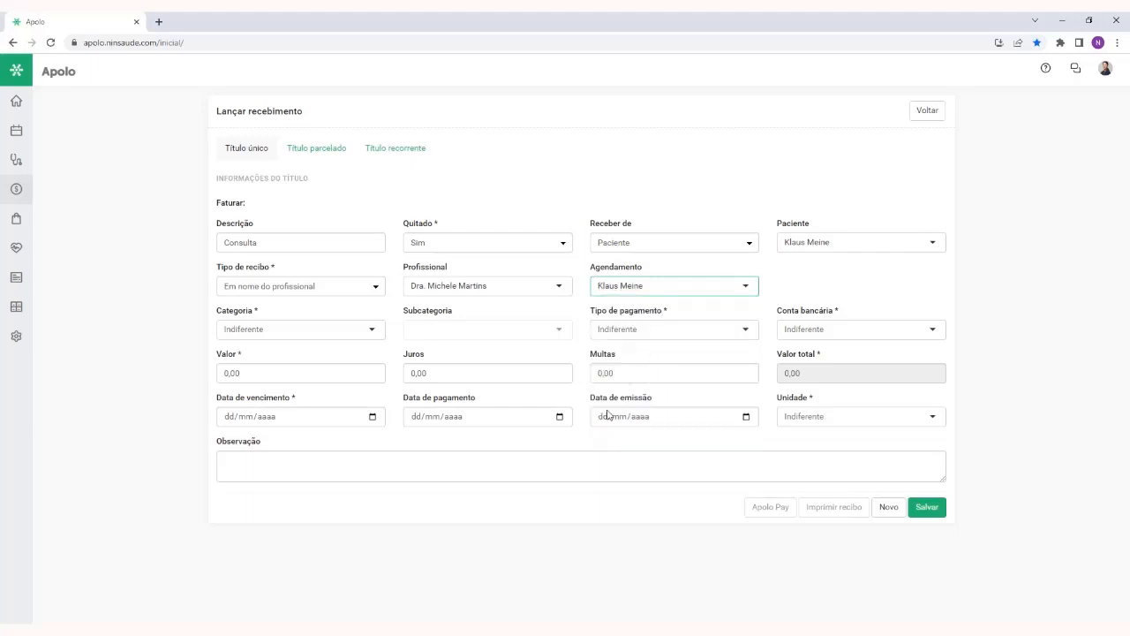
Set the receipt's Categoria to Consulta and check the Subcategoria field, leaving it blank
left_click(279, 330)
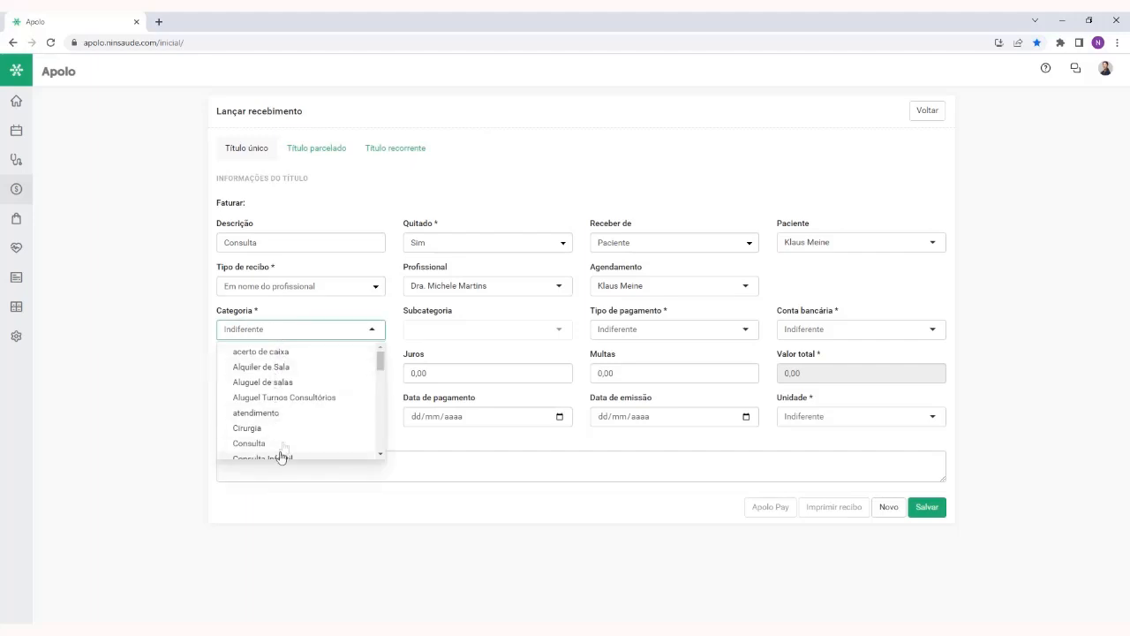
scroll(309, 402, "down", 2)
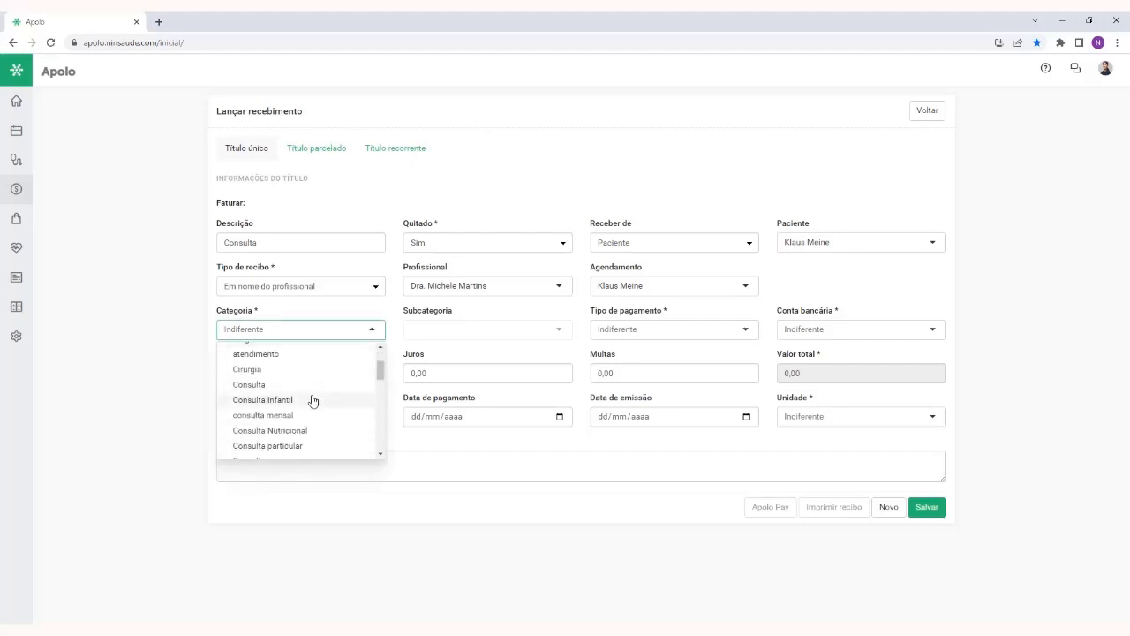
left_click(305, 385)
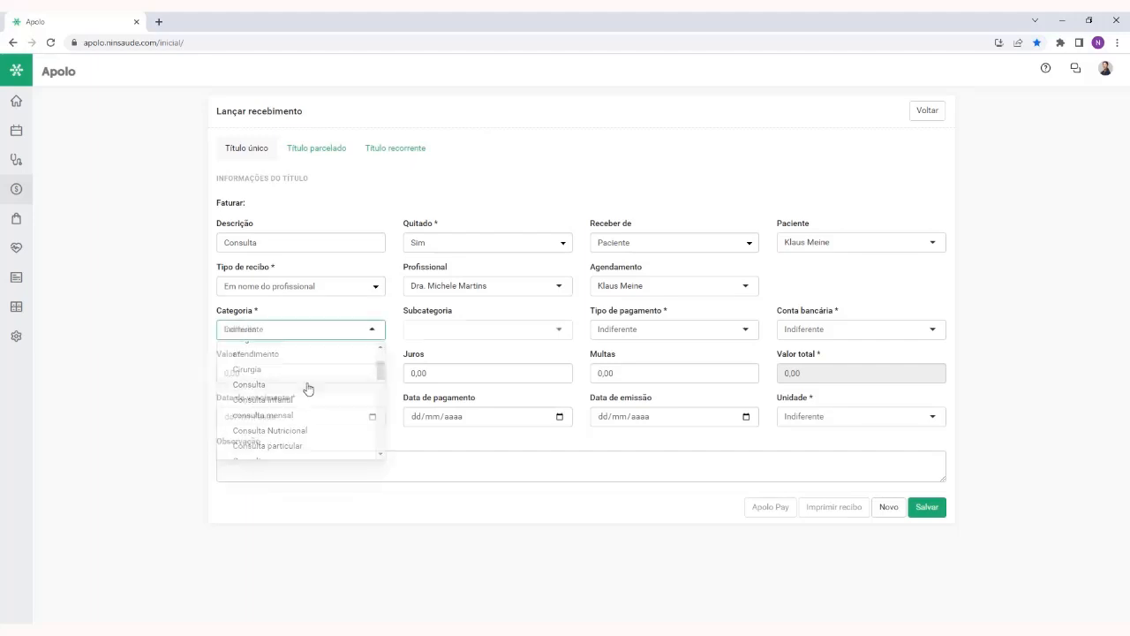
left_click(16, 336)
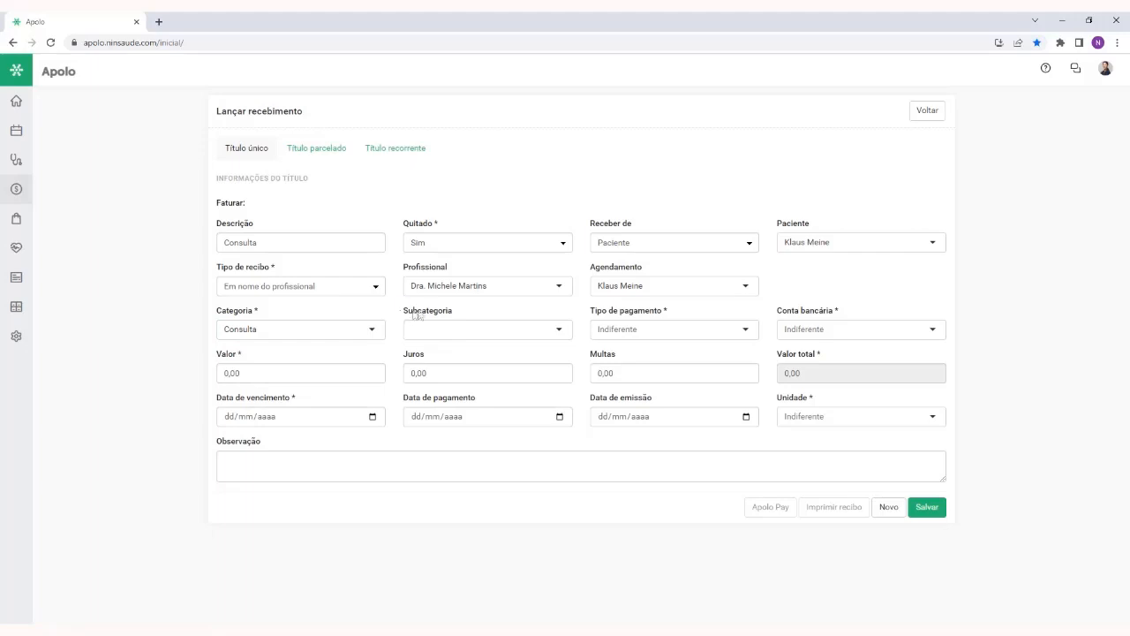
left_click_drag(404, 314, 463, 315)
left_click(493, 313)
left_click(485, 333)
left_click(490, 329)
Look through the payment types and set Tipo de pagamento to Dinheiro
left_click_drag(590, 311, 676, 316)
left_click(684, 318)
left_click(698, 329)
scroll(706, 358, "down", 3)
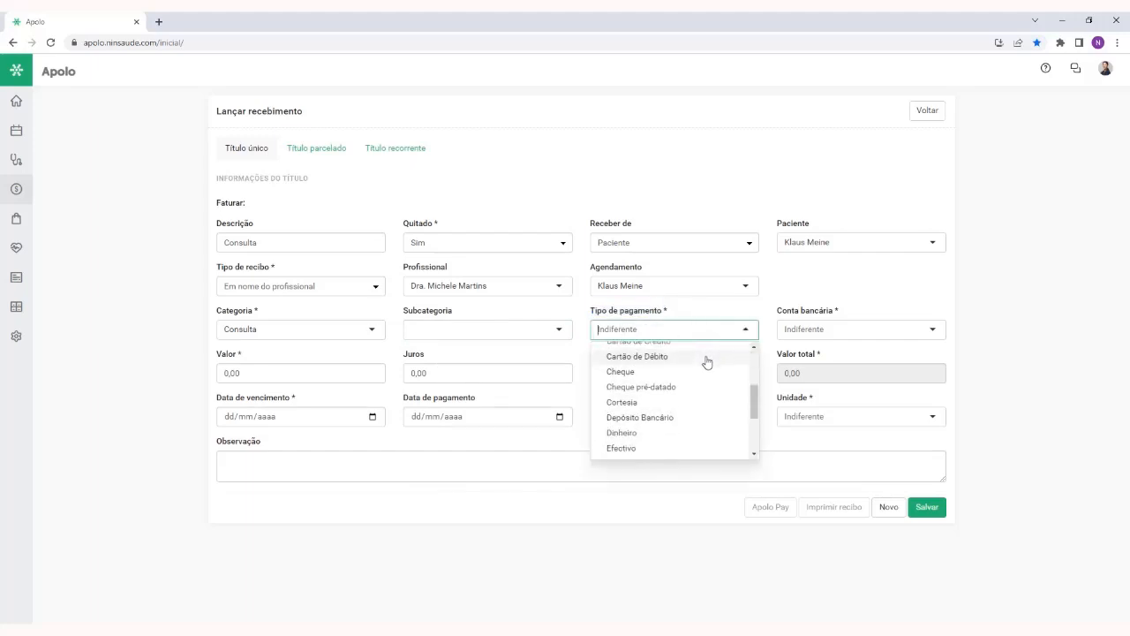
scroll(705, 360, "up", 3)
type("din")
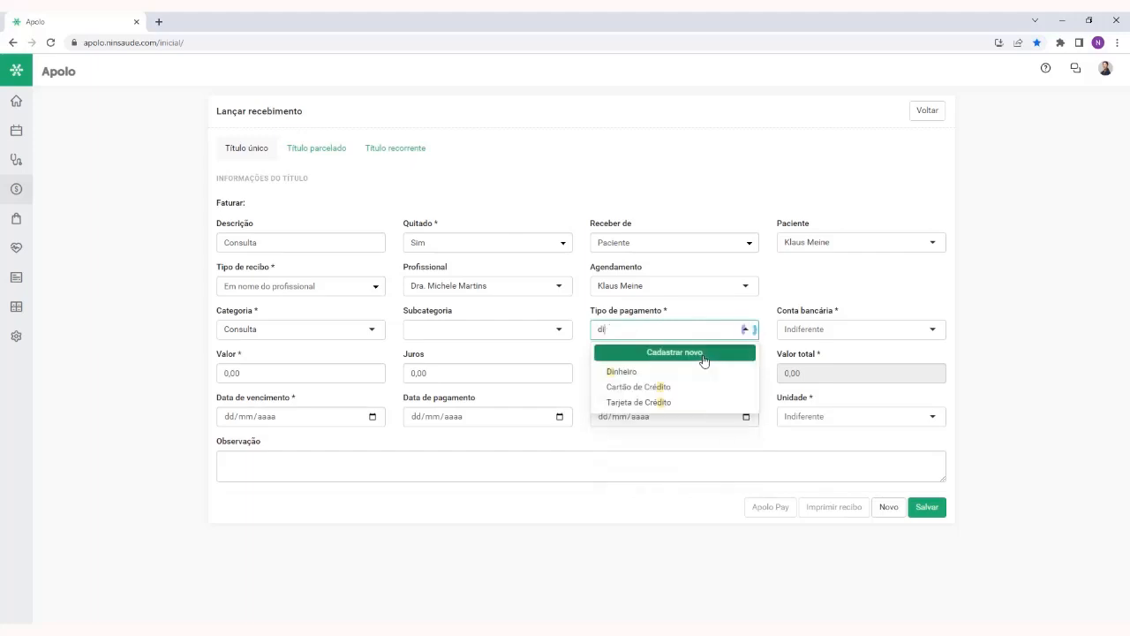
left_click(703, 371)
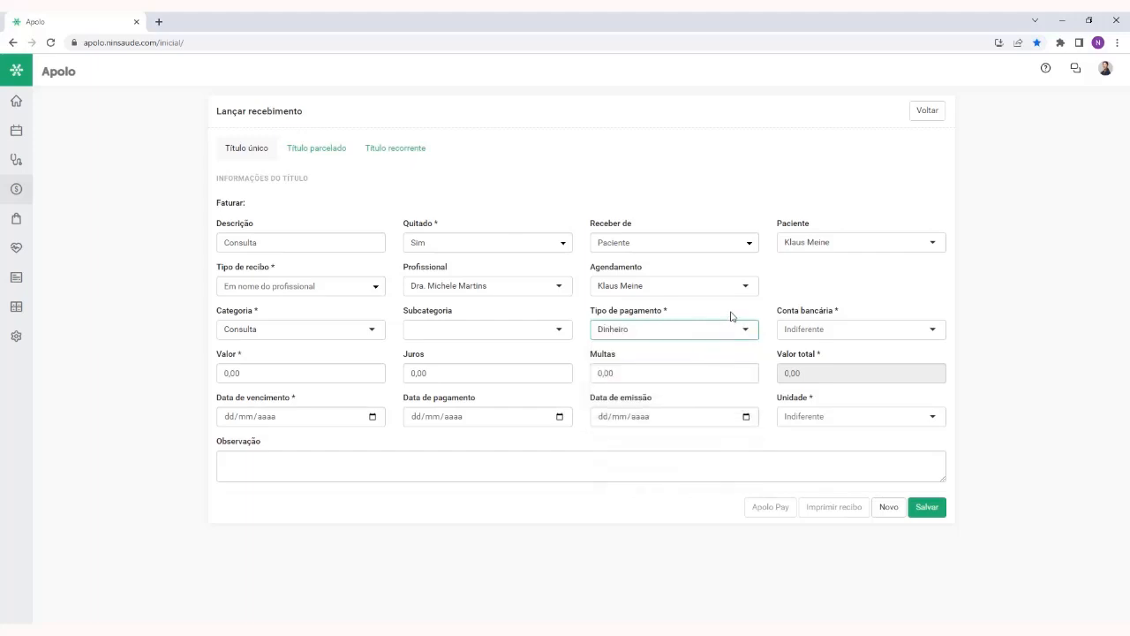
Set the receipt's Conta bancária to Banco do Brasil
left_click_drag(779, 313, 844, 311)
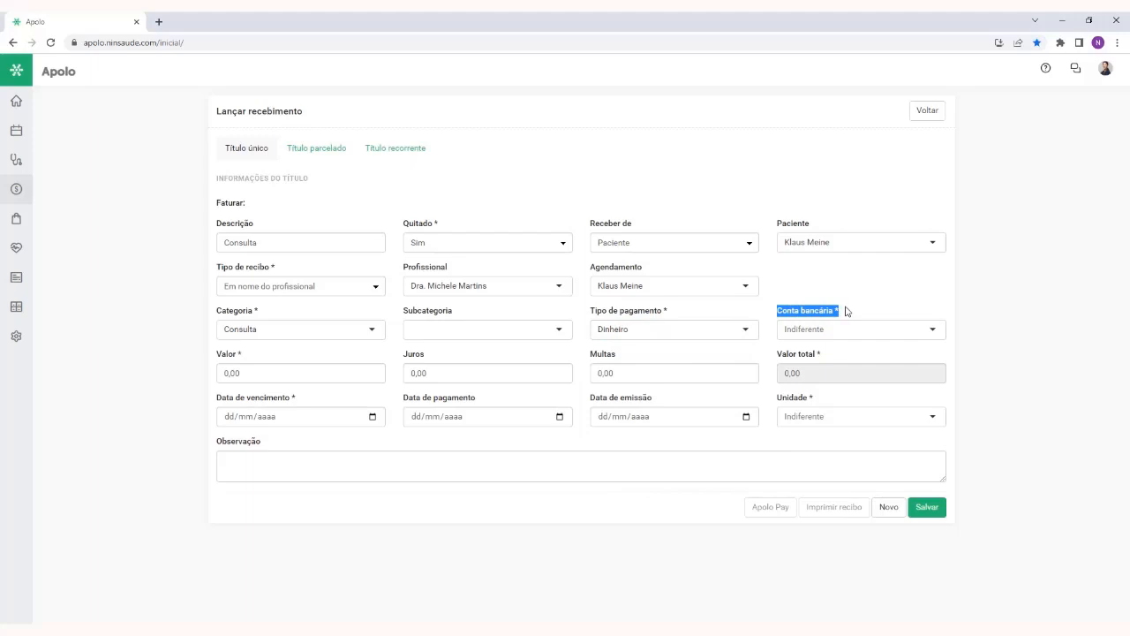
left_click(862, 313)
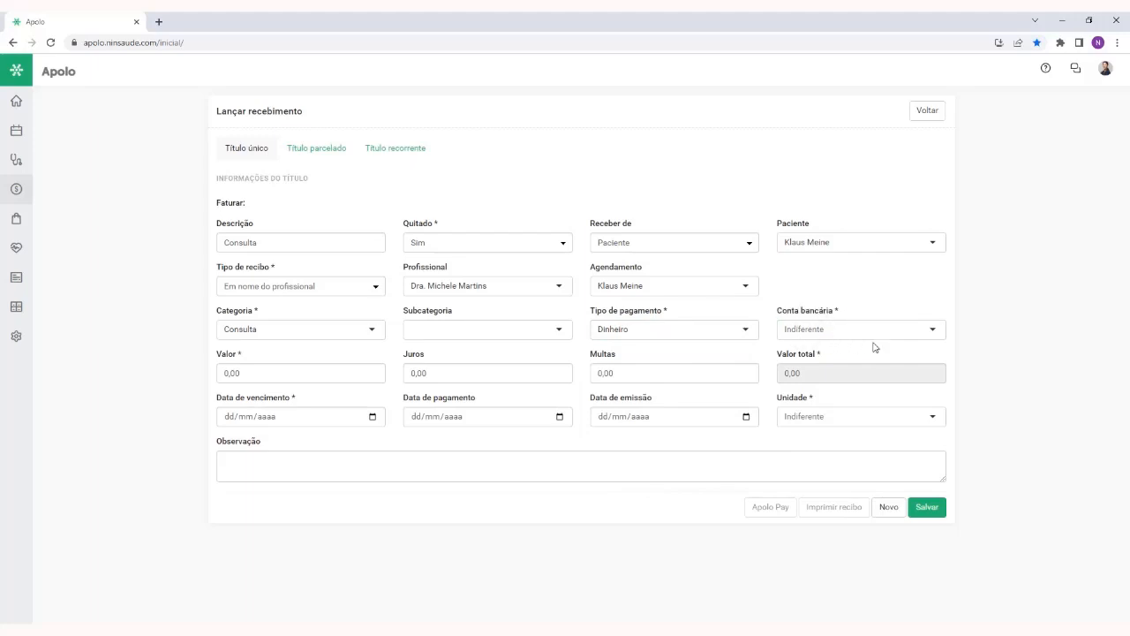
left_click(832, 330)
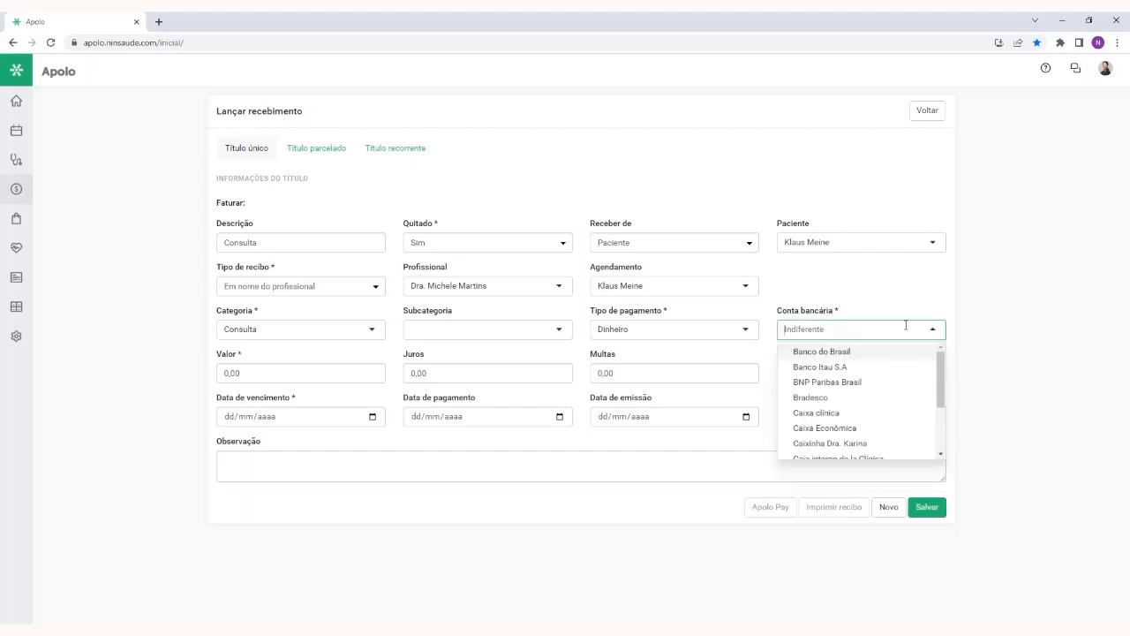
left_click(870, 352)
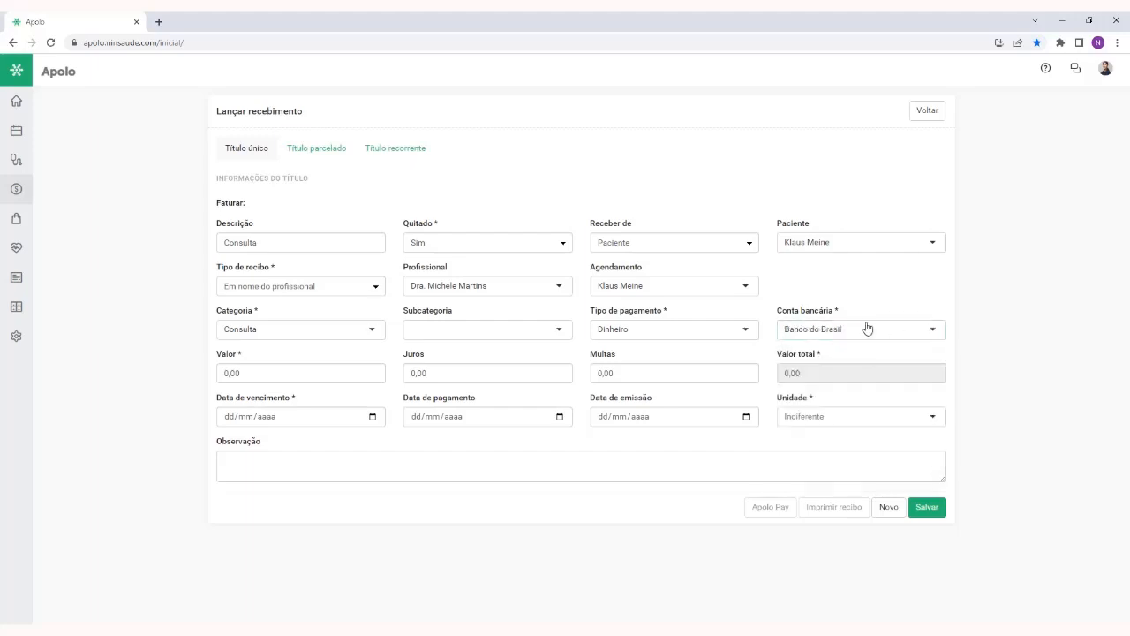
Set the receipt's Valor to 300,00 and its Data de vencimento to 30/06/2023
left_click(273, 377)
type("30")
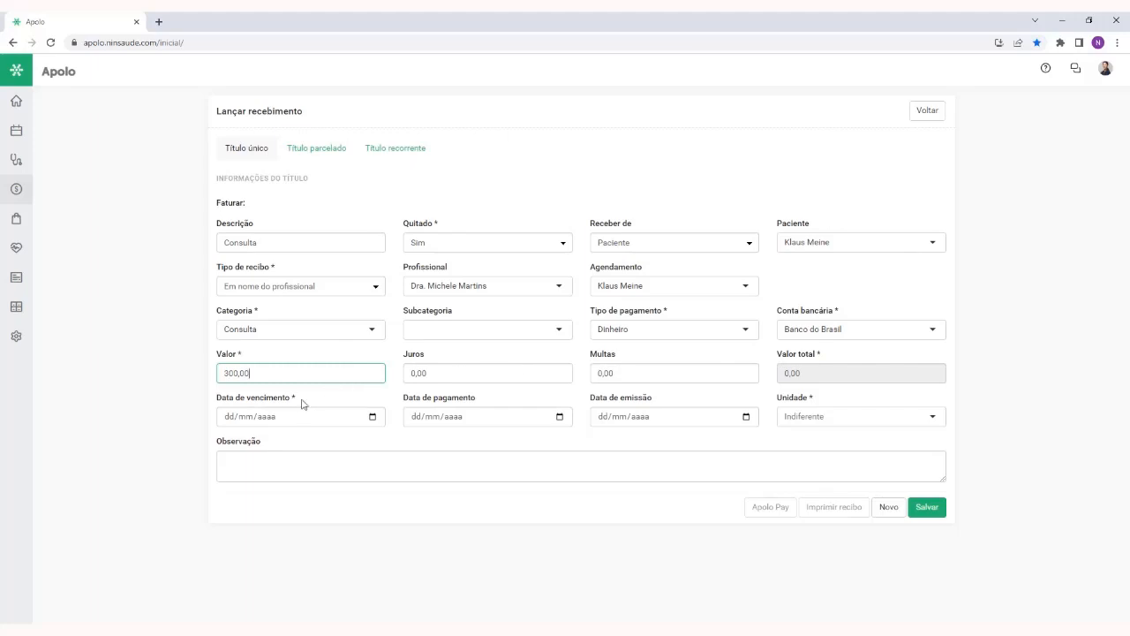
left_click_drag(298, 399, 210, 403)
left_click(229, 416)
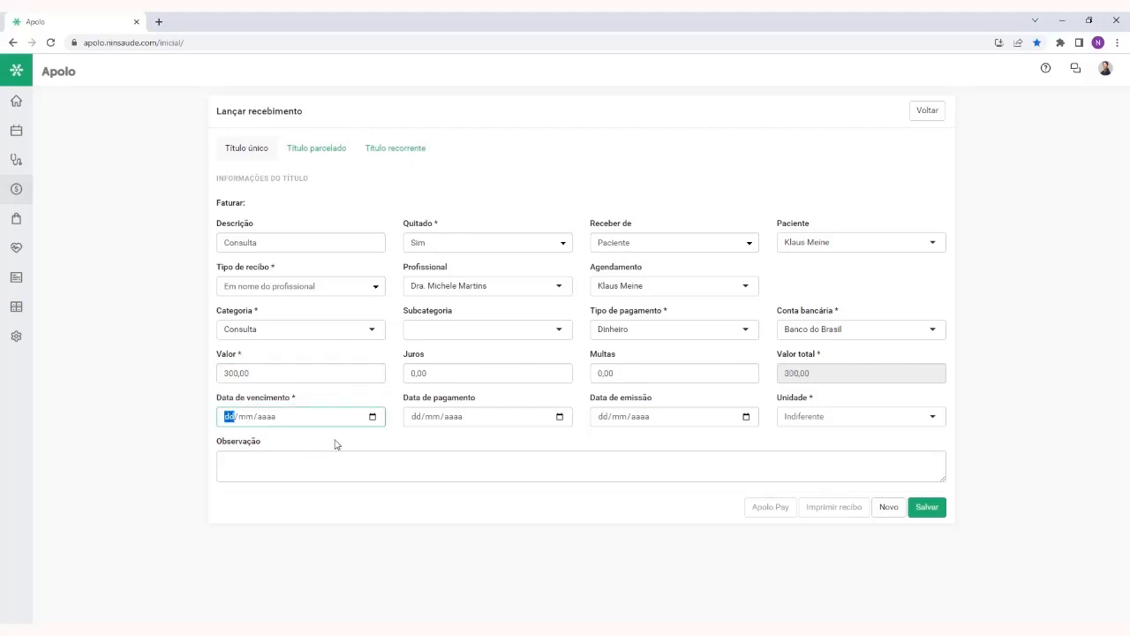
type("30/06/2023")
Leave Data de pagamento empty and set Quitado to Não for the receipt
left_click(413, 416)
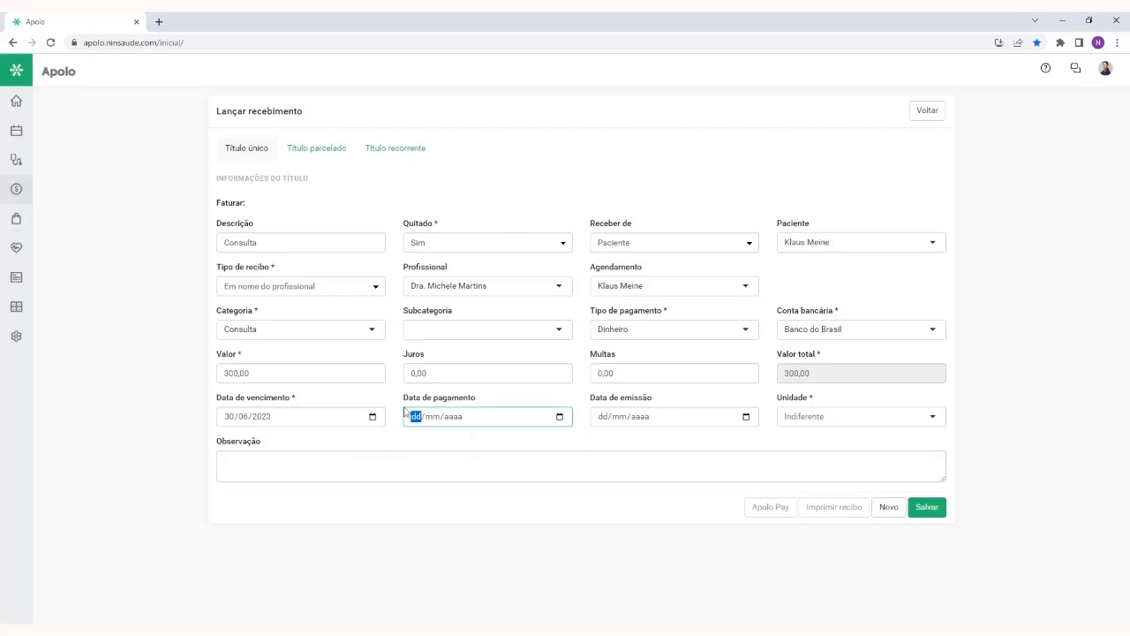
left_click(439, 441)
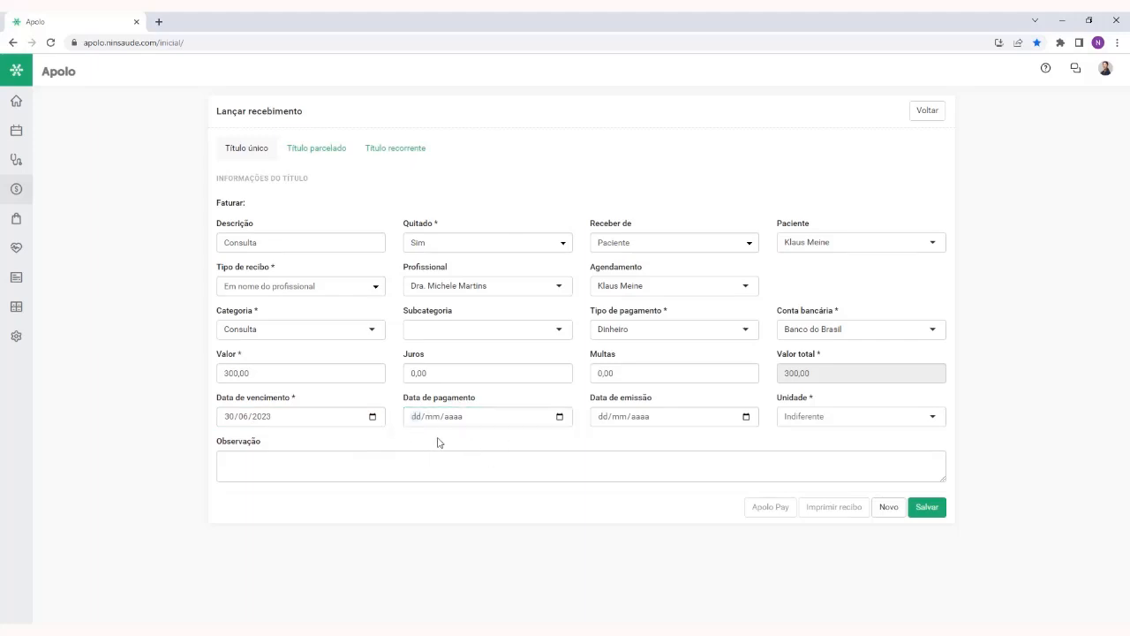
left_click_drag(406, 224, 439, 245)
left_click(440, 248)
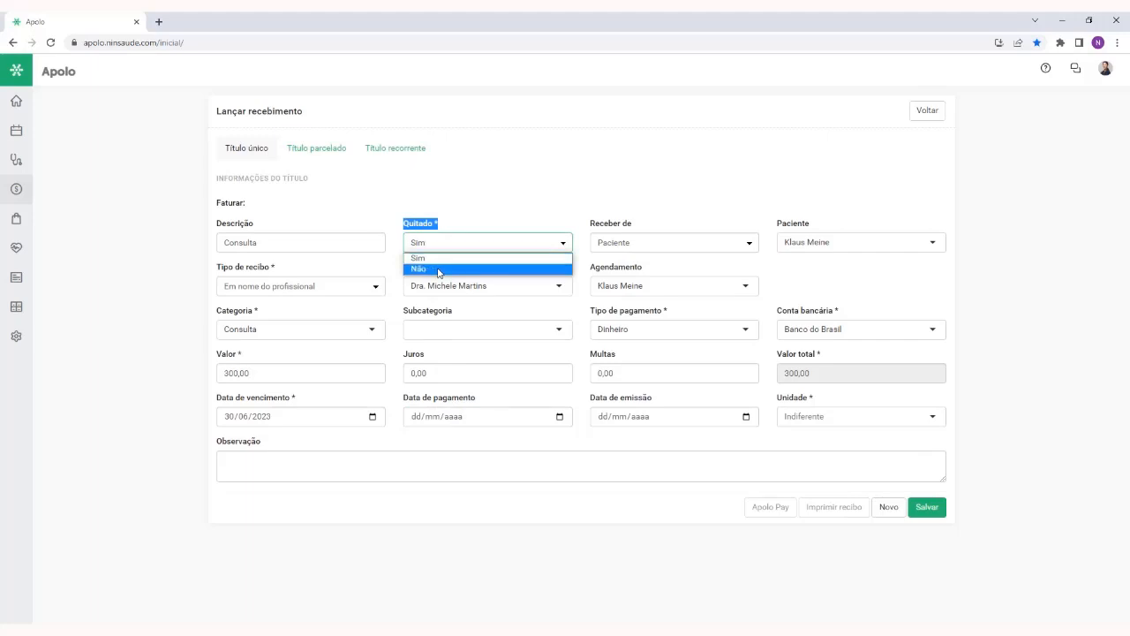
left_click(439, 269)
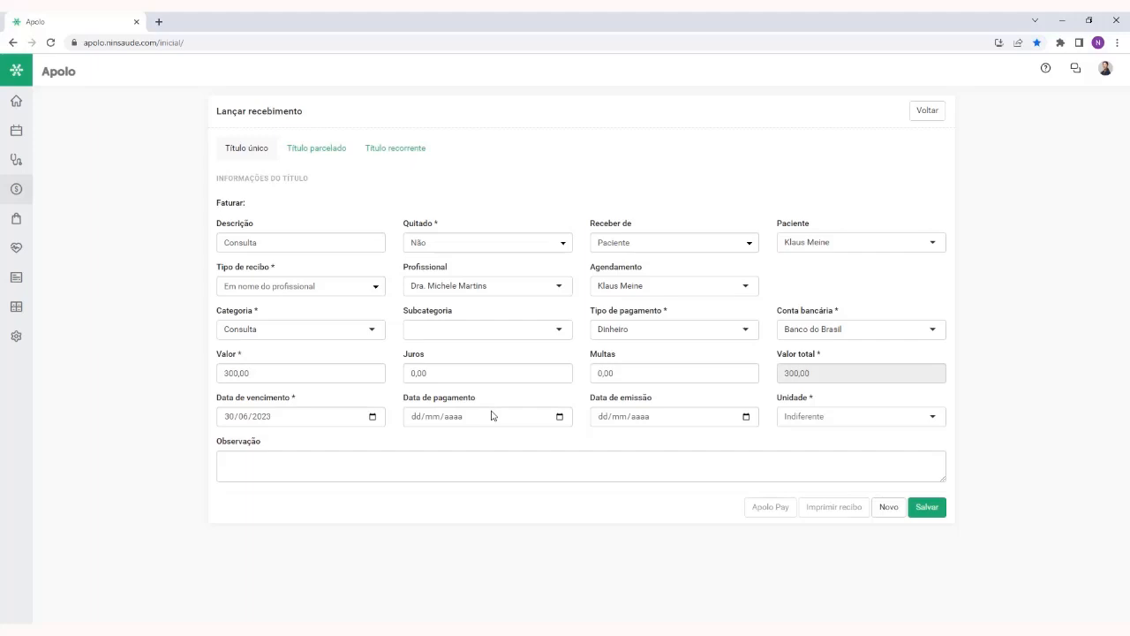
Mark the receipt as settled by setting Quitado to Sim and enter 30/06/2023 as the Data de pagamento
left_click(485, 243)
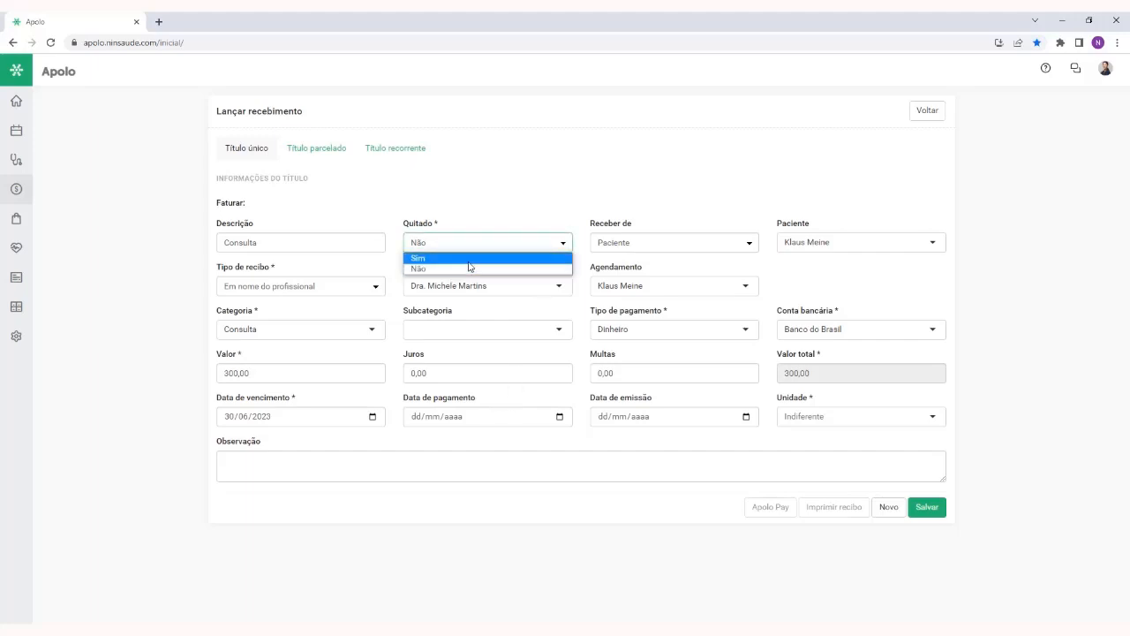
left_click(469, 259)
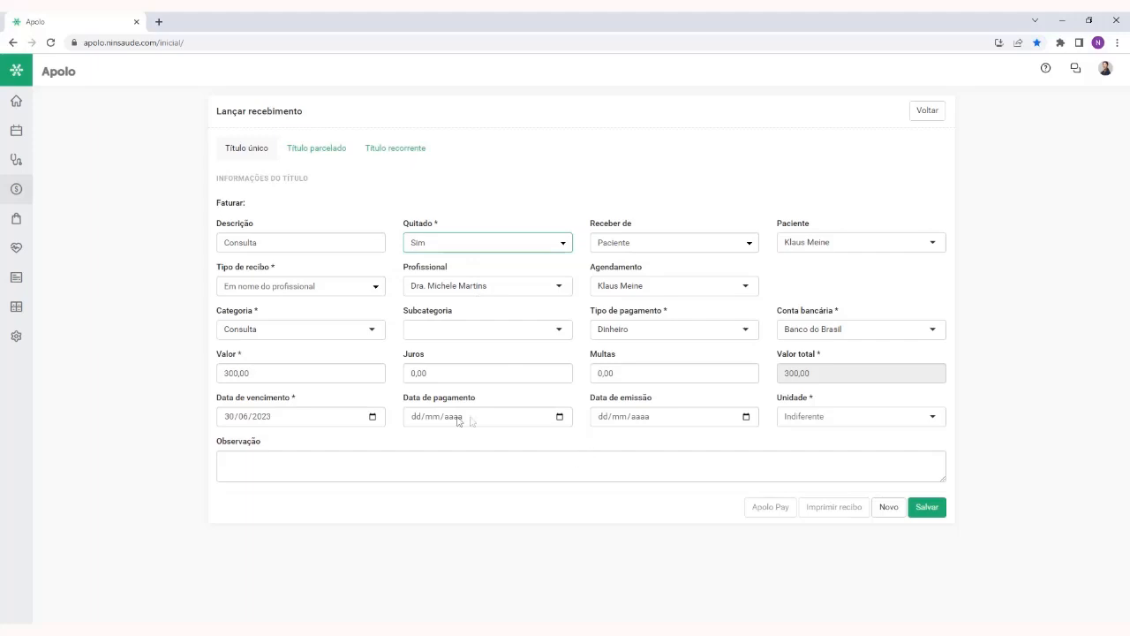
left_click(416, 416)
type("30/06/")
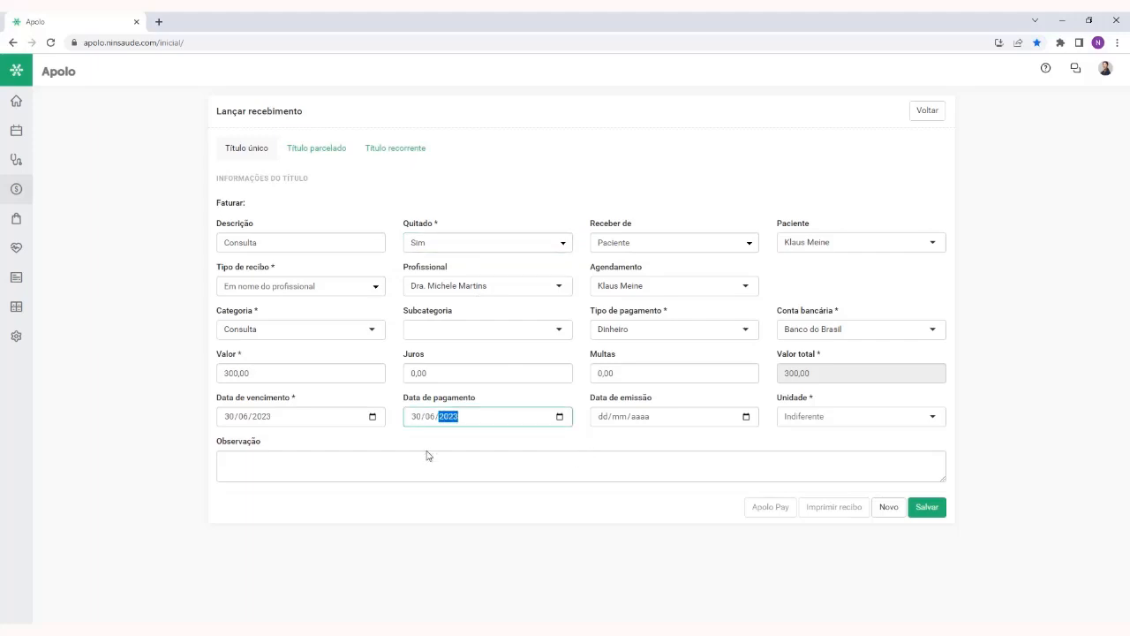
type("2023")
Look through the available units and set the receipt's Unidade to Matriz
left_click(817, 416)
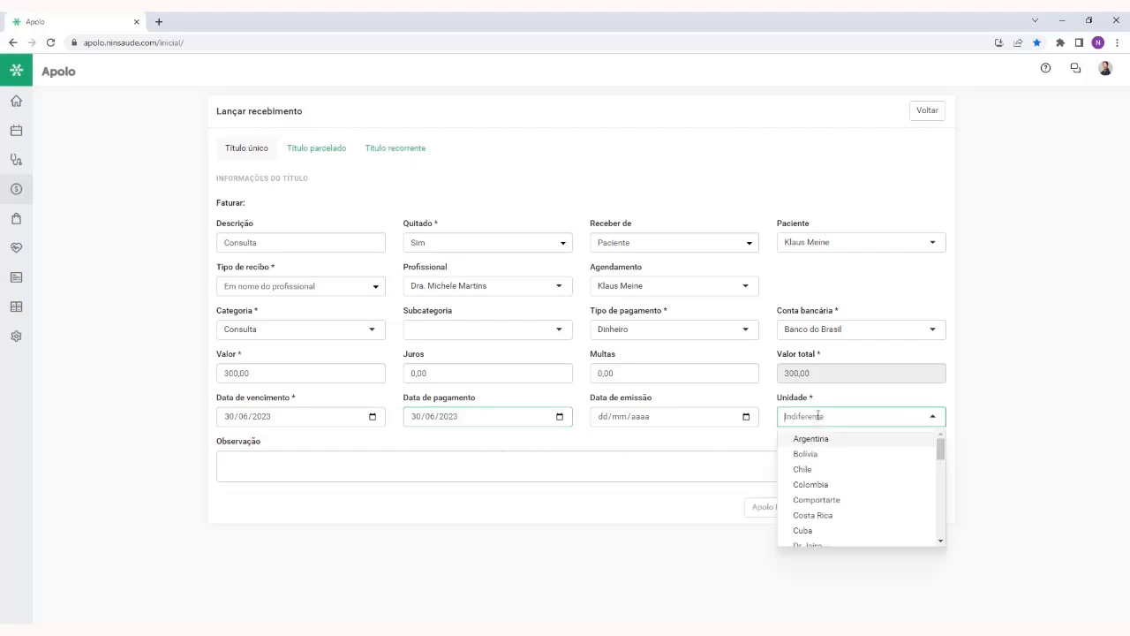
scroll(853, 444, "down", 3)
scroll(853, 444, "up", 3)
left_click(942, 399)
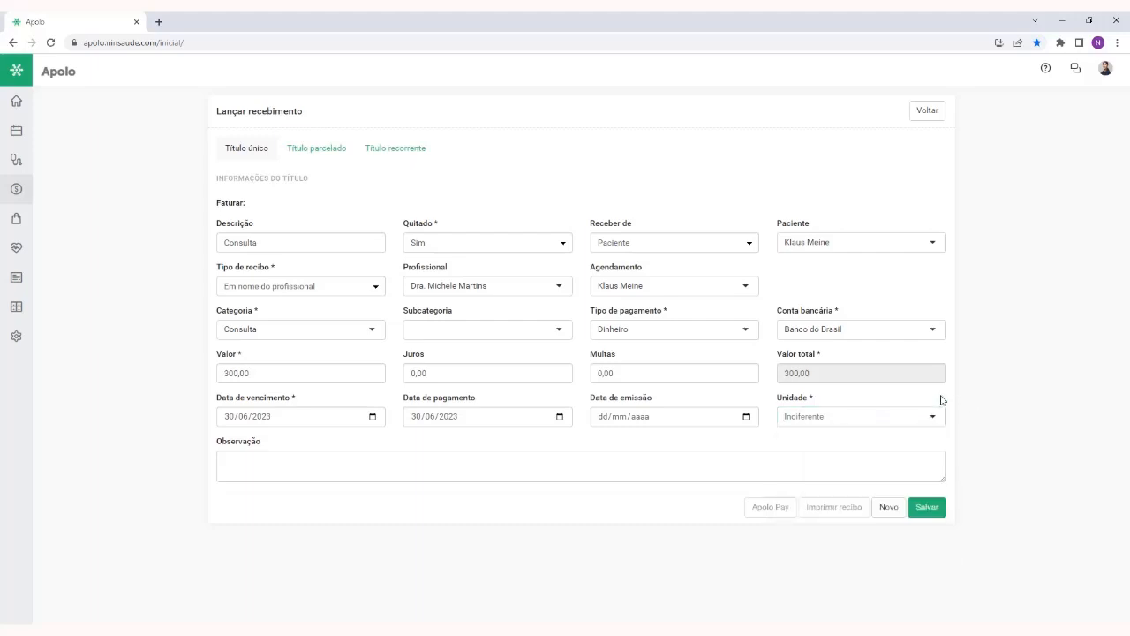
left_click(839, 422)
scroll(885, 476, "down", 3)
scroll(886, 479, "down", 2)
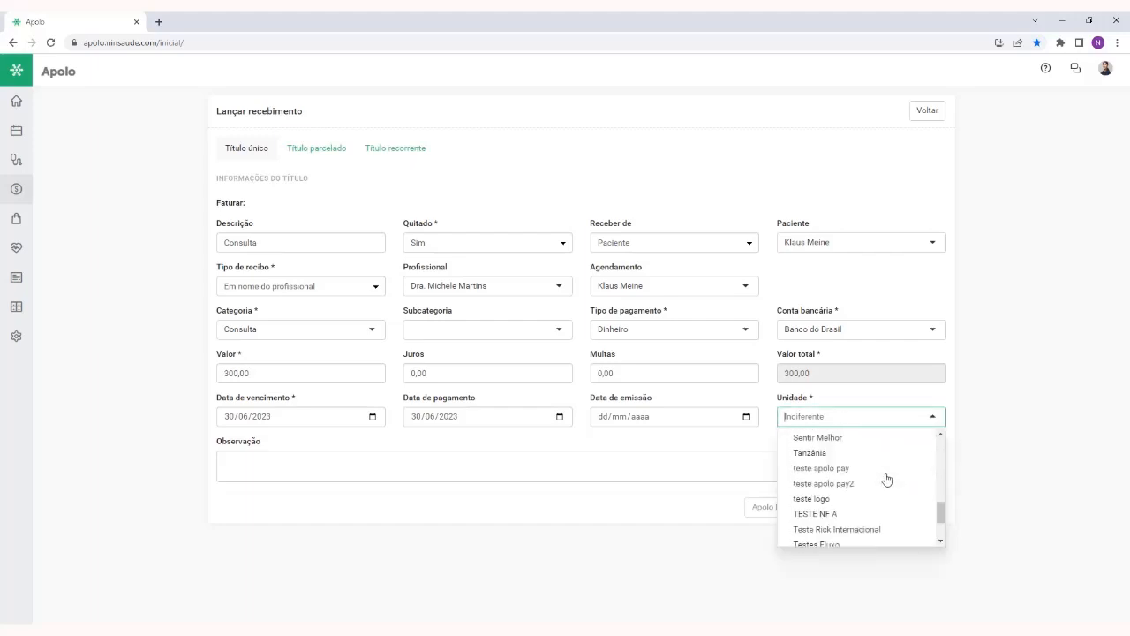
scroll(886, 479, "up", 3)
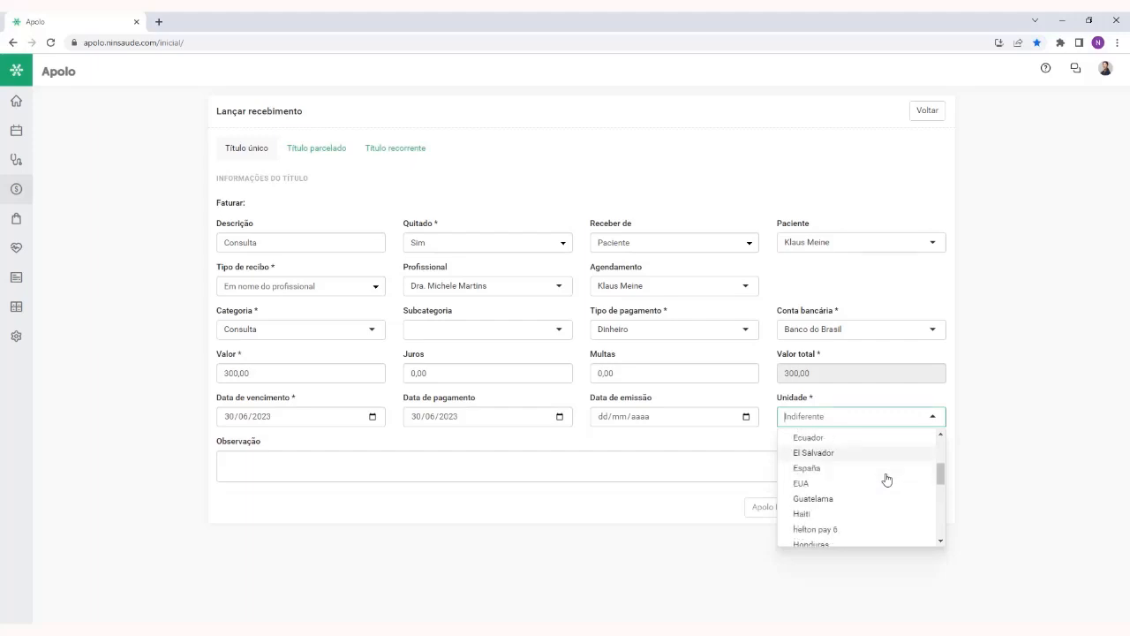
scroll(883, 484, "down", 2)
left_click(822, 523)
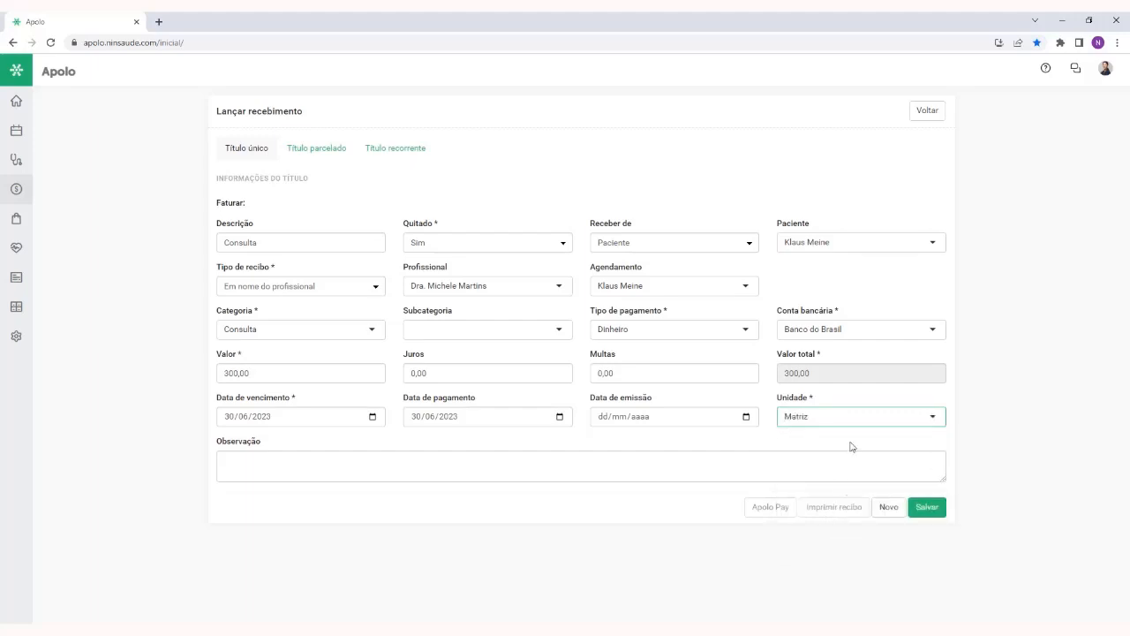
Save the single receipt and return to the Títulos list
left_click(928, 507)
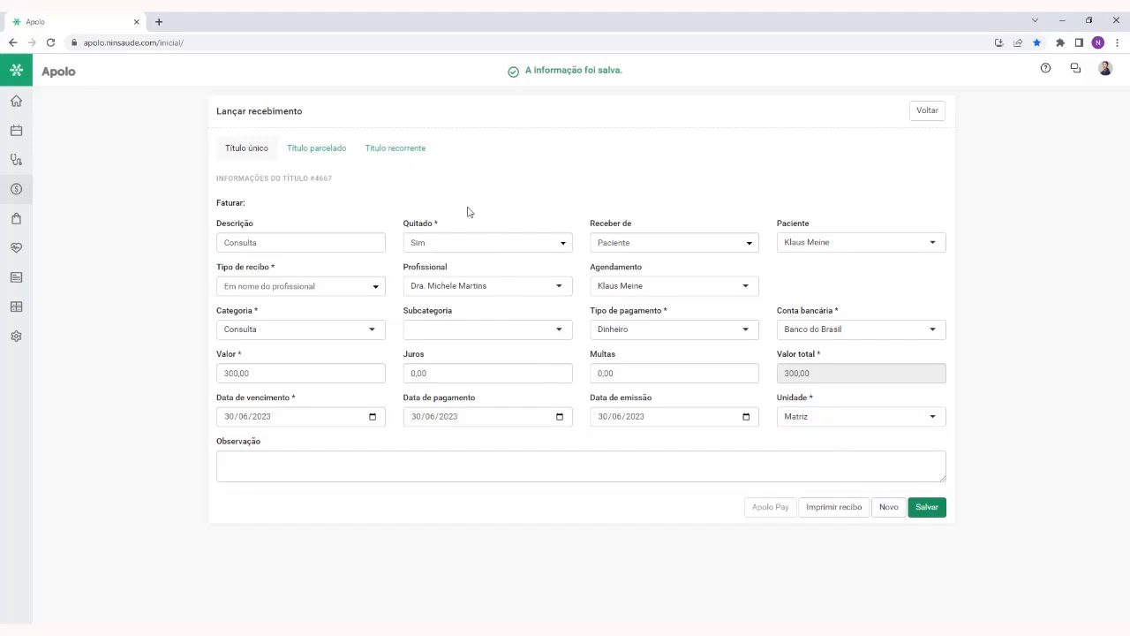
left_click(480, 244)
left_click(501, 234)
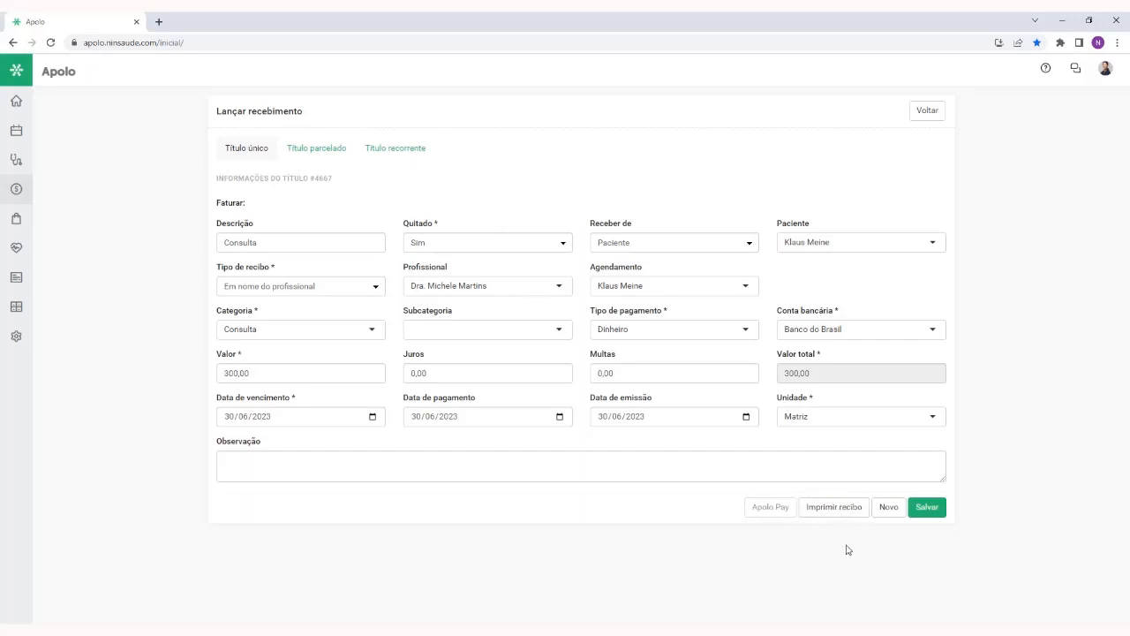
left_click(926, 114)
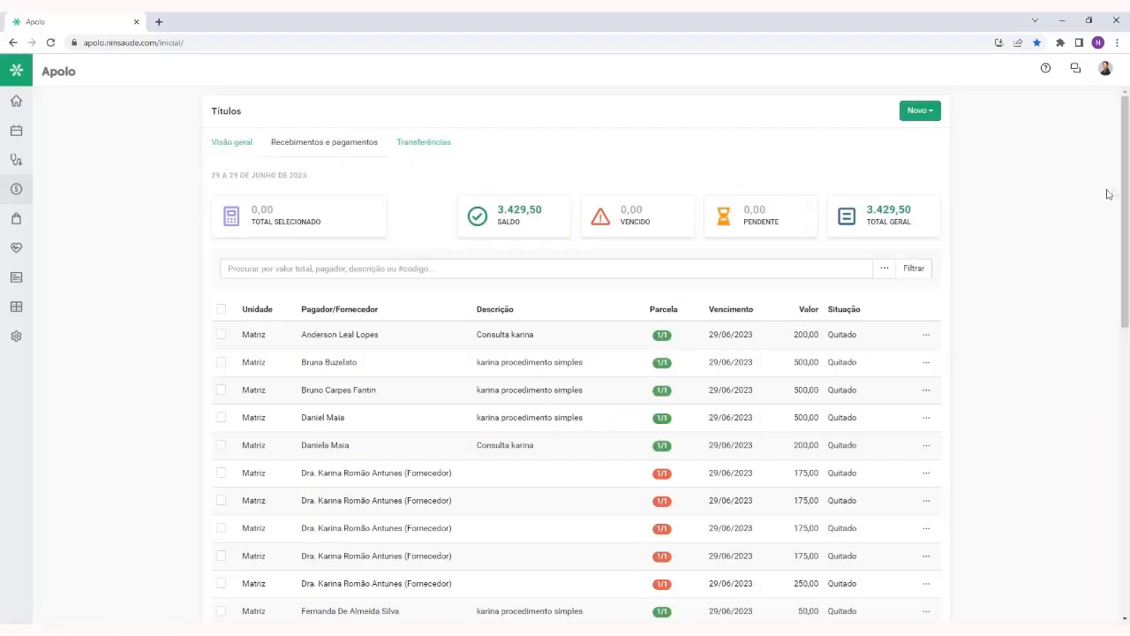
View the actions available for the first listed title, including Gerar nota fiscal, without running any
mouse_move(1125, 185)
left_mouse_down()
mouse_move(1125, 231)
mouse_move(1121, 202)
left_mouse_up()
left_click(927, 272)
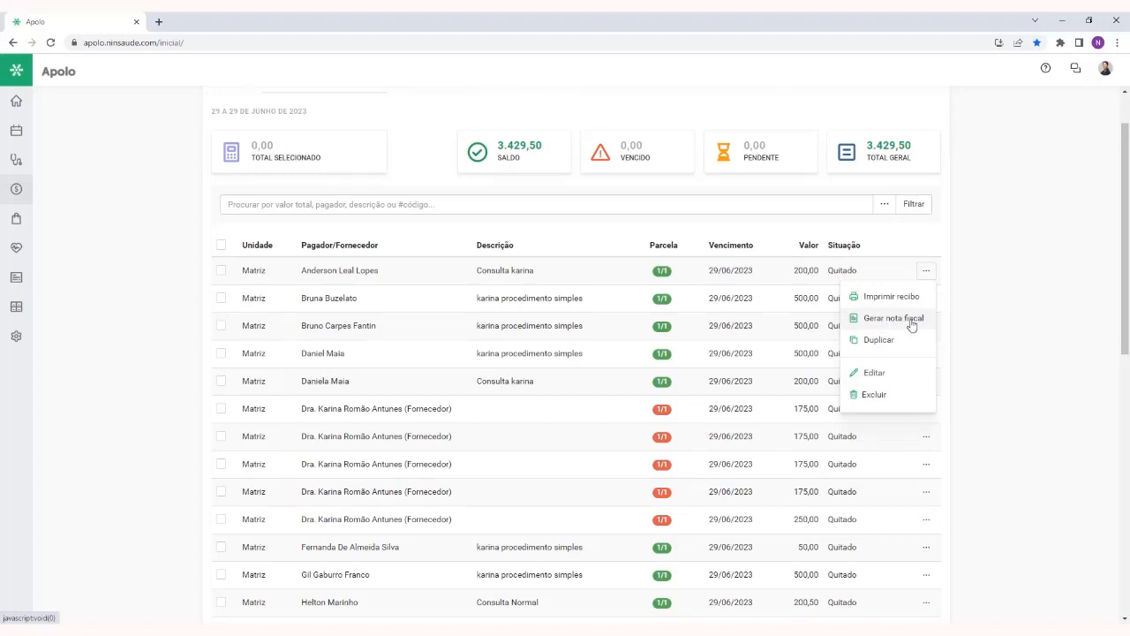
left_click(997, 295)
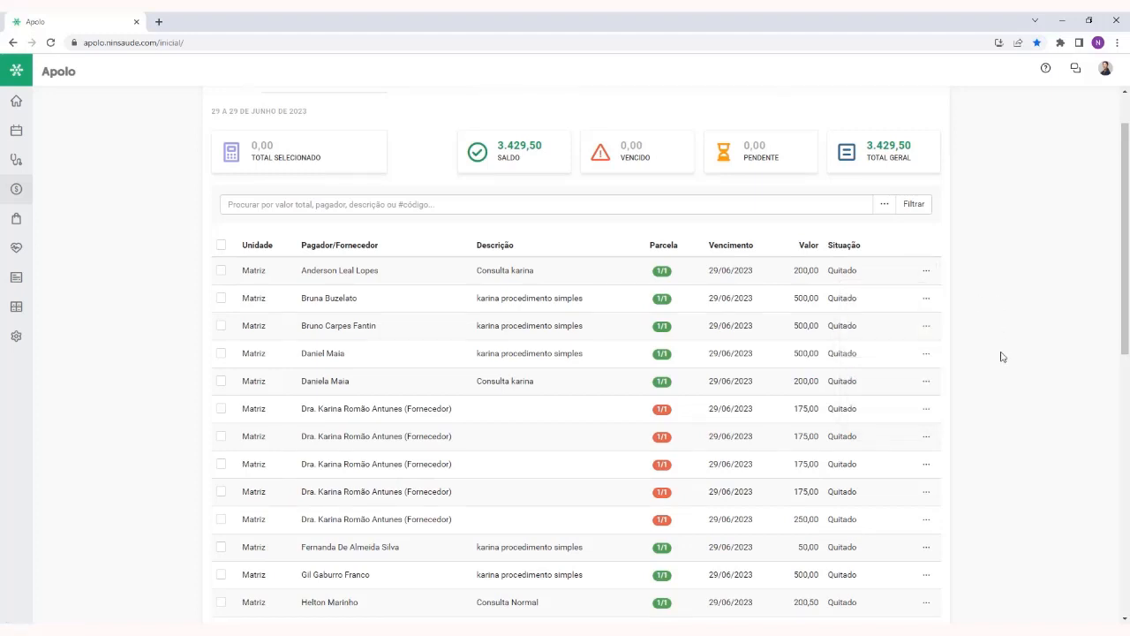
scroll(1002, 357, "up", 1)
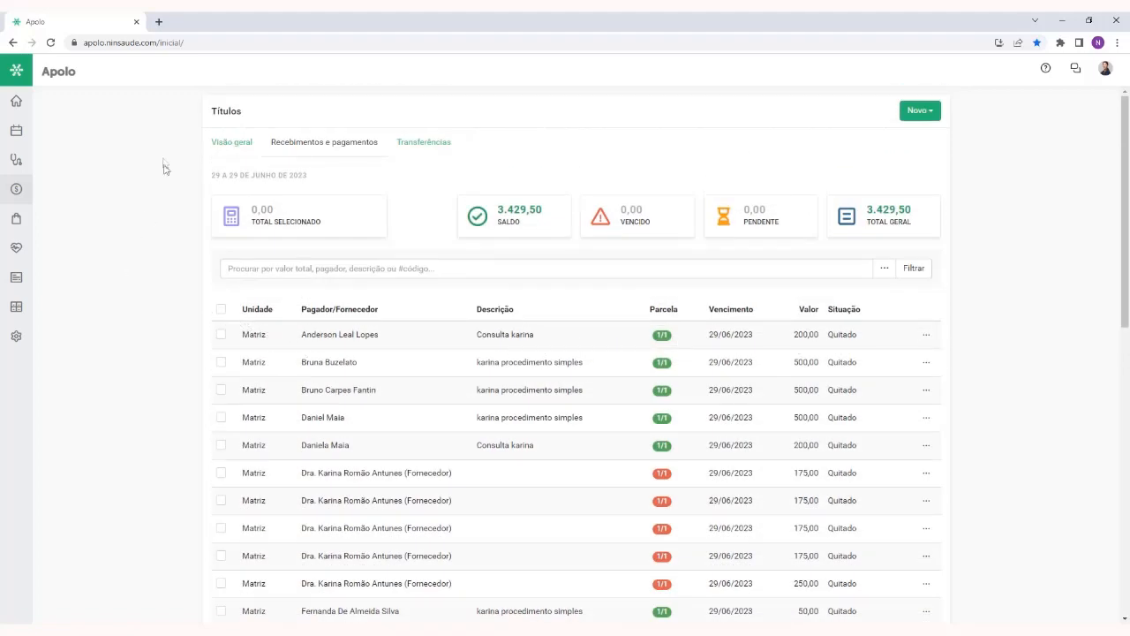
Open the Apolo Store and view the details of the Nota fiscal de serviço app
mouse_move(18, 222)
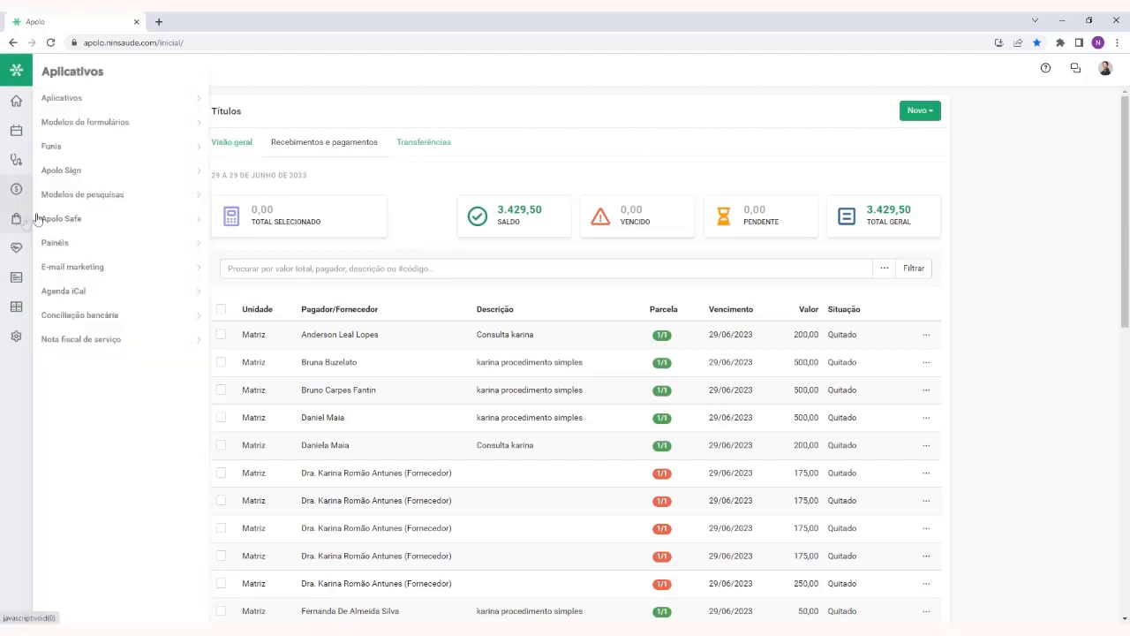
left_click(87, 100)
scroll(795, 335, "down", 1)
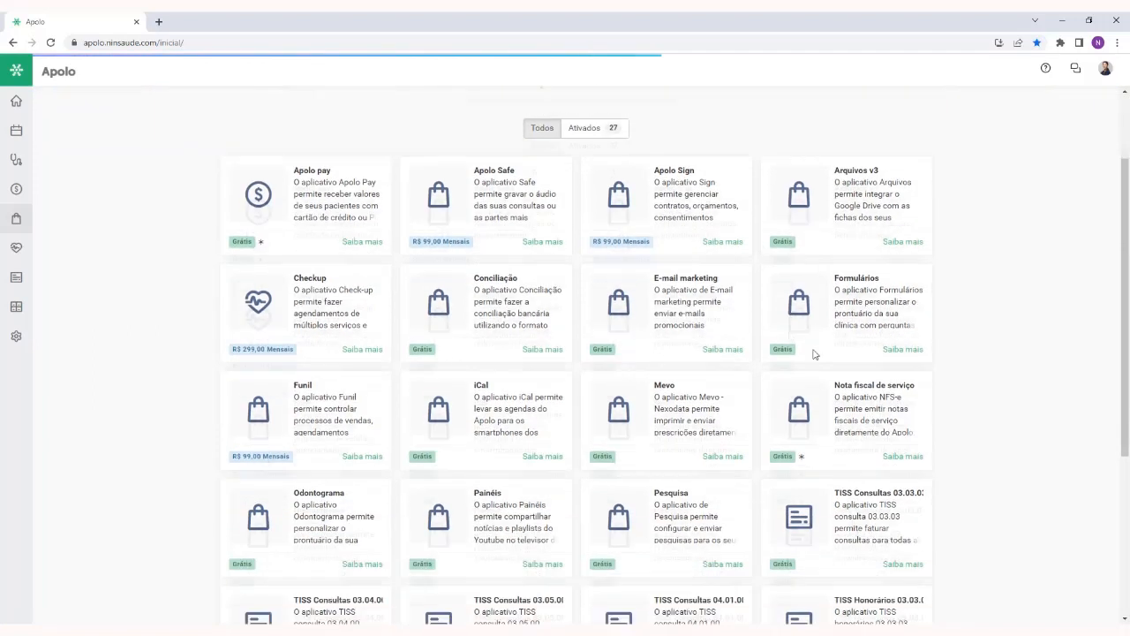
left_click_drag(834, 382, 921, 383)
left_click(953, 404)
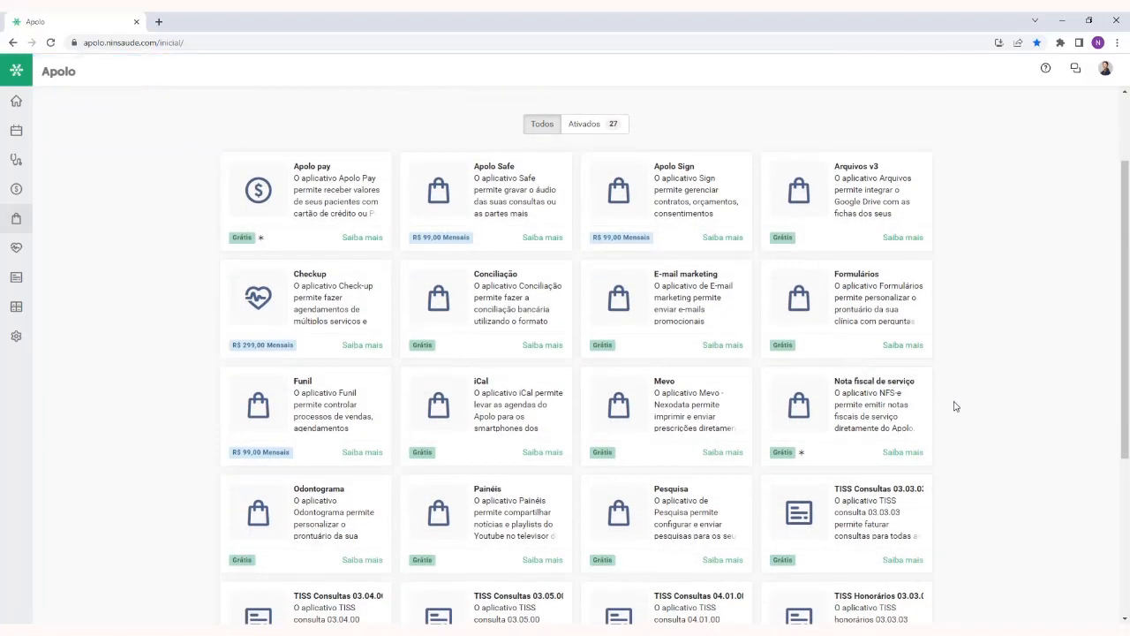
left_click(900, 451)
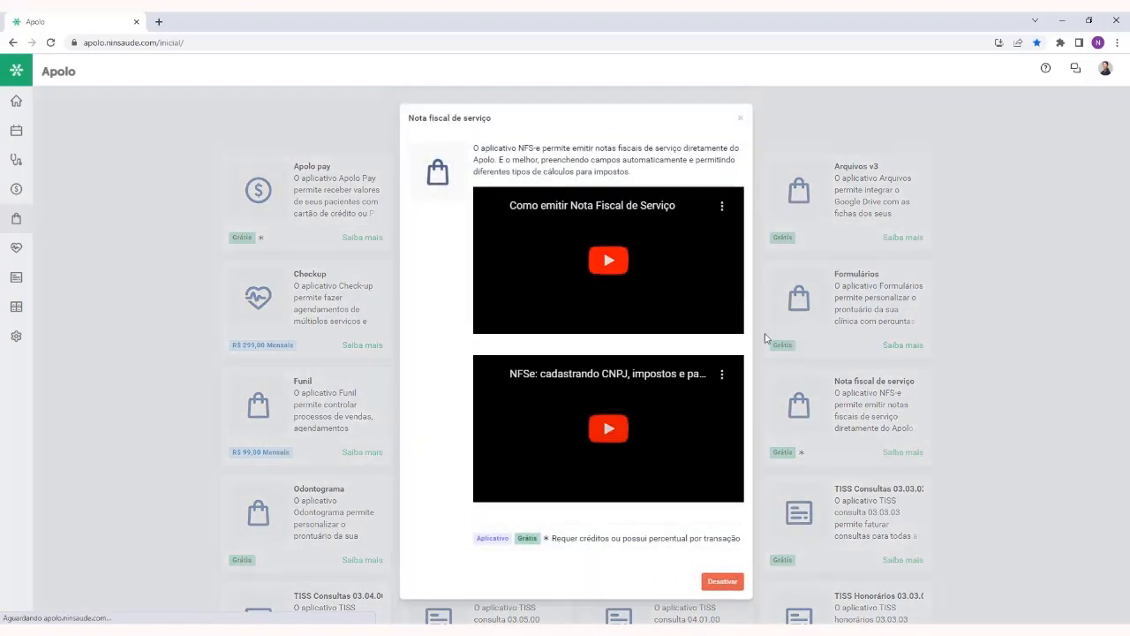
left_click(740, 117)
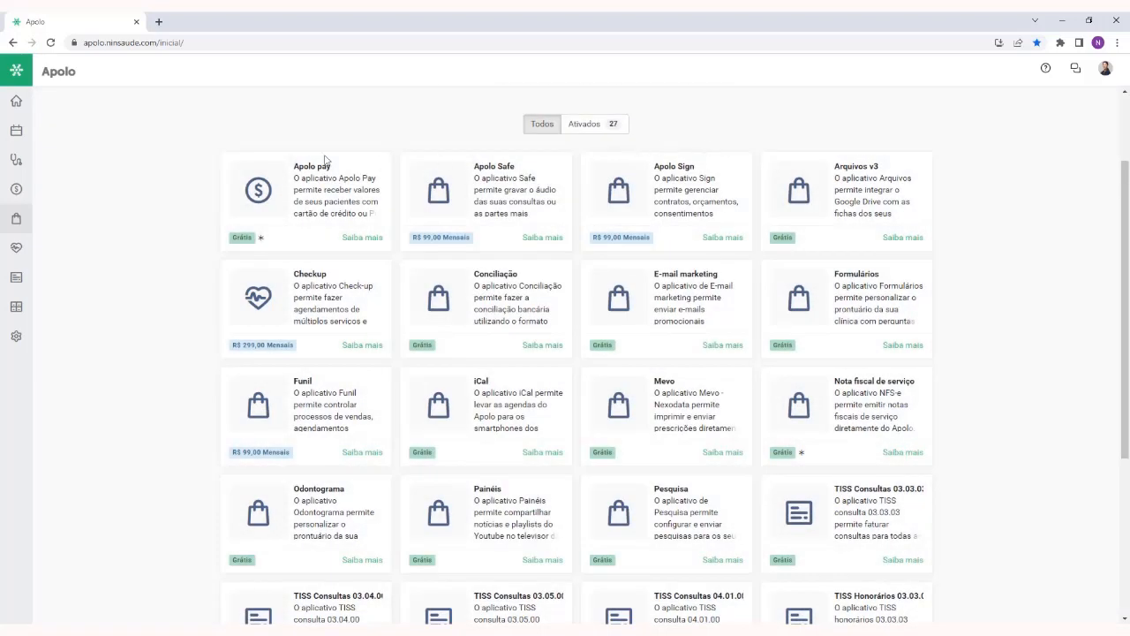
scroll(151, 270, "up", 2)
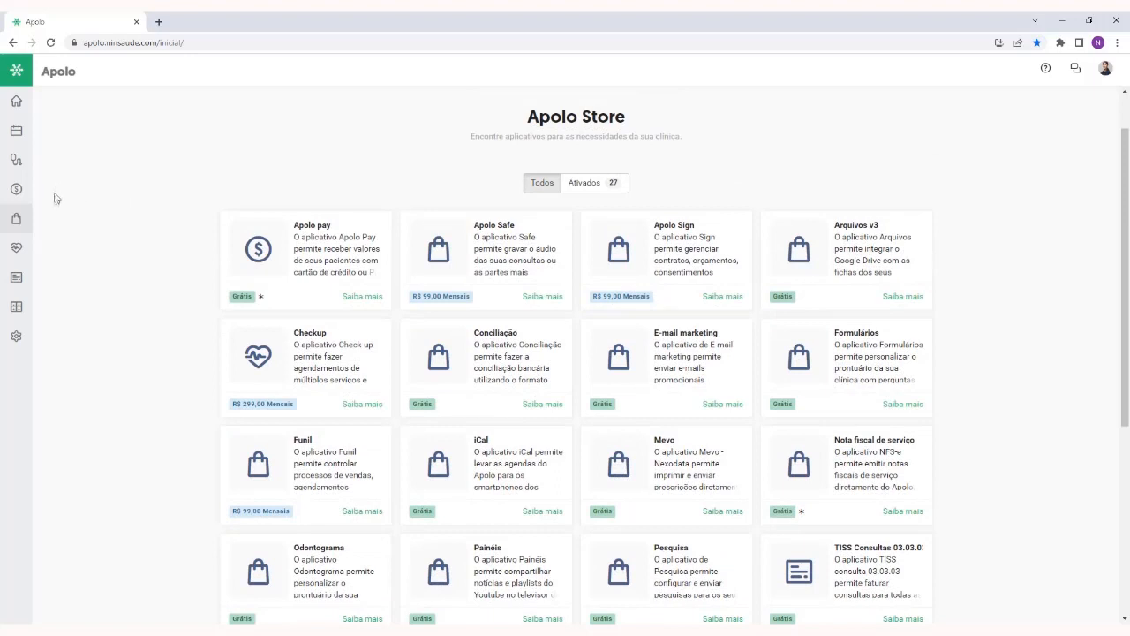
Return to the Títulos list in Finanças and look through its receipts and payments
mouse_move(32, 192)
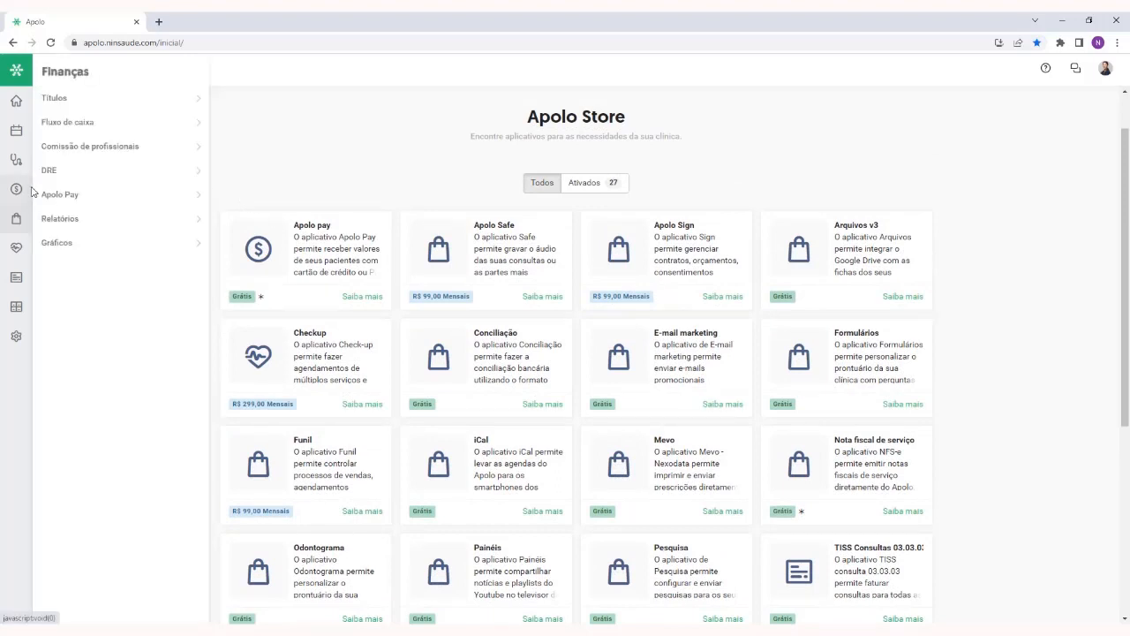
mouse_move(18, 219)
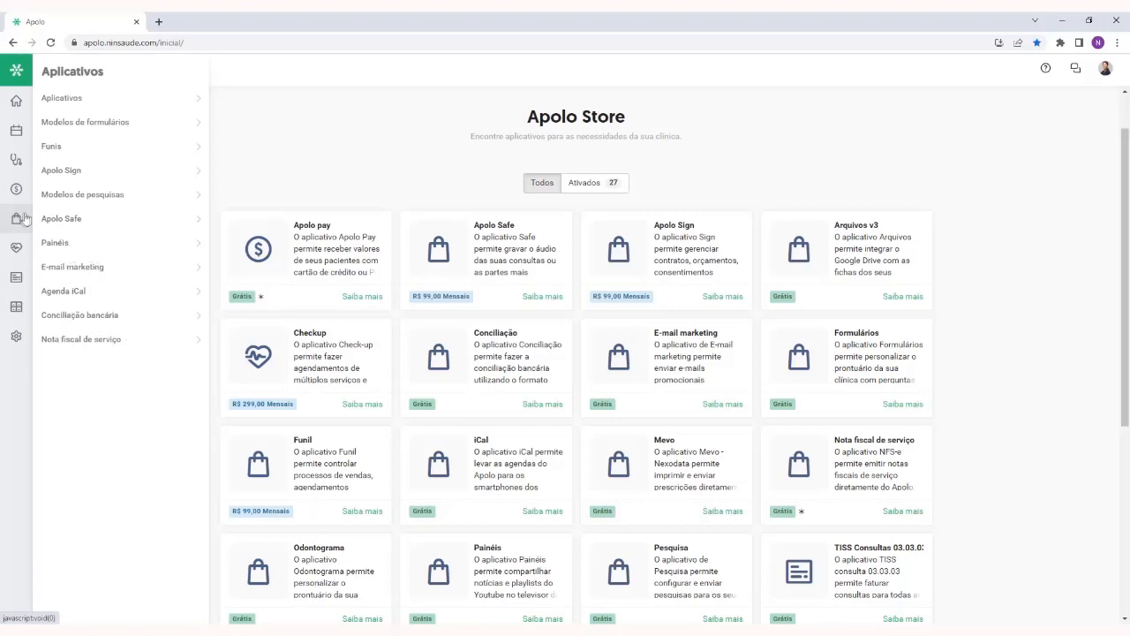
left_click(70, 101)
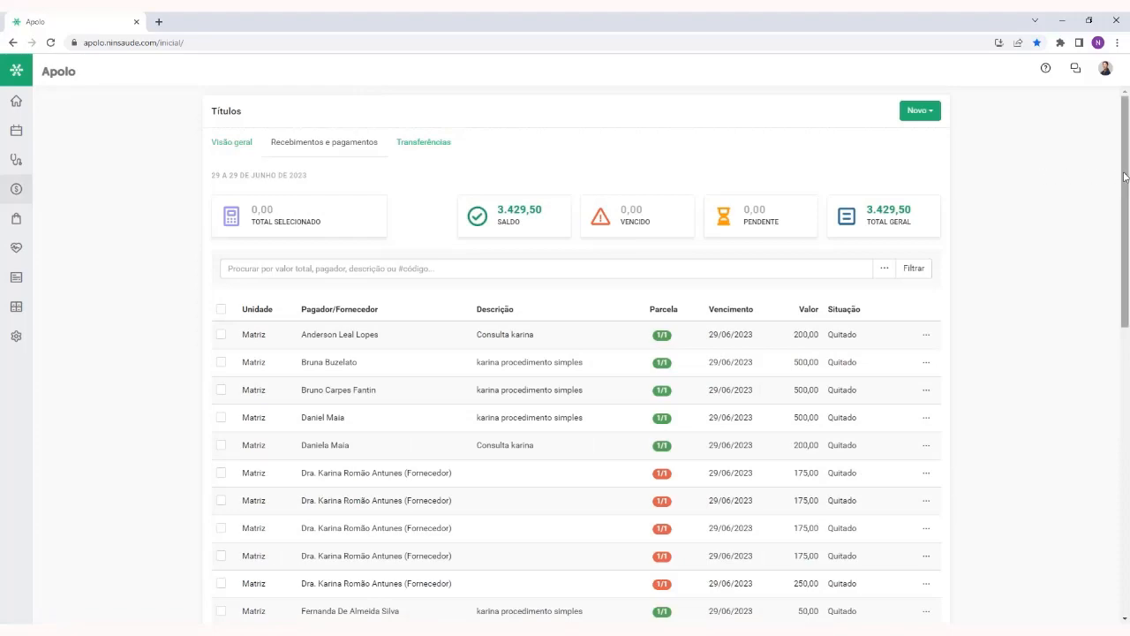
scroll(1125, 187, "down", 1)
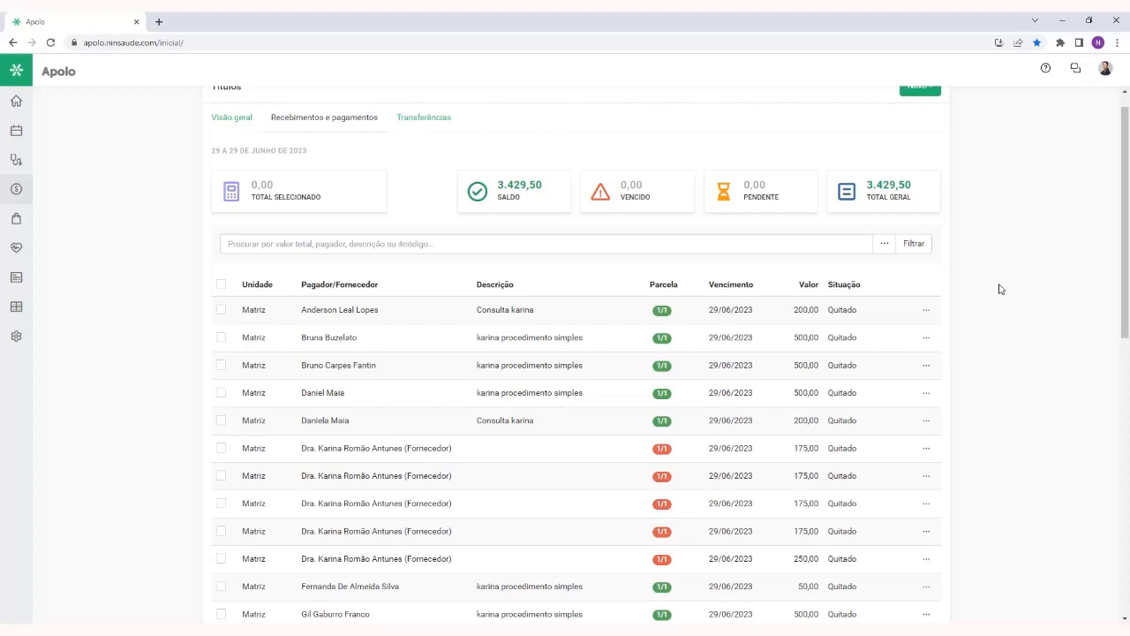
scroll(1001, 288, "down", 2)
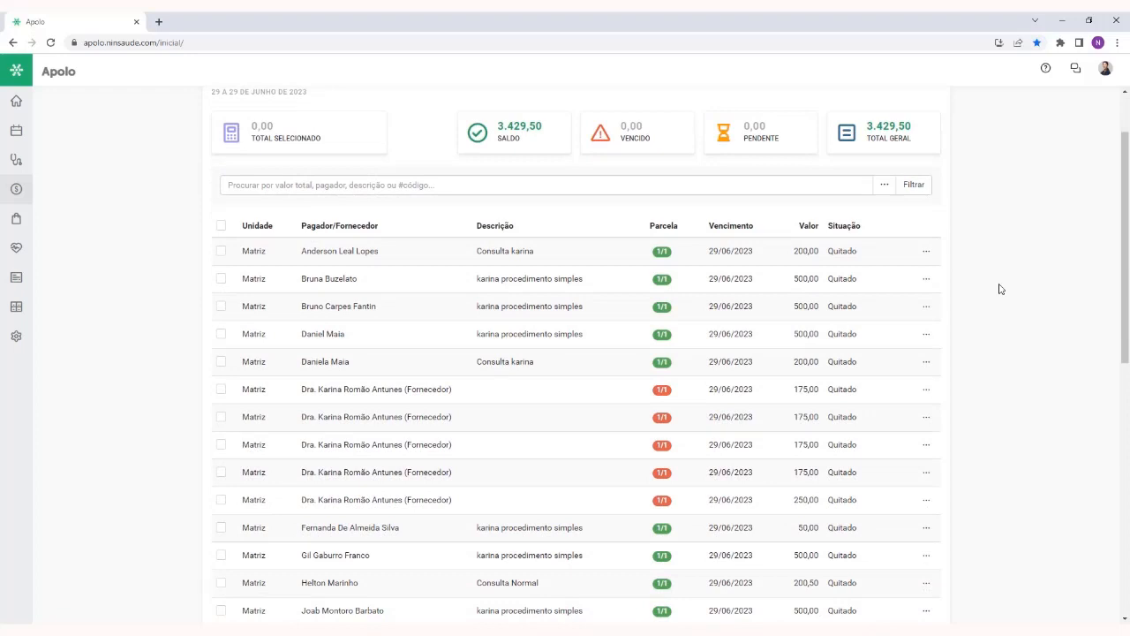
scroll(1000, 288, "up", 2)
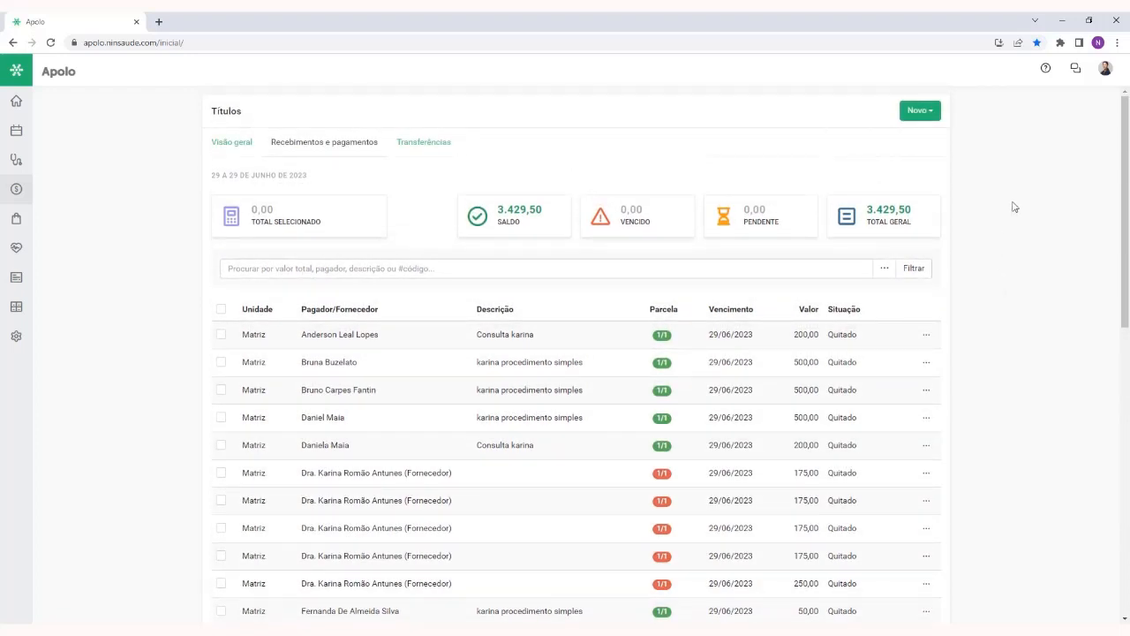
Start a new payment entry as a Título recorrente
left_click(927, 113)
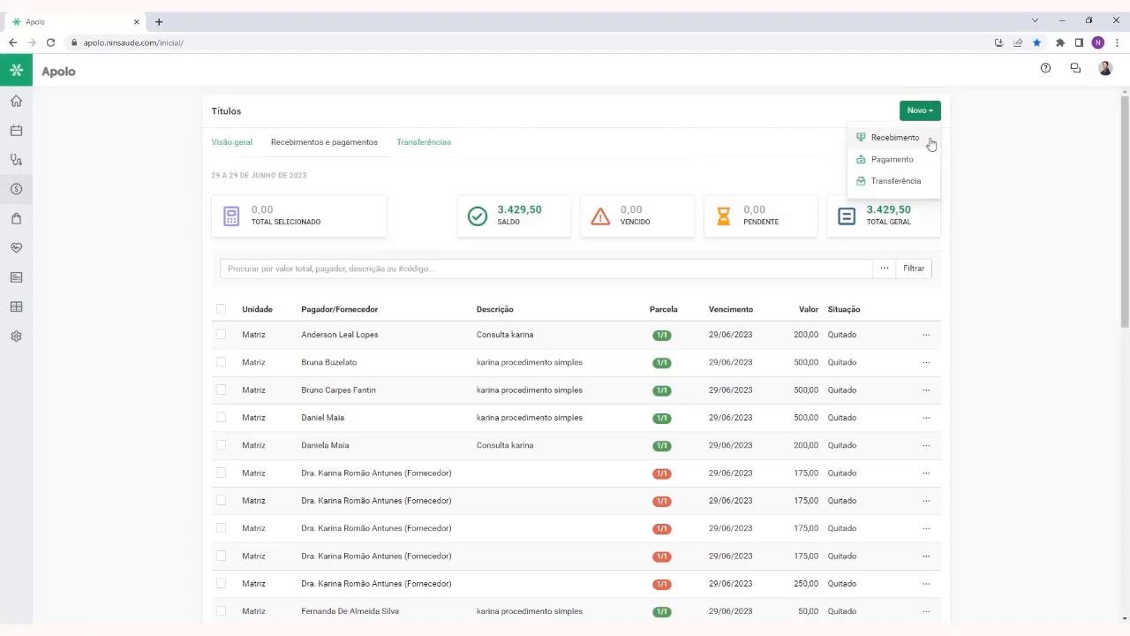
left_click(923, 166)
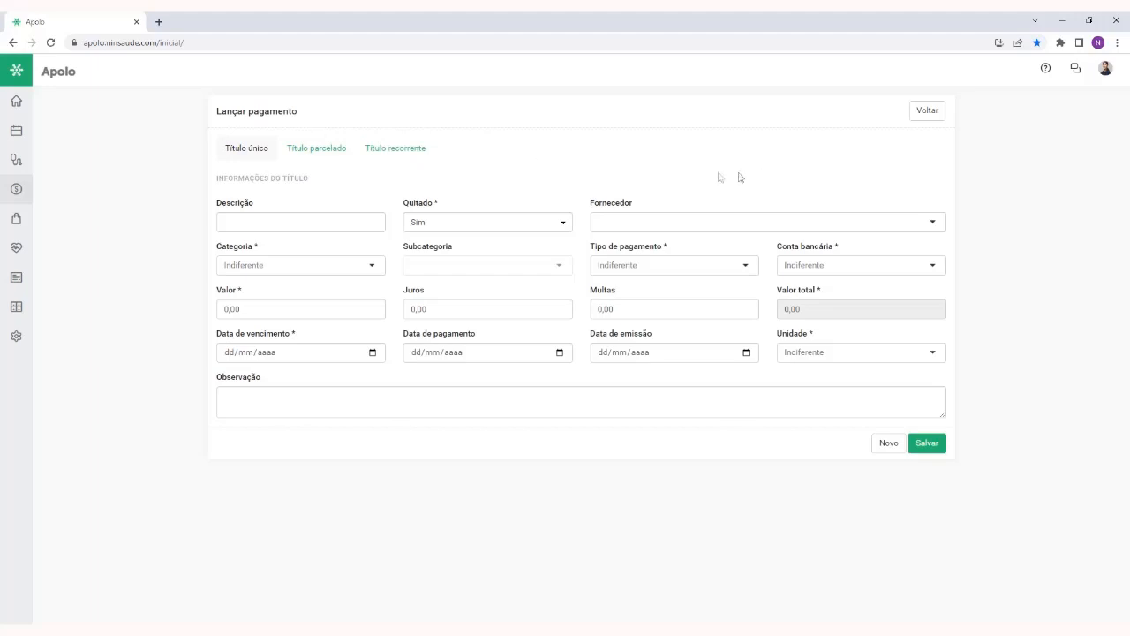
left_click(399, 153)
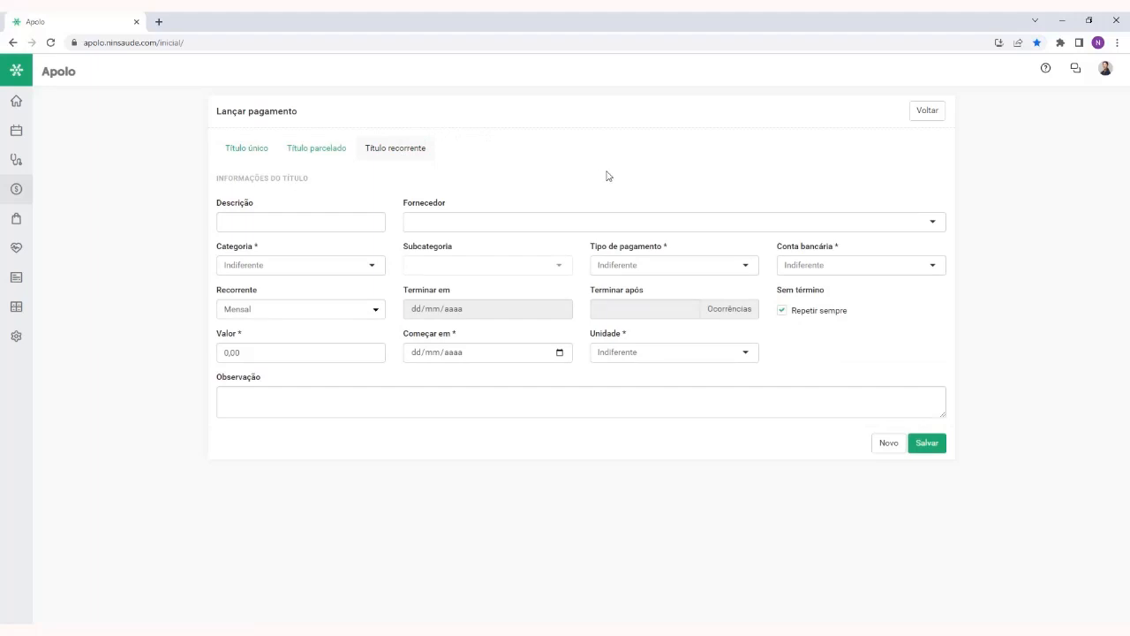
Describe the recurring payment as Energia elétrica and set its Fornecedor to Celesc
left_click(305, 218)
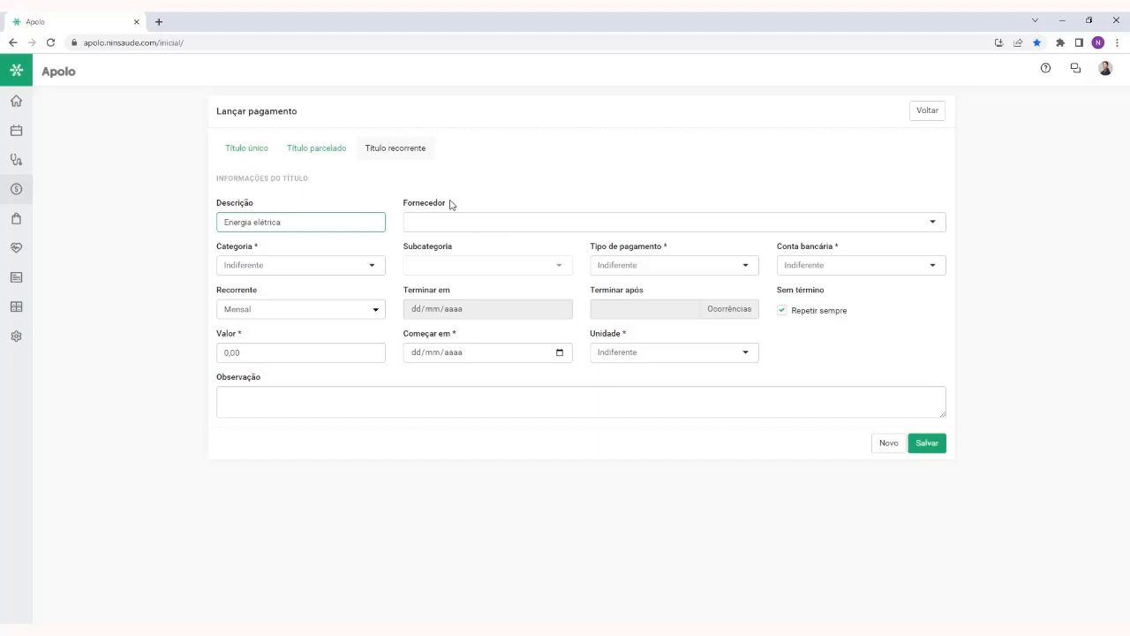
left_click_drag(450, 204, 406, 206)
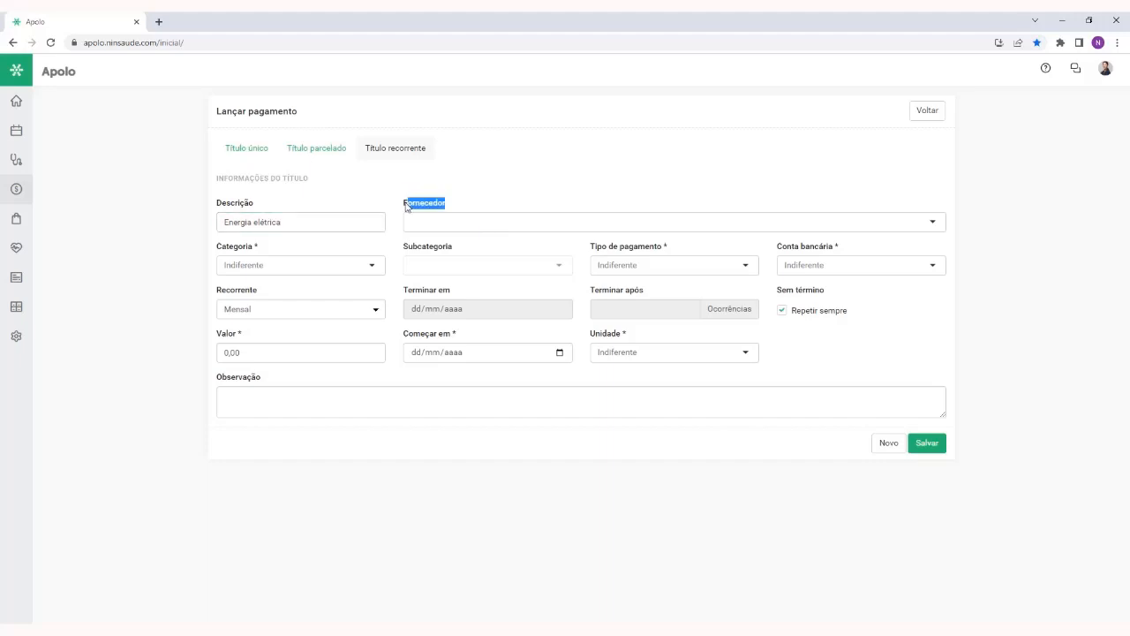
left_click(483, 225)
type("celew")
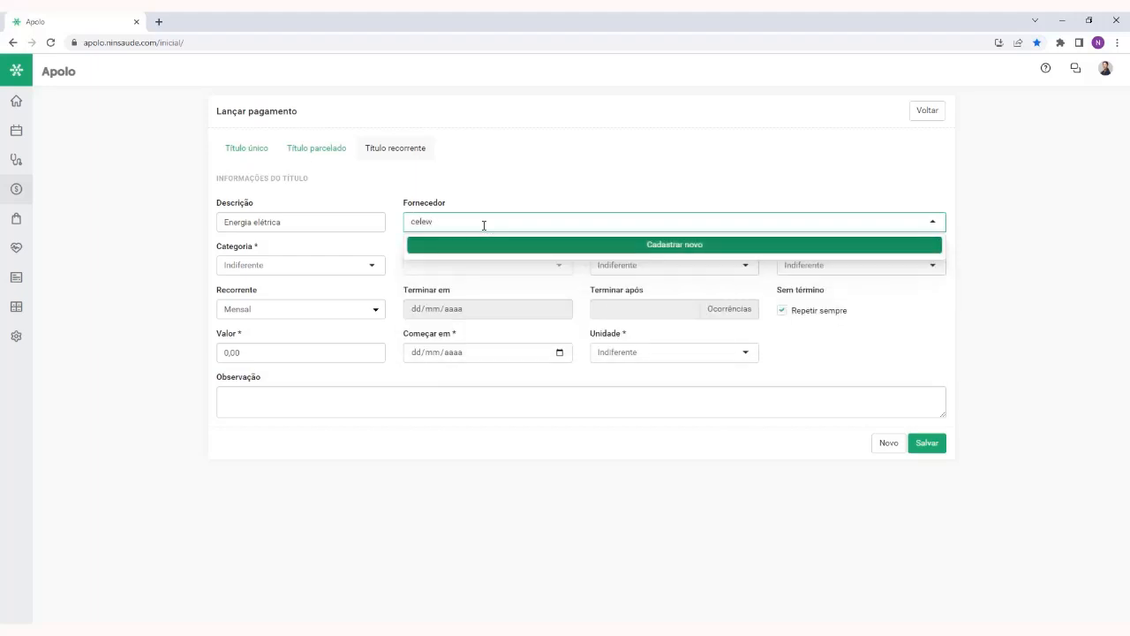
key("BackSpace")
type("sc")
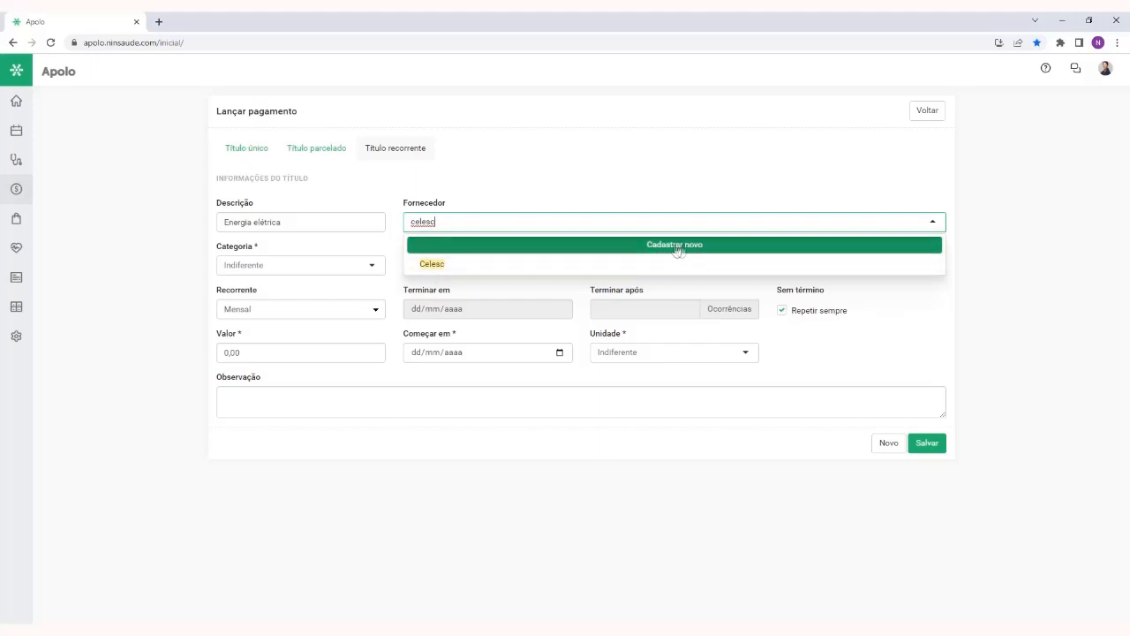
left_click(460, 267)
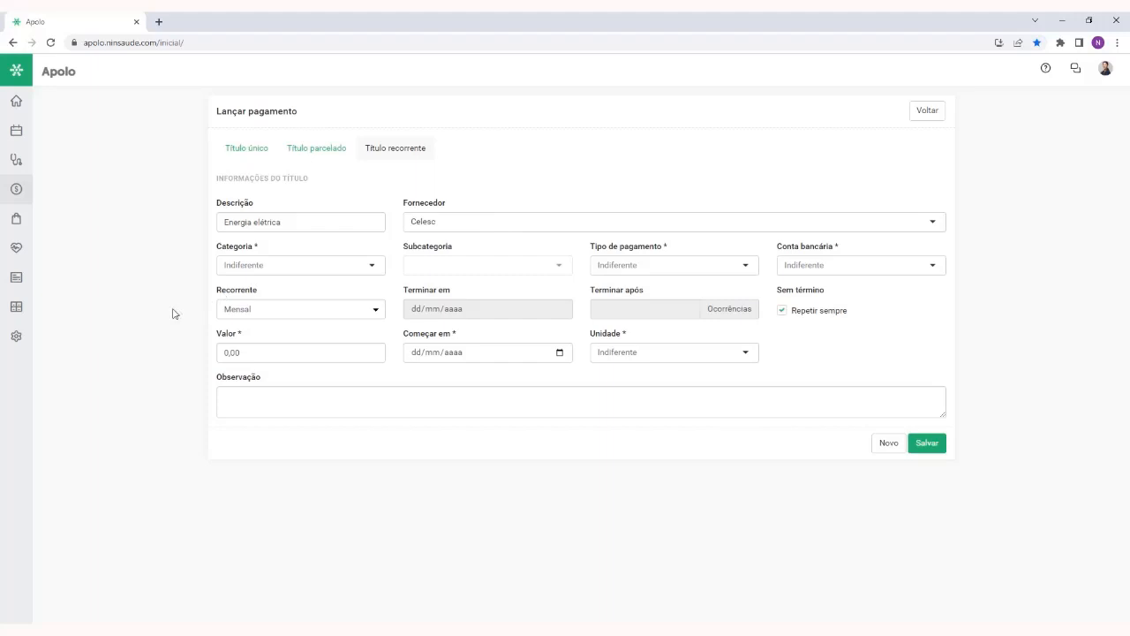
Set the recurring payment's Categoria to conta de energia, leaving the Subcategoria blank
left_click(17, 336)
left_click(289, 268)
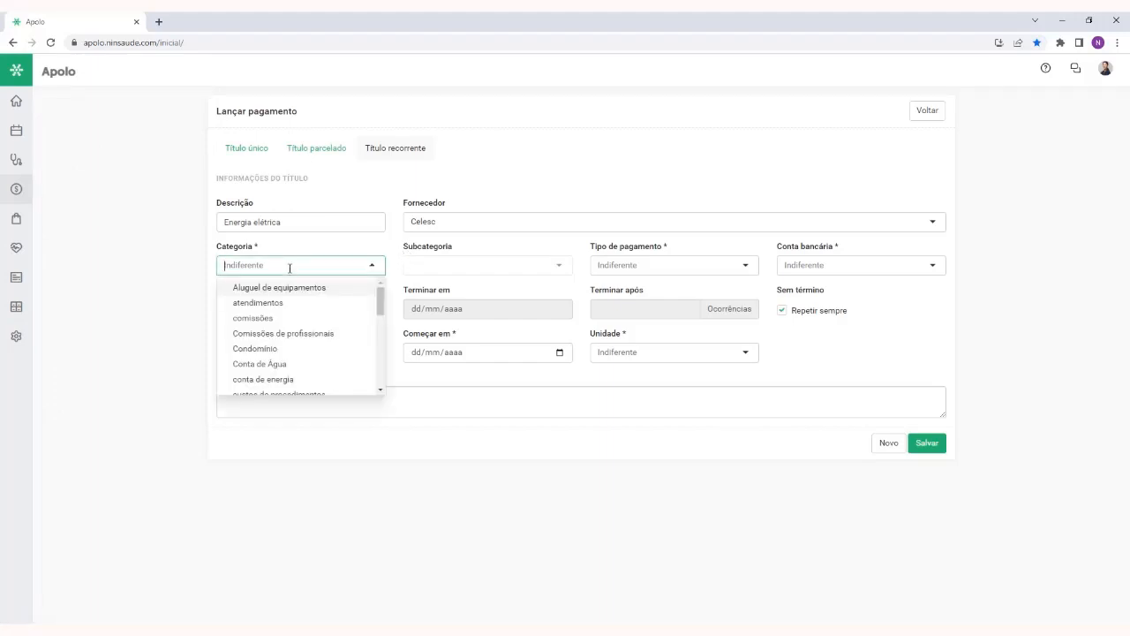
left_click(292, 378)
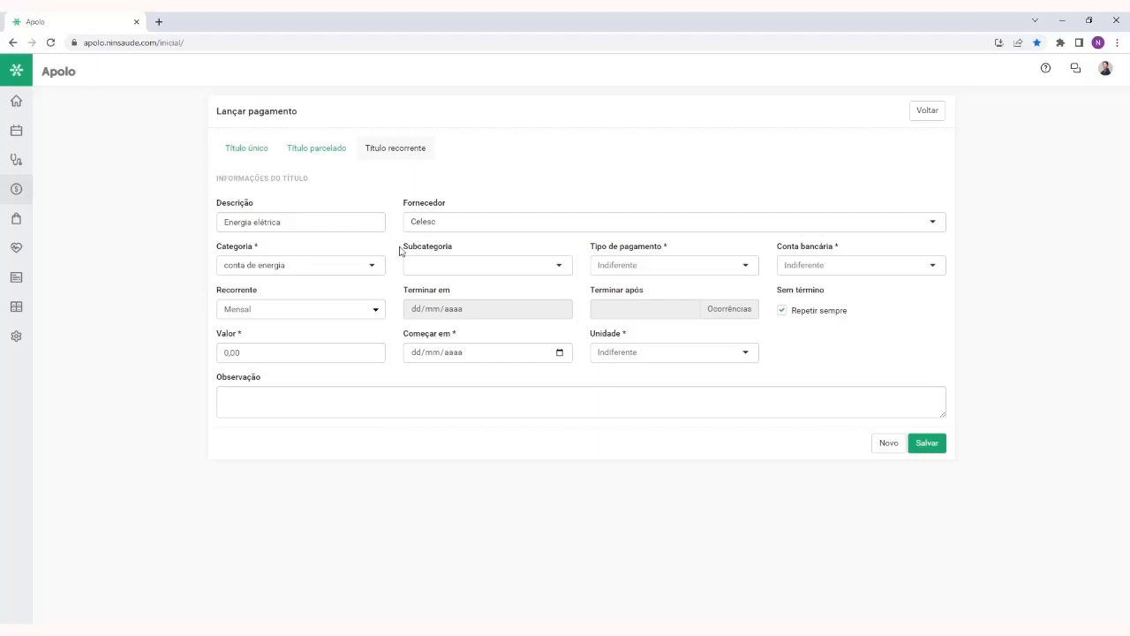
left_click_drag(399, 250, 465, 250)
left_click(466, 267)
Set the Tipo de pagamento to Dinheiro and the Conta bancária to Banco do Brasil
left_click(661, 268)
type("dinhe")
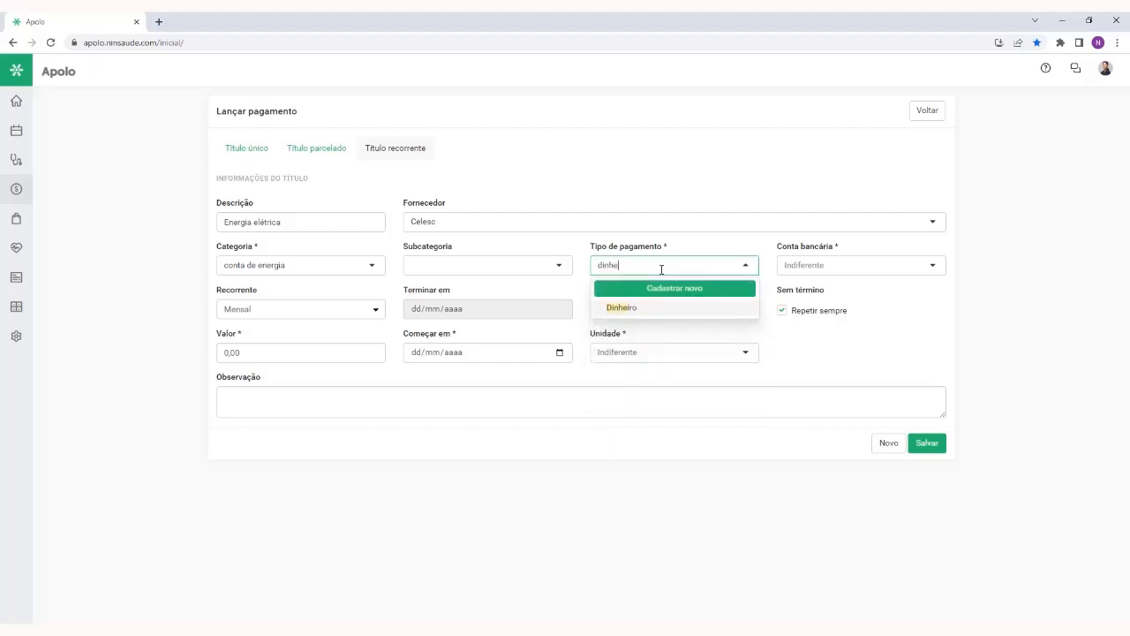
left_click(668, 307)
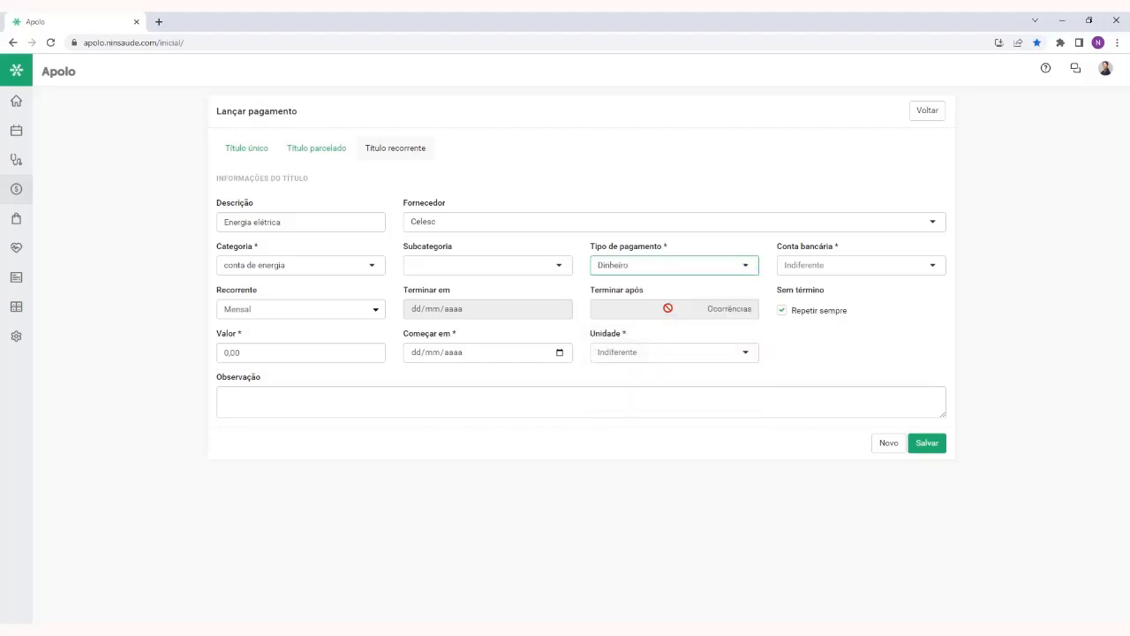
left_click(848, 267)
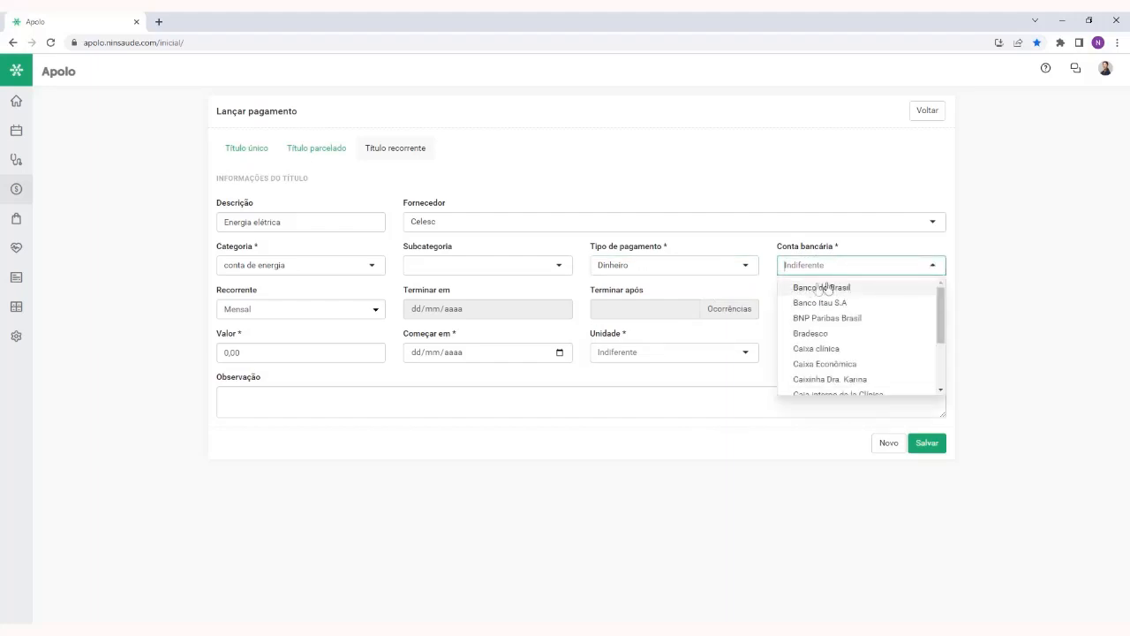
left_click(824, 288)
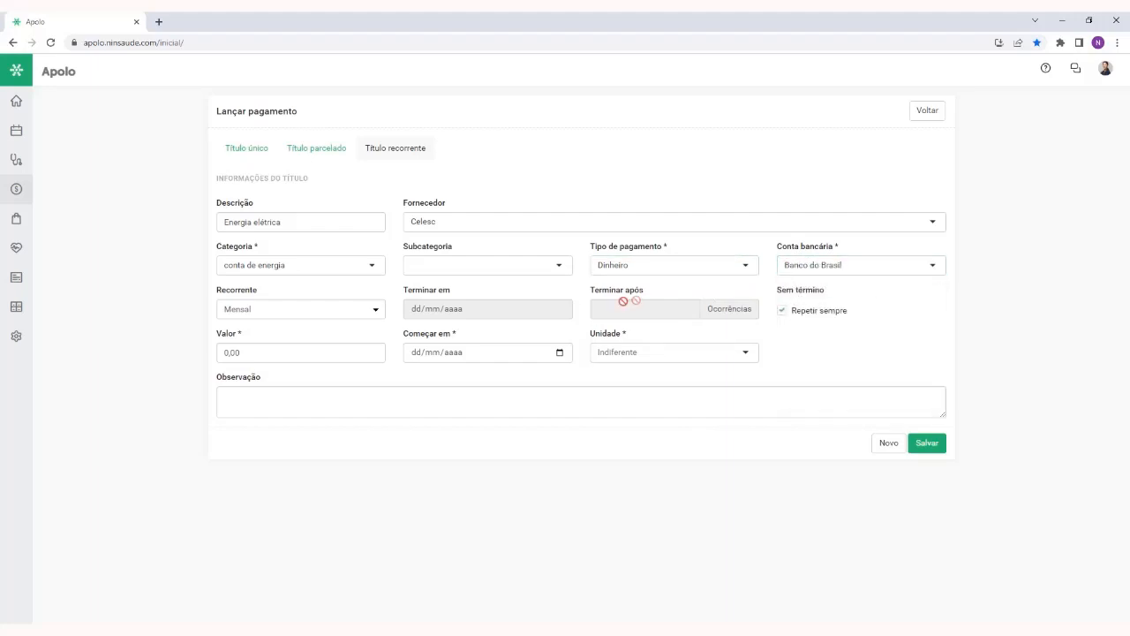
Look through the Recorrente frequency options and choose Mensal for the payment
double_click(246, 292)
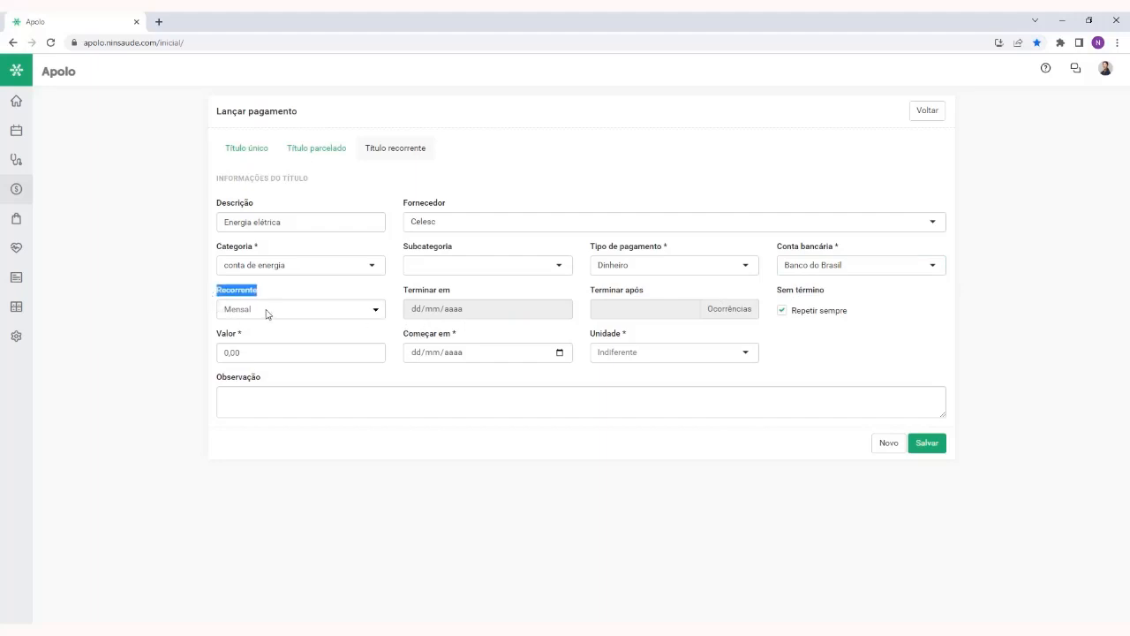
left_click(269, 311)
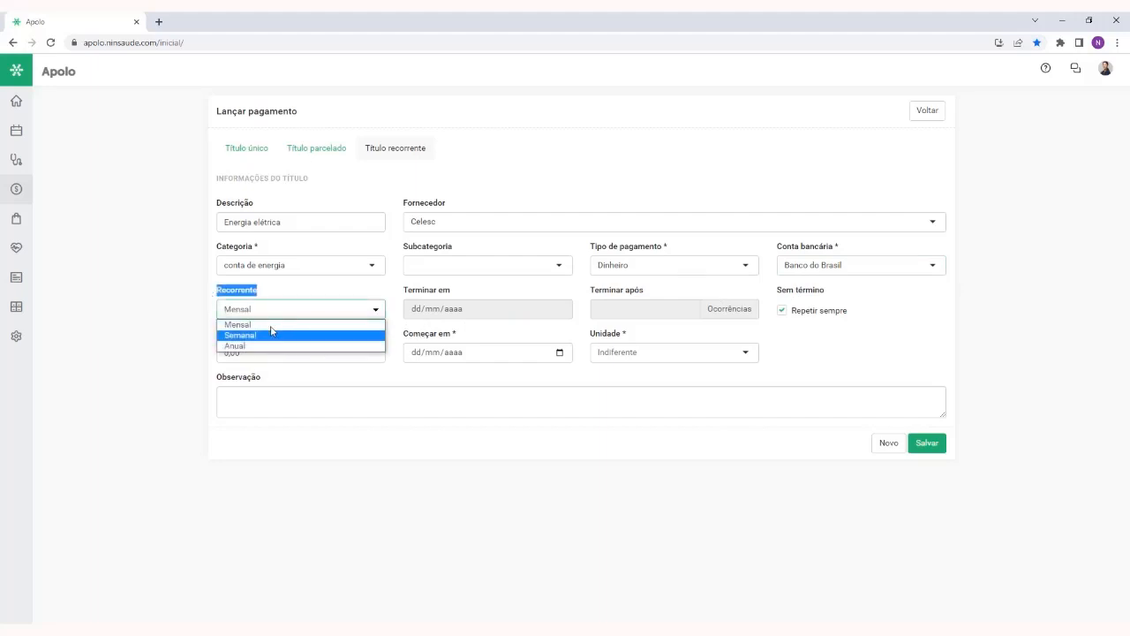
left_click(285, 308)
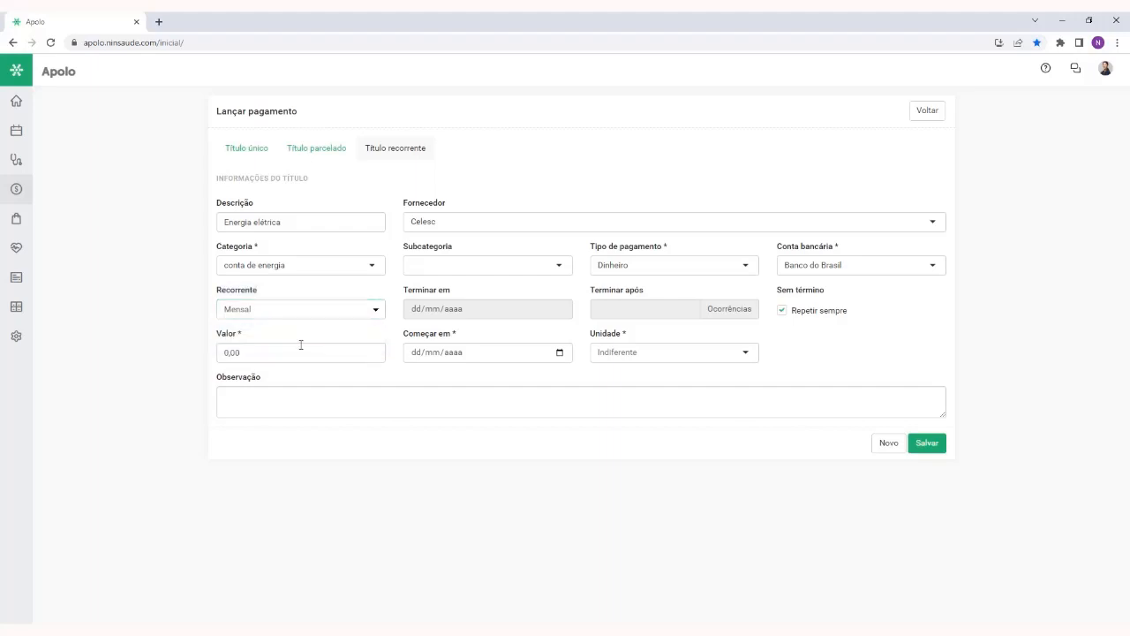
left_click(301, 314)
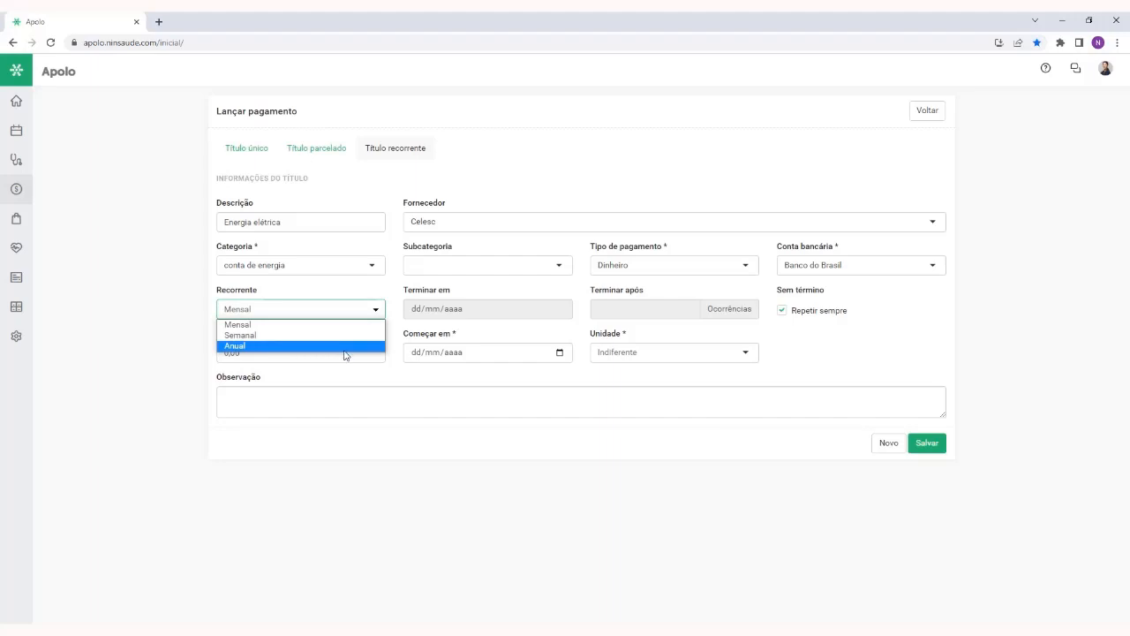
left_click(256, 326)
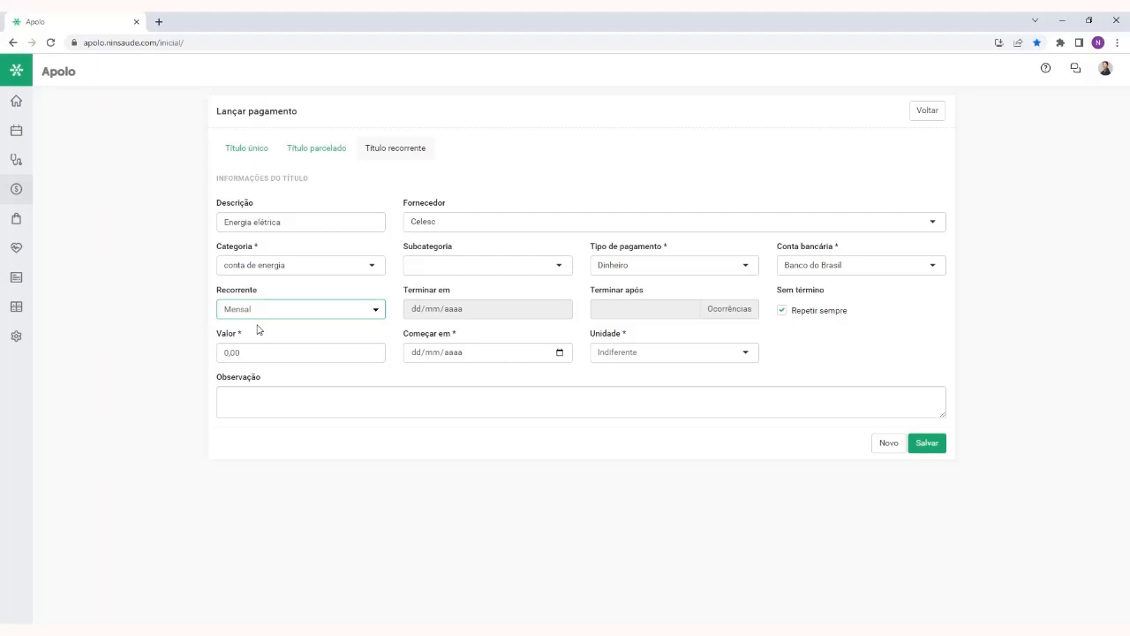
left_click(357, 333)
Try ending the recurrence after 20 occurrences instead of repeating always, and restore Repetir sempre
left_click_drag(855, 312, 802, 329)
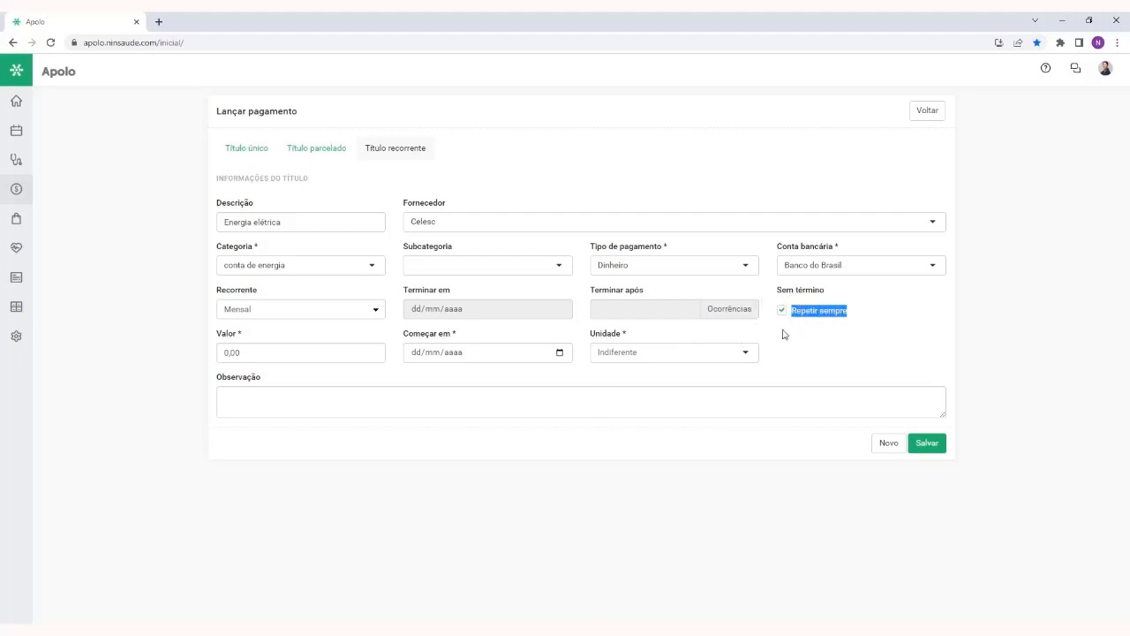
left_click(786, 335)
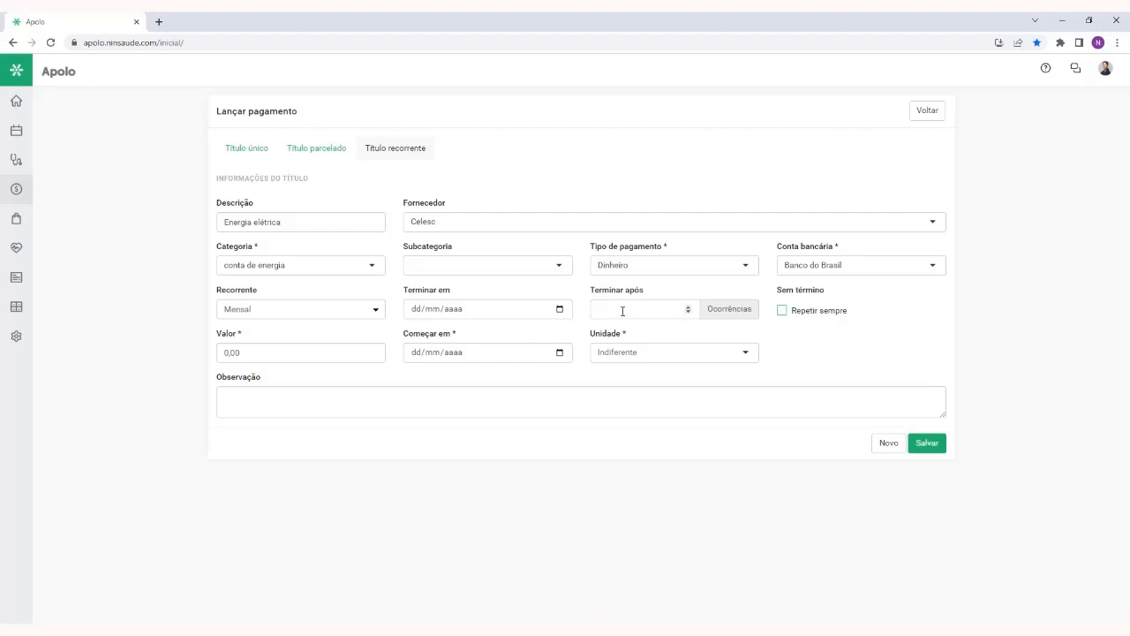
left_click(622, 311)
type("20")
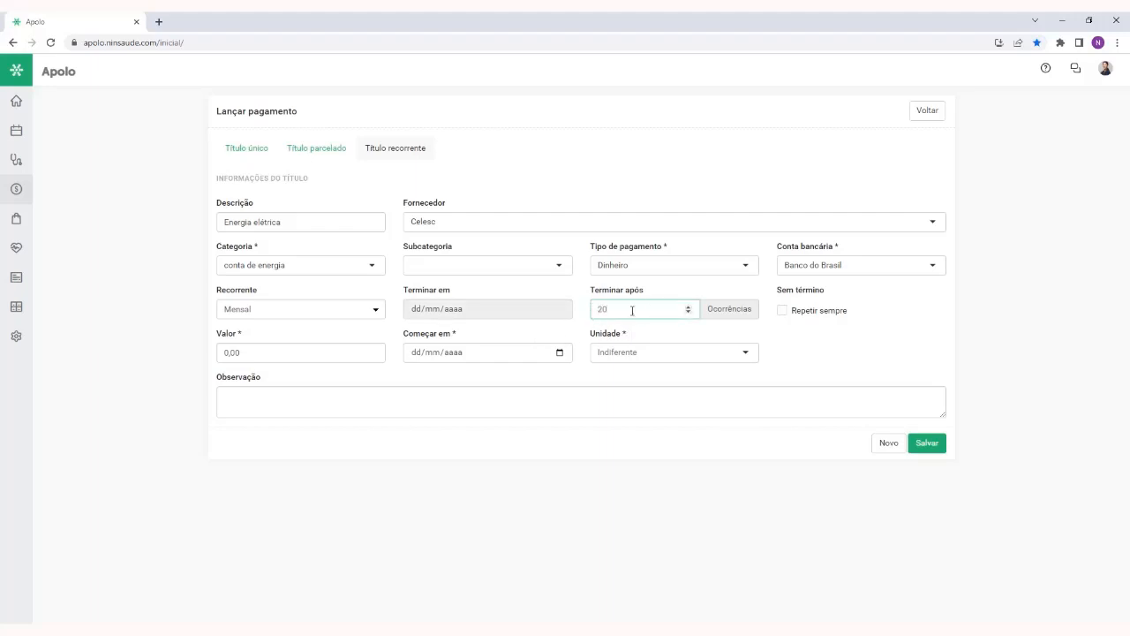
double_click(632, 311)
key("BackSpace")
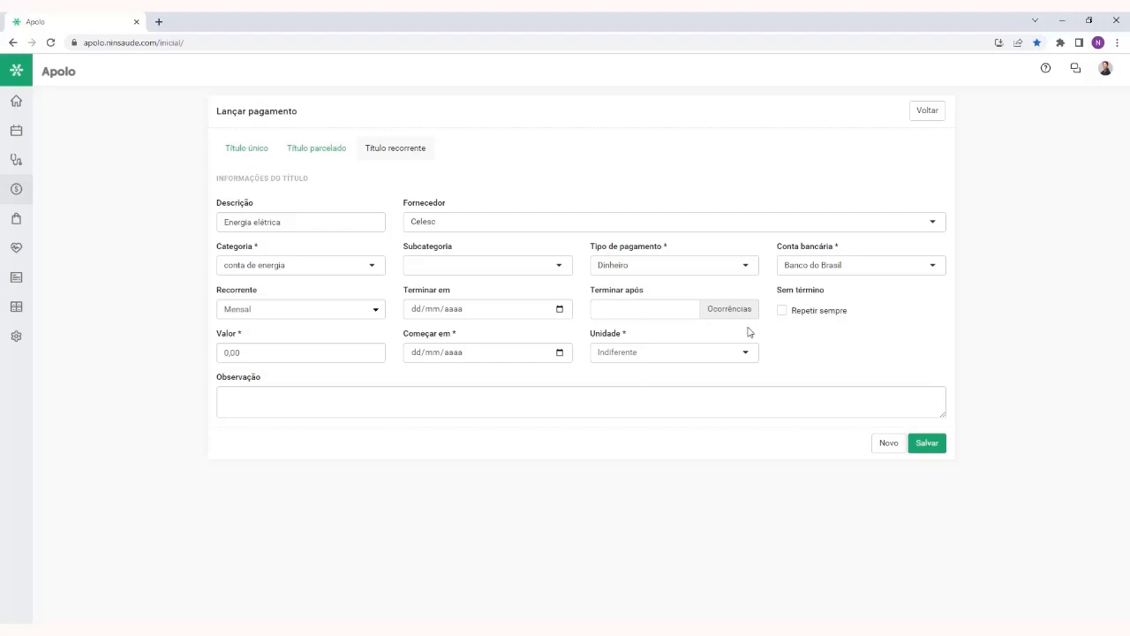
left_click(794, 313)
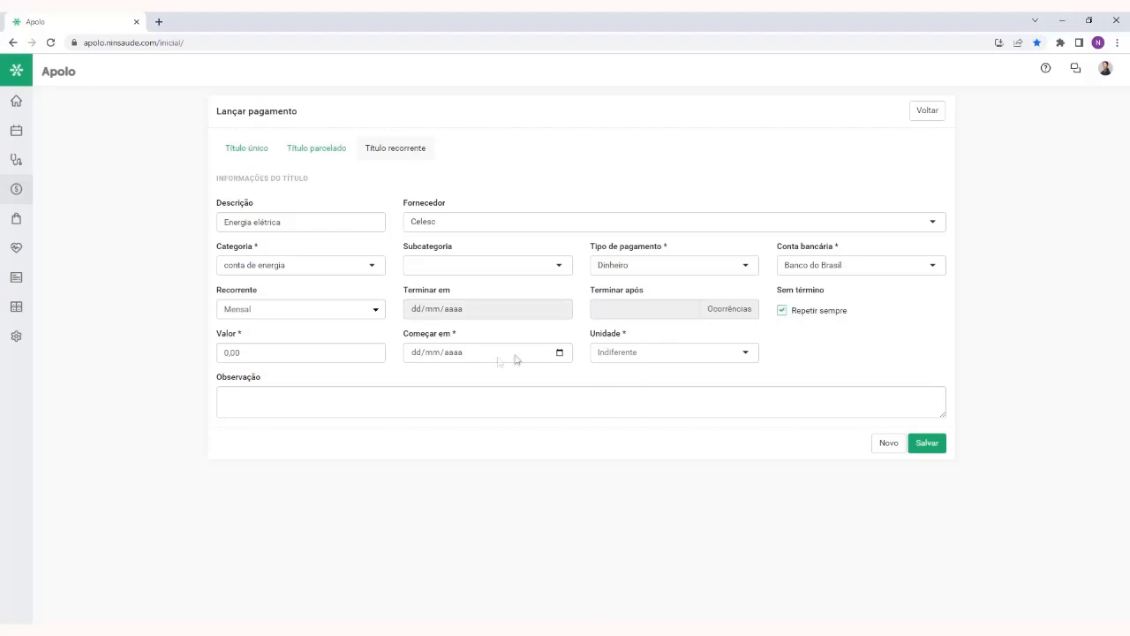
left_click(257, 357)
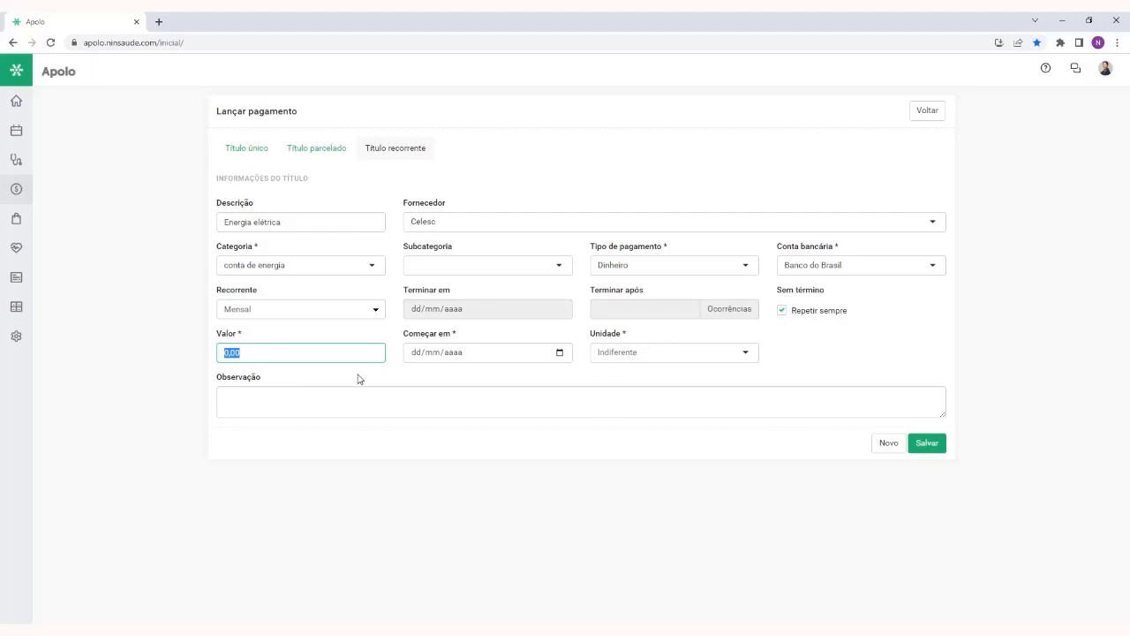
left_click(293, 371)
left_click(254, 352)
double_click(249, 352)
triple_click(252, 336)
left_click(312, 370)
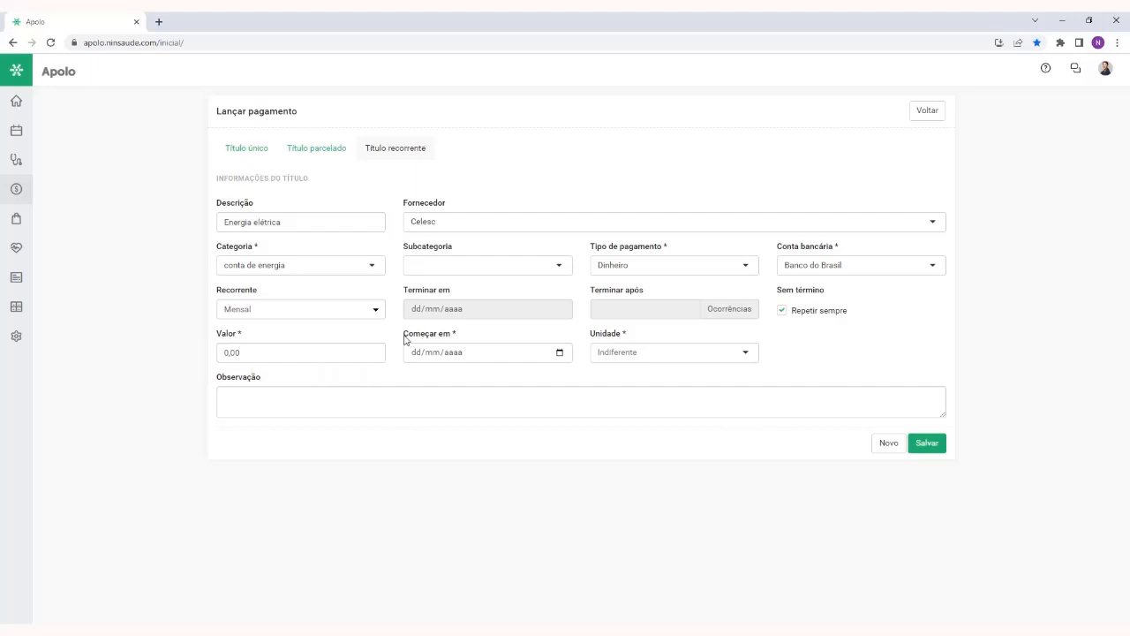
Set the recurring payment's start date (Começar em) to 15/07/2023 and its Unidade to Matriz
left_click_drag(406, 336, 471, 336)
left_click(470, 337)
left_click(415, 352)
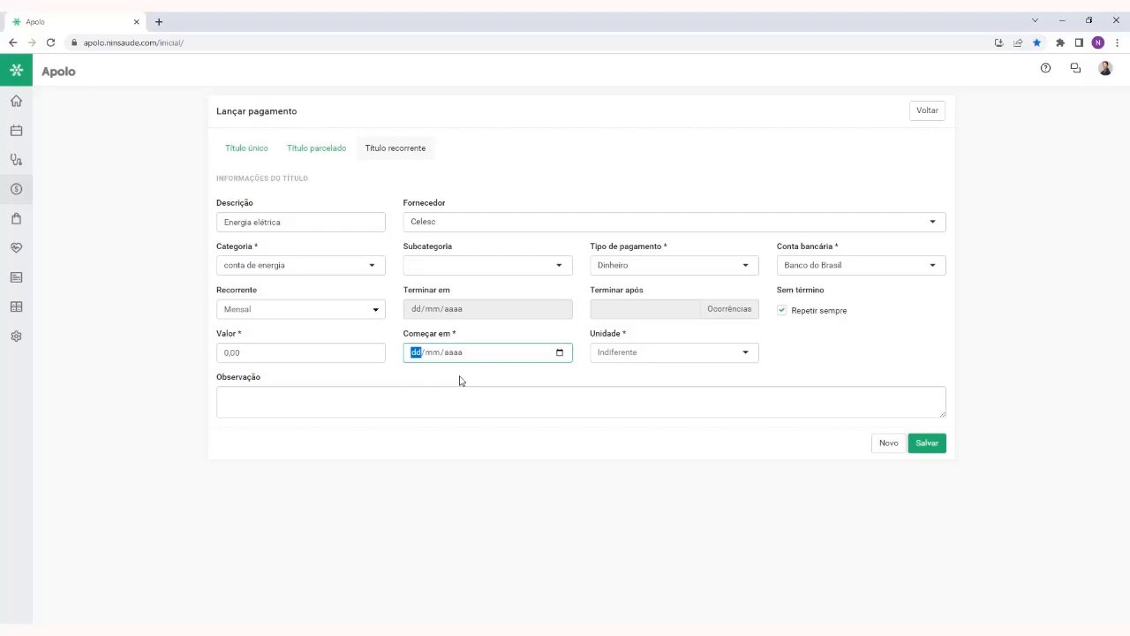
type("15/07/2023")
left_click(664, 352)
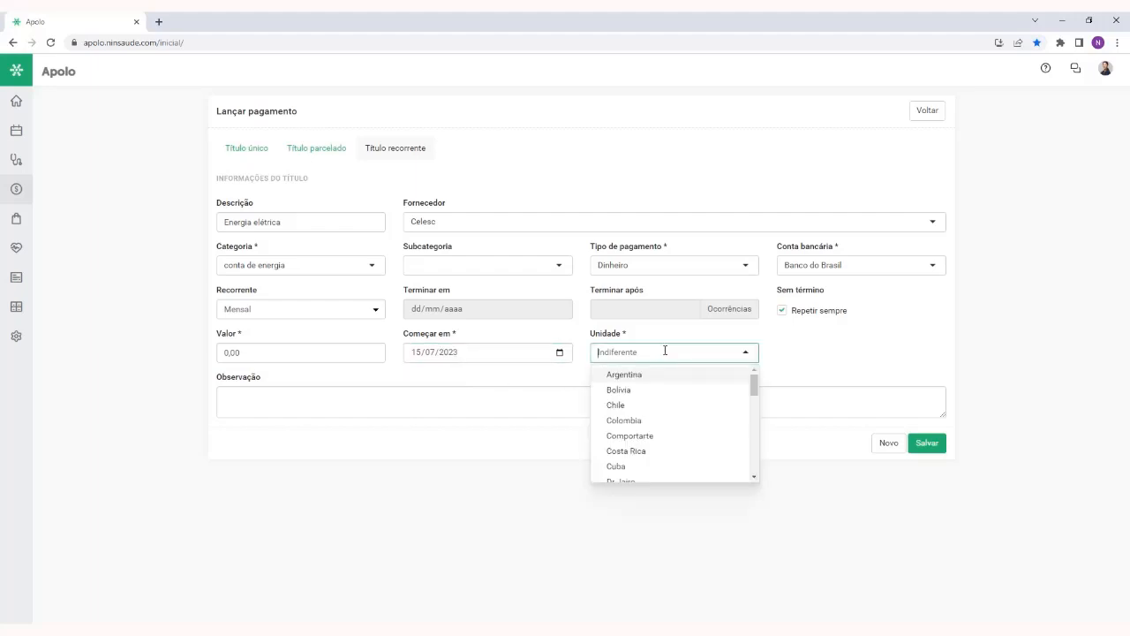
type("matr")
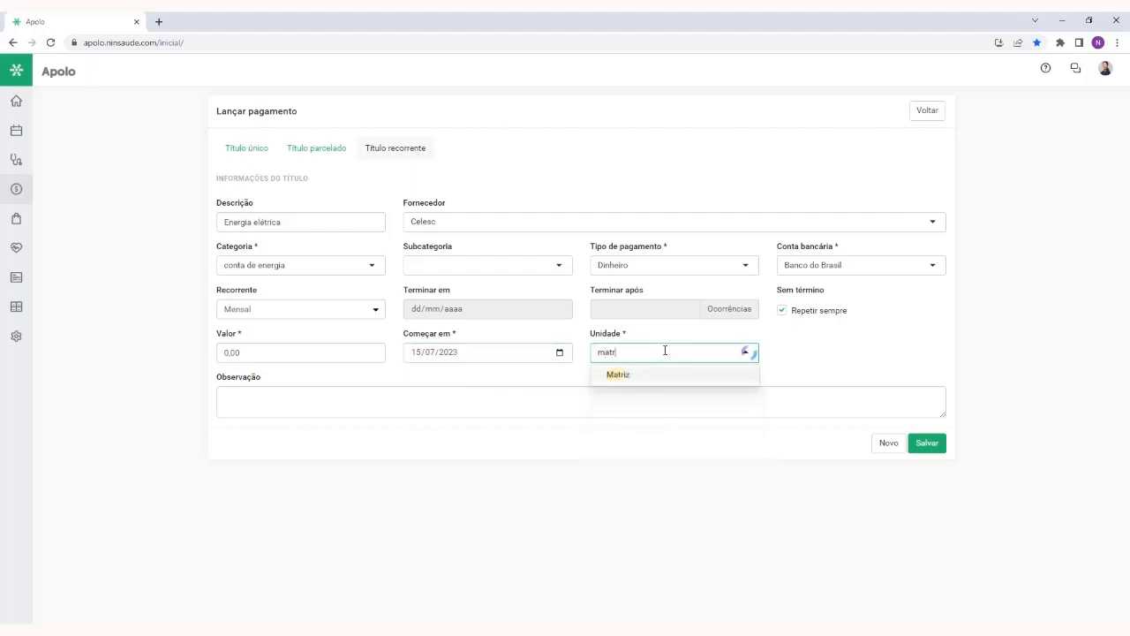
left_click(679, 375)
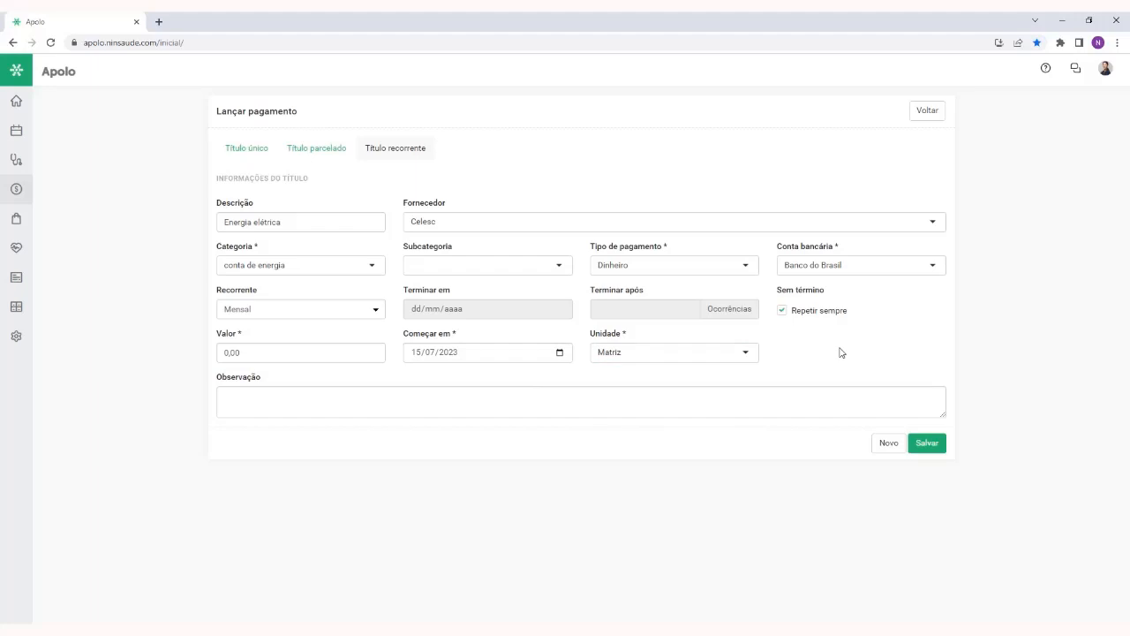
Save the recurring payment and return to a refreshed Recebimentos e pagamentos list in Títulos
left_click(933, 446)
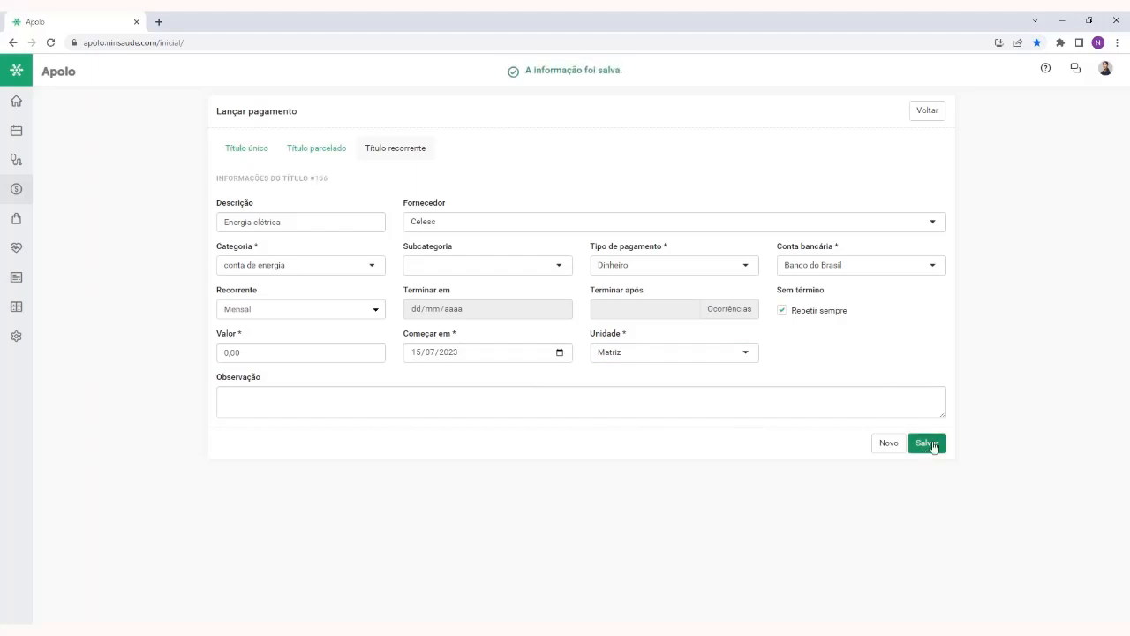
left_click(927, 110)
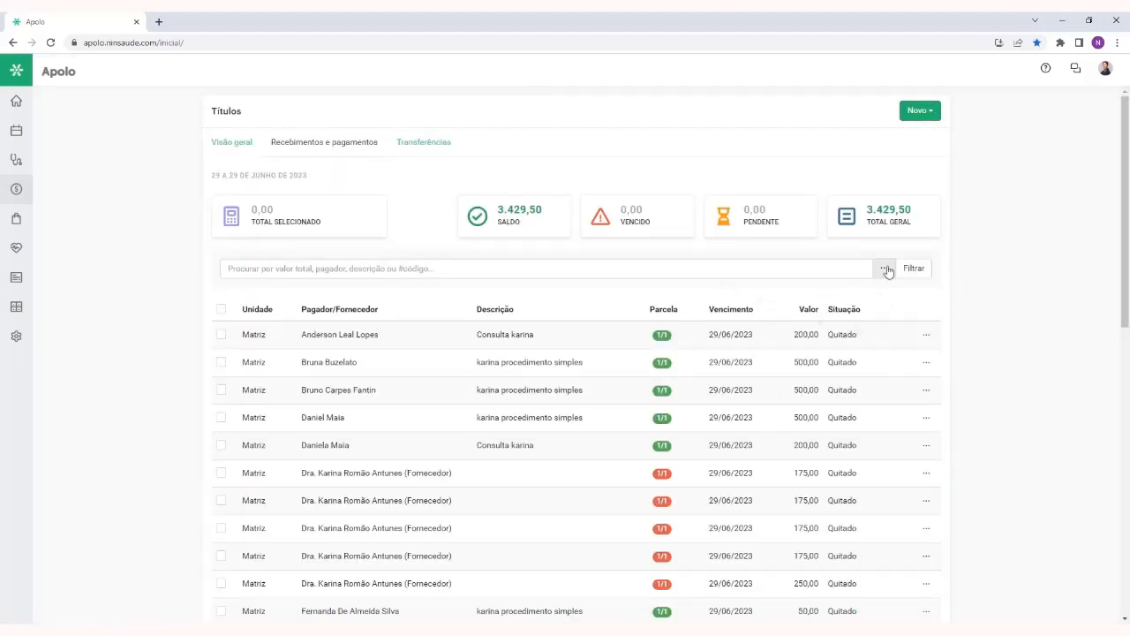
right_click(961, 292)
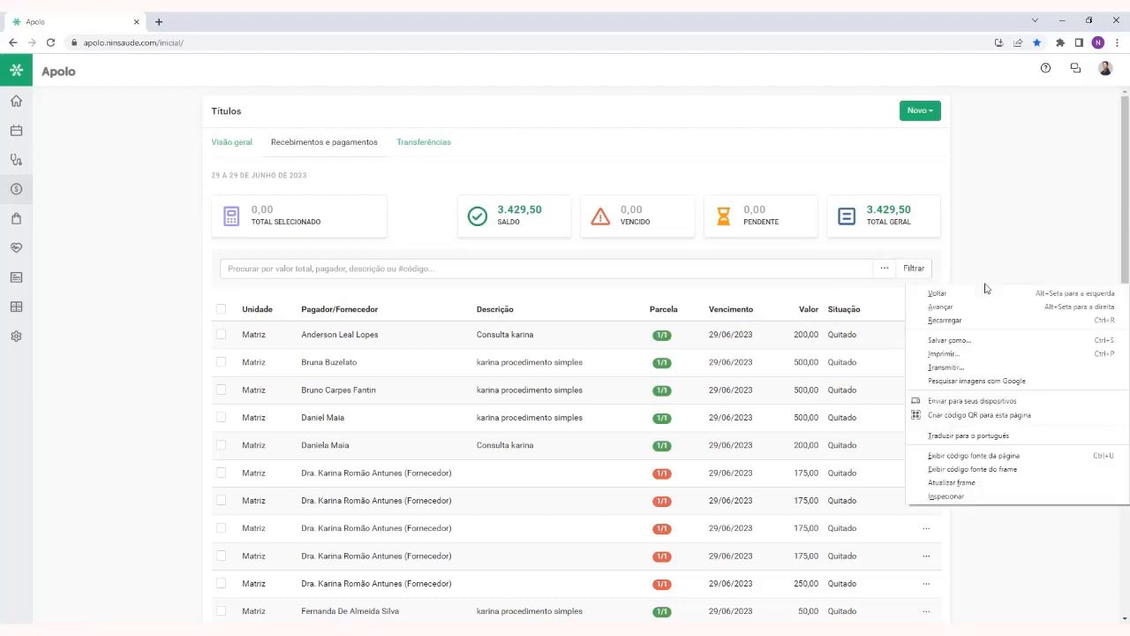
left_click(952, 482)
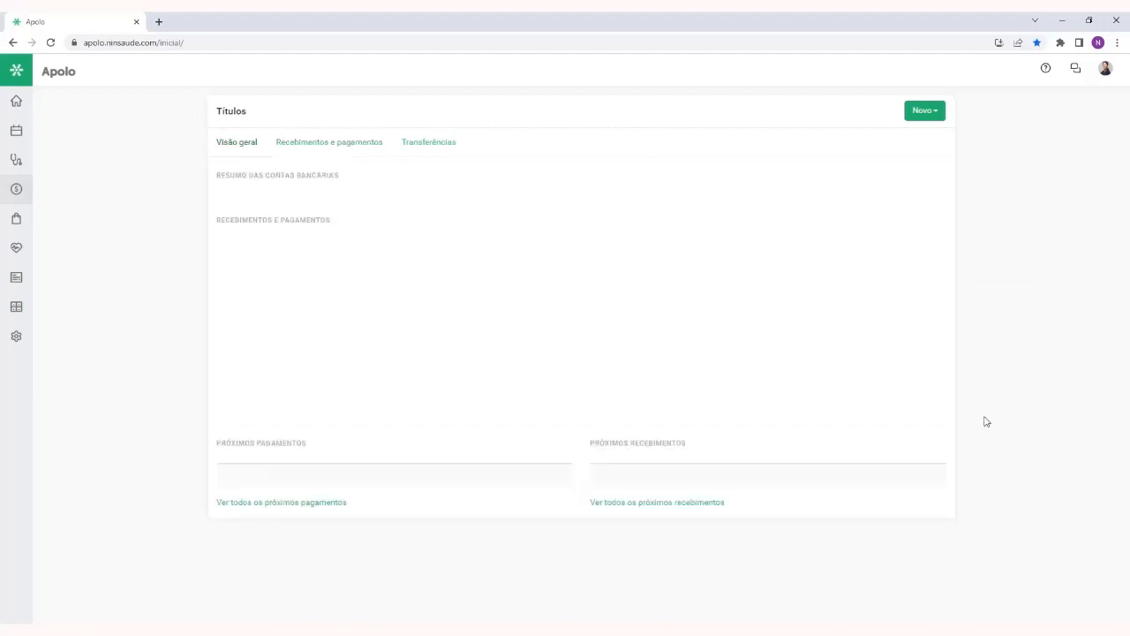
left_click(349, 139)
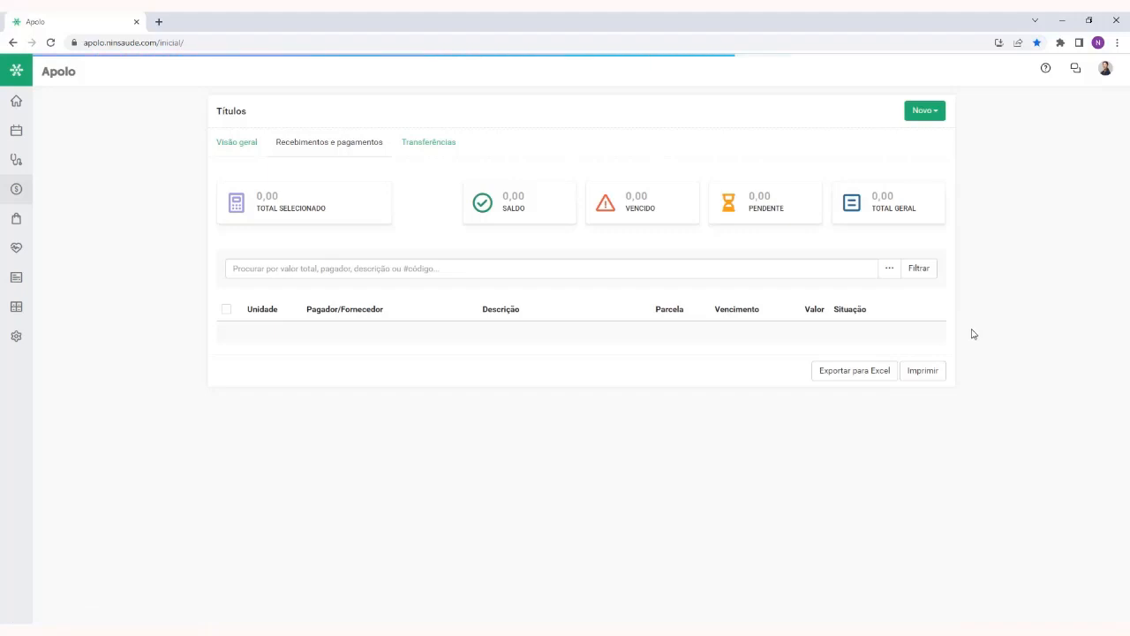
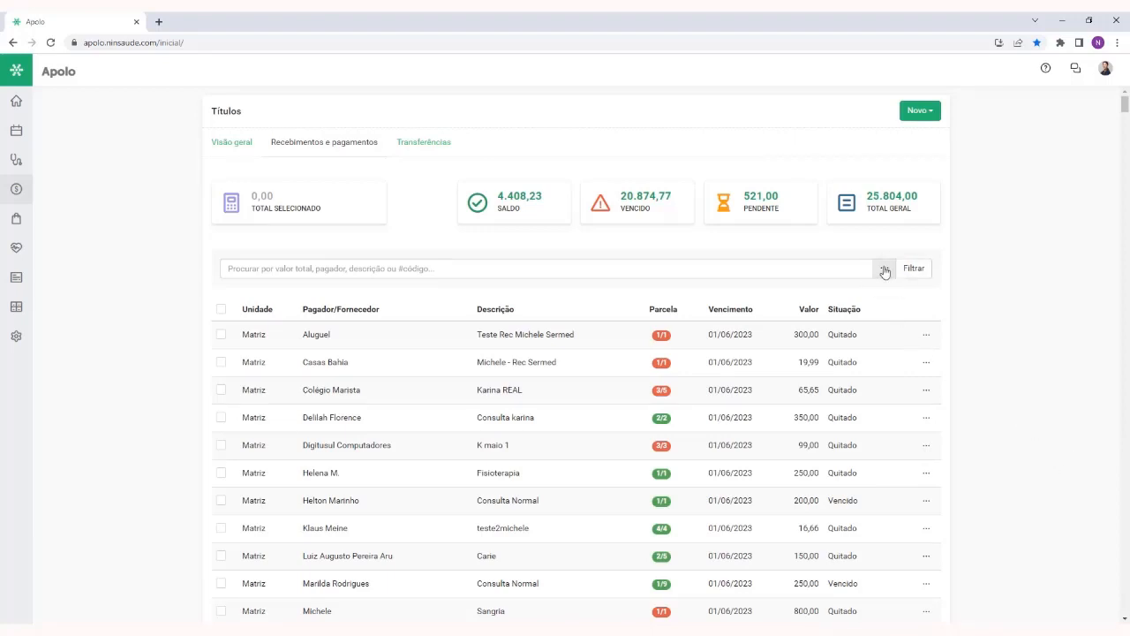
Open the additional title filters and restrict them to type Pagamento by Data de vencimento
left_click(880, 269)
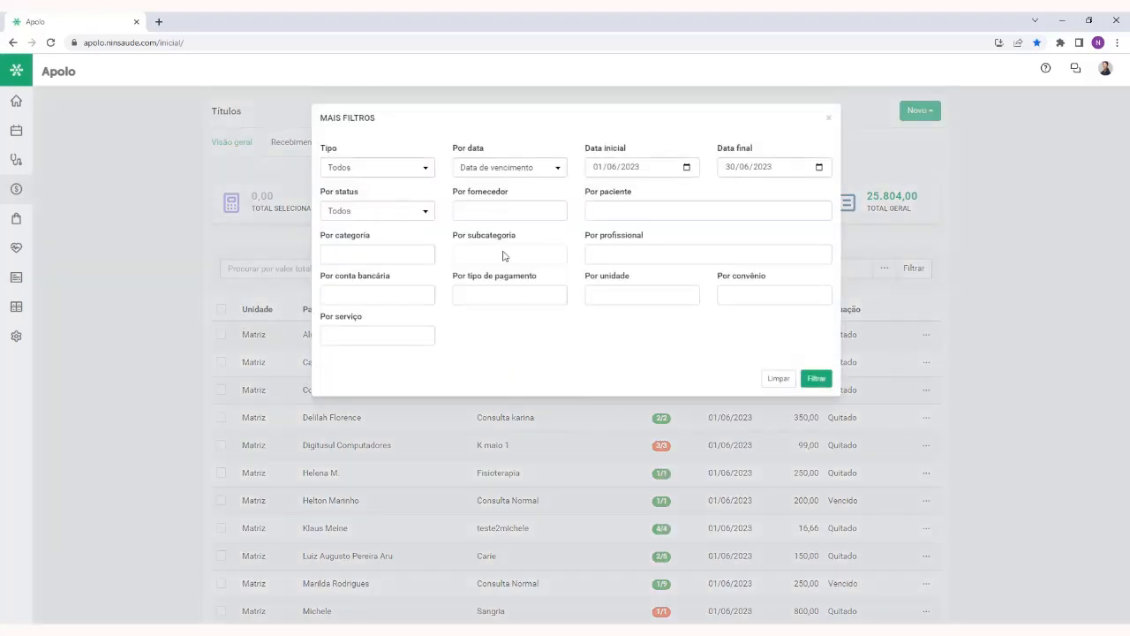
left_click(382, 171)
left_click(384, 201)
left_click(500, 169)
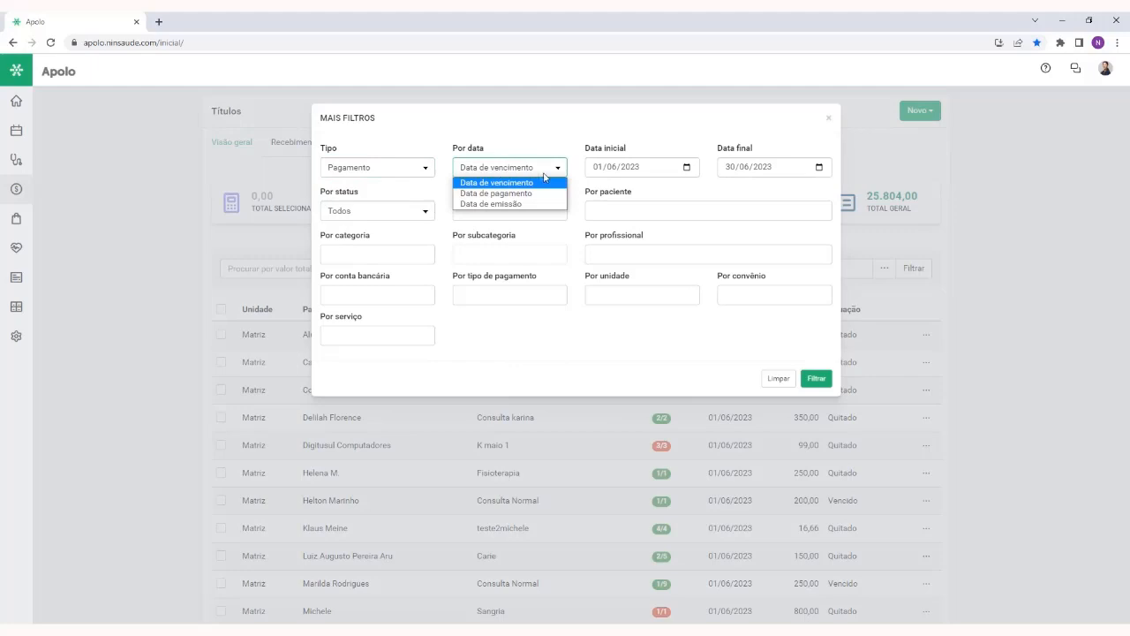
left_click(521, 180)
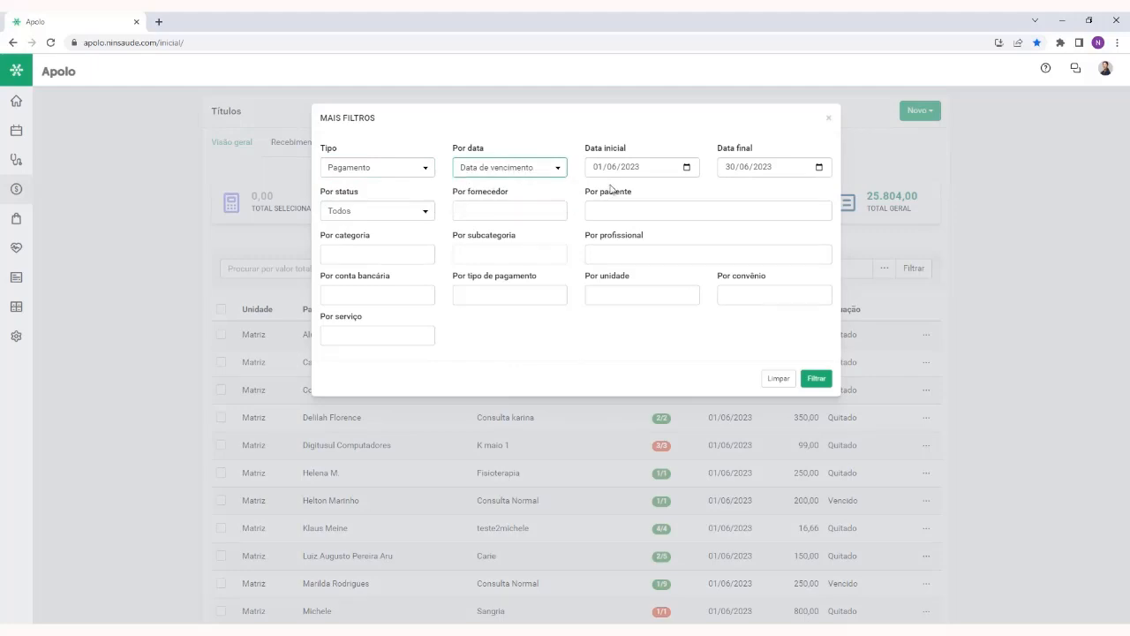
Set both Data inicial and Data final of the filter to 15/07/2023
left_click(597, 167)
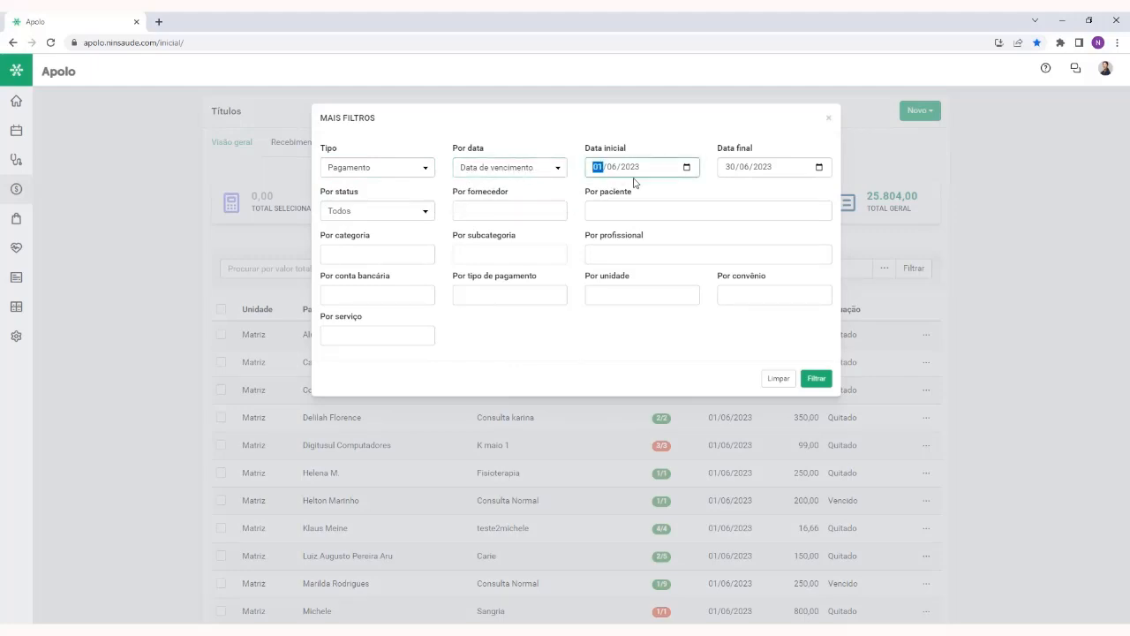
type("1507")
left_click(724, 167)
type("1507")
left_click(723, 190)
Choose Celesc as the supplier filter and apply the filters to the titles list
left_click(498, 213)
type("clelesc")
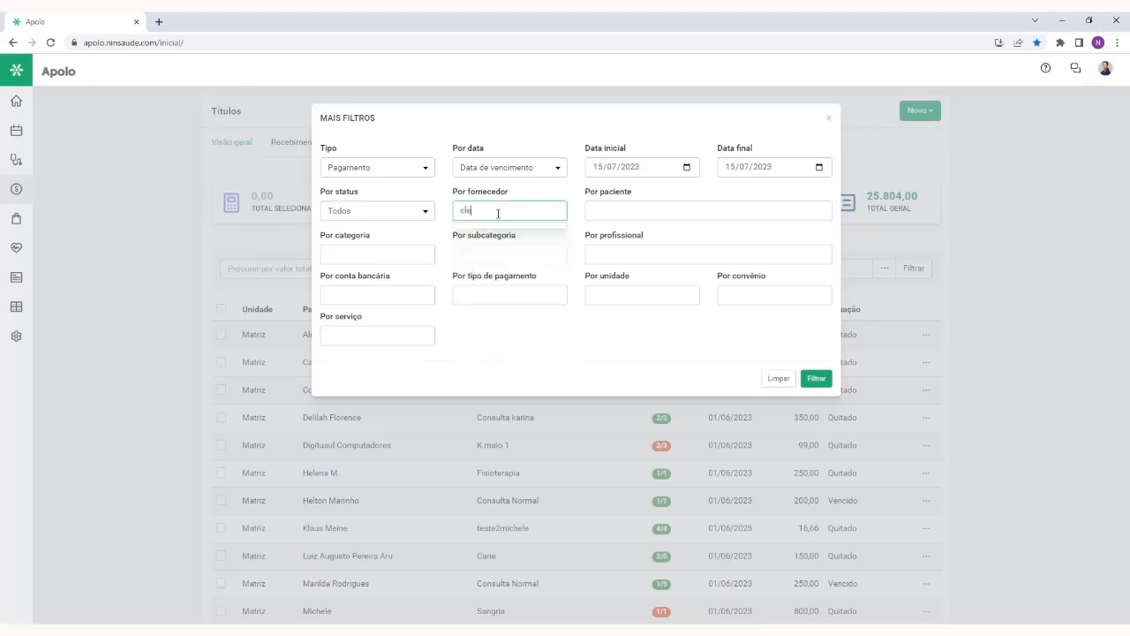
key("BackSpace")
key("BackSpace")
key("BackSpace")
key("BackSpace")
key("BackSpace")
key("BackSpace")
type("elesc")
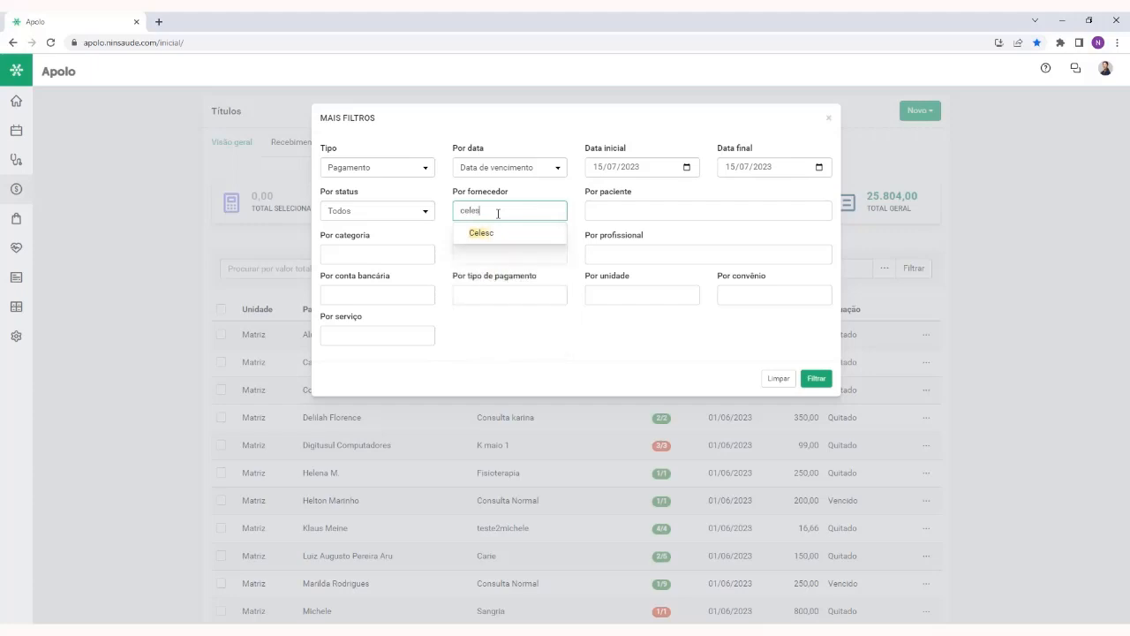
left_click(512, 232)
left_click(816, 379)
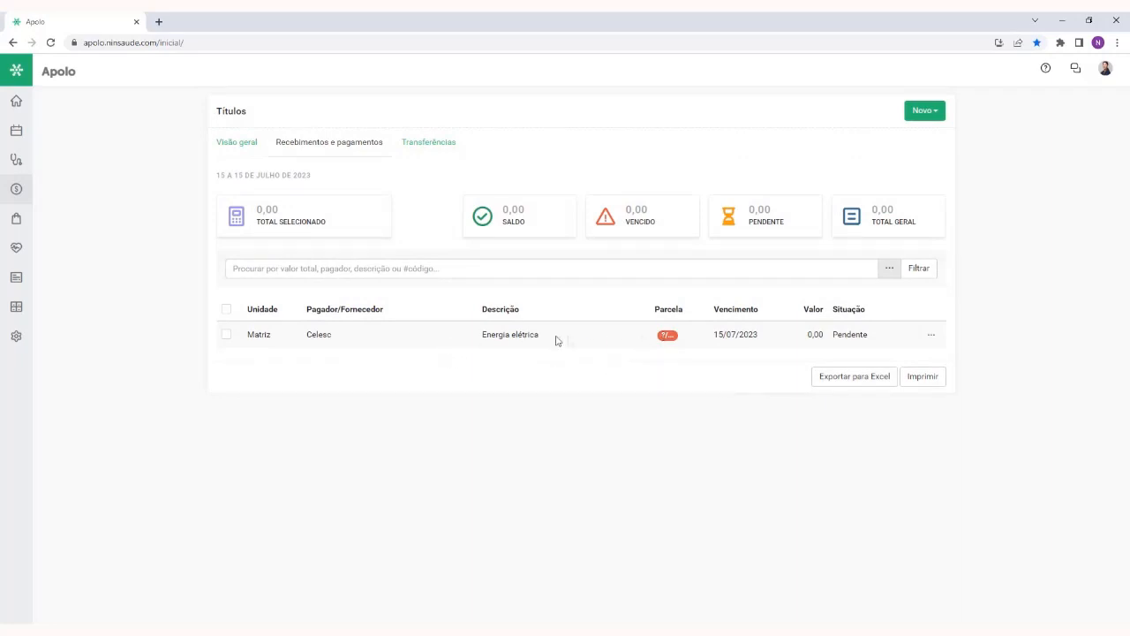
Edit only the Celesc Energia elétrica title, not its recurrence, and set its Valor to 250,00
left_click(929, 337)
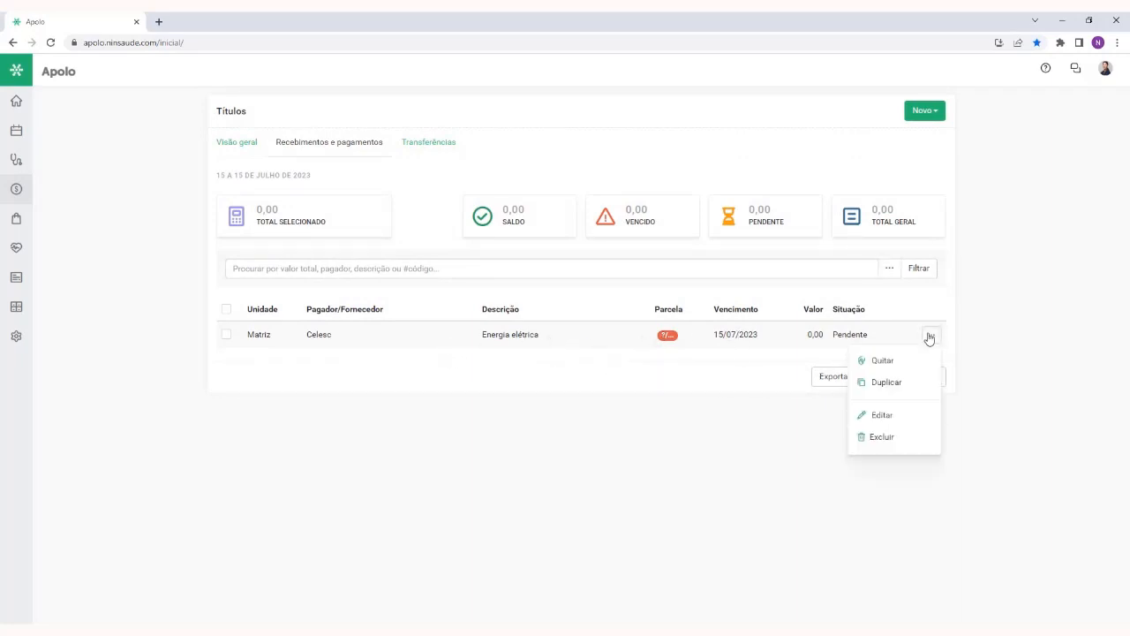
left_click(910, 423)
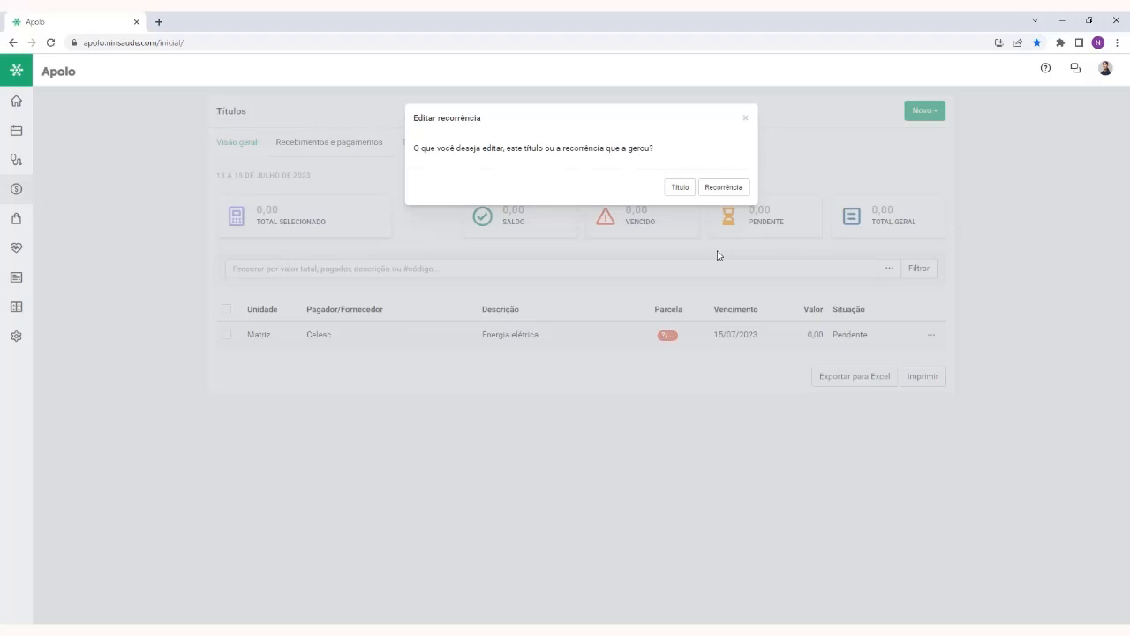
left_click(677, 189)
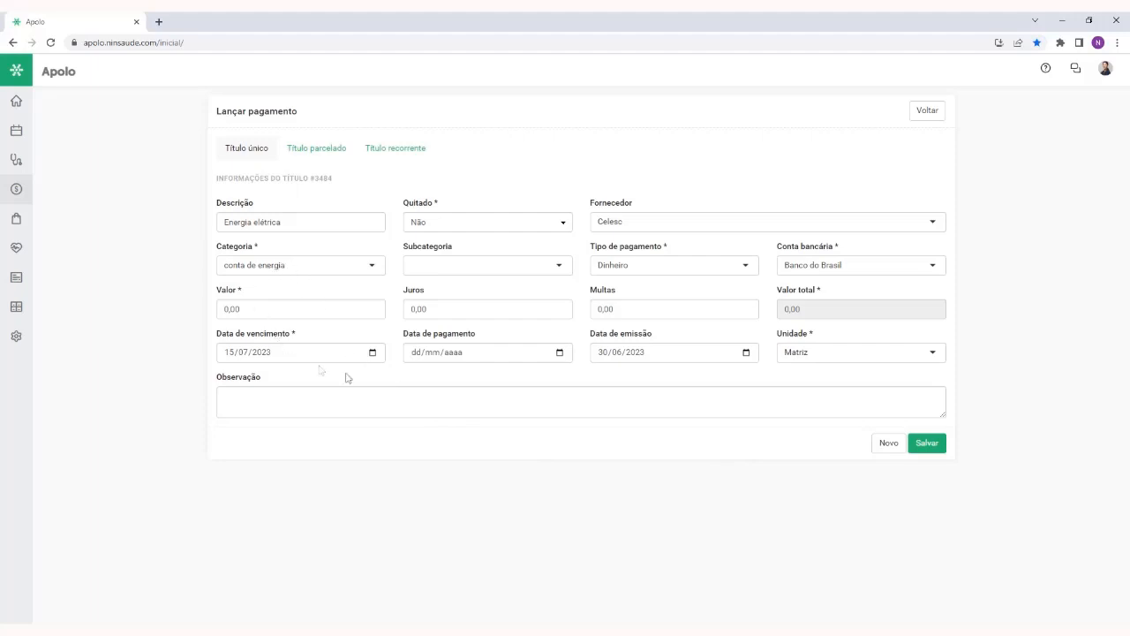
left_click(280, 308)
type("2,500")
left_click(298, 296)
Try marking the payment as settled with Quitado set to Sim, and restore it to Não
triple_click(420, 208)
left_click(447, 228)
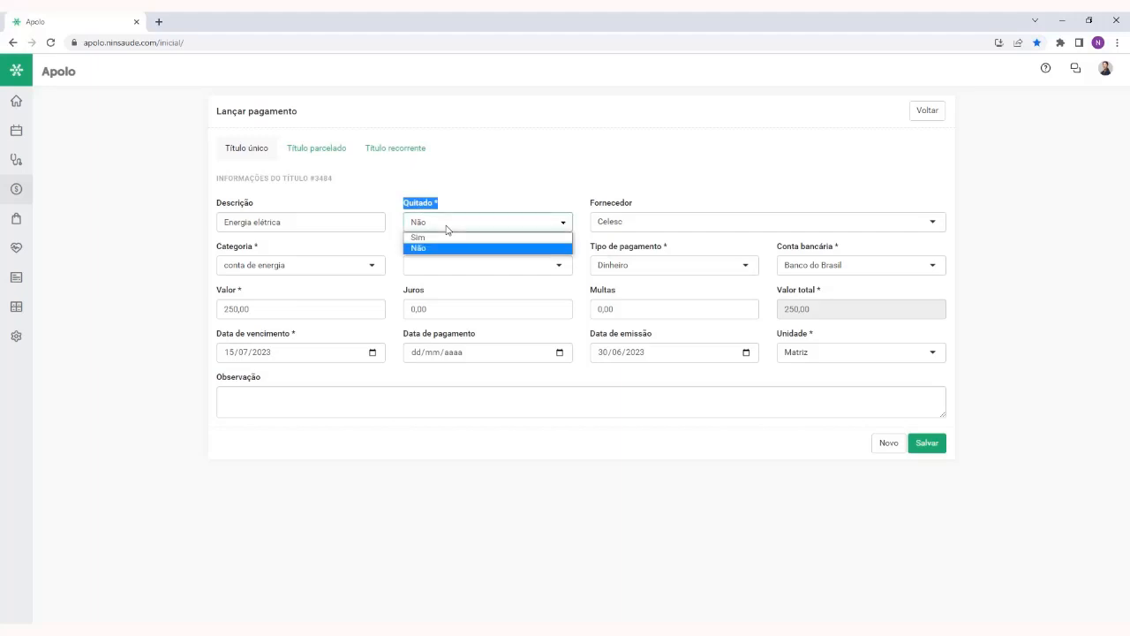
left_click(446, 238)
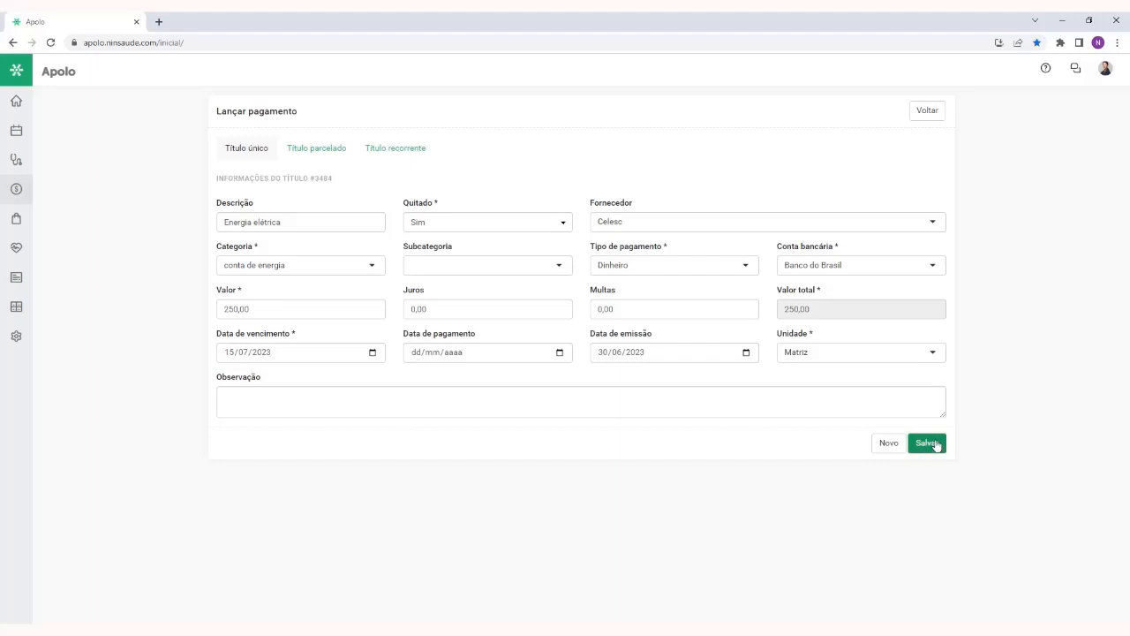
left_click(457, 222)
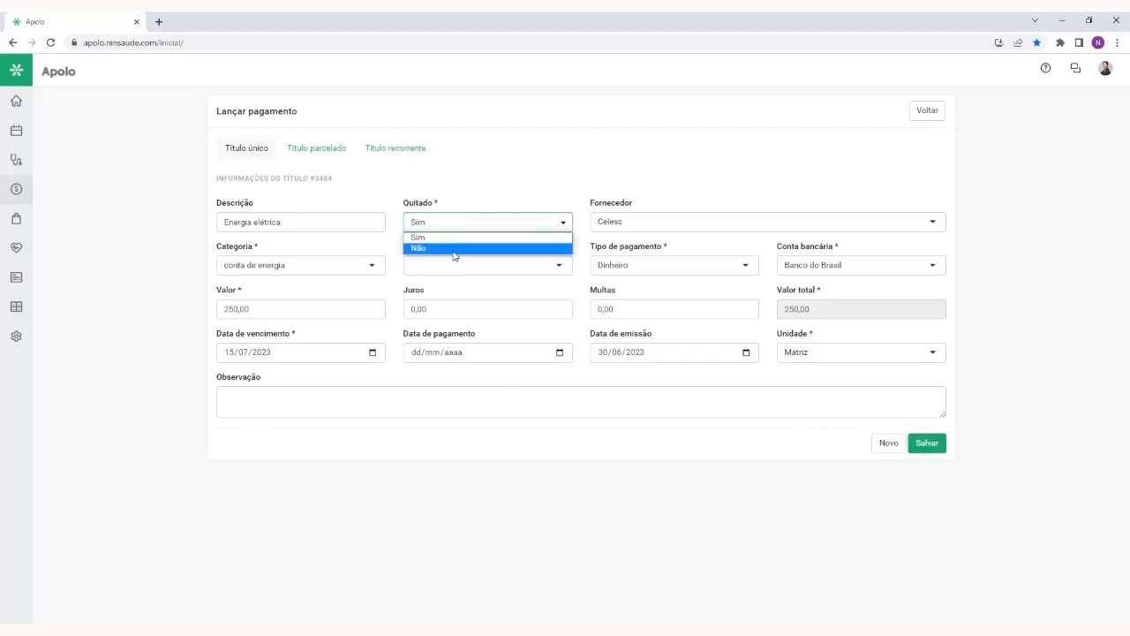
left_click(455, 248)
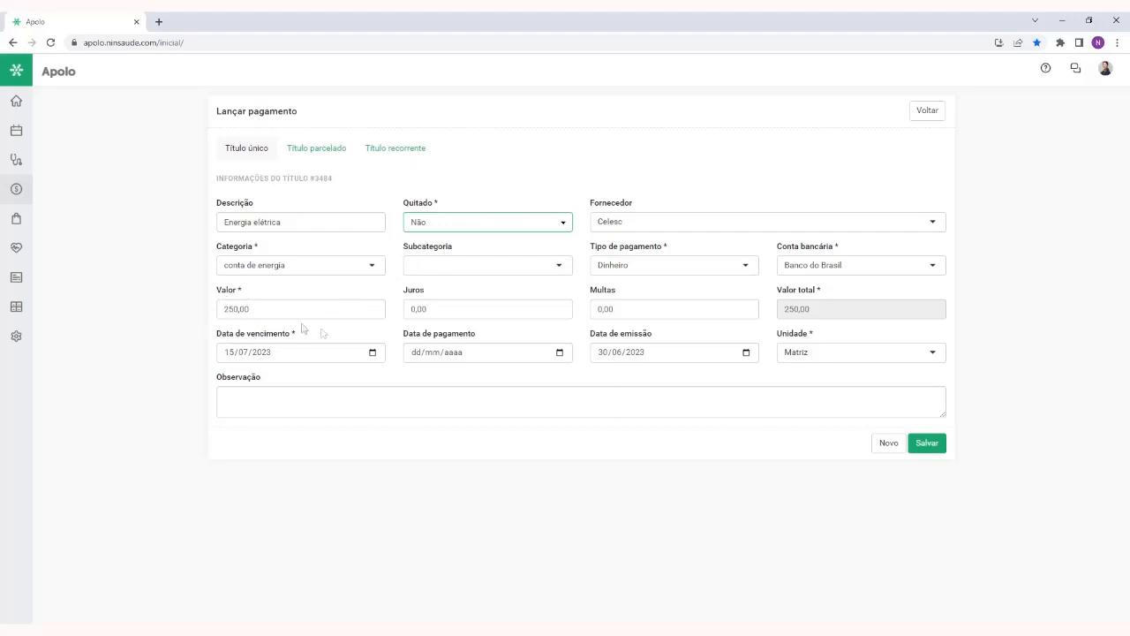
Save the edited payment and settle the Celesc title with Quitar from the titles list
left_click(923, 444)
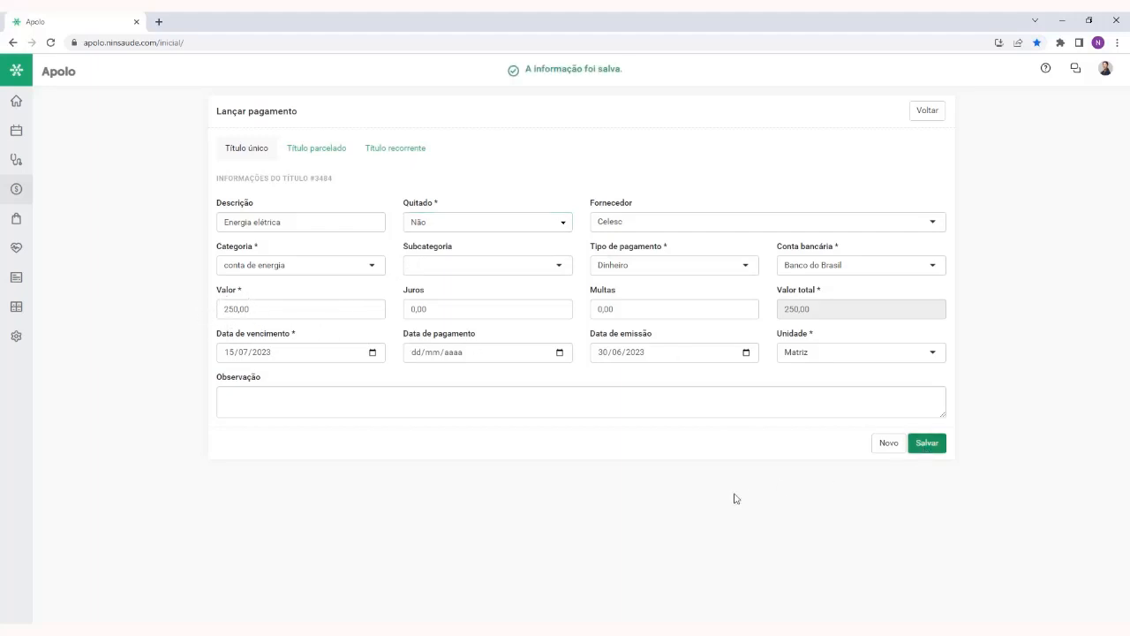
left_click(925, 113)
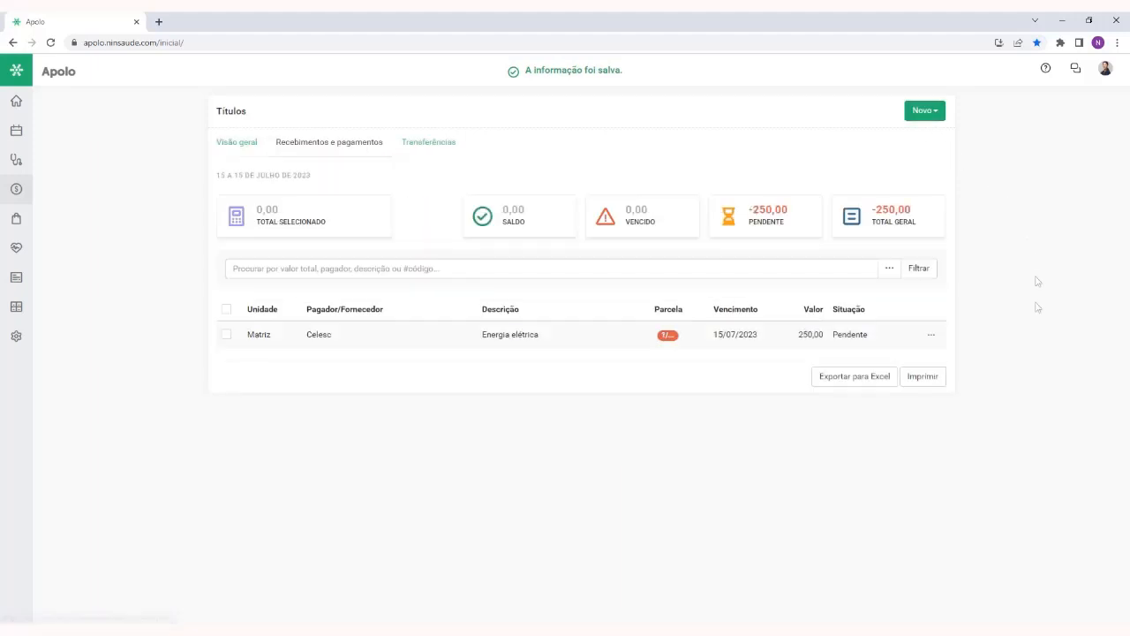
left_click(928, 336)
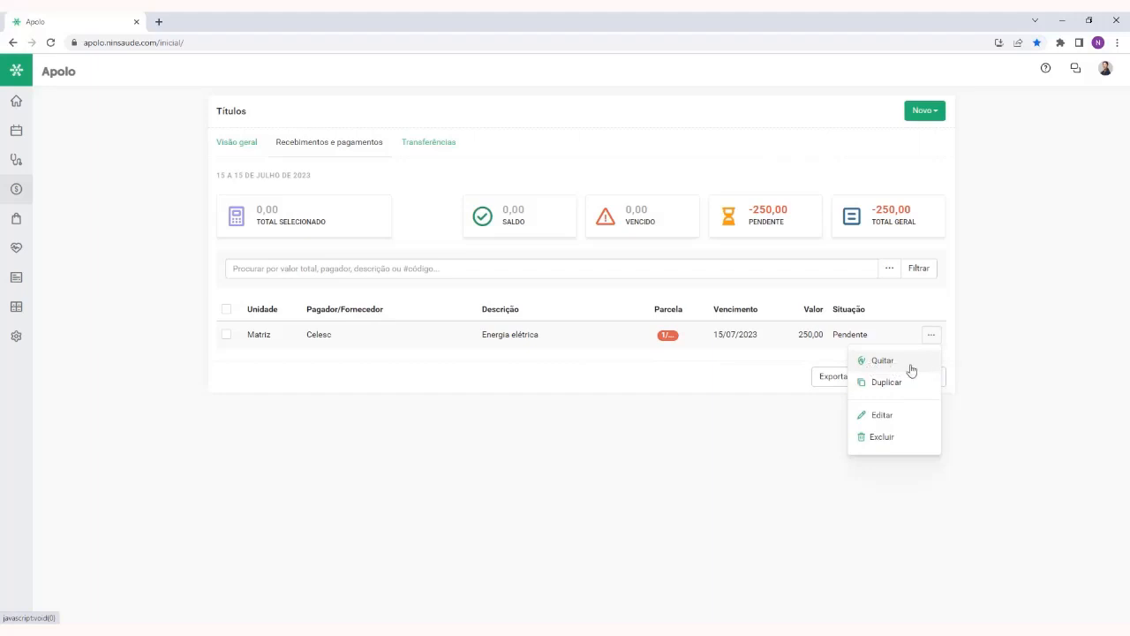
left_click(928, 509)
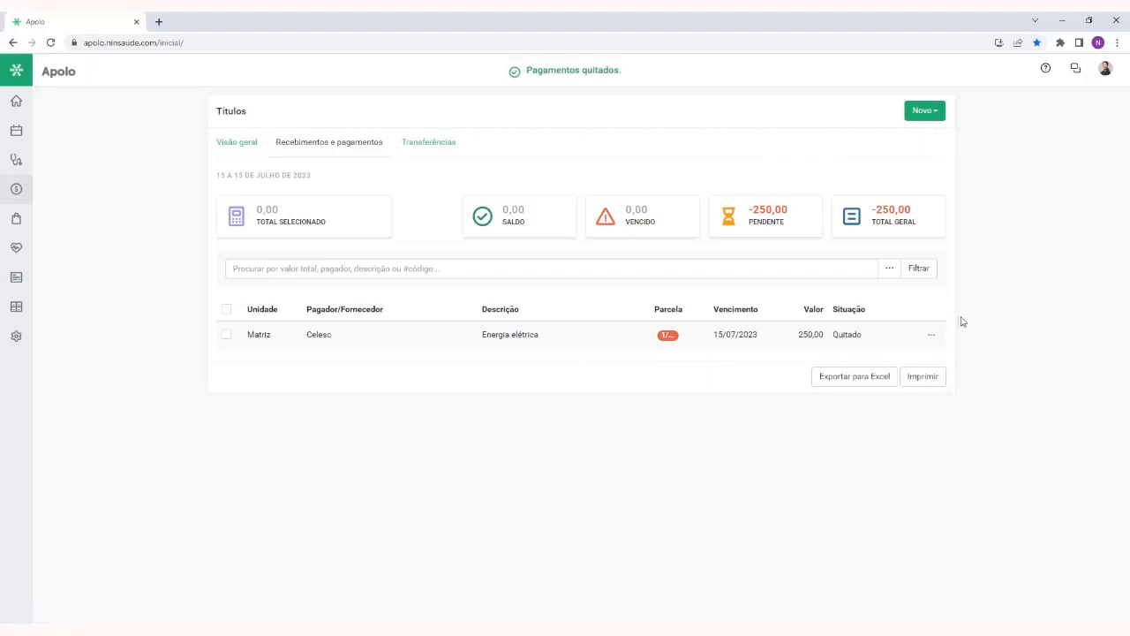
Refresh Títulos and review the new entry options, the Transferências list and the bank account balances in Visão geral
right_click(991, 346)
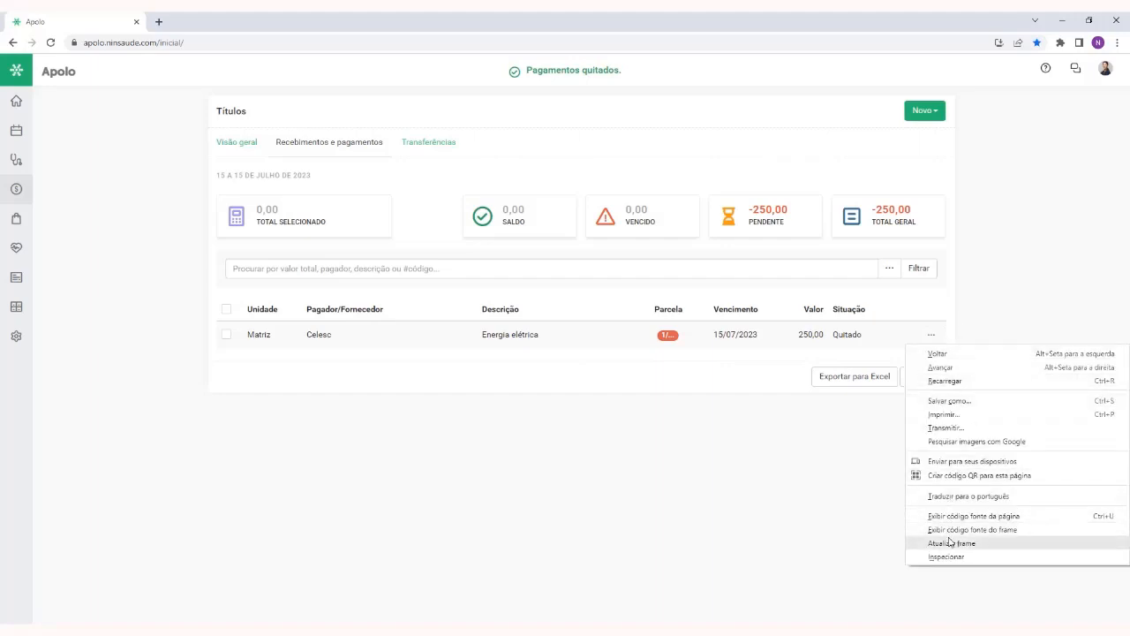
left_click(843, 535)
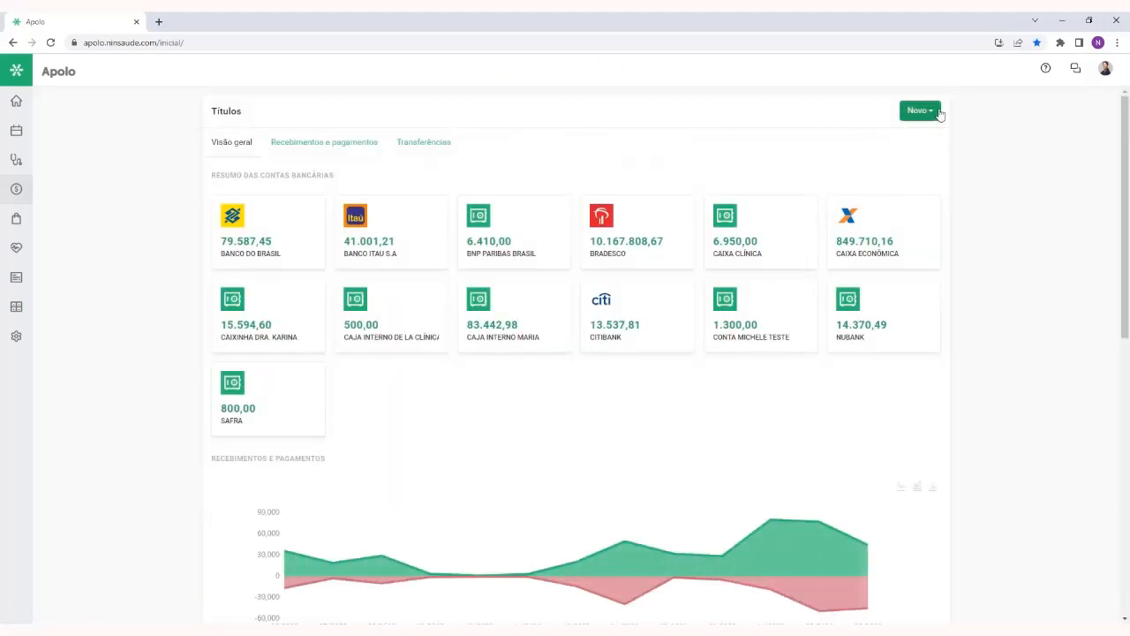
left_click(938, 112)
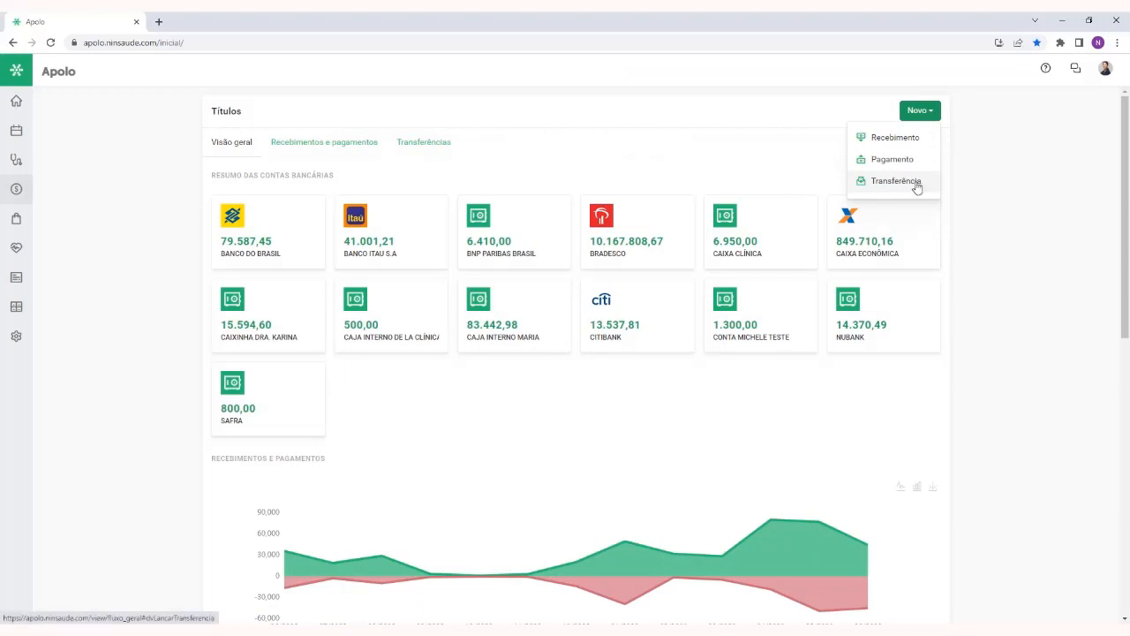
left_click(531, 155)
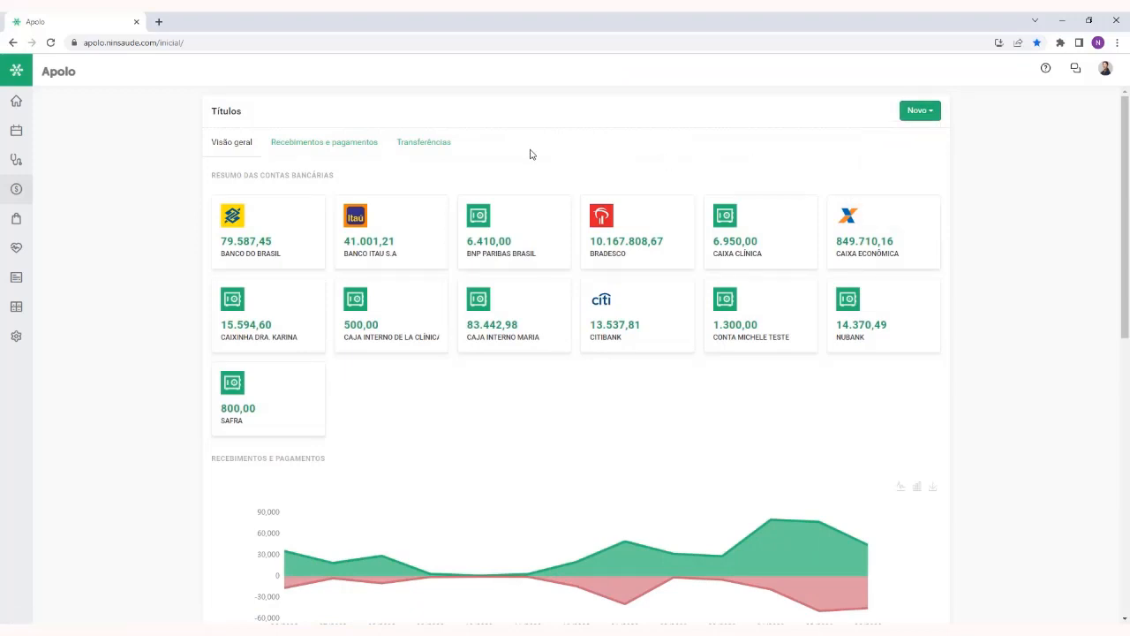
left_click(448, 148)
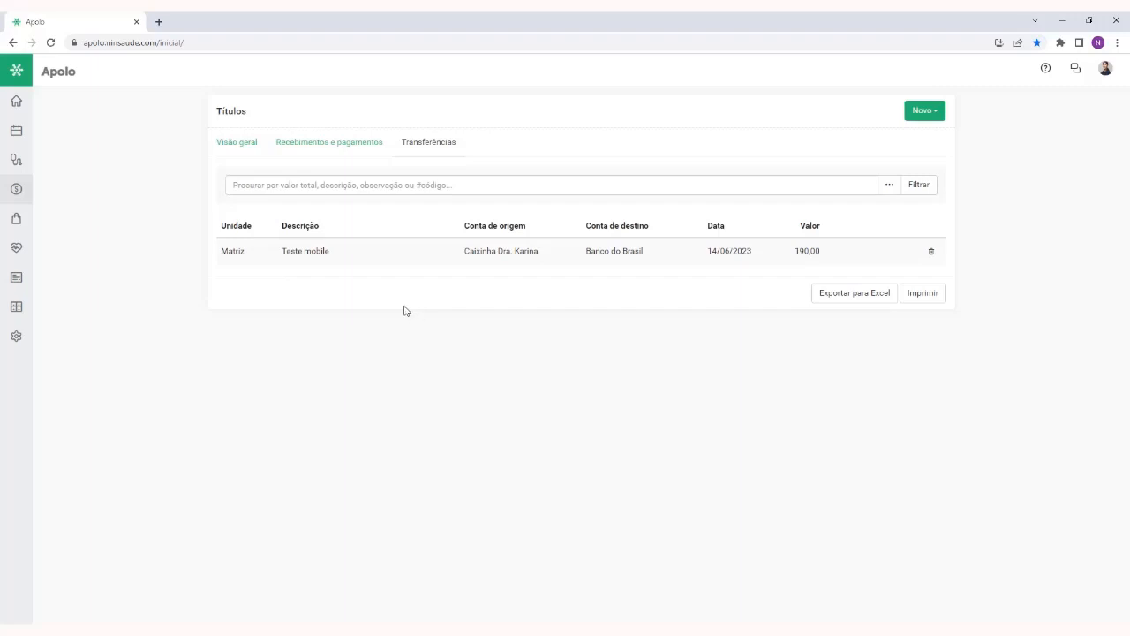
left_click(247, 155)
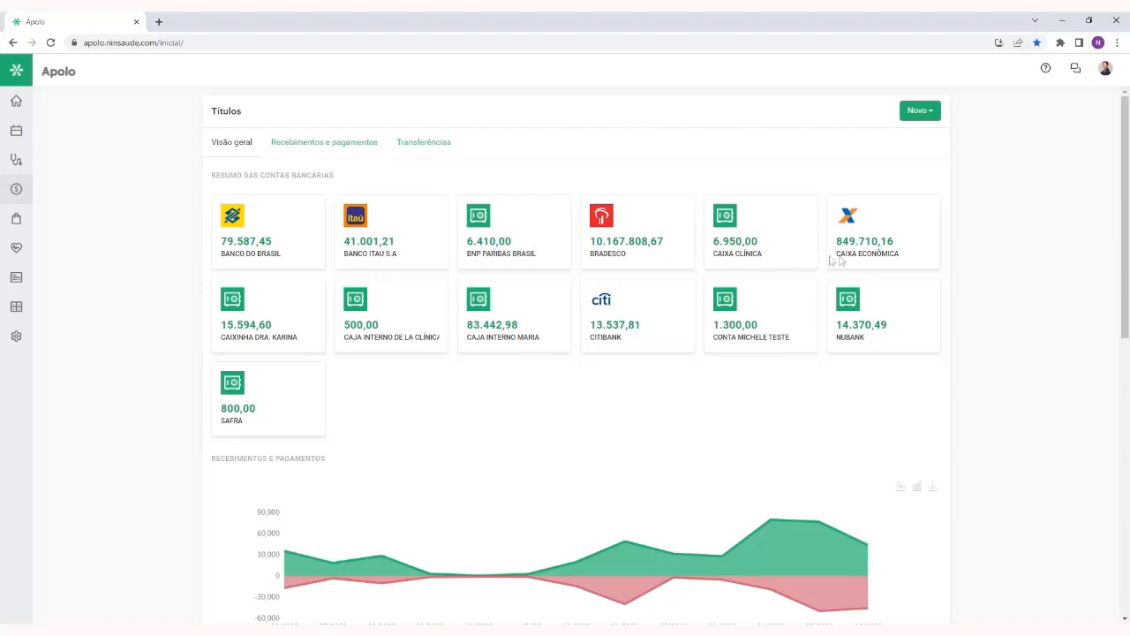
left_click_drag(303, 245, 221, 244)
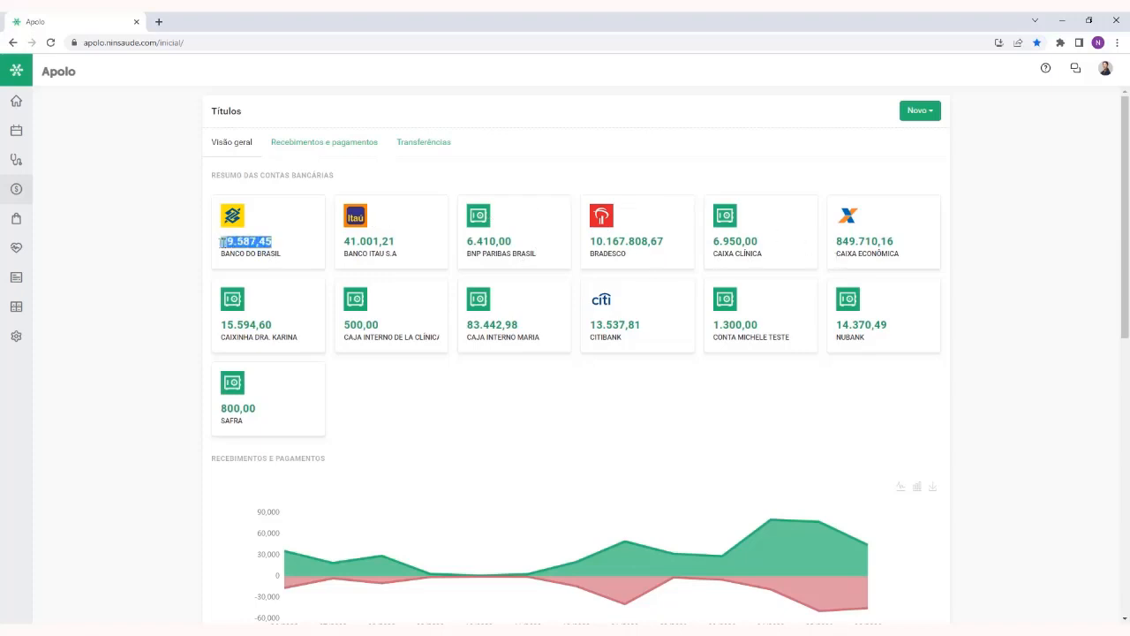
left_click(642, 160)
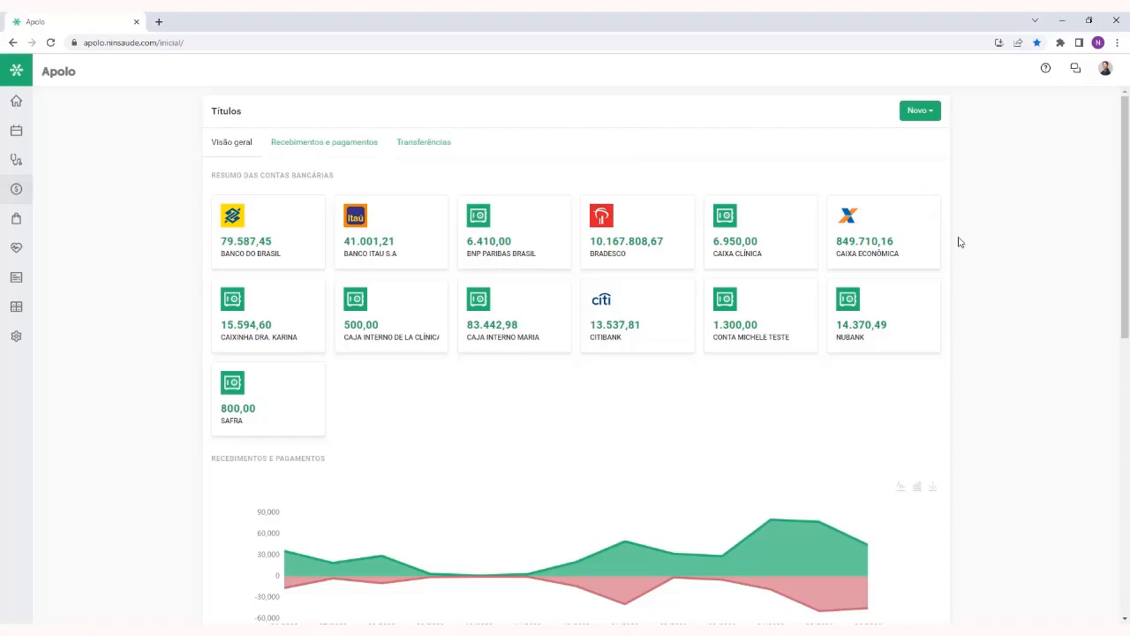
left_click(927, 111)
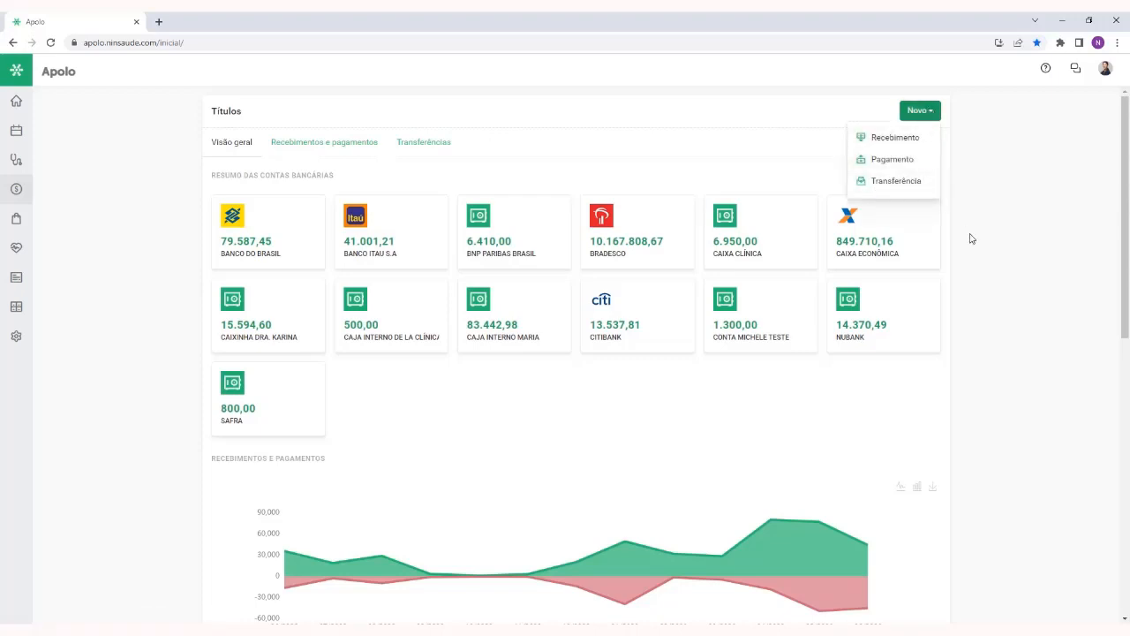
left_click(931, 113)
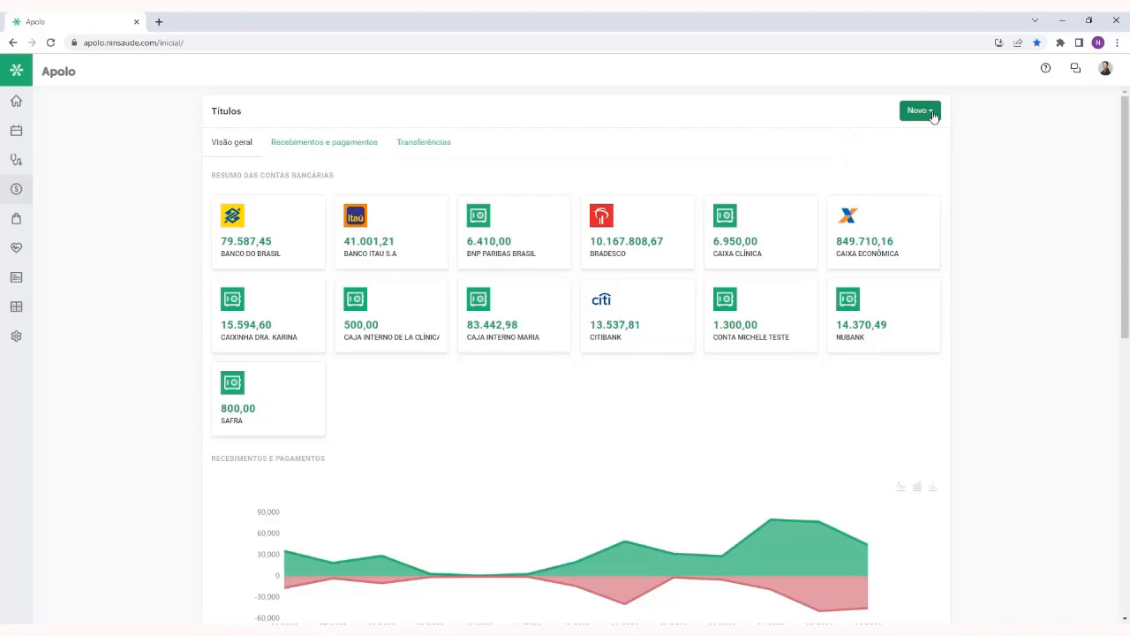
Start a new transfer with the description Sangria and the payment type Dinheiro
left_click(932, 116)
left_click(908, 182)
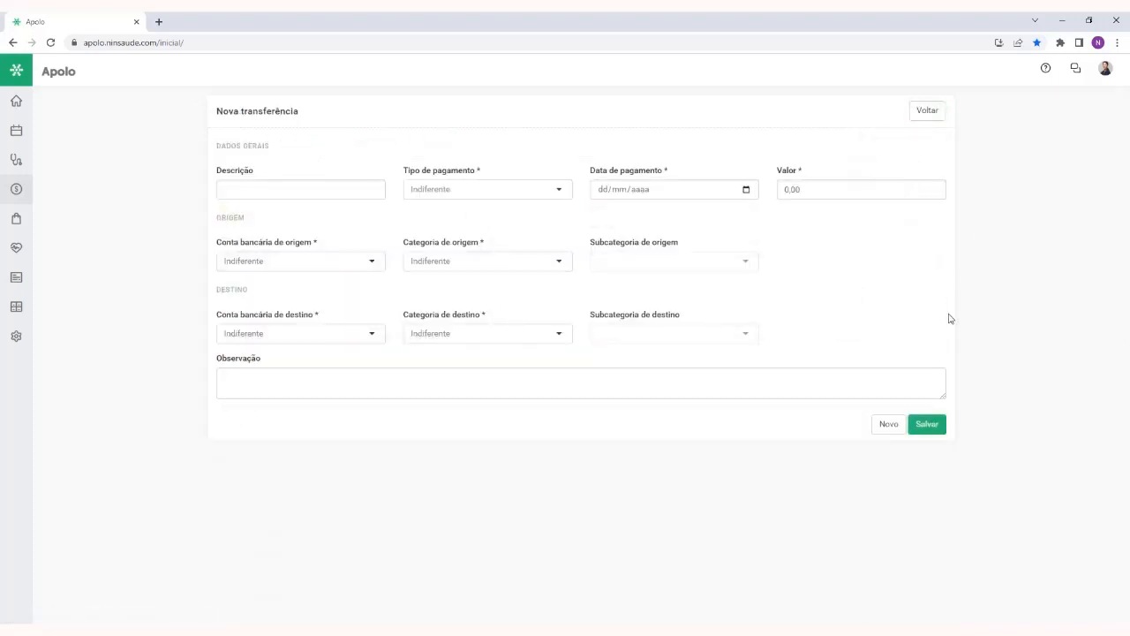
left_click(302, 190)
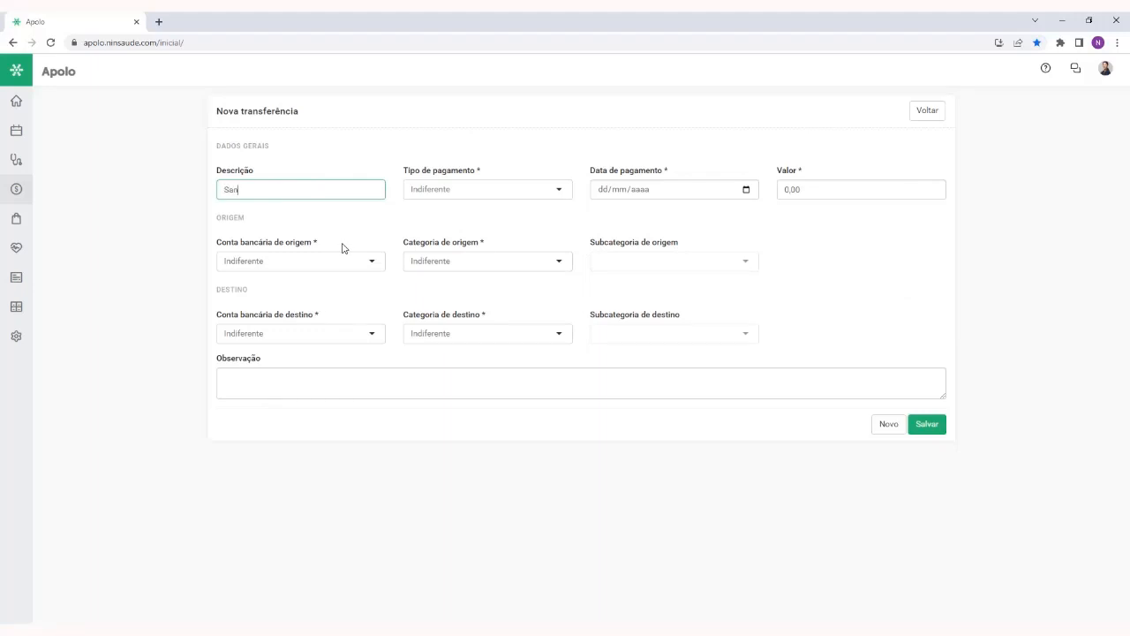
left_click(451, 191)
type("dinh")
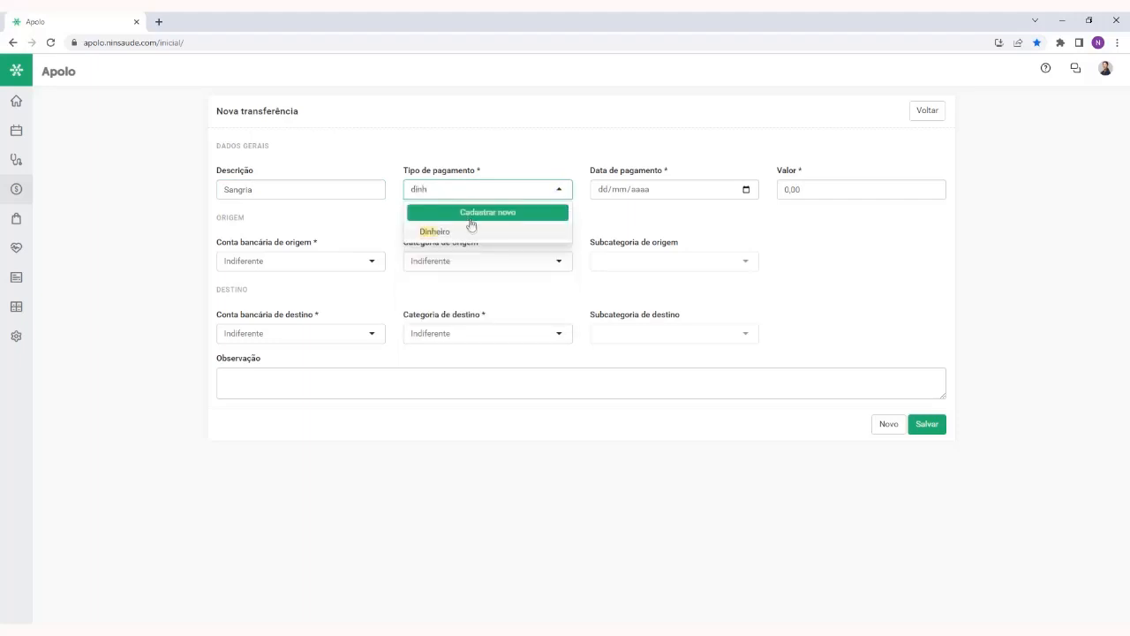
left_click(469, 230)
Set the transfer's Data de pagamento to 30/06/2023 and its Valor to 100,00
left_click(597, 190)
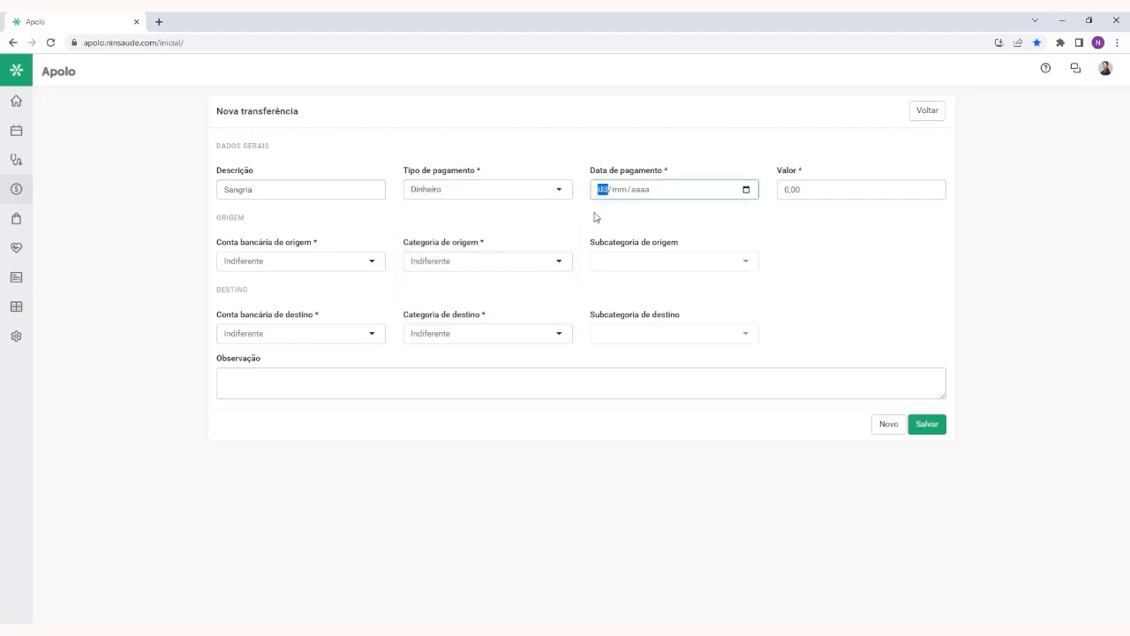
type("3006")
left_click(812, 188)
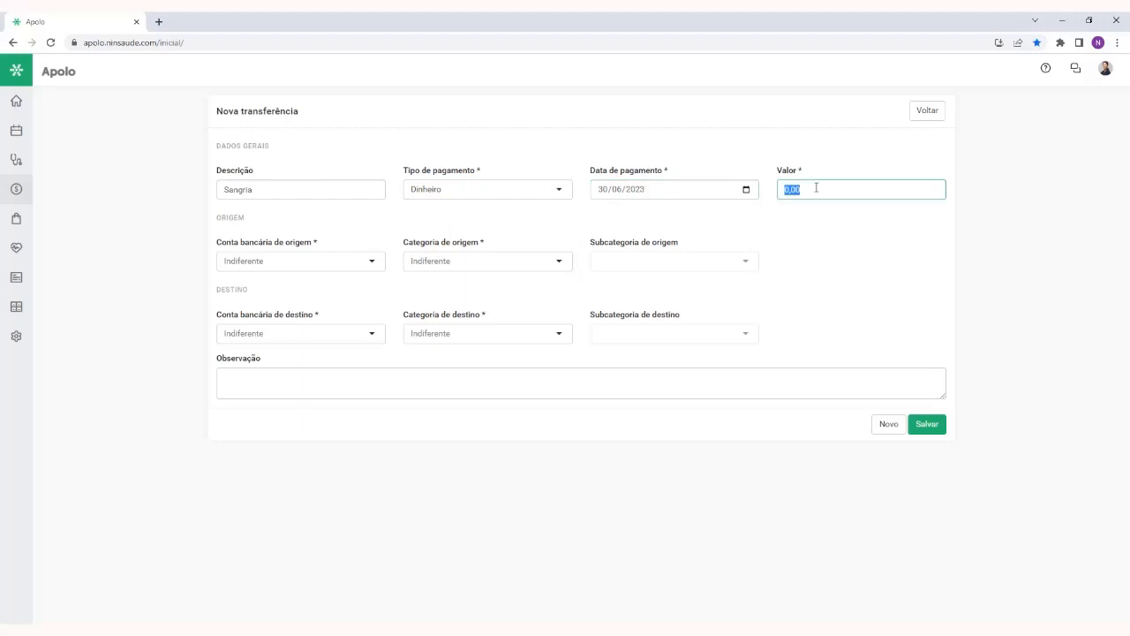
type("100")
Set the transfer's origin bank account to Caixa clínica and its origin category to Transferências
left_click(306, 261)
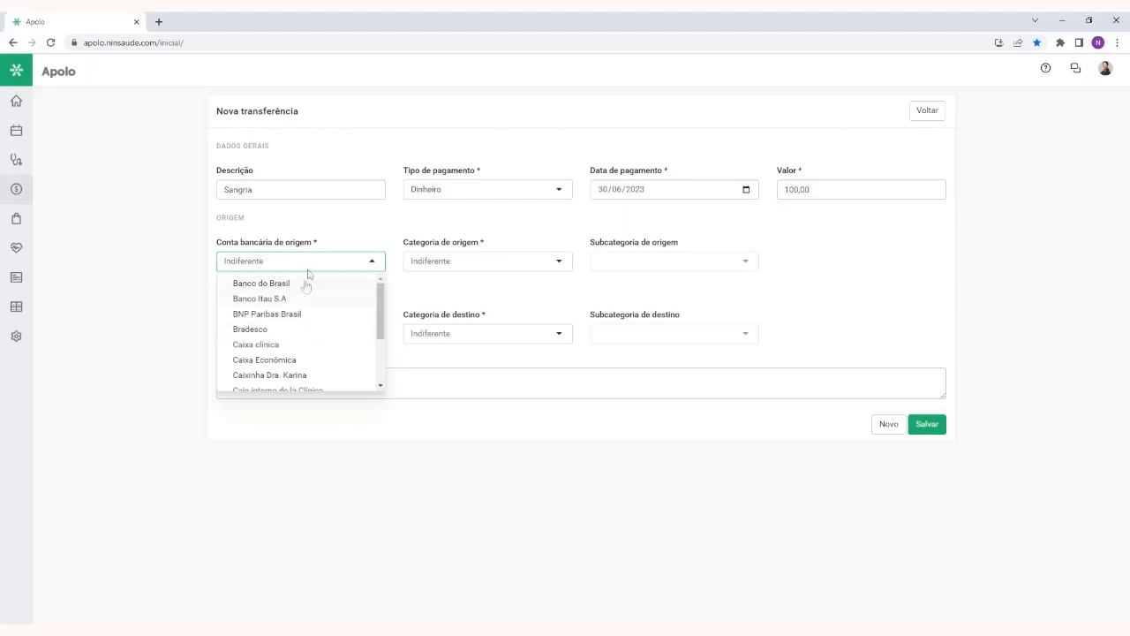
type("caixa")
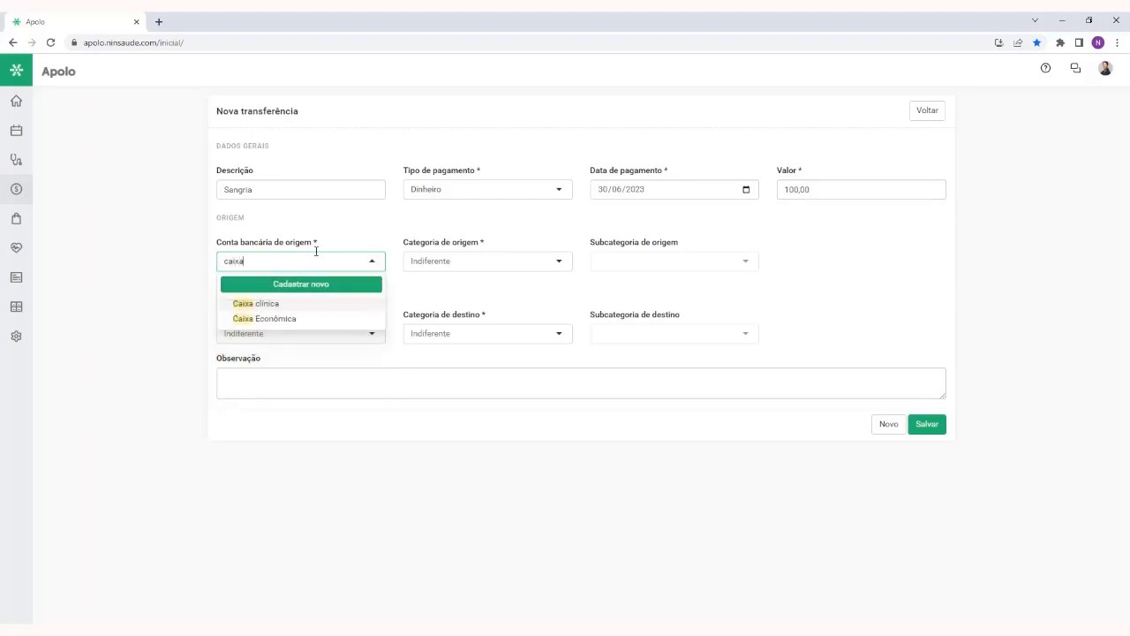
left_click(300, 303)
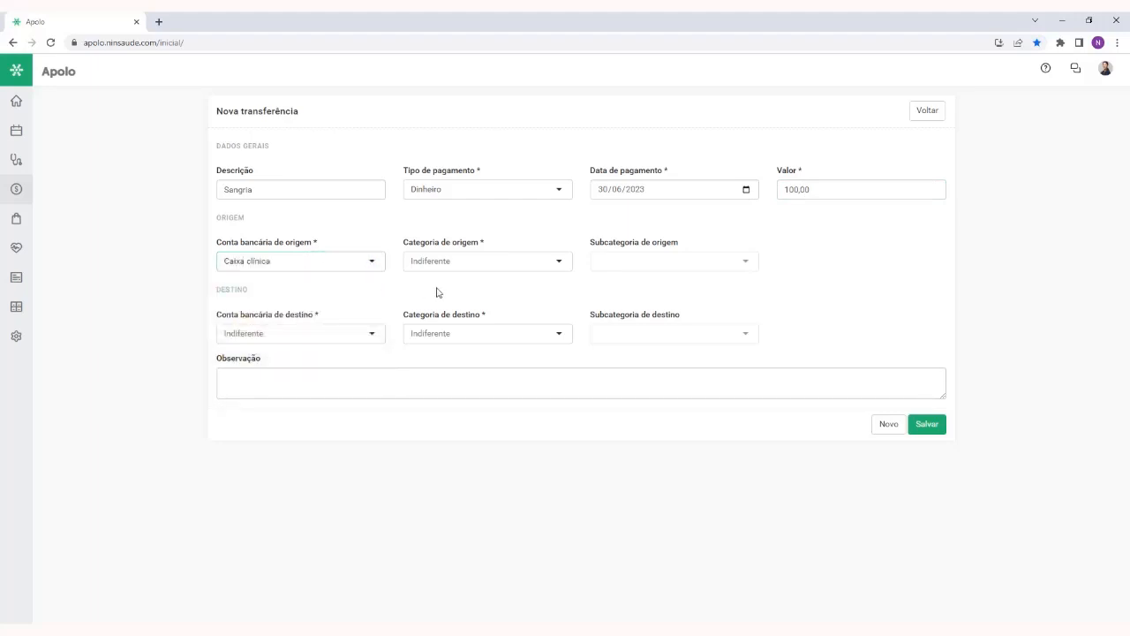
left_click(426, 265)
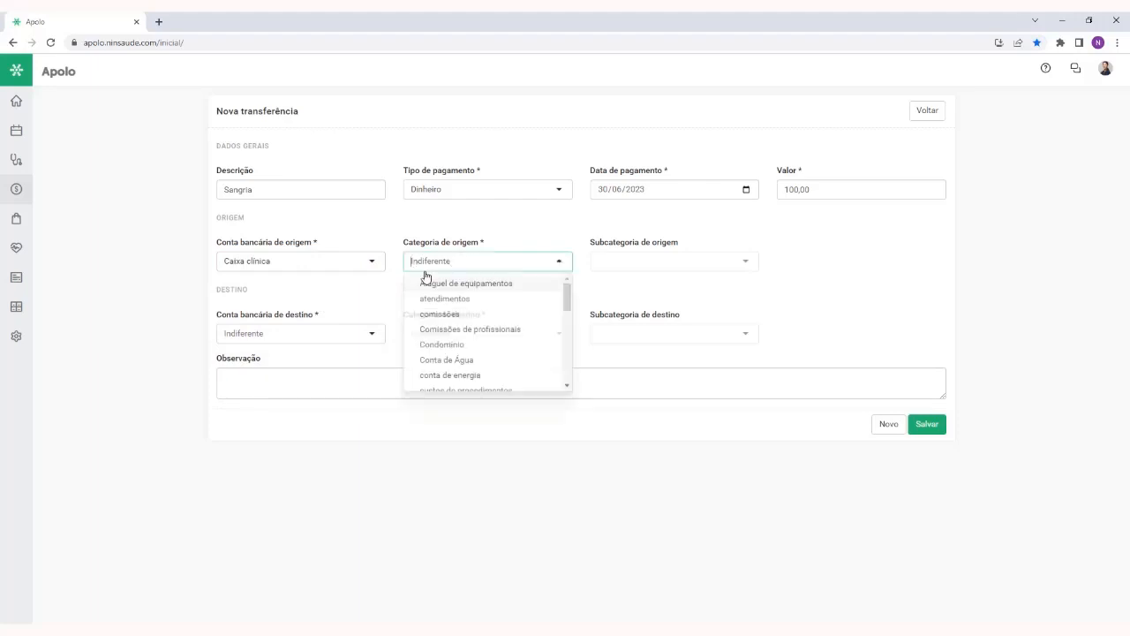
type("tran")
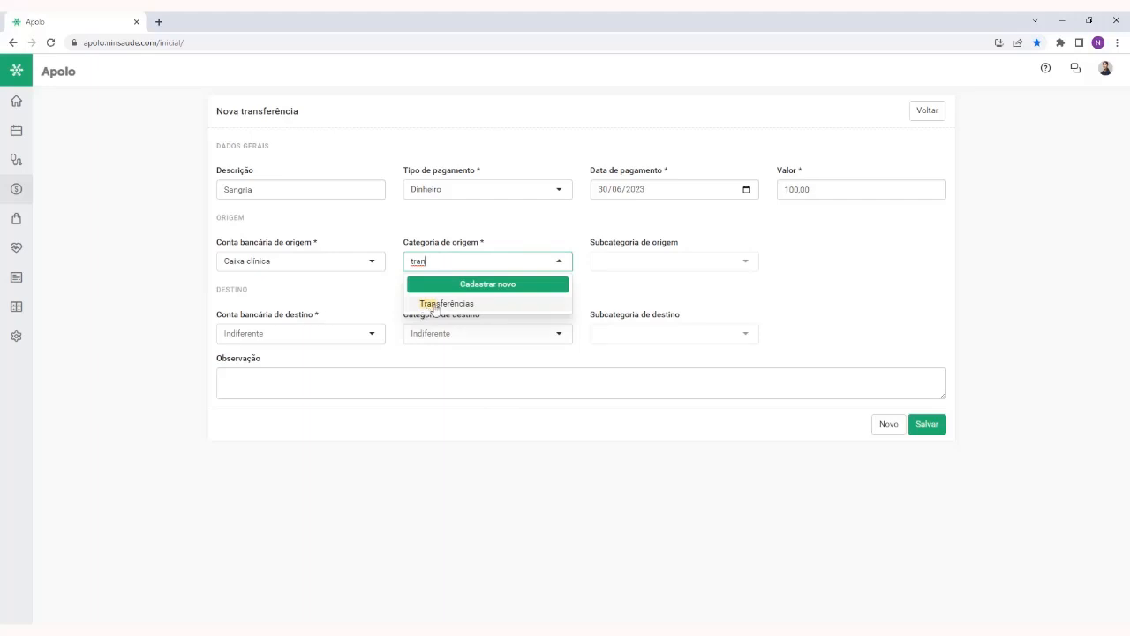
left_click(492, 306)
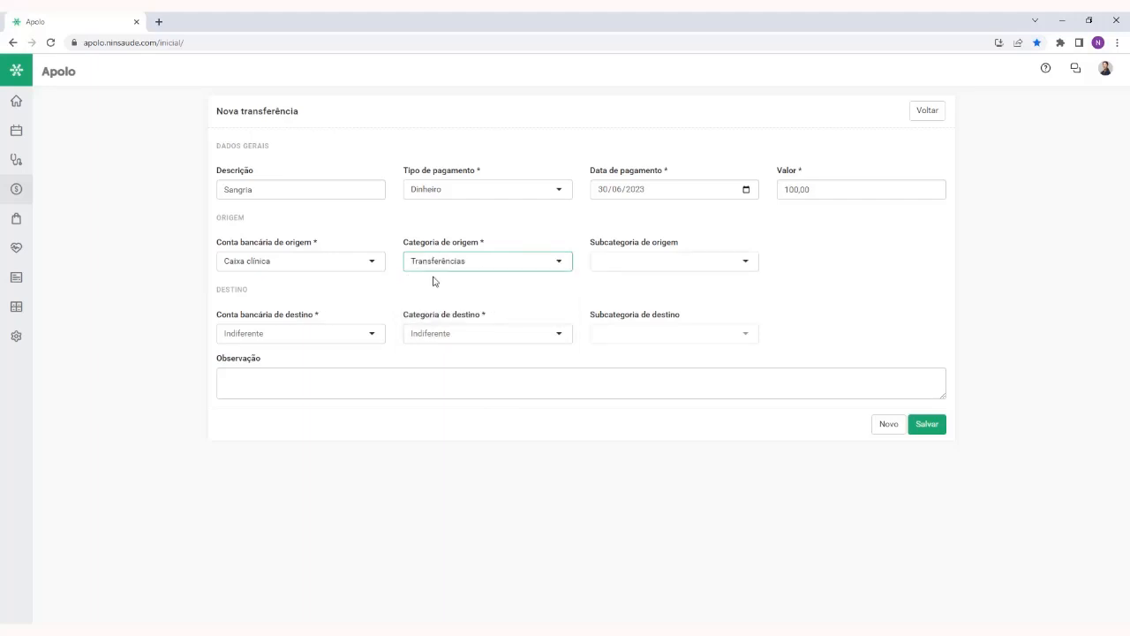
left_click(671, 257)
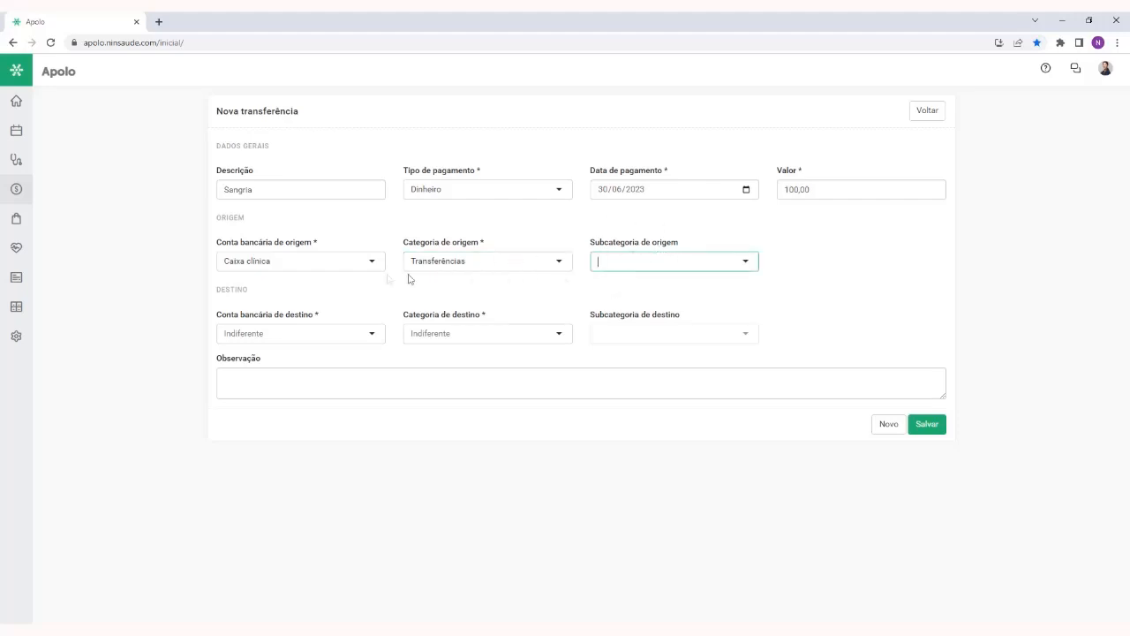
Set the destination bank account to Banco do Brasil and its category to acerto de caixa, and save the transfer
left_click(322, 318)
left_click_drag(322, 318, 216, 318)
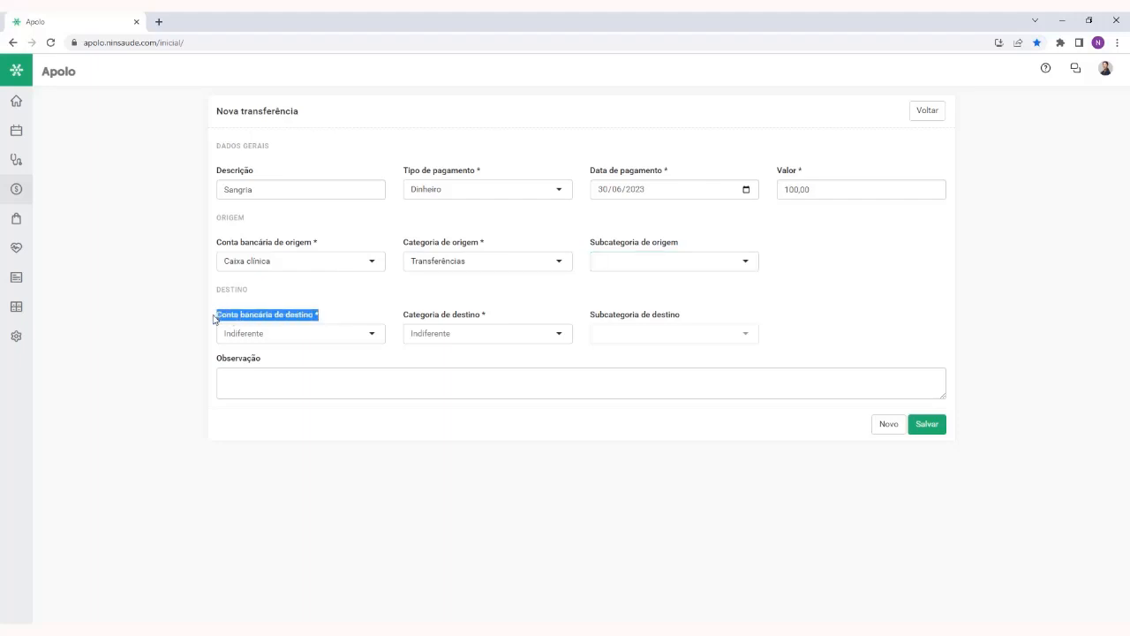
left_click(346, 314)
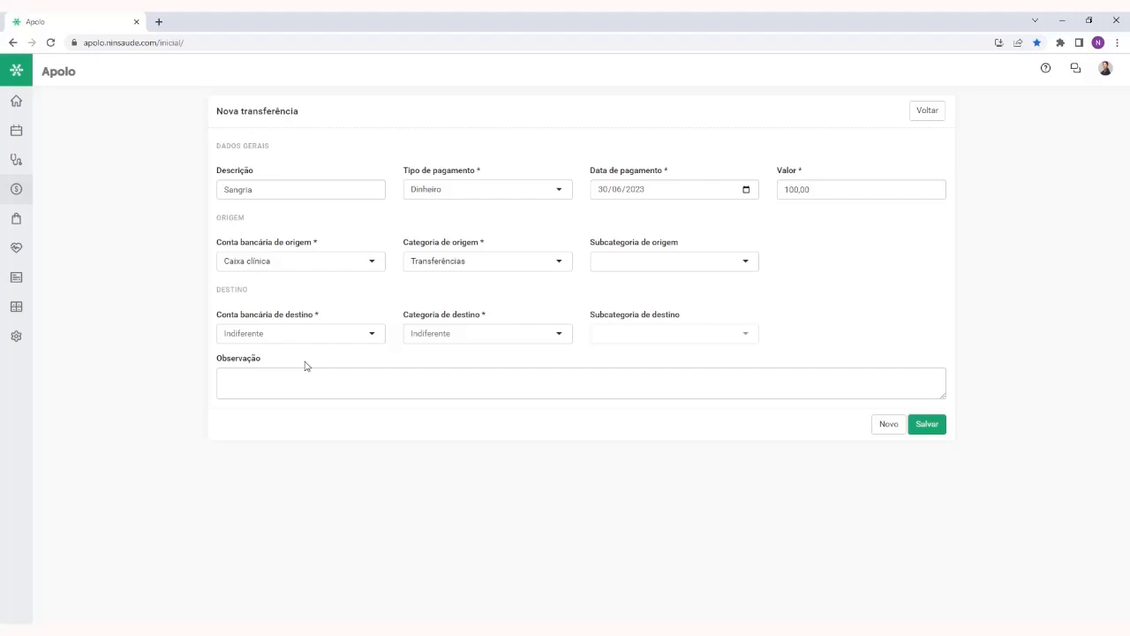
left_click(293, 335)
left_click(292, 357)
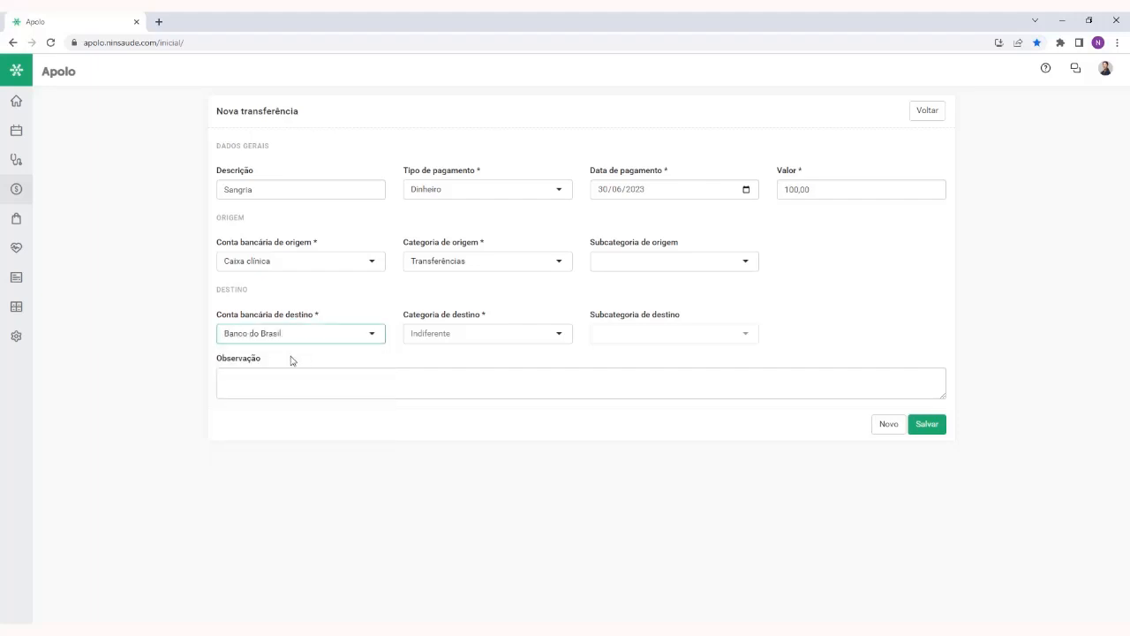
left_click(450, 341)
left_click(452, 355)
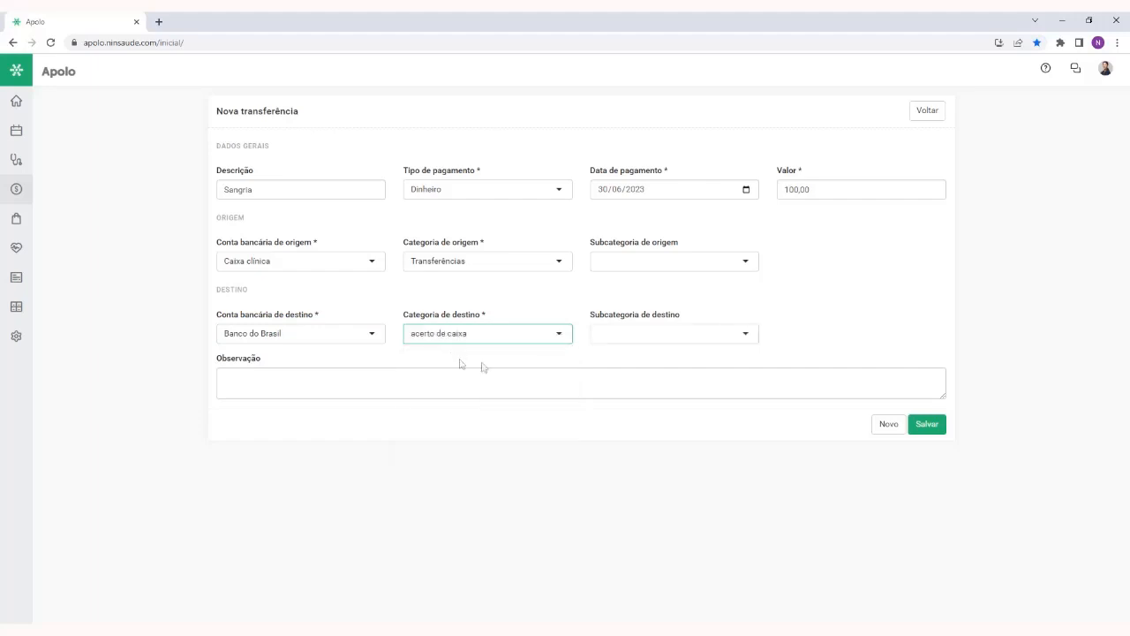
left_click(931, 431)
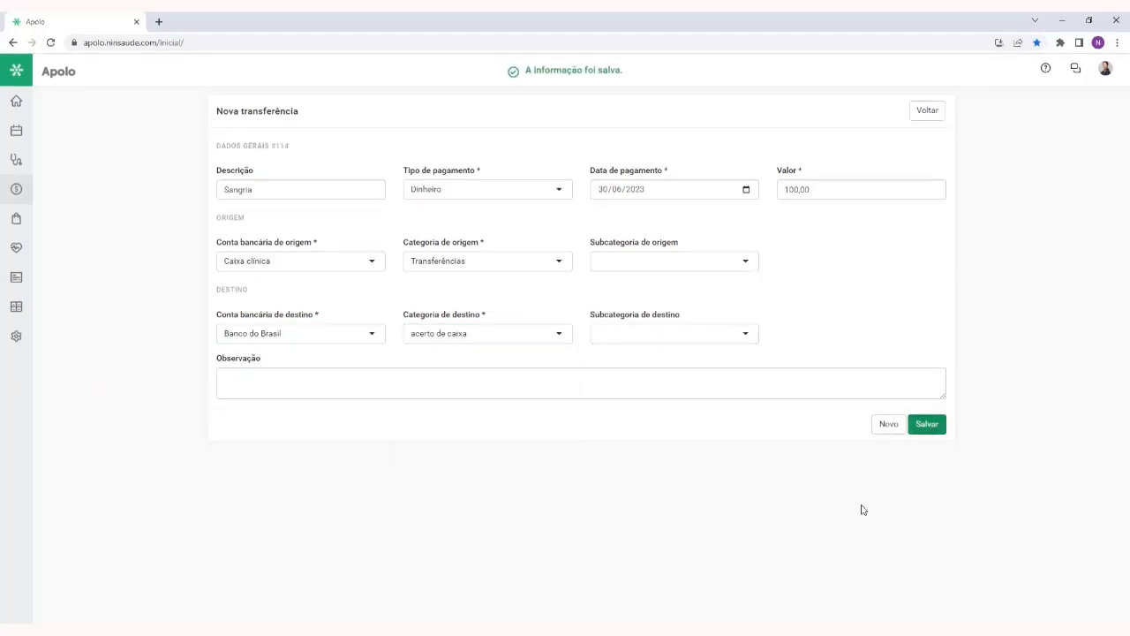
Return to Títulos and review the Transferências list with its additional filters, and the Recebimentos e pagamentos list
left_click(928, 111)
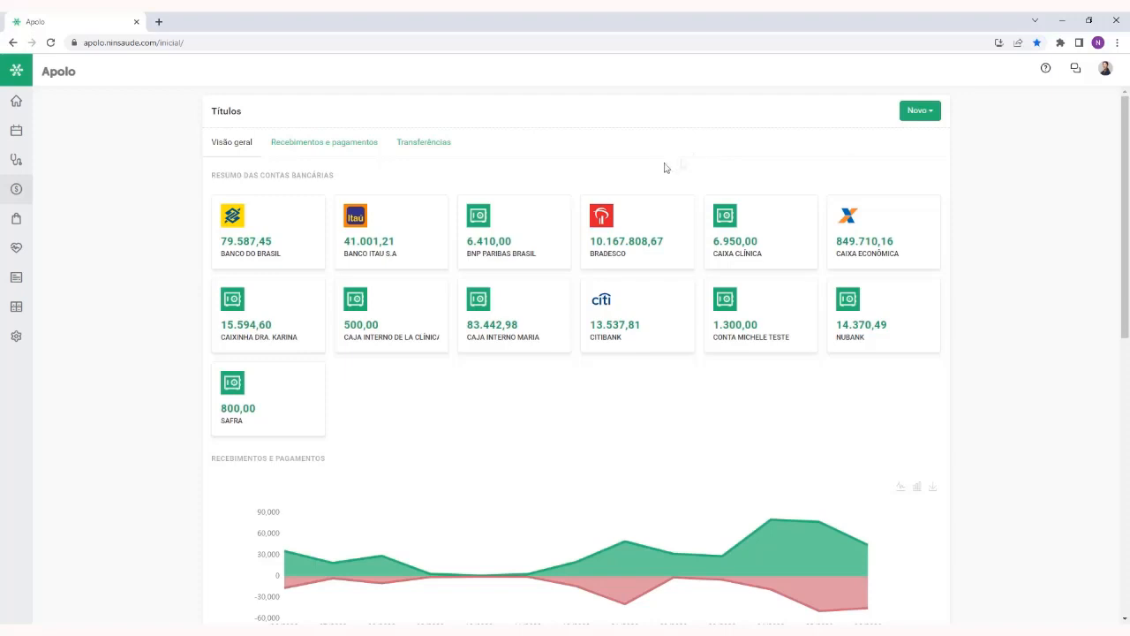
left_click(448, 147)
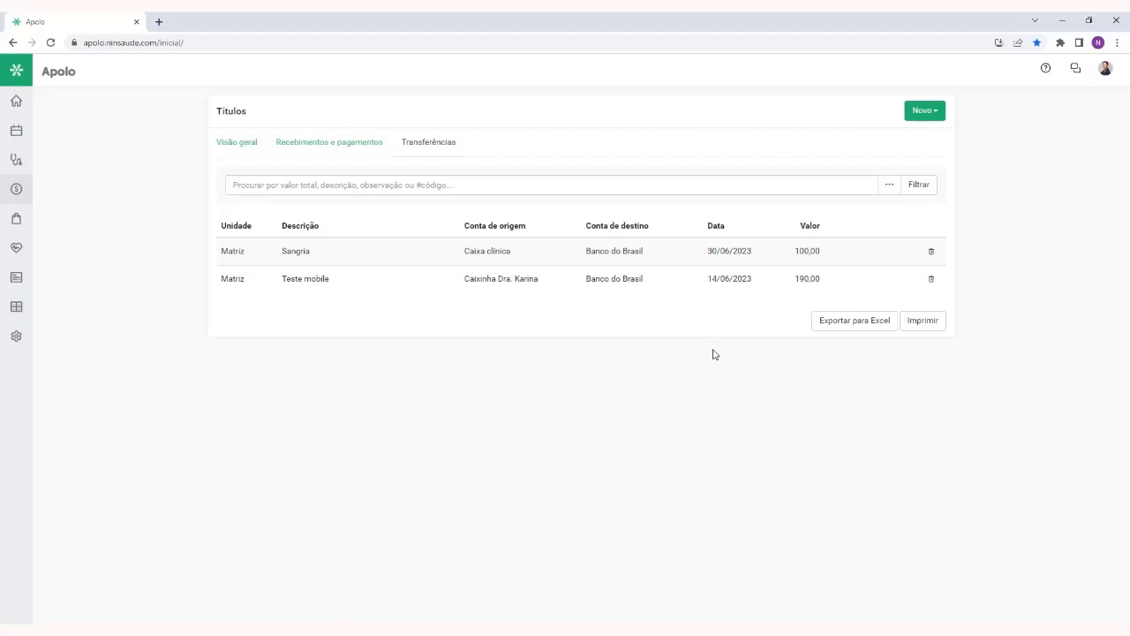
left_click(882, 192)
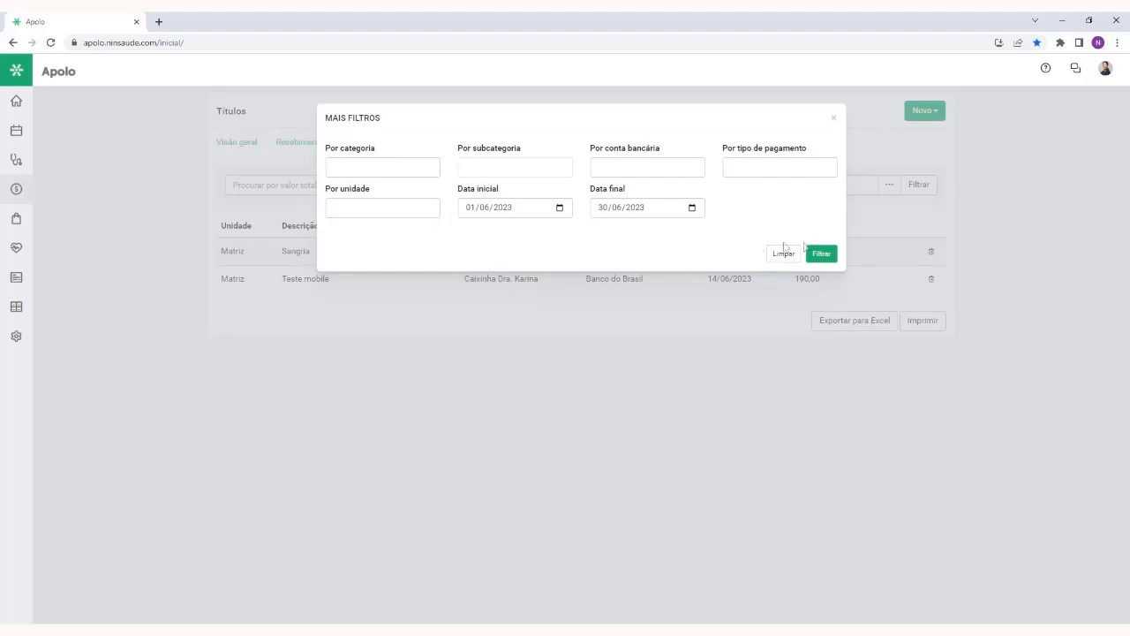
left_click(834, 120)
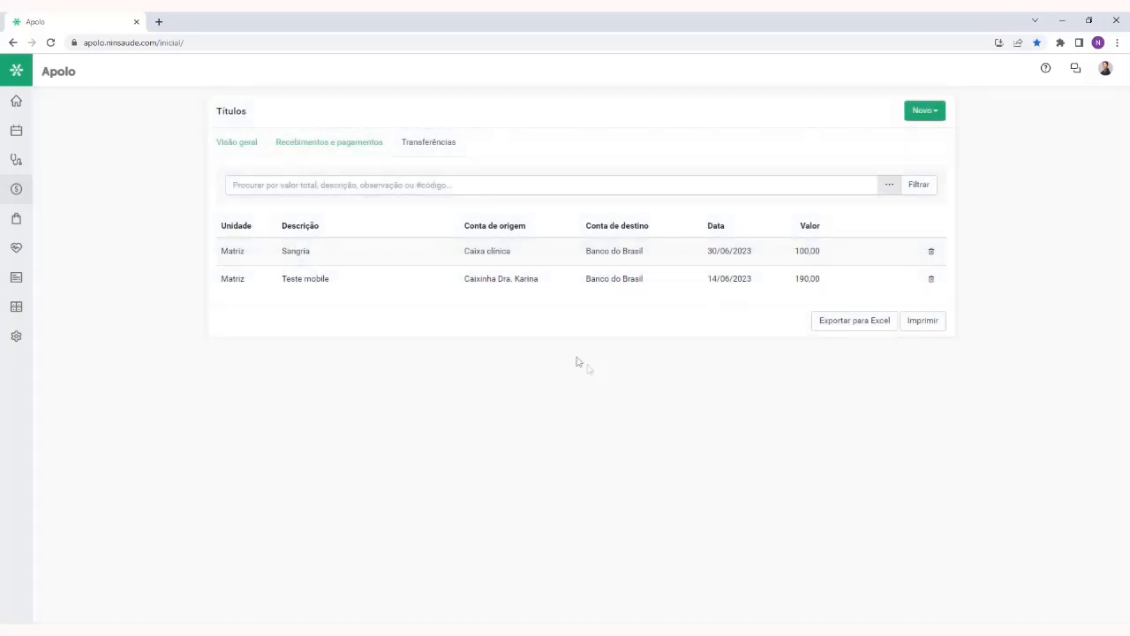
left_click(329, 150)
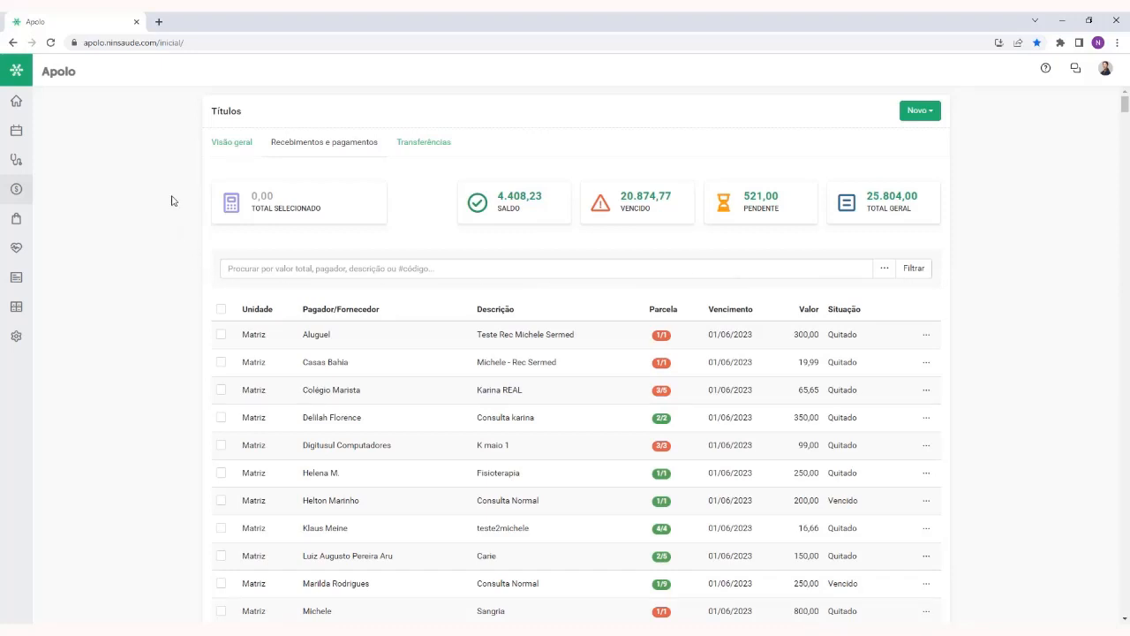
Open the 10:00 appointment on 31 May from the Agendamentos calendar and go to its Recebimento stage
mouse_move(16, 131)
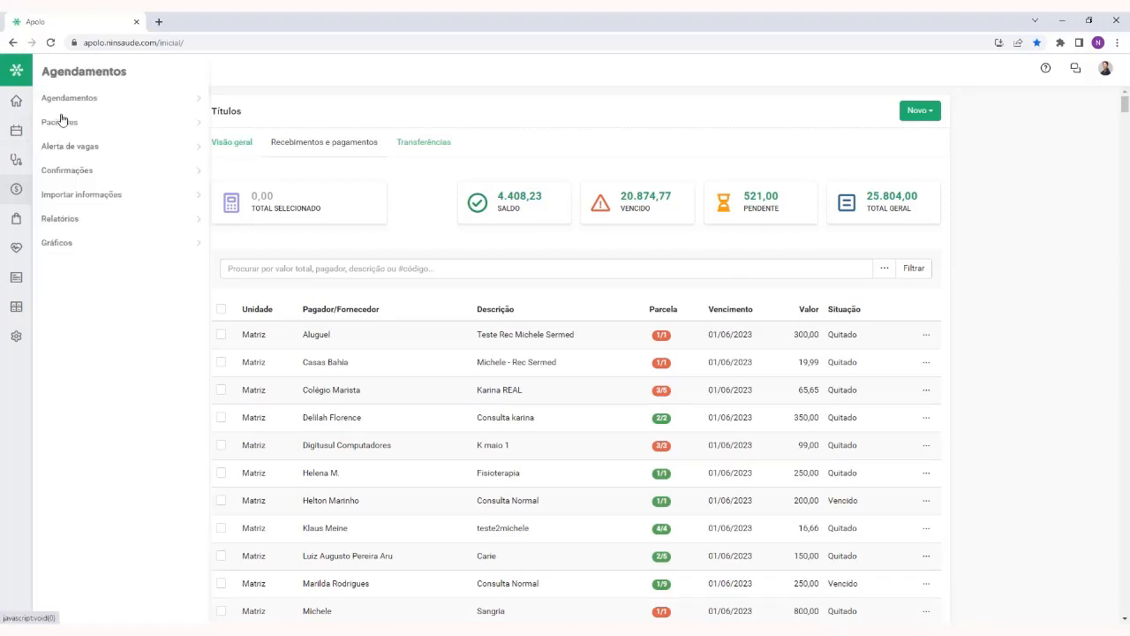
left_click(111, 100)
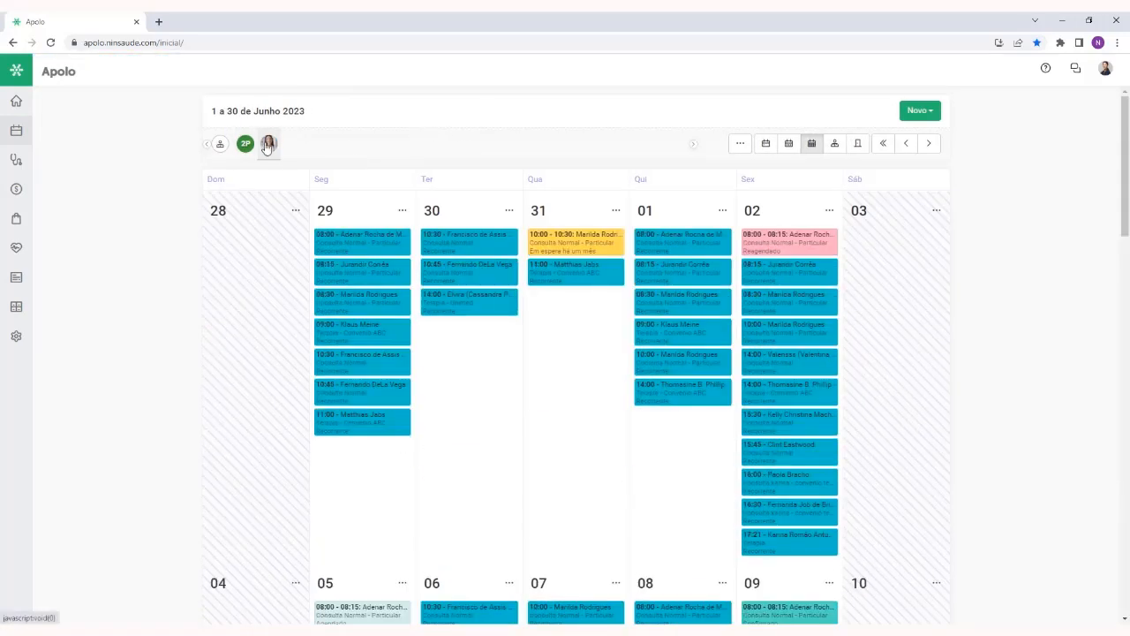
left_click(561, 242)
left_click(515, 378)
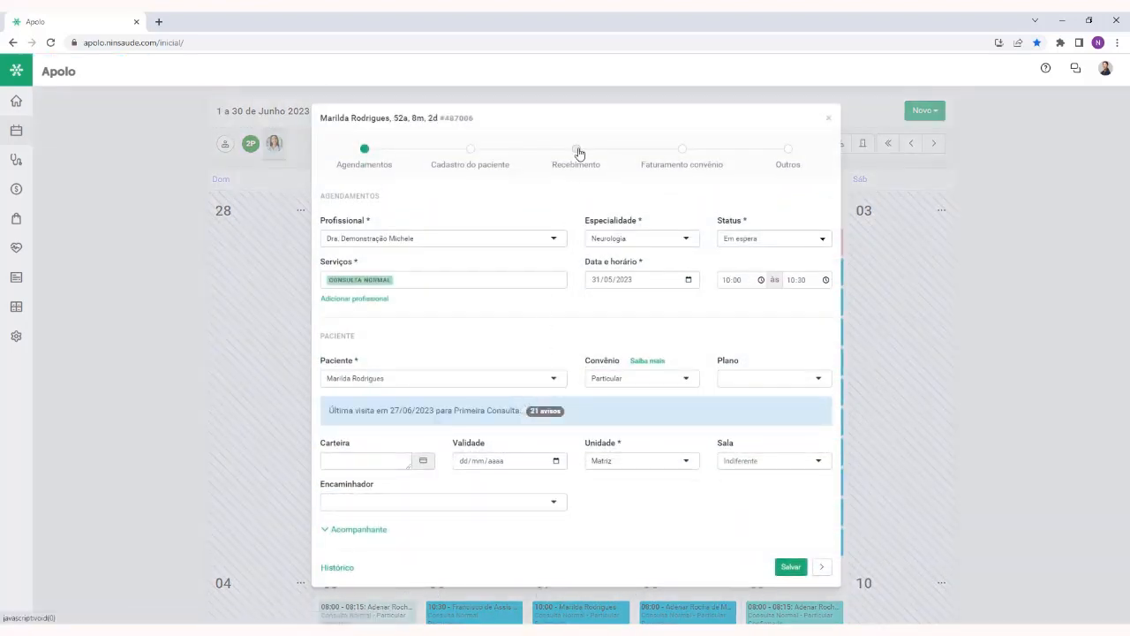
left_click(576, 150)
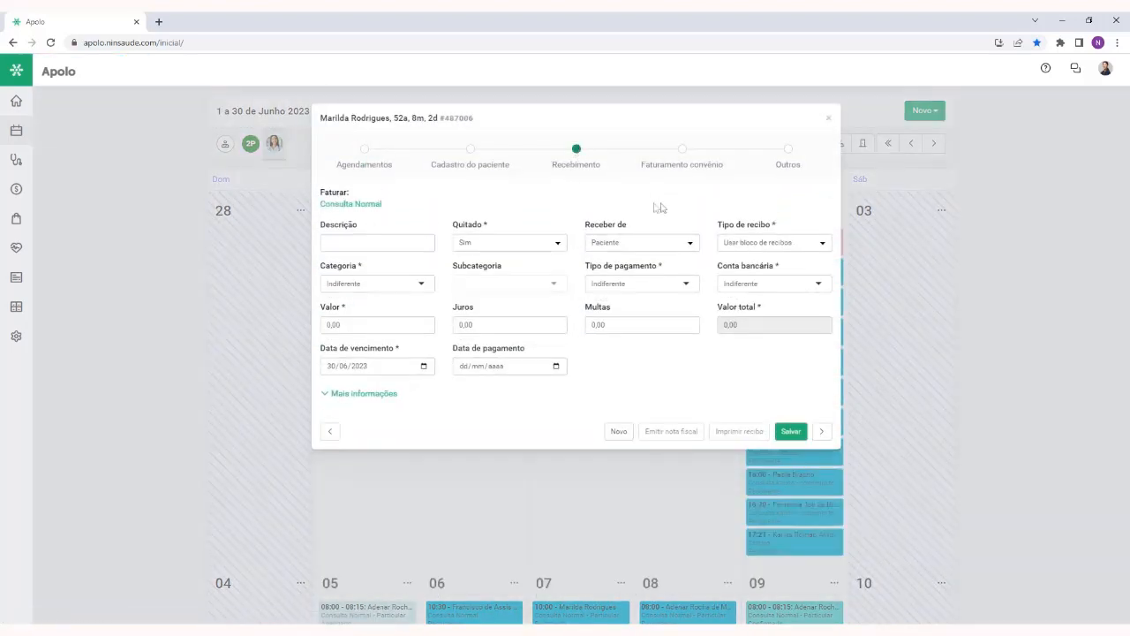
Bill the appointment's Consulta Normal service, save the receipt and expand the list of receipts
left_click(375, 208)
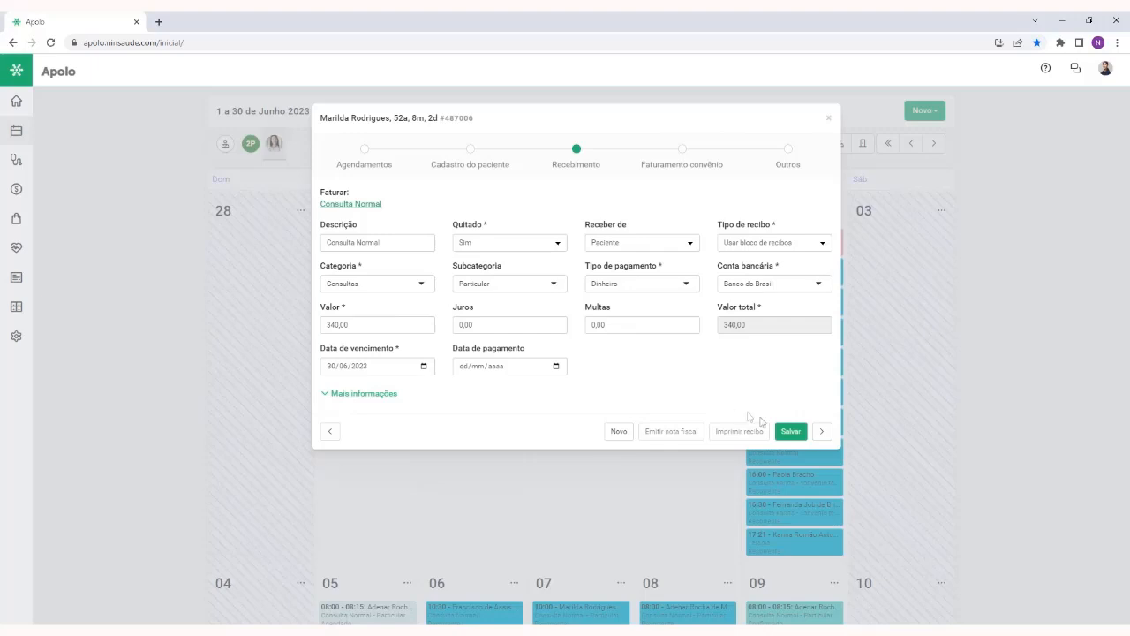
left_click(791, 431)
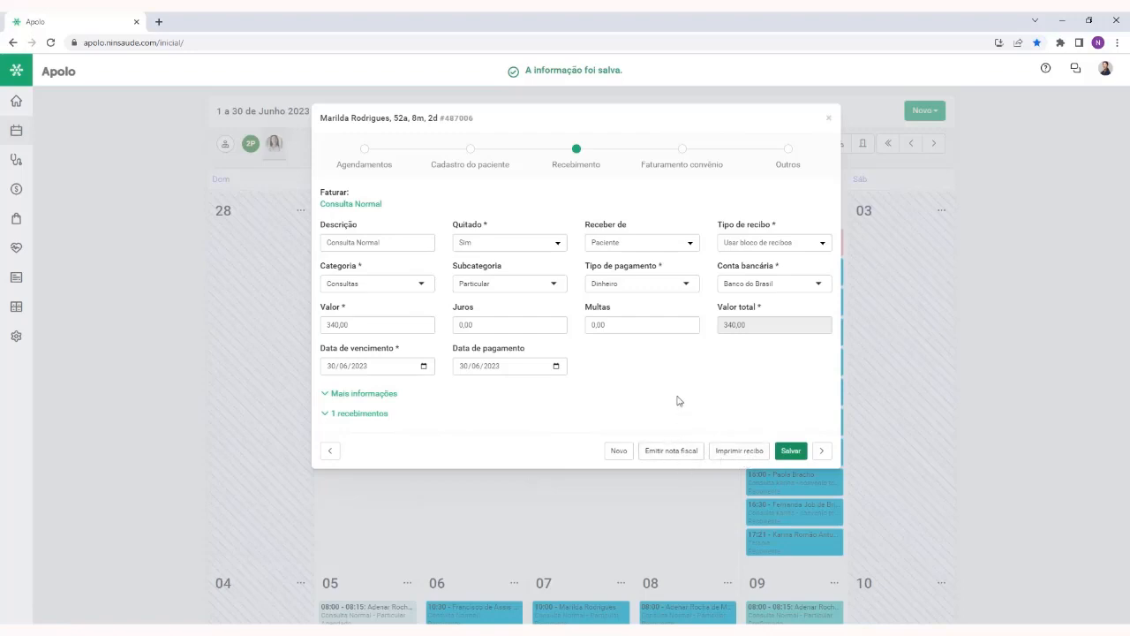
left_click(379, 415)
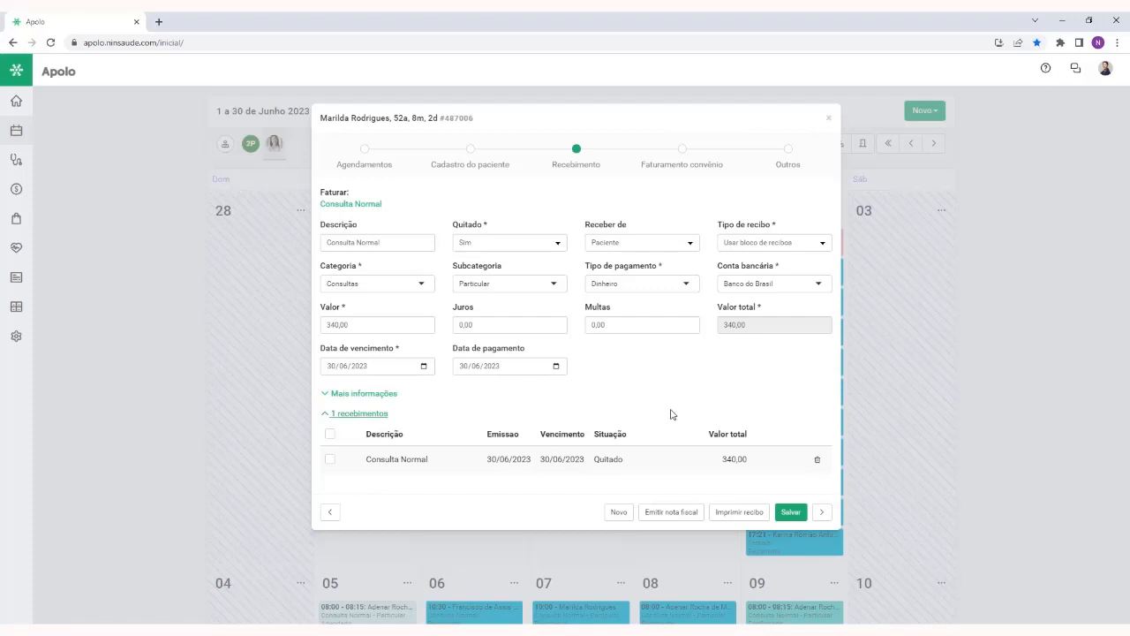
Set the Consulta Normal receipt's Quitado option to Não and save it
left_click(511, 248)
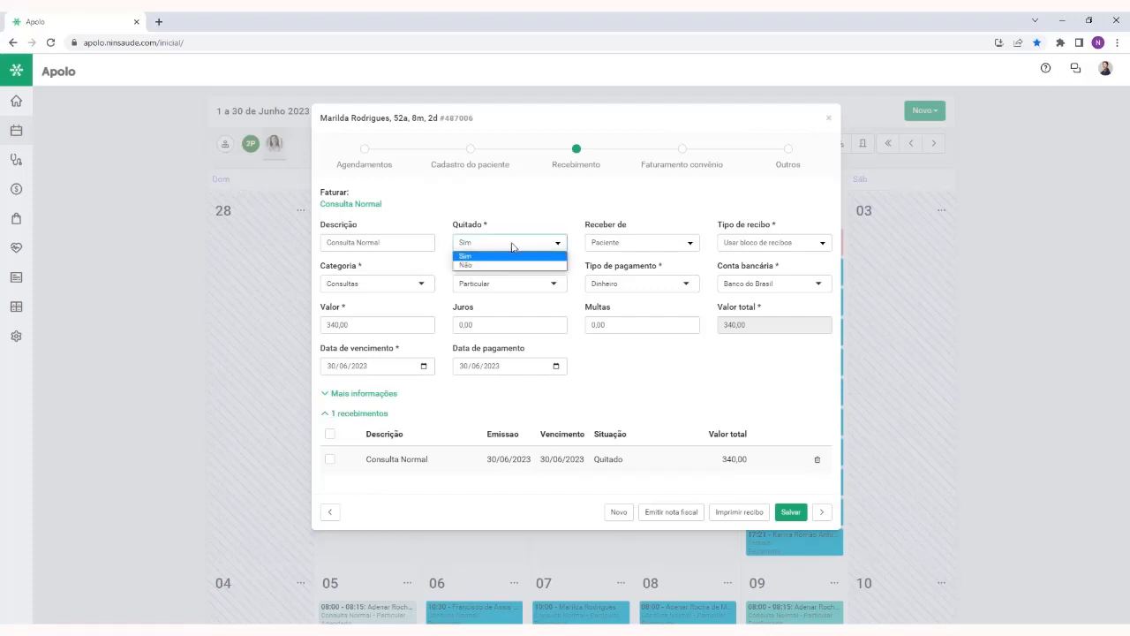
left_click(512, 265)
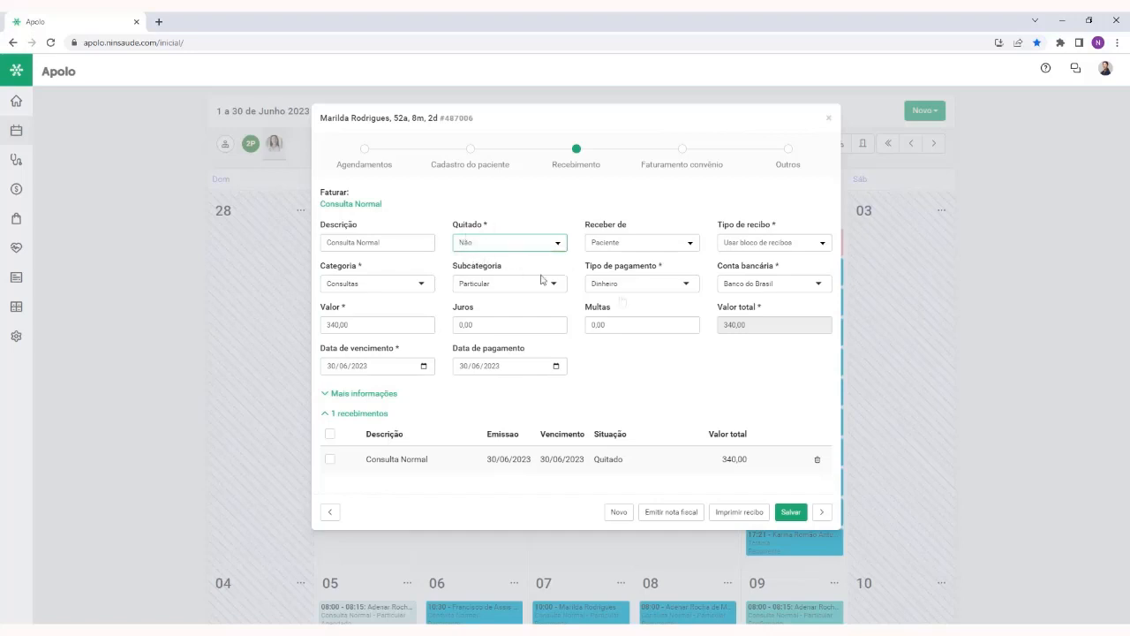
left_click(788, 513)
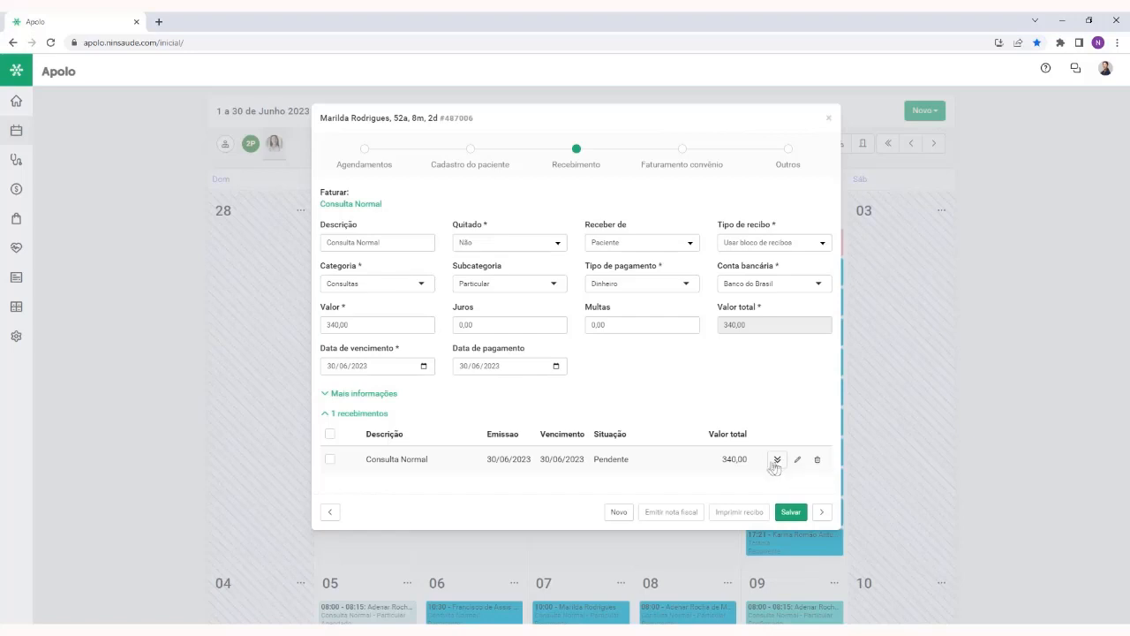
Review the pending receipt's charge form with the Cartão de crédito and Pix options, then leave without sending and close the appointment
left_click(776, 461)
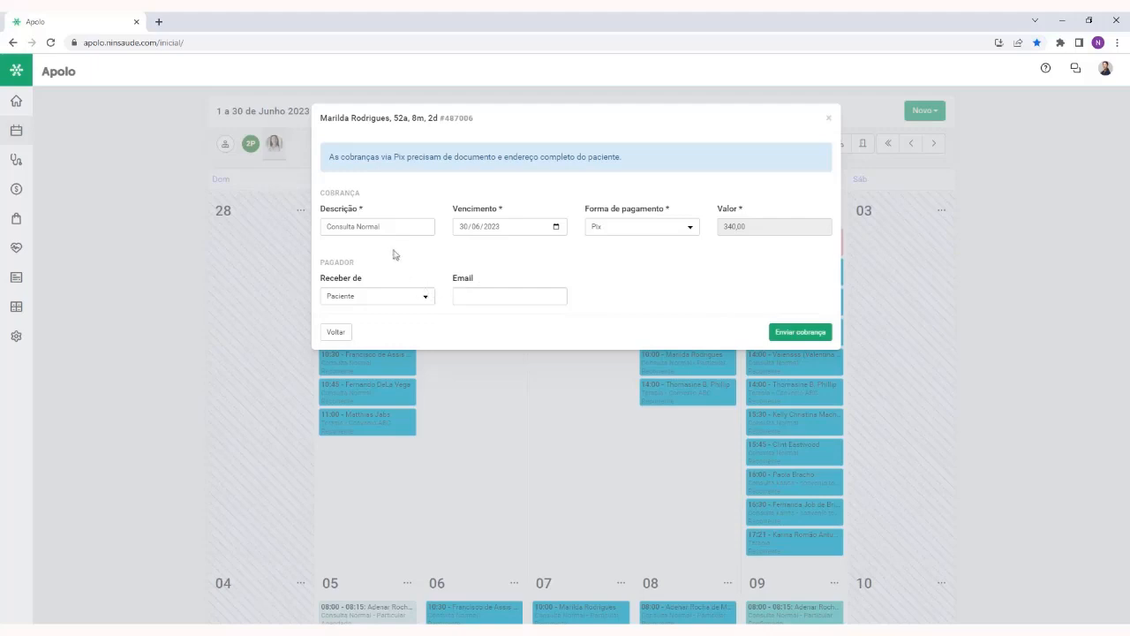
left_click(639, 226)
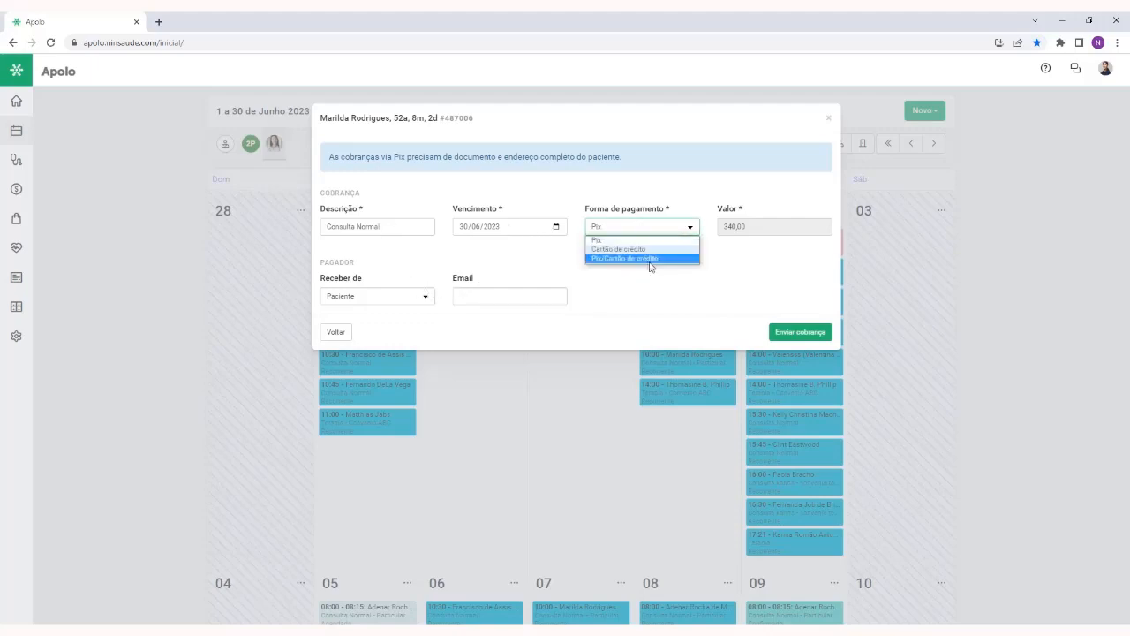
left_click(643, 249)
left_click(371, 272)
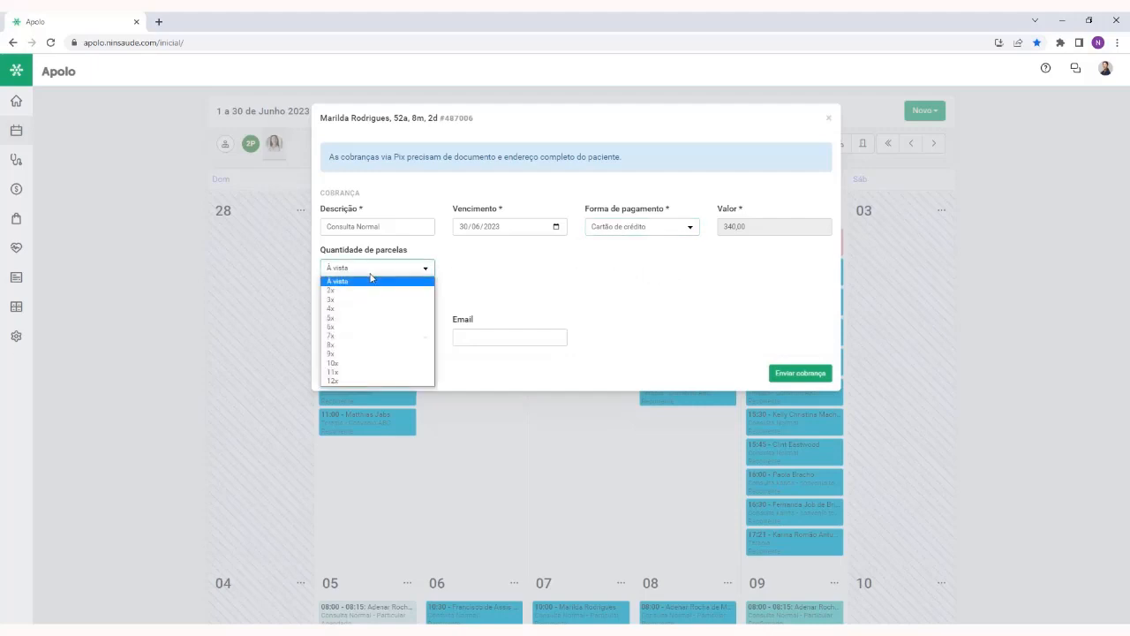
left_click(500, 270)
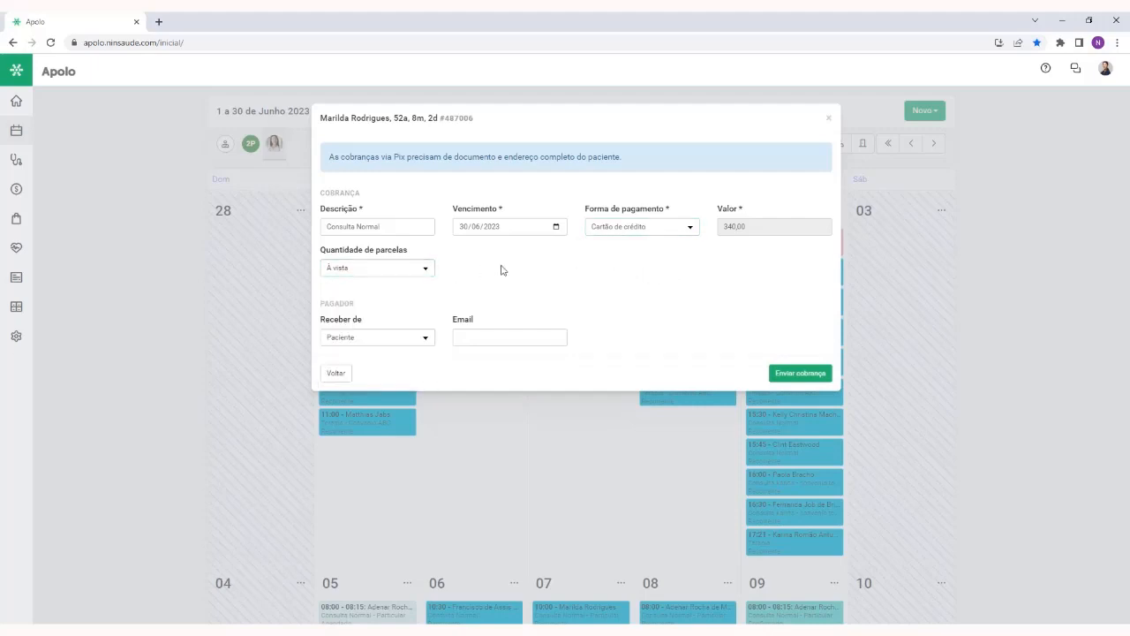
left_click(652, 227)
left_click(651, 240)
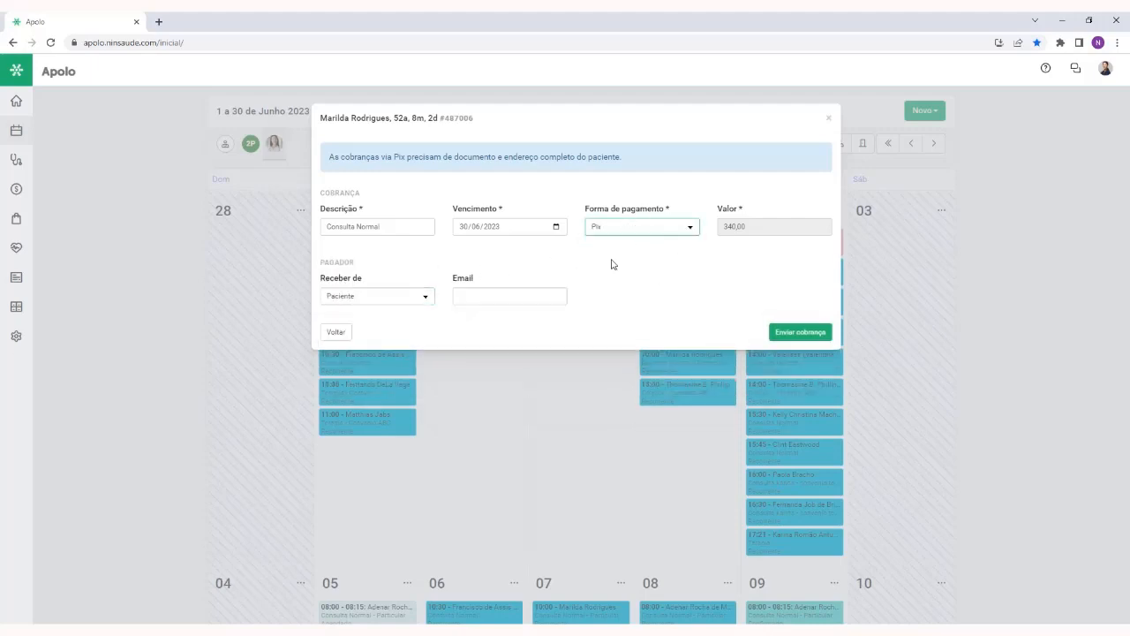
left_click(492, 292)
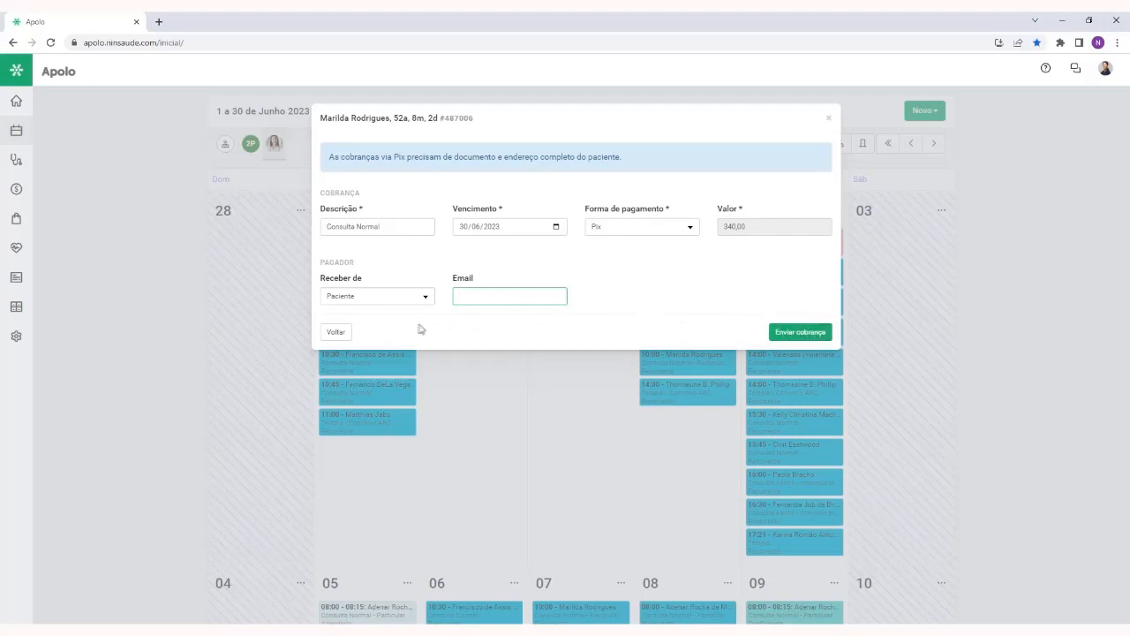
left_click(336, 331)
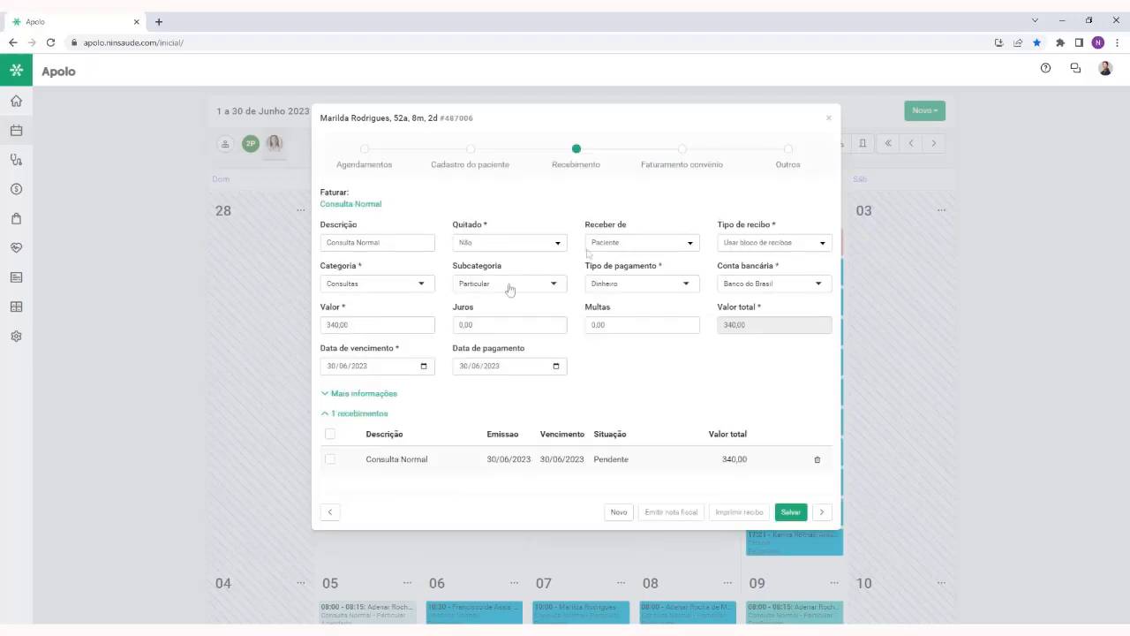
left_click(829, 118)
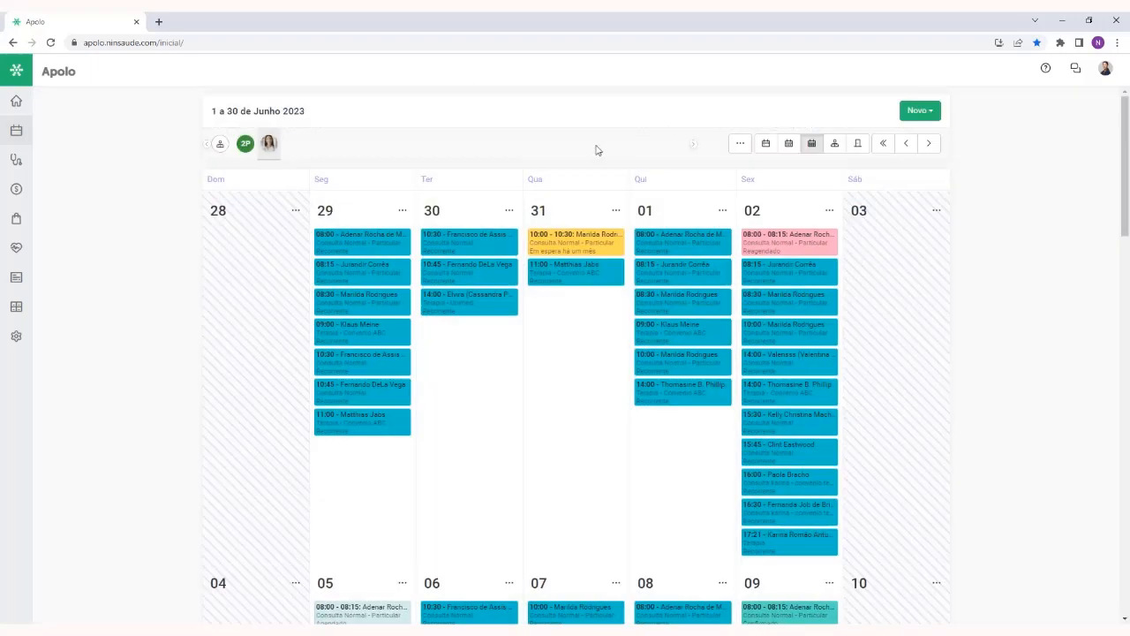
Open the Títulos list in Finanças, followed by the Fluxo de caixa report
mouse_move(27, 193)
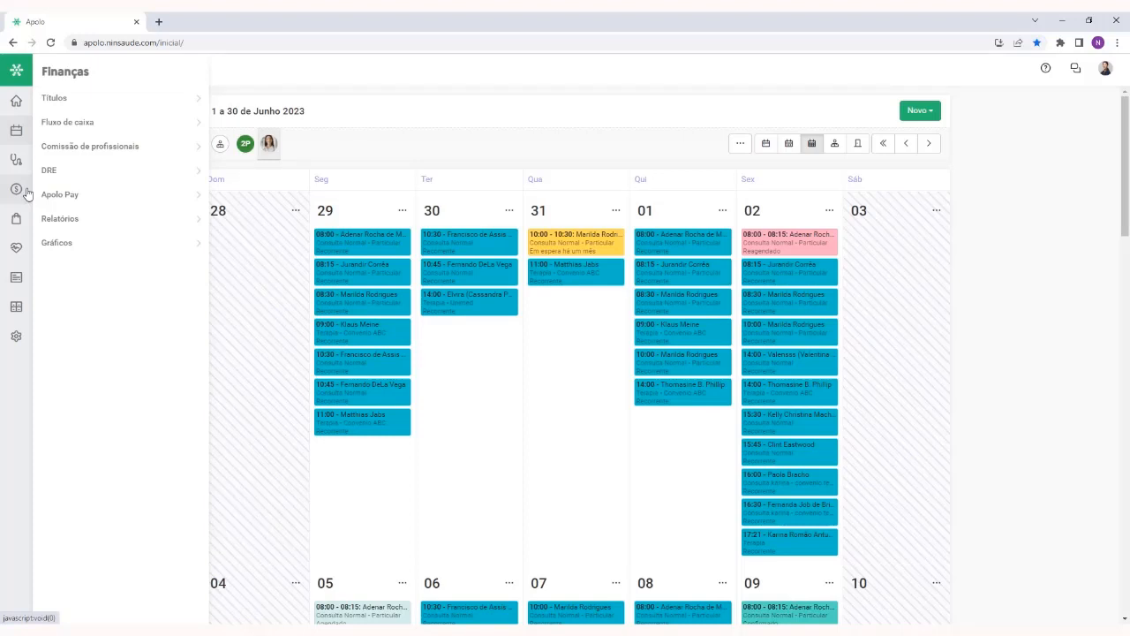
left_click(99, 100)
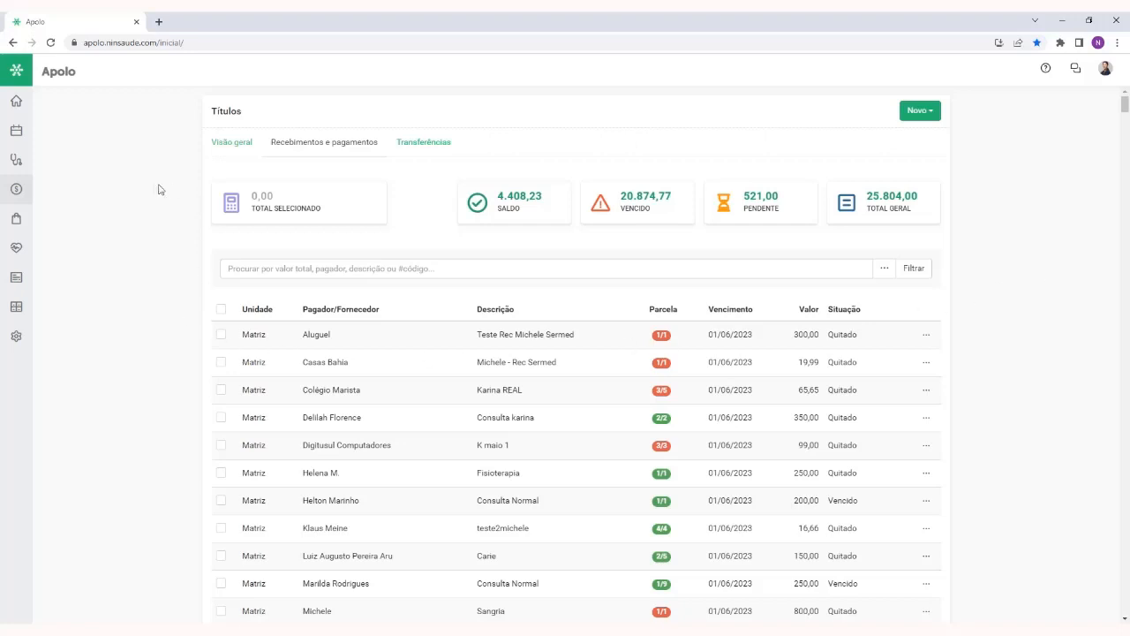
mouse_move(24, 221)
left_click(18, 189)
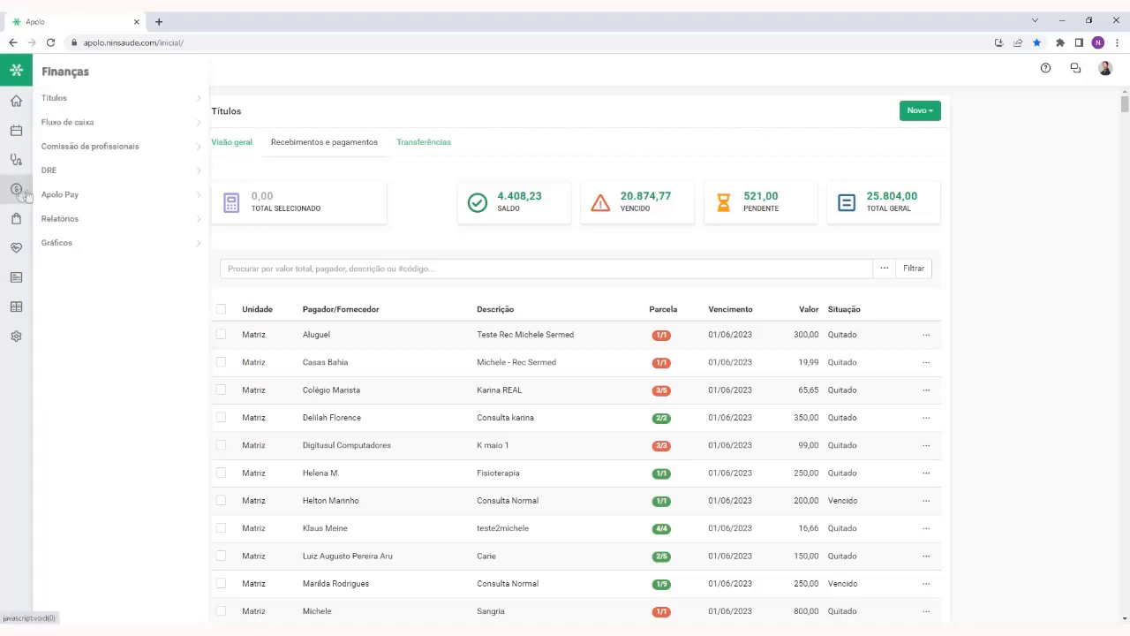
left_click(100, 126)
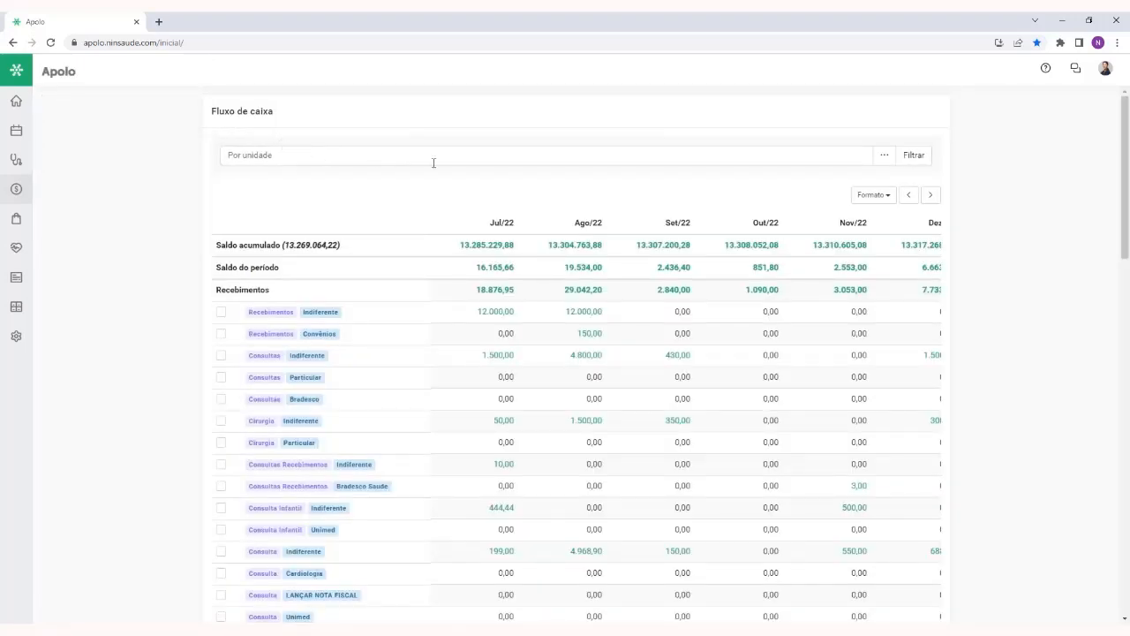
Examine the cash flow's monthly columns, such as Jul/22 and Ago/22, and its Recebimentos categories
scroll(502, 219, "down", 1)
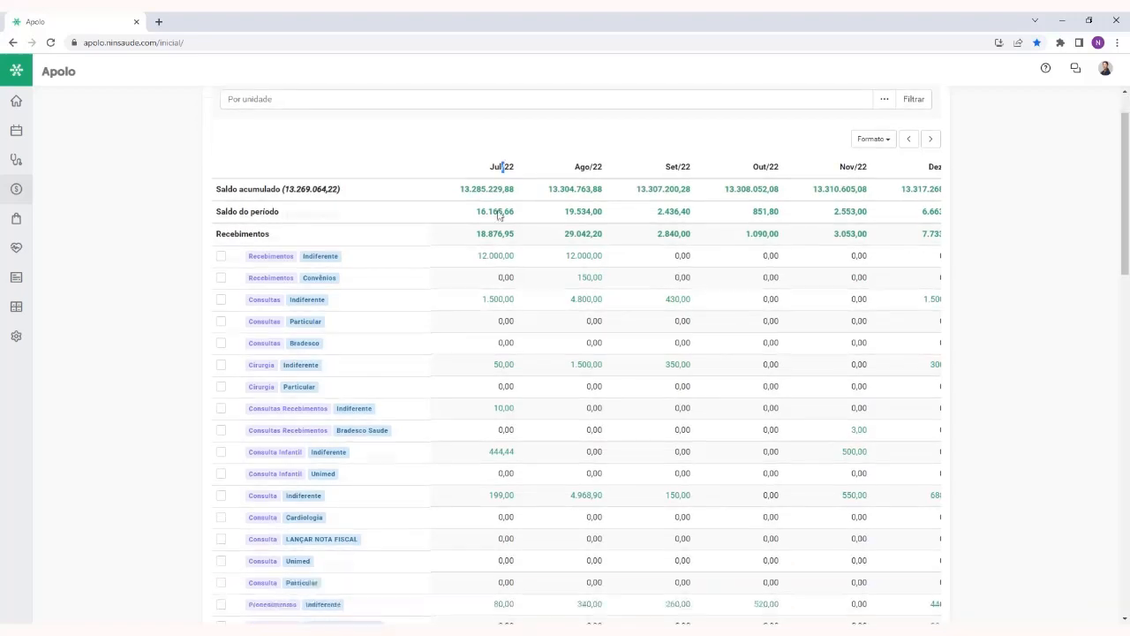
scroll(439, 222, "down", 3)
scroll(438, 221, "up", 4)
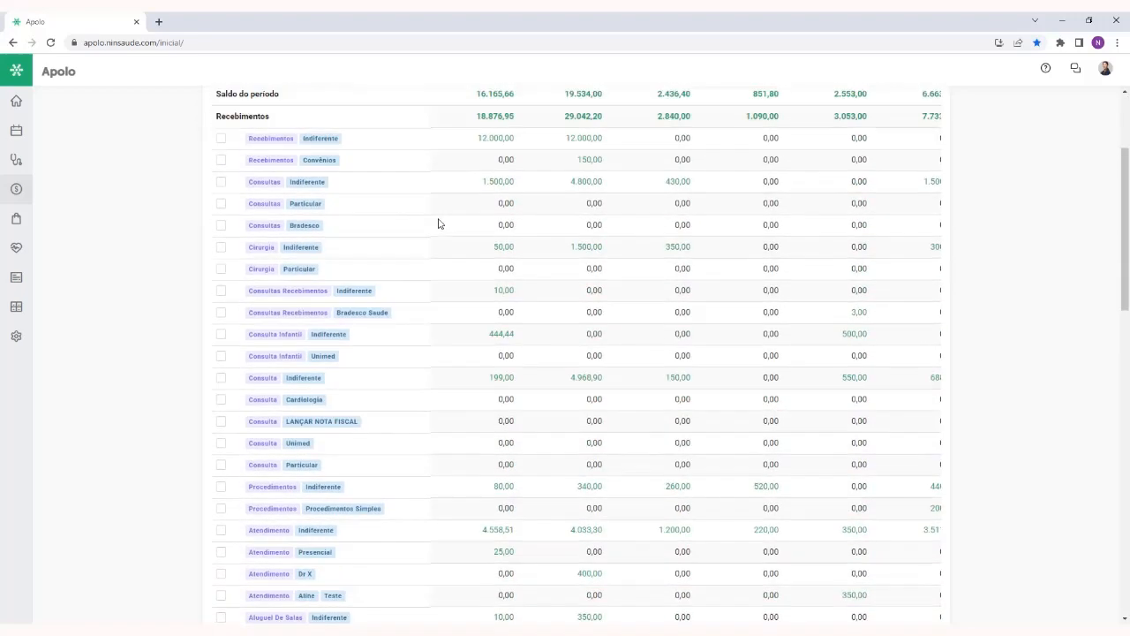
left_click_drag(488, 223, 529, 229)
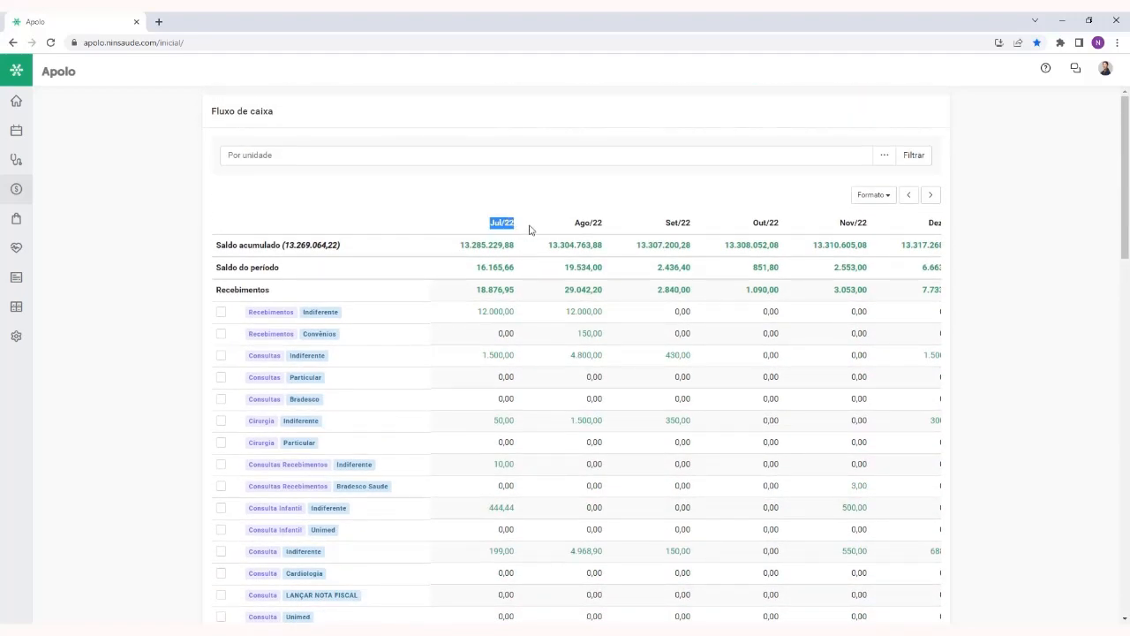
left_click(621, 227)
double_click(590, 222)
scroll(339, 311, "down", 1)
left_click(278, 209)
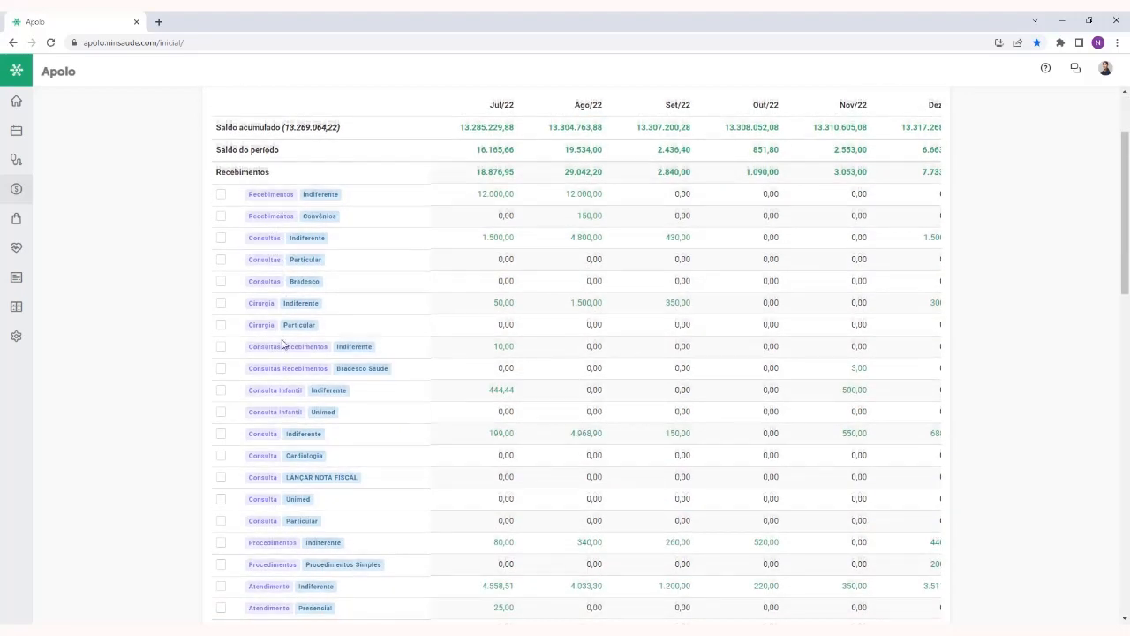
scroll(283, 342, "down", 2)
scroll(283, 343, "up", 3)
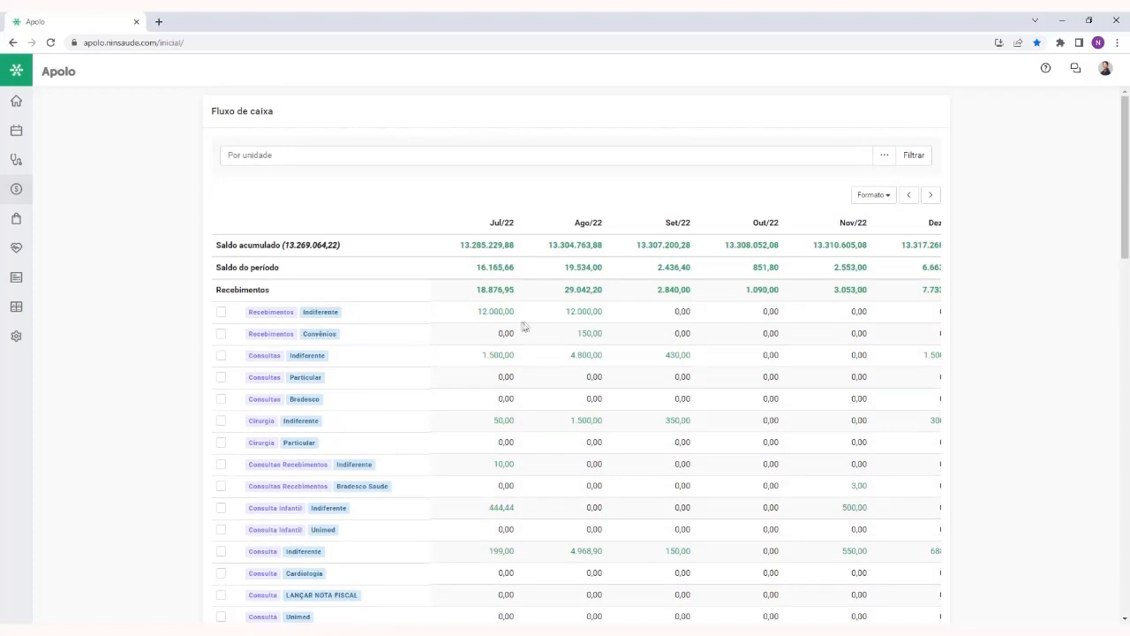
Advance the cash flow to Jan/23–Jun/23 and select the Recebimentos Indiferente, Recebimentos Convênios and Consultas Indiferente rows
left_click(929, 195)
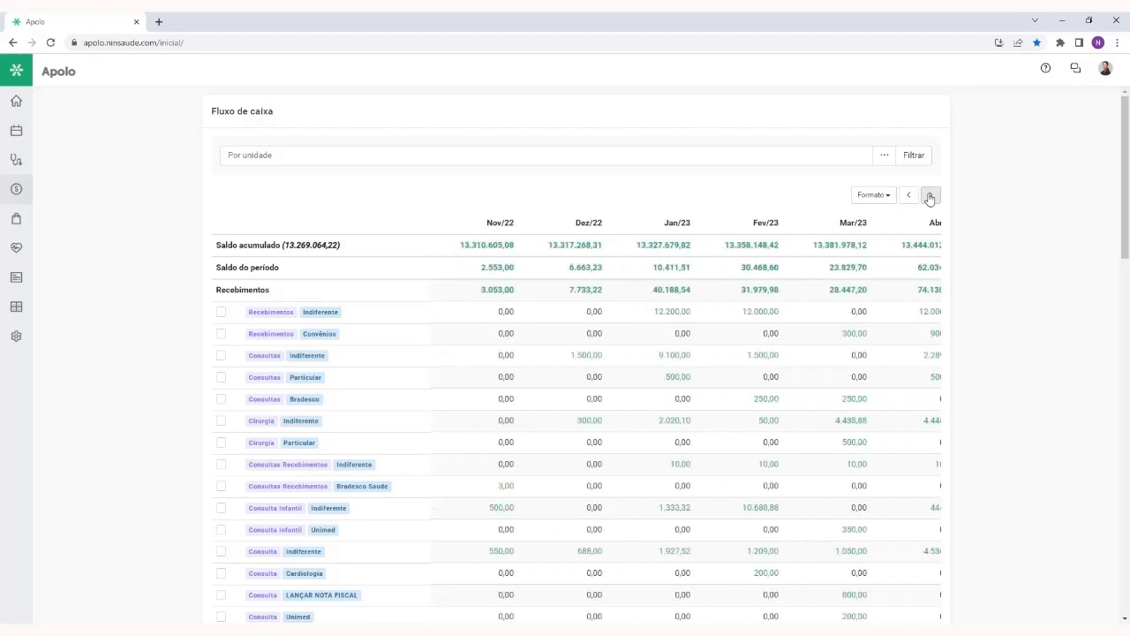
left_click(930, 195)
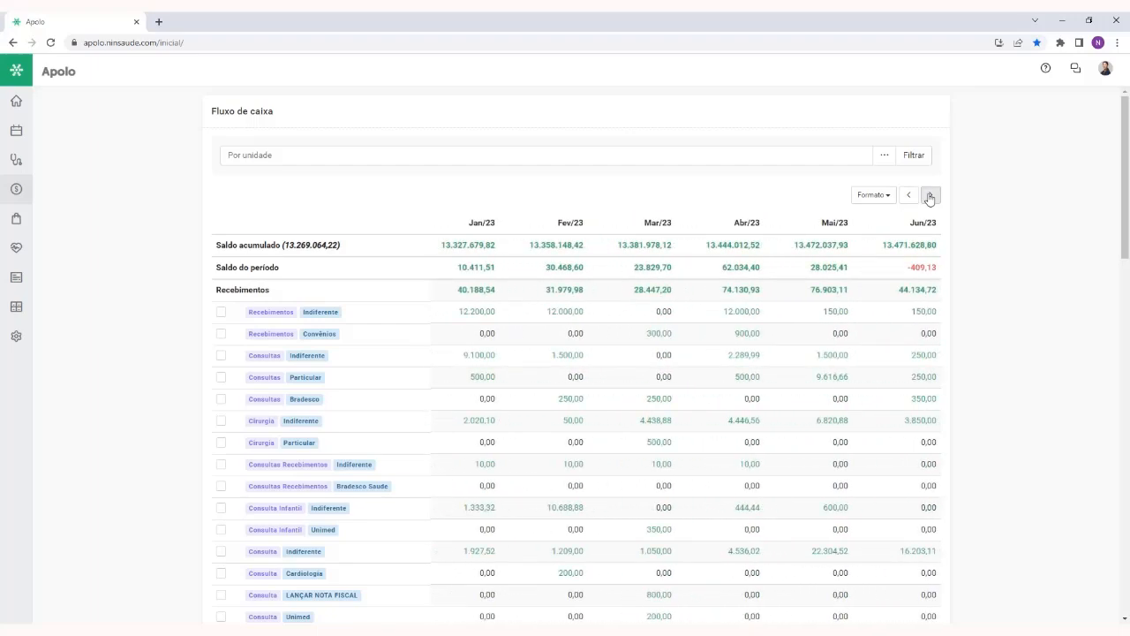
left_click(221, 313)
left_click(221, 356)
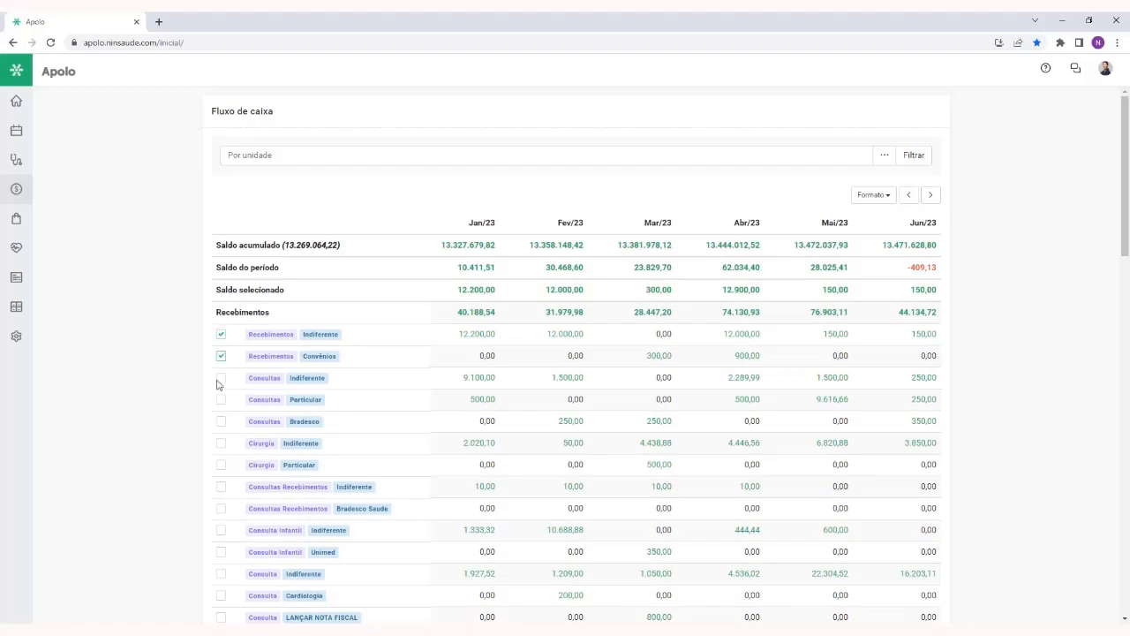
left_click(221, 377)
Select the Impostos Indiferente row and the Infraestrutura Indiferente, Energia, Condomínio, Internet and TV a Cabo rows under Pagamentos
scroll(221, 388, "down", 10)
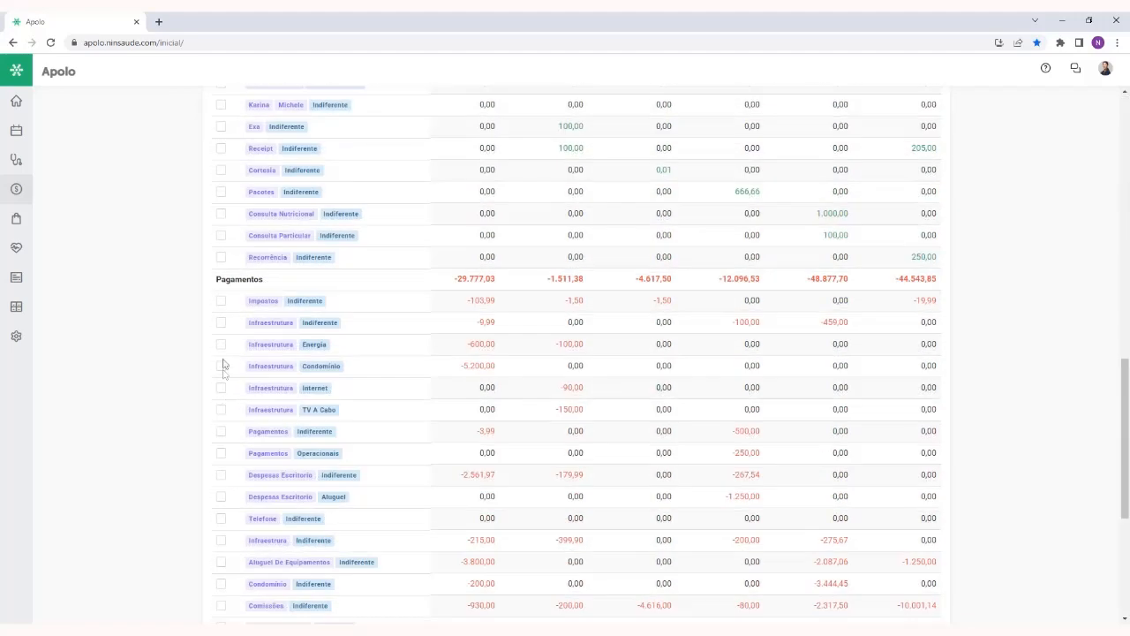
left_click(221, 301)
left_click(221, 322)
left_click(221, 344)
left_click(221, 366)
left_click(221, 388)
left_click(221, 409)
scroll(235, 405, "up", 10)
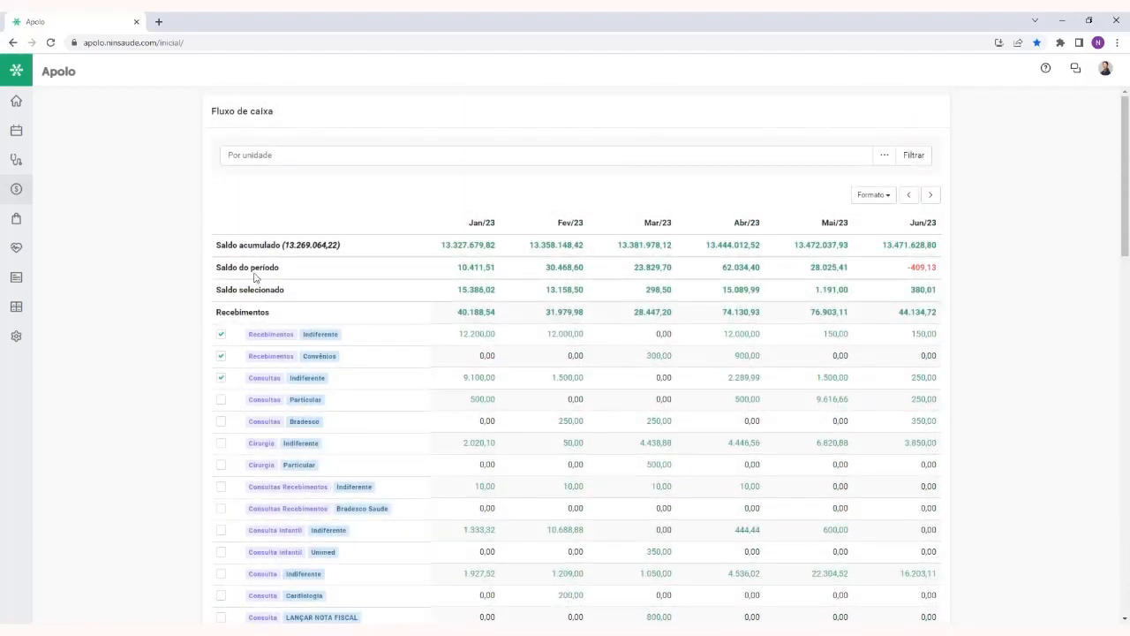
Review the Saldo selecionado row and add Consultas Particular, Consultas Bradesco, Cirurgia Indiferente and Cirurgia Particular to the selection
left_click_drag(458, 292, 937, 290)
left_click(972, 291)
left_click(221, 399)
left_click(221, 422)
left_click(221, 444)
left_click(221, 465)
Switch the cash flow to the Previsto format and filter it by the Banco do Brasil bank account
left_click(883, 196)
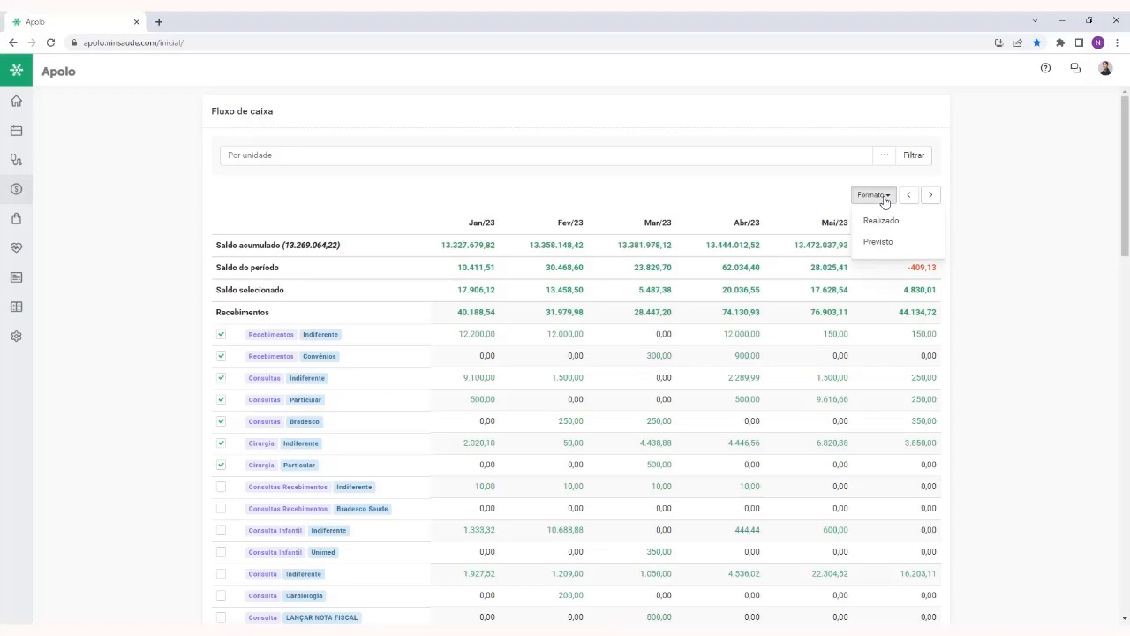
left_click(911, 247)
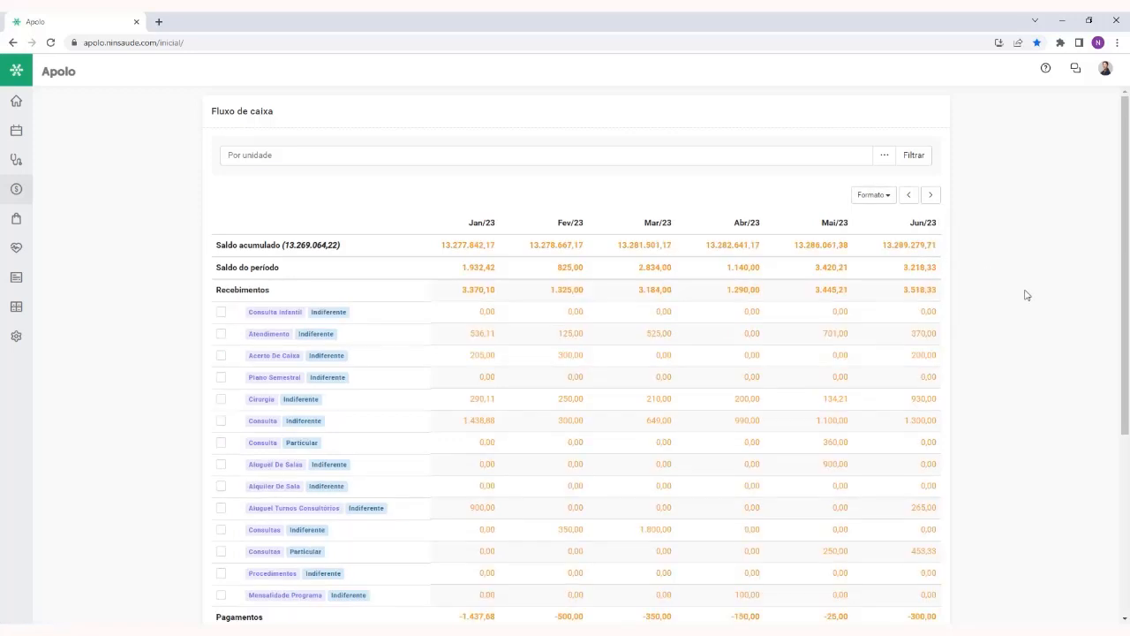
left_click(885, 156)
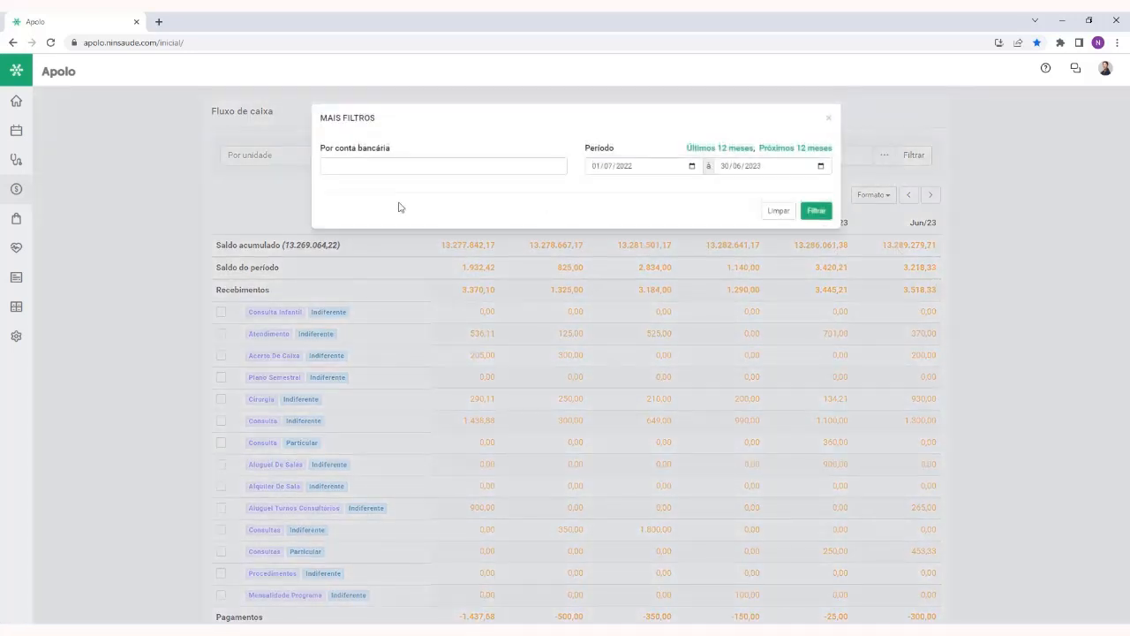
left_click(406, 164)
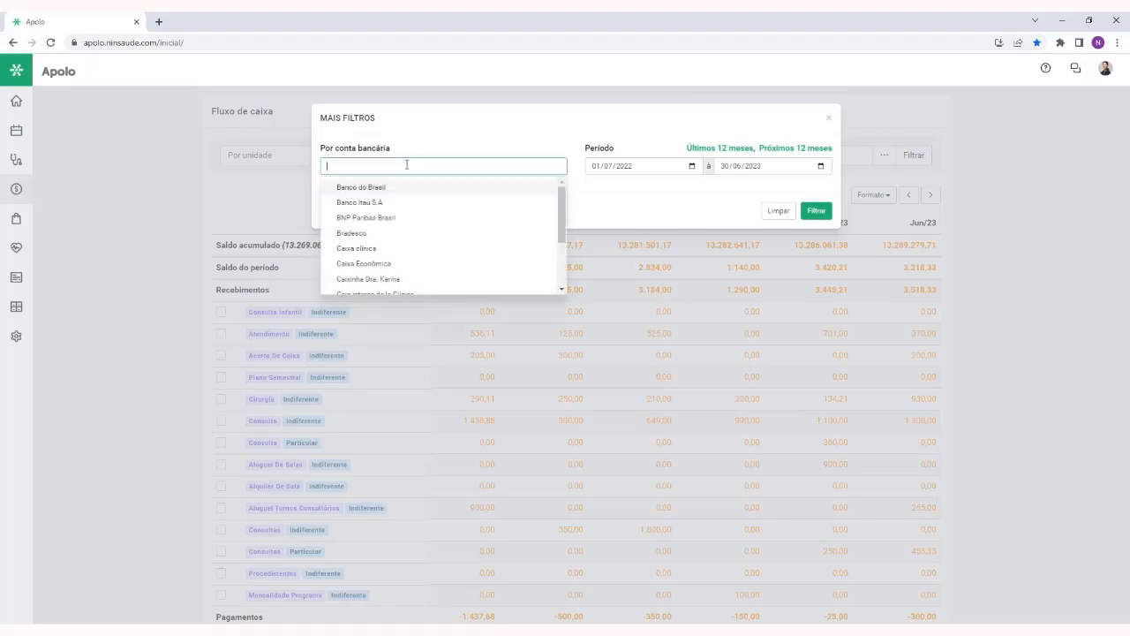
left_click(403, 188)
left_click(415, 146)
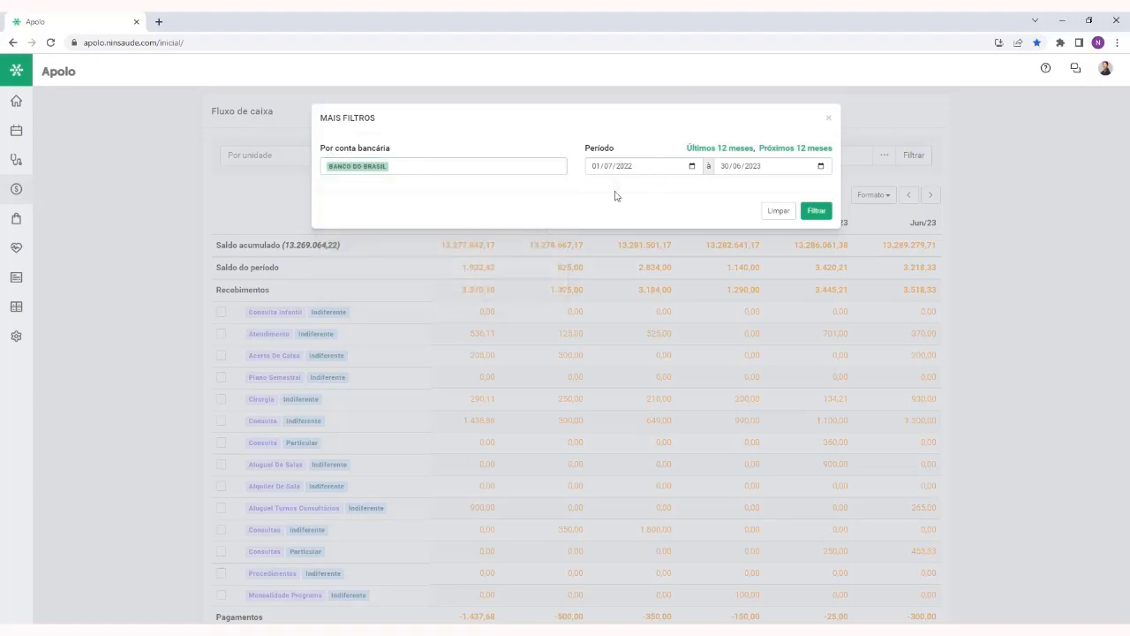
left_click(816, 212)
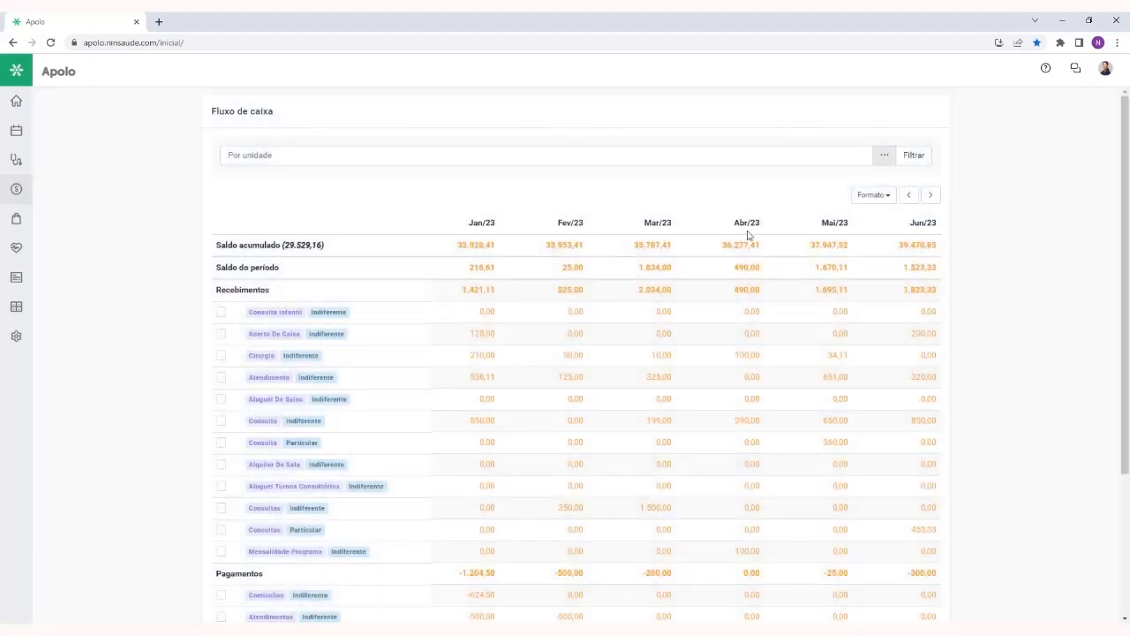
Examine the filtered cash flow down to its Transferências row and export options, and return to the report's beginning
scroll(1120, 176, "down", 3)
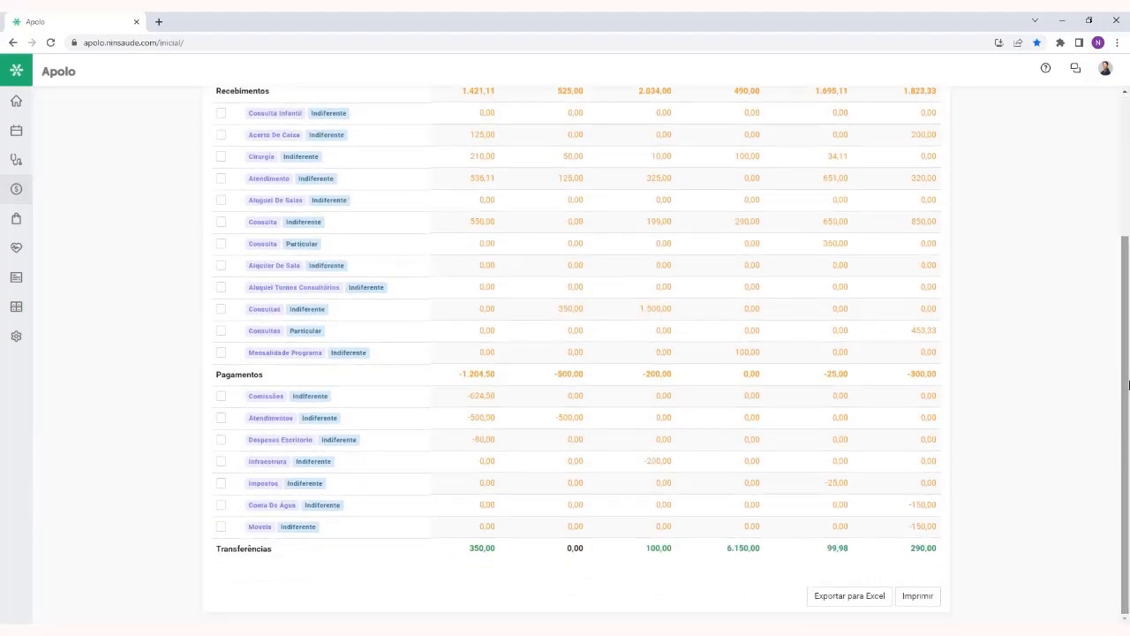
double_click(256, 548)
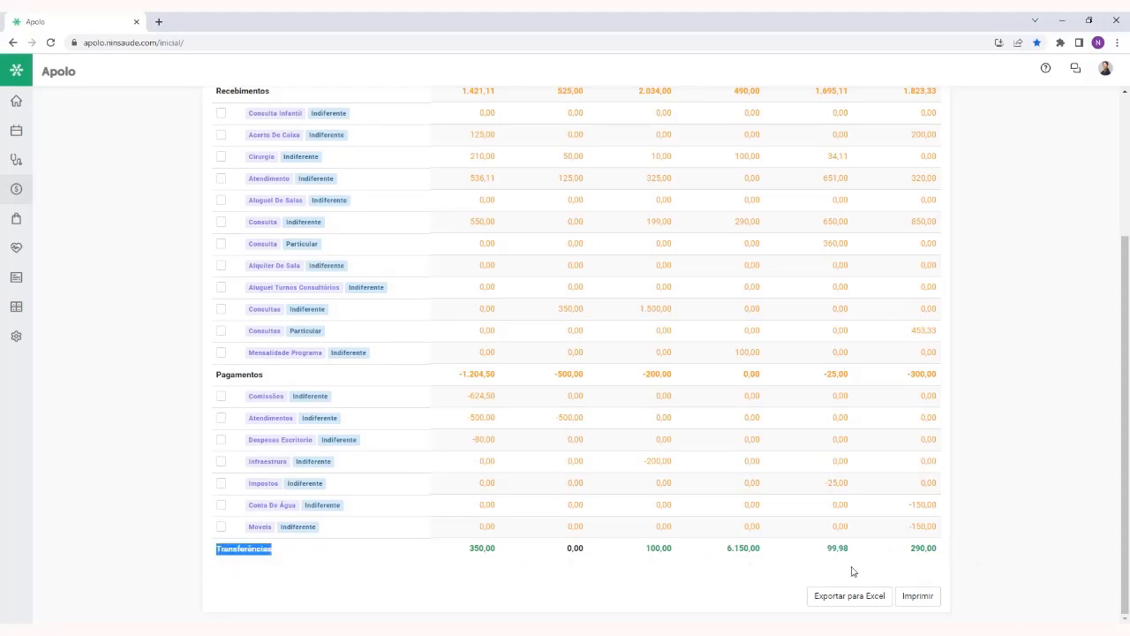
left_click(619, 570)
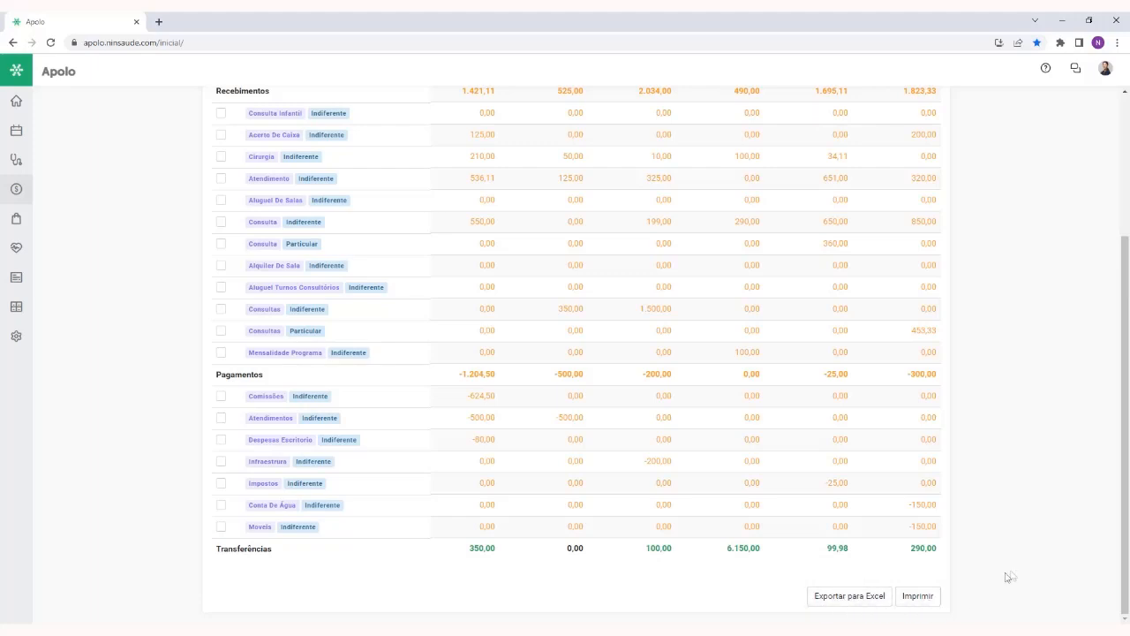
left_click_drag(1123, 575, 1125, 352)
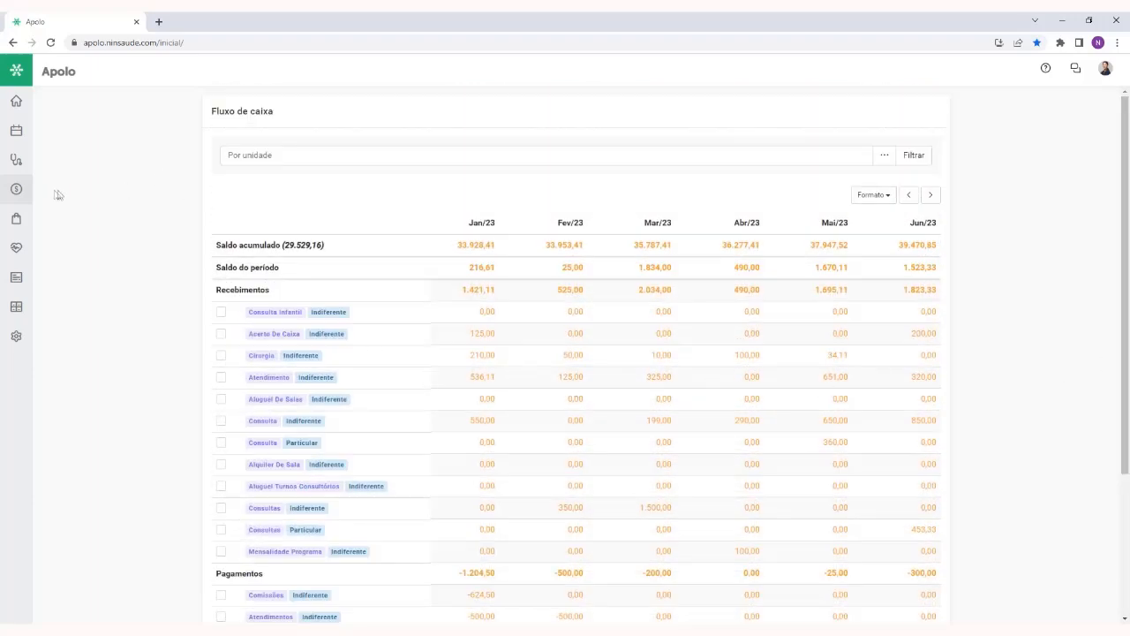
Open the Comissão de profissionais report and review the services rendered and balances across the list of professionals
left_click(21, 191)
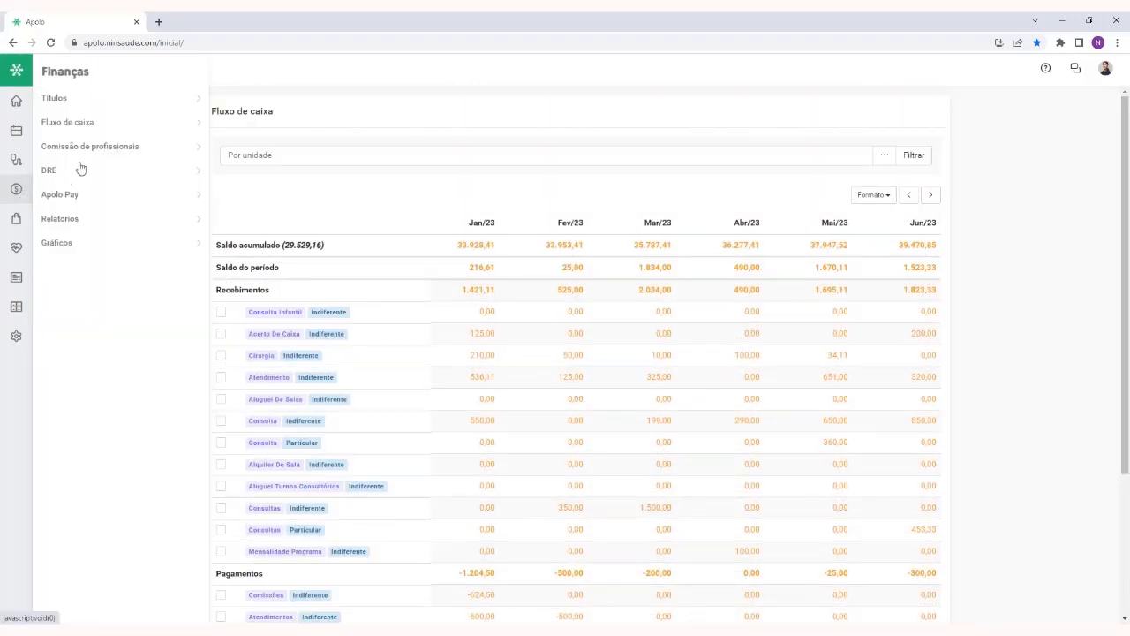
left_click(131, 147)
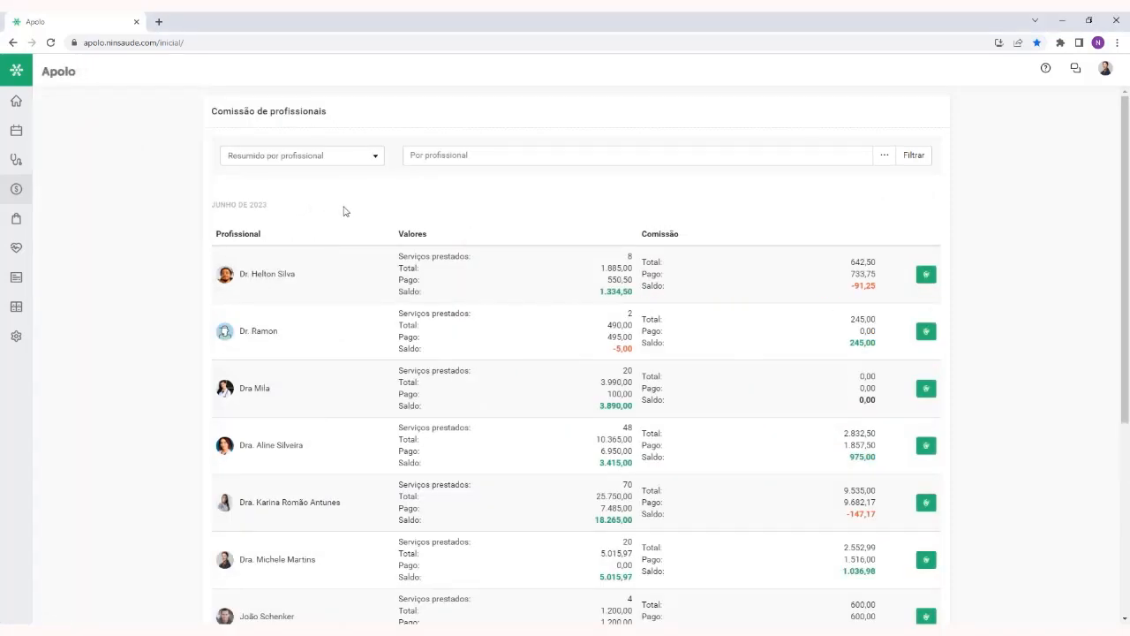
scroll(347, 214, "down", 3)
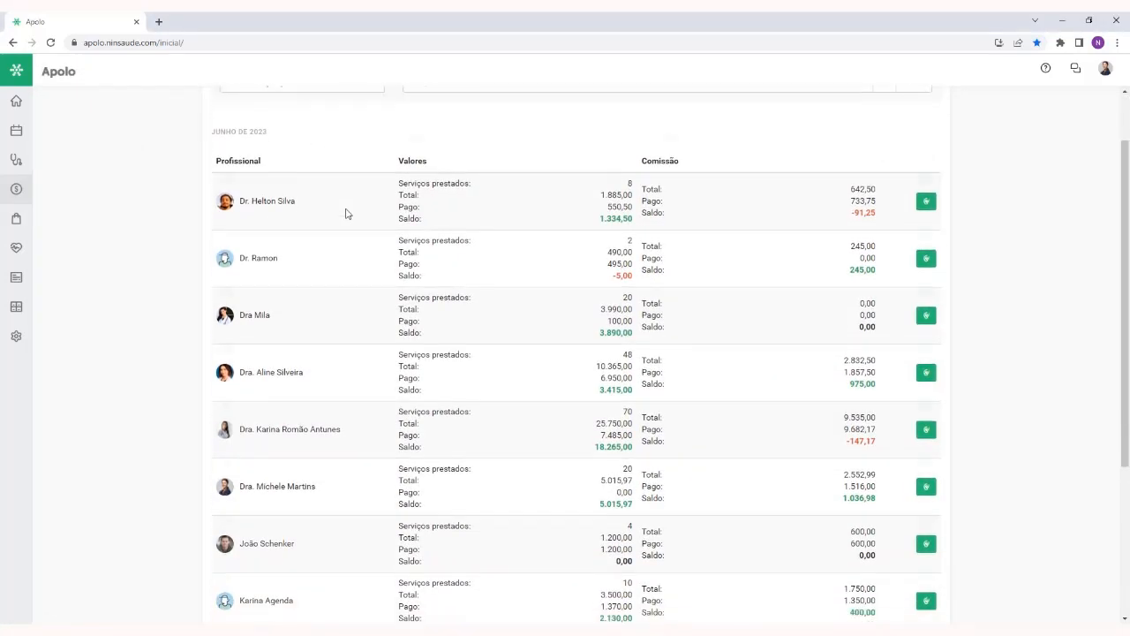
scroll(346, 214, "down", 1)
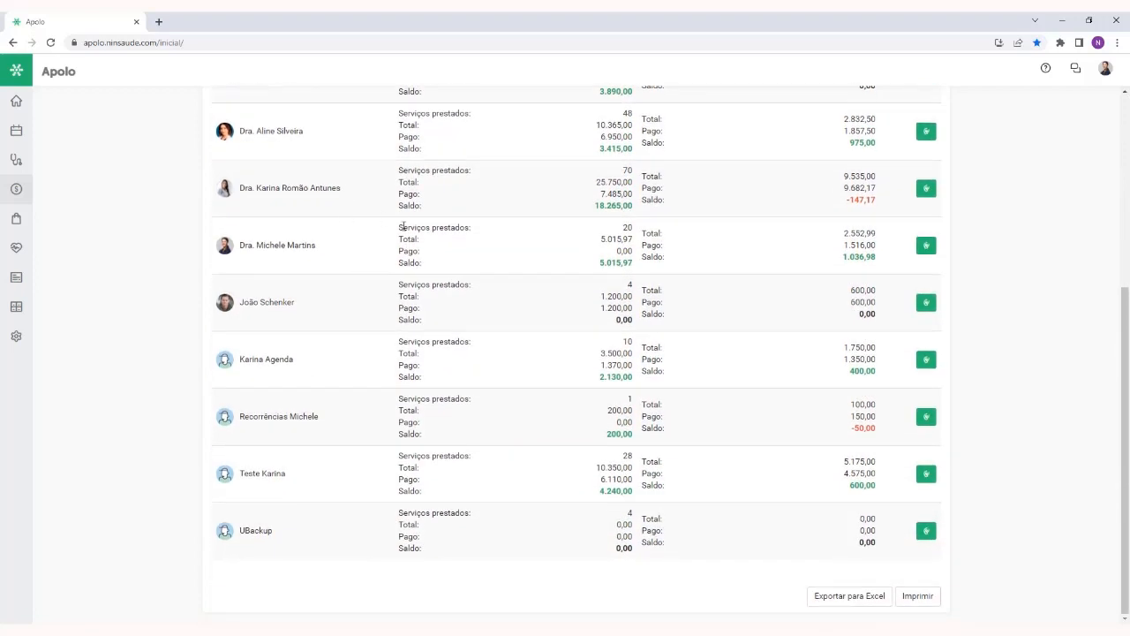
left_click_drag(398, 227, 482, 235)
left_click(495, 253)
scroll(494, 254, "up", 3)
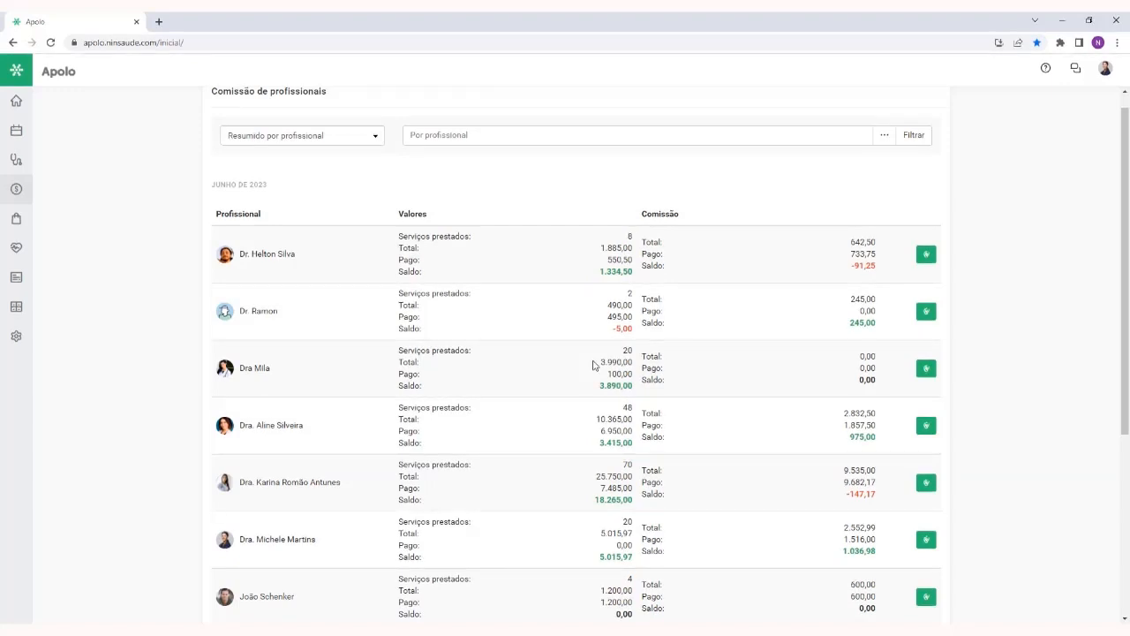
left_click(26, 341)
scroll(477, 369, "up", 1)
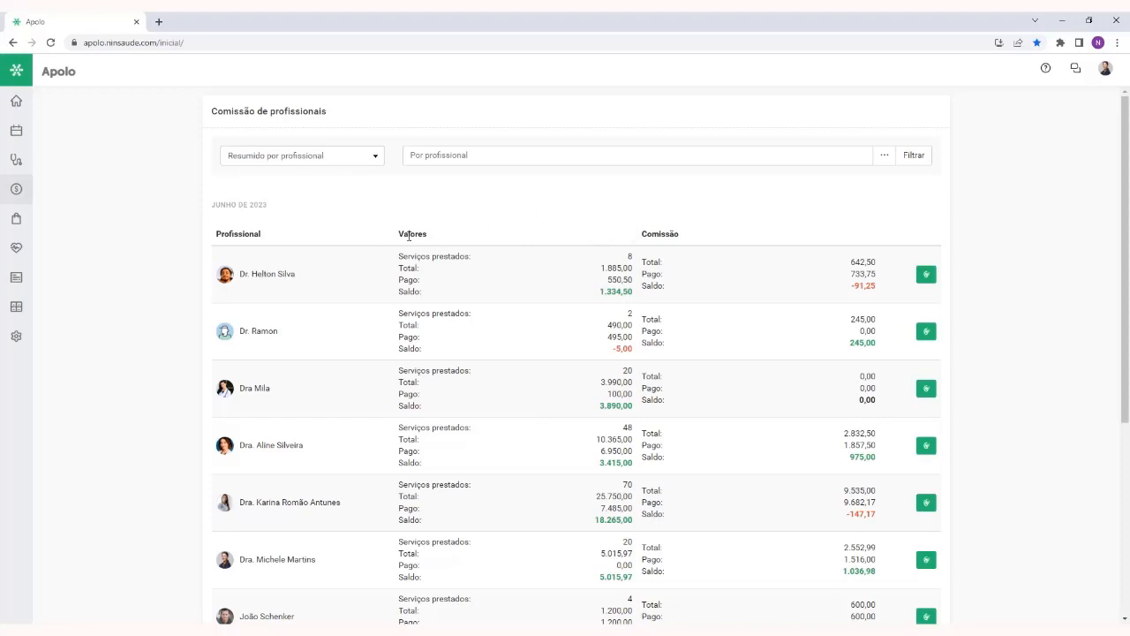
Examine the Valores column with its Serviços prestados entry, and the Comissão column
double_click(407, 236)
left_click_drag(397, 258, 474, 257)
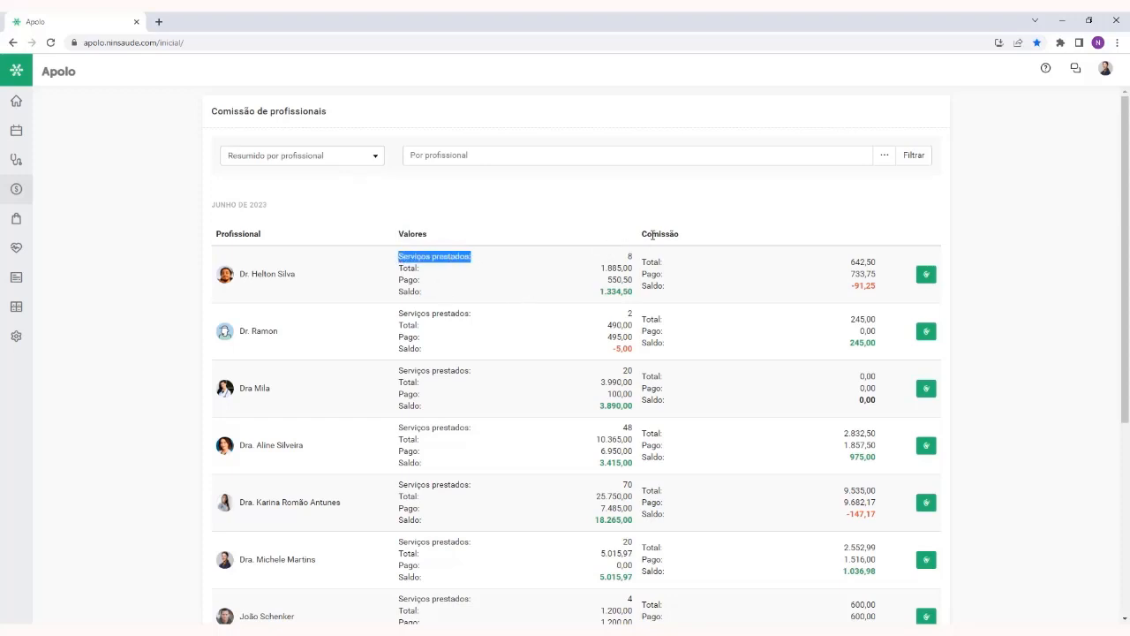
double_click(653, 234)
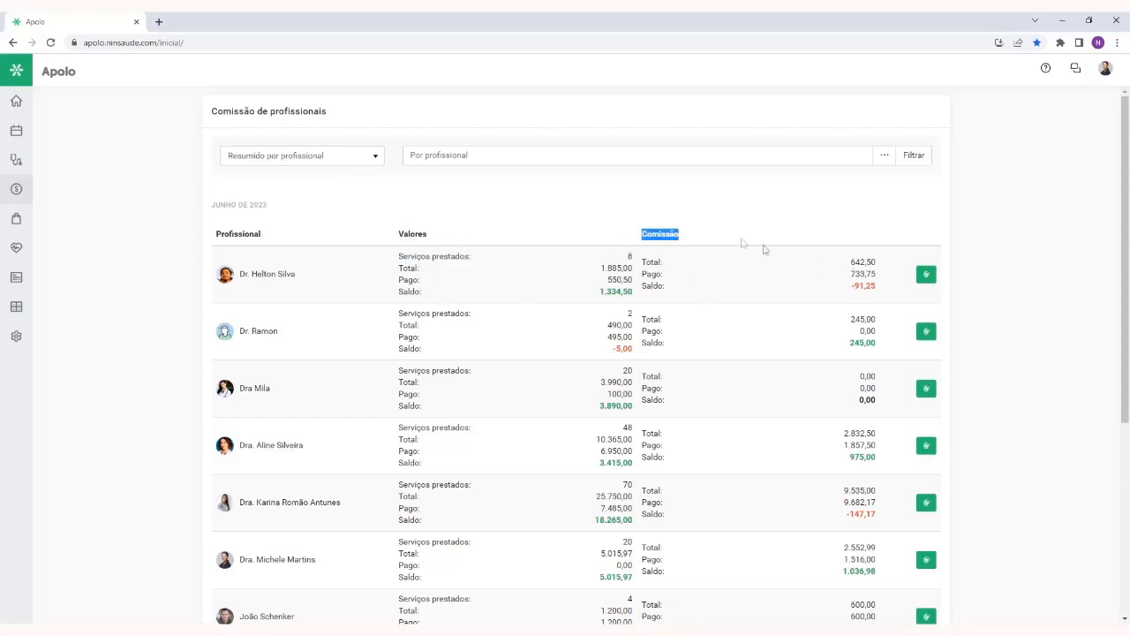
left_click(729, 235)
Switch the commission report to Detalhado por profissional and filter it by the professional who has four services rendered
left_click(319, 157)
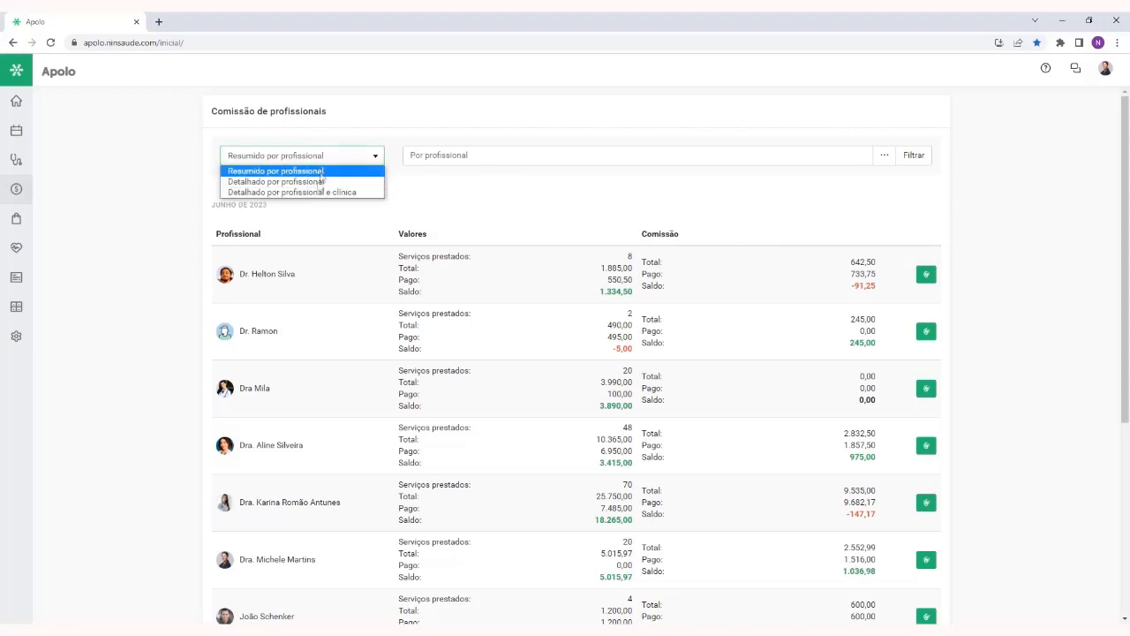
left_click(319, 187)
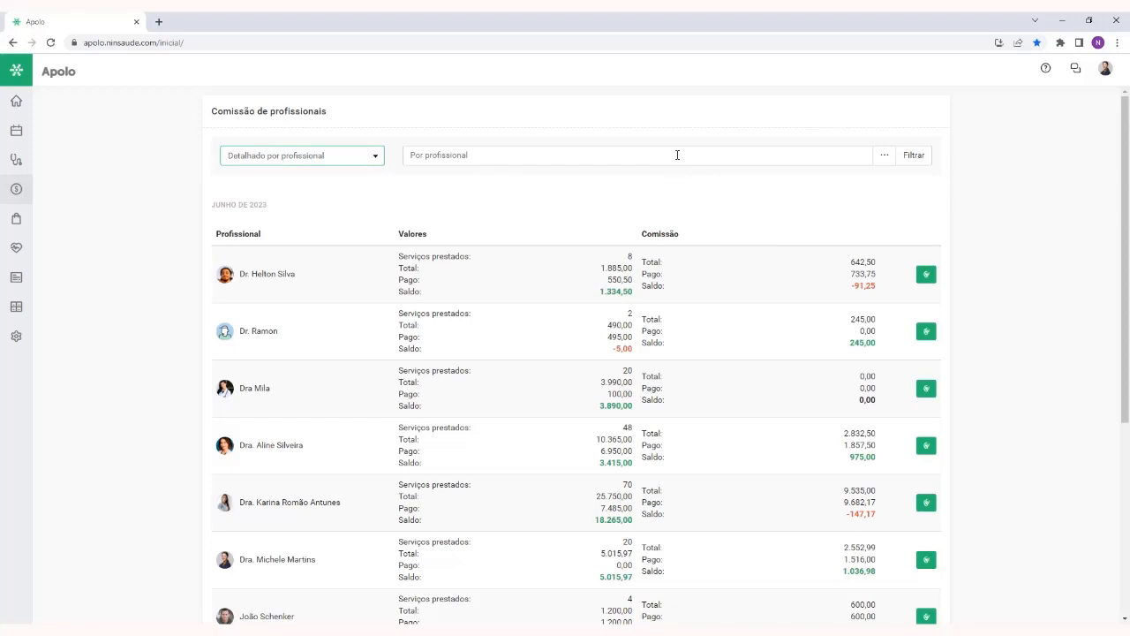
left_click(670, 155)
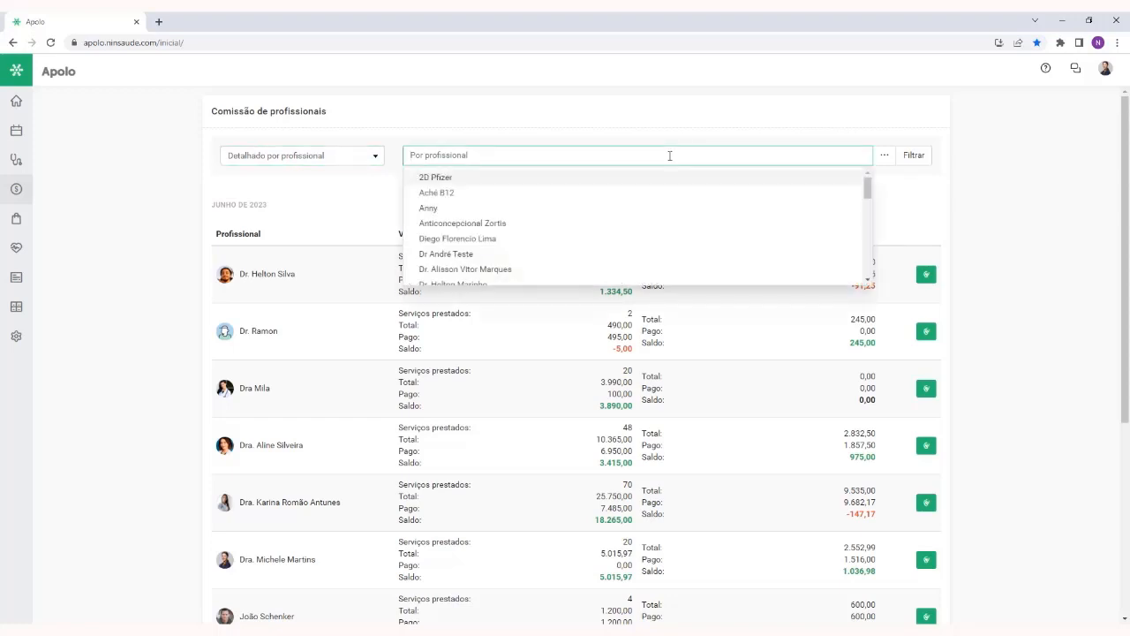
type("Joã")
left_click(680, 186)
left_click(915, 162)
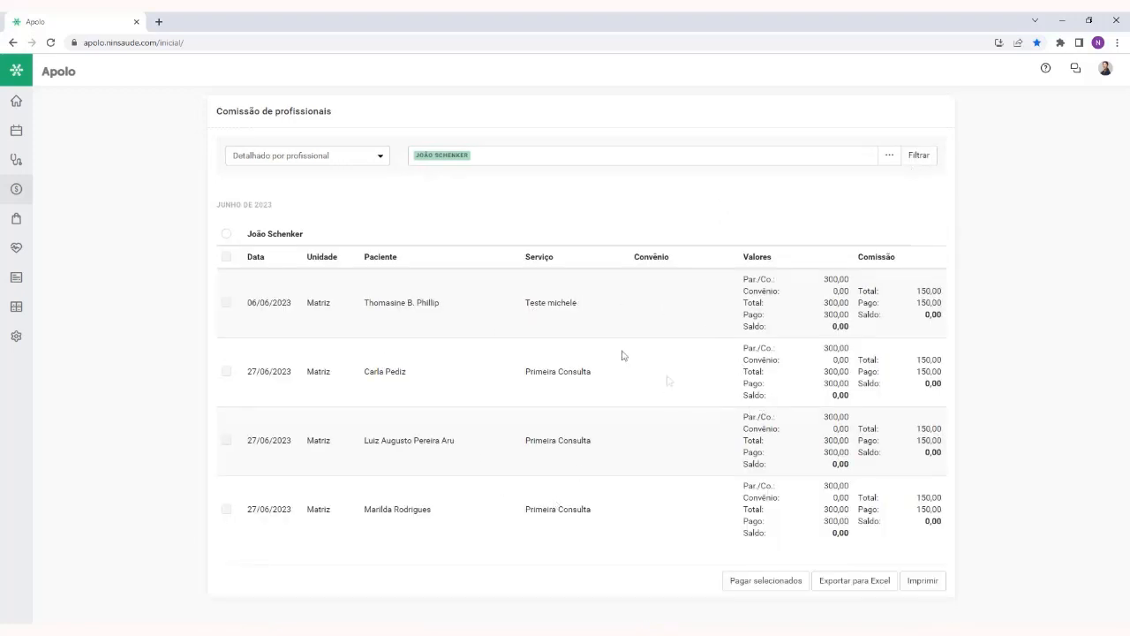
Examine the patient and service details of the first entry, dated 06/06/2023, in the detailed report
left_click_drag(374, 301, 451, 308)
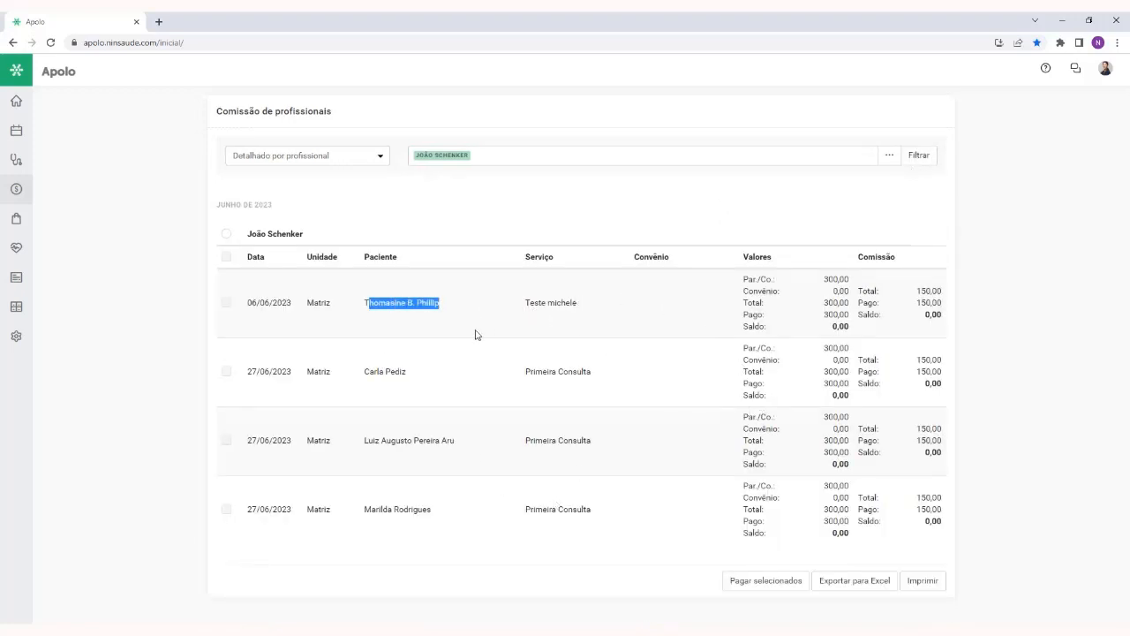
left_click(529, 301)
left_click_drag(530, 302, 583, 308)
left_click(591, 344)
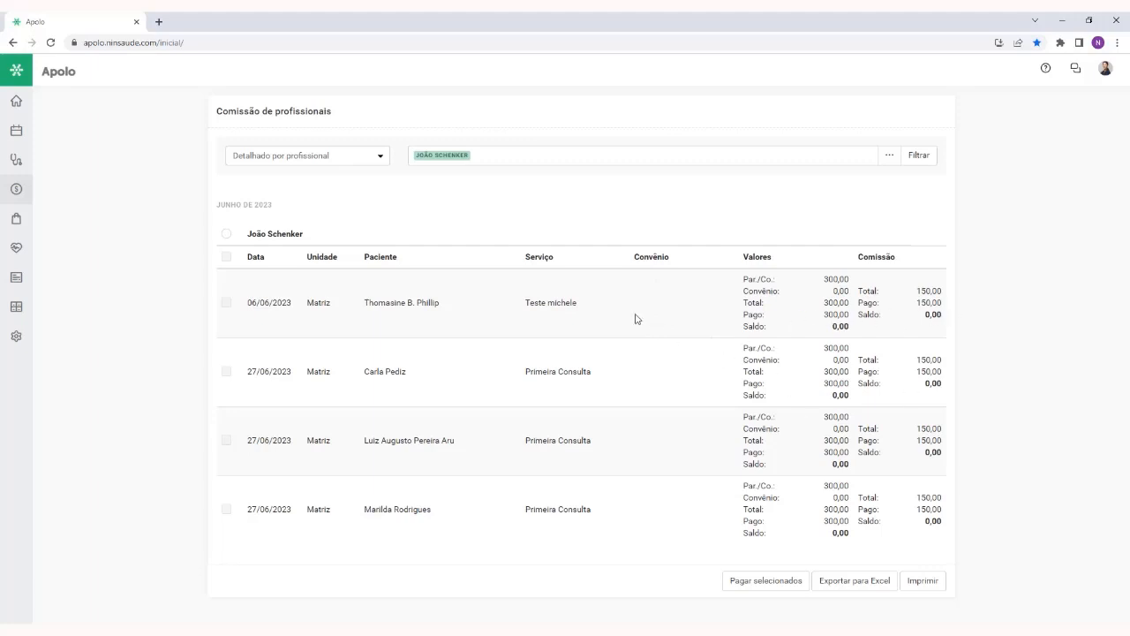
Switch the report to Detalhado por profissional e clínica and examine the Clínica commission of the first appointment
left_click(343, 160)
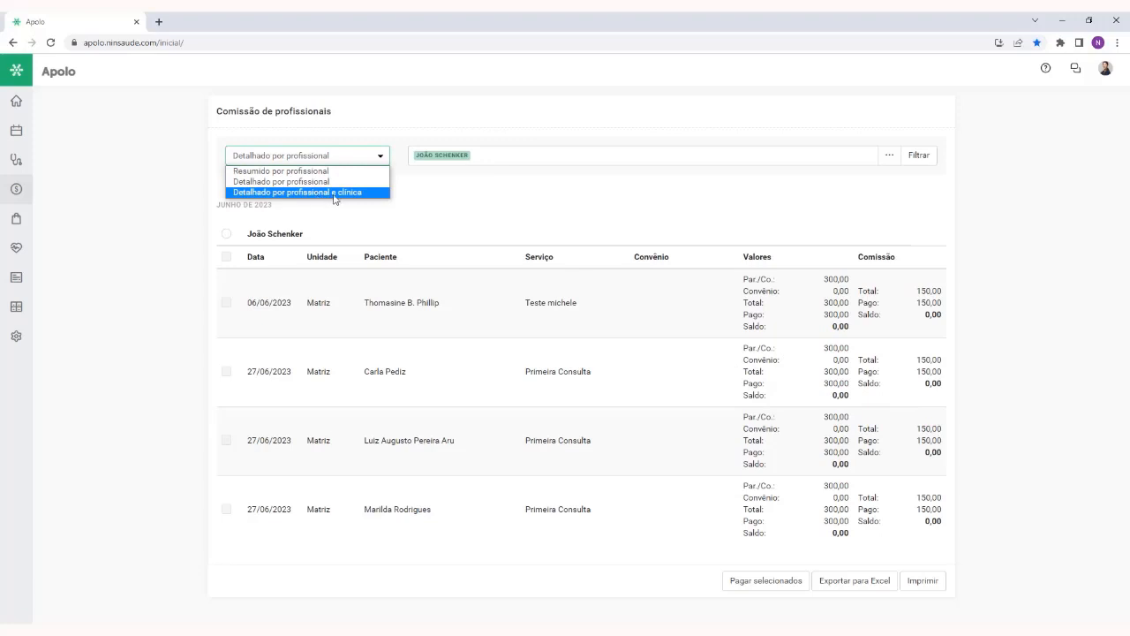
left_click(333, 193)
left_click(918, 155)
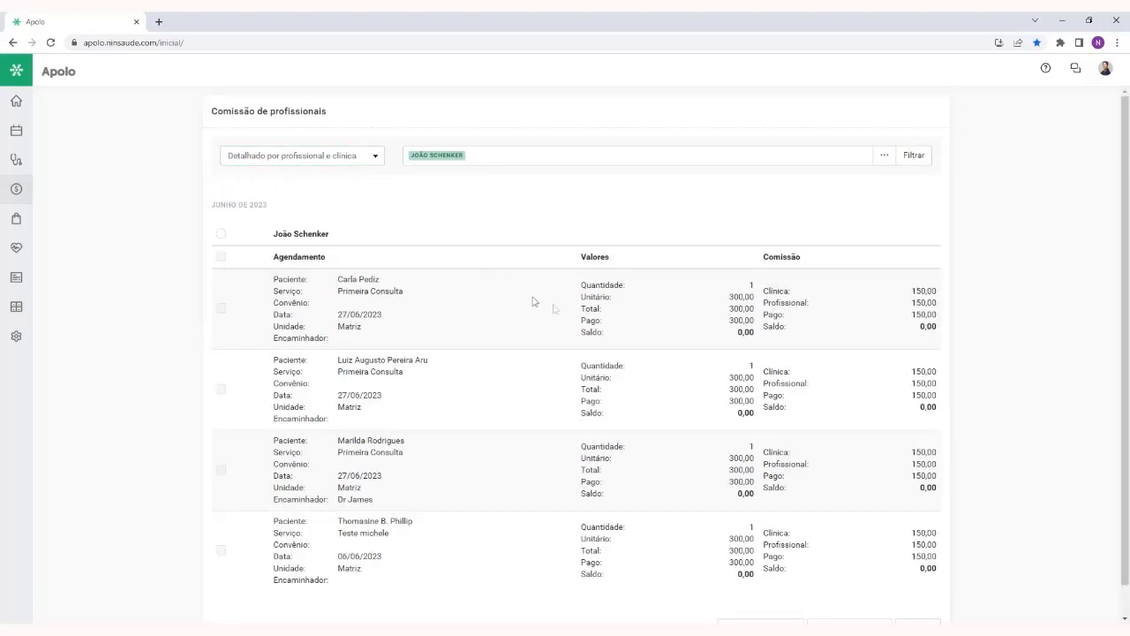
double_click(765, 290)
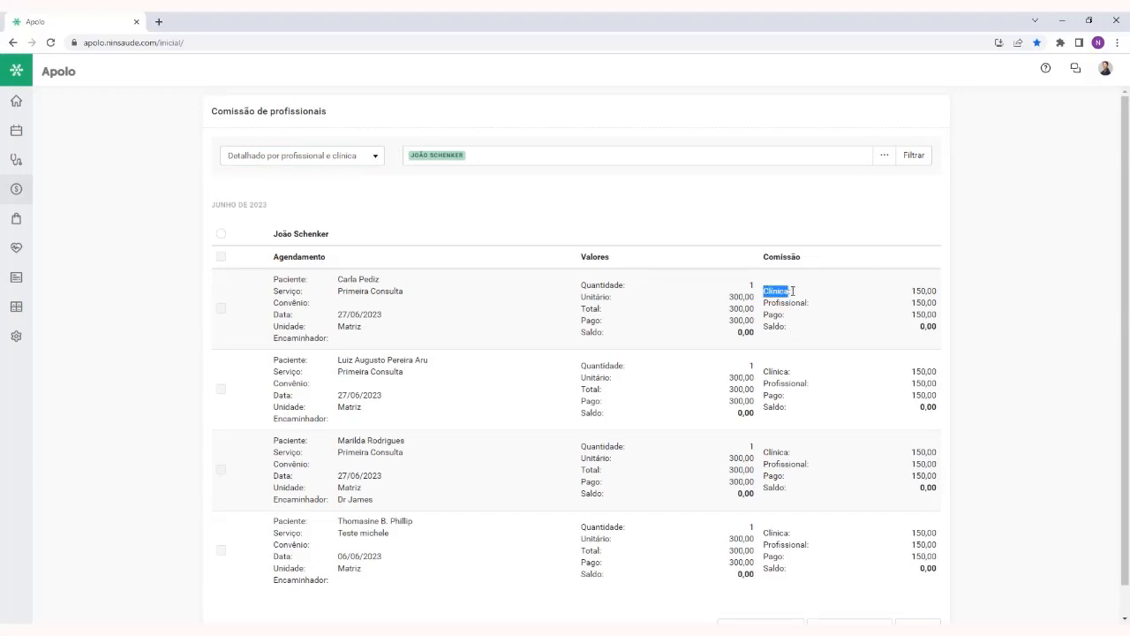
double_click(919, 292)
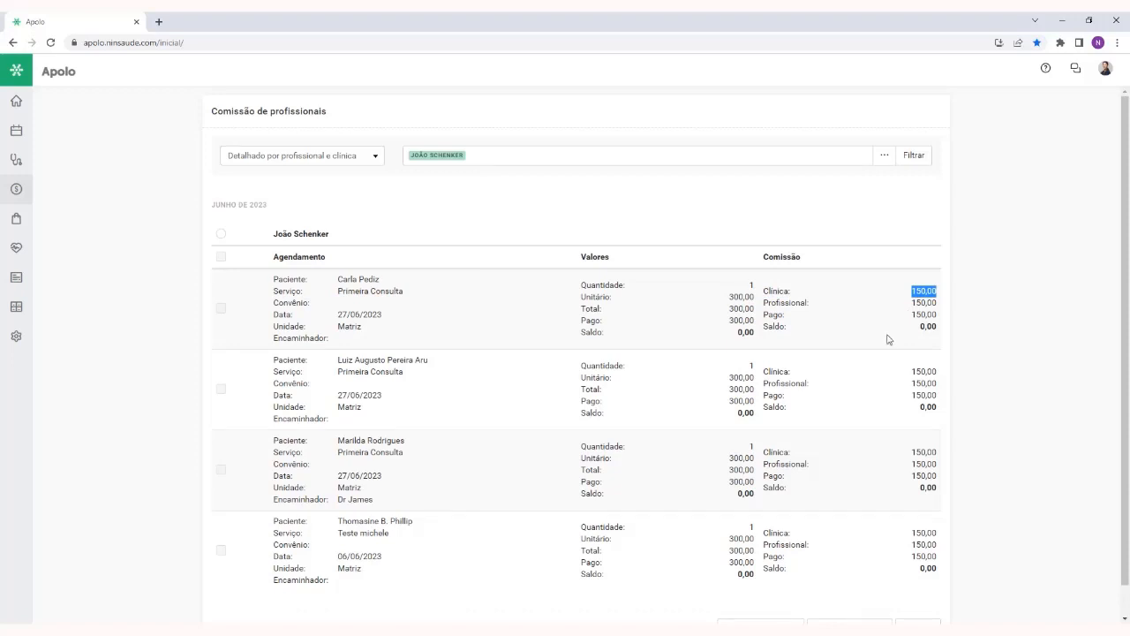
left_click(872, 326)
Set the report back to Resumido por profissional for the filtered professional
left_click(337, 159)
left_click(274, 165)
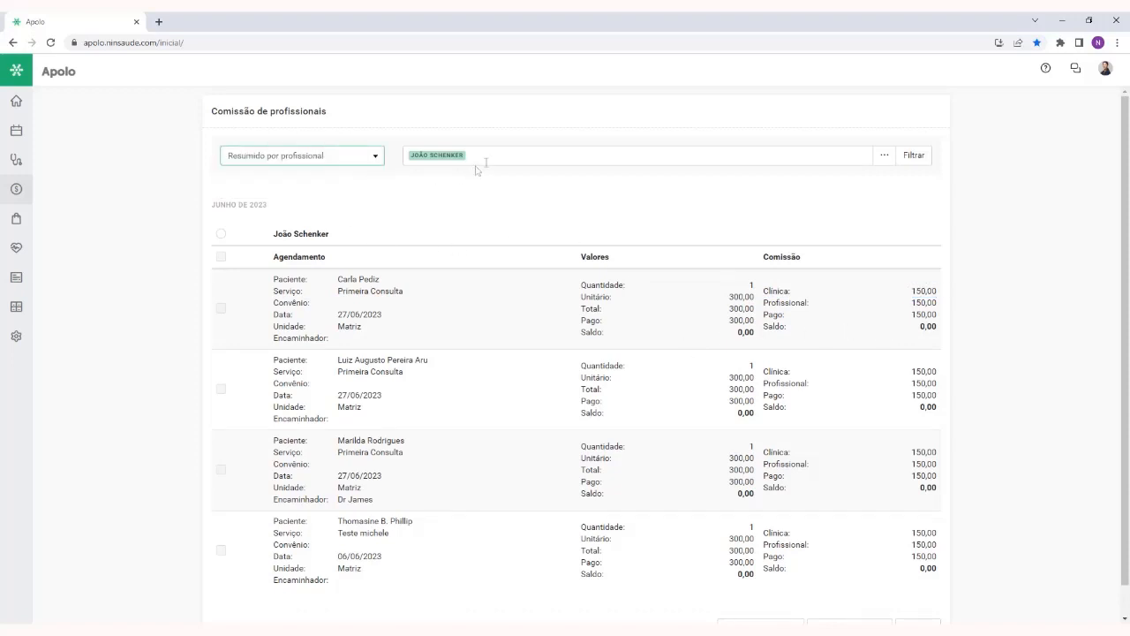
left_click(922, 157)
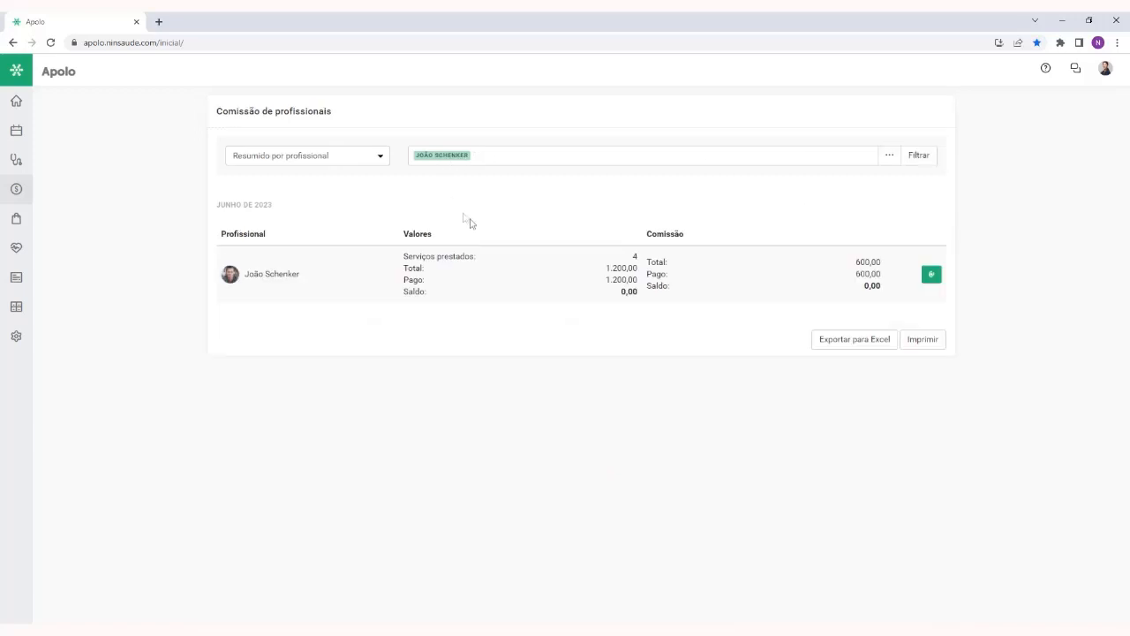
Remove the professional filter from the report and review the available Mais filtros criteria
left_click(462, 162)
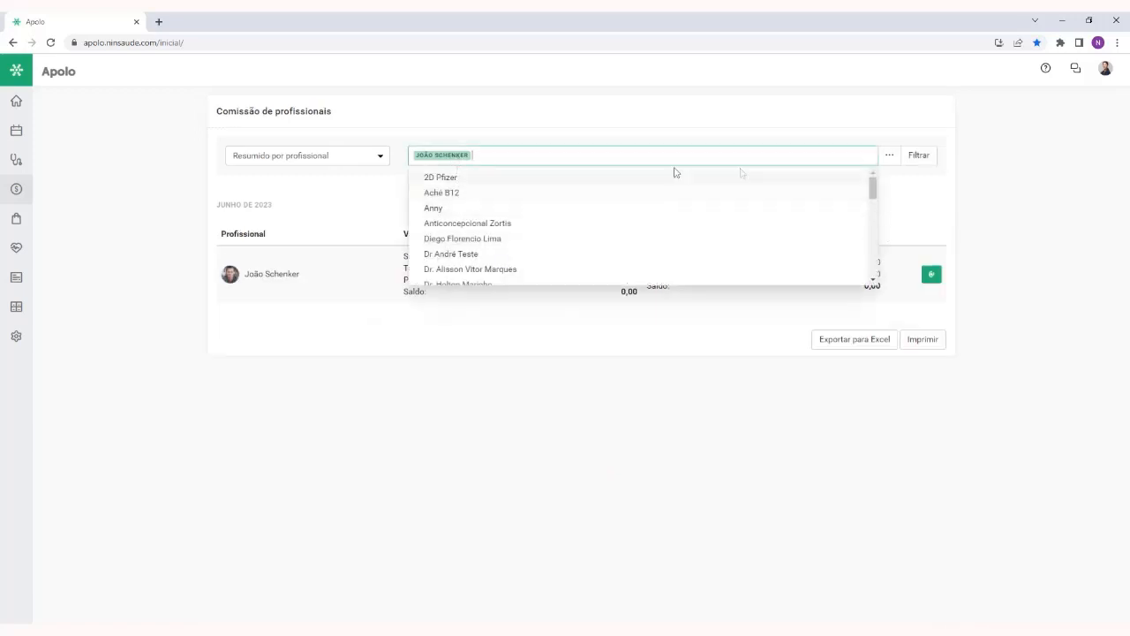
left_click(593, 156)
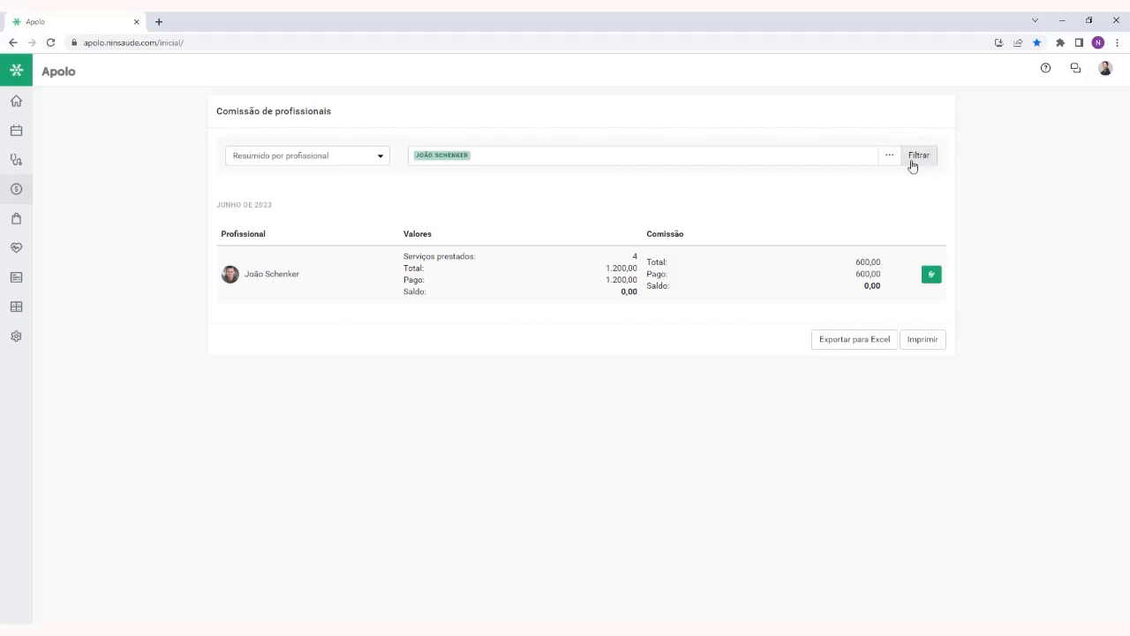
left_click(768, 157)
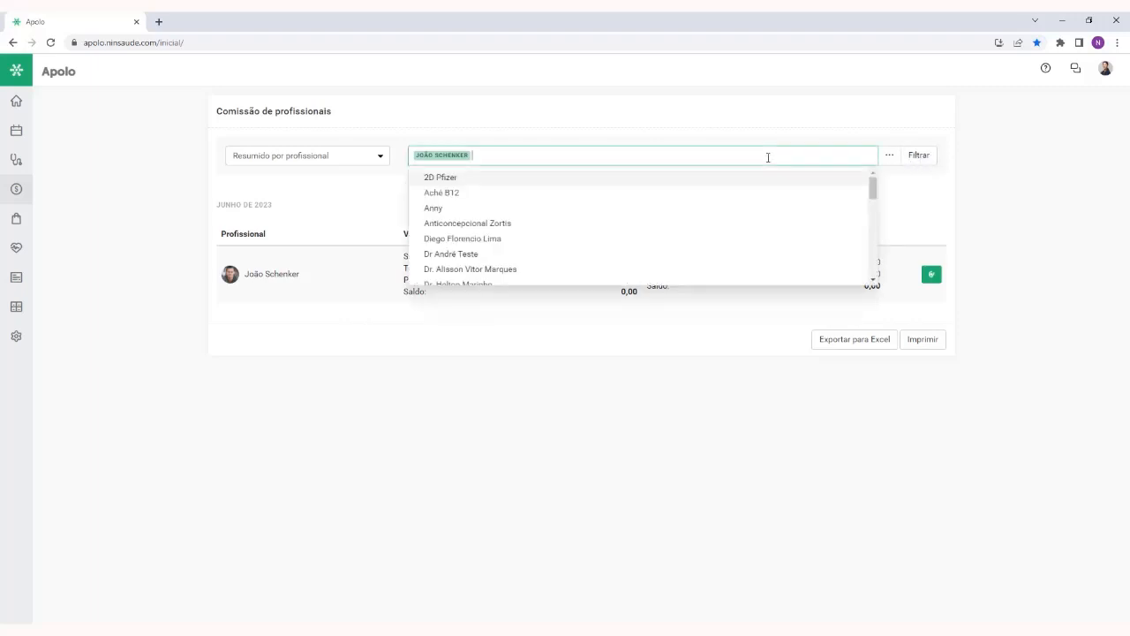
key("BackSpace")
left_click(917, 161)
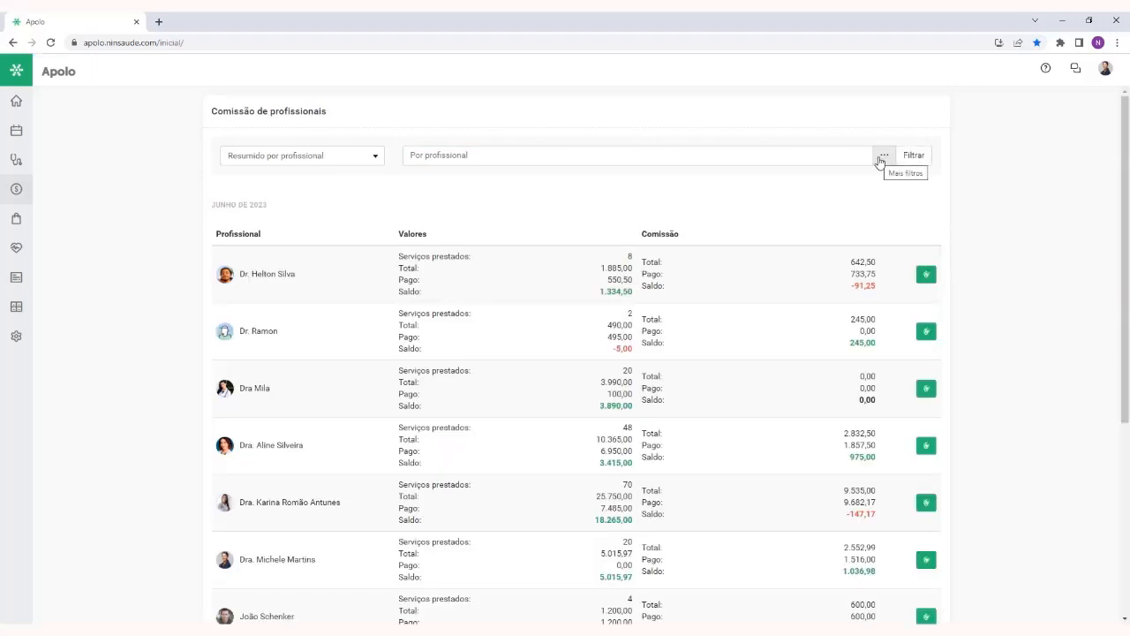
left_click(882, 157)
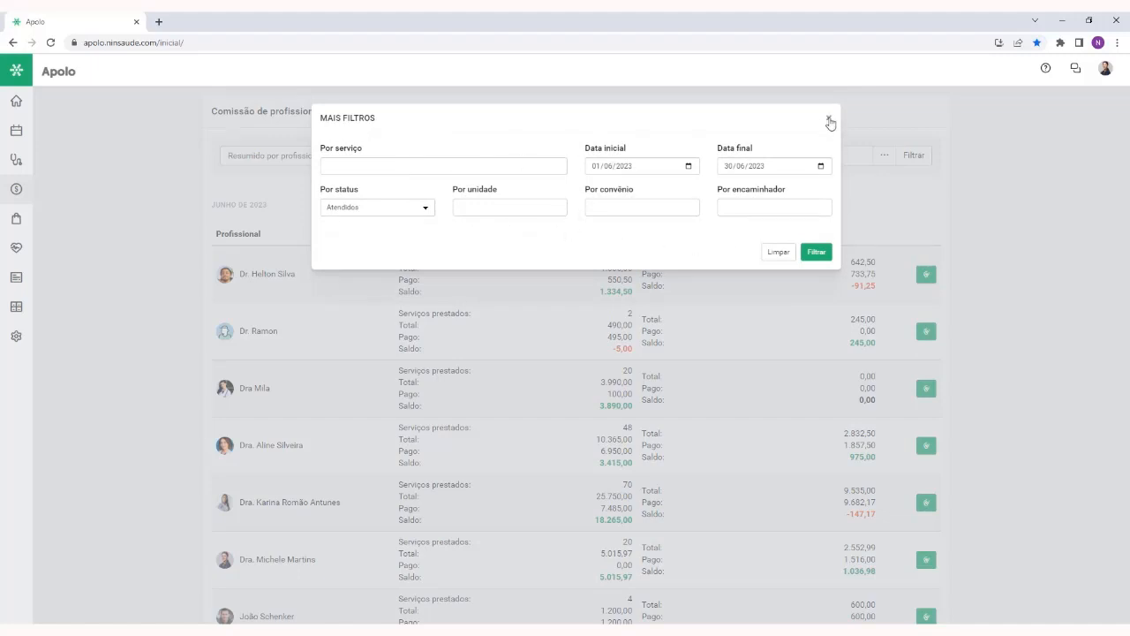
left_click(829, 118)
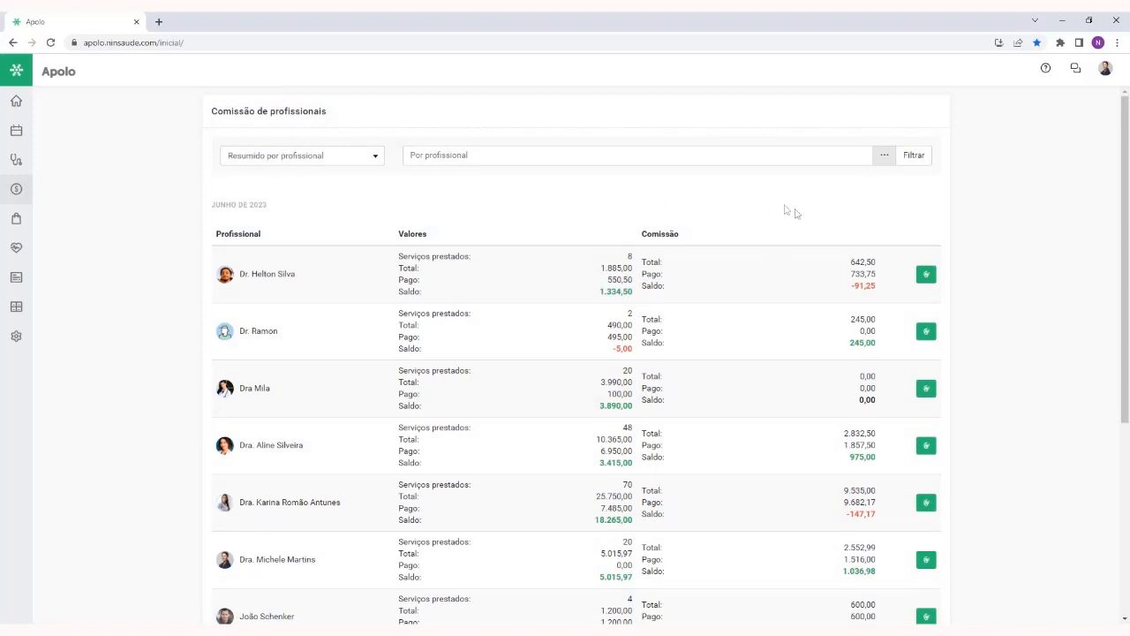
Open the Lançar pagamento form for the professional with the 600,00 commission balance
scroll(791, 324, "down", 2)
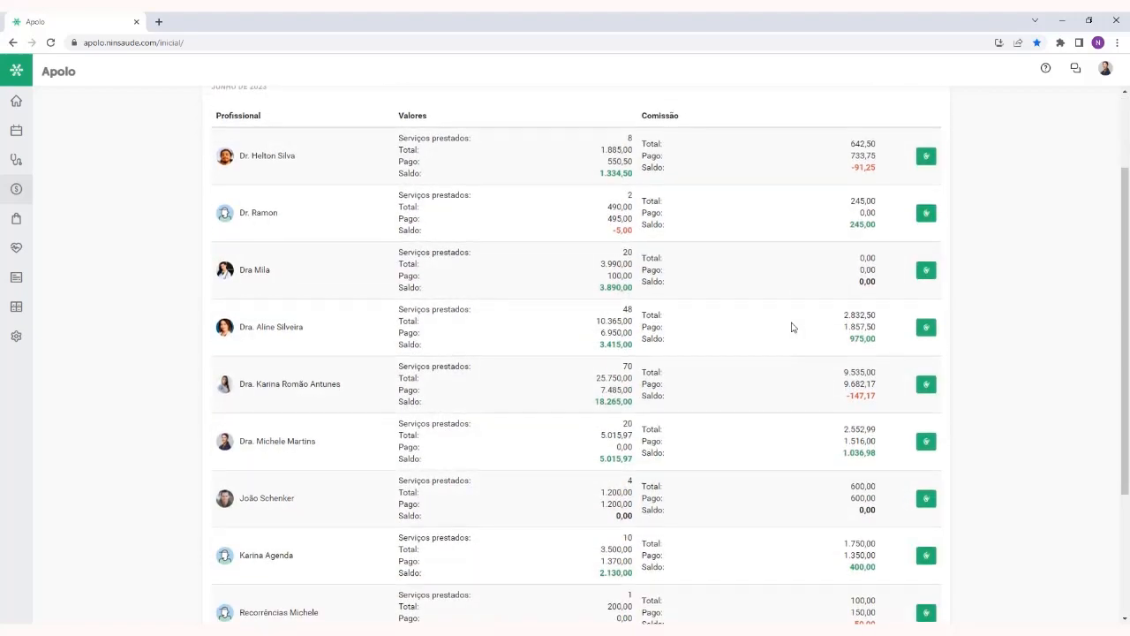
scroll(792, 327, "down", 3)
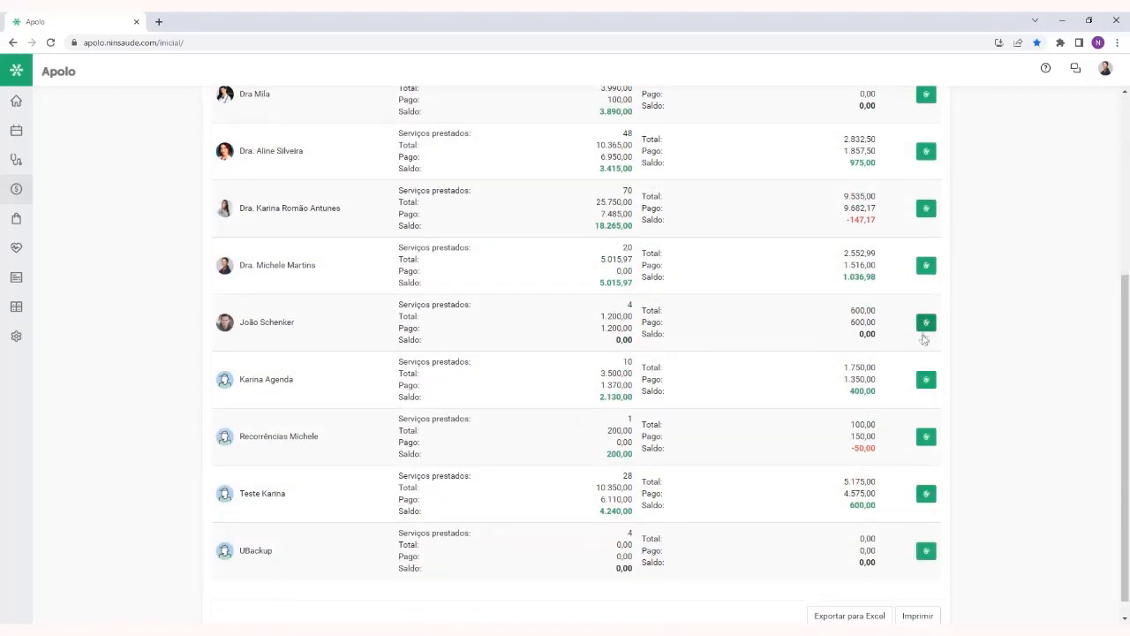
scroll(912, 458, "down", 1)
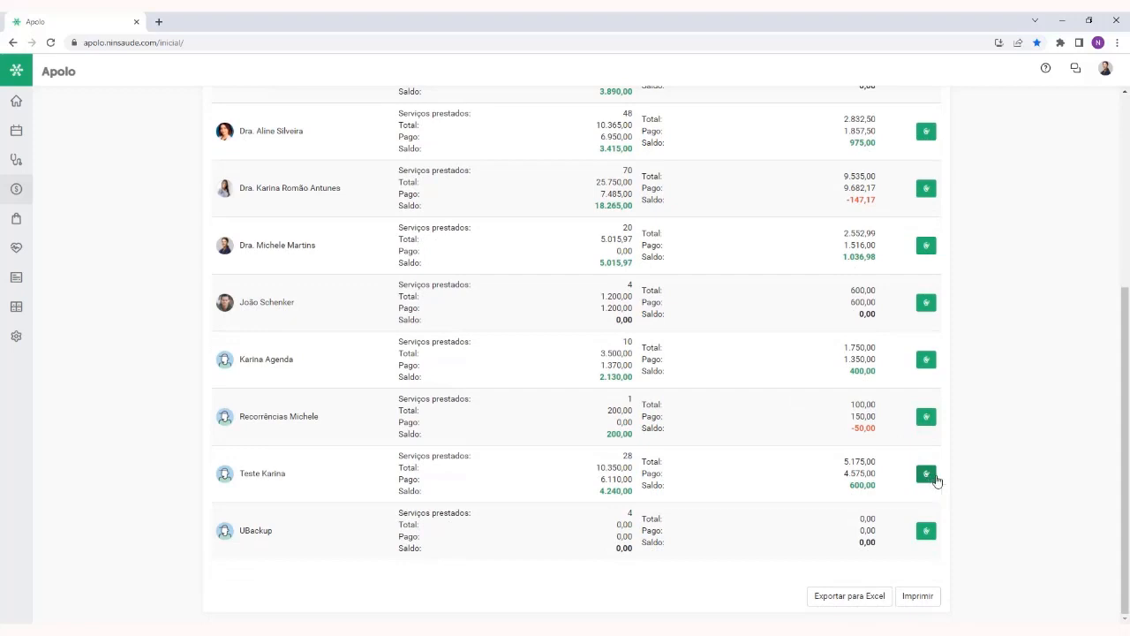
left_click(926, 474)
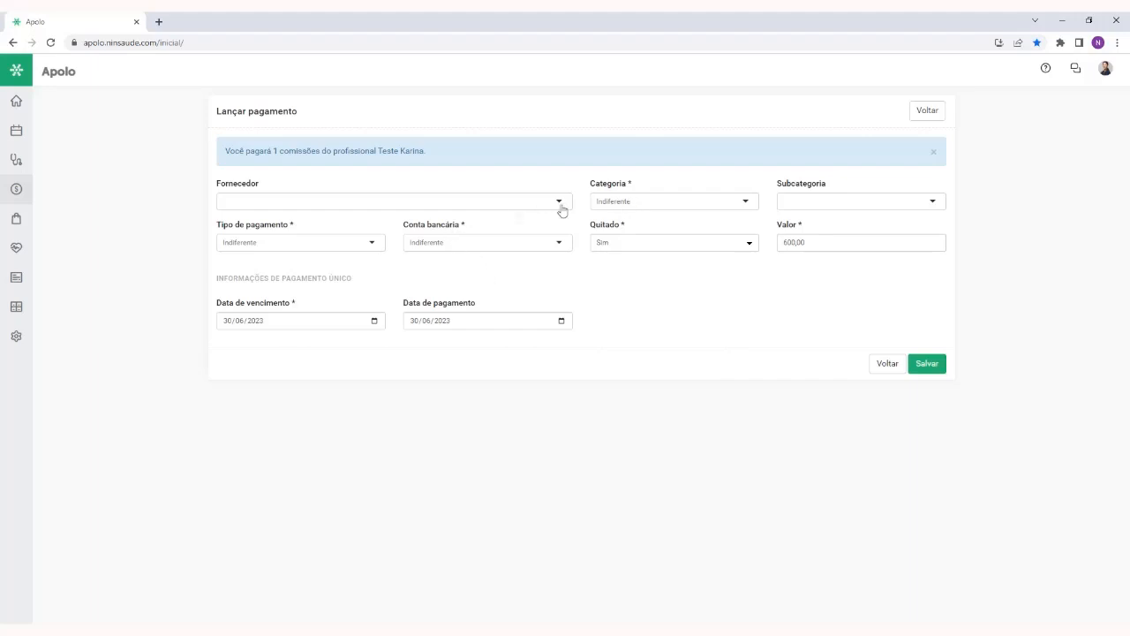
Try to assign the professional's supplier record as Fornecedor, and search for it again by first name
left_click(641, 203)
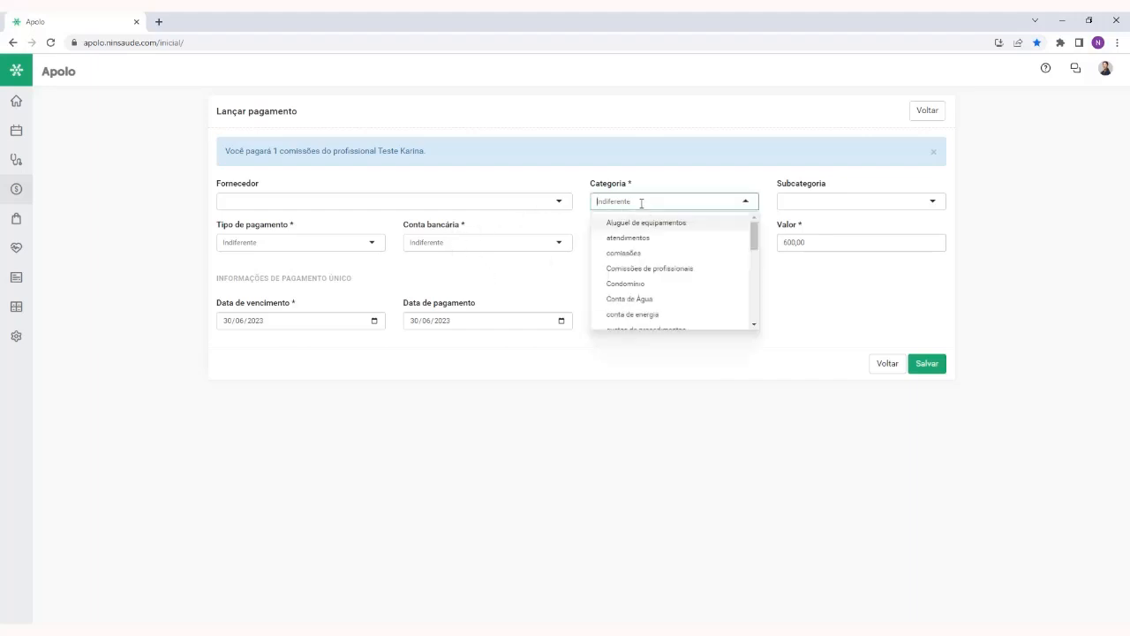
left_click(384, 203)
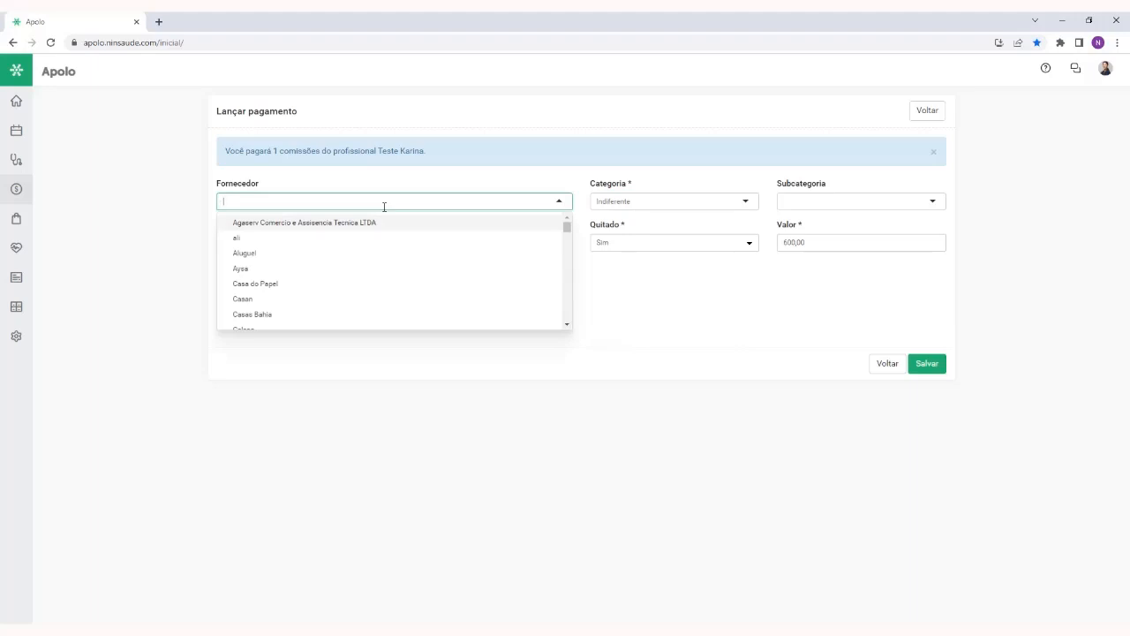
type("karin")
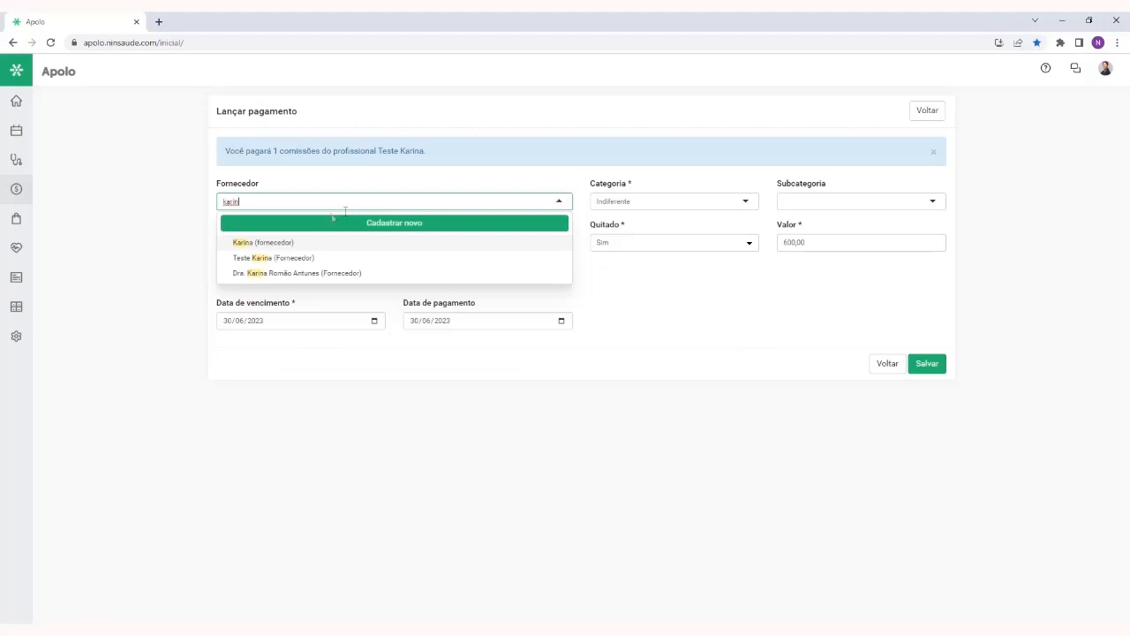
left_click(274, 273)
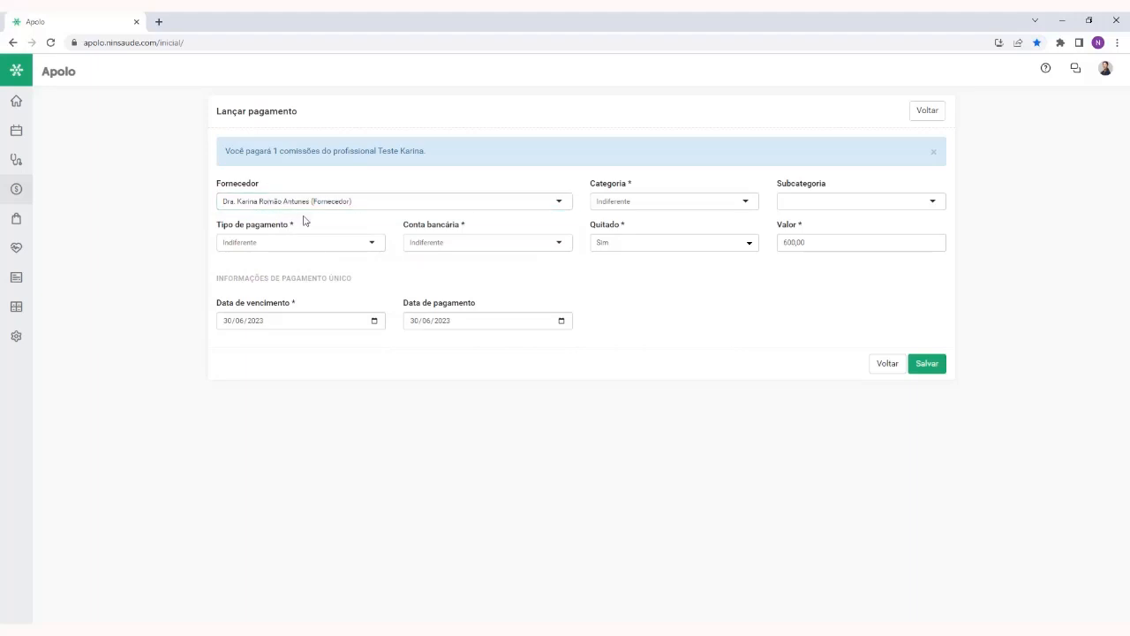
left_click(443, 198)
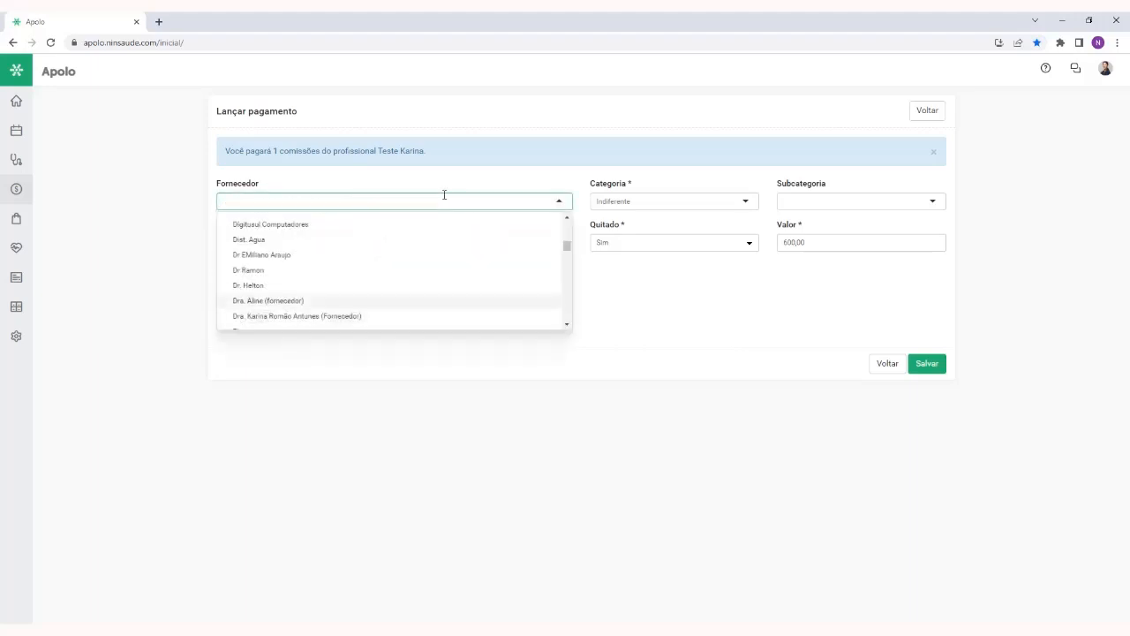
type("karina f")
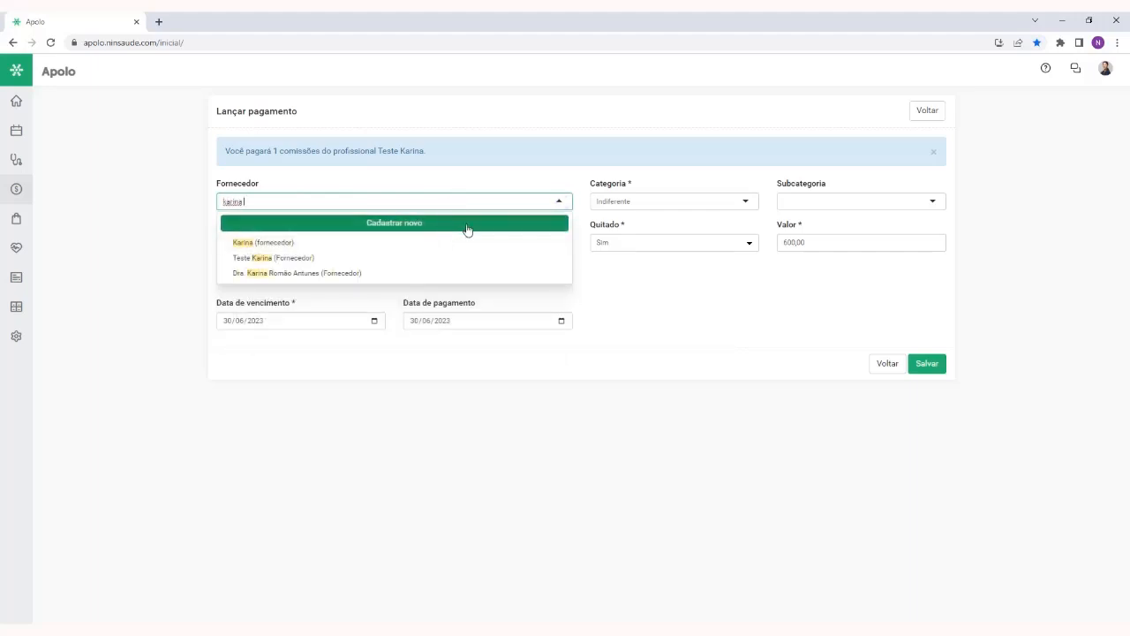
left_click(465, 177)
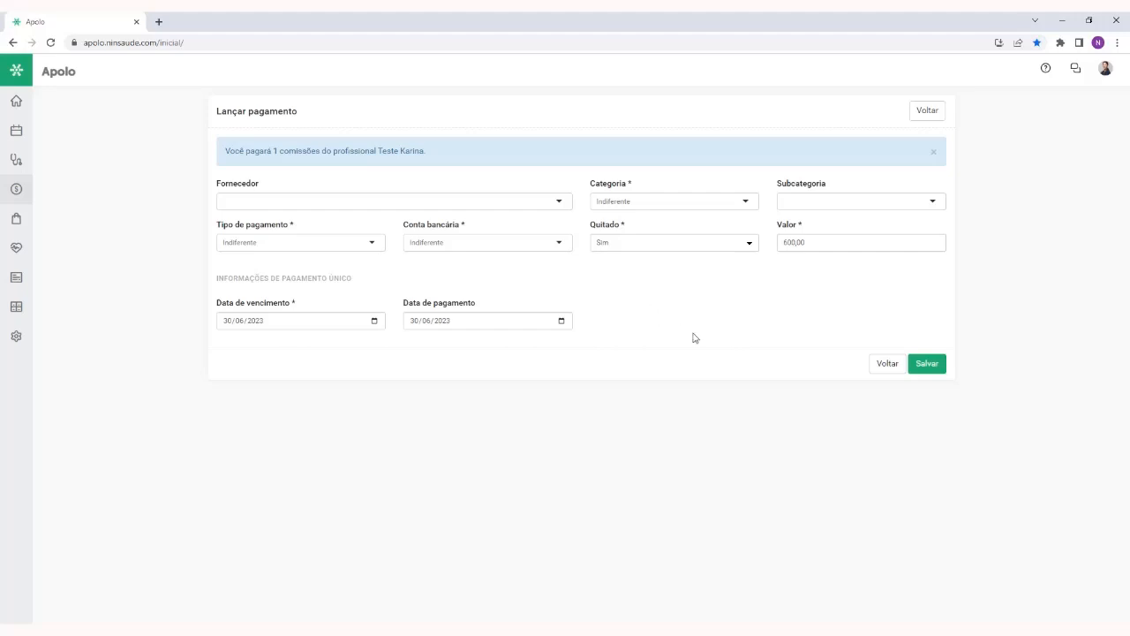
Examine the Categoria, Conta bancária and Valor fields of the payment form and leave it without saving
left_click(619, 185)
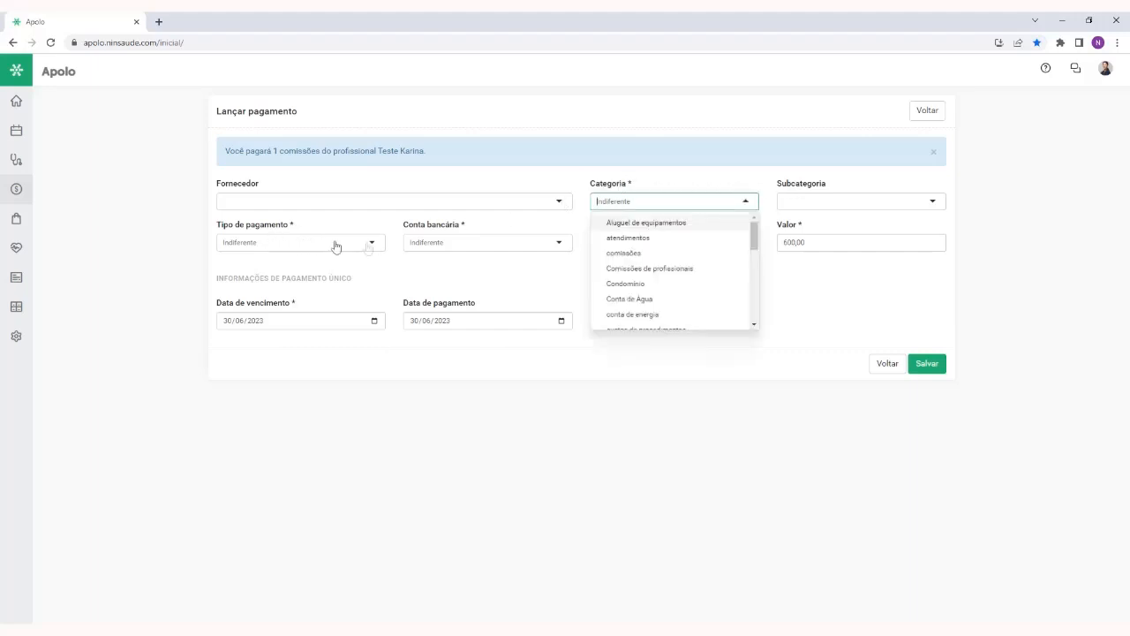
left_click(462, 230)
left_click(647, 281)
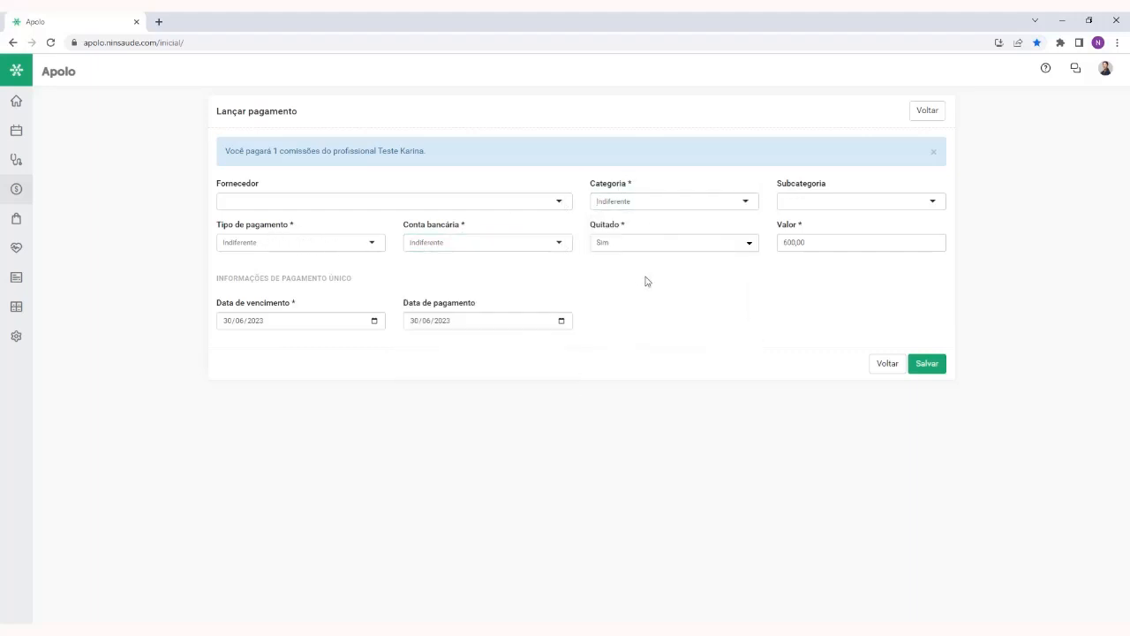
left_click(830, 243)
left_click(744, 303)
left_click(879, 364)
Reopen the payment form for the same professional and return to the commission report without saving
scroll(808, 525, "down", 4)
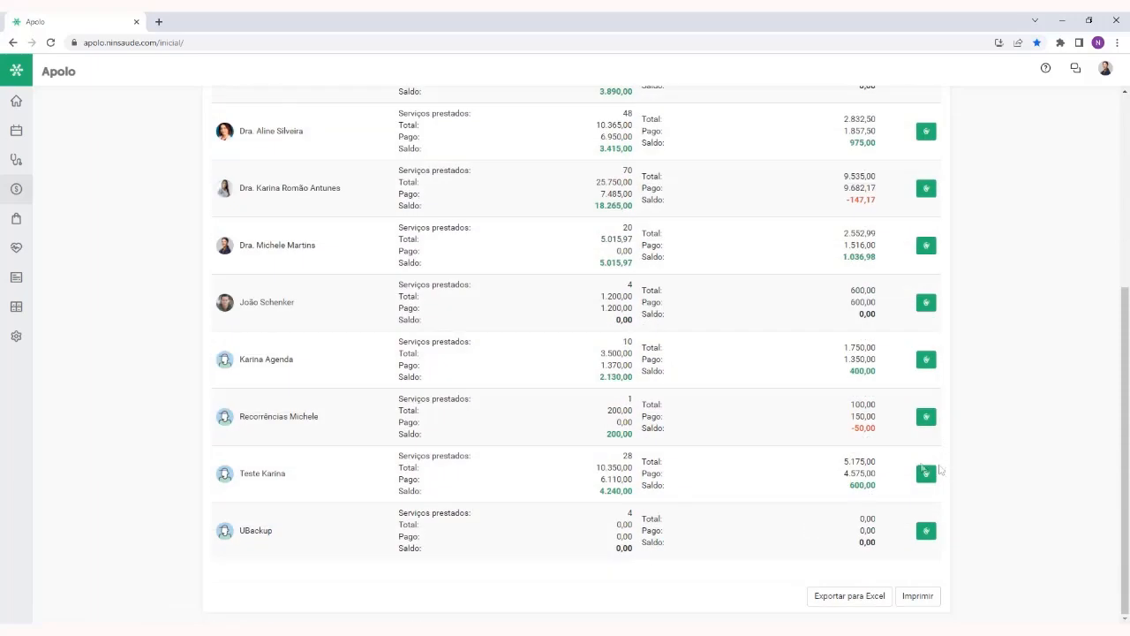
left_click(925, 473)
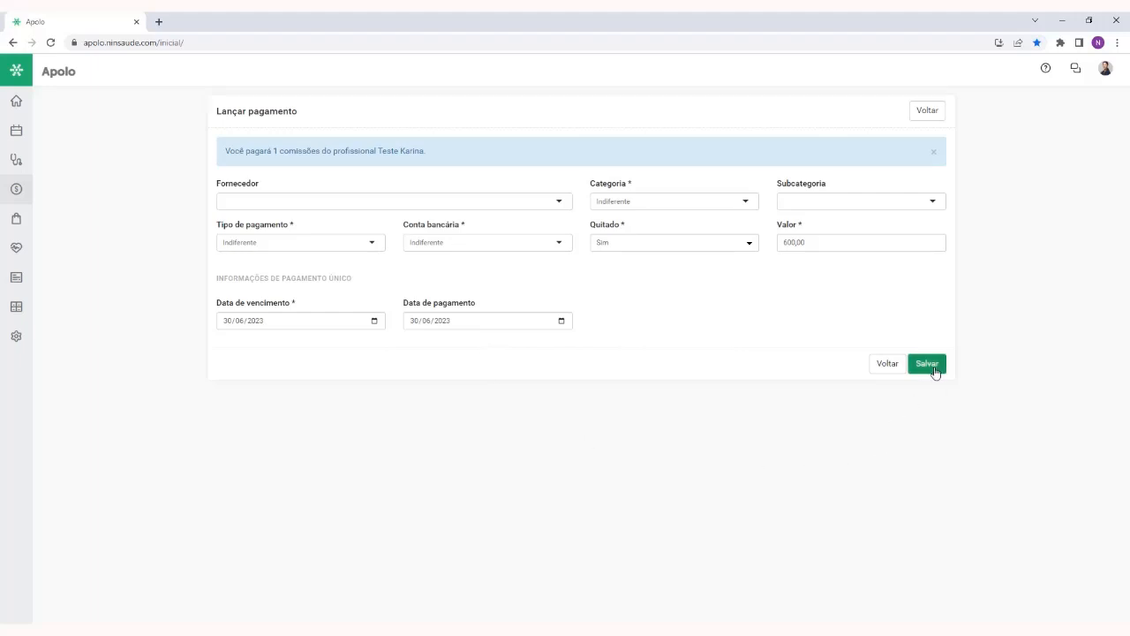
left_click(928, 115)
Check the export options below the list and examine the Pago commission of the professional with the 400,00 balance
scroll(1036, 351, "down", 4)
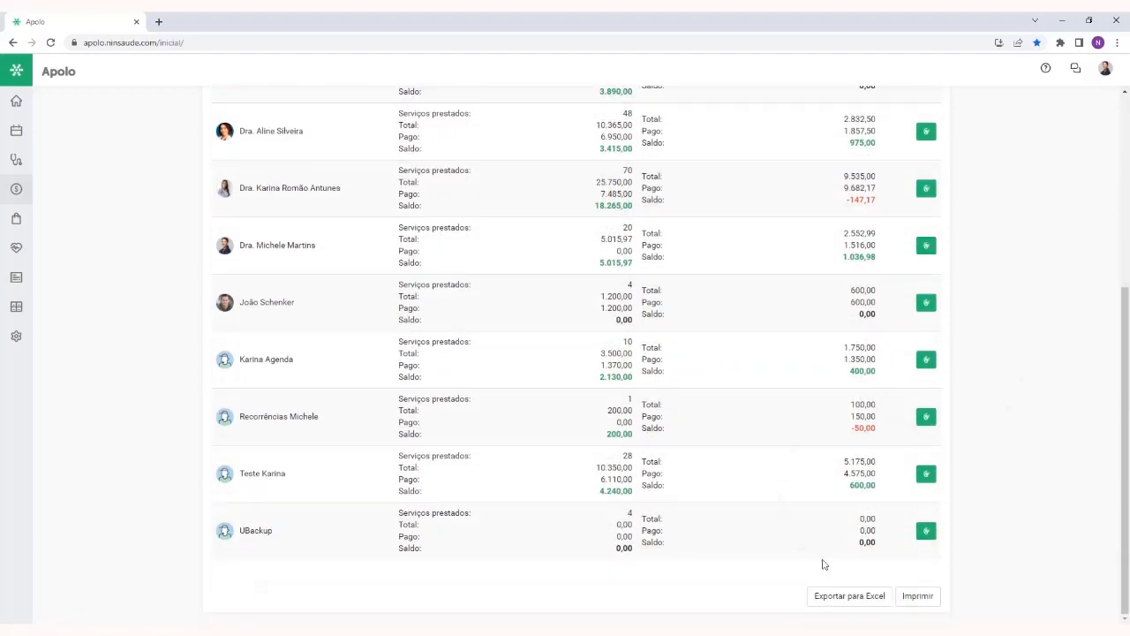
scroll(794, 467, "up", 1)
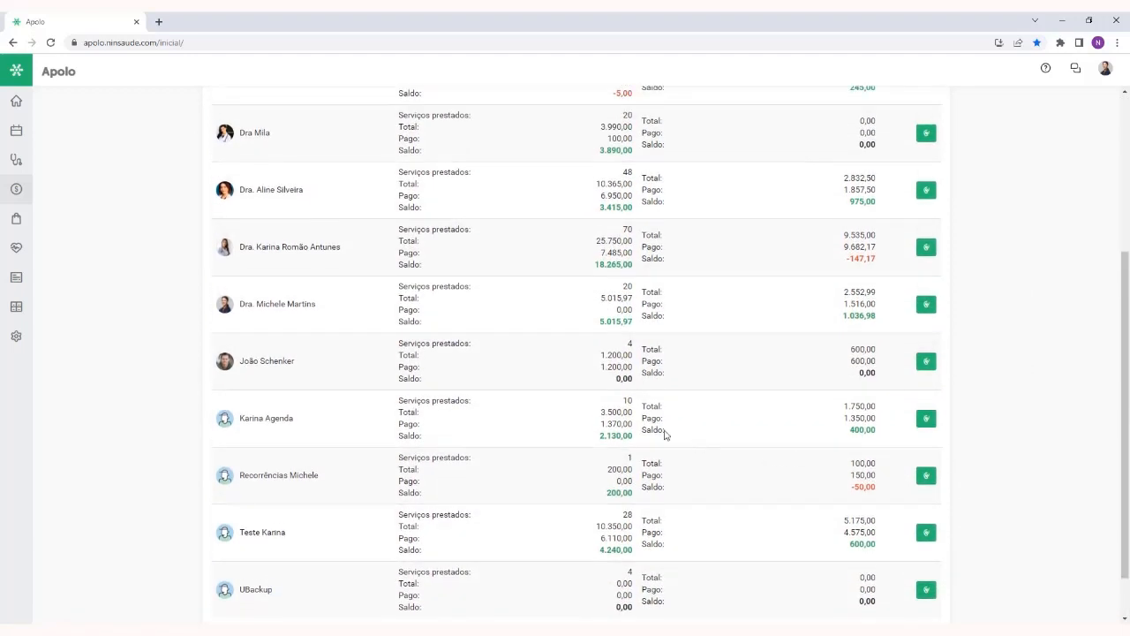
double_click(652, 419)
double_click(861, 418)
left_click(750, 490)
Examine the Saldo commission of the fourth professional in the list and return to the report's beginning
scroll(751, 490, "down", 1)
scroll(751, 490, "up", 4)
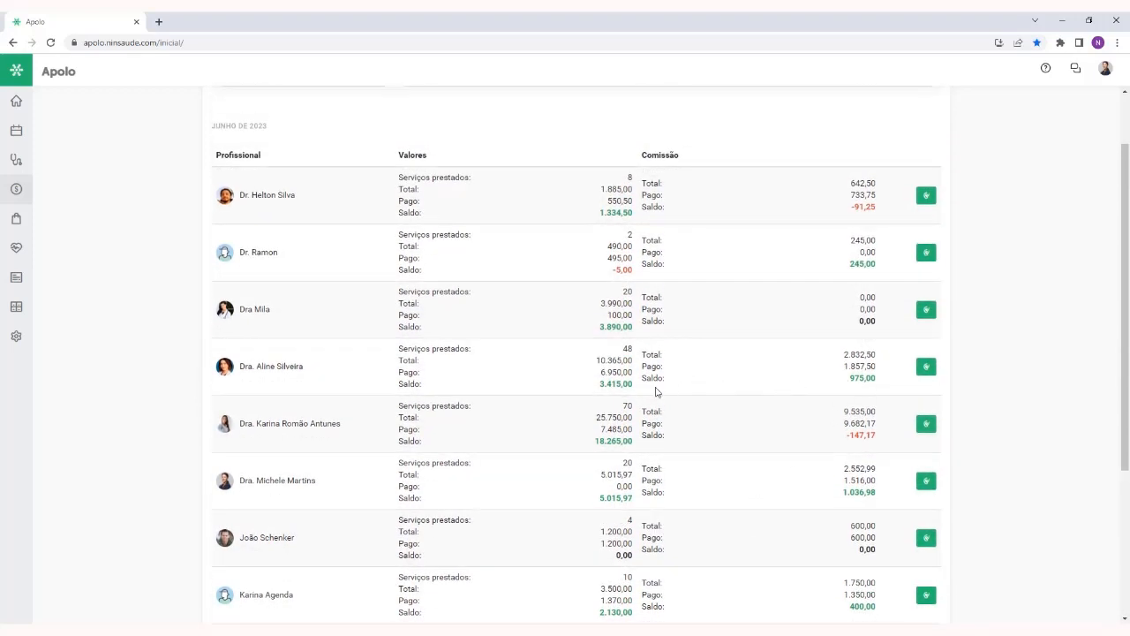
double_click(651, 377)
double_click(862, 378)
left_click(796, 399)
scroll(802, 440, "up", 2)
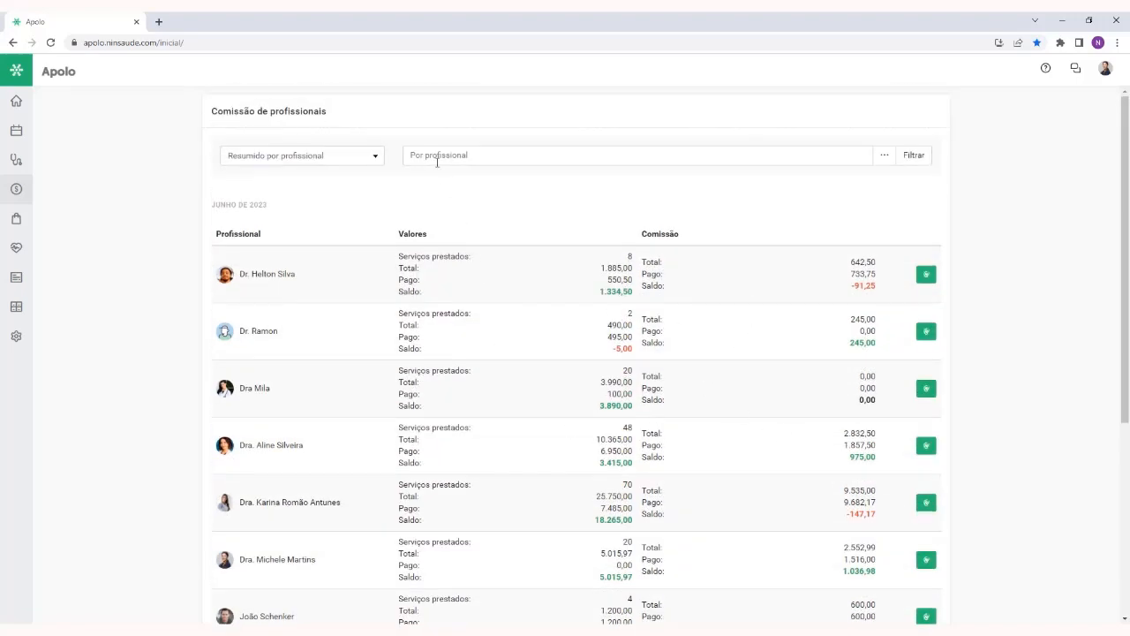
Filter the commission report as Detalhado por profissional for the seventh professional in the summary list
left_click(325, 154)
left_click(309, 183)
left_click(512, 155)
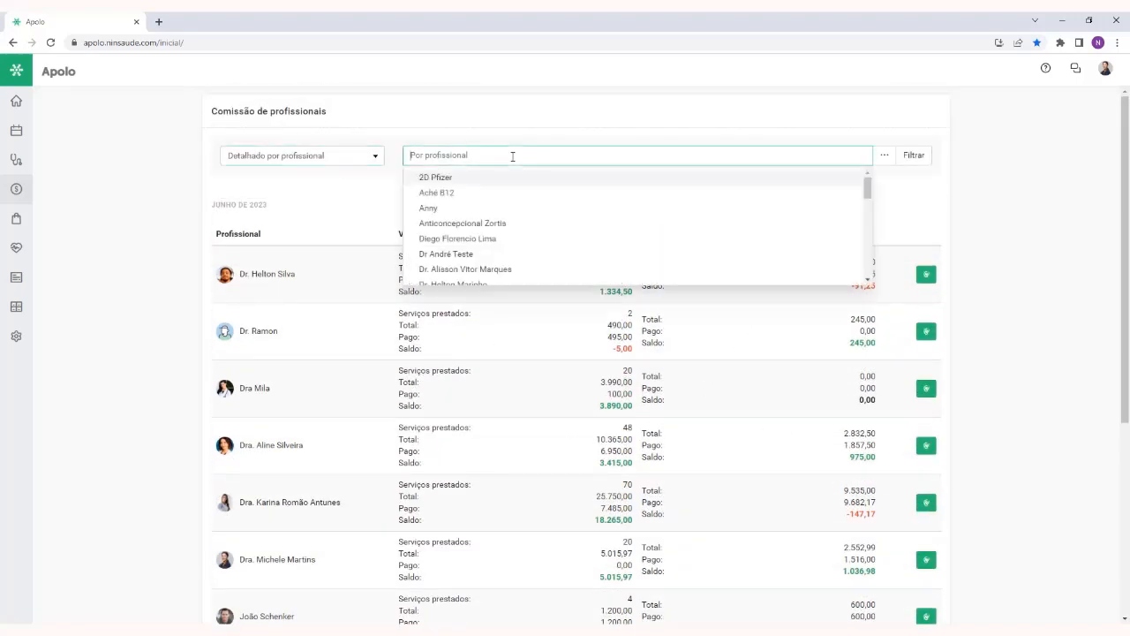
type("joa")
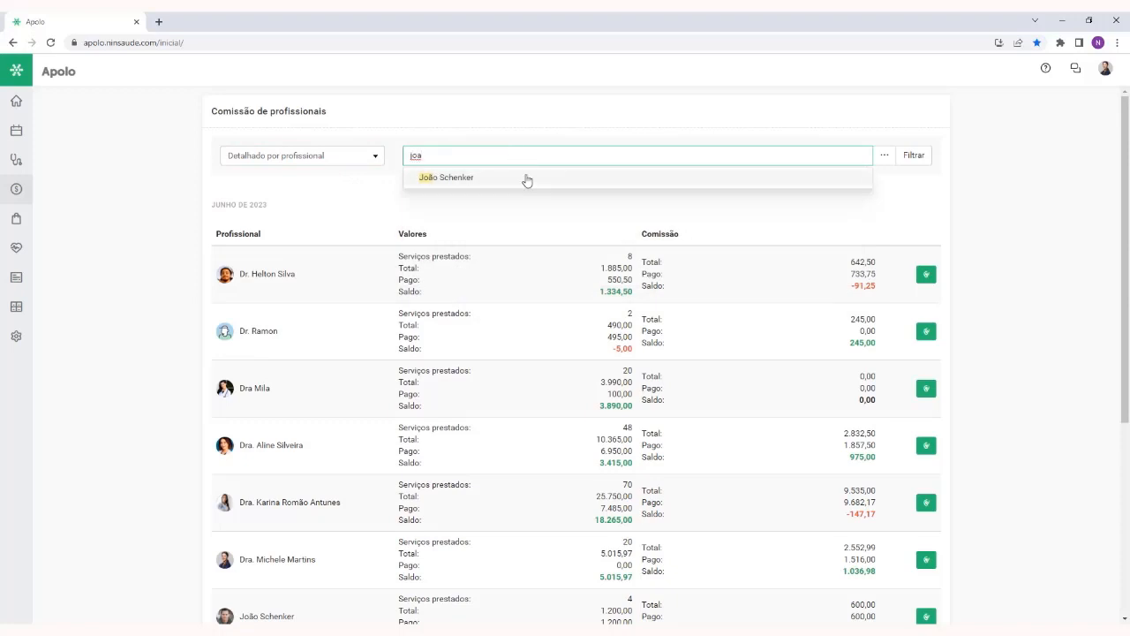
left_click(525, 178)
left_click(916, 154)
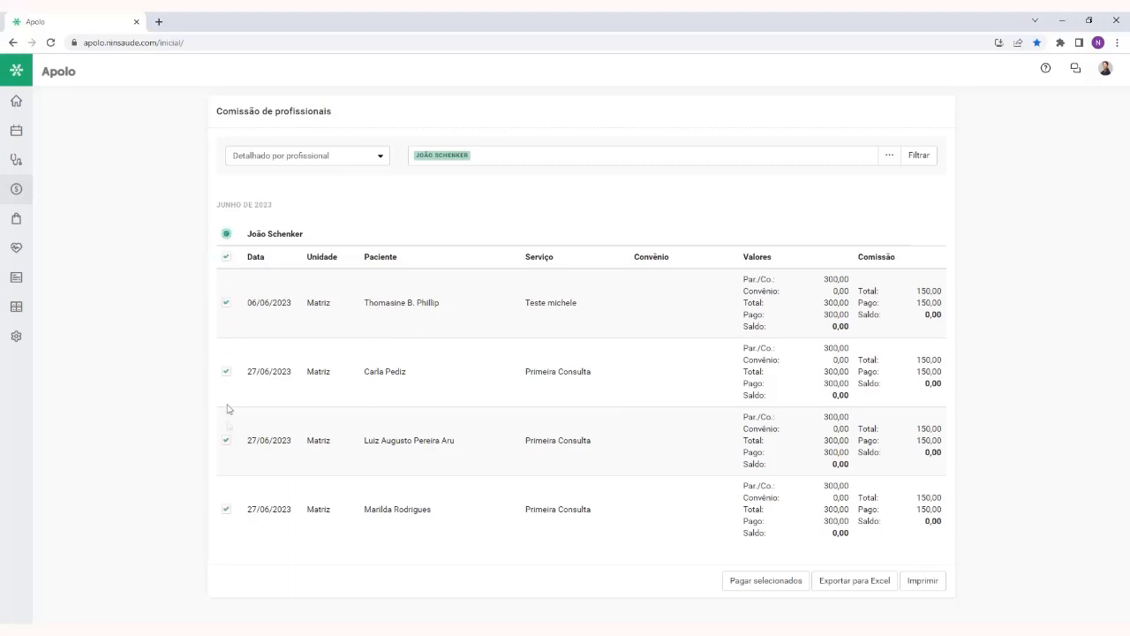
Adjust the service selection so that only the last 27/06/2023 Primeira Consulta of this professional is marked for payment
left_click(227, 511)
left_click(226, 256)
left_click(226, 256)
left_click(226, 302)
Examine the print preview of the professional's detailed commission report and close it without printing
left_click(920, 581)
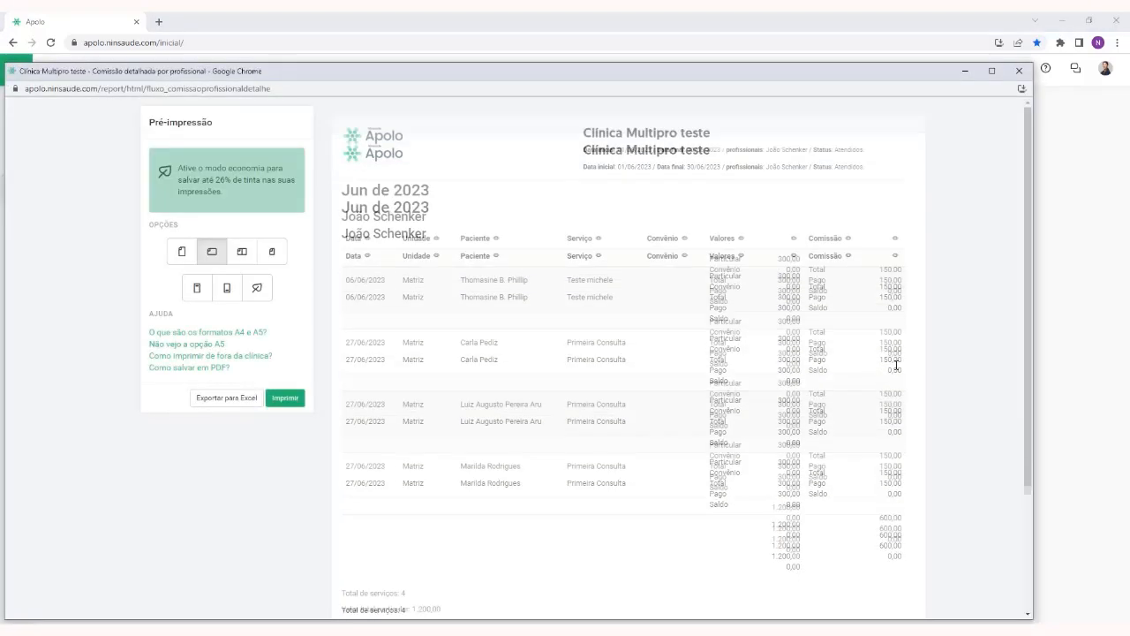
scroll(896, 369, "down", 3)
scroll(897, 371, "up", 3)
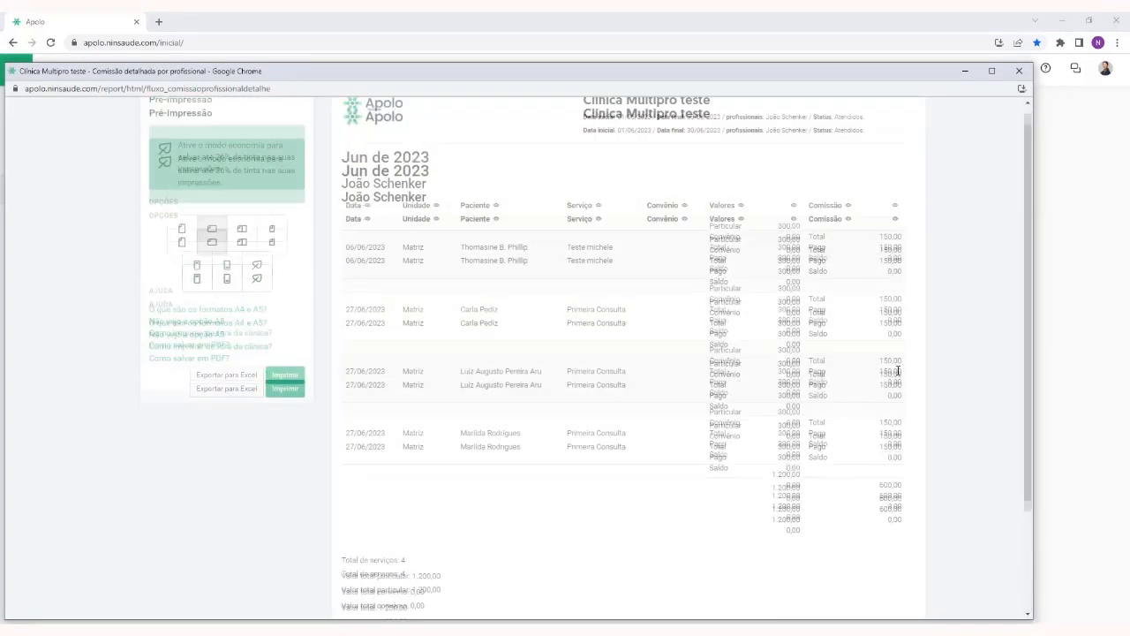
left_click(1019, 70)
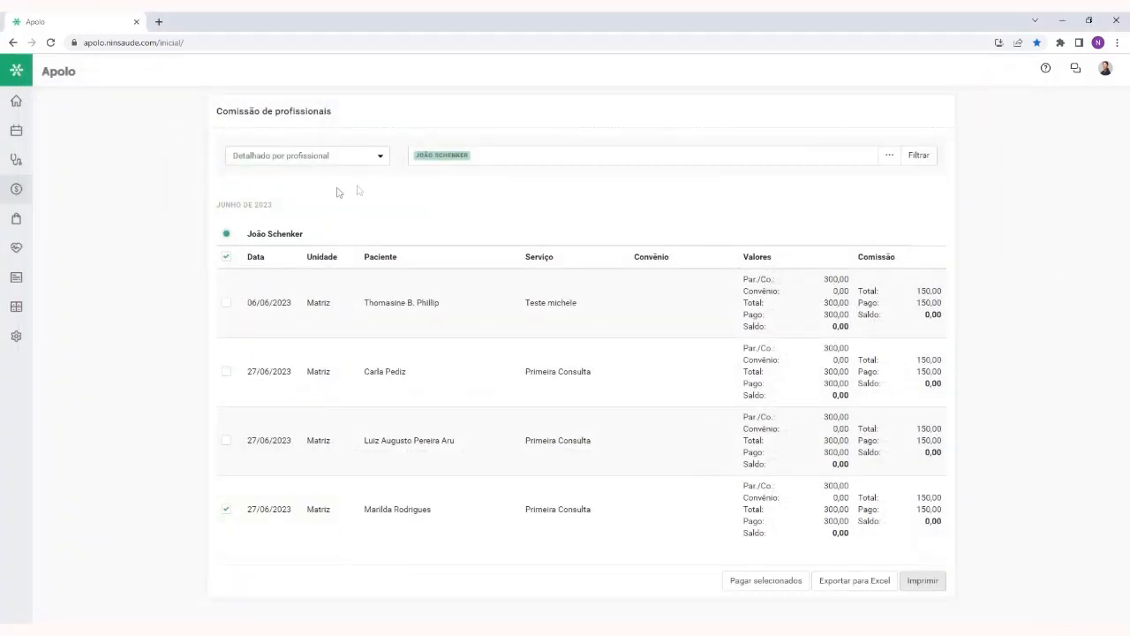
Open the DRE report in Finanças and examine its comparison columns for 2022 and 2023
left_click(30, 190)
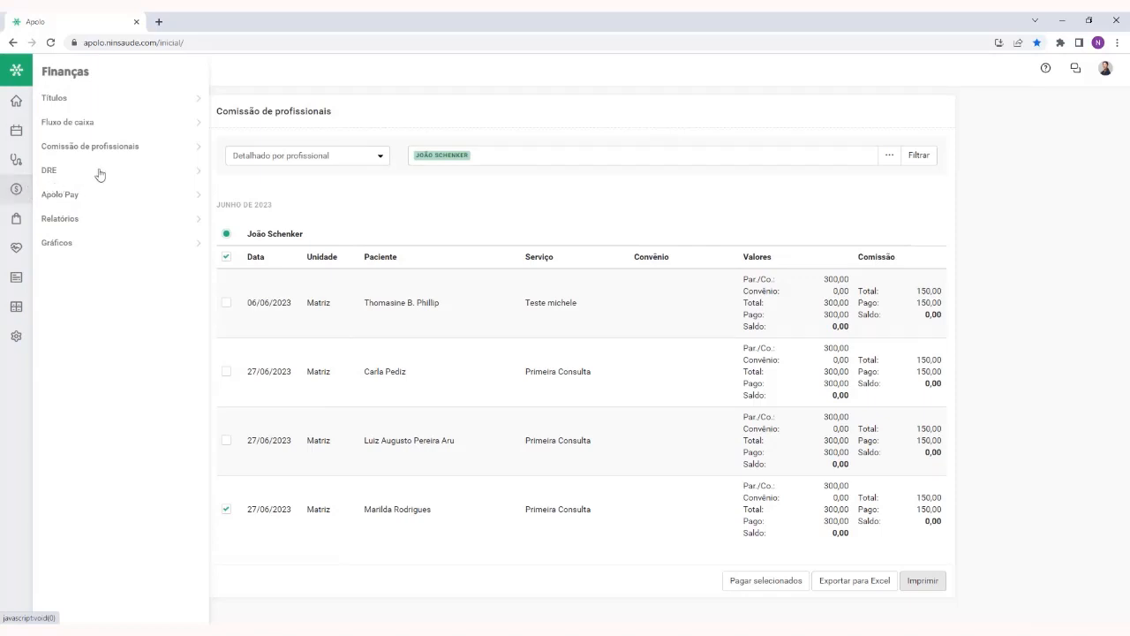
left_click(78, 171)
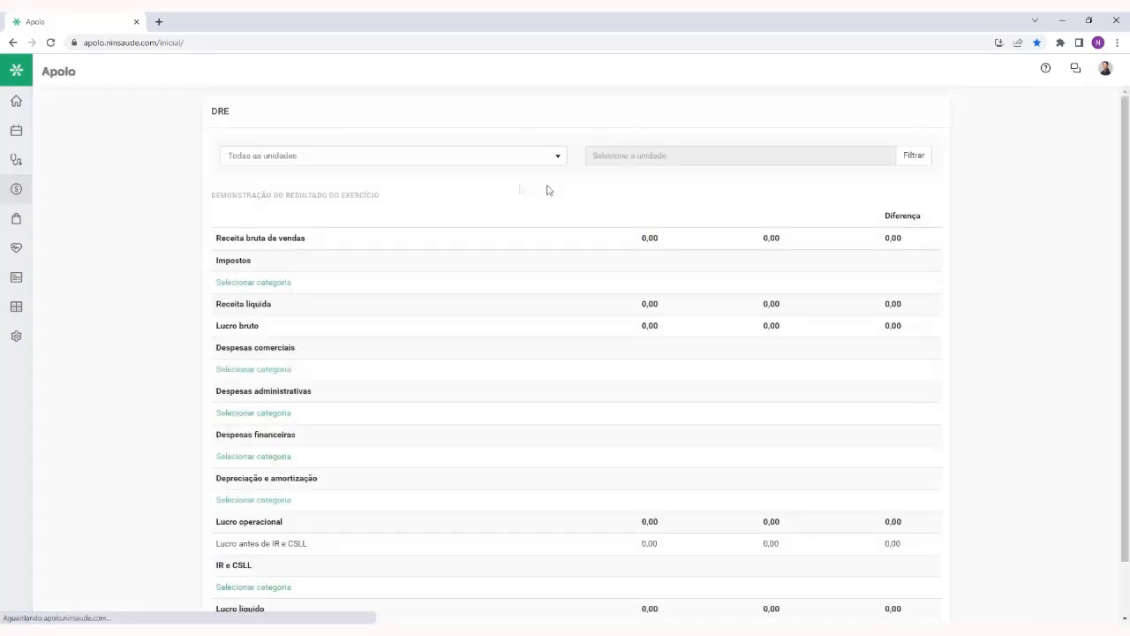
scroll(1039, 213, "down", 2)
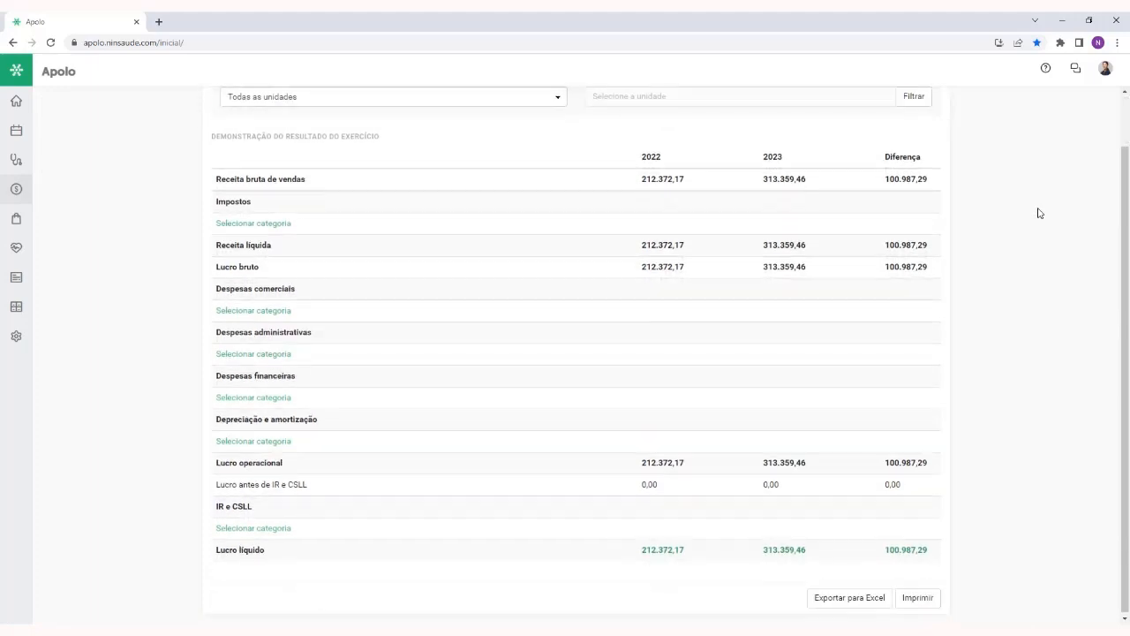
scroll(1039, 213, "up", 2)
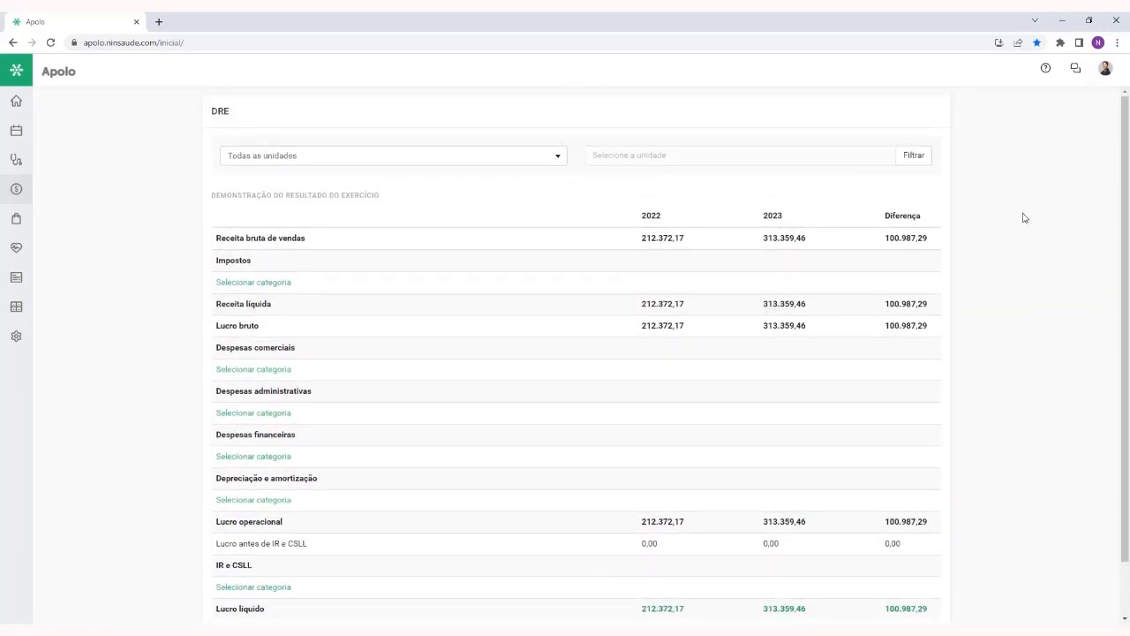
double_click(649, 215)
double_click(776, 215)
left_click(974, 229)
Examine the Receita bruta de vendas row of the DRE across both years and the Diferença column
scroll(485, 290, "down", 2)
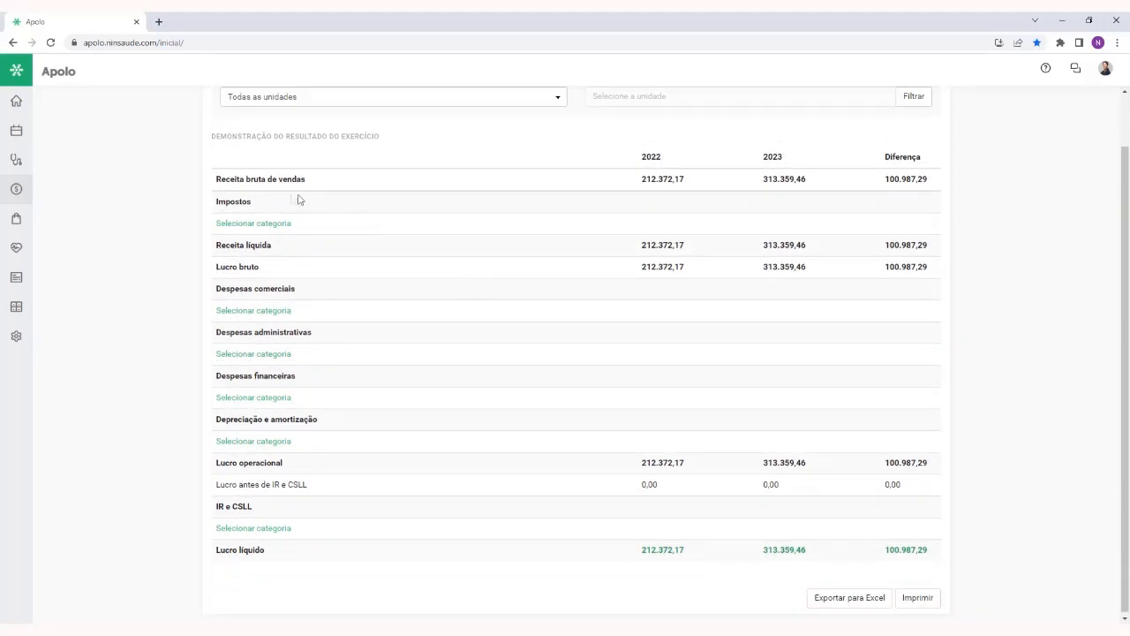
left_click_drag(214, 182, 315, 184)
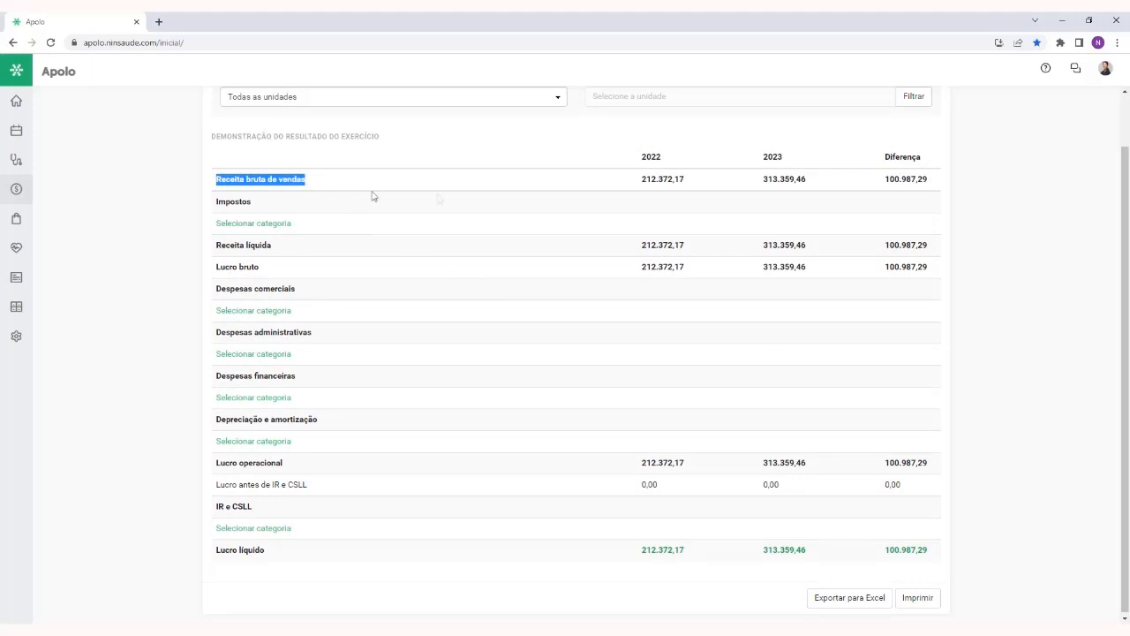
double_click(645, 181)
left_click_drag(782, 179, 924, 180)
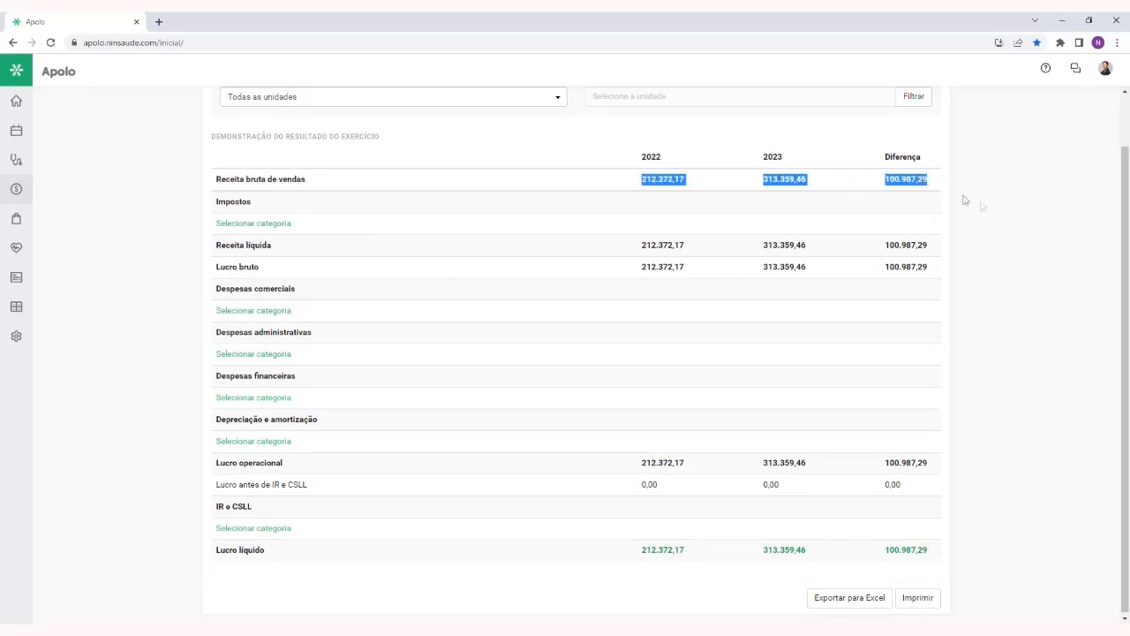
left_click(654, 200)
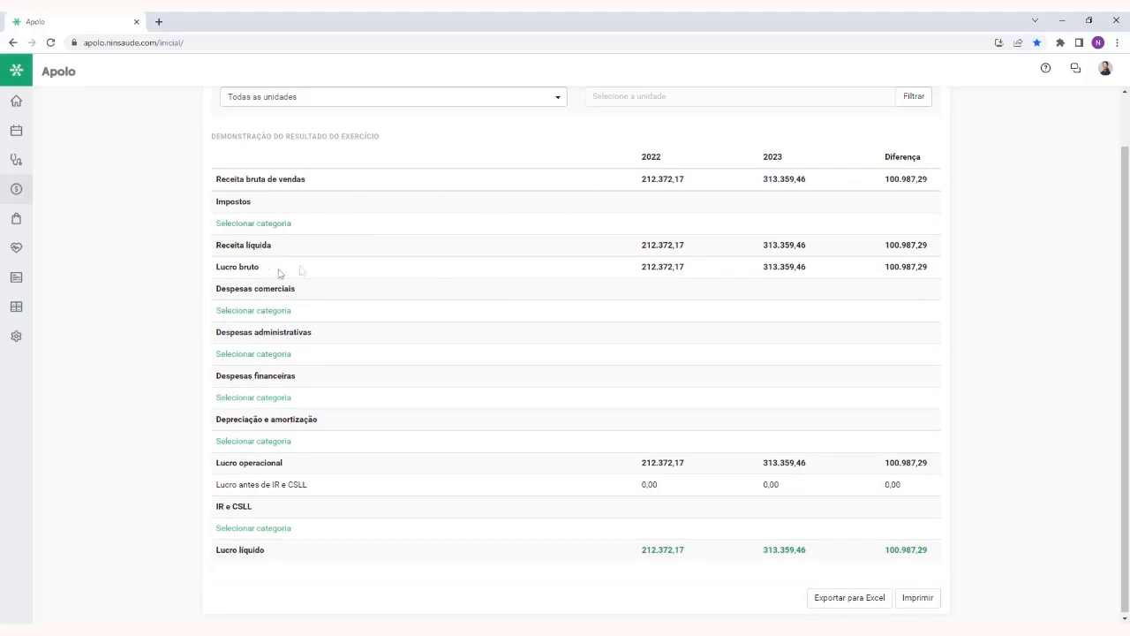
Add the categories Aluguel de equipamentos, comissões and atendimentos to the Impostos section of the DRE
left_click(284, 224)
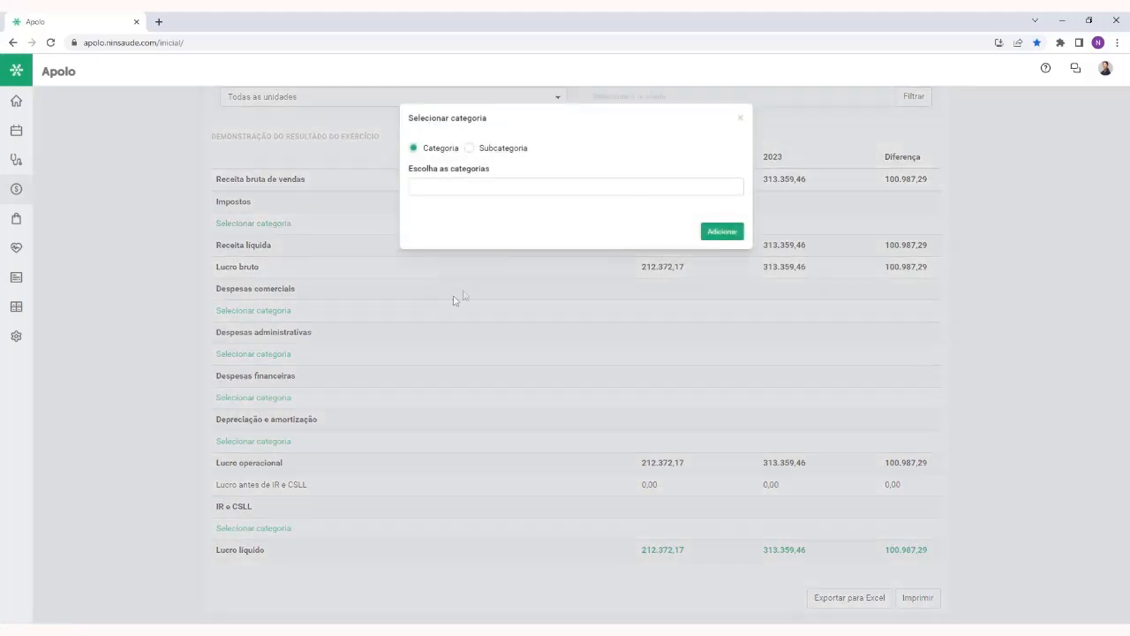
left_click(568, 185)
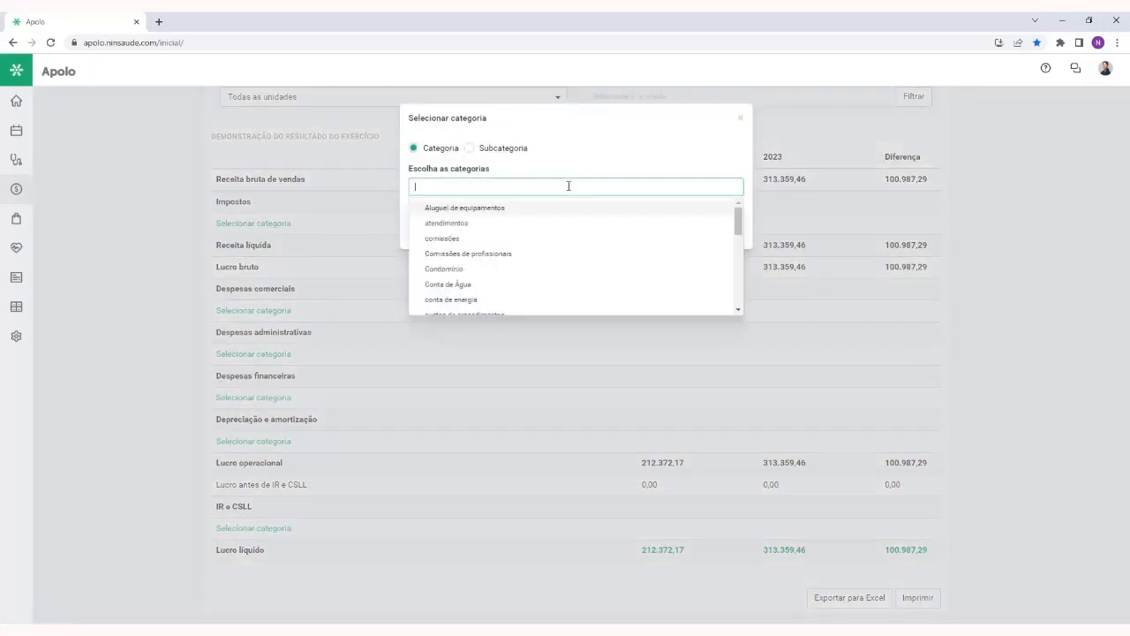
left_click(586, 159)
left_click(694, 183)
left_click(562, 208)
left_click(560, 221)
left_click(583, 209)
left_click(688, 164)
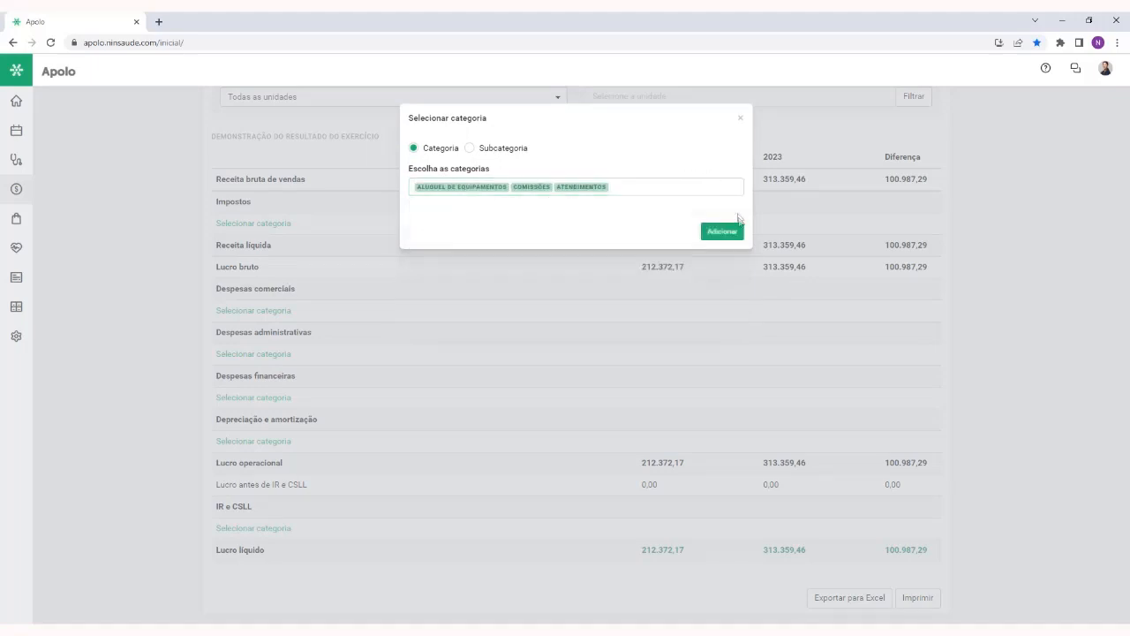
left_click(722, 230)
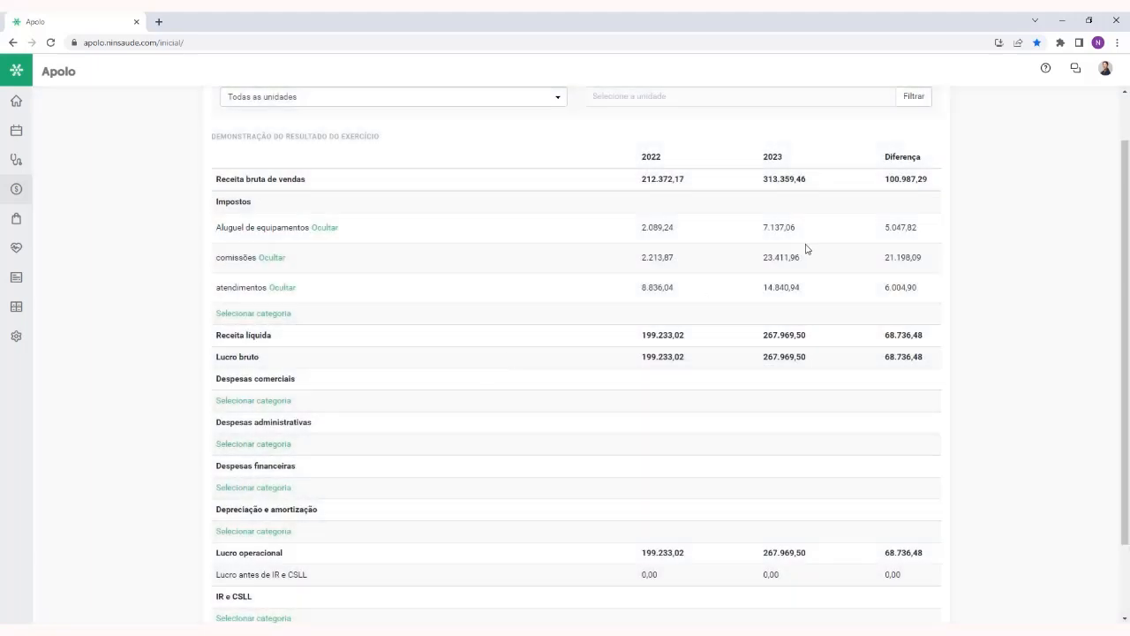
Examine the recalculated DRE down to Lucro líquido and check the unit filter options, keeping Todas as unidades
scroll(805, 249, "down", 1)
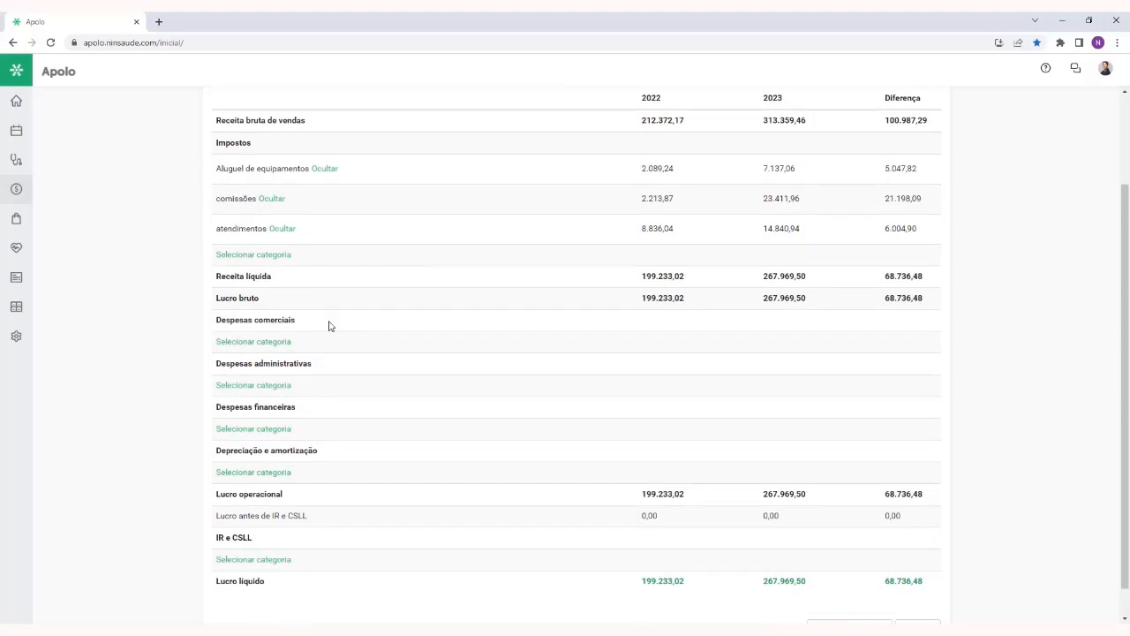
scroll(708, 298, "down", 1)
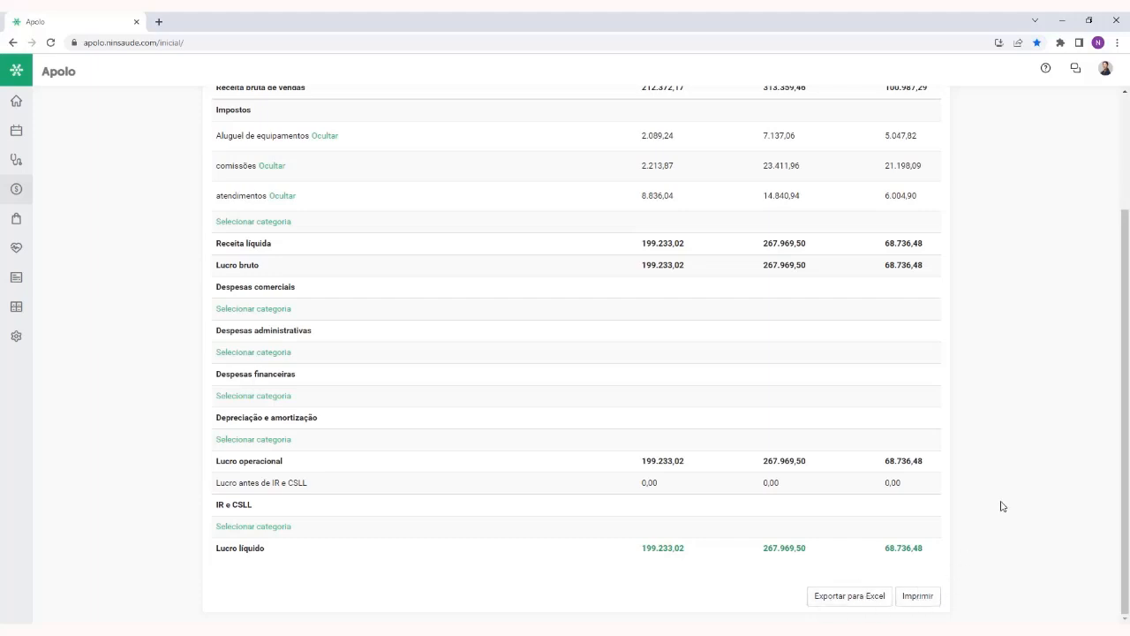
scroll(1002, 506, "up", 2)
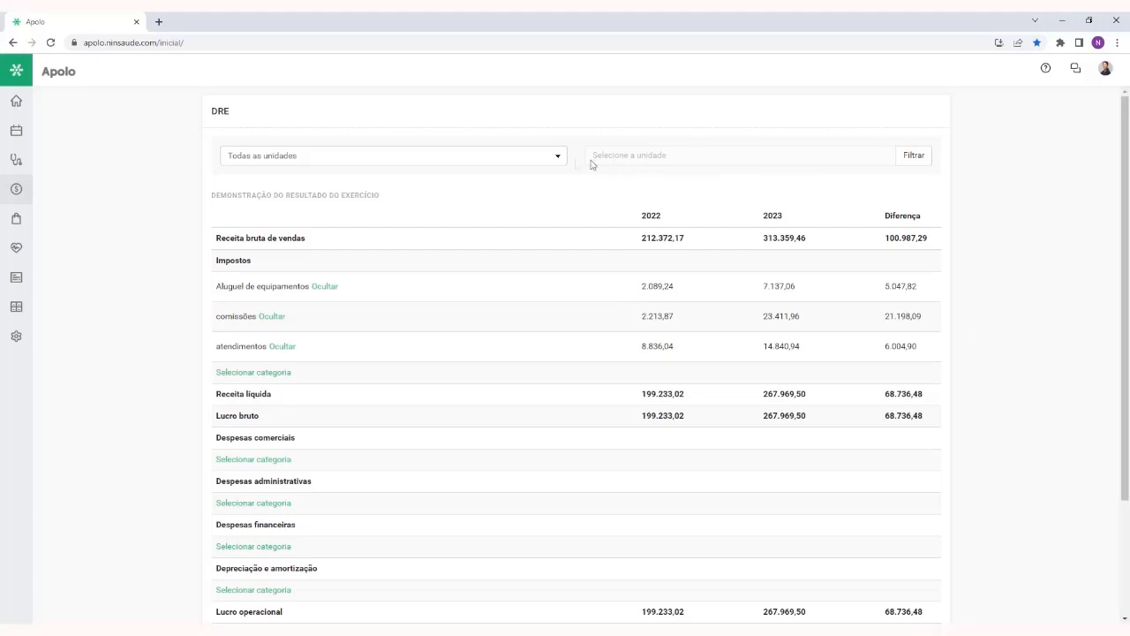
left_click(556, 157)
left_click(674, 183)
Open the finance Relatórios and examine the fields of Extrato, Informação de recibos, Lucro líquido and Faturamento de convênios
mouse_move(25, 192)
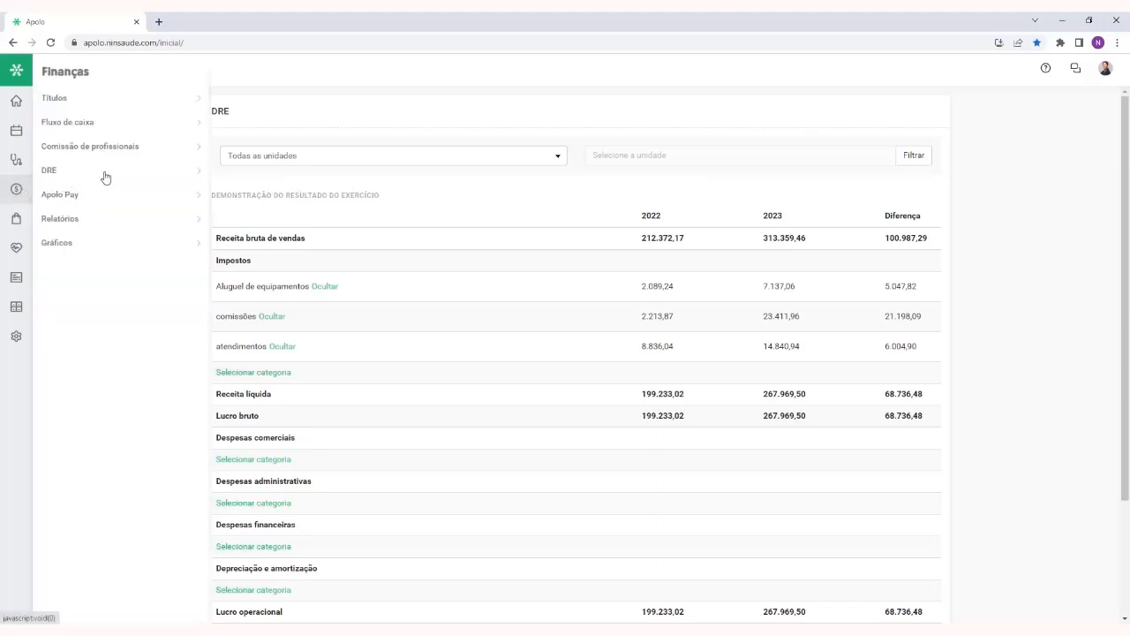
left_click(100, 220)
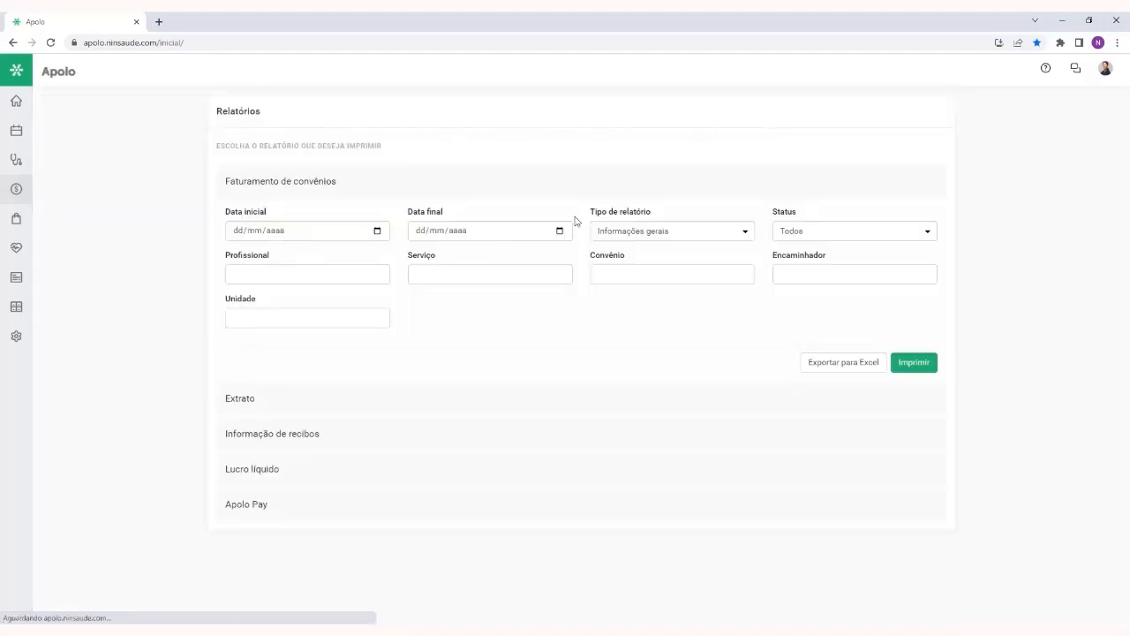
left_click(497, 397)
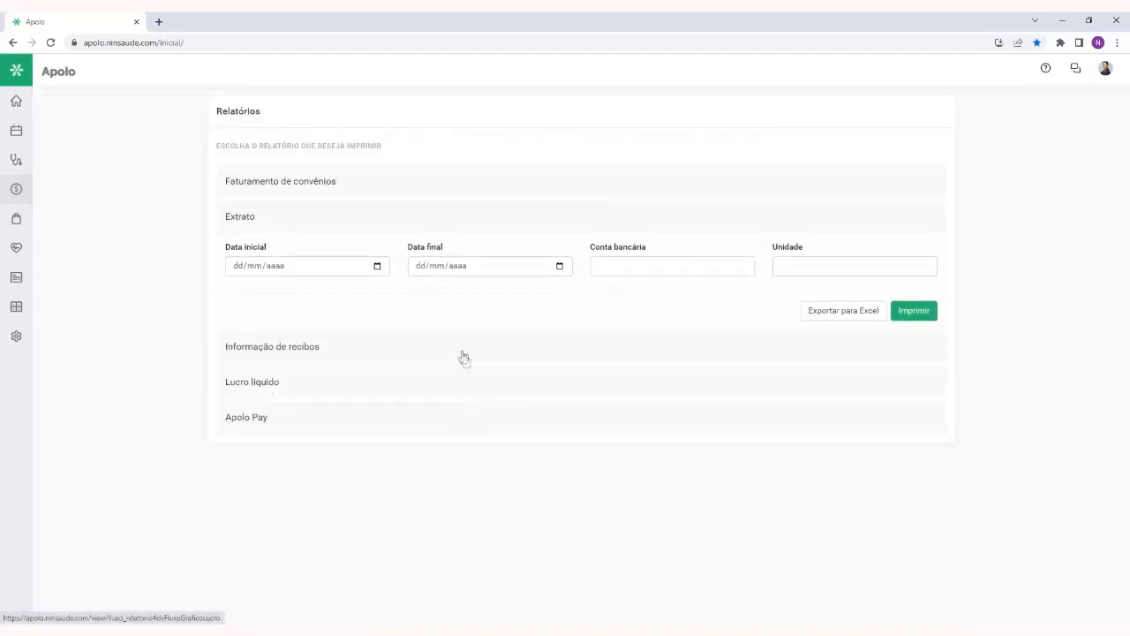
left_click(461, 357)
left_click(439, 424)
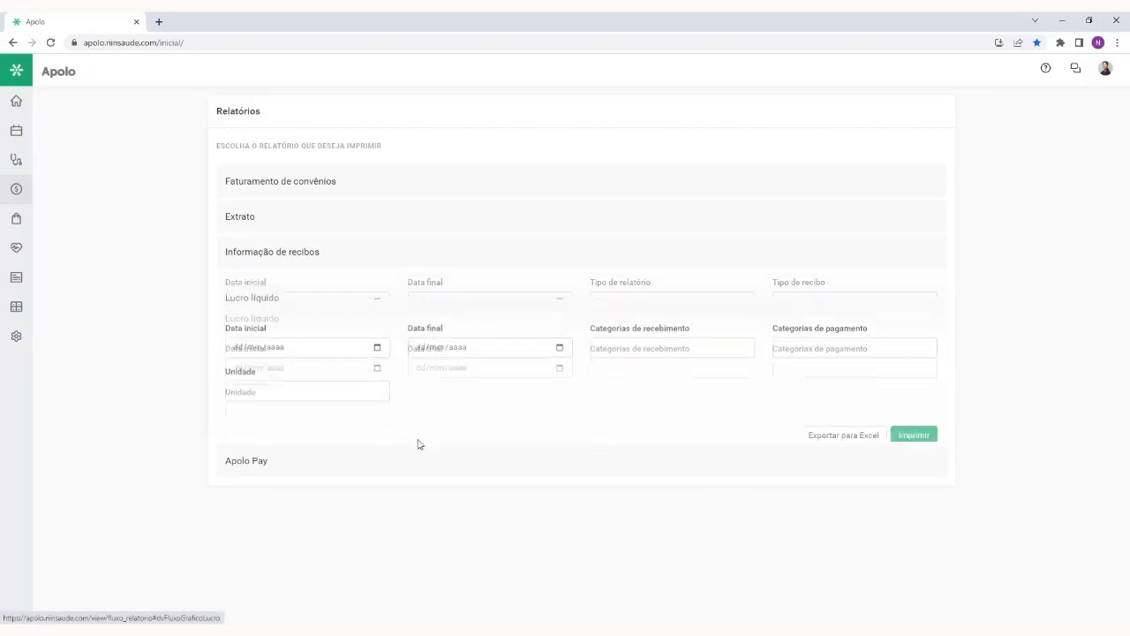
left_click(401, 190)
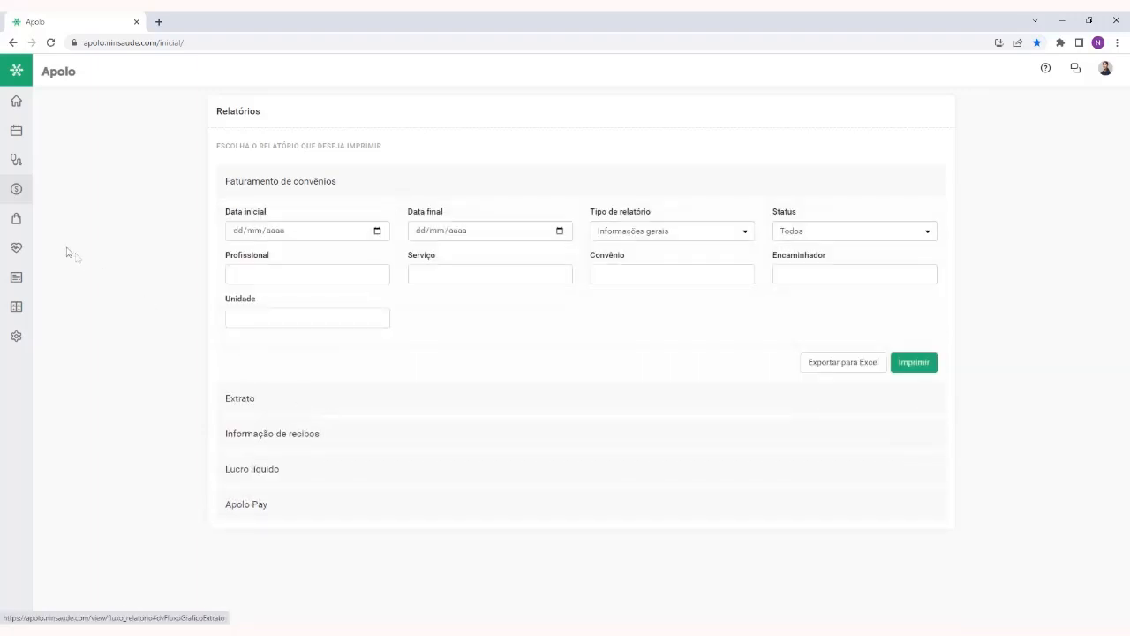
Open the finance Gráficos and examine the charts, from Receitas e despesas to the Valores transacionados section
mouse_move(13, 195)
left_click(100, 248)
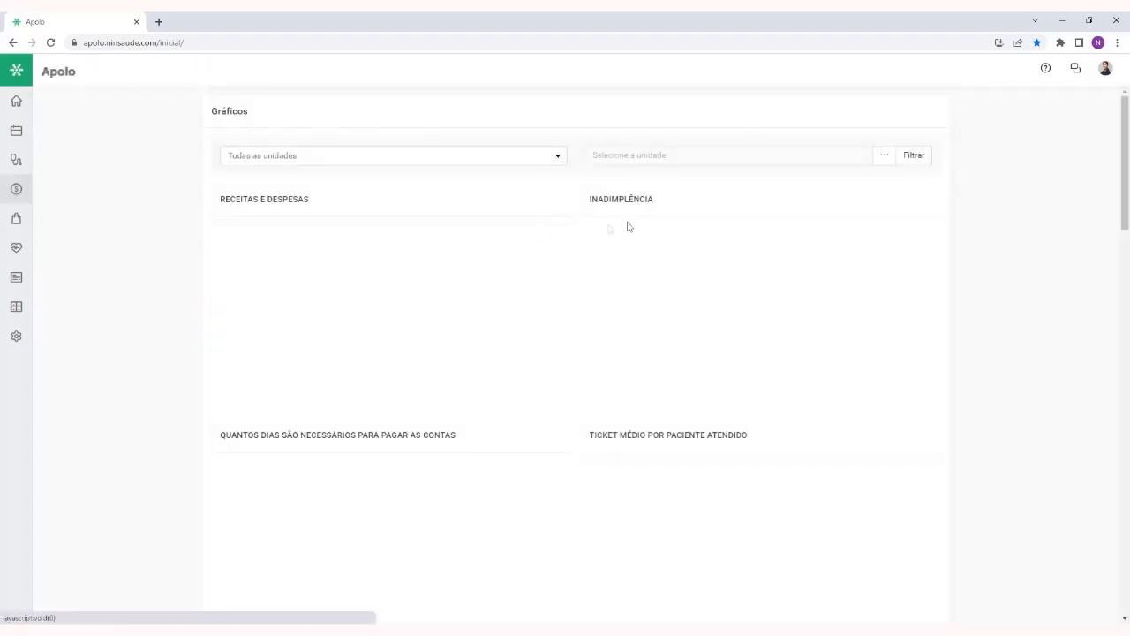
scroll(982, 240, "down", 5)
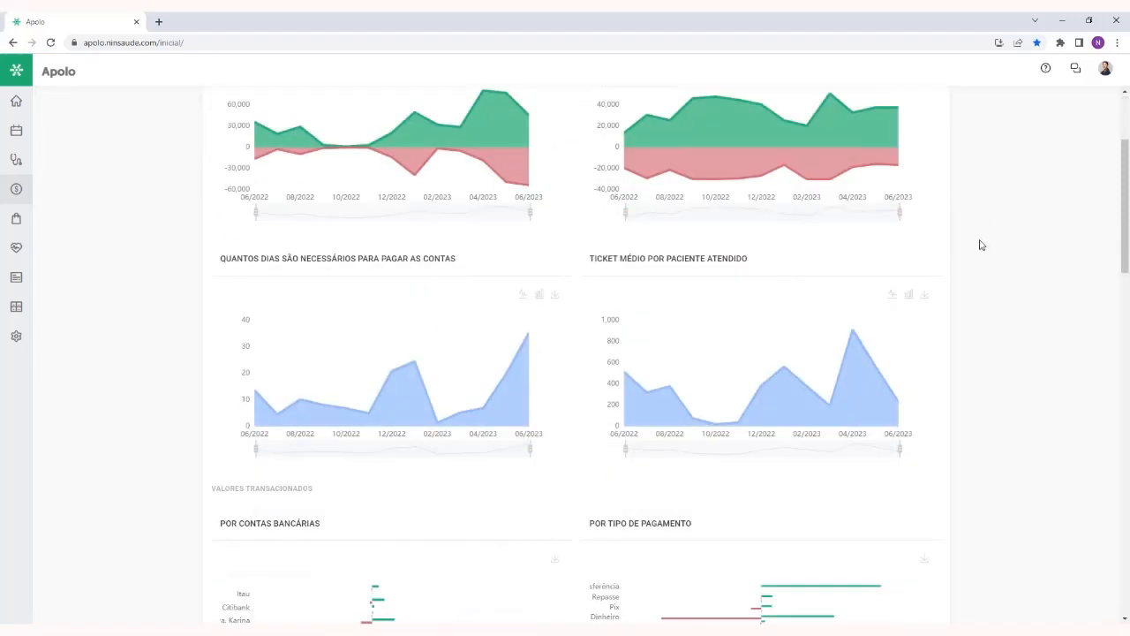
scroll(980, 244, "down", 3)
scroll(980, 245, "up", 8)
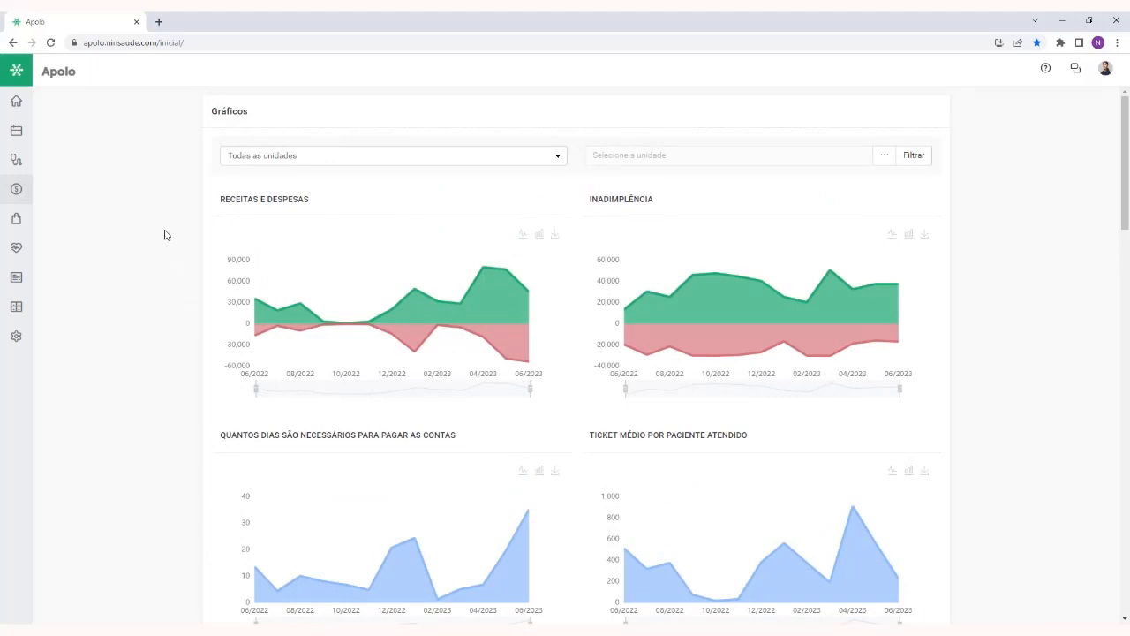
Return to the home page, open the Aplicativos catalogue and locate the Nota fiscal de serviço app
left_click(30, 103)
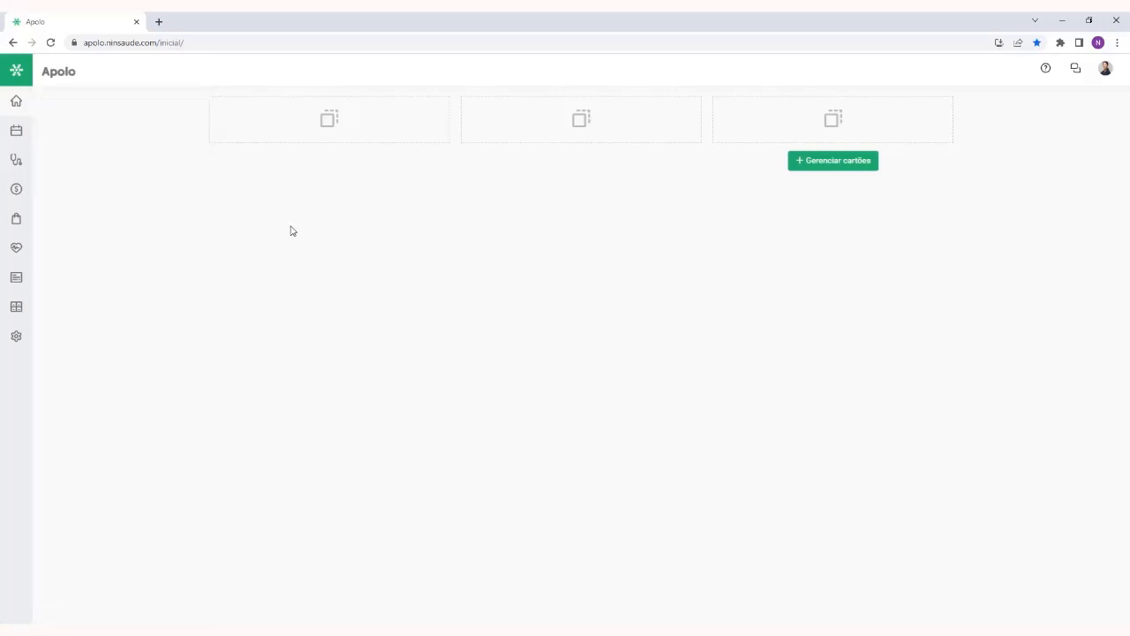
mouse_move(21, 223)
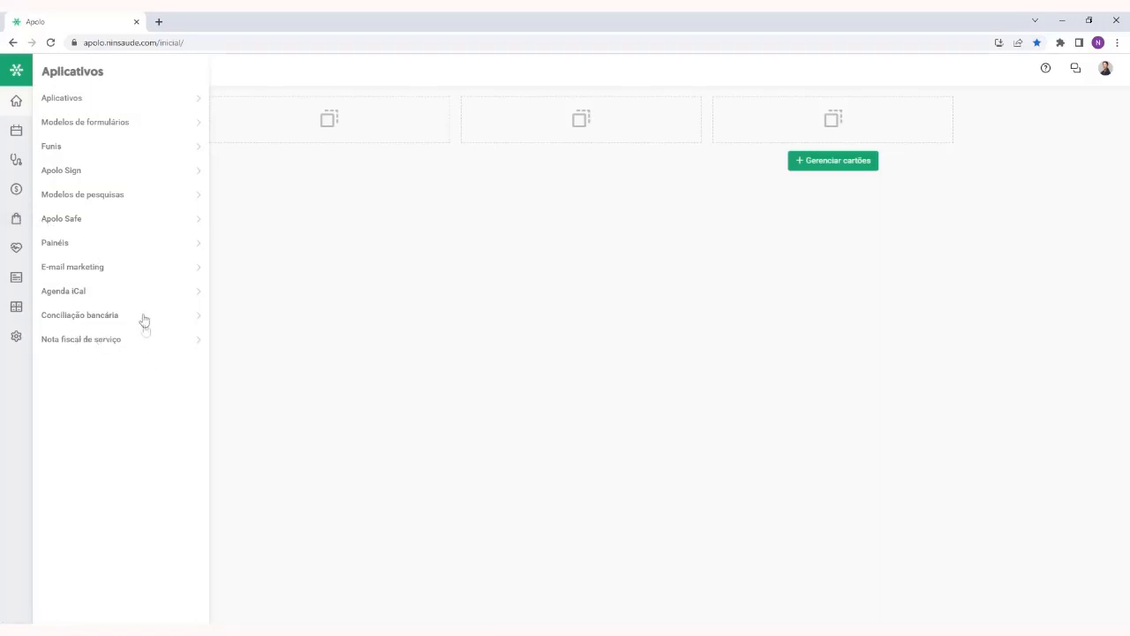
left_click(78, 97)
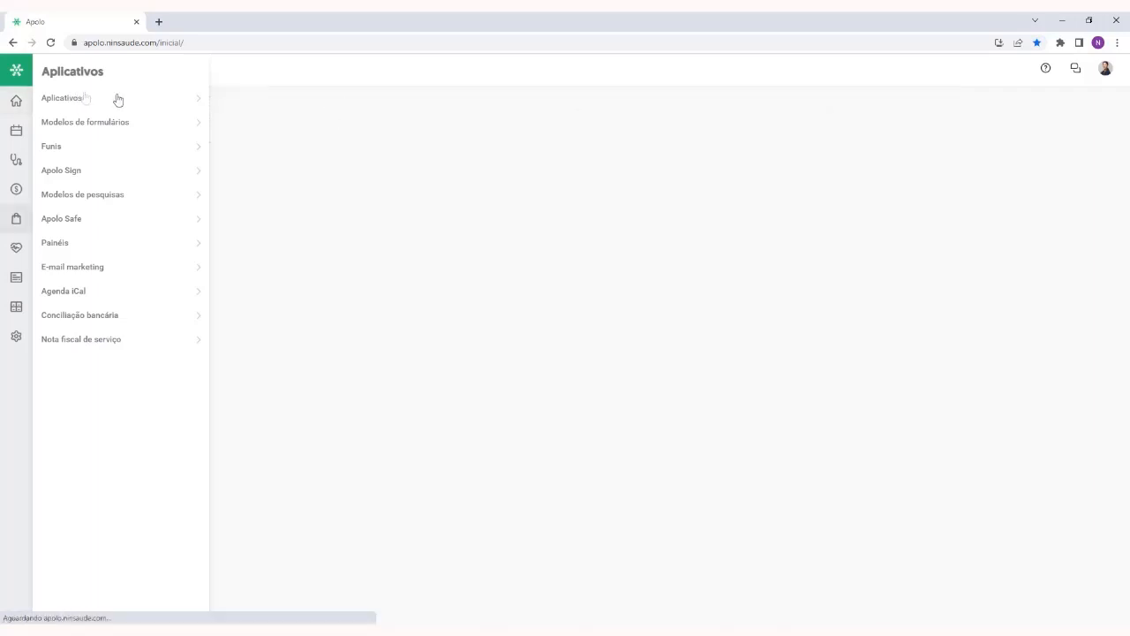
scroll(642, 294, "down", 2)
scroll(642, 294, "down", 1)
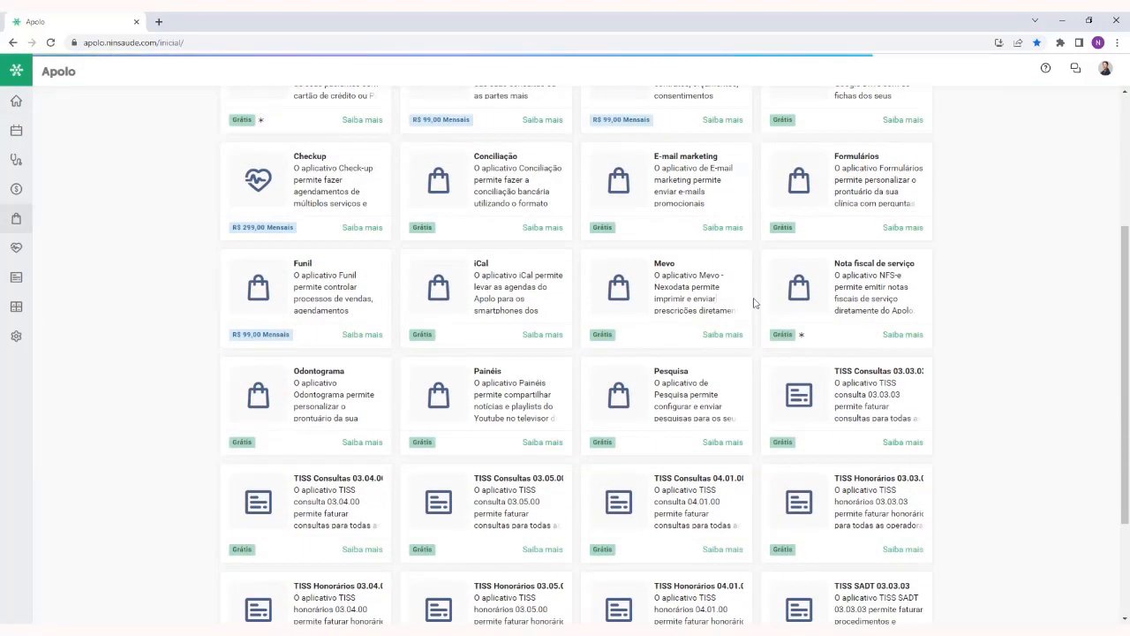
left_click_drag(835, 263, 915, 263)
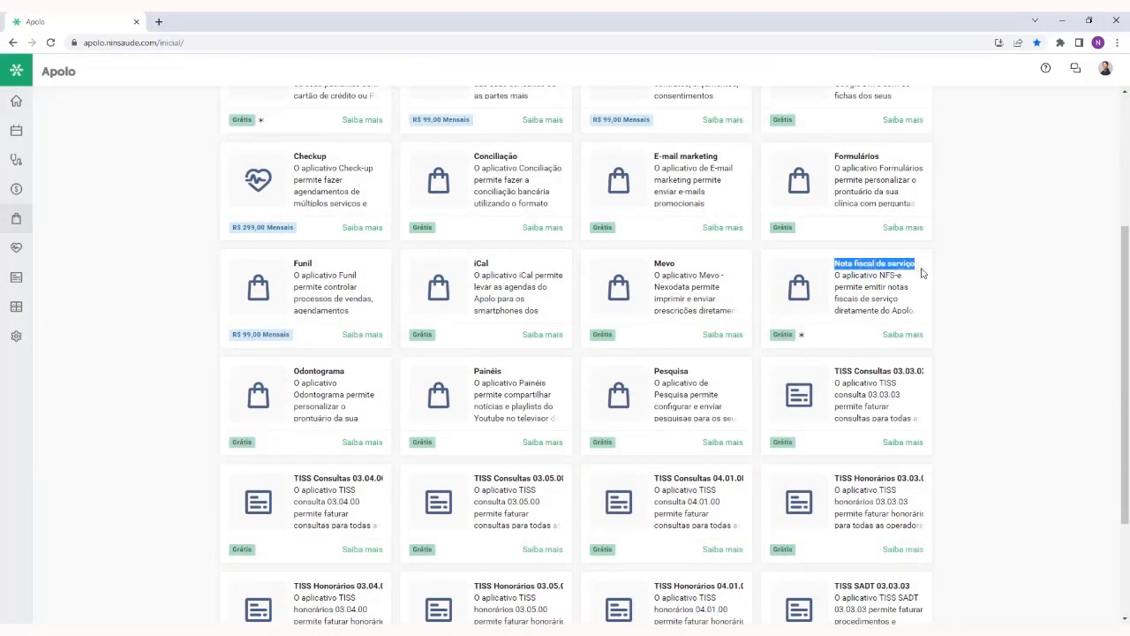
left_click(949, 289)
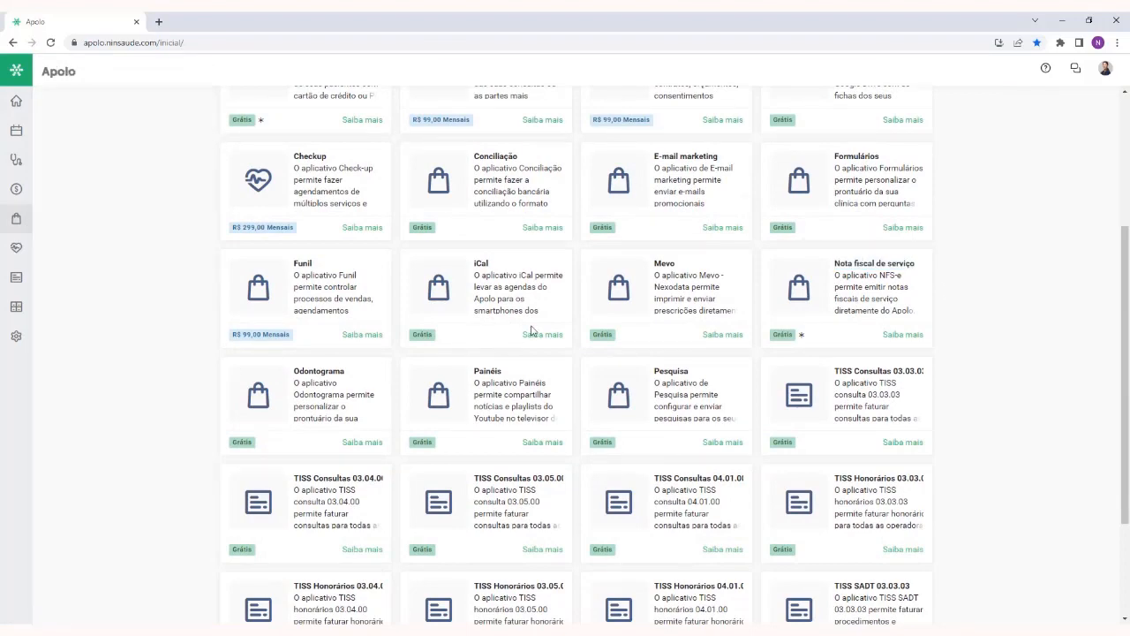
Examine the details of the Nota fiscal de serviço app in the Apolo Store, including its videos and pricing note
scroll(1038, 280, "up", 2)
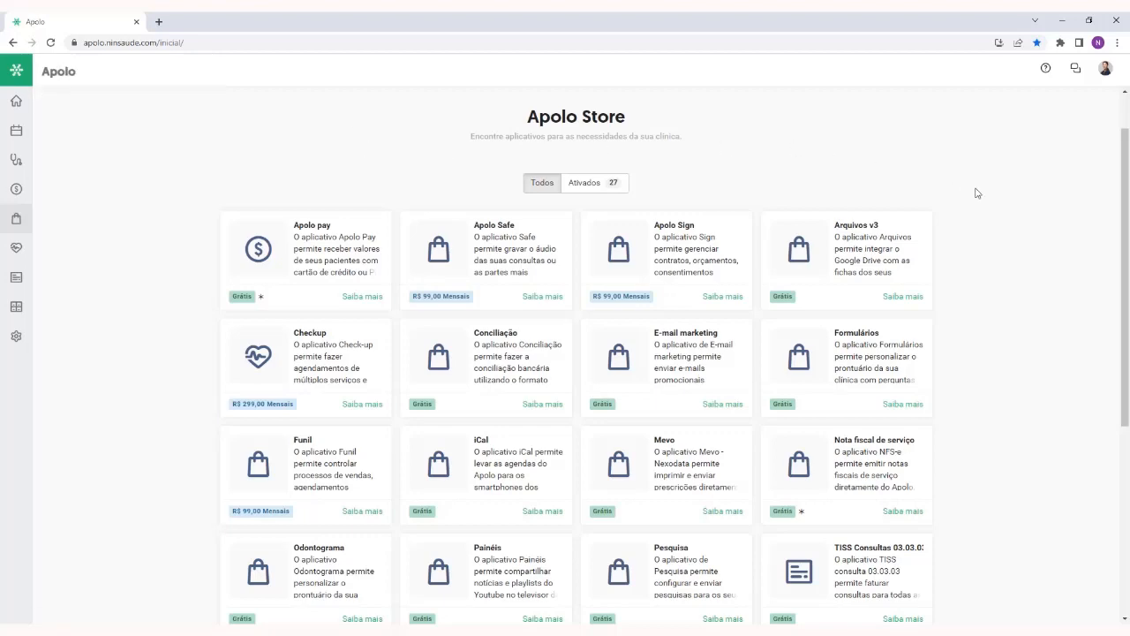
scroll(977, 192, "down", 1)
scroll(977, 193, "down", 1)
double_click(844, 263)
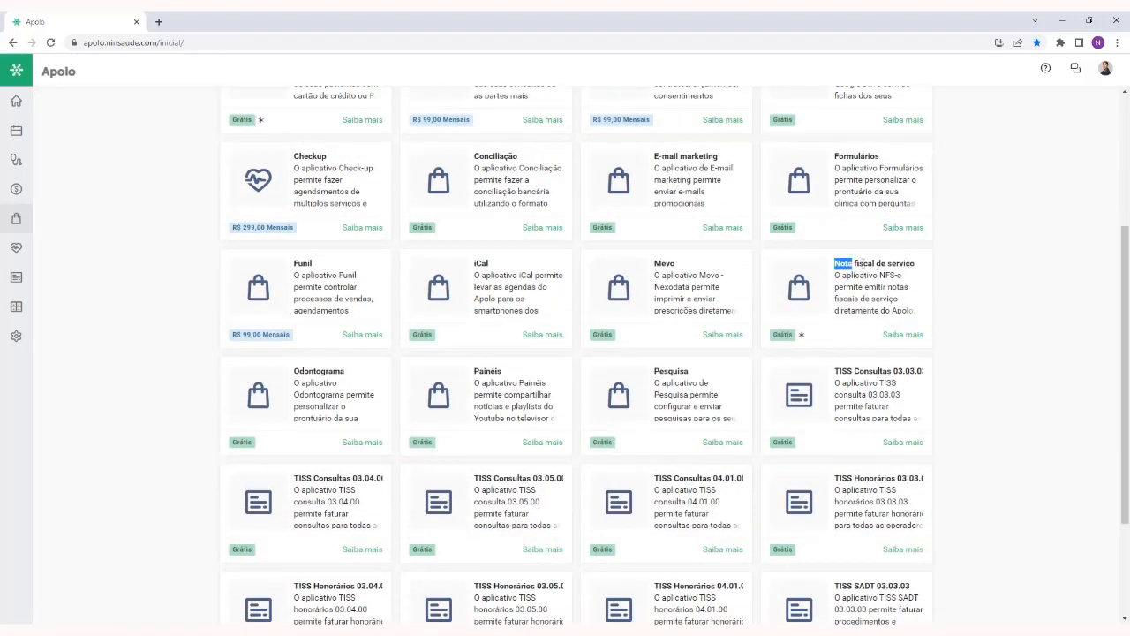
left_click(977, 302)
left_click(904, 336)
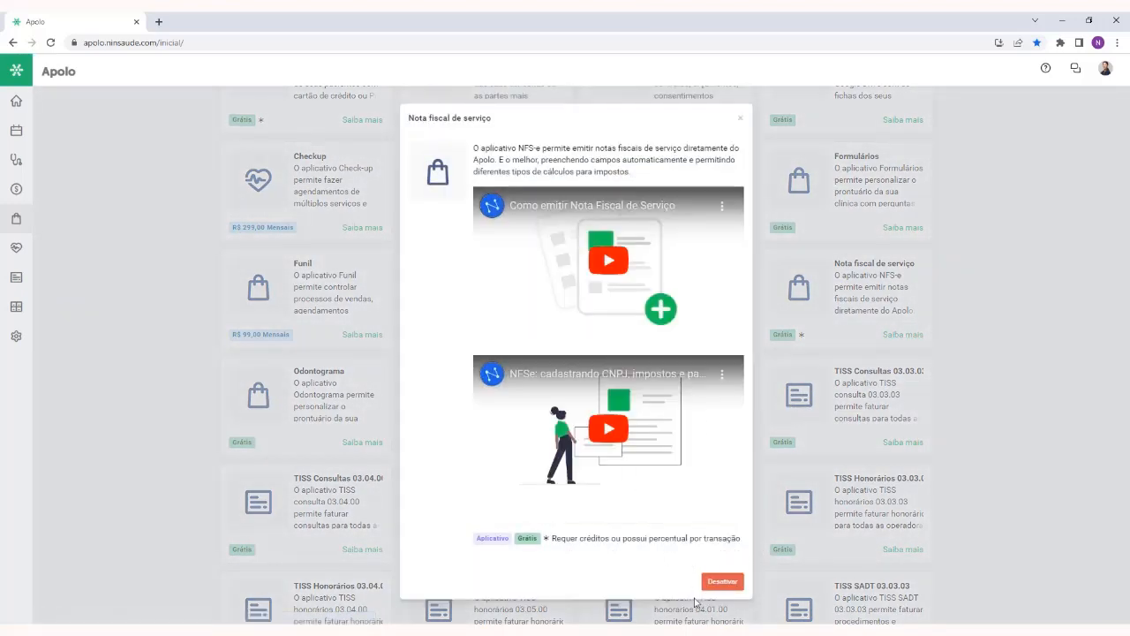
left_click(741, 117)
scroll(1016, 278, "up", 3)
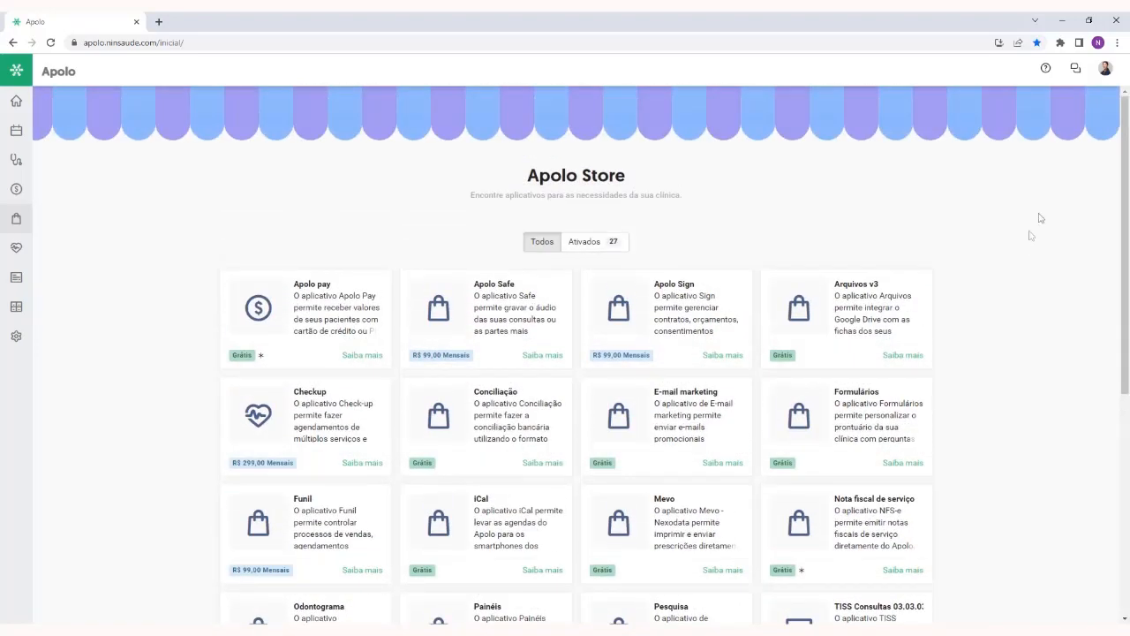
Sign out of the account and sign back in with the saved password
left_click(1105, 70)
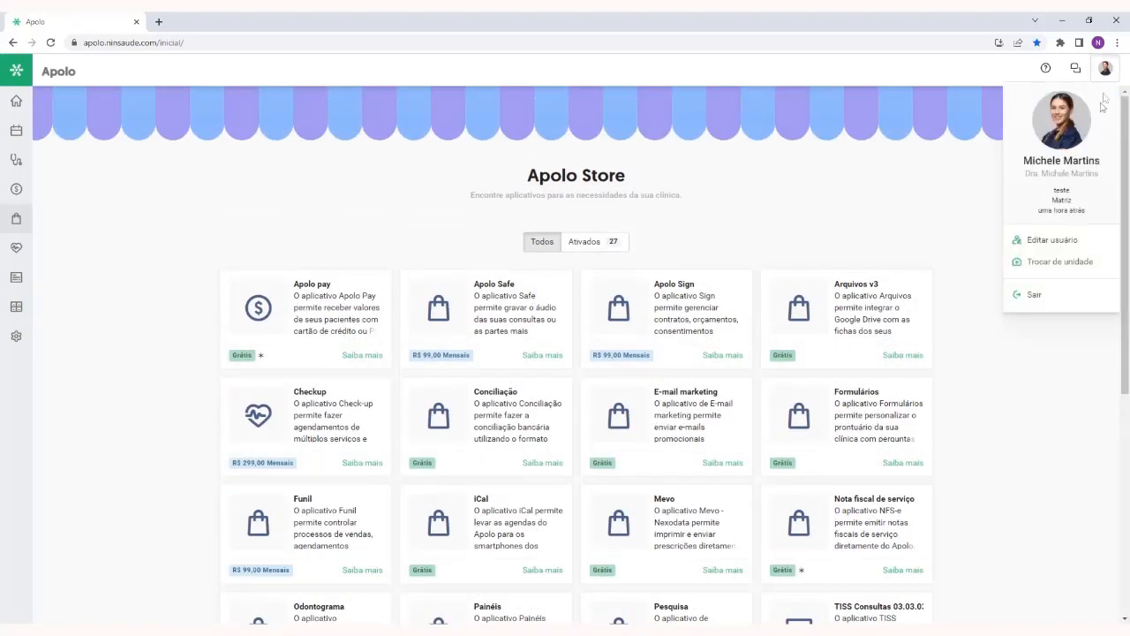
left_click(1034, 295)
left_click(618, 111)
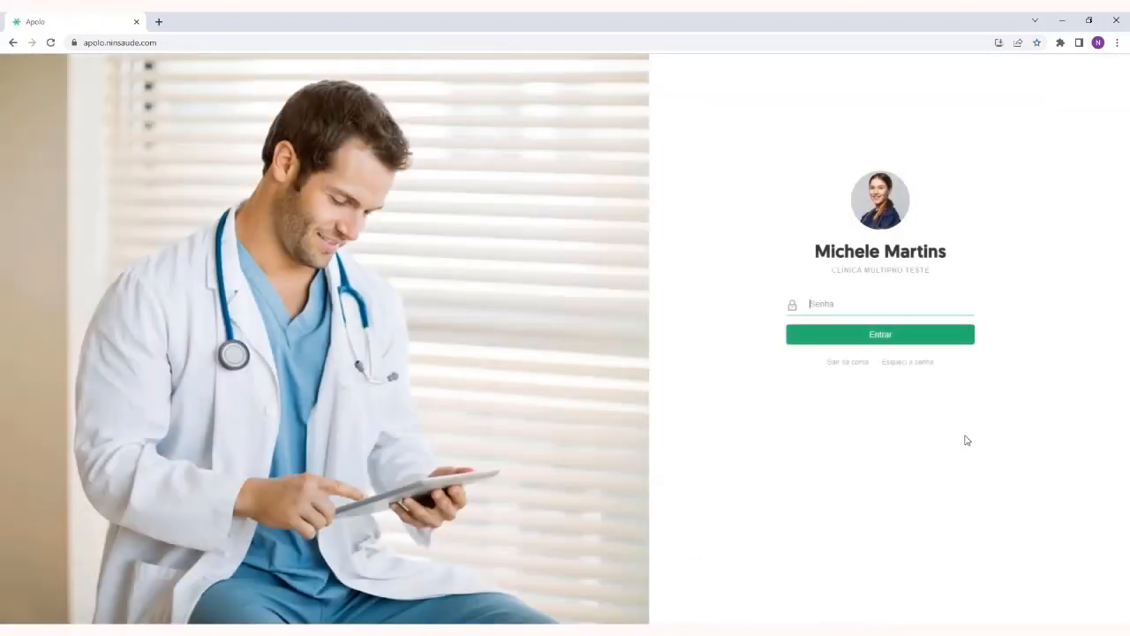
left_click(923, 336)
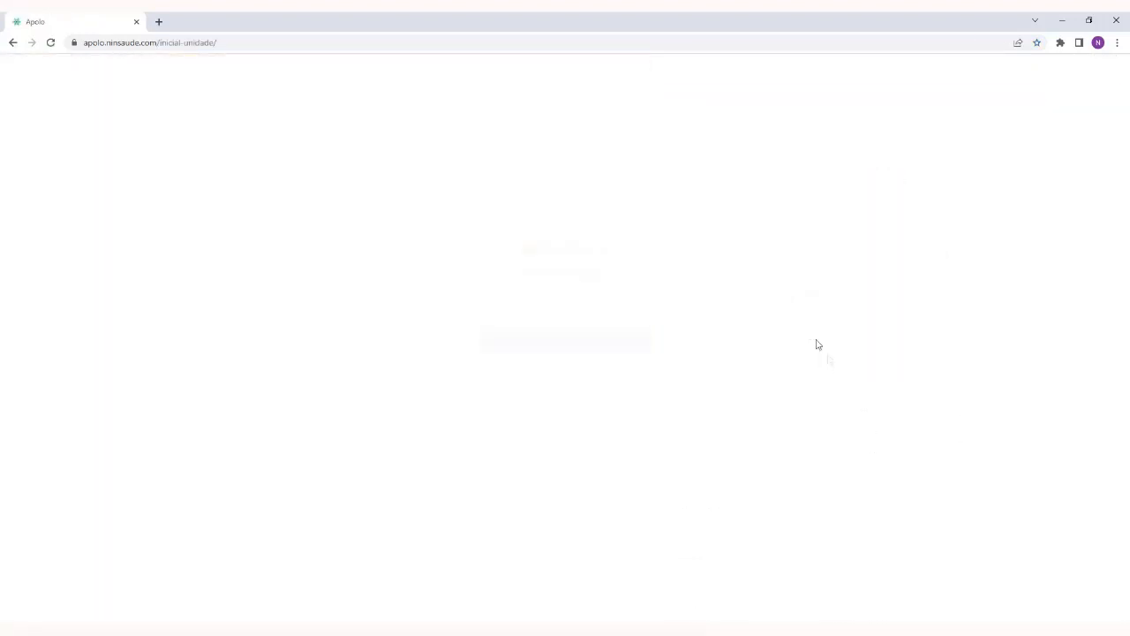
left_click(578, 344)
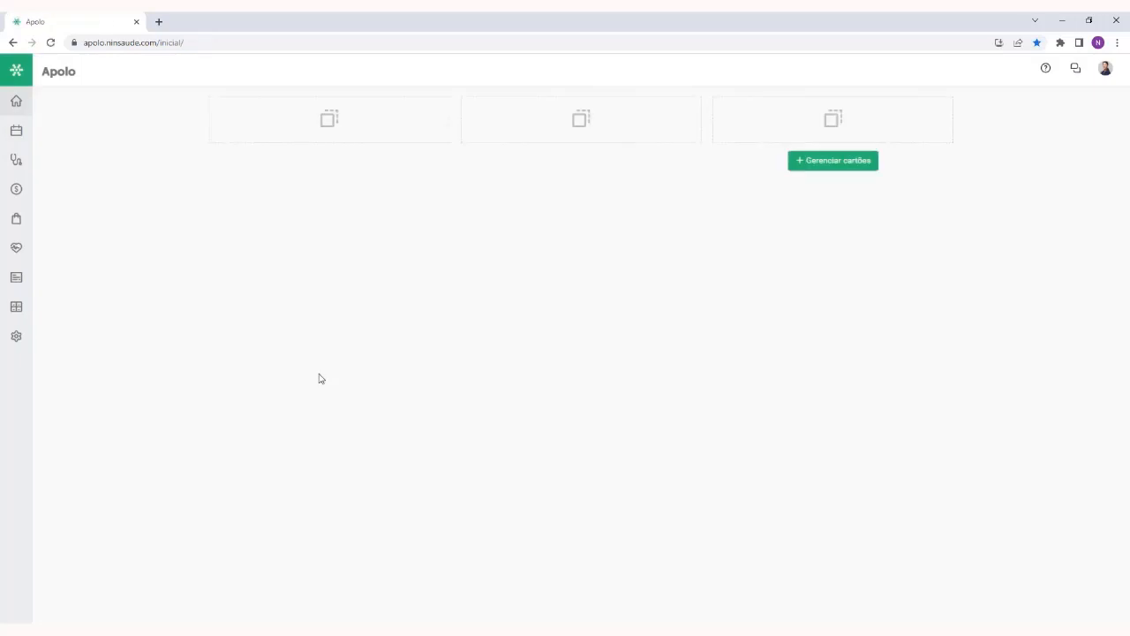
Open the Nota fiscal de serviço app and view its overview of issued notes
left_click(18, 190)
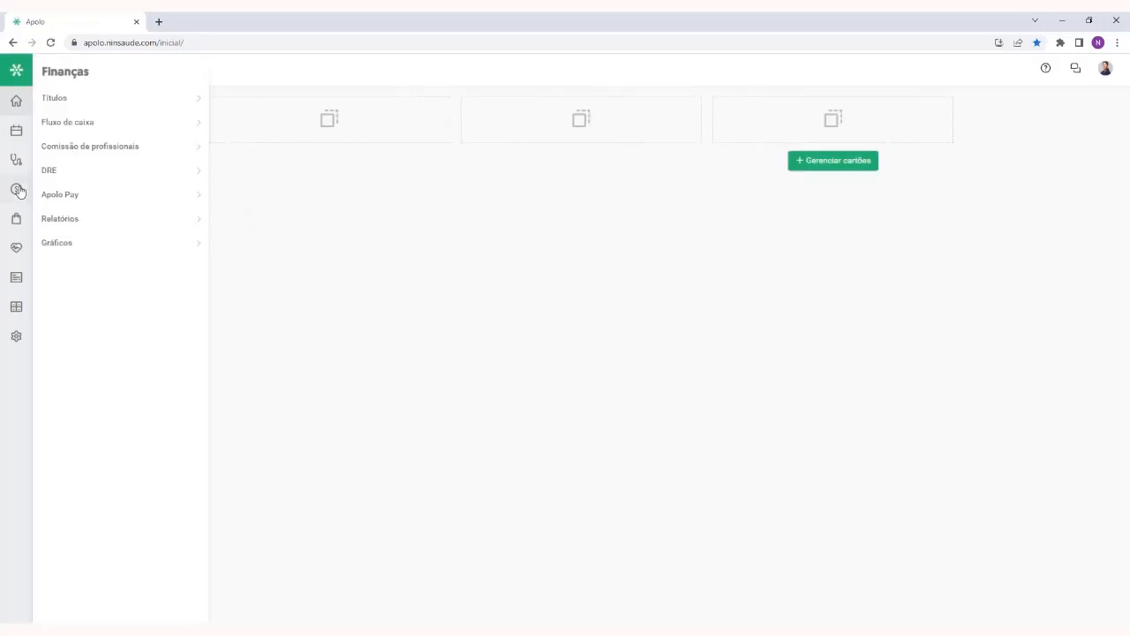
left_click(14, 220)
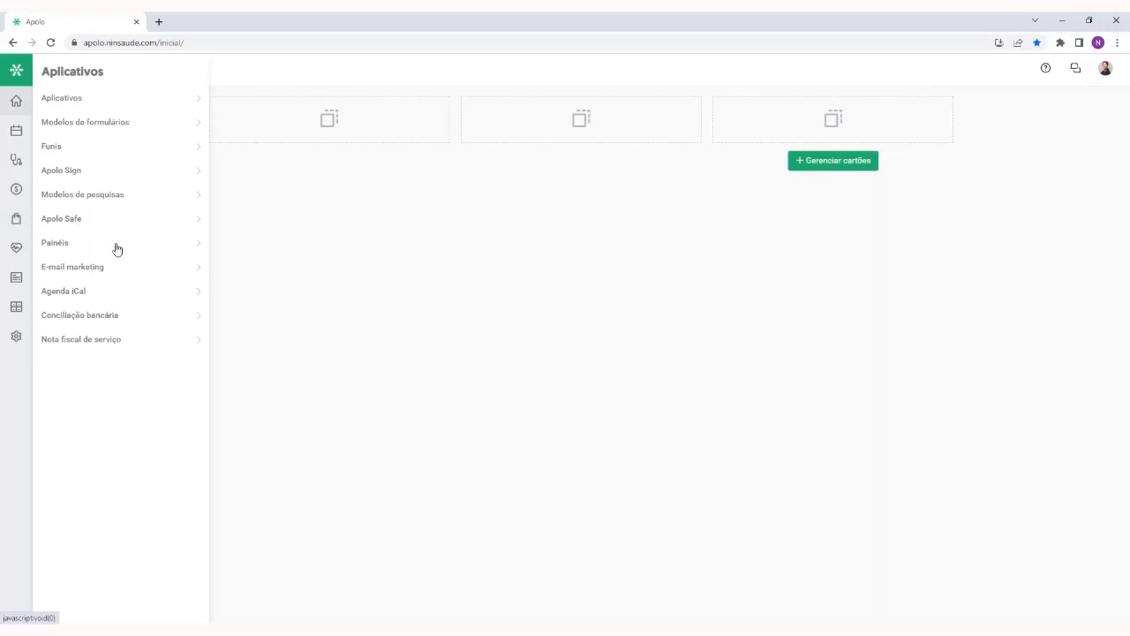
left_click(99, 343)
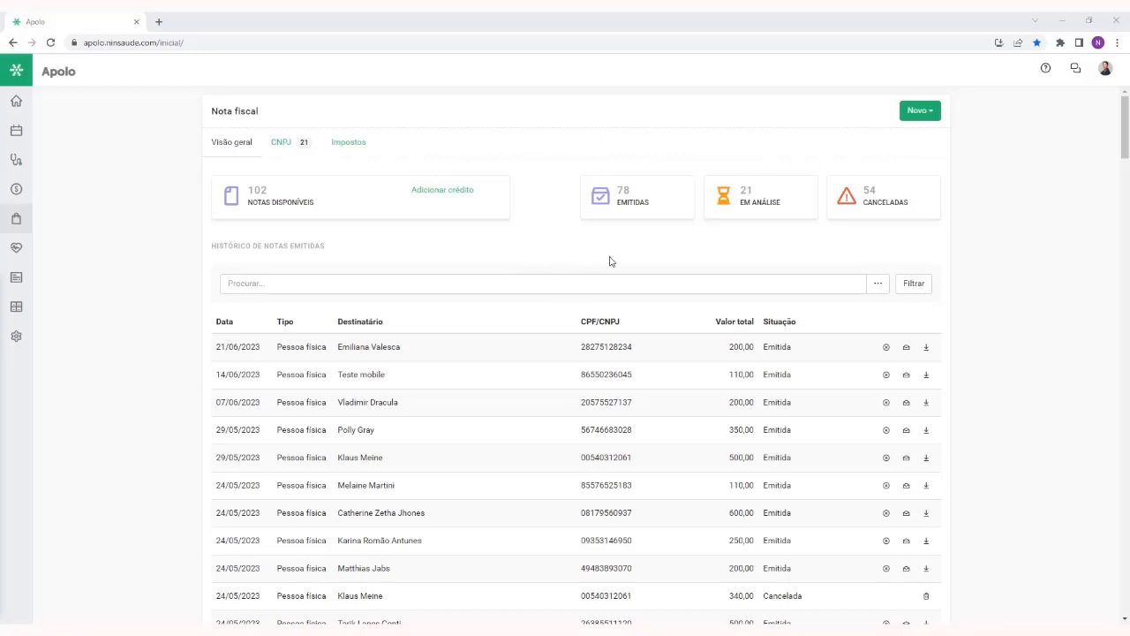
mouse_move(577, 323)
left_mouse_down()
mouse_move(608, 320)
mouse_move(578, 321)
left_mouse_up()
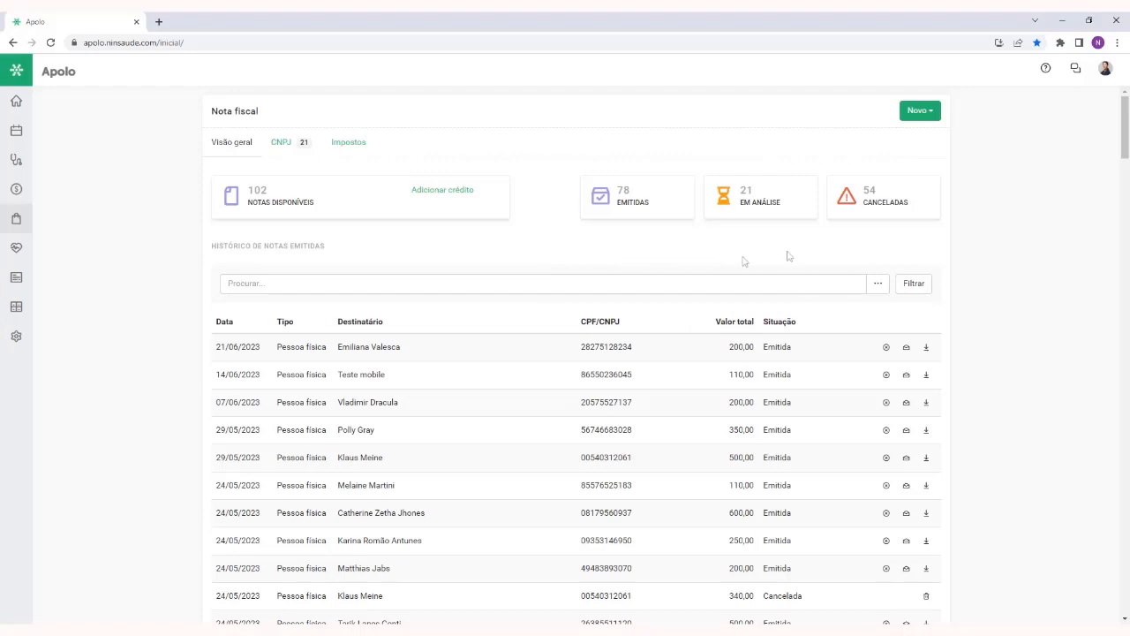
Start a new CNPJ registration and set its Unidade to Matriz
left_click(924, 119)
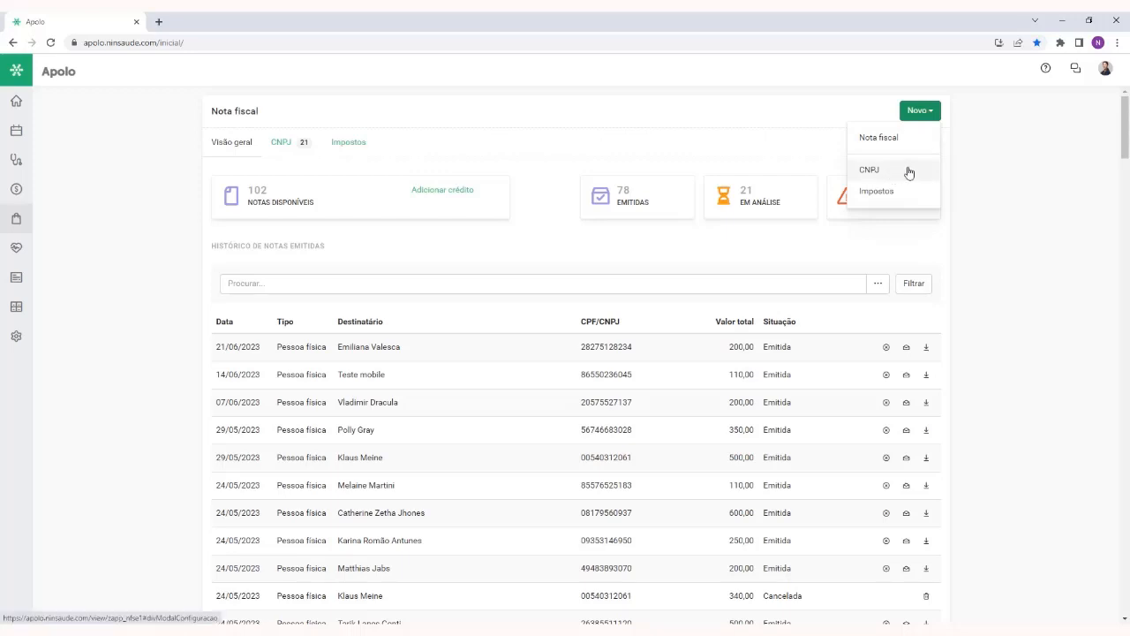
left_click(905, 171)
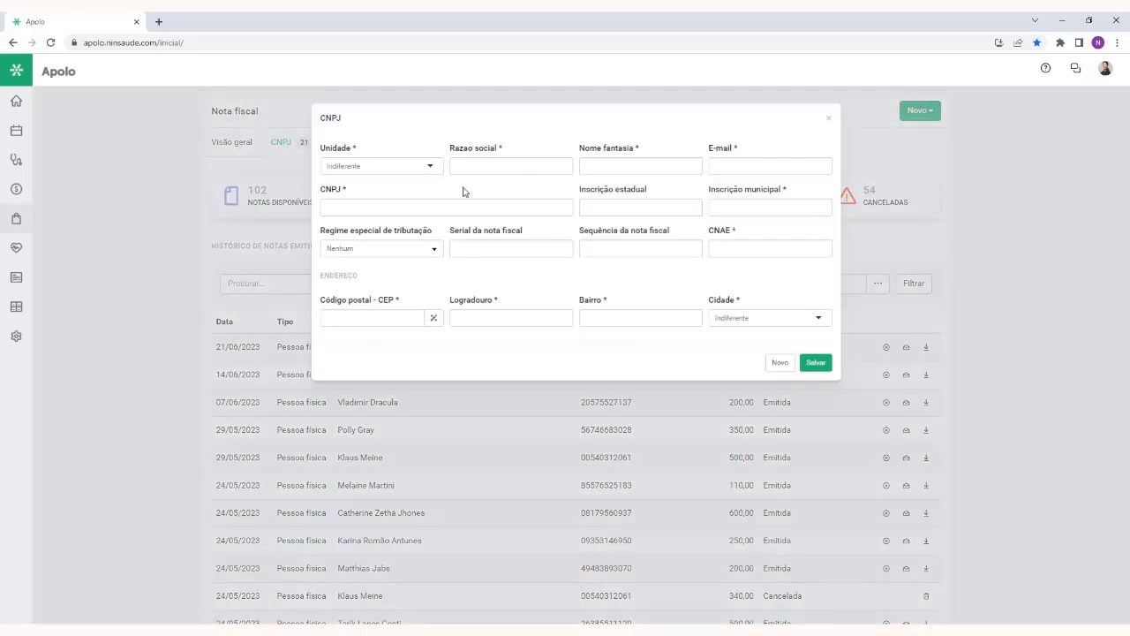
left_click(406, 169)
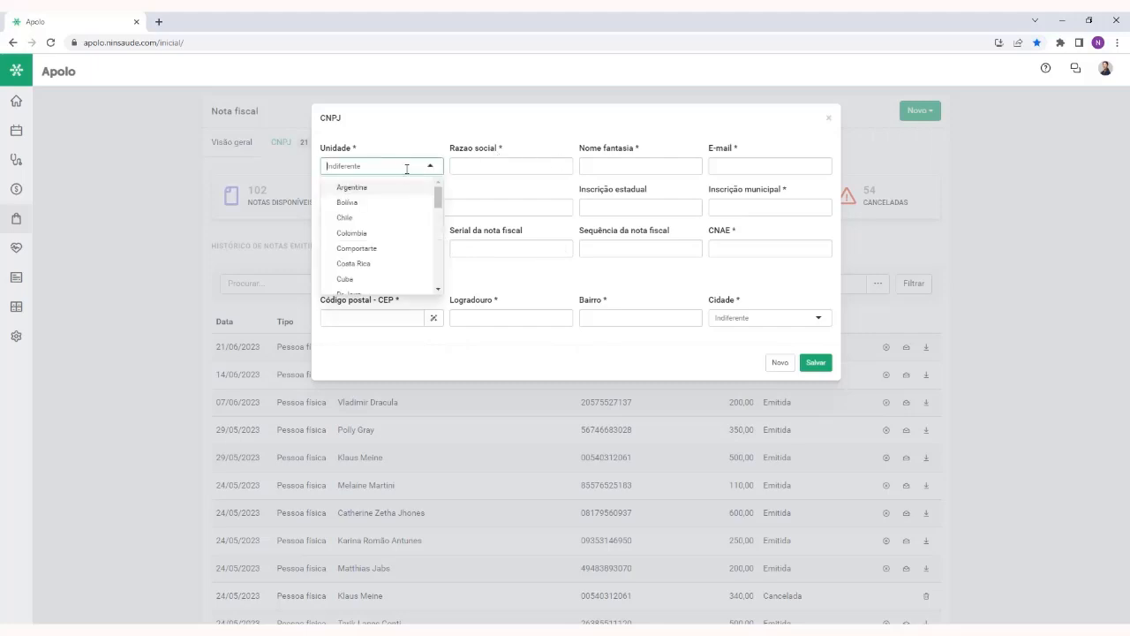
type("matr")
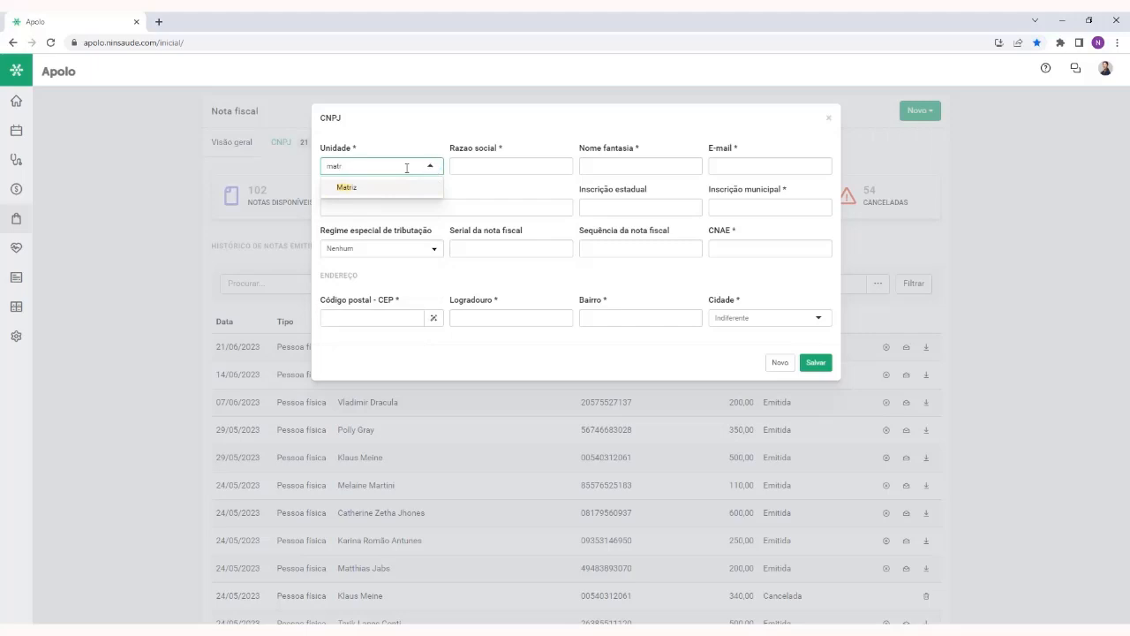
left_click(404, 188)
left_click(391, 138)
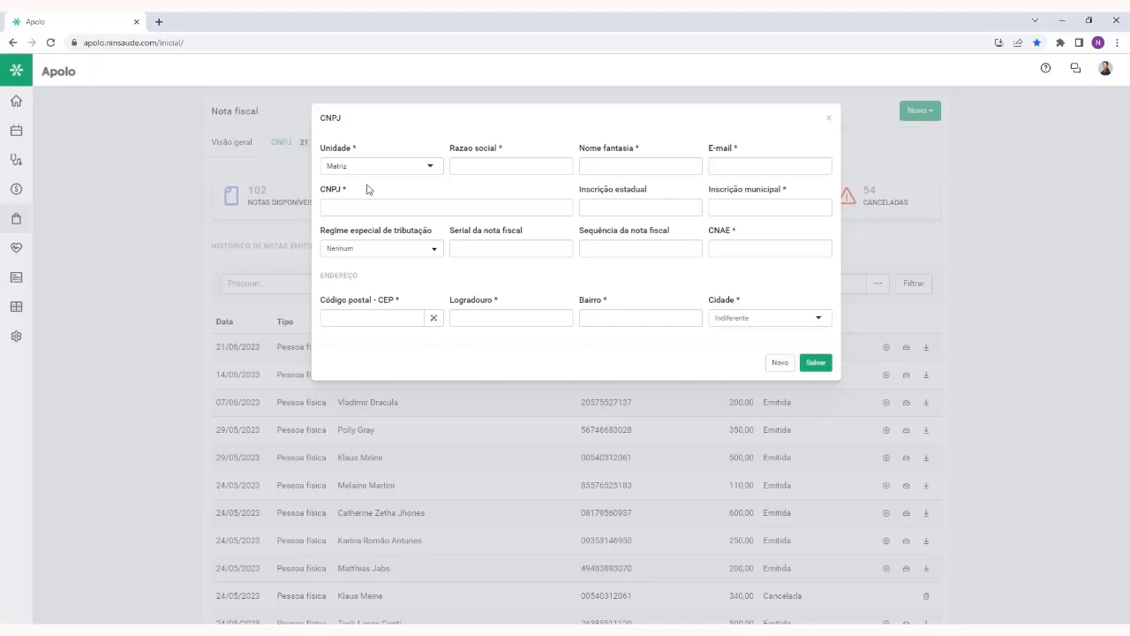
left_click(391, 166)
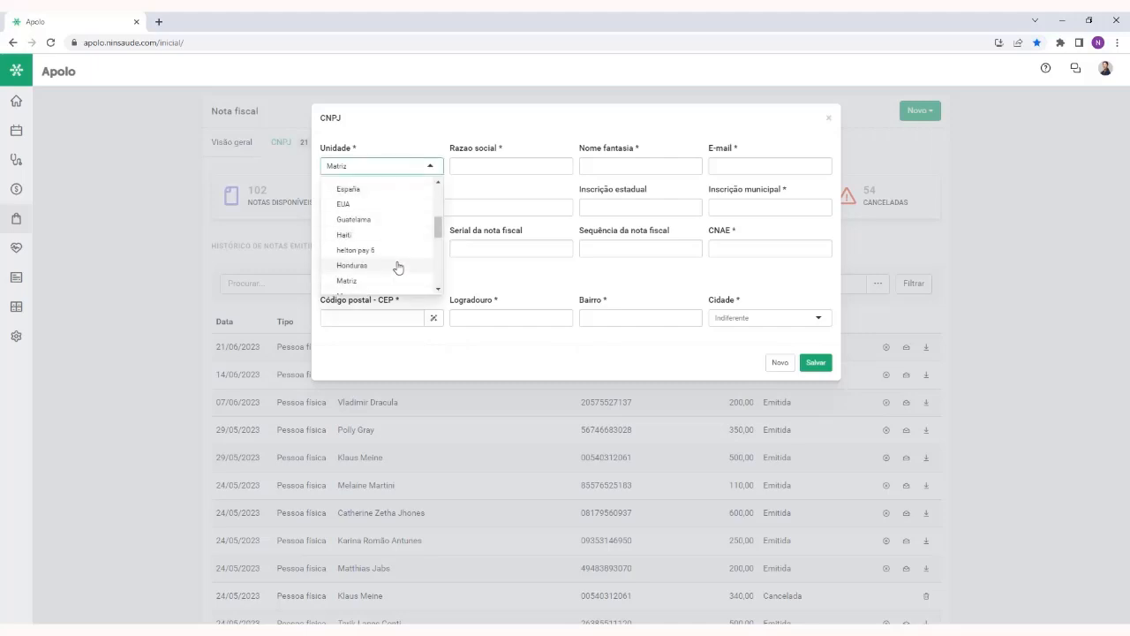
left_click(400, 146)
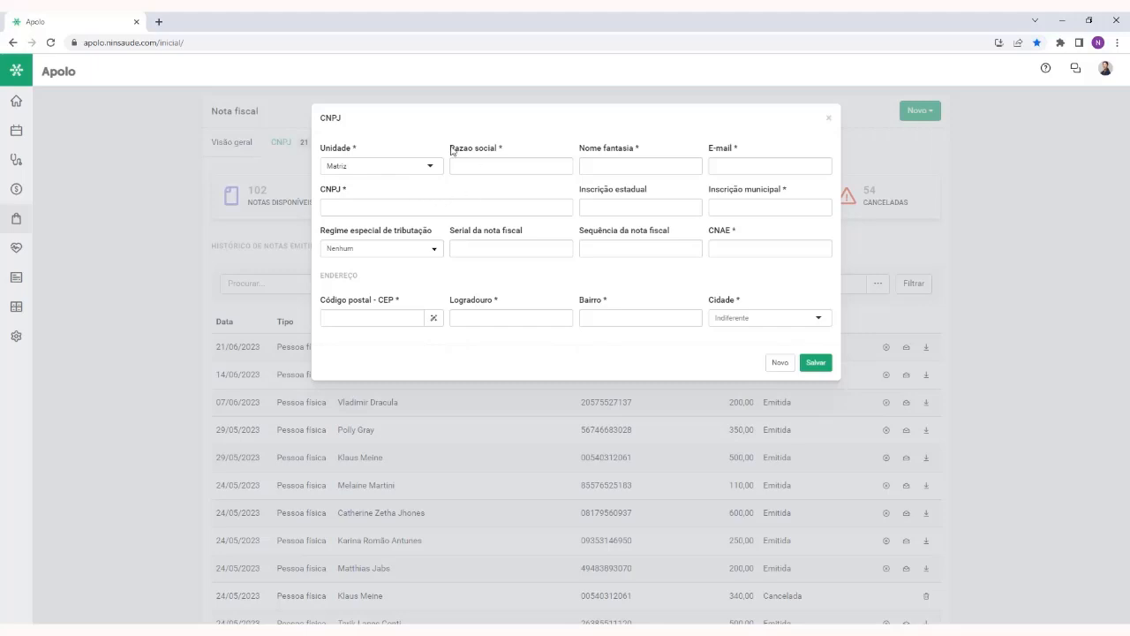
Examine the CNPJ form's fields from Razão social to Sequência da nota fiscal, and close the form without saving
left_click_drag(450, 148, 499, 150)
left_click_drag(580, 148, 797, 191)
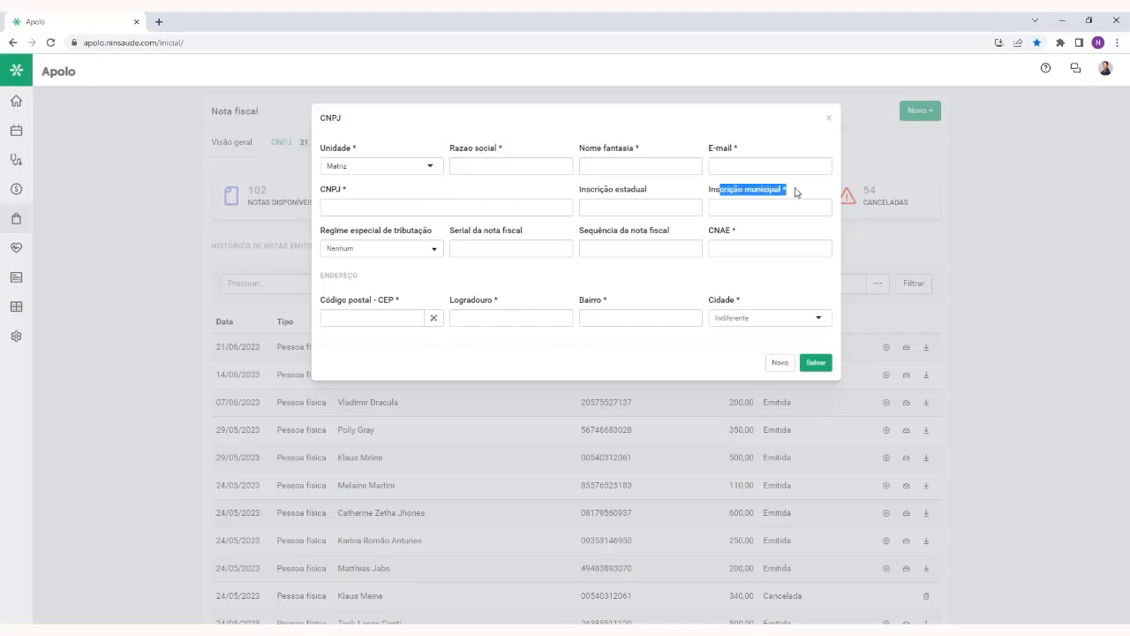
left_click_drag(582, 191, 653, 192)
left_click(661, 192)
left_click_drag(789, 194, 710, 196)
left_click(748, 206)
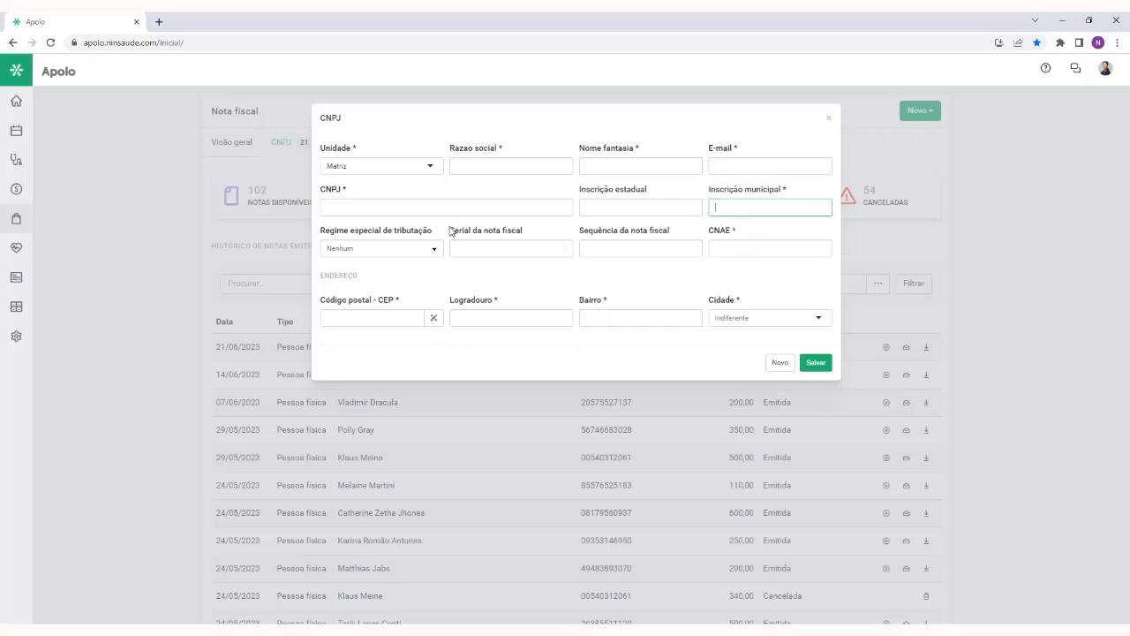
left_click_drag(451, 227, 676, 232)
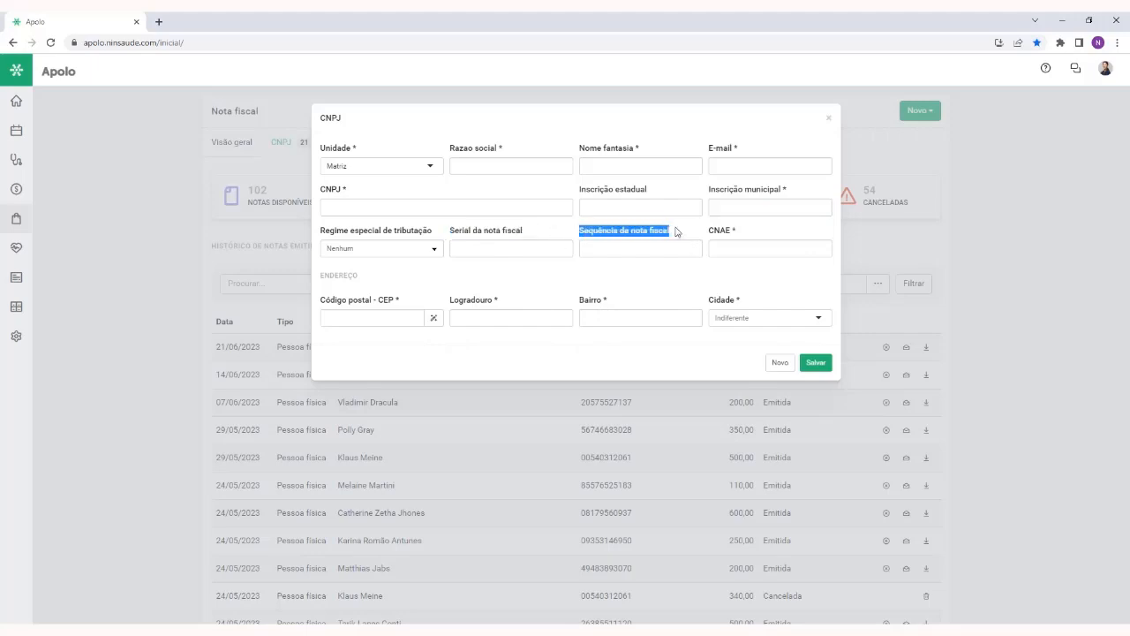
left_click(677, 231)
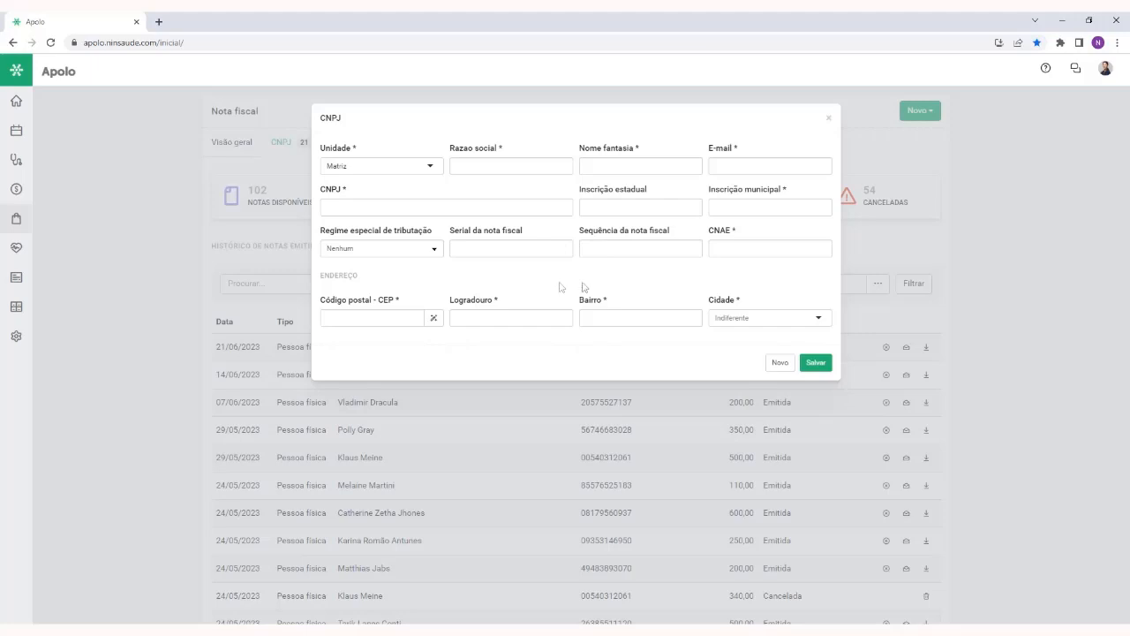
left_click(829, 119)
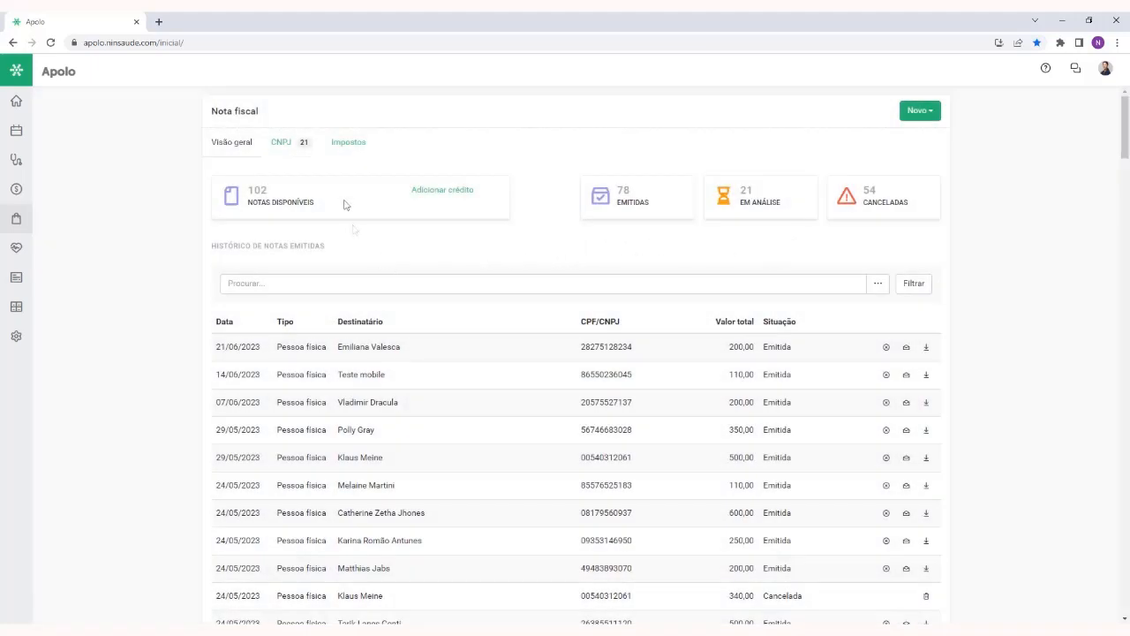
Open the registered CNPJ list and inspect the digital certificate dialog for teste médiços and the registration form of Clínica Teste Ltda
left_click(292, 142)
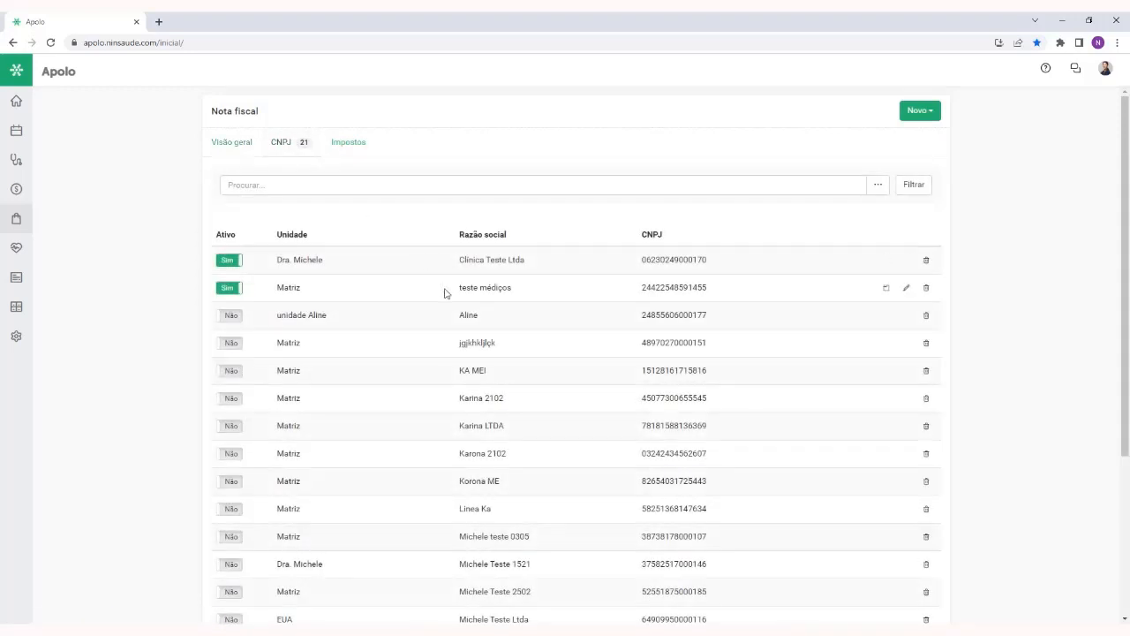
left_click(882, 291)
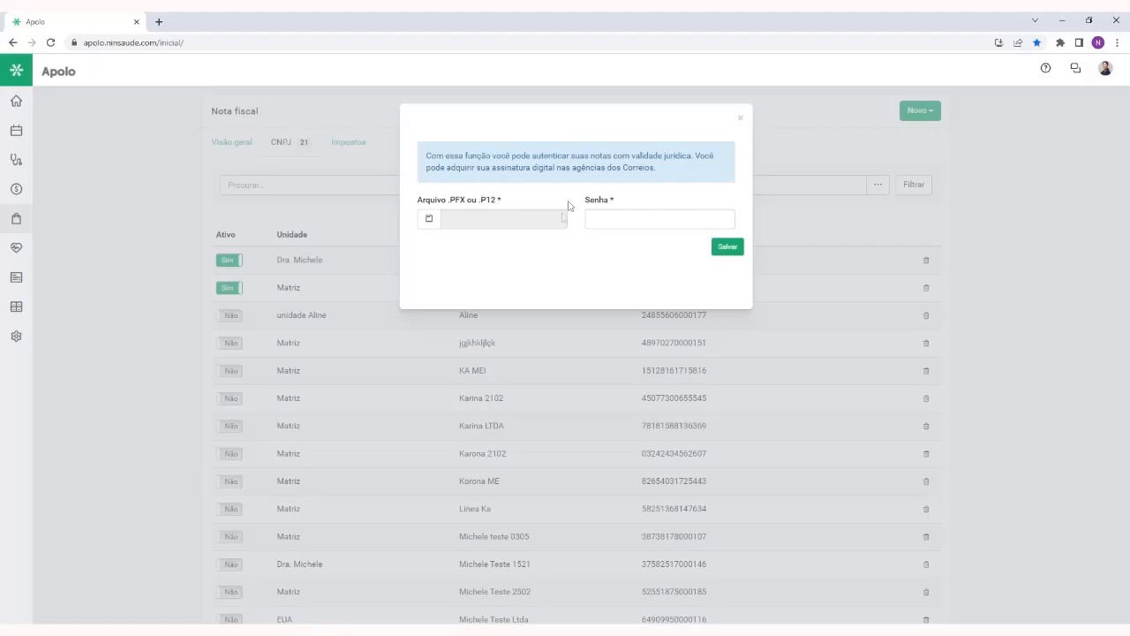
left_click(740, 118)
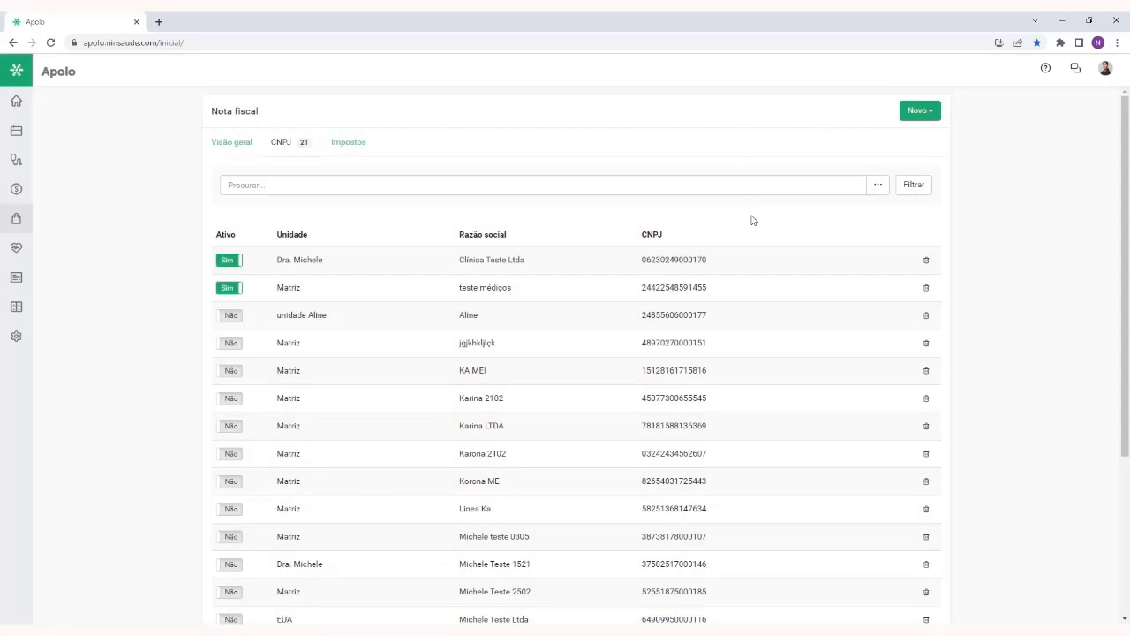
mouse_move(885, 262)
left_click(905, 265)
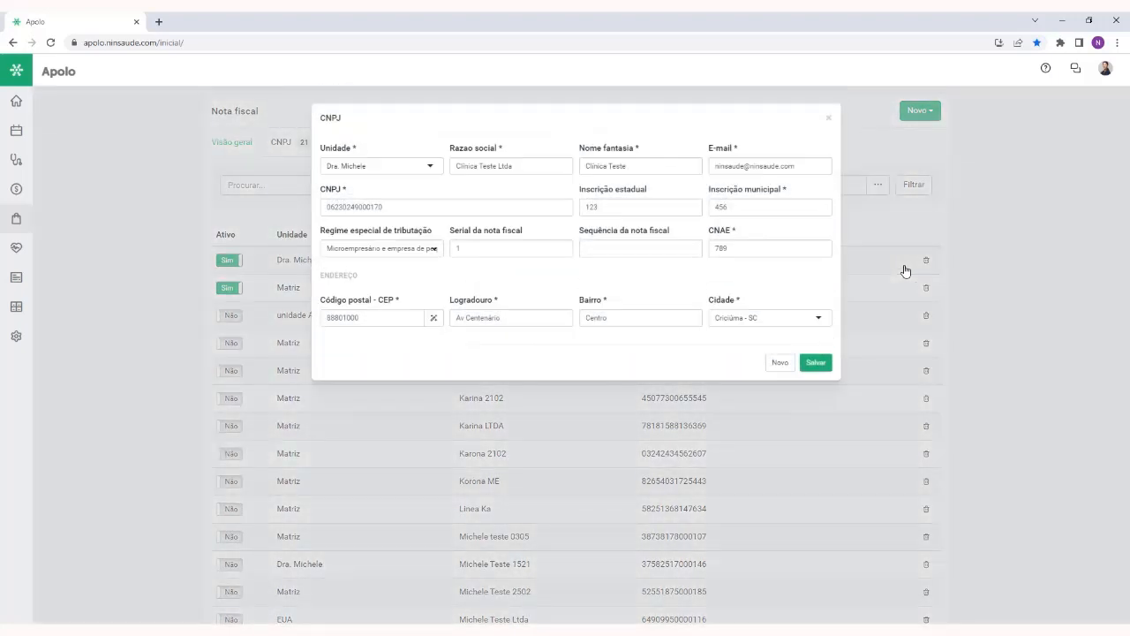
left_click(828, 120)
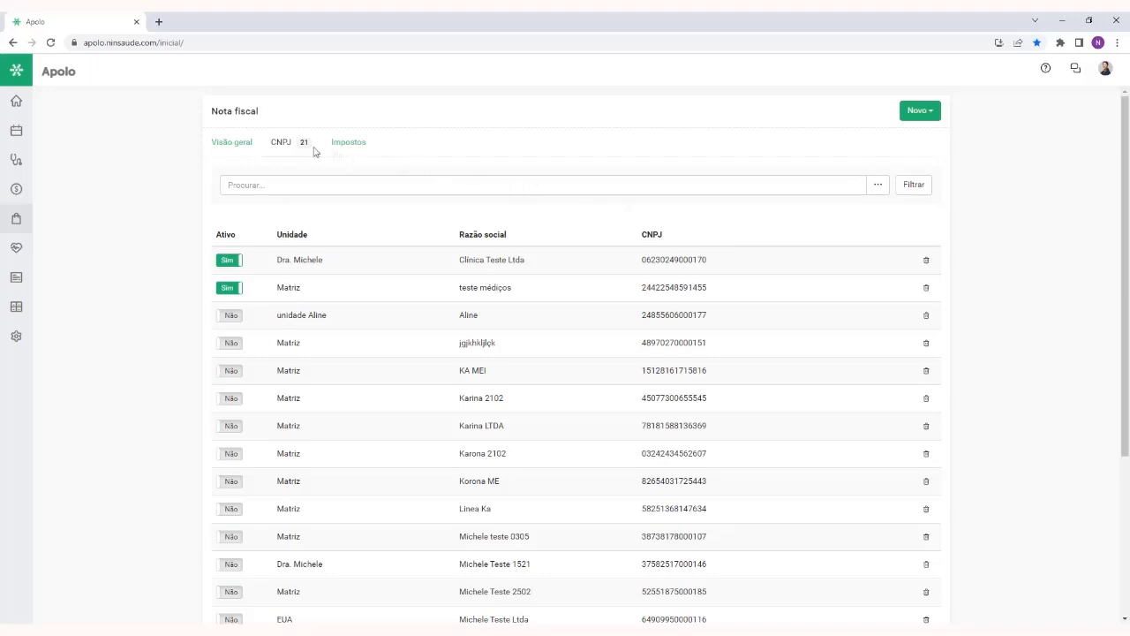
Return to Visão geral and fill in a credit purchase for Clínica Teste Ltda with Quantidade de notas set to 45
left_click(232, 142)
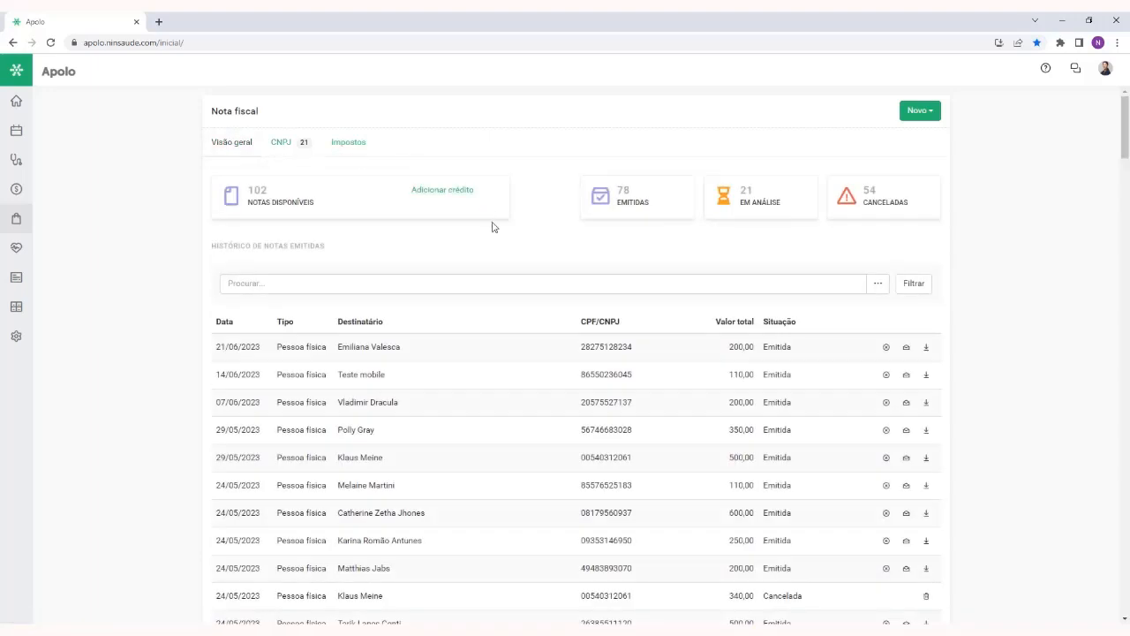
left_click(434, 195)
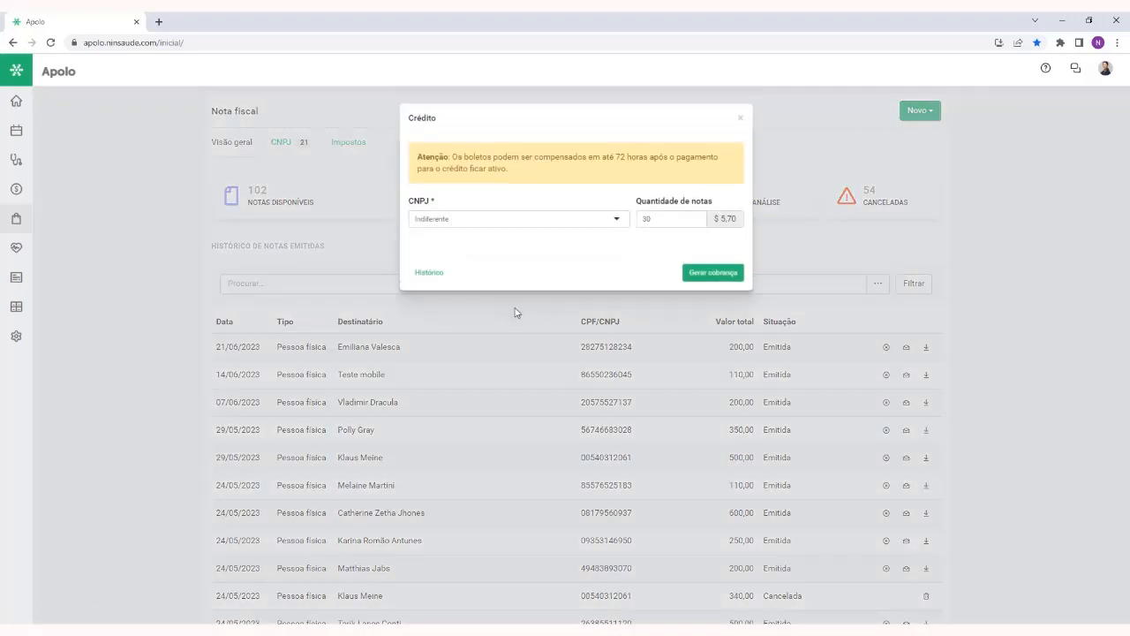
left_click(517, 218)
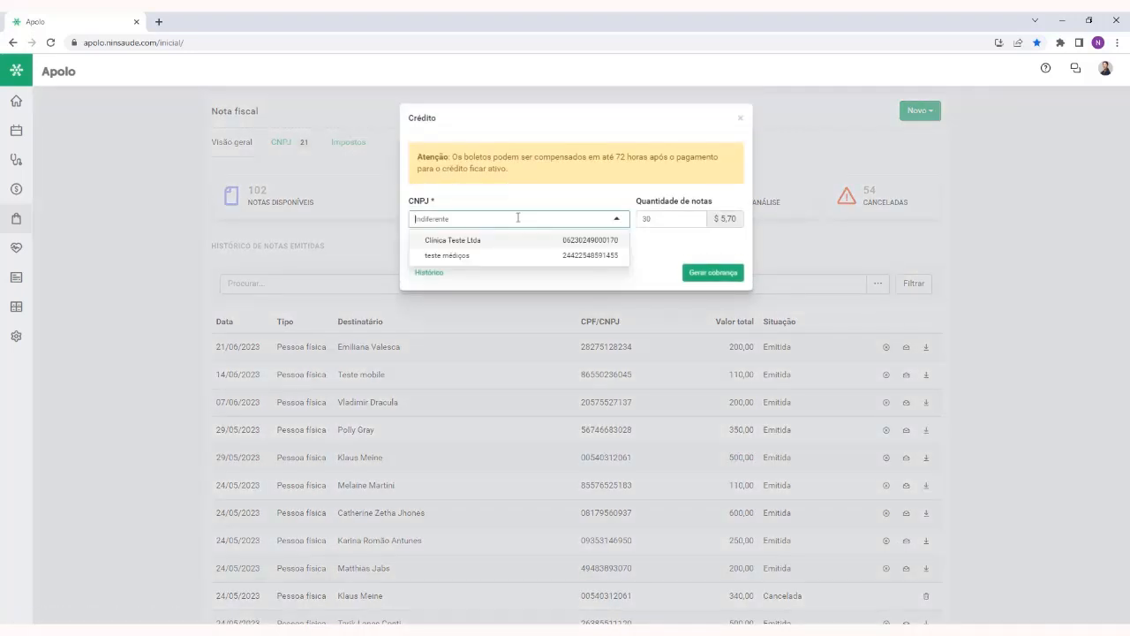
left_click(509, 241)
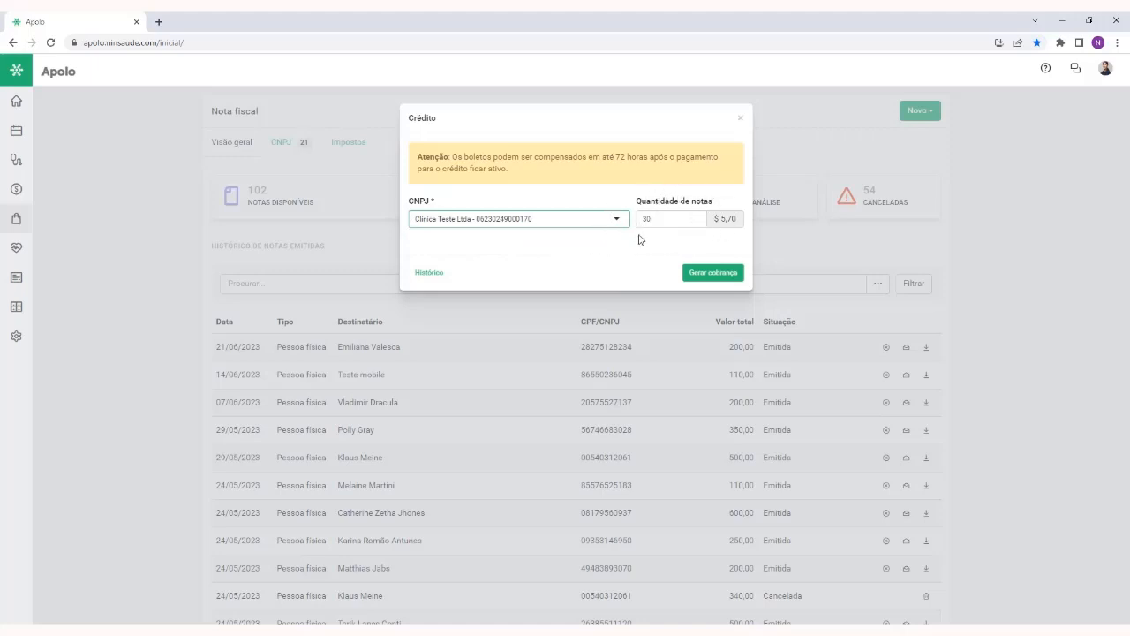
double_click(671, 219)
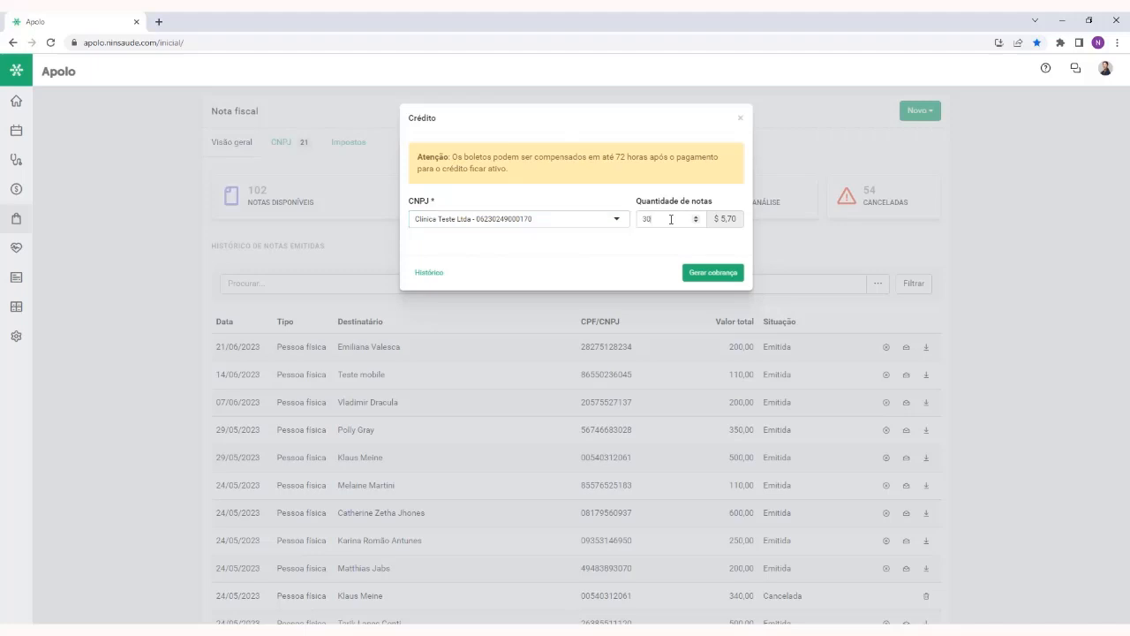
key("BackSpace")
type("1")
left_click(695, 218)
left_click(695, 218)
left_click(695, 218)
left_click(695, 218)
left_click(695, 218)
left_click(695, 218)
left_click(695, 218)
left_click(695, 218)
left_click(695, 218)
left_click(695, 218)
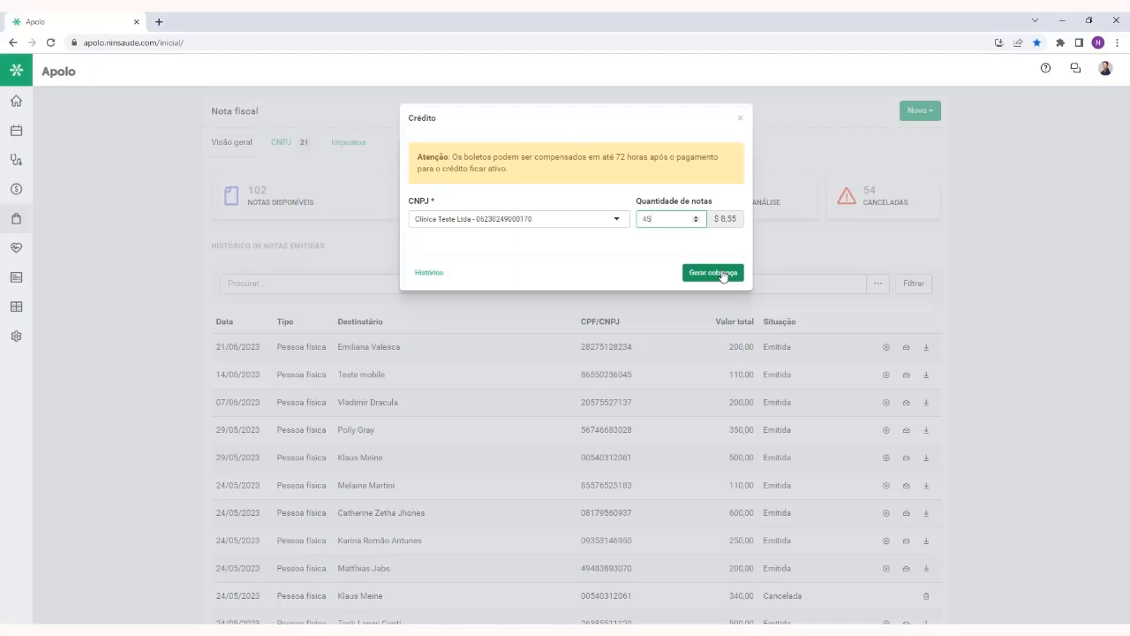
Generate the charge for the credit purchase, close its invoice window after viewing it, and highlight the Notas disponíveis label
left_click(713, 273)
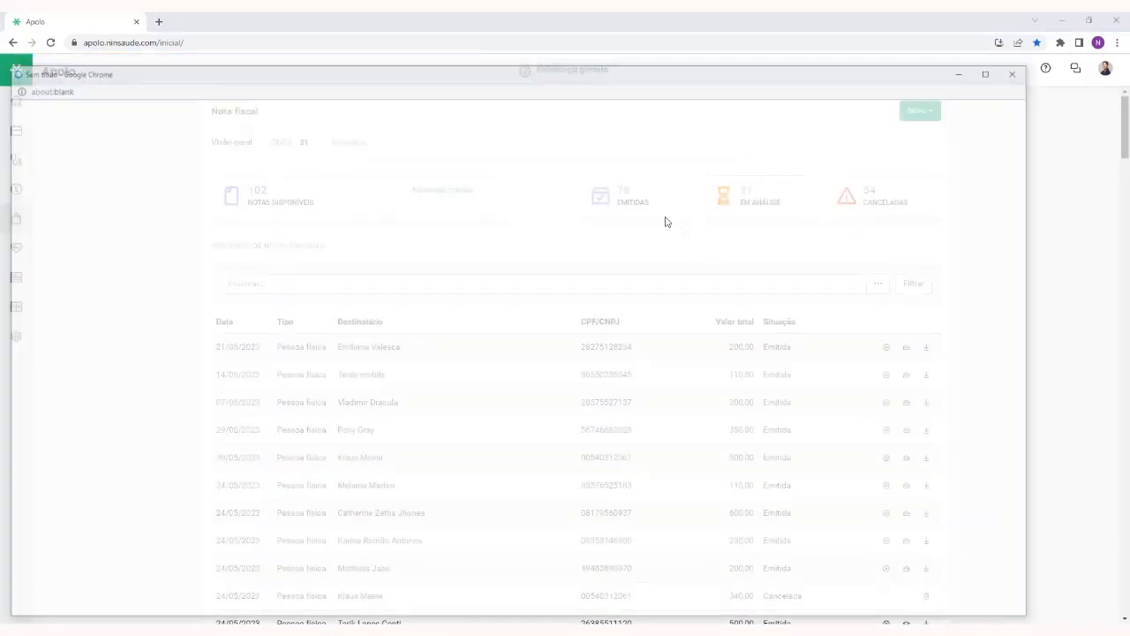
left_click_drag(718, 68, 810, 41)
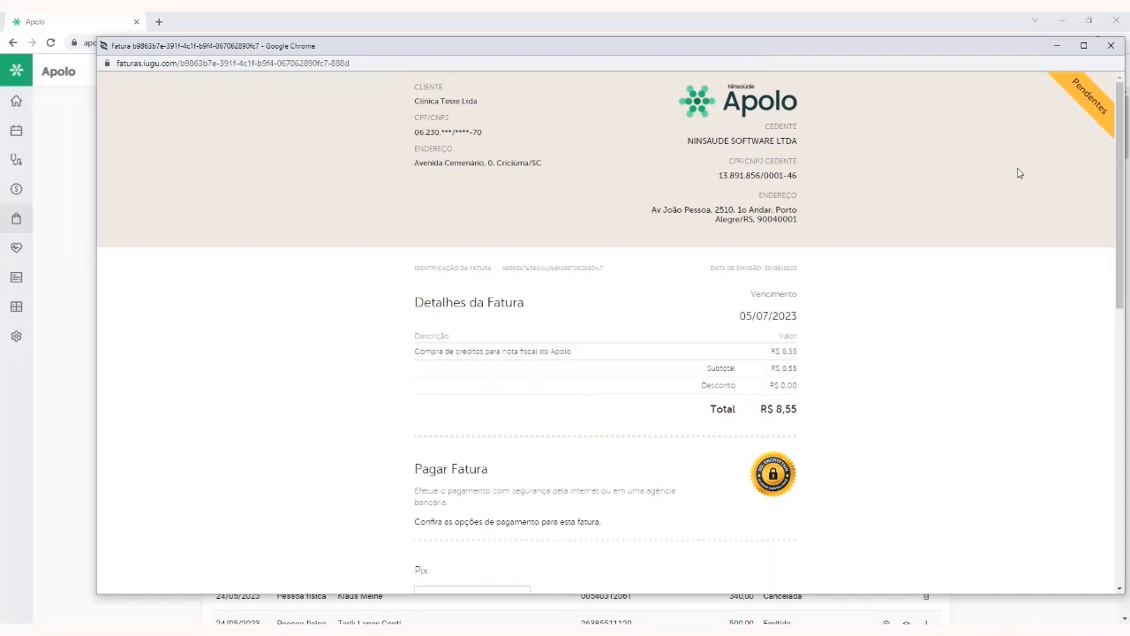
left_click(1119, 48)
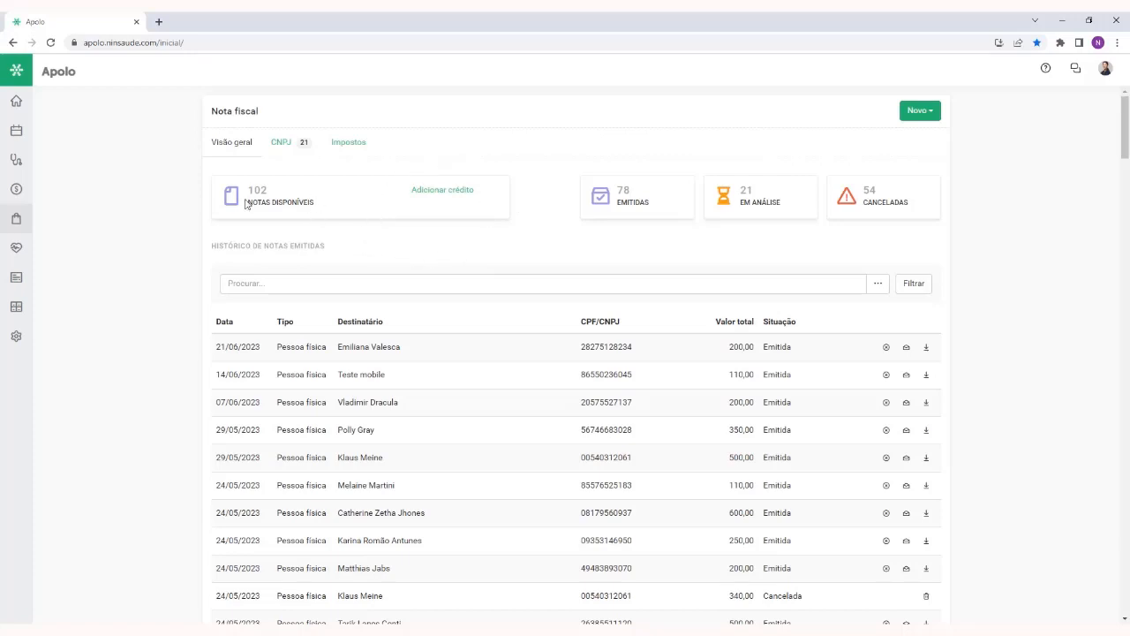
left_click_drag(248, 189, 314, 202)
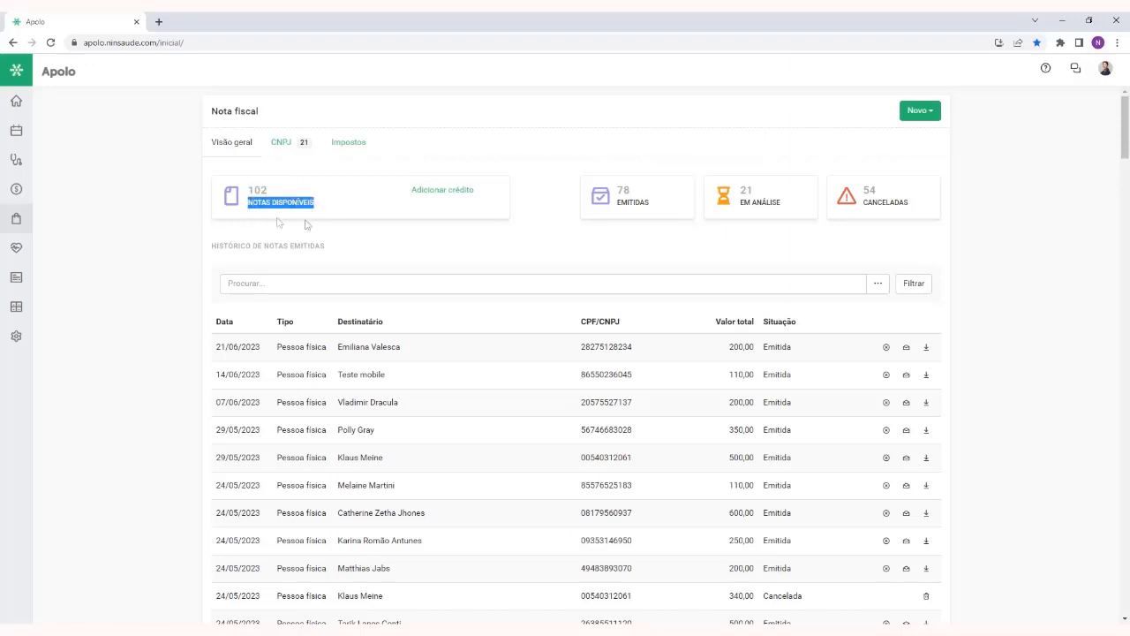
left_click(336, 204)
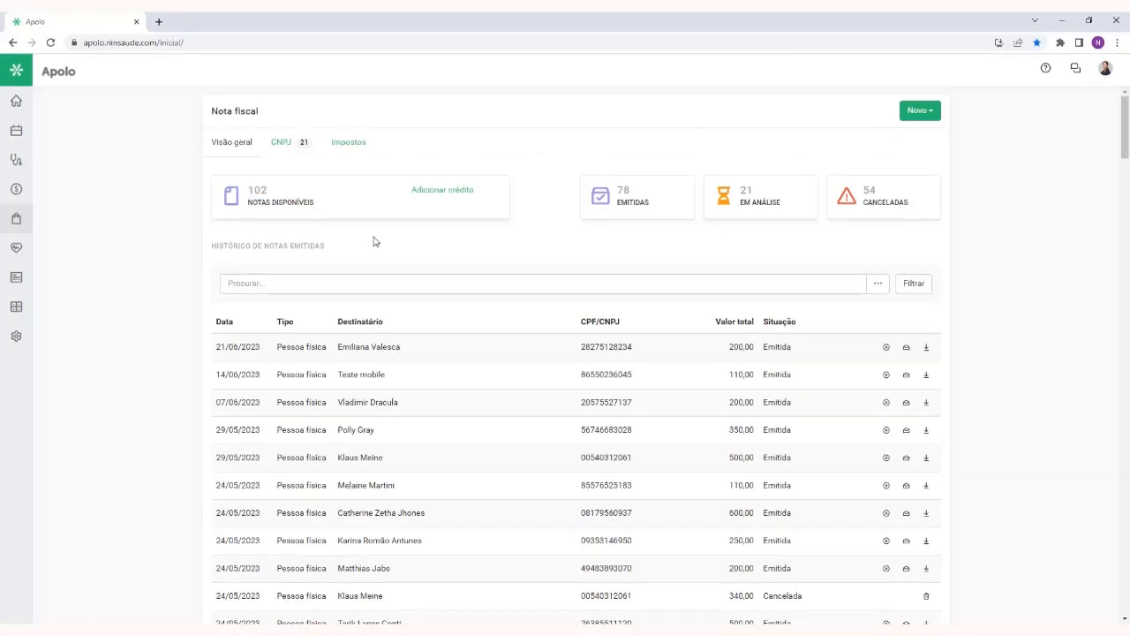
Open a new Impostos registration form in the service invoice app
left_click(934, 112)
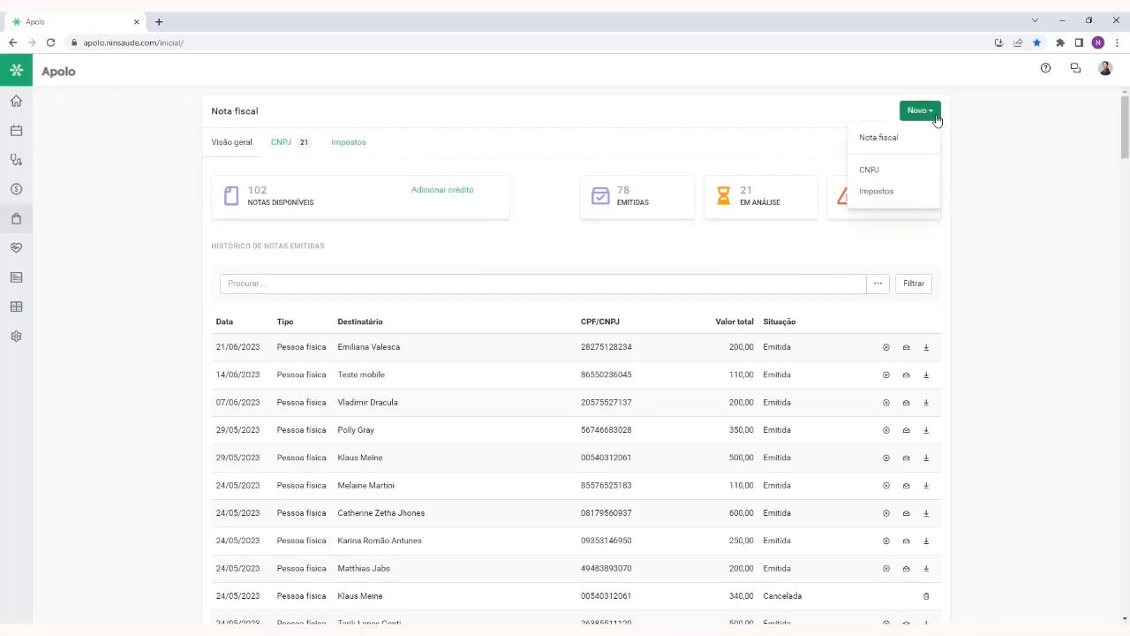
left_click(900, 196)
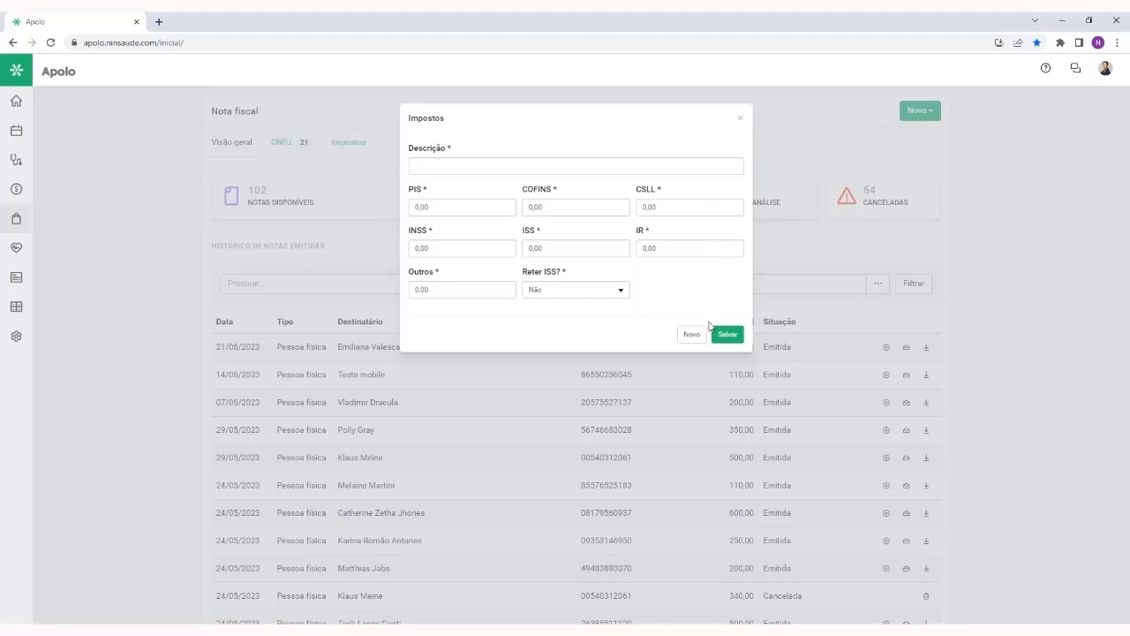
Close the tax registration form without saving and view the registered Impostos list before returning to Visão geral
left_click(530, 163)
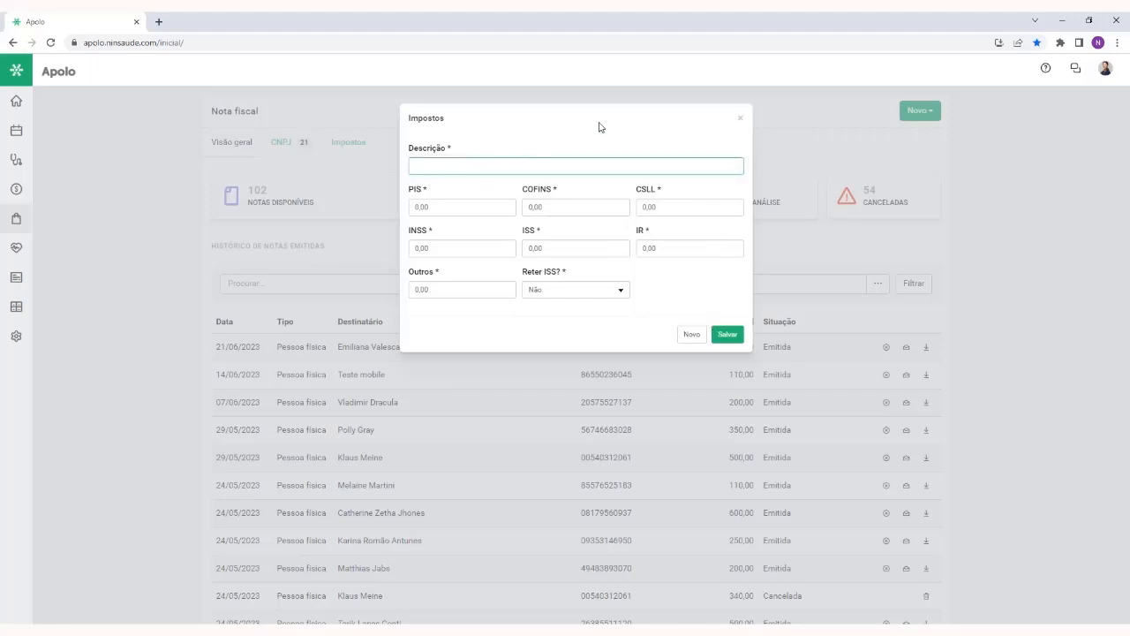
type("Impostosx")
left_click(742, 118)
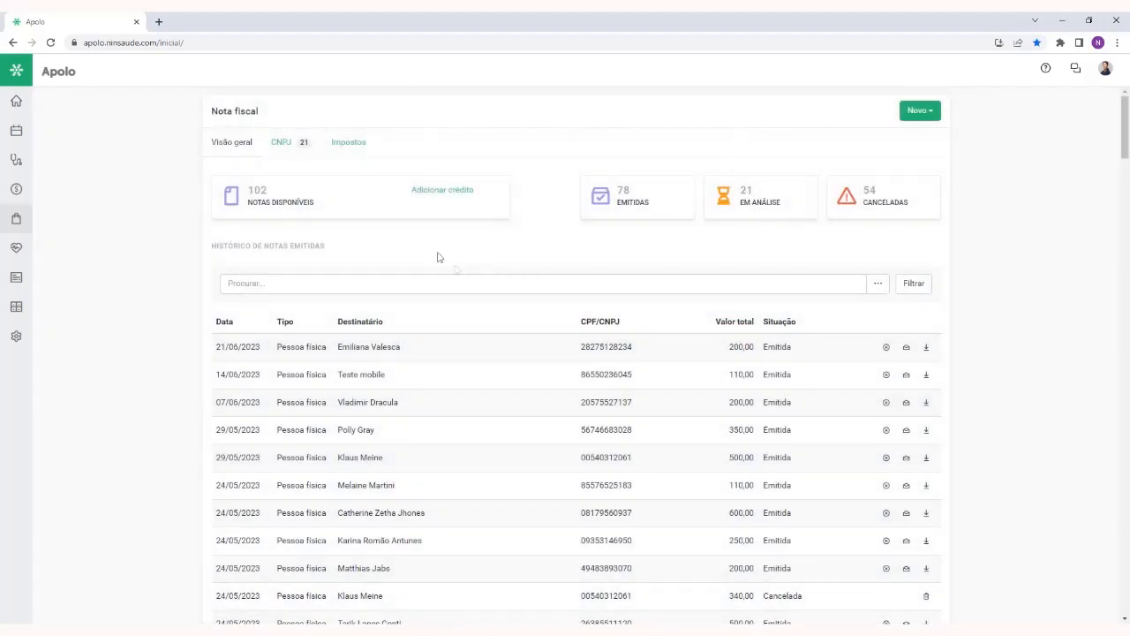
left_click(355, 148)
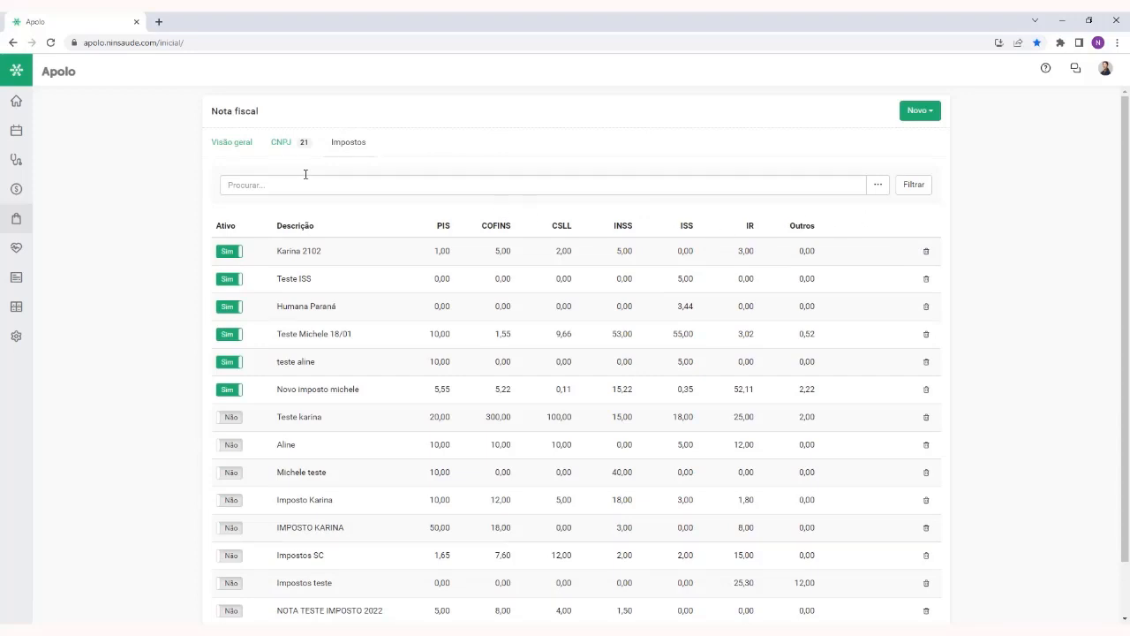
left_click(218, 149)
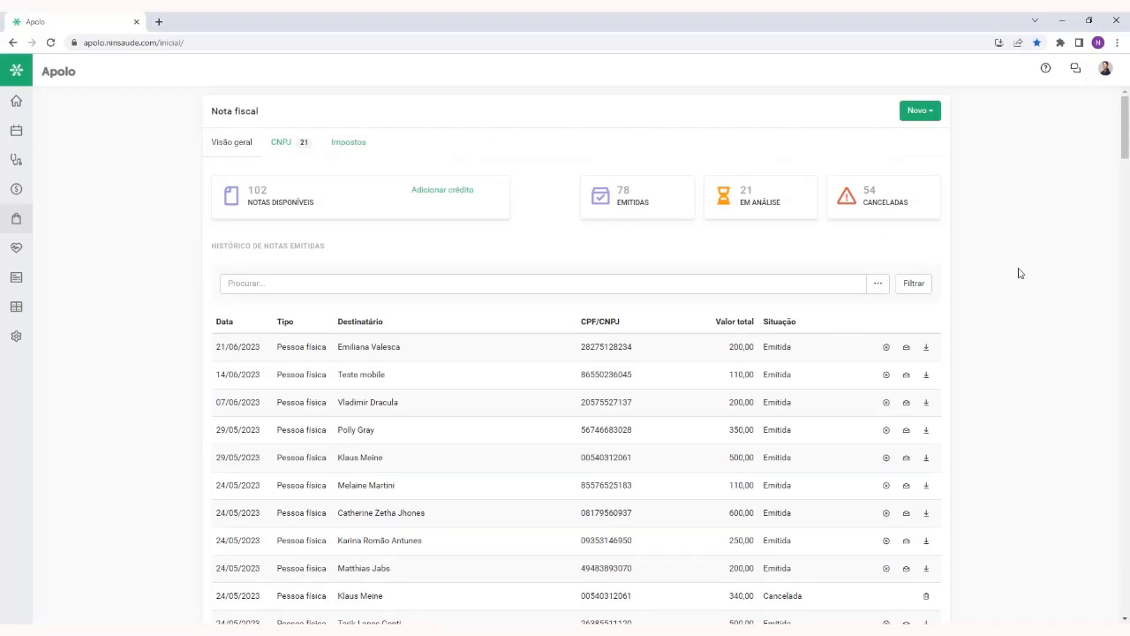
left_click(21, 132)
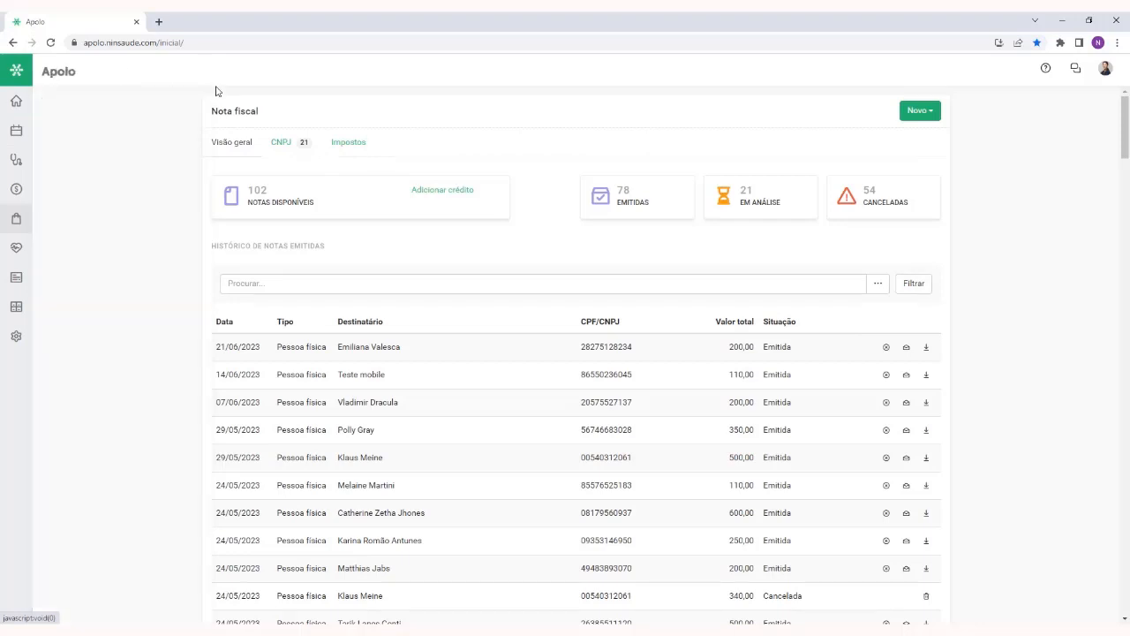
mouse_move(16, 192)
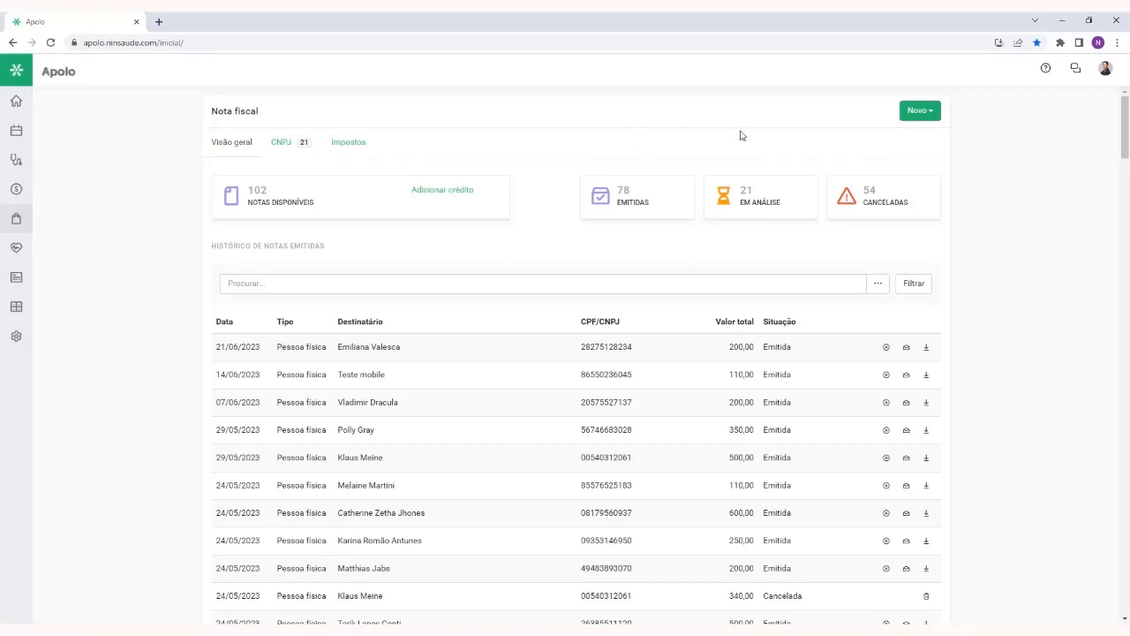
Start a new Nota fiscal and enter the recipient's full name and e-mail address
left_click(926, 113)
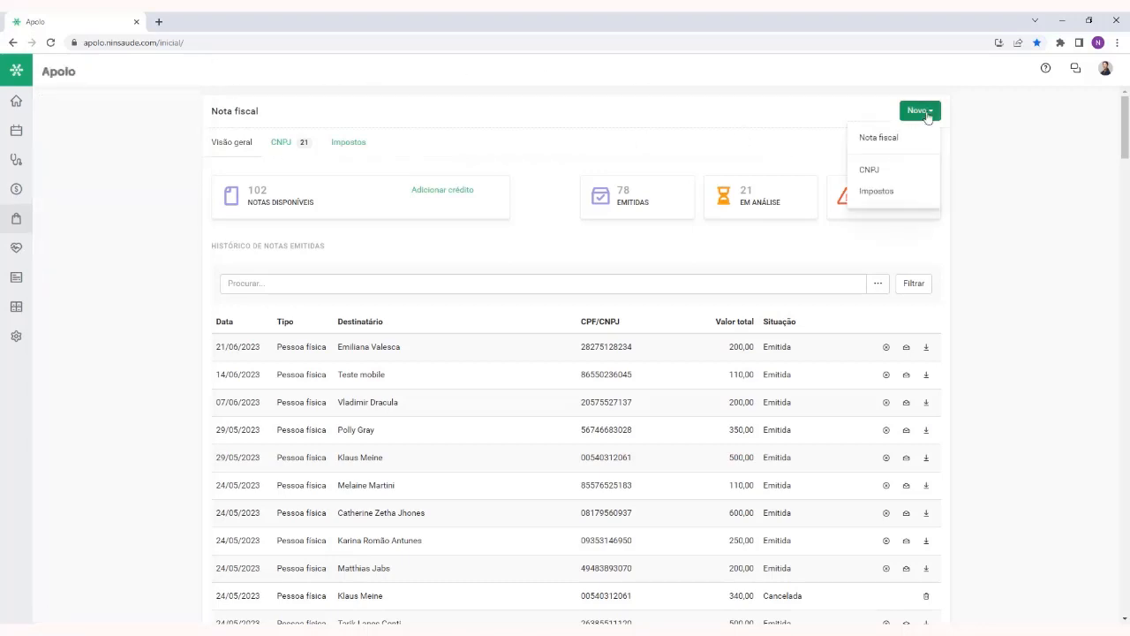
left_click(879, 138)
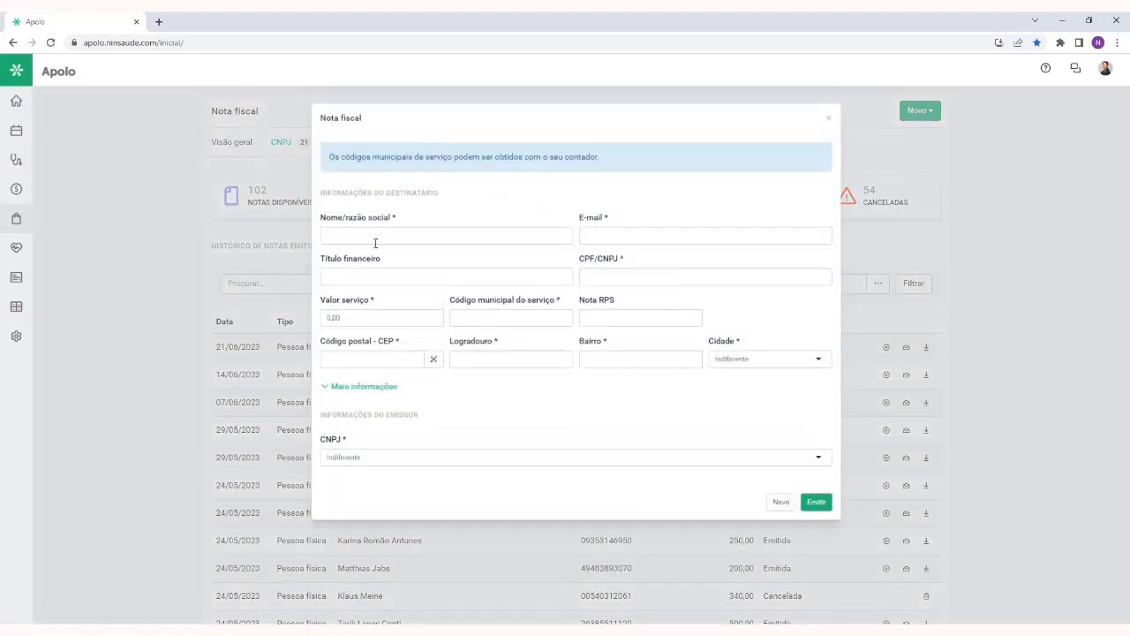
left_click(376, 242)
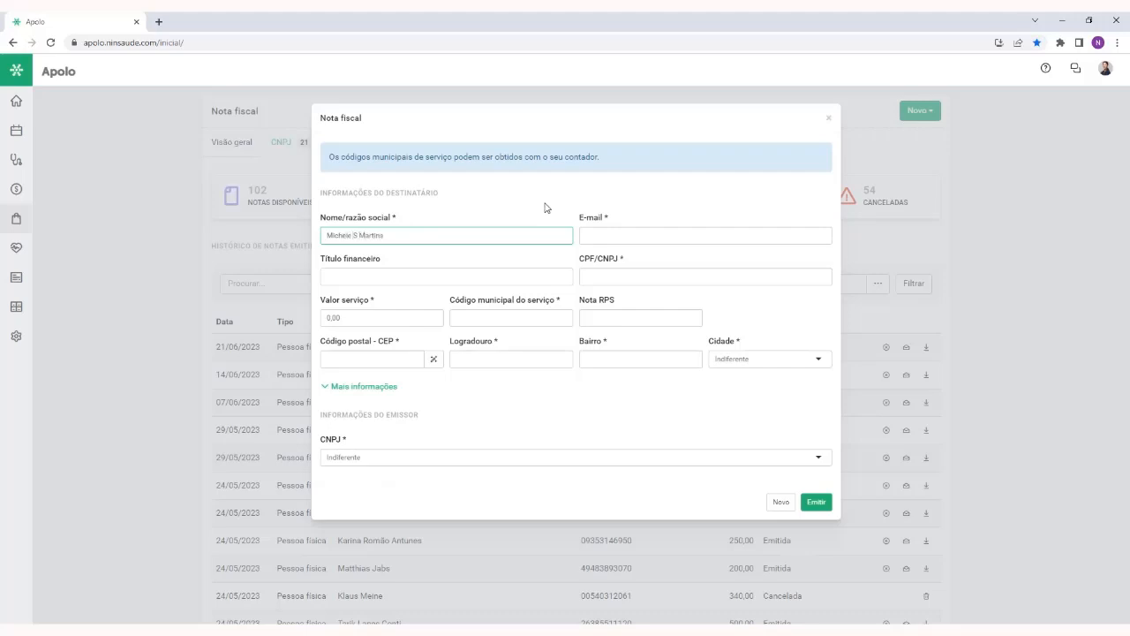
left_click(631, 231)
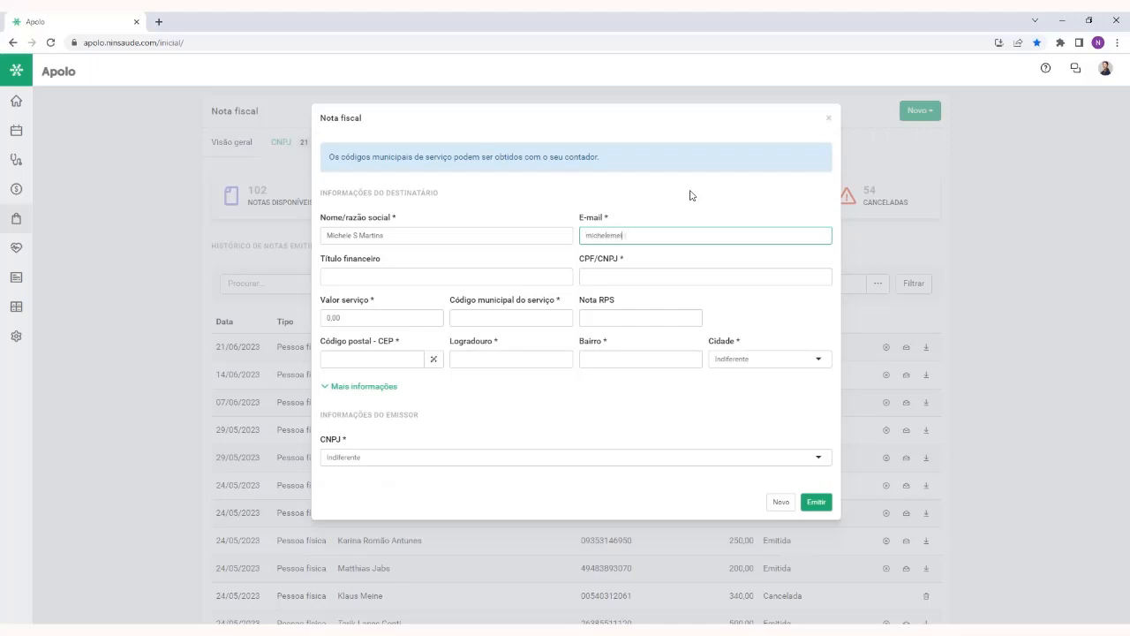
type("gmail.com")
Link the Parcelamento financial title worth 20,00 to the invoice and enter the recipient's CPF/CNPJ number
left_click(426, 283)
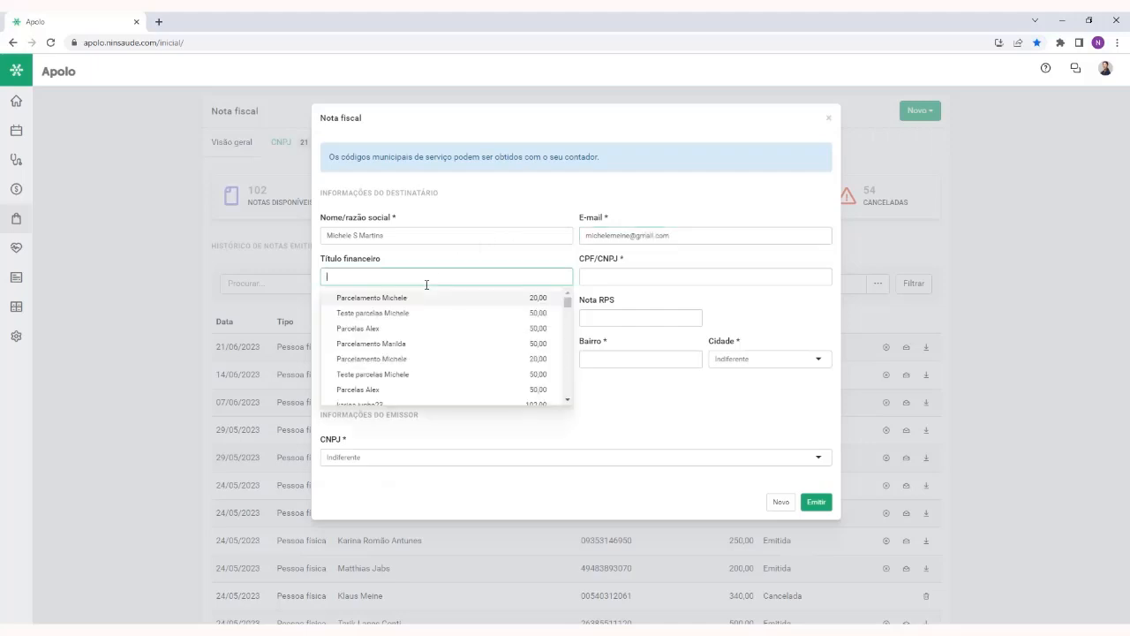
scroll(466, 334, "down", 2)
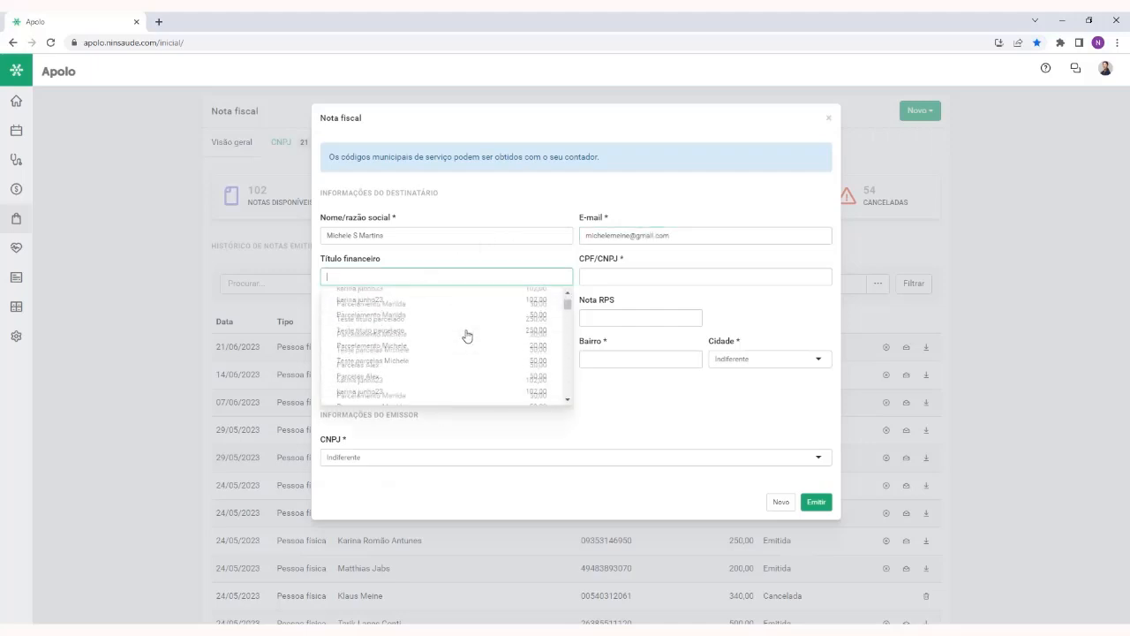
scroll(467, 333, "down", 2)
left_click(464, 309)
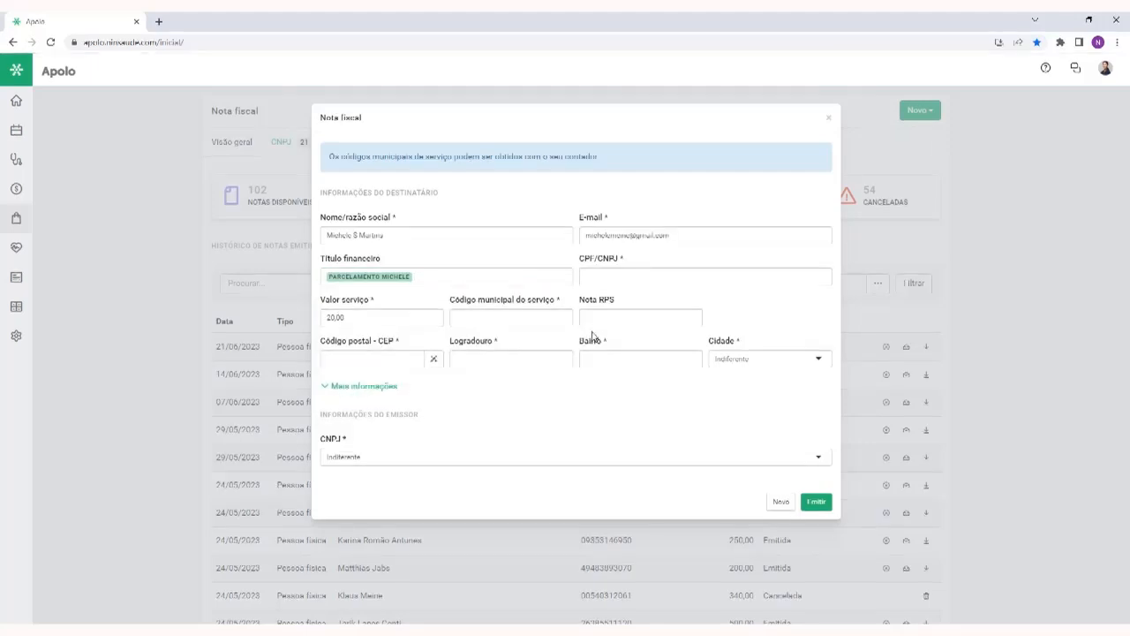
left_click(621, 279)
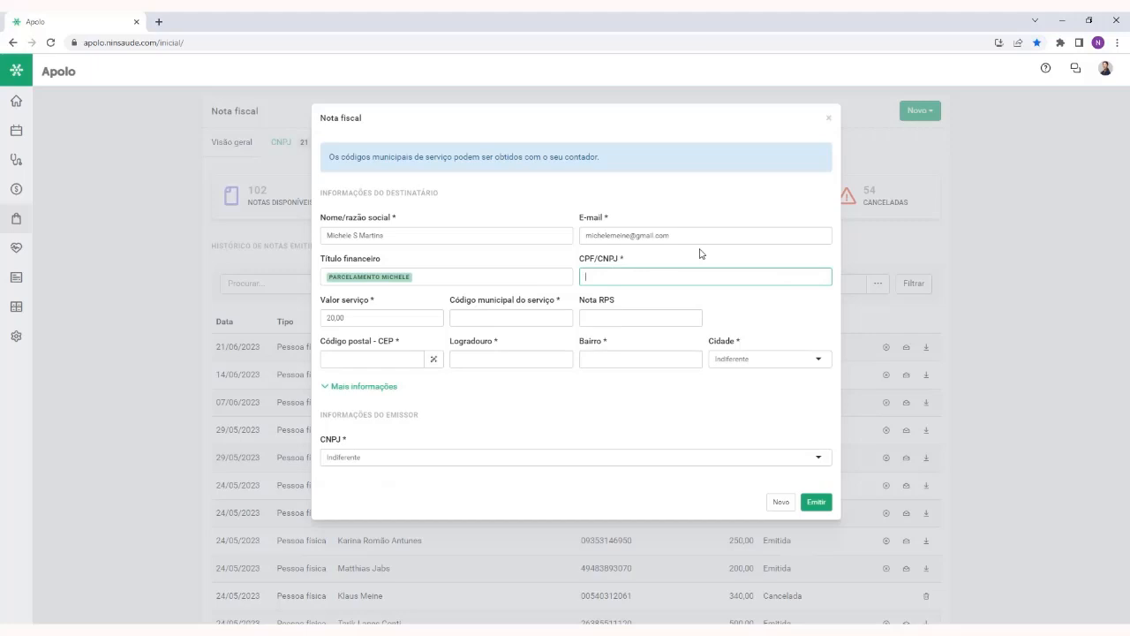
Review the service value filled from the financial title and set Código municipal do serviço to 212312
left_click(411, 315)
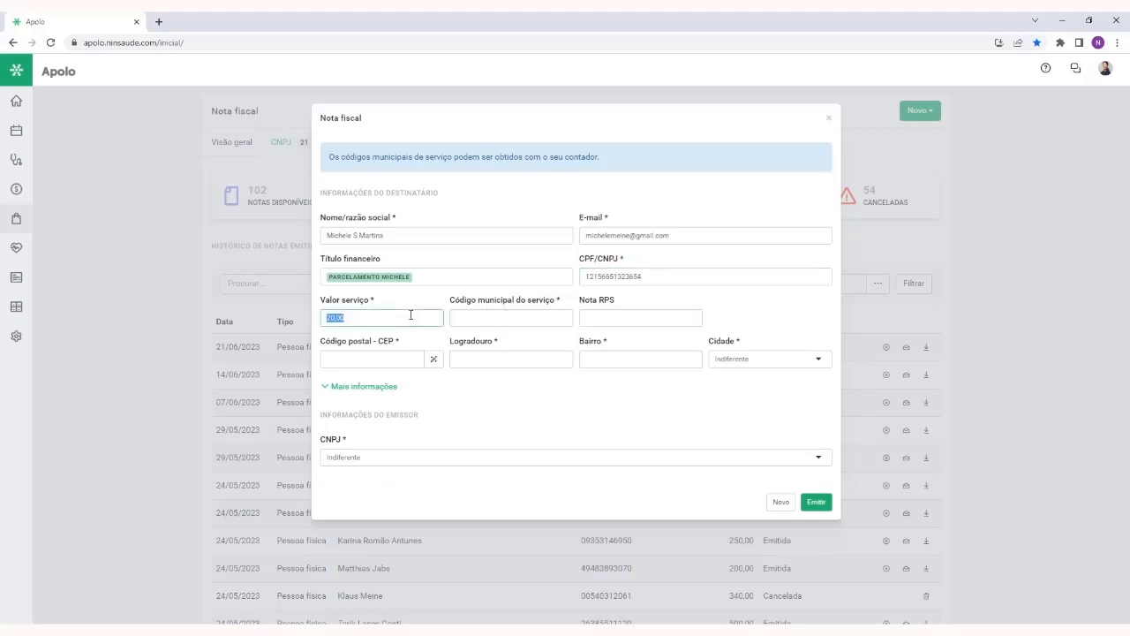
left_click(423, 272)
left_click(425, 259)
left_click(369, 316)
left_click(611, 277)
left_click(465, 318)
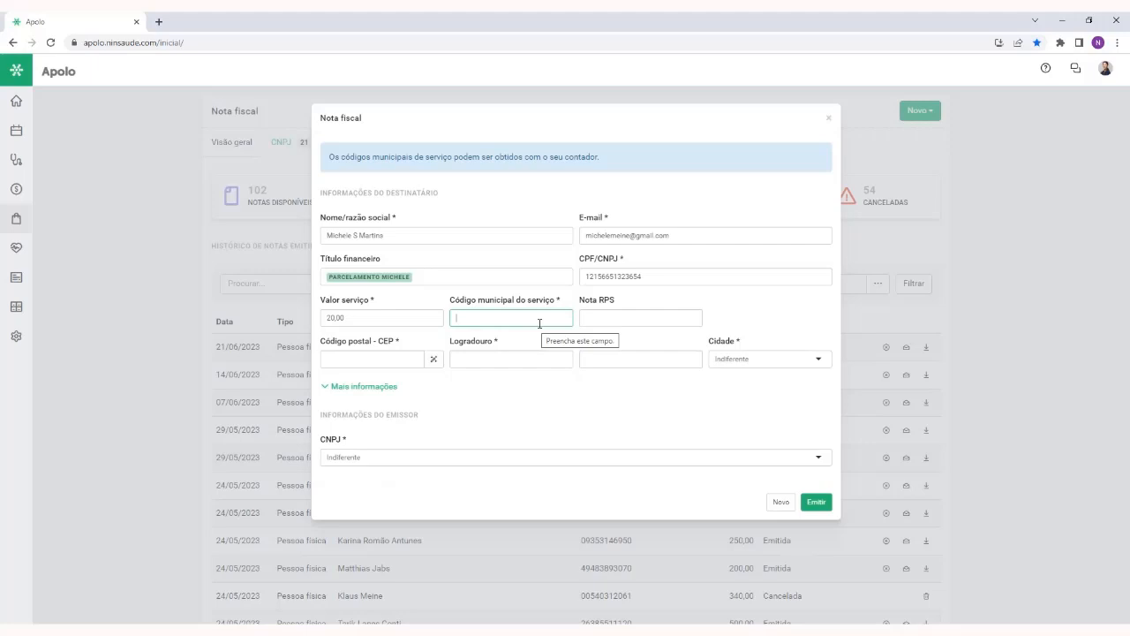
type("212312")
Leave Nota RPS empty, enter the recipient's postal code and fill in the address by looking it up
left_click(600, 315)
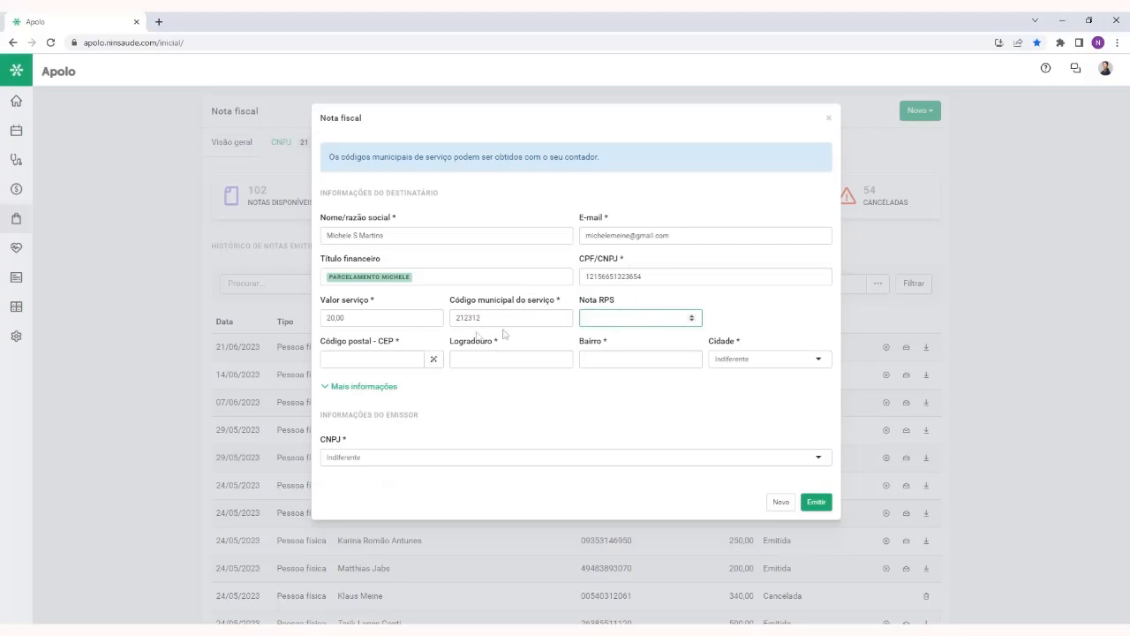
left_click(340, 360)
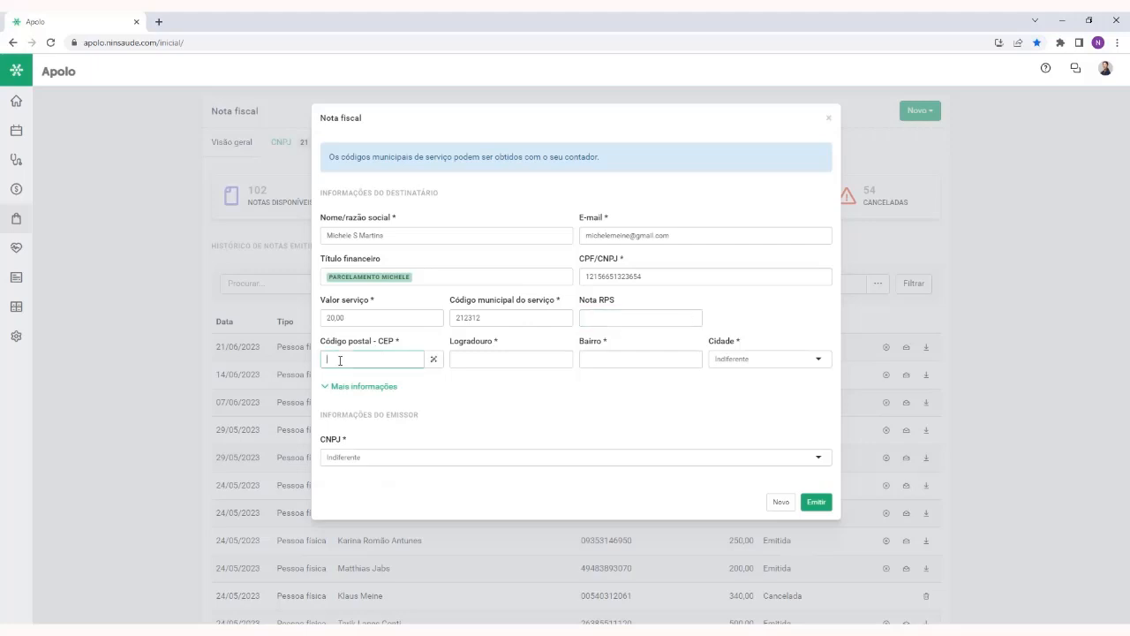
left_click(434, 358)
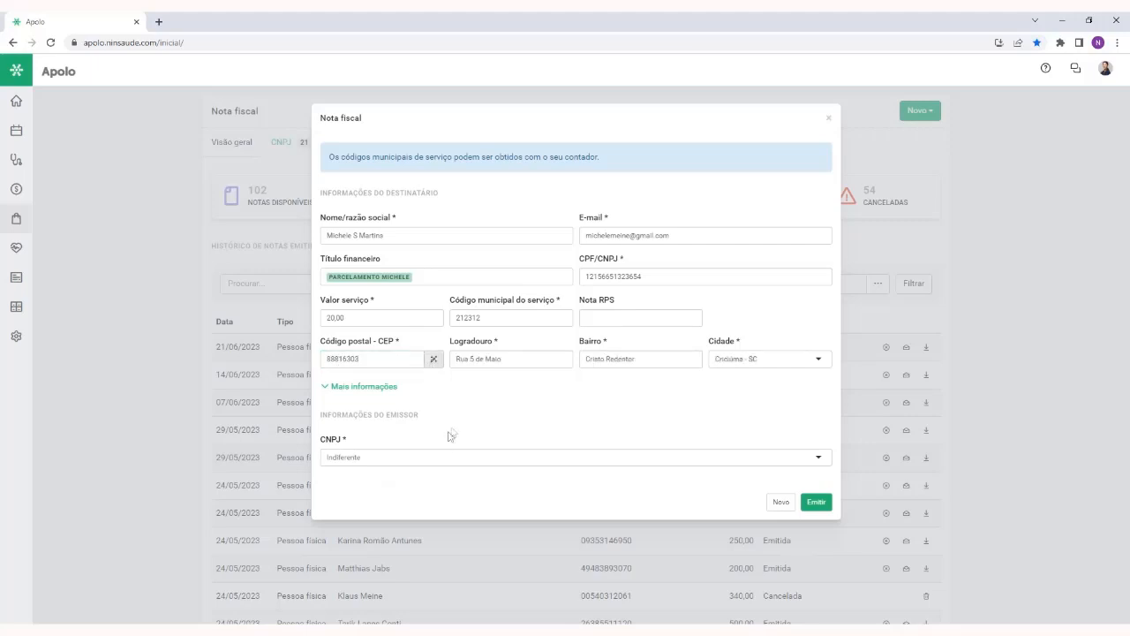
Expand the invoice's additional information and apply the registered tax preset dated 18/01
left_click(375, 388)
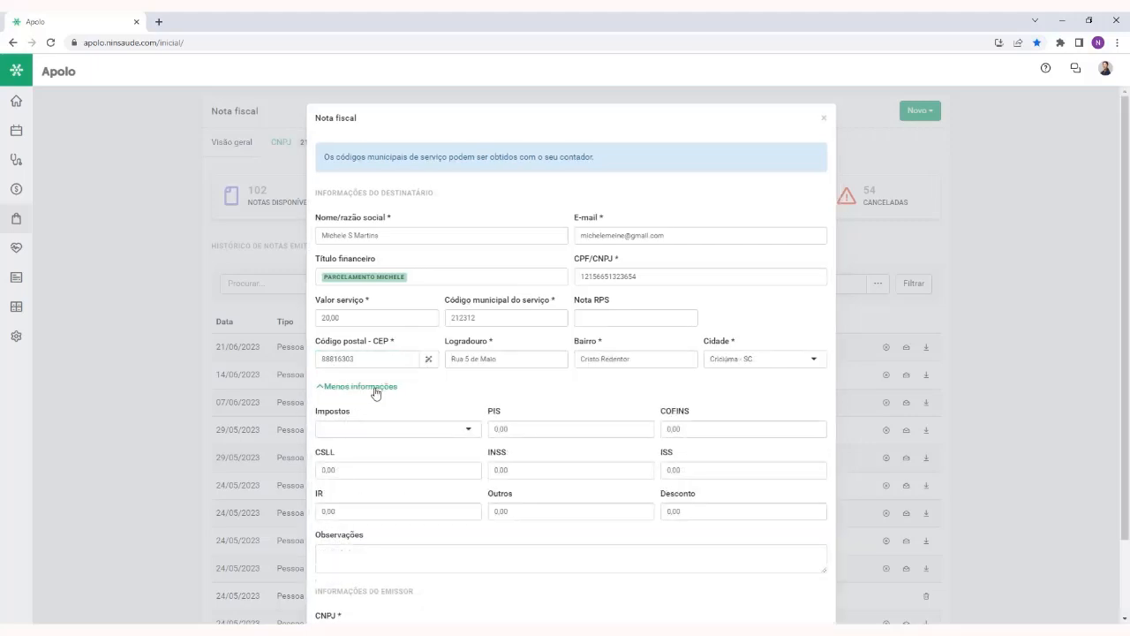
scroll(374, 391, "down", 1)
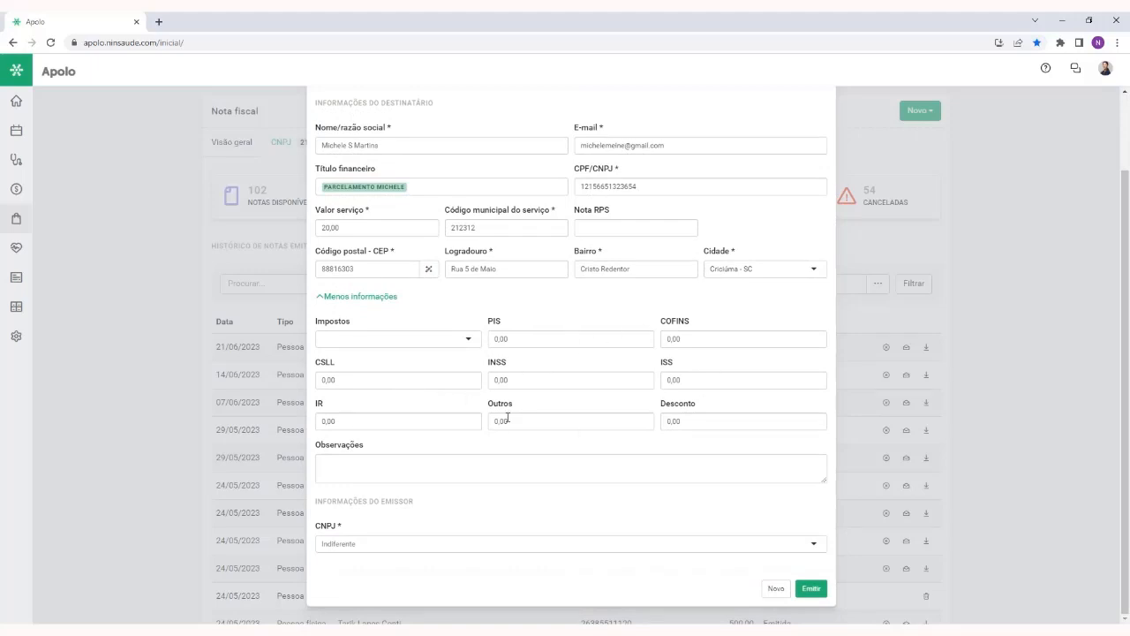
left_click(413, 340)
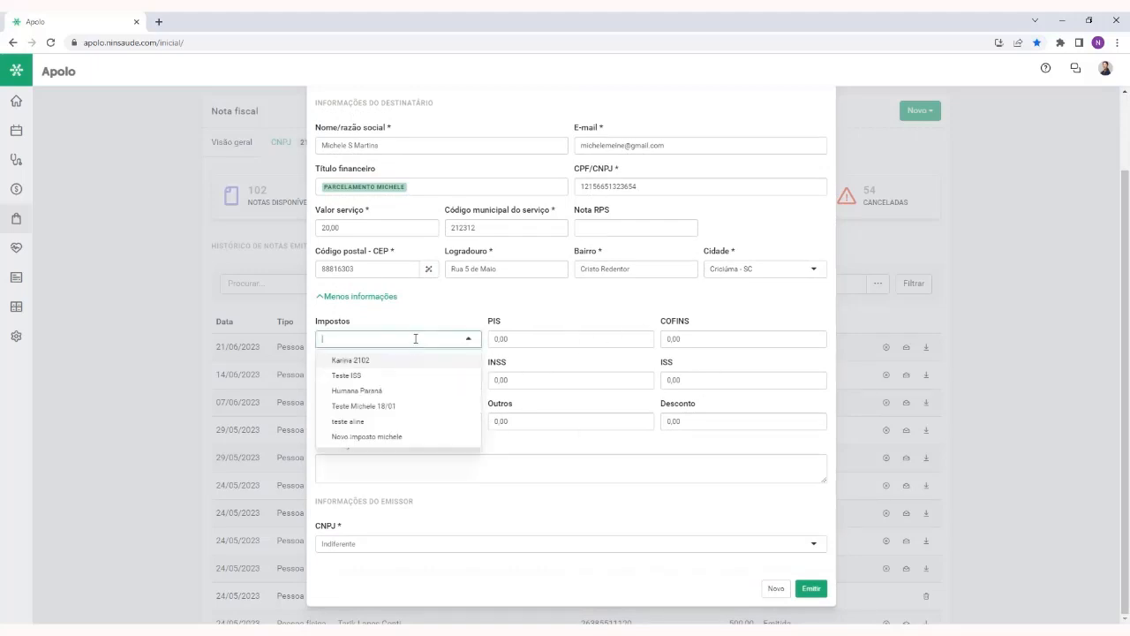
left_click(411, 408)
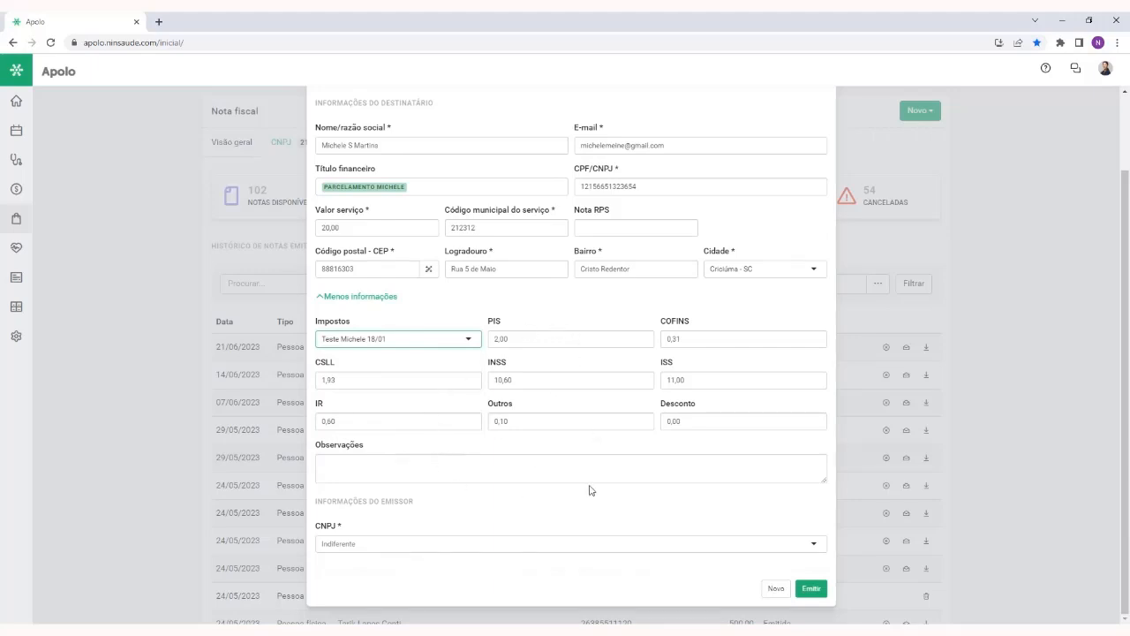
left_click(424, 343)
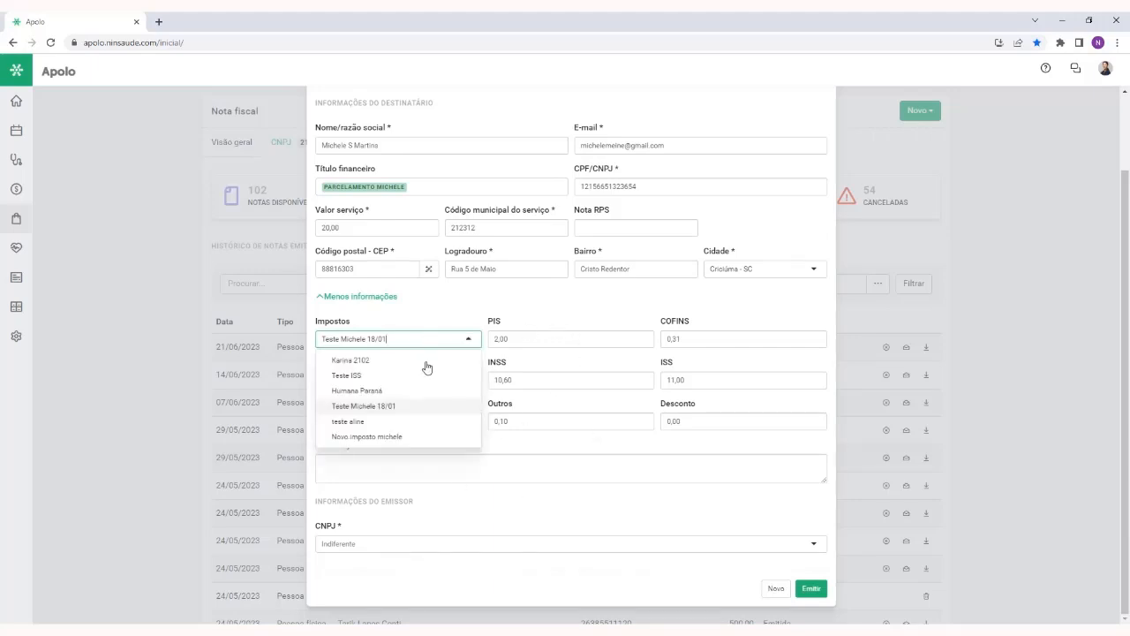
scroll(424, 375, "up", 1)
left_click(447, 398)
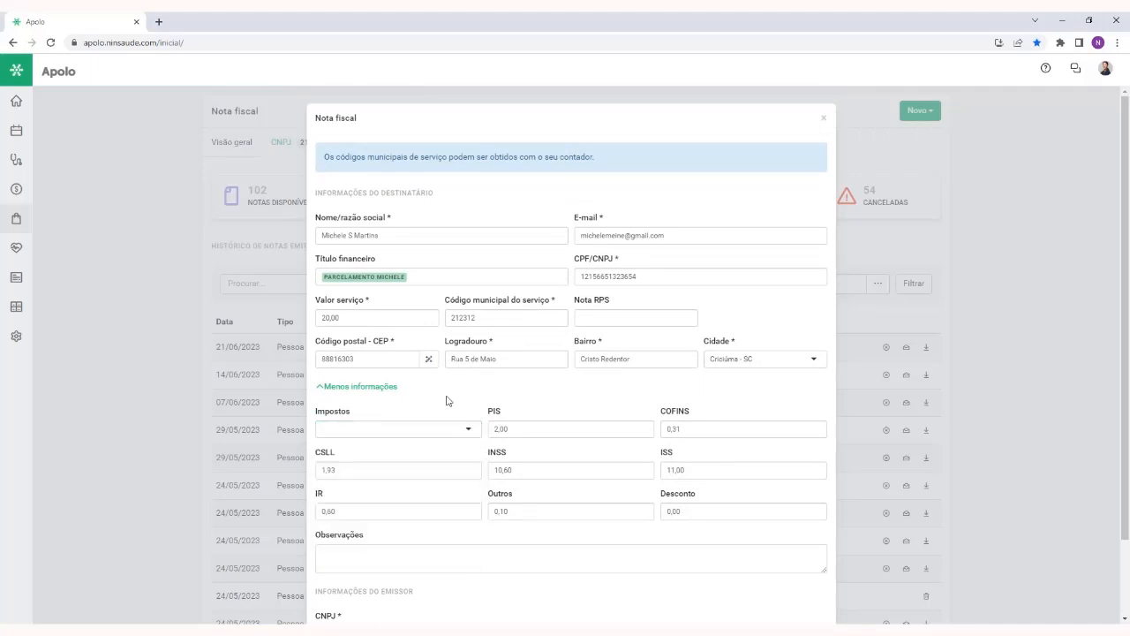
Choose teste médiços as the issuer's CNPJ and issue the invoice
scroll(448, 433, "down", 1)
left_click(364, 545)
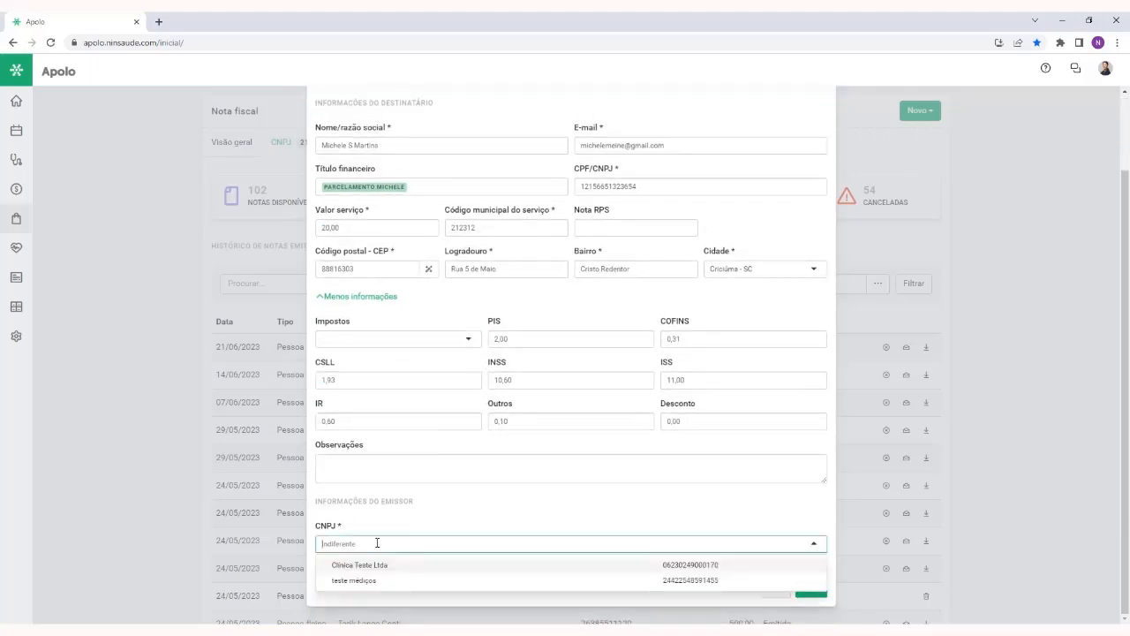
left_click(393, 581)
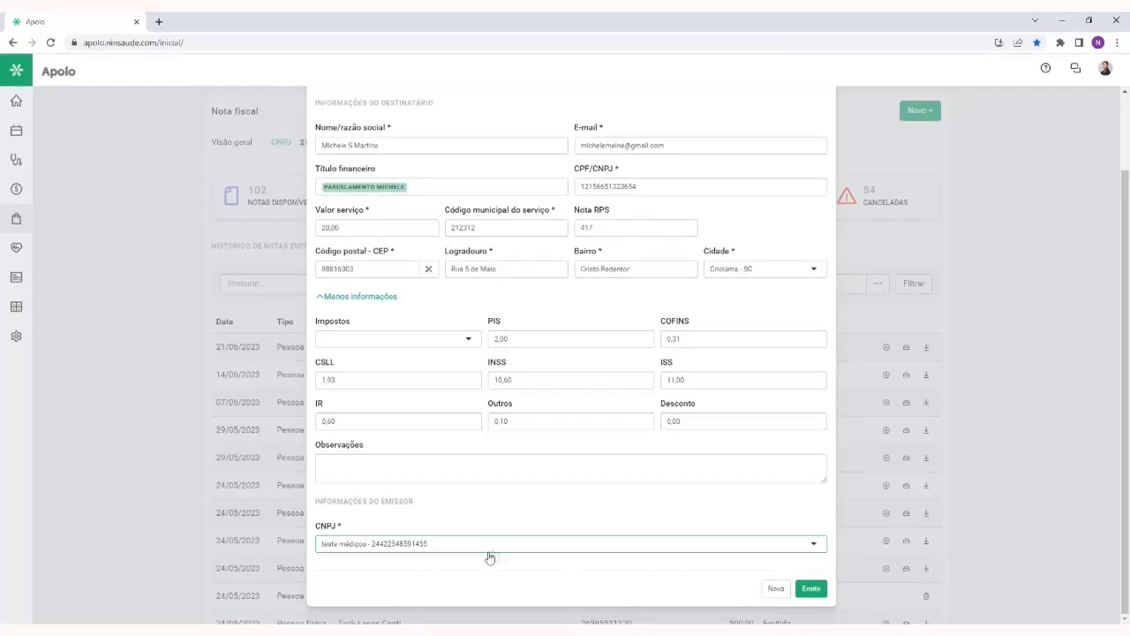
left_click(810, 589)
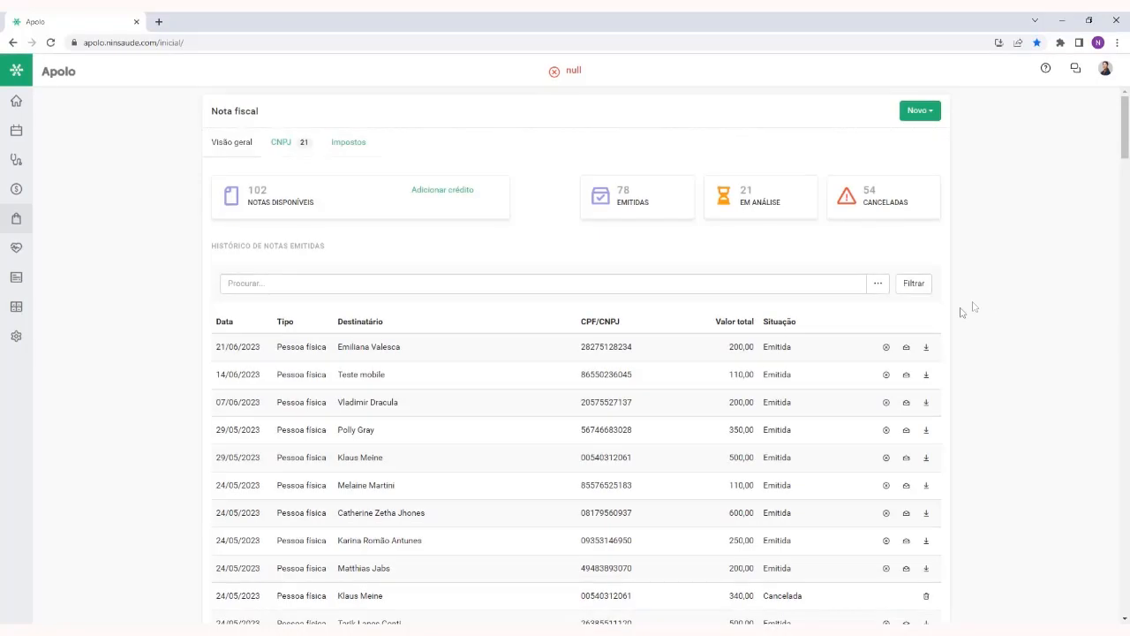
Examine the Histórico de notas emitidas and highlight the Cancelada status of the 340,00 invoice dated 24/05/2023
scroll(853, 339, "down", 2)
scroll(839, 357, "down", 1)
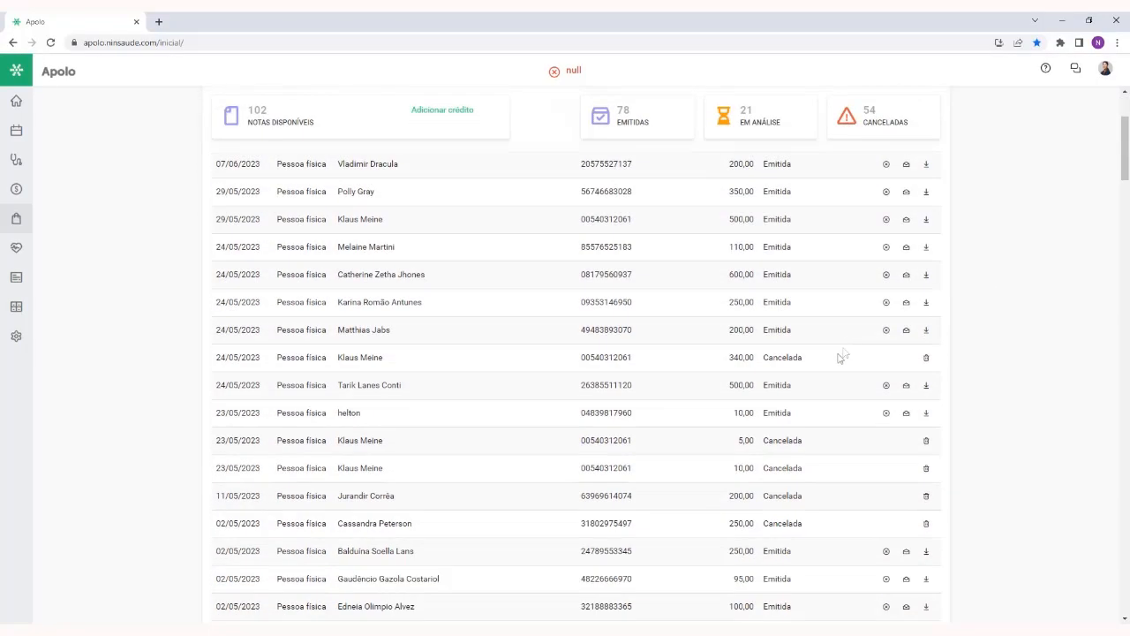
scroll(822, 383, "down", 3)
scroll(822, 383, "up", 6)
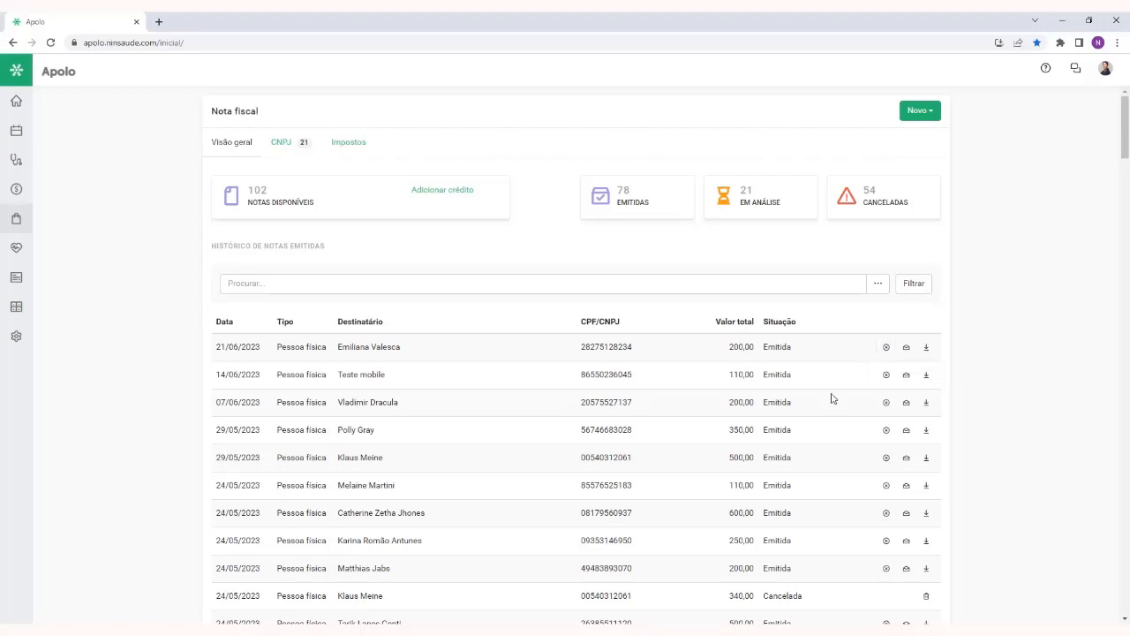
scroll(831, 398, "down", 2)
double_click(785, 417)
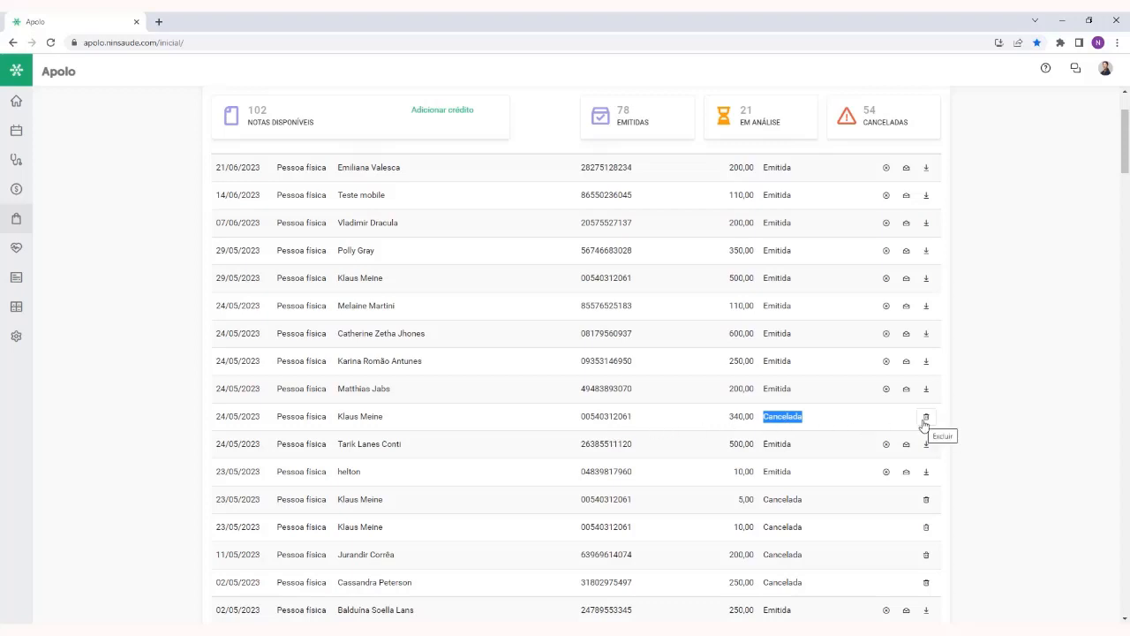
scroll(908, 421, "up", 2)
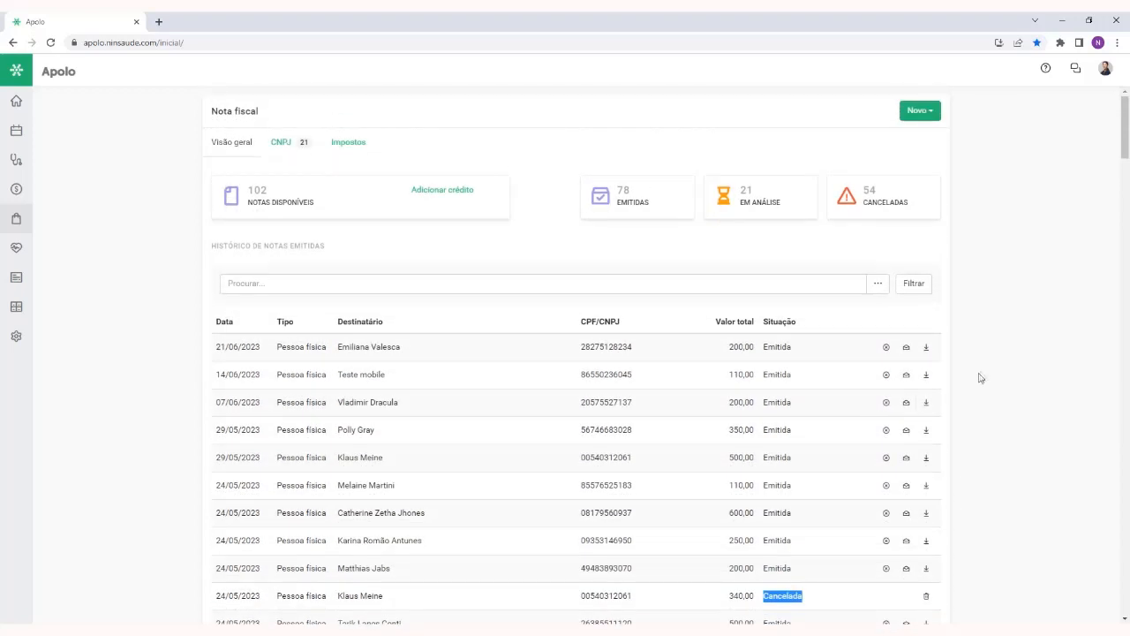
left_click(980, 375)
Download the PDF of the invoice dated 21/06/2023 and open the Mais filtros form for the invoice history
left_click(928, 349)
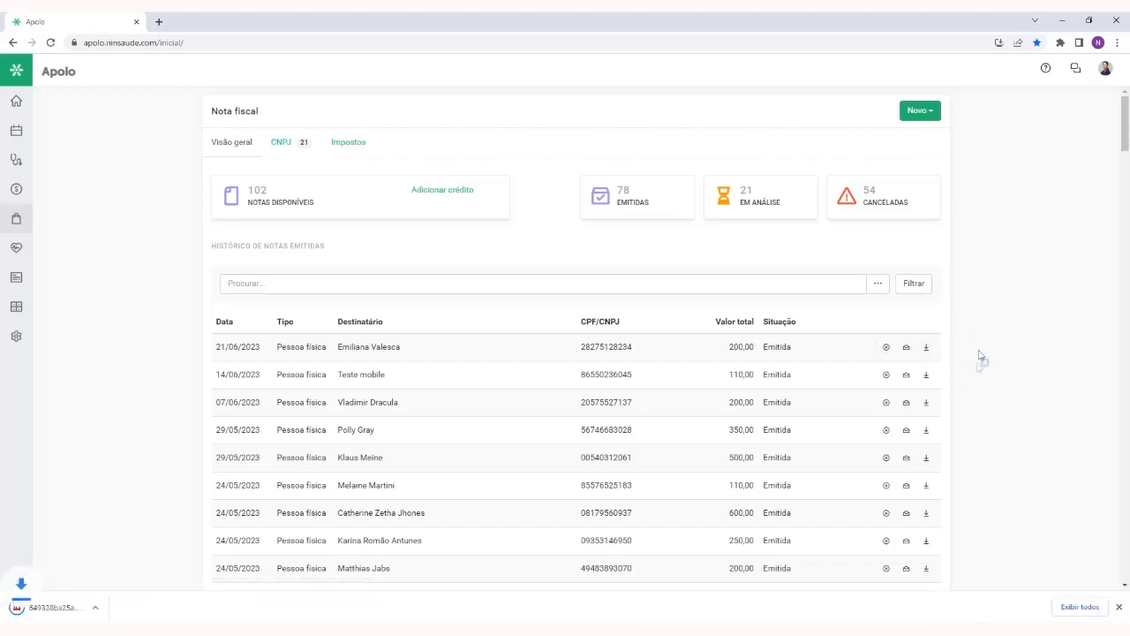
left_click(1119, 607)
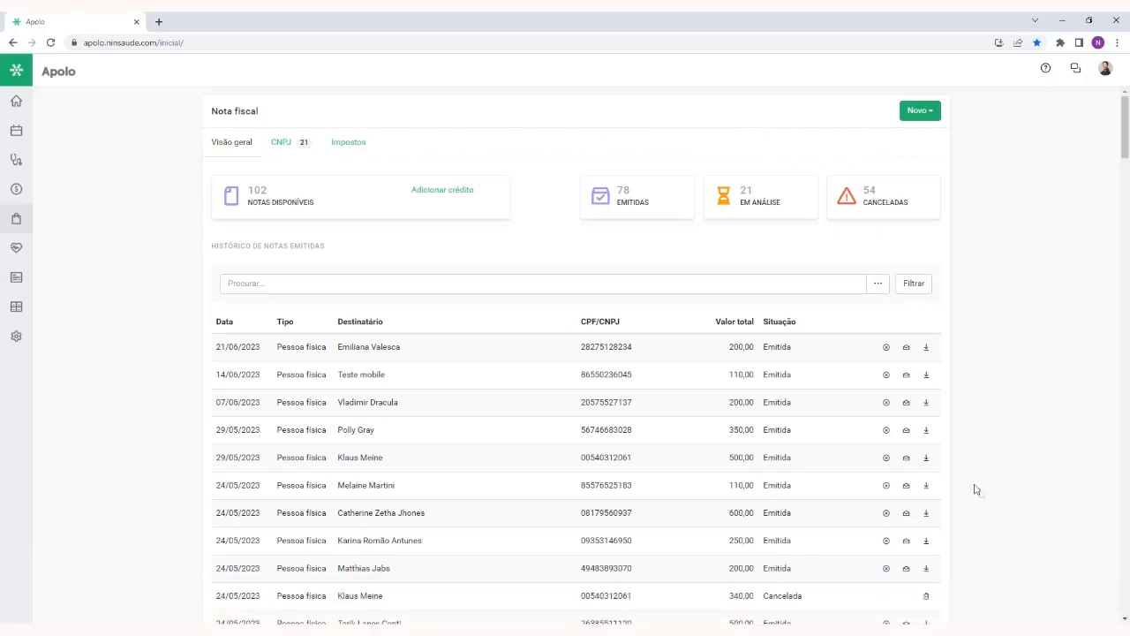
left_click(879, 284)
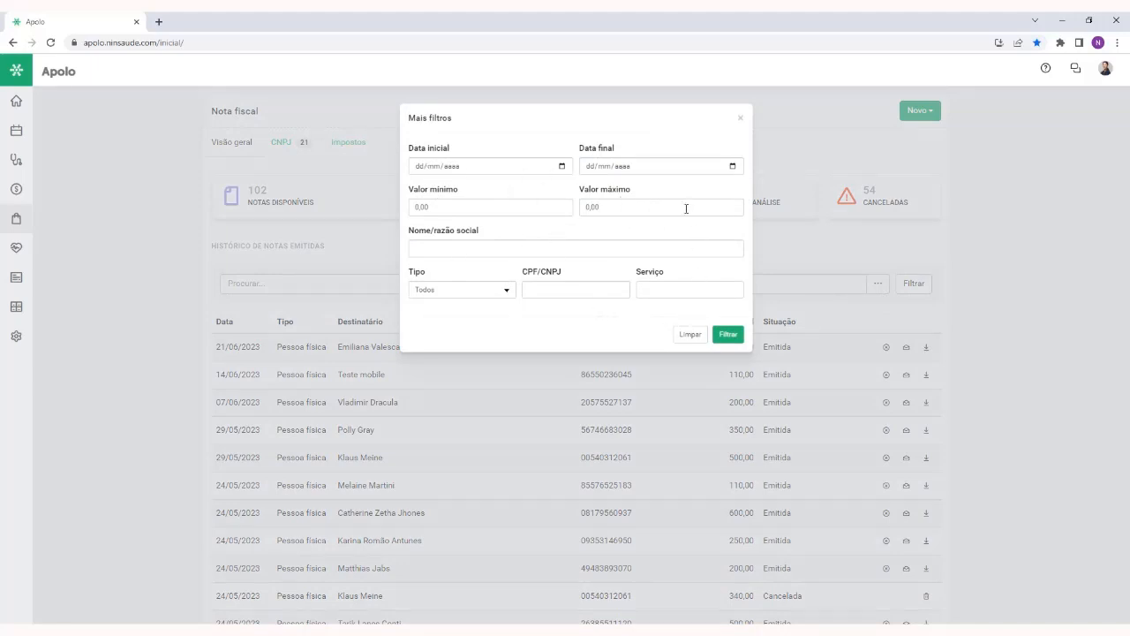
Examine the date, value and name filters in the Mais filtros form and close it without filtering
left_click(420, 168)
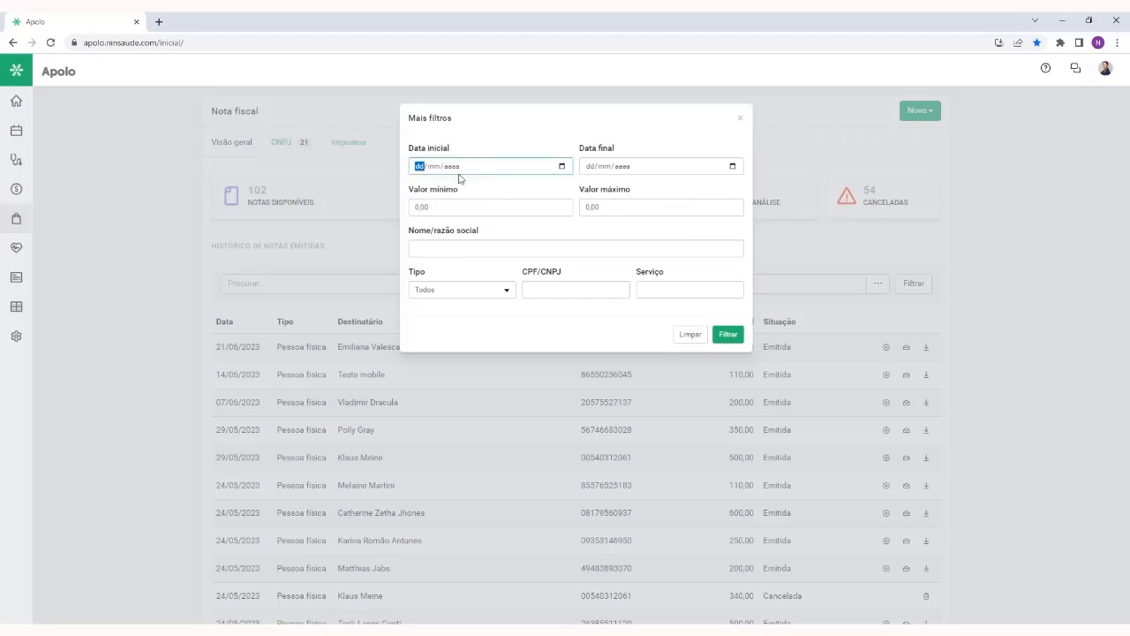
left_click(592, 167)
left_click(623, 166)
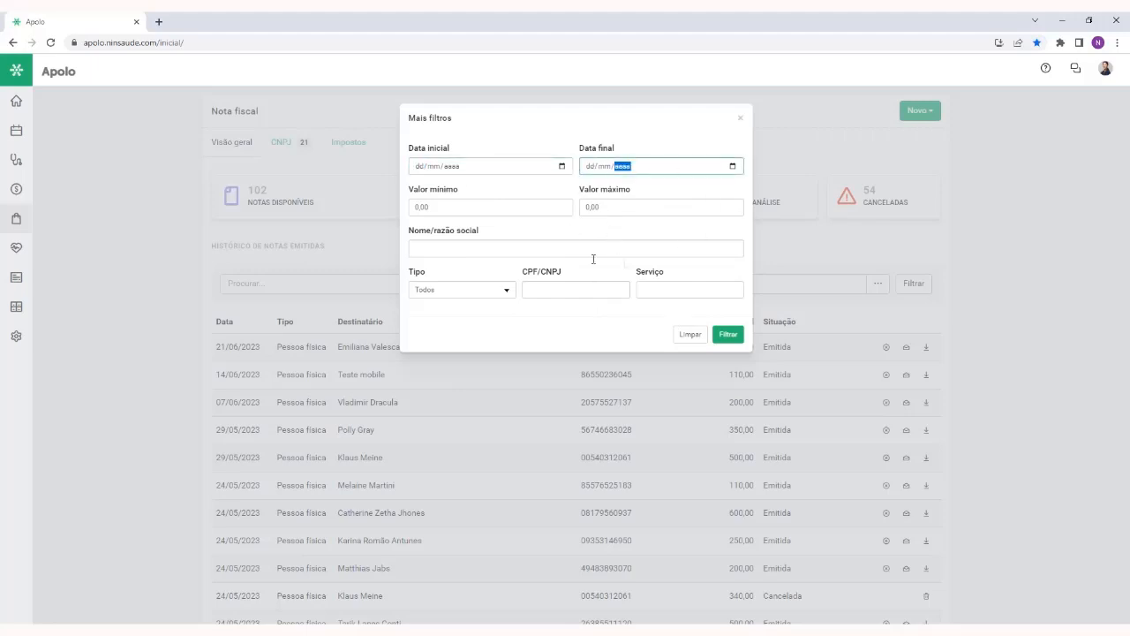
left_click(619, 232)
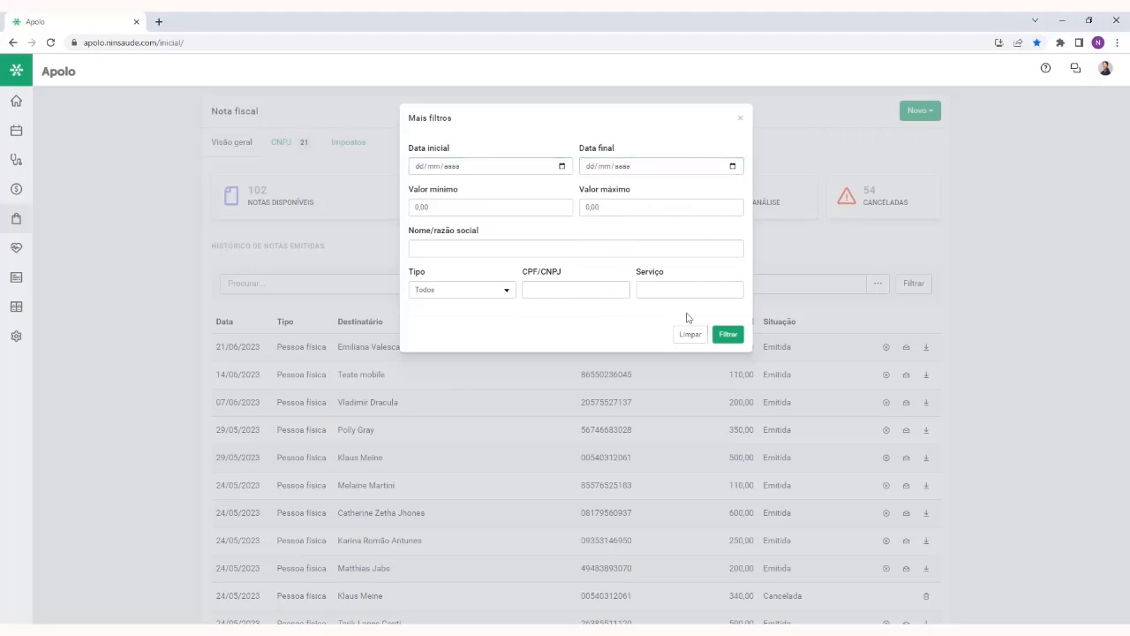
left_click(741, 122)
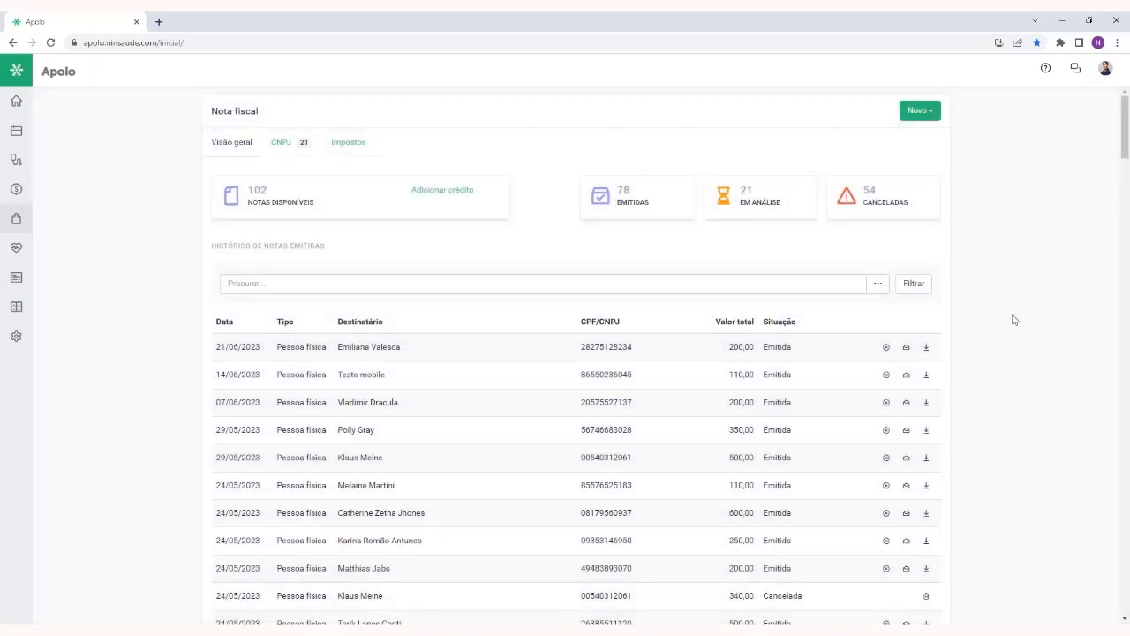
Filter the Histórico de notas emitidas by a recipient's full name
left_click(444, 278)
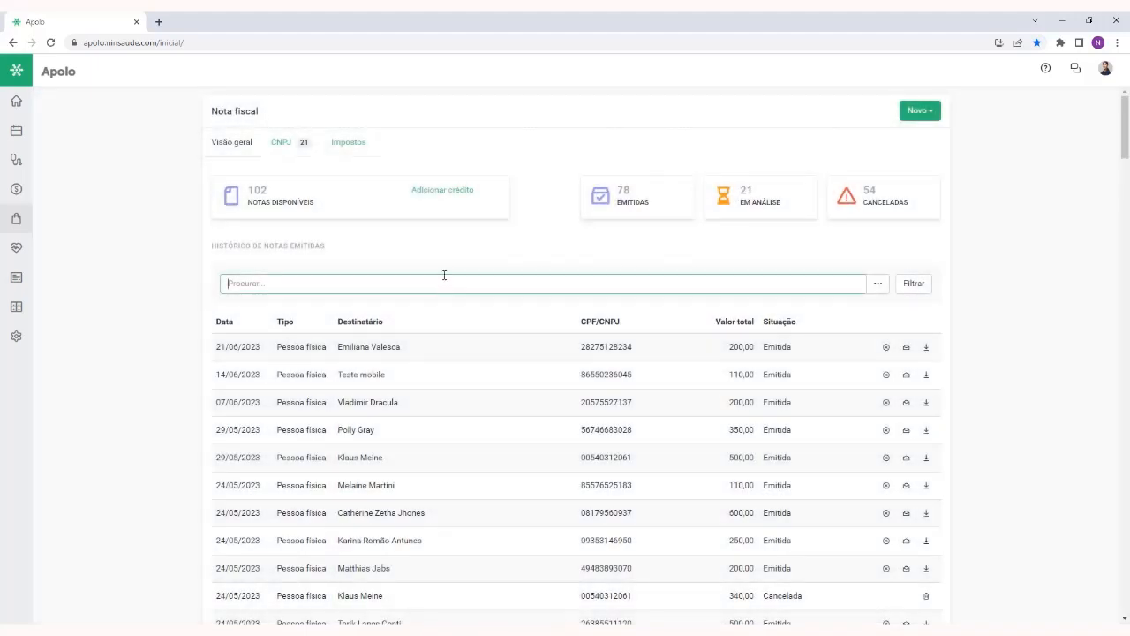
left_click(910, 284)
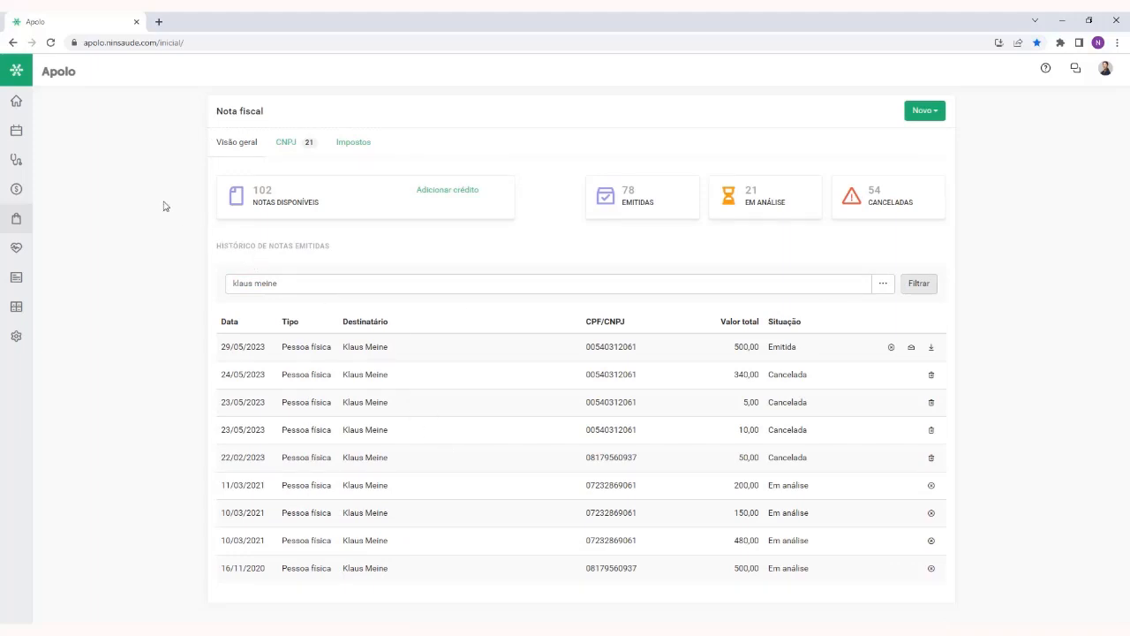
Open the Apolo Store, review the details of the Conciliação app and close them
left_click(12, 227)
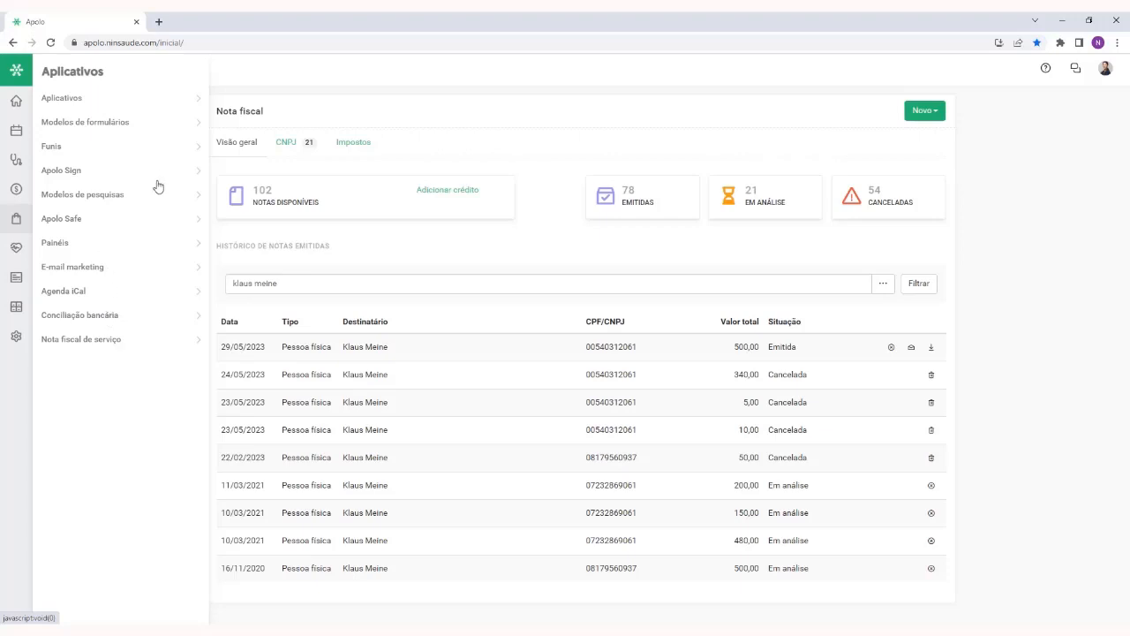
left_click(68, 99)
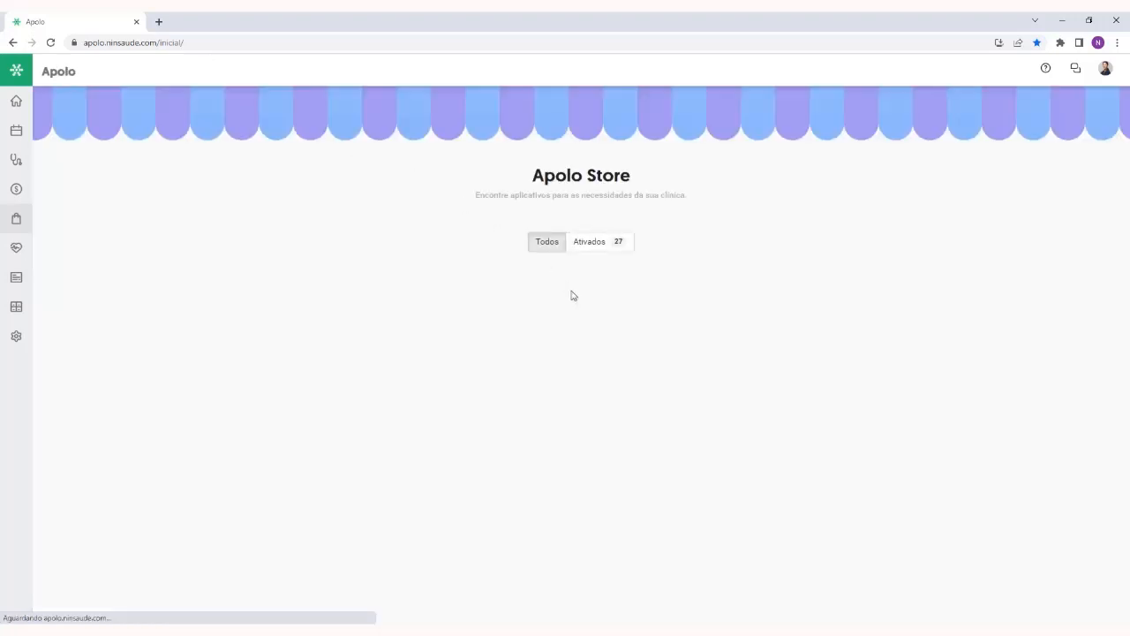
scroll(550, 347, "down", 3)
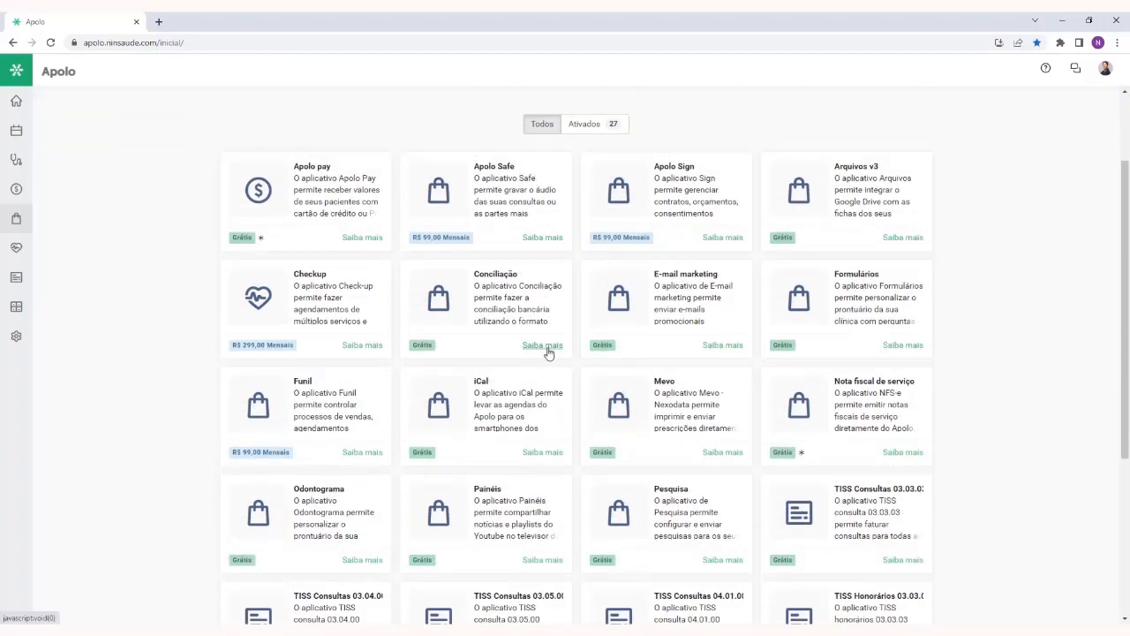
left_click(548, 348)
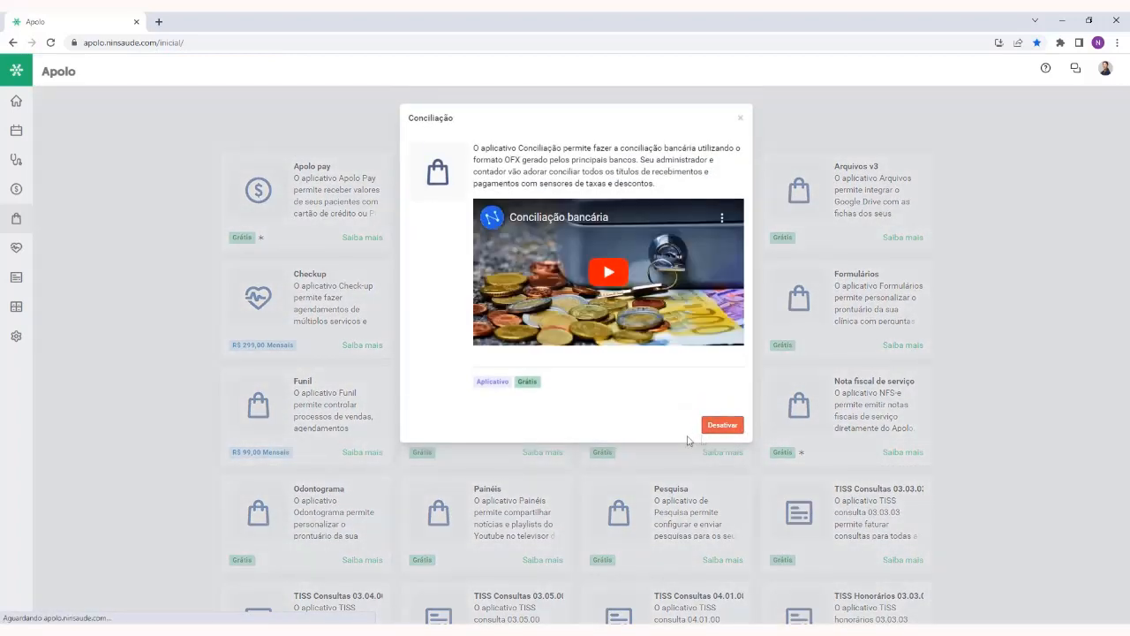
left_click(740, 118)
Return to the home page and open the Conciliação bancária app
left_click(27, 104)
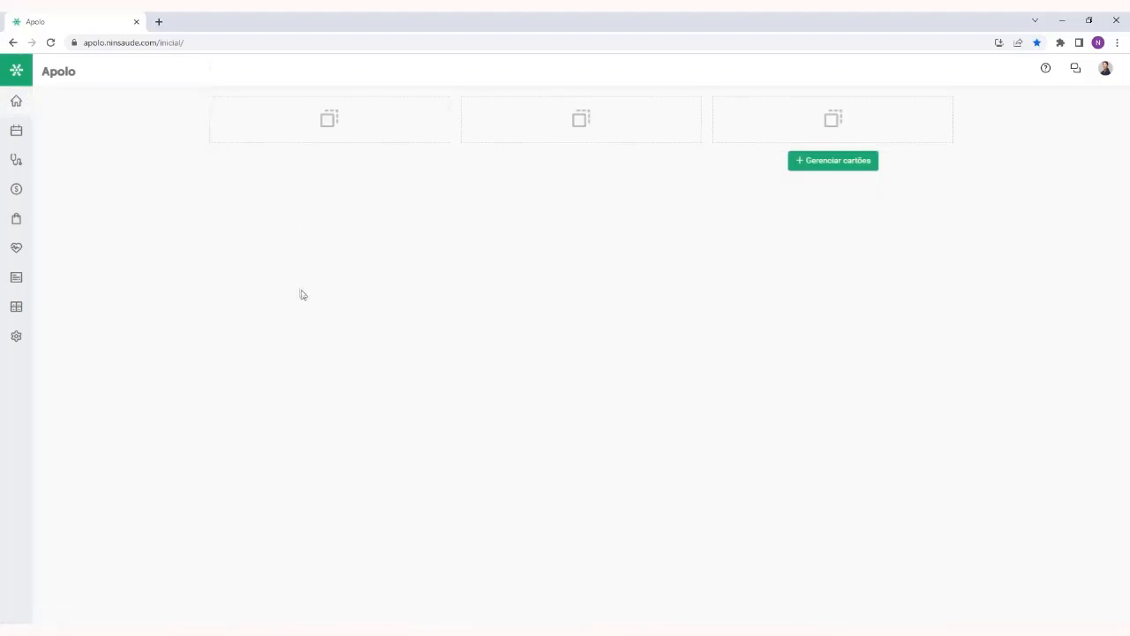
left_click(15, 218)
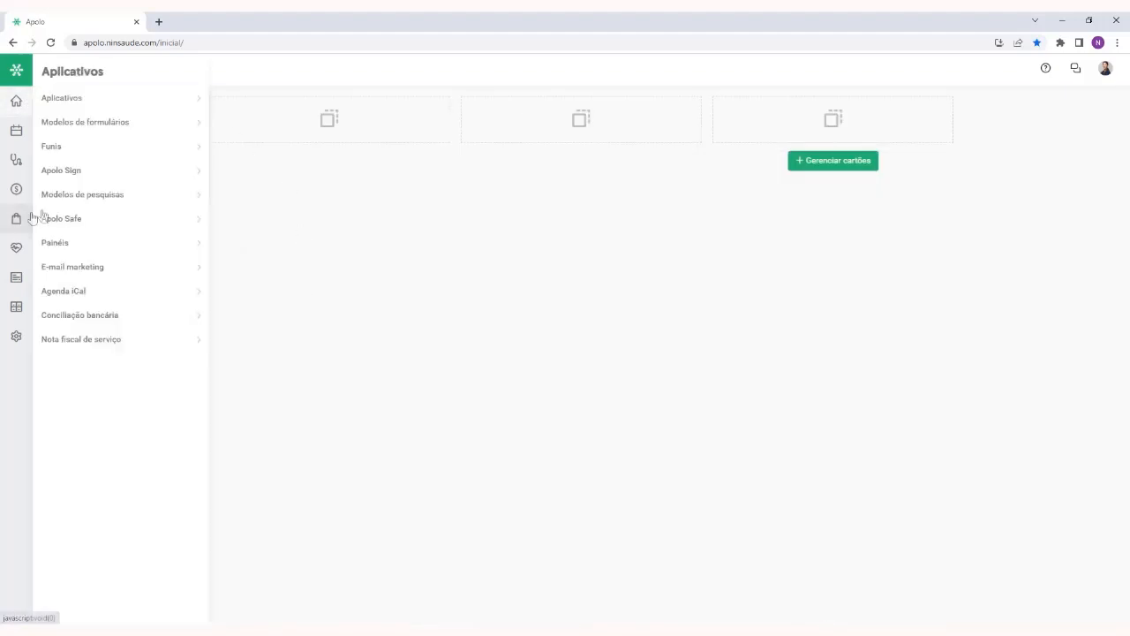
left_click(106, 316)
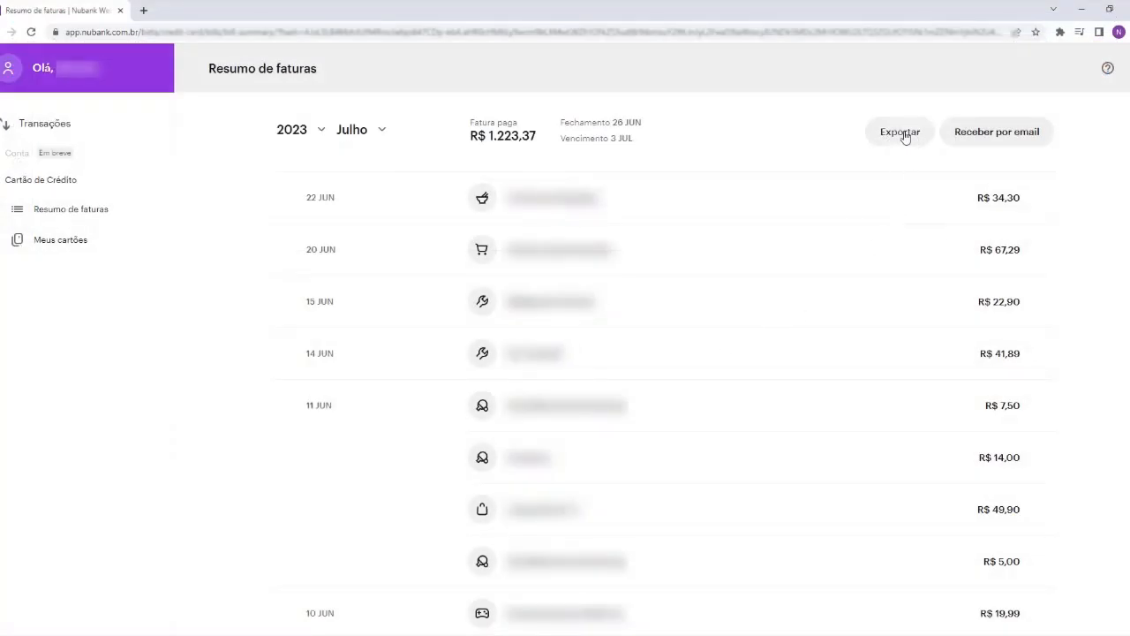
Export the July 2023 credit card bill from Nubank's Resumo de faturas
left_click(901, 135)
left_click(911, 200)
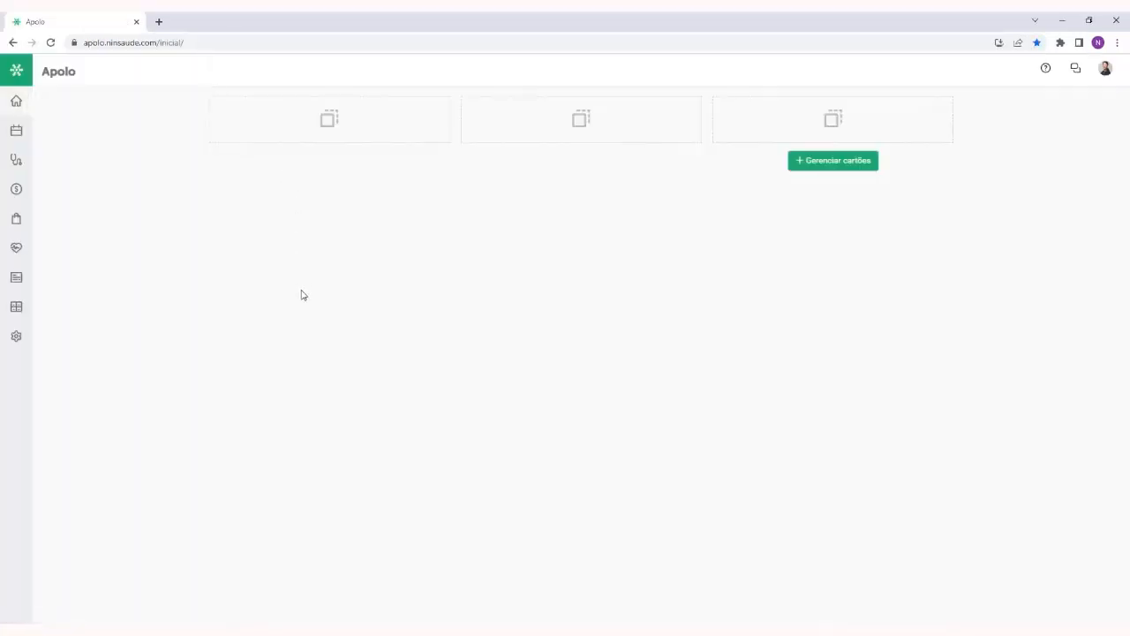
Open Conciliação bancária in Apolo and choose Matriz as the unit and Nubank as the bank account
mouse_move(21, 218)
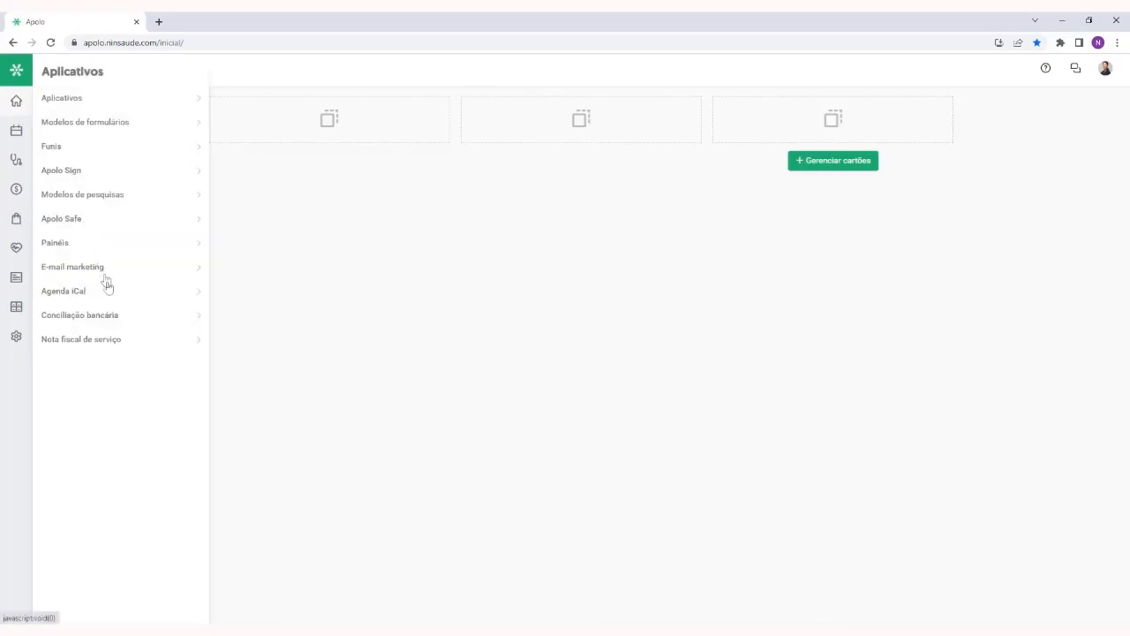
left_click(102, 314)
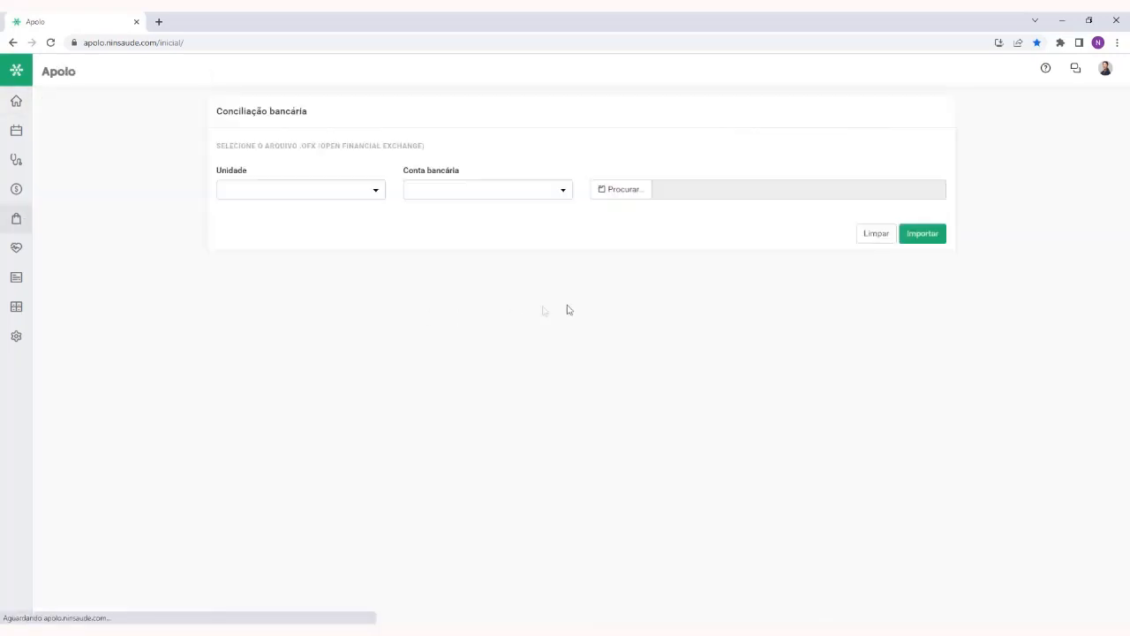
left_click(311, 192)
type("matr")
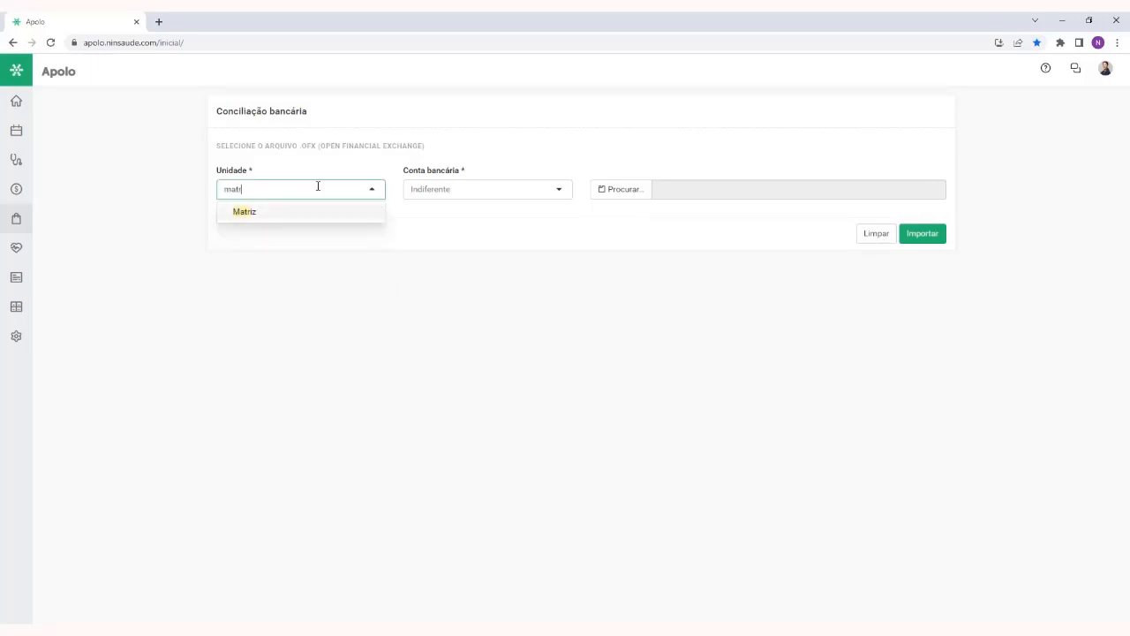
left_click(317, 217)
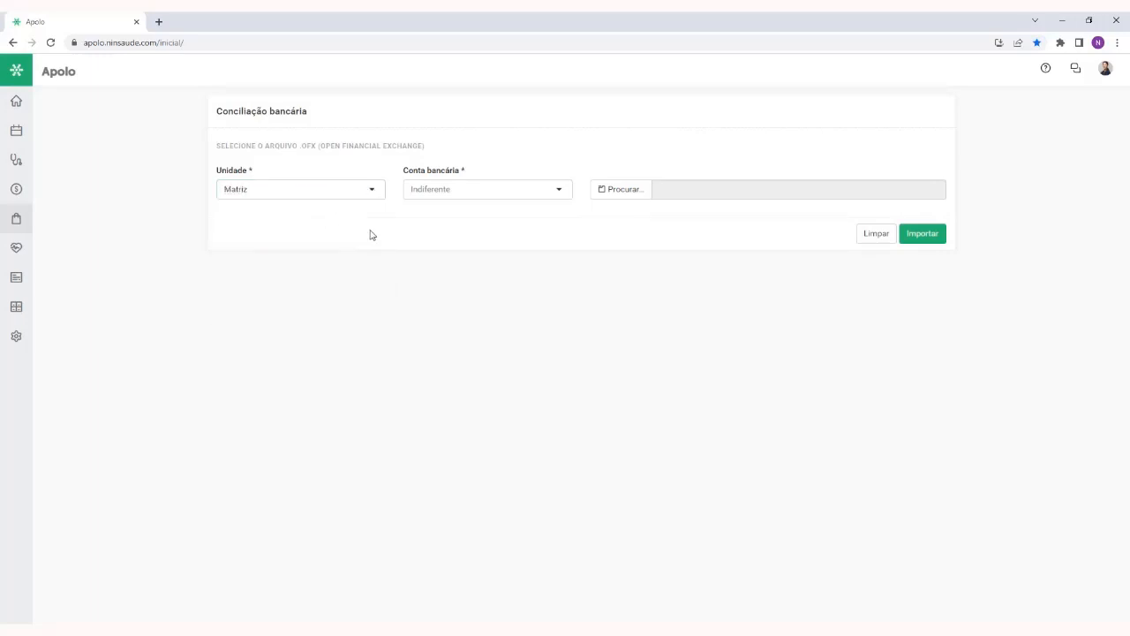
left_click(480, 196)
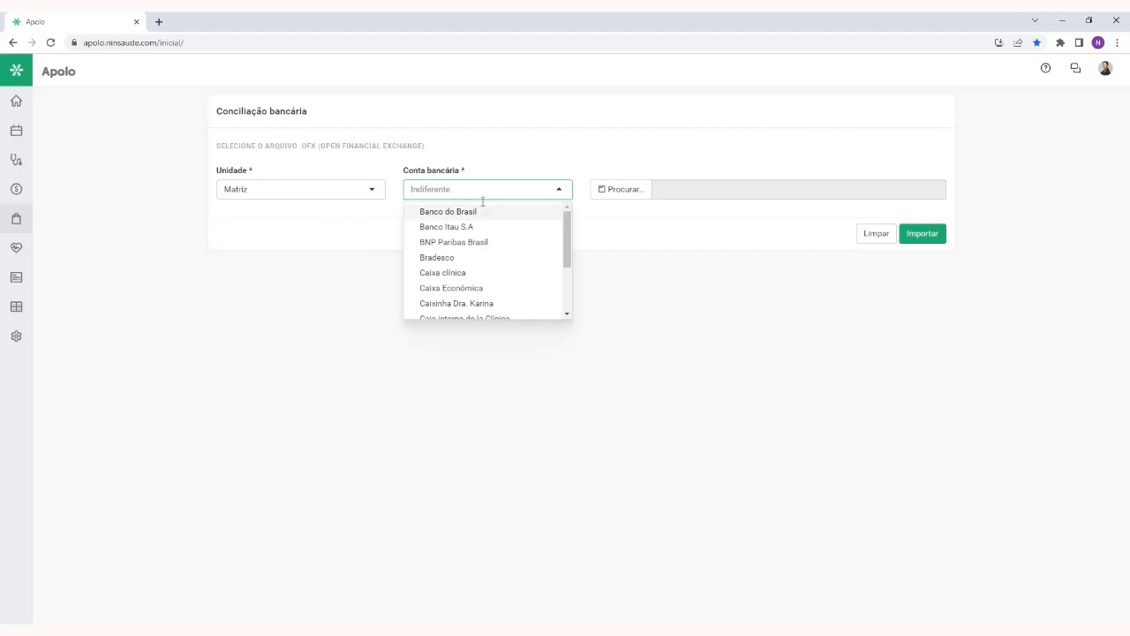
type("nib")
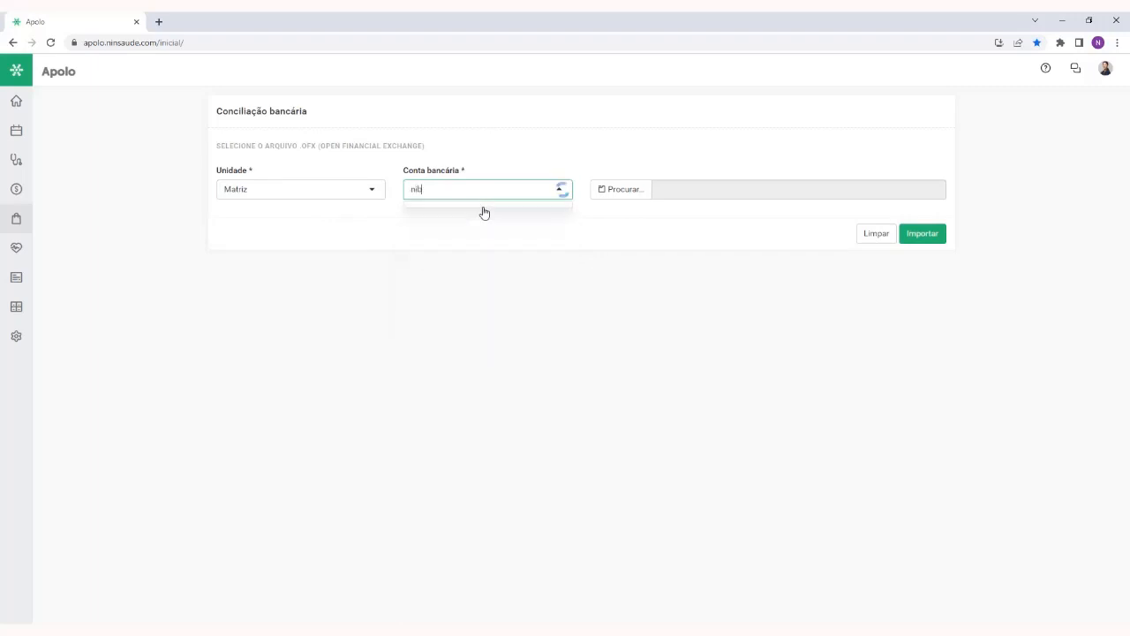
key("BackSpace")
type("ub")
left_click(483, 212)
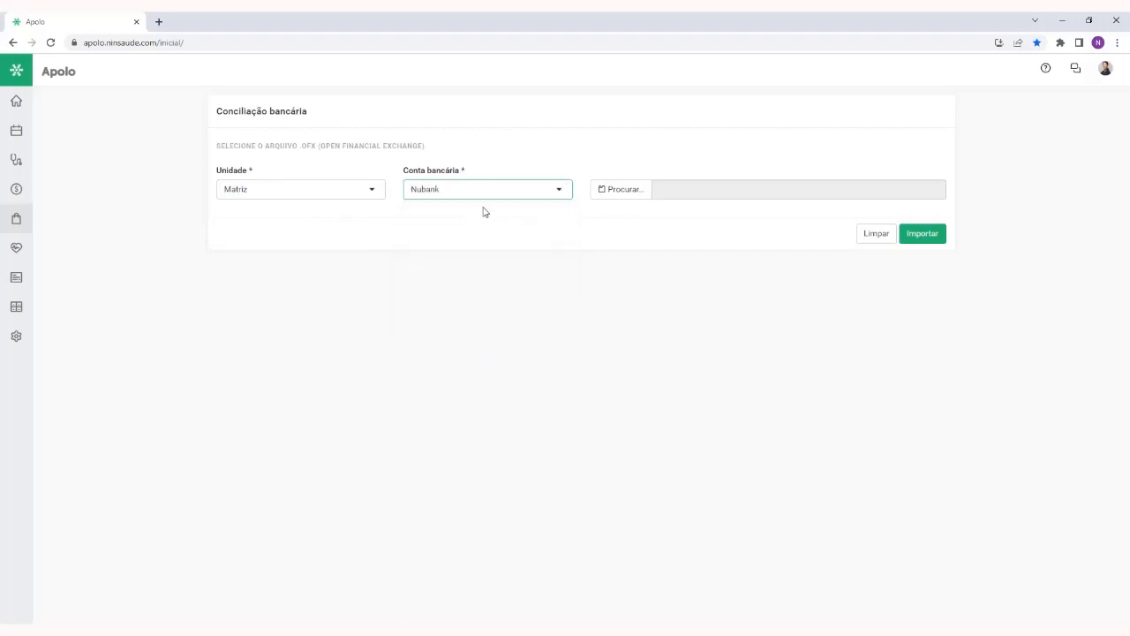
Select nubank-2019-12.ofx from the tudo folder in Downloads and import it for reconciliation
left_click(618, 189)
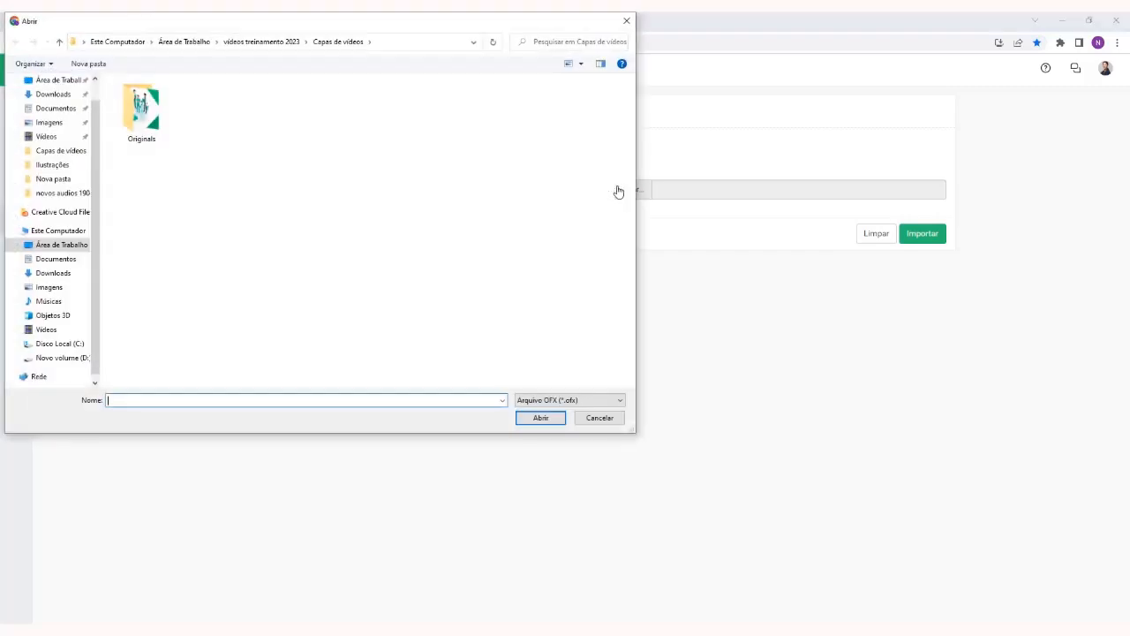
left_click(83, 95)
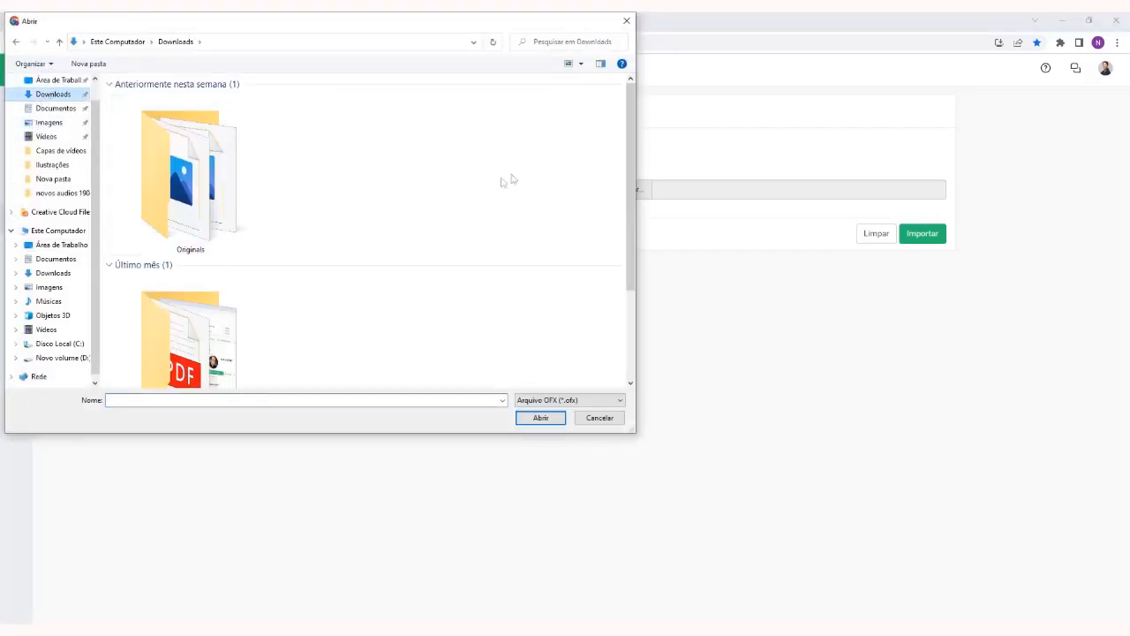
scroll(227, 216, "down", 1)
double_click(233, 279)
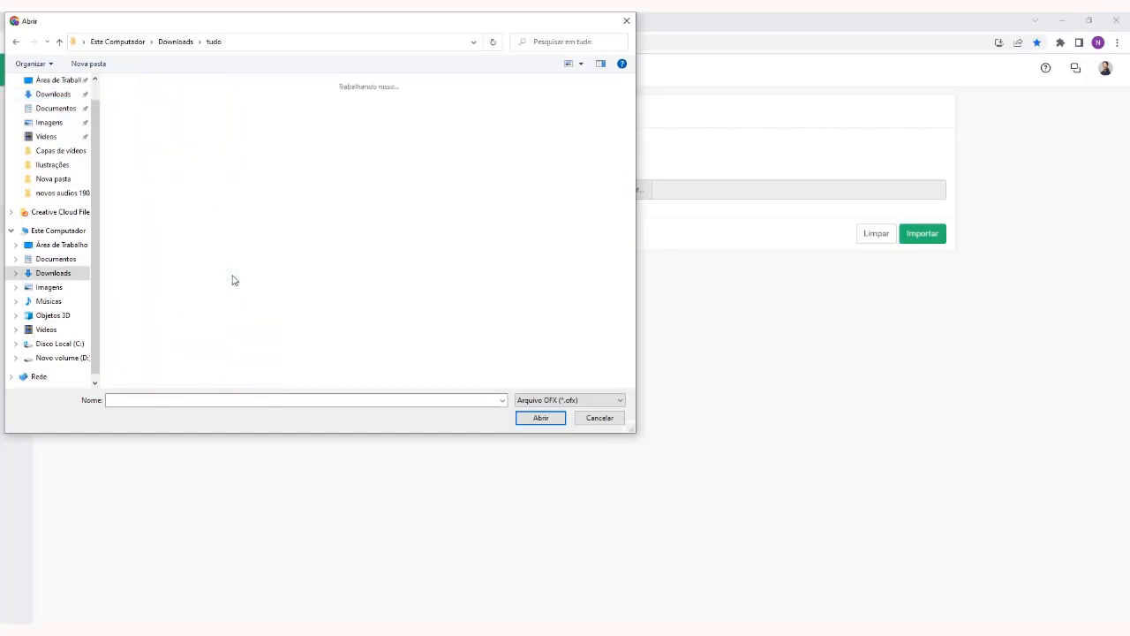
left_click(278, 131)
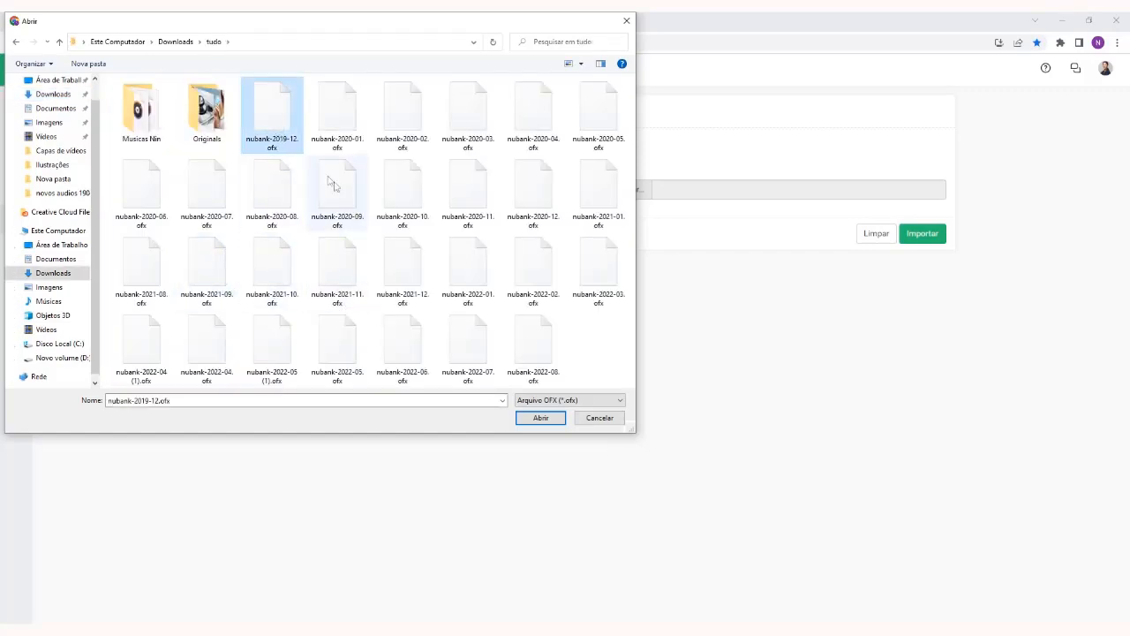
left_click(534, 417)
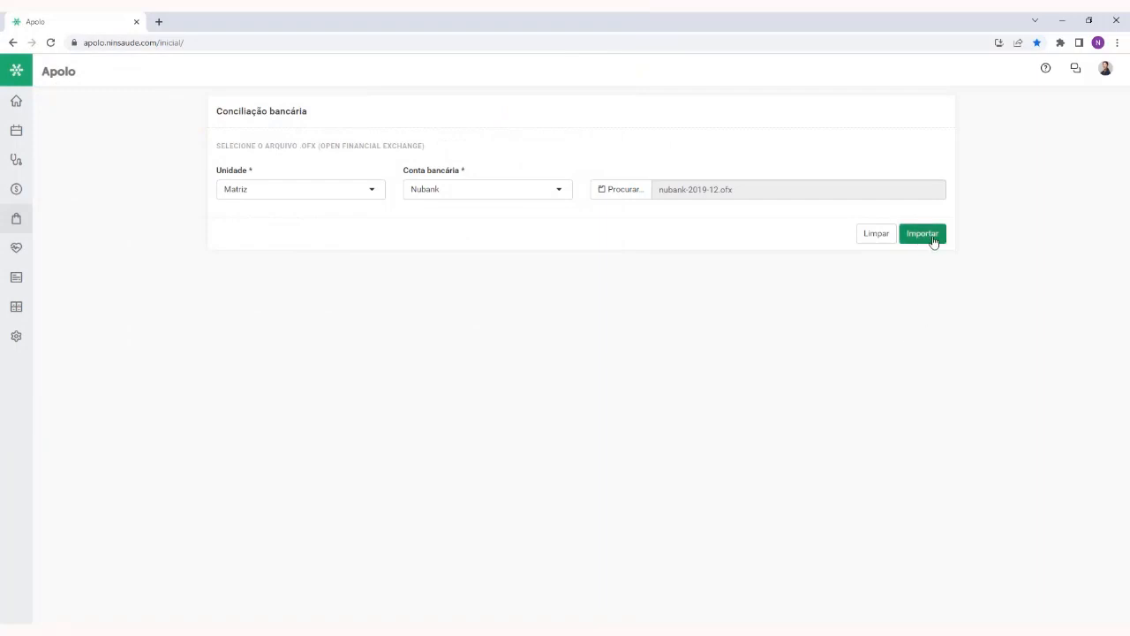
left_click(933, 240)
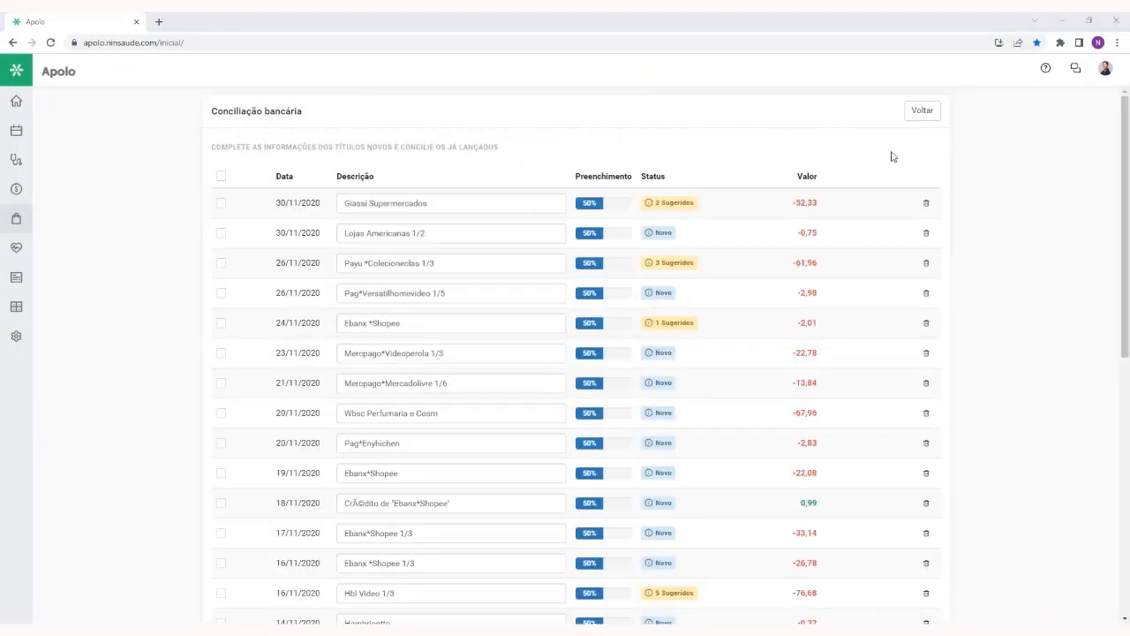
Examine the imported titles in Conciliação bancária, highlighting the Status column and looking through the list
left_click_drag(1125, 134, 1100, 121)
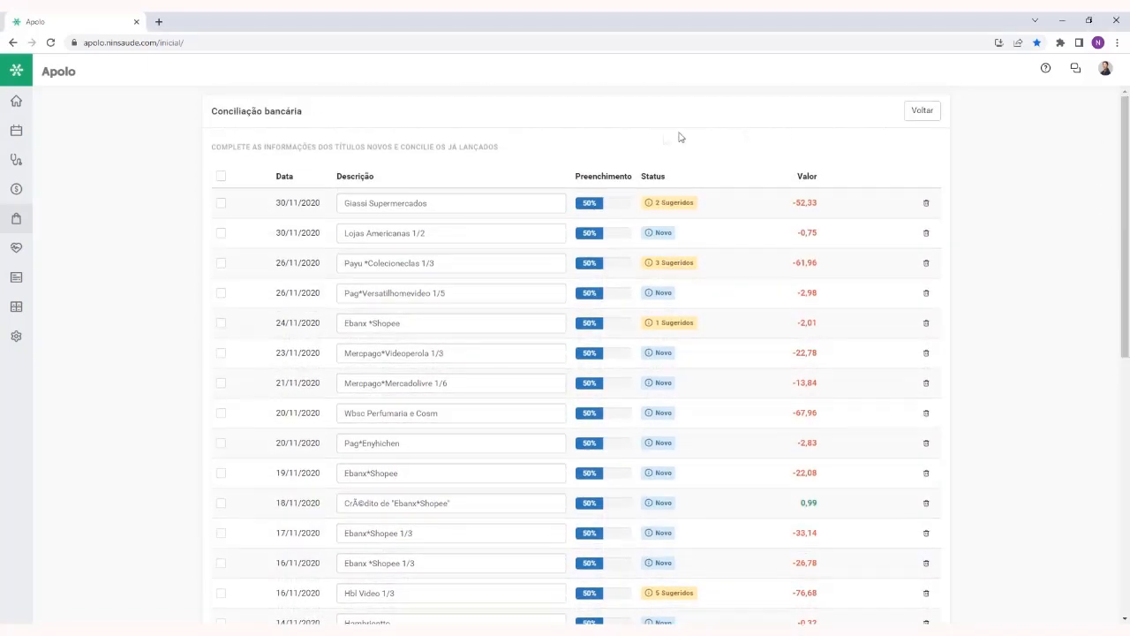
double_click(653, 175)
left_click(702, 160)
scroll(708, 168, "down", 1)
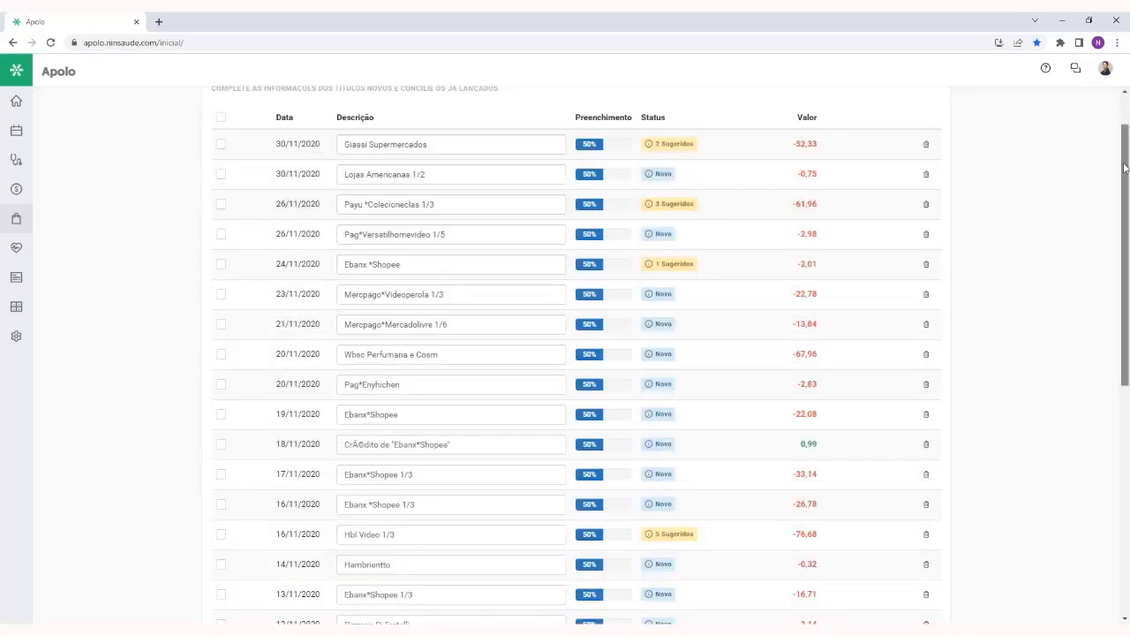
left_click_drag(1124, 168, 1115, 142)
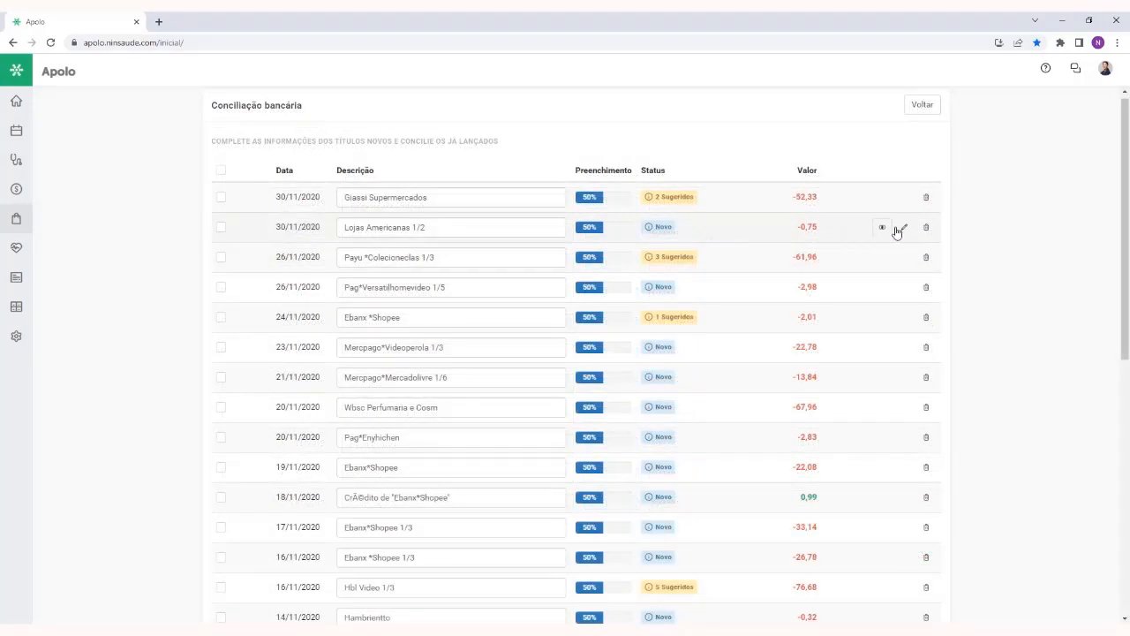
Edit the title Lojas Americanas 1/2 with category Aluguel de equipamentos and payment type Boleto, and save it
left_click(907, 229)
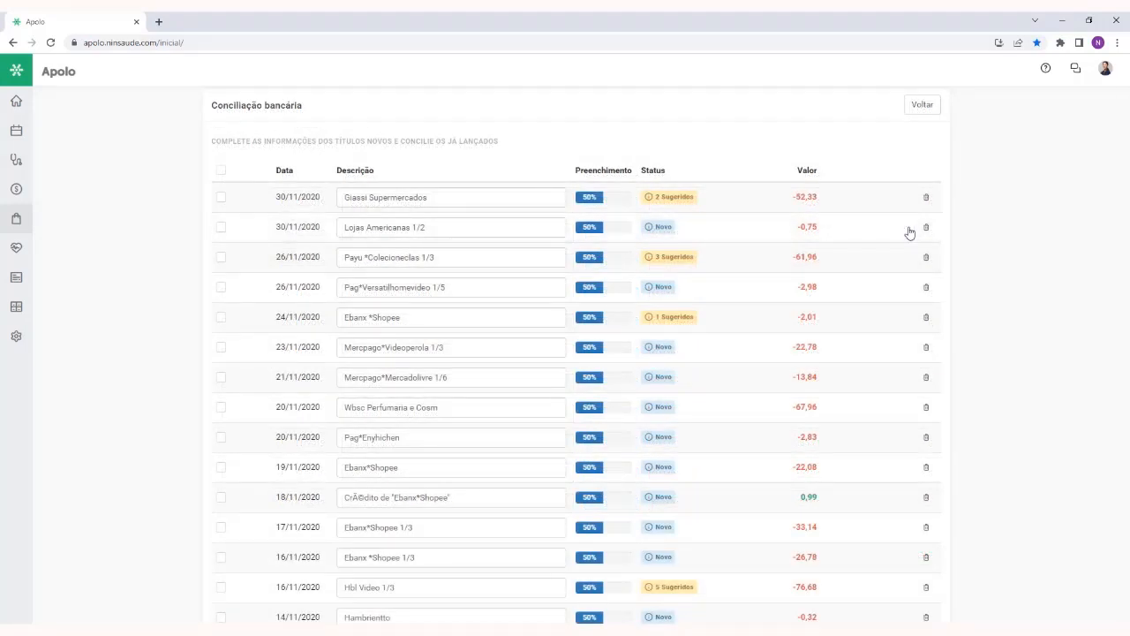
left_click(473, 206)
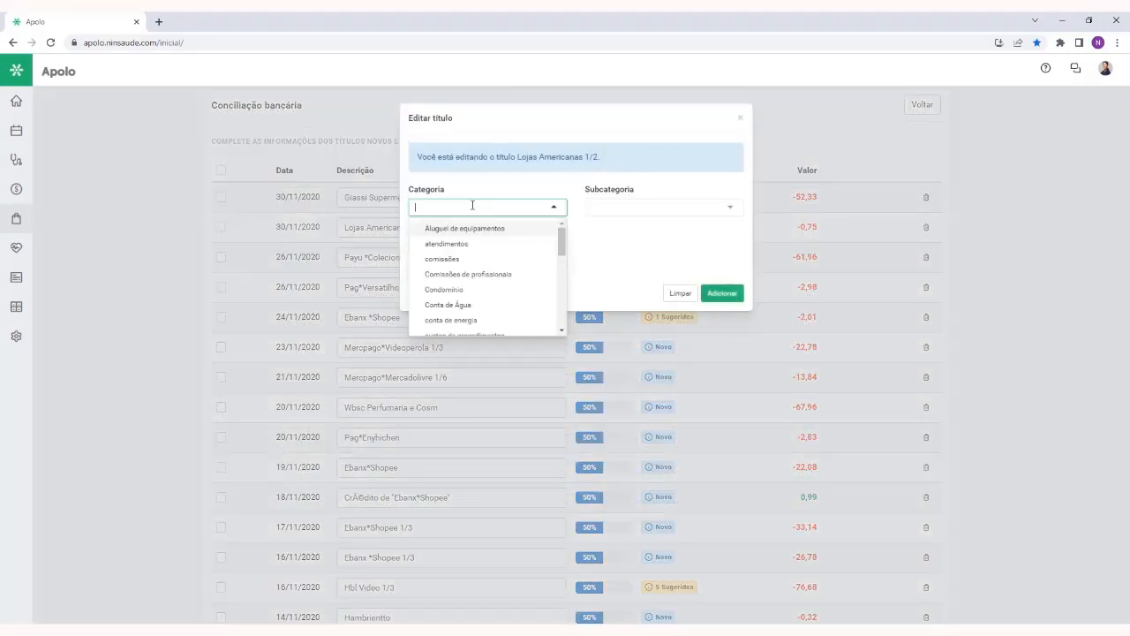
left_click(463, 228)
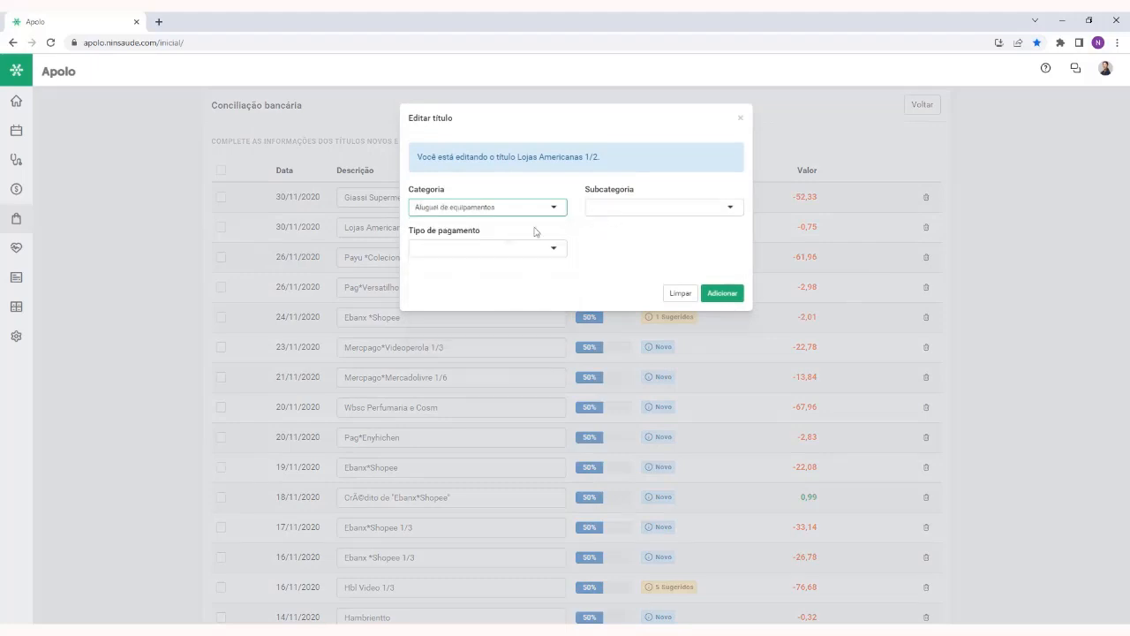
left_click(488, 242)
left_click(487, 284)
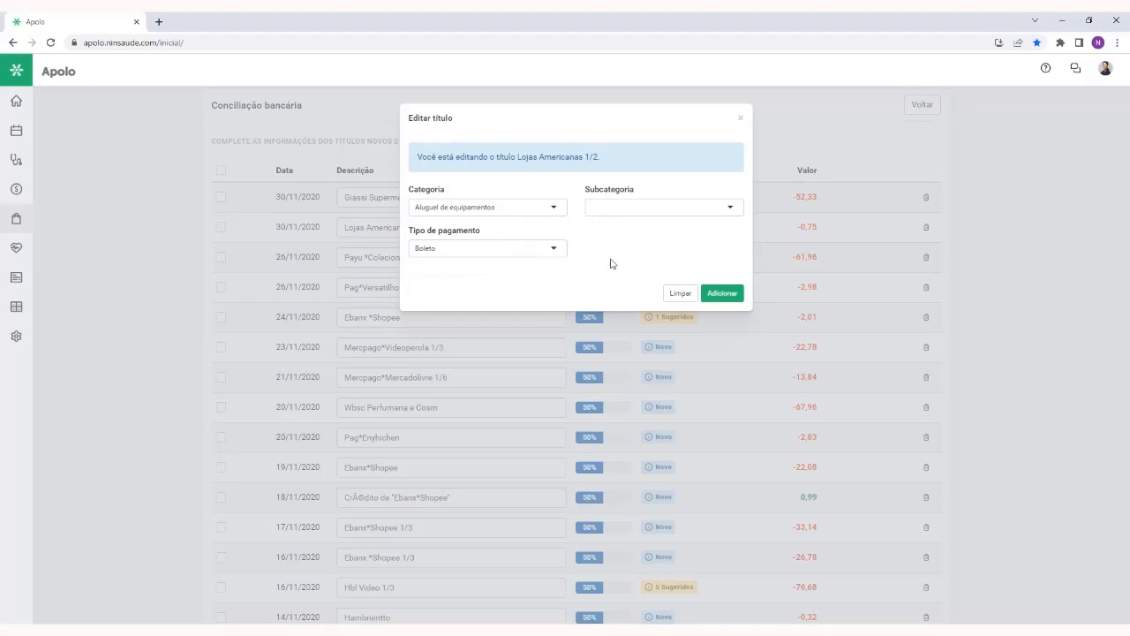
left_click(729, 295)
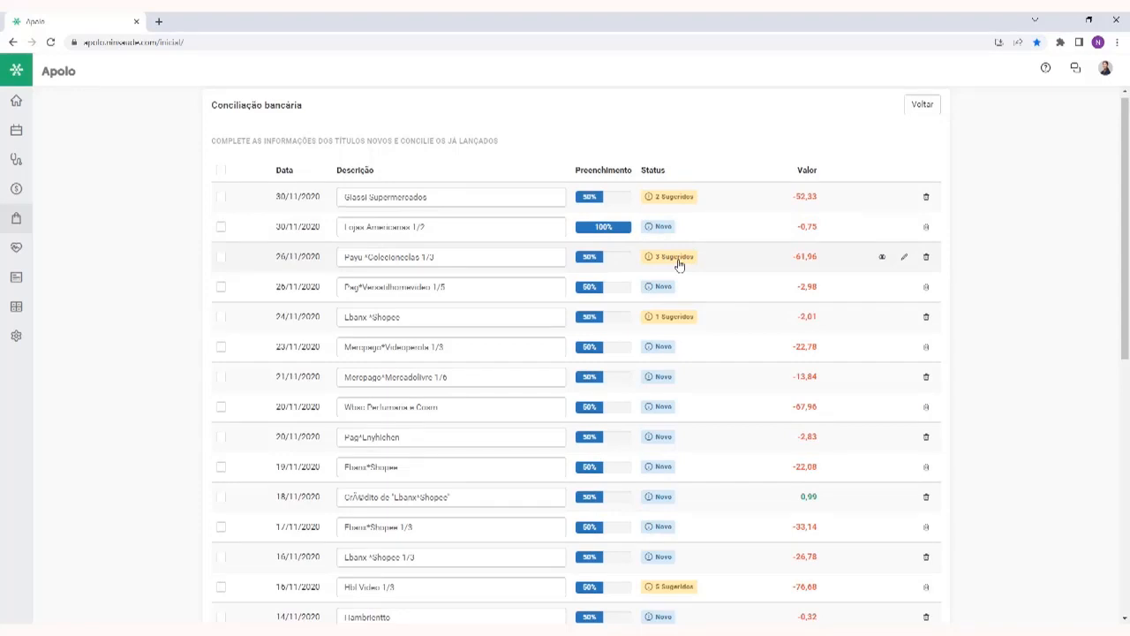
Reconcile the Ebanx *Shopee transaction of 24/11/2020 with the suggested title Taxas teste from fornecedor teste
left_click(884, 262)
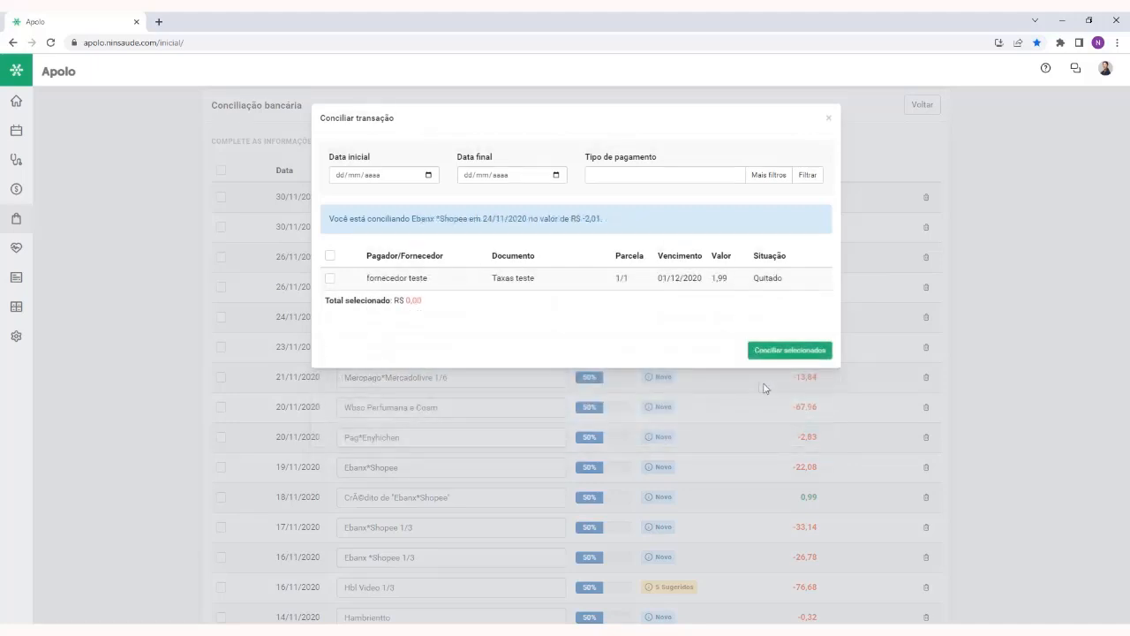
left_click(330, 279)
left_click(792, 351)
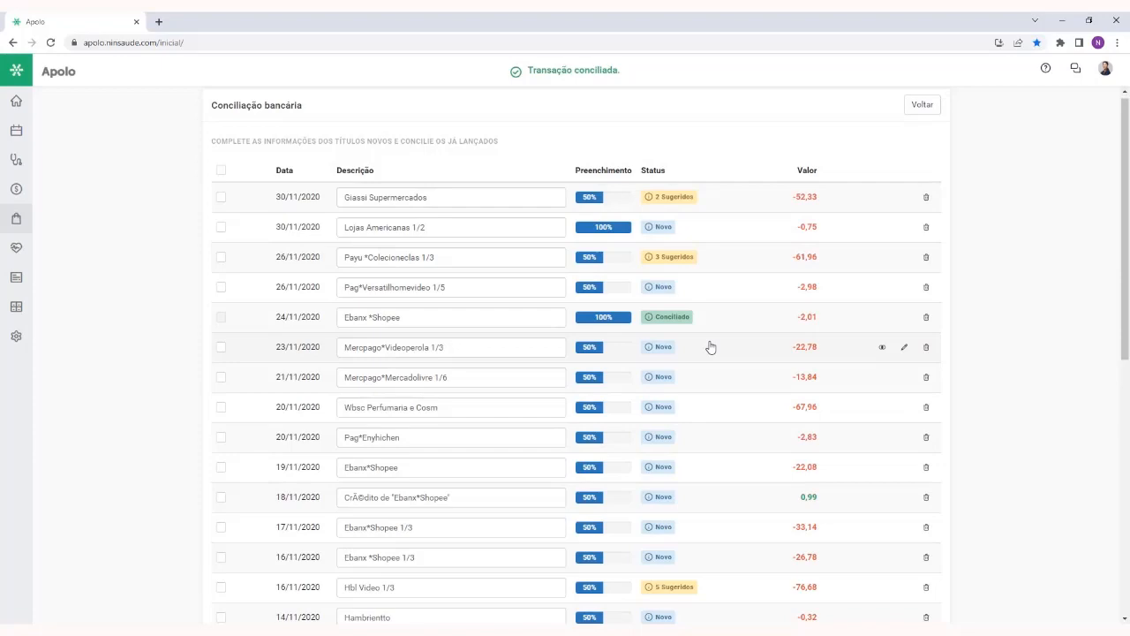
scroll(711, 346, "down", 5)
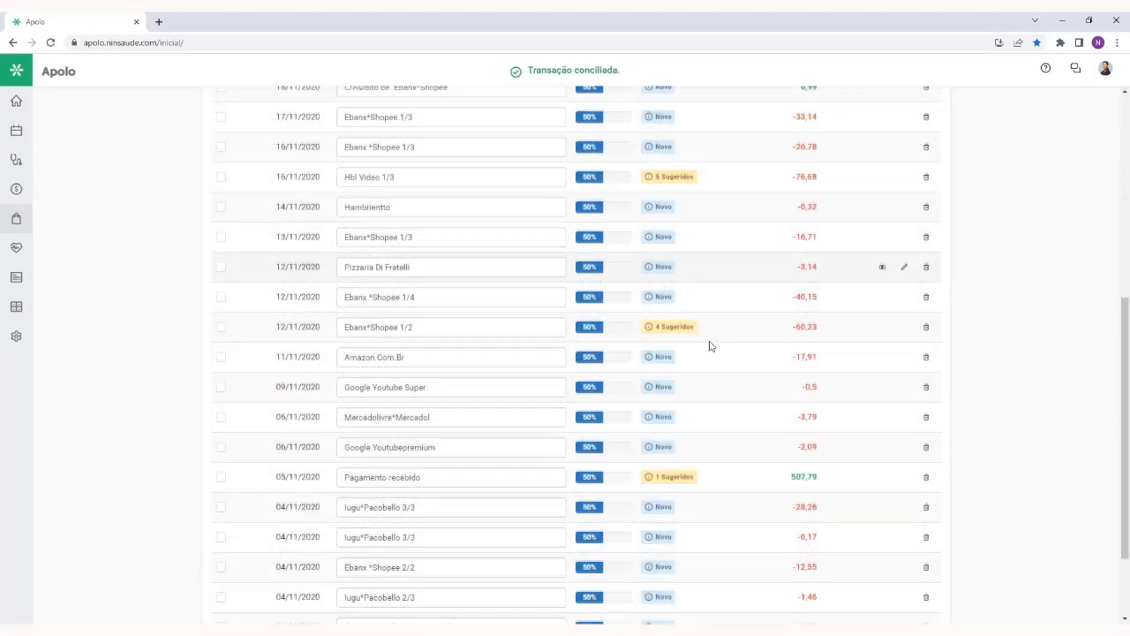
scroll(711, 346, "down", 2)
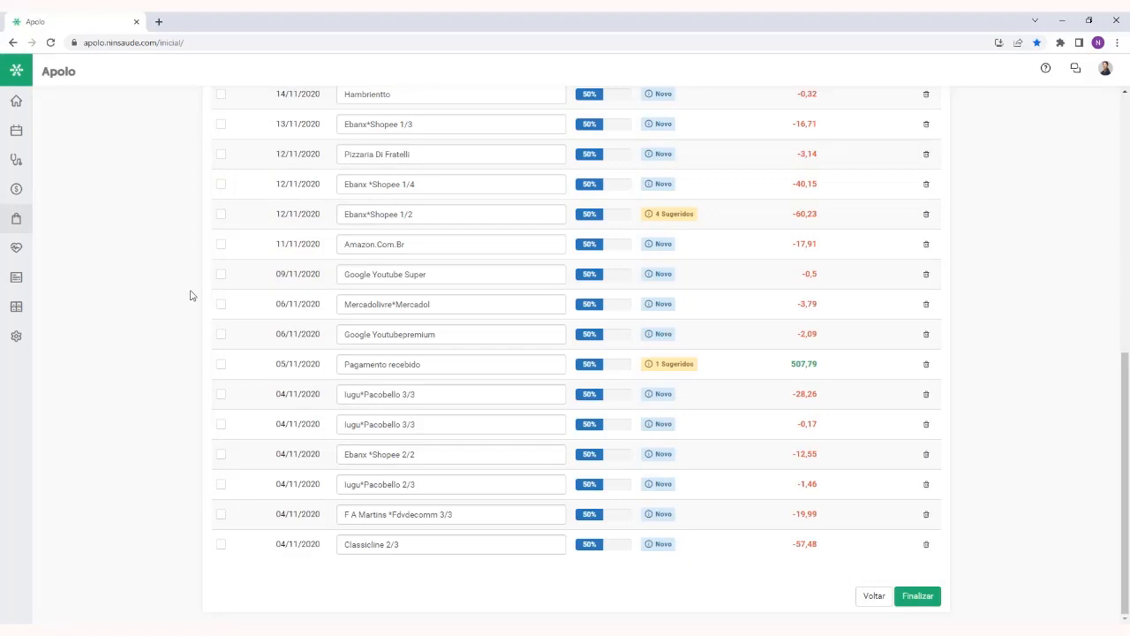
Leave Conciliação bancária for the home page and open Estoque
mouse_move(15, 221)
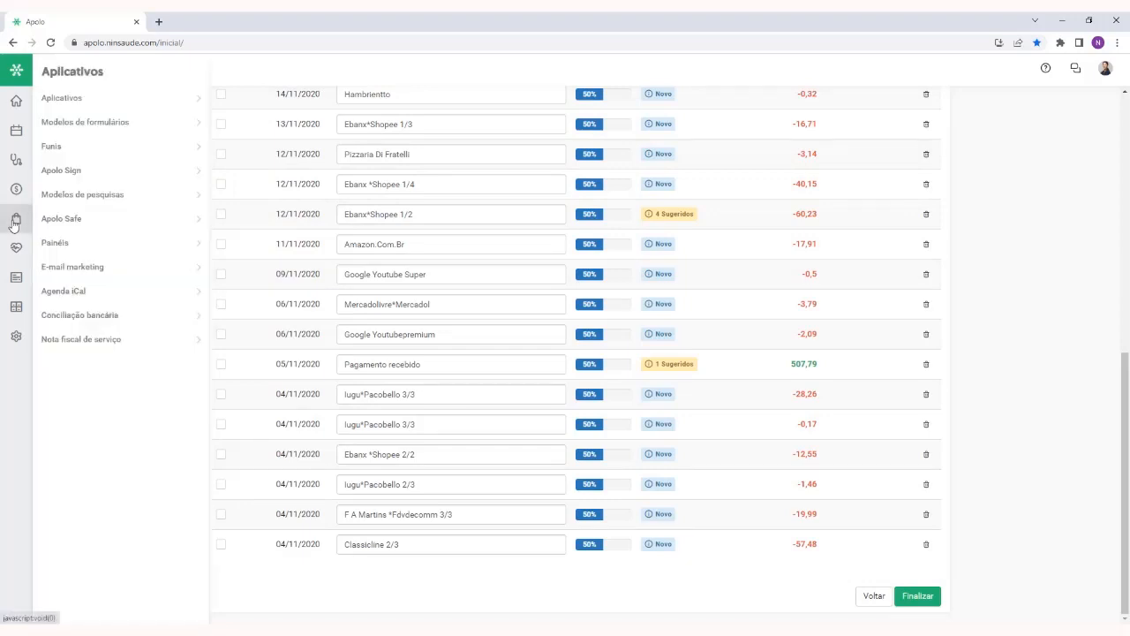
left_click(15, 100)
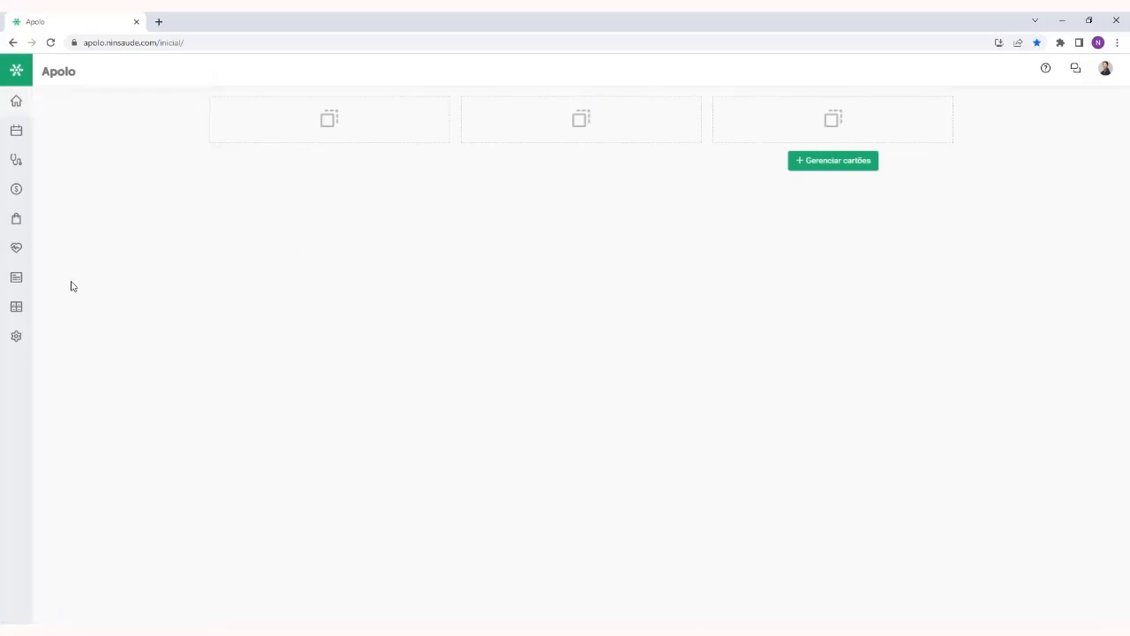
mouse_move(22, 311)
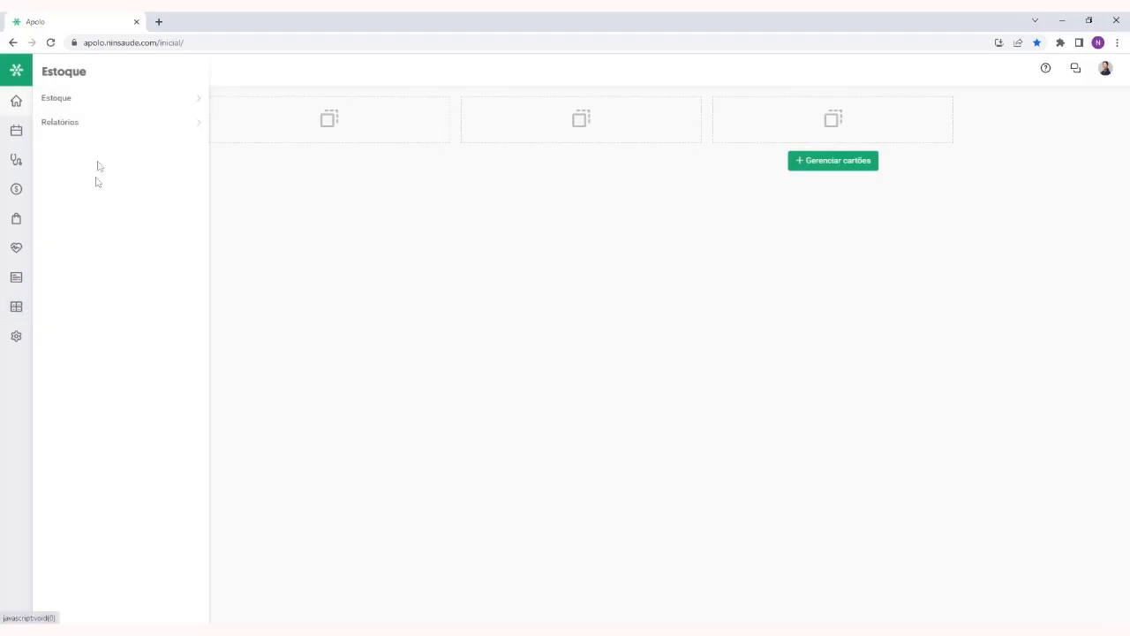
left_click(78, 99)
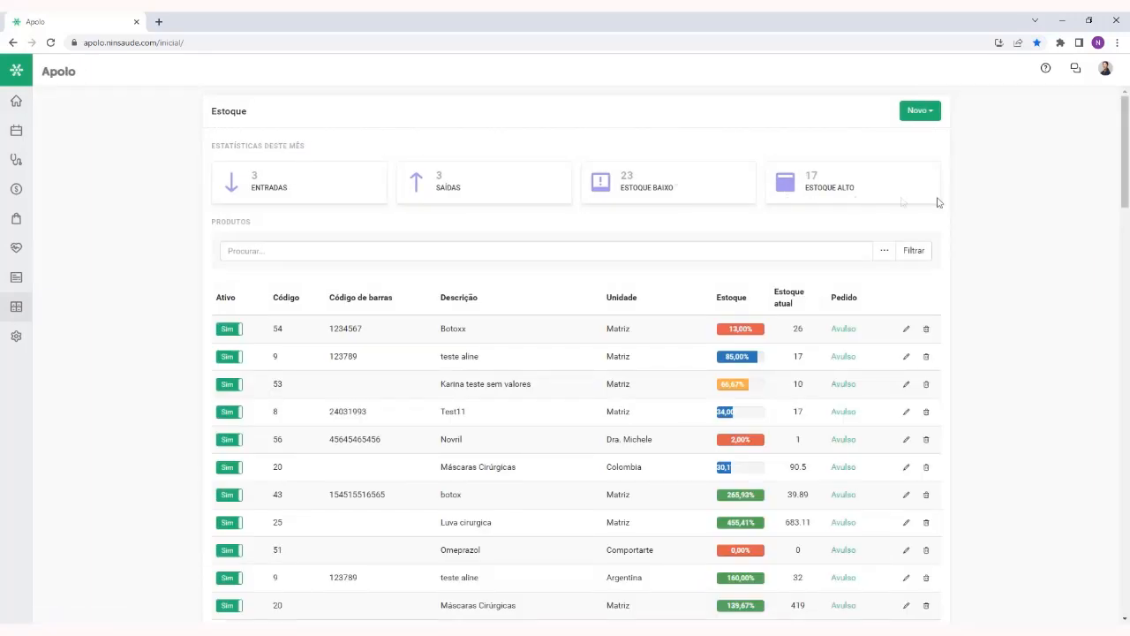
Examine the product list in Estoque, comparing the stock percentage bars, current stock and order type columns
scroll(707, 353, "down", 3)
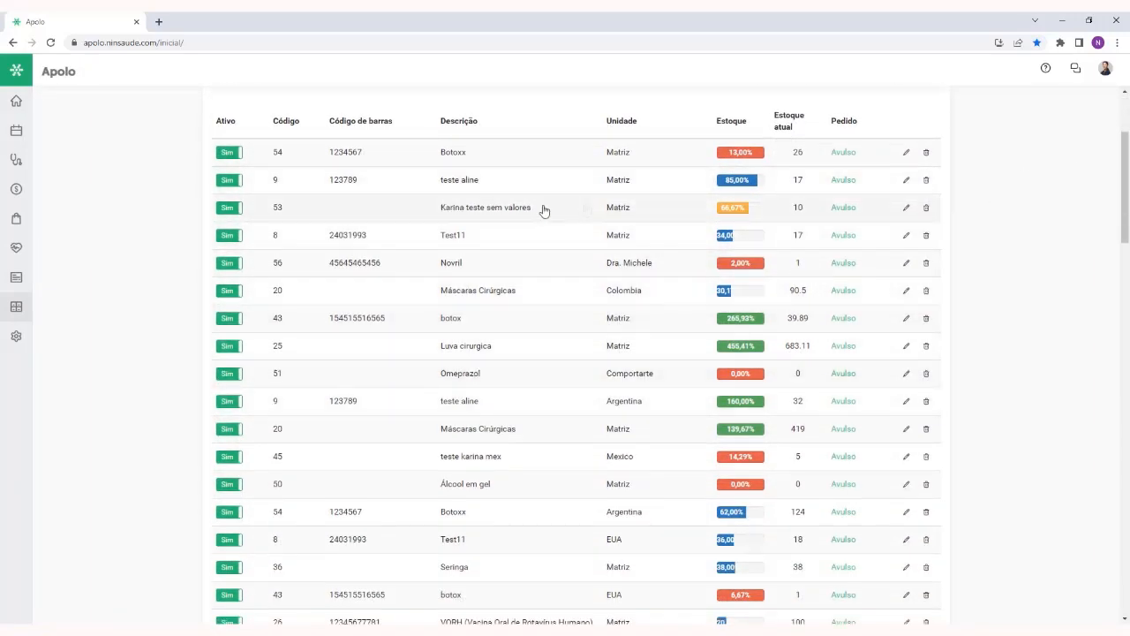
scroll(749, 366, "up", 1)
scroll(749, 366, "up", 2)
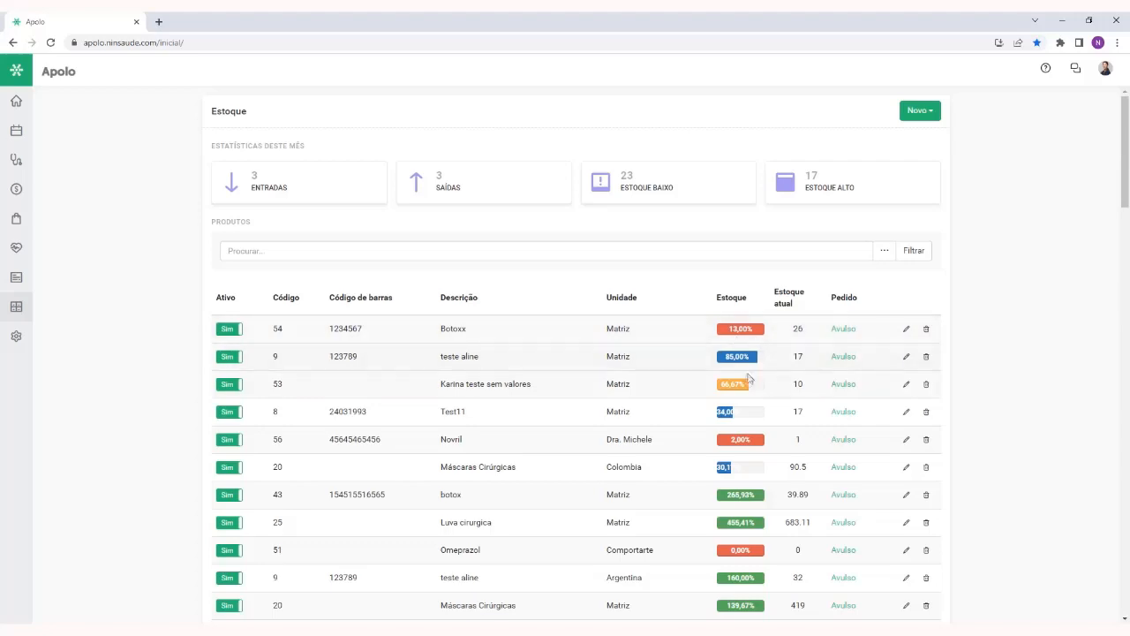
scroll(775, 343, "down", 3)
scroll(747, 382, "down", 1)
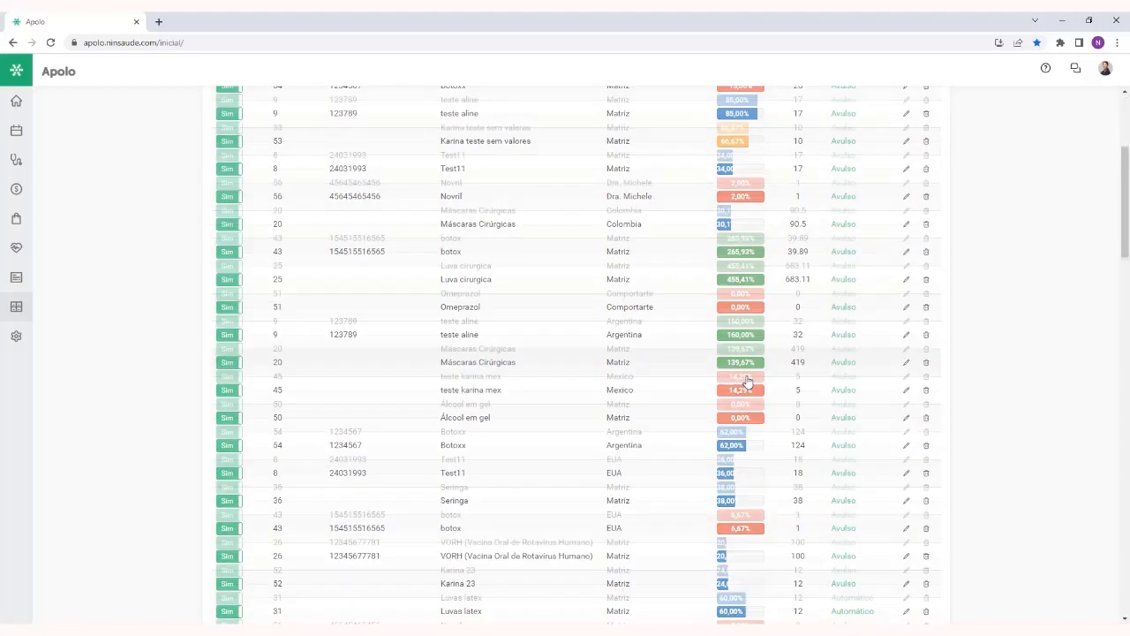
scroll(747, 381, "up", 3)
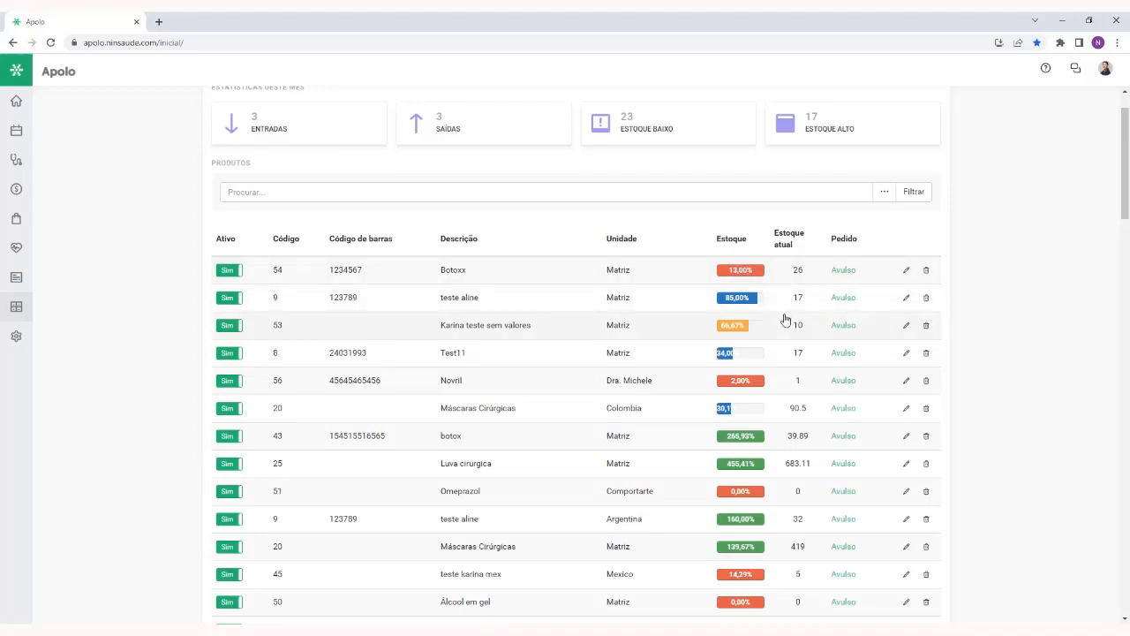
scroll(786, 320, "down", 1)
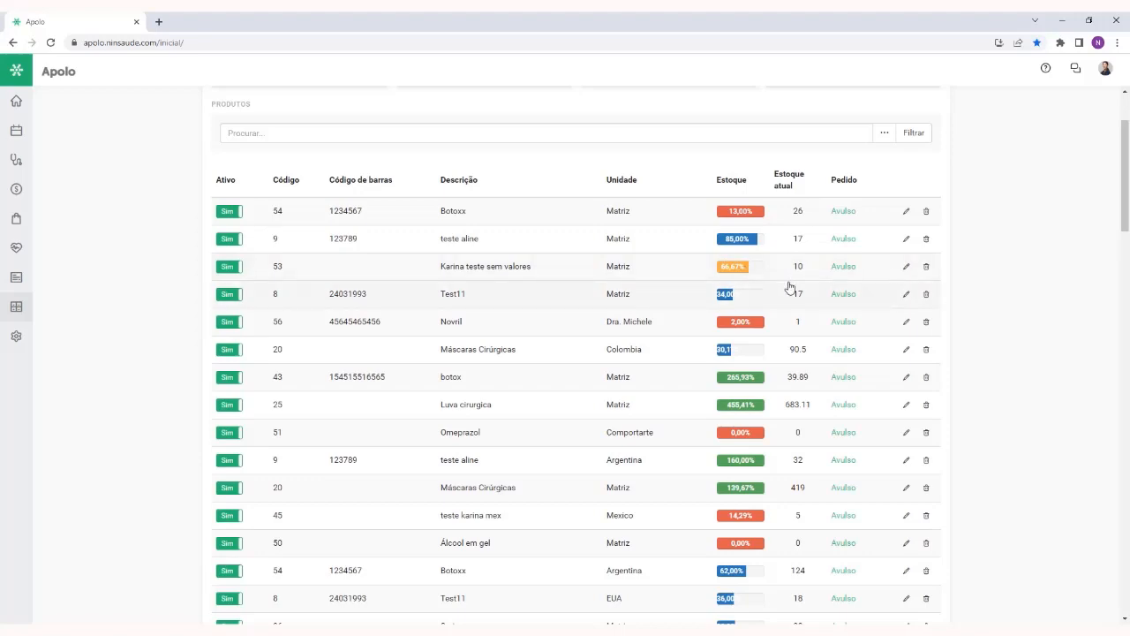
scroll(791, 287, "down", 2)
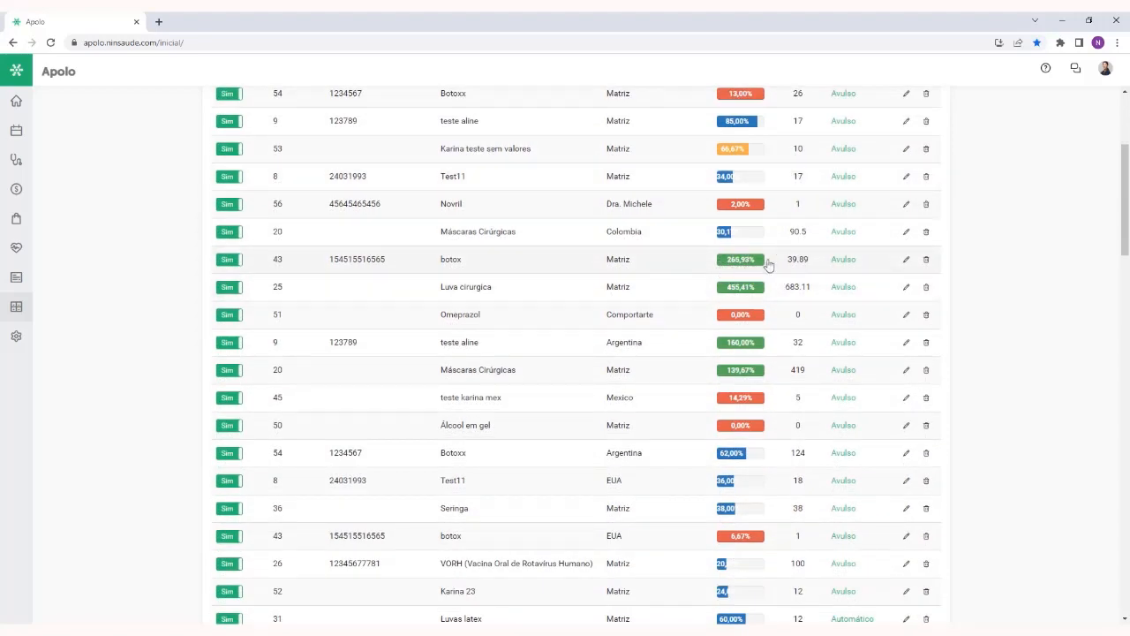
scroll(785, 263, "up", 4)
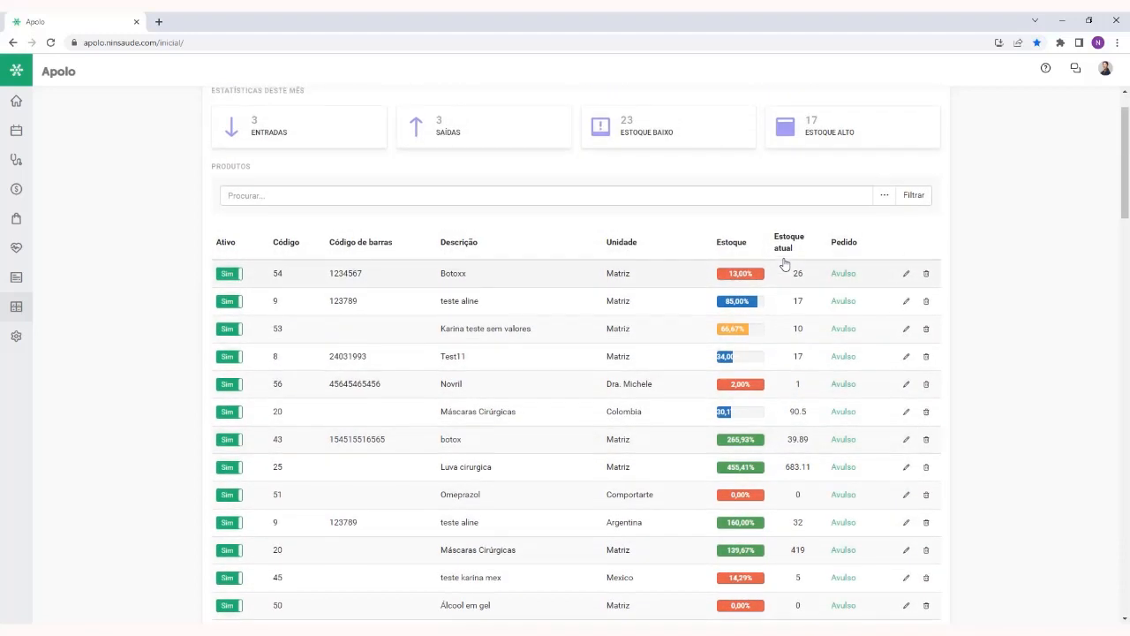
Start a new product in Estoque with the description Medicamento x
left_click(923, 112)
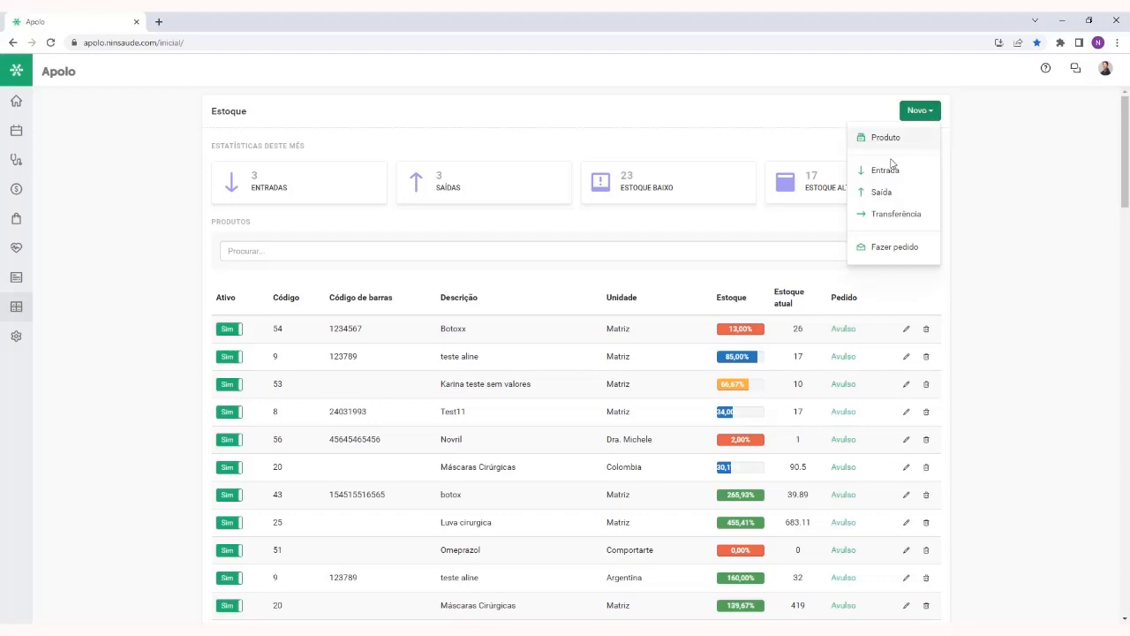
left_click(964, 150)
left_click(935, 113)
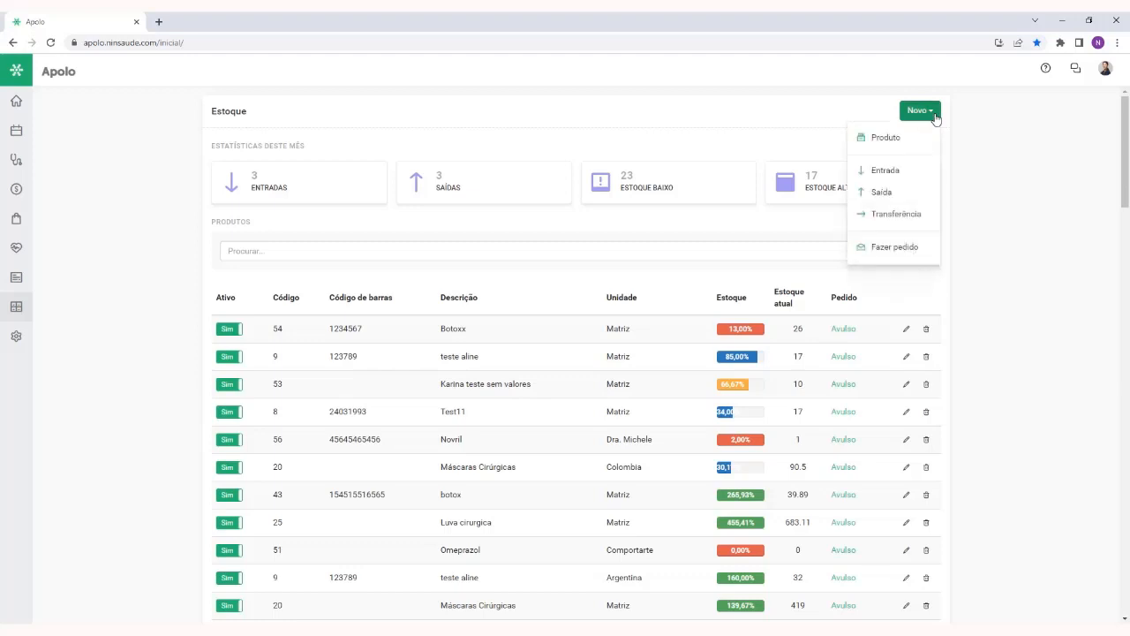
left_click(886, 138)
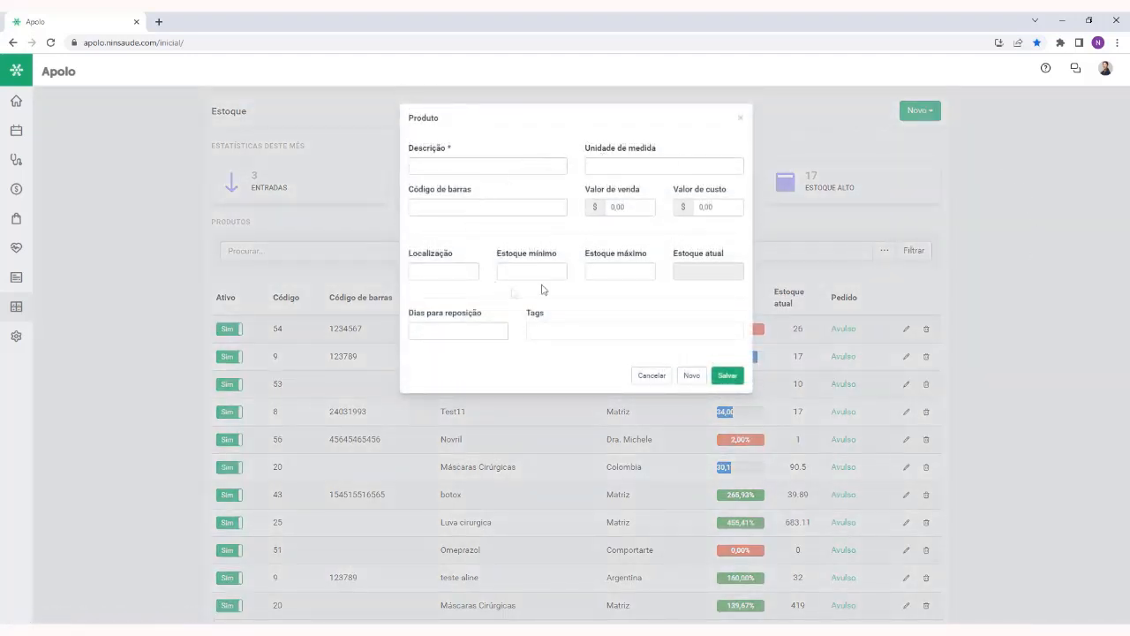
left_click(507, 169)
type("Medicament")
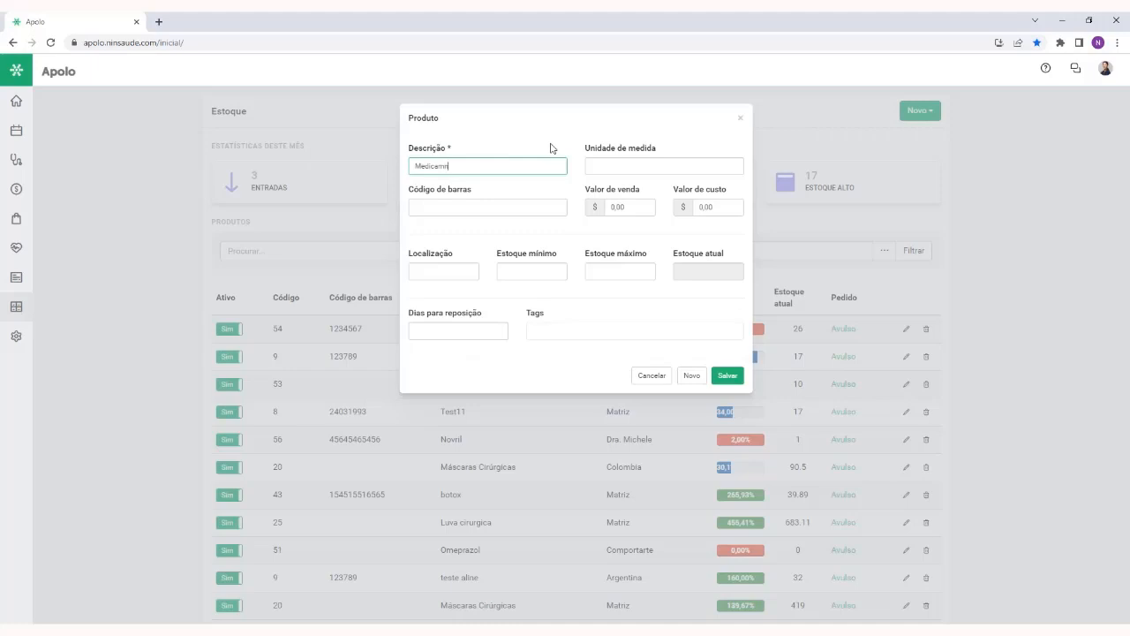
type("o a")
Set the product's unit of measure to Cx
left_click(651, 167)
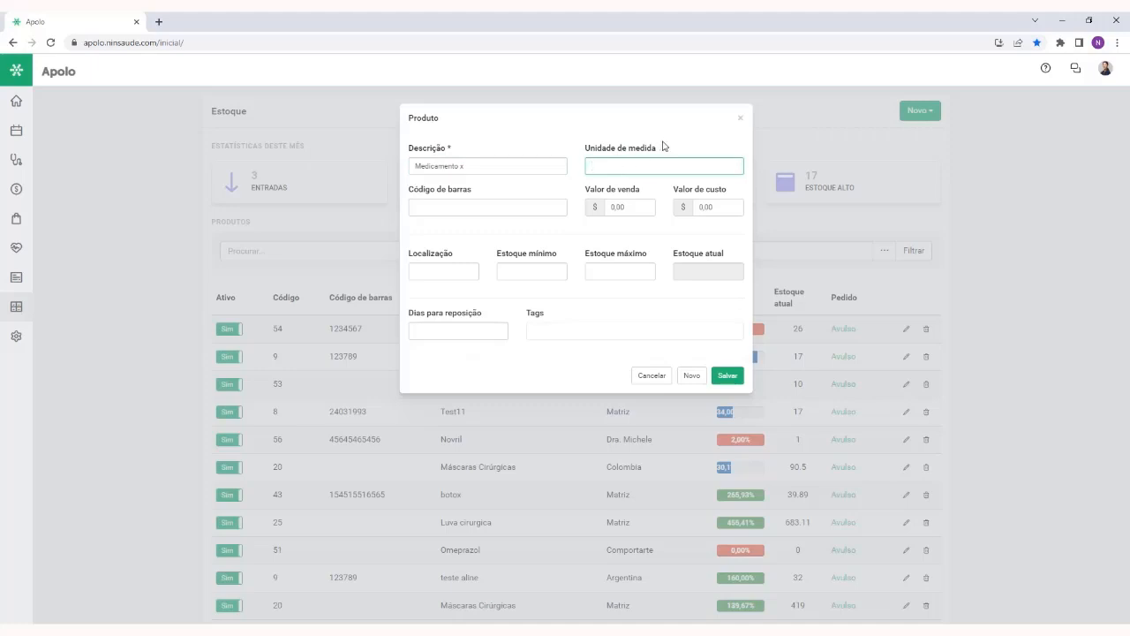
left_click(601, 180)
left_click(610, 170)
double_click(610, 170)
type("Ci")
left_click(622, 182)
left_click(491, 203)
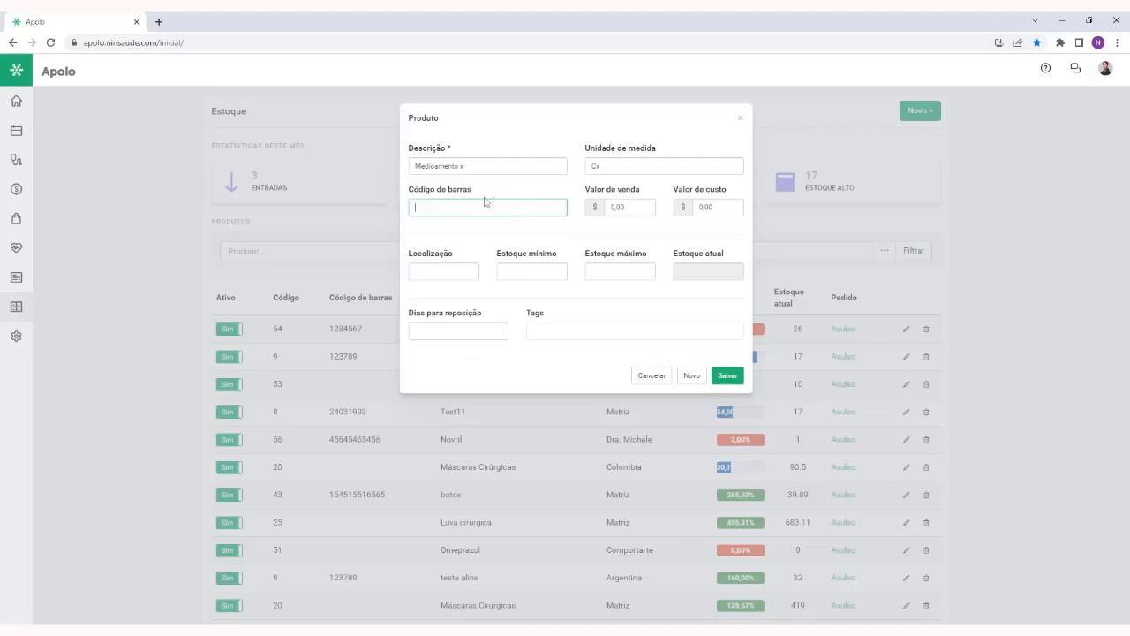
left_click_drag(471, 192, 411, 192)
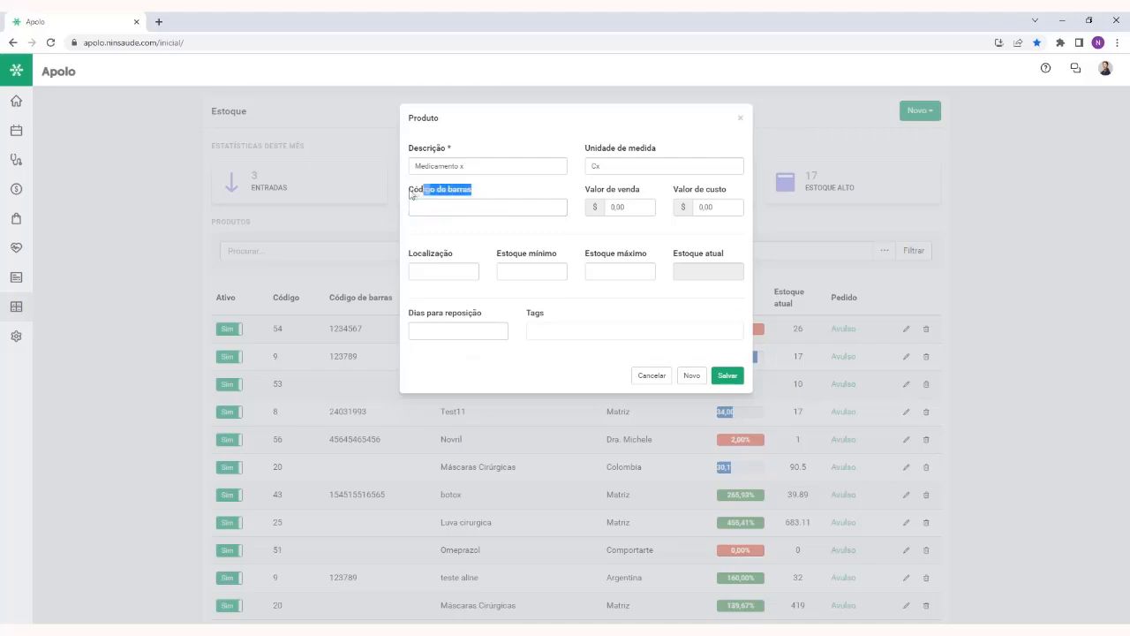
left_click(460, 205)
type("4548776112121")
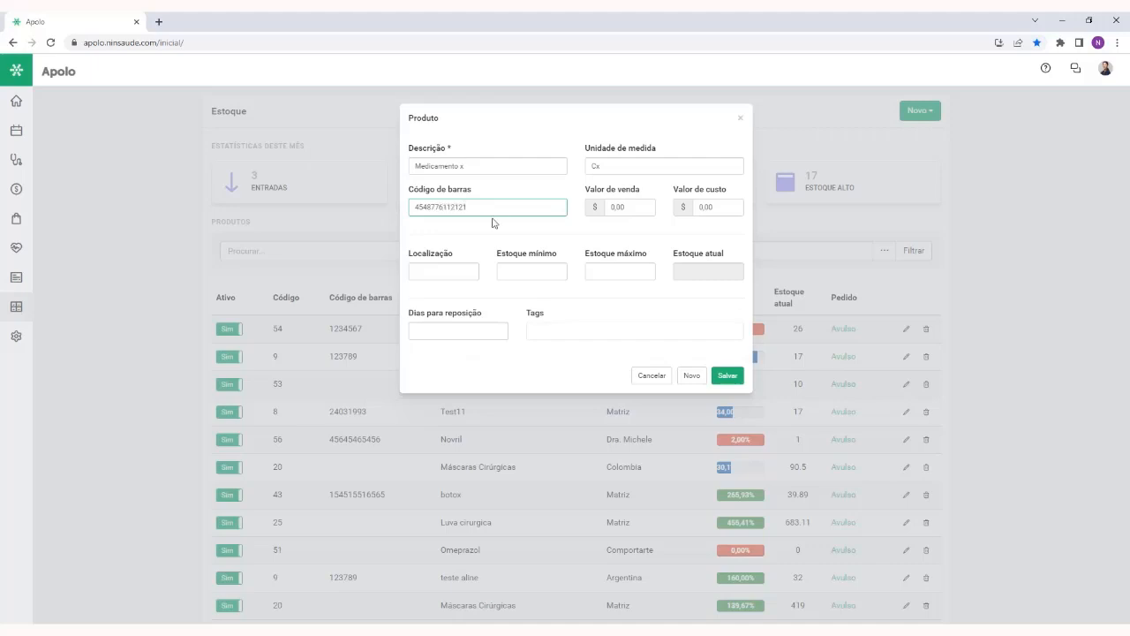
double_click(492, 205)
left_click(484, 209)
Set the product's sale value to 50,00 and its cost value to 10,00
left_click(632, 210)
type("50")
left_click(728, 206)
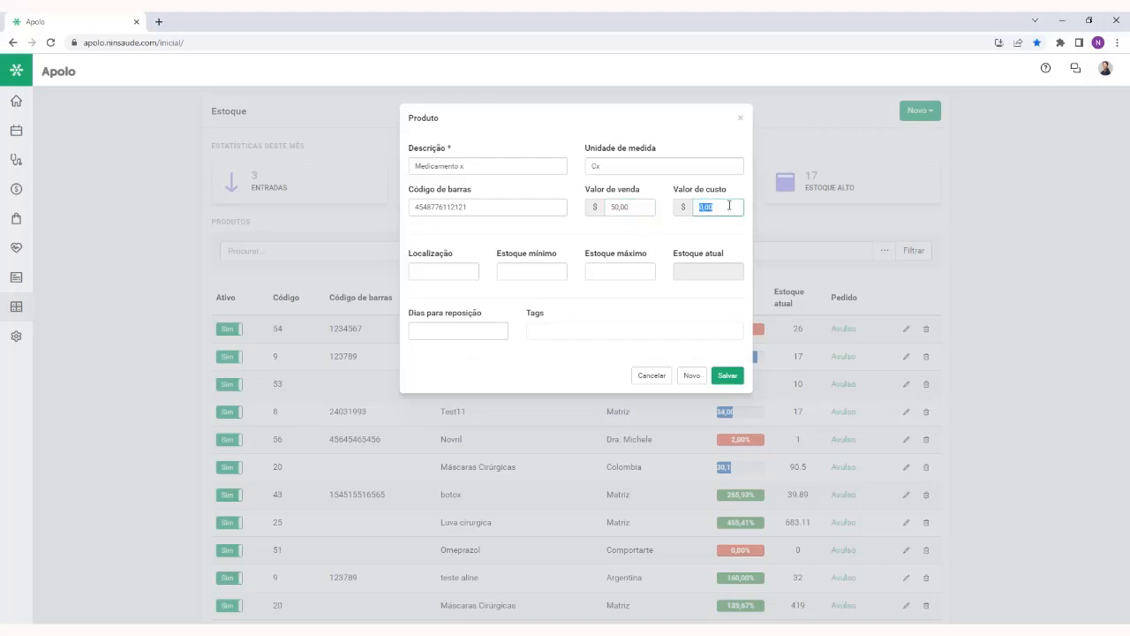
type("1000")
Set the product's location to Armario A, with a minimum stock of 50 and a maximum stock of 100
left_click(430, 270)
type("Armario A")
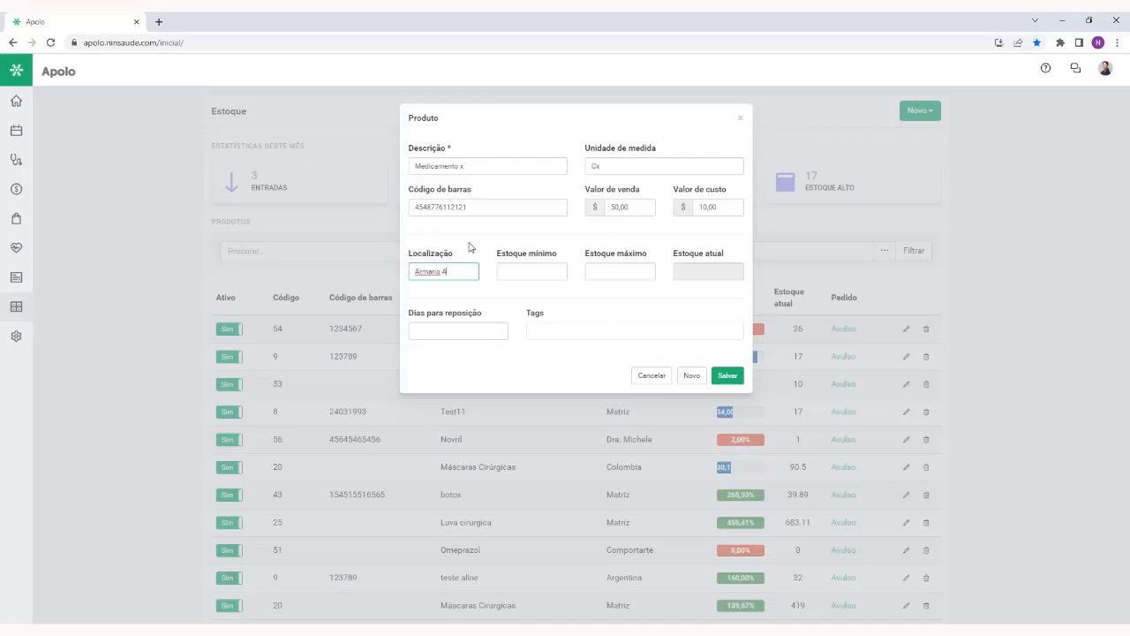
left_click(505, 269)
left_click(618, 274)
type("100")
left_click(612, 297)
Check the Estoque atual field and the description in the product form
left_click_drag(674, 256, 726, 261)
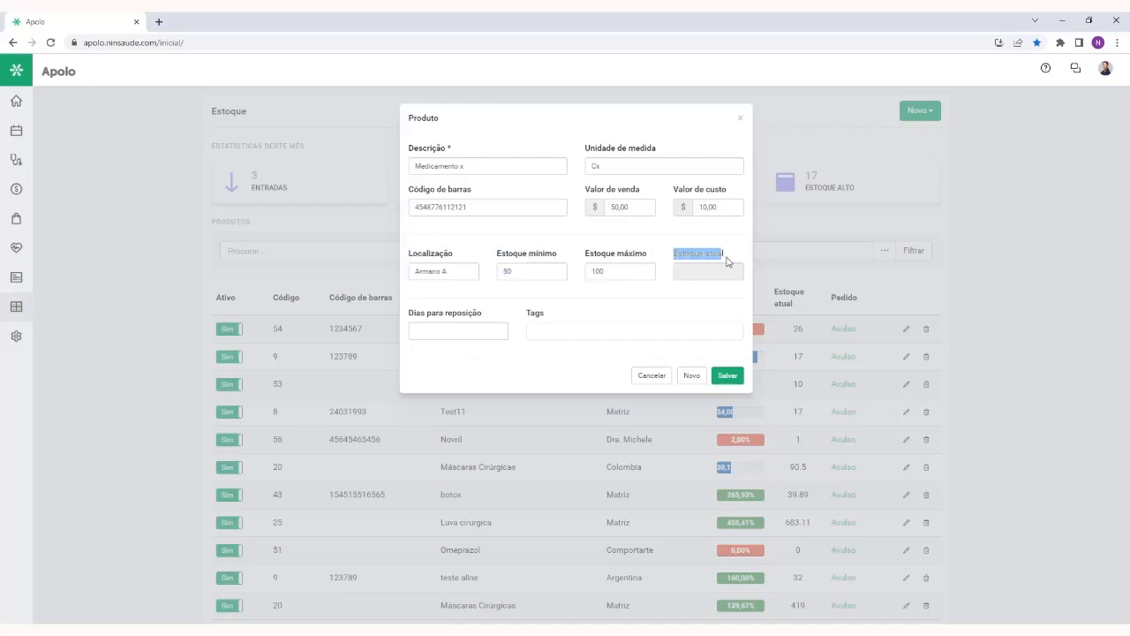
left_click(717, 271)
left_click(625, 306)
triple_click(502, 165)
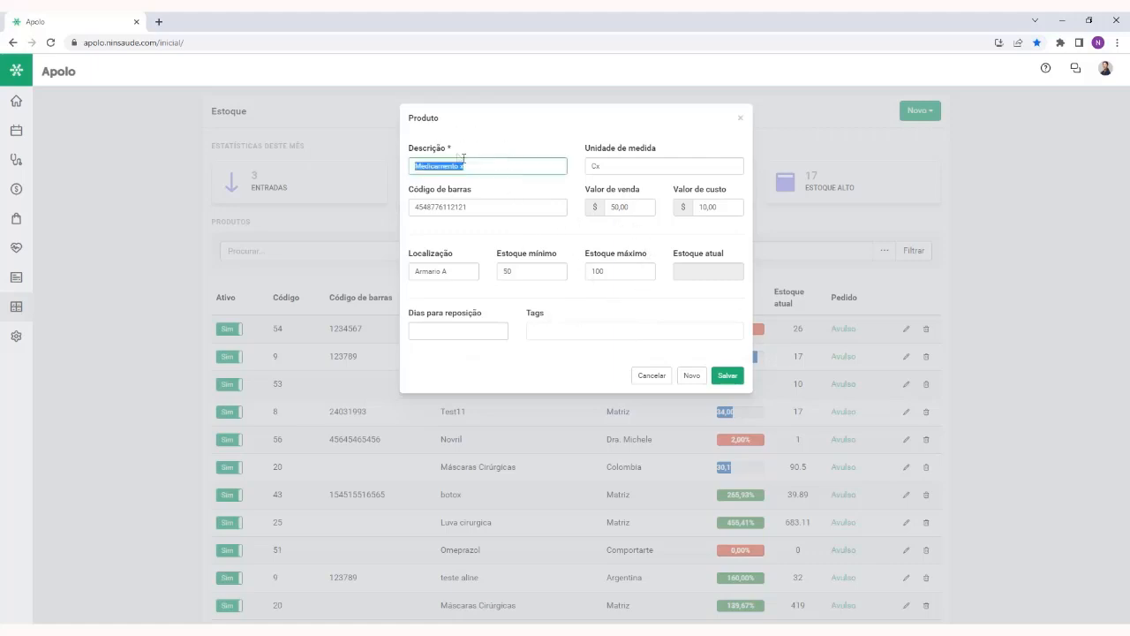
left_click(453, 189)
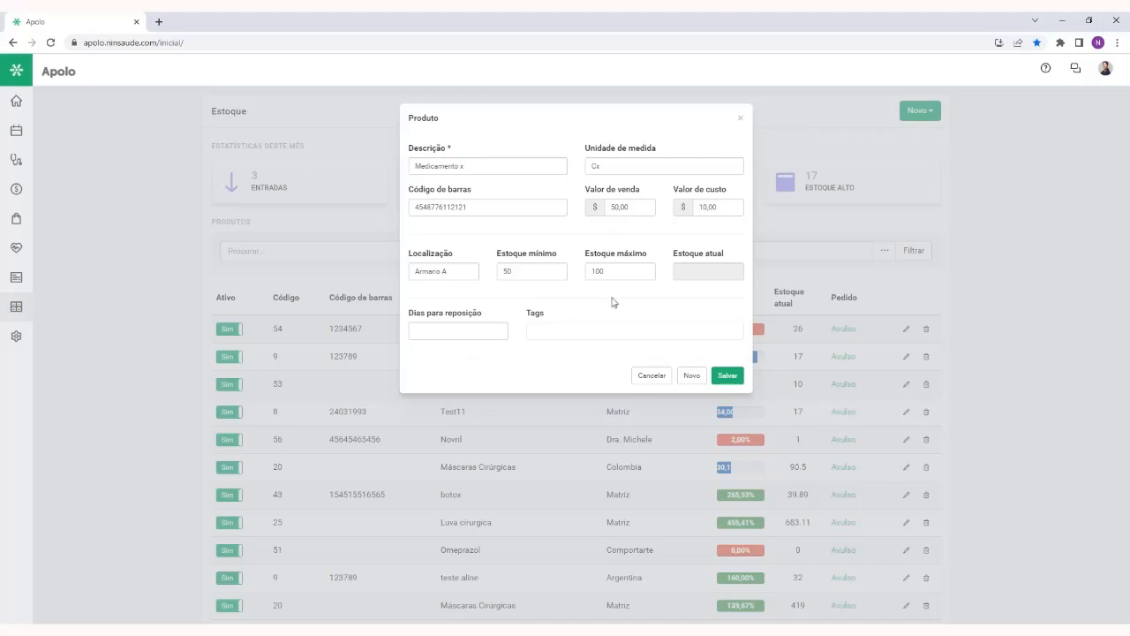
Set Dias para reposição to 5 and save the product
left_click(481, 328)
left_click_drag(484, 314, 408, 314)
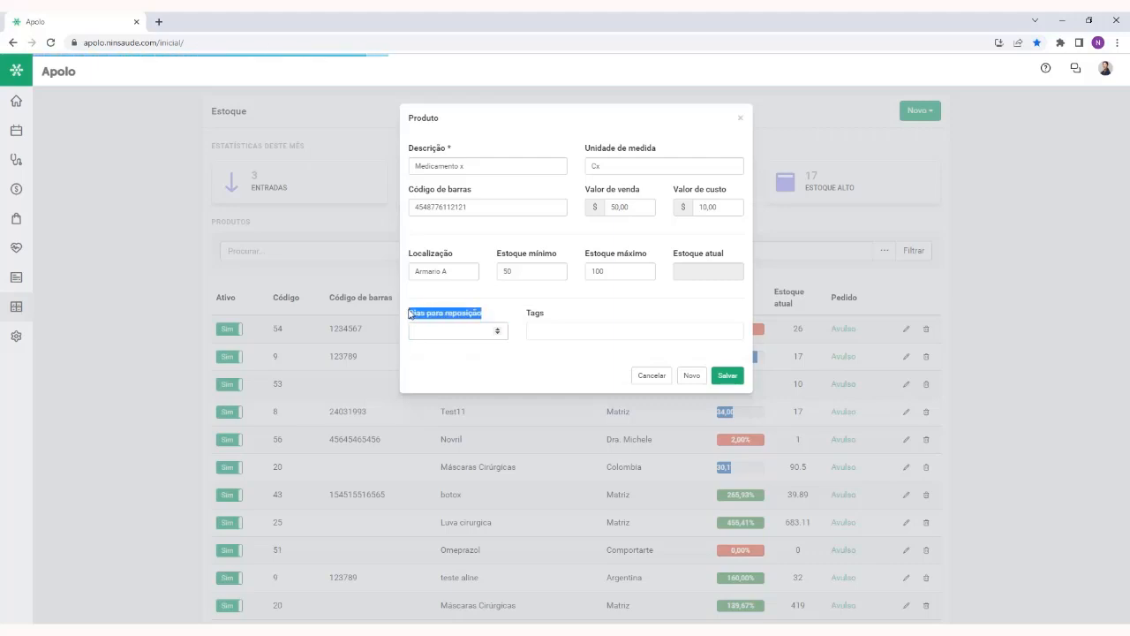
left_click(429, 364)
left_click(439, 332)
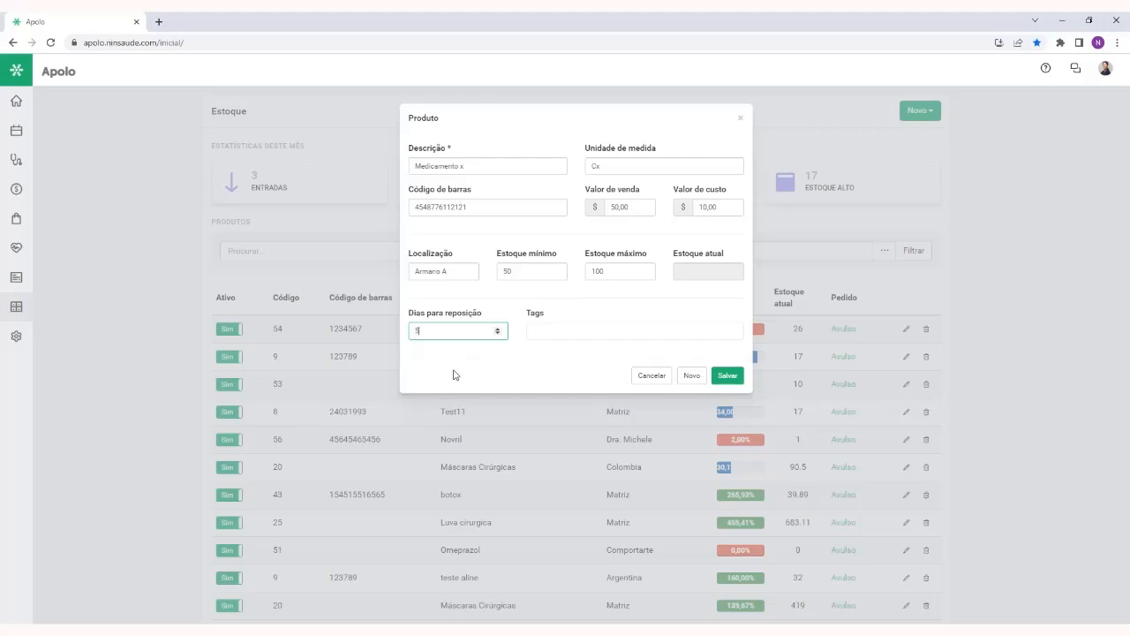
left_click(452, 372)
double_click(537, 315)
left_click(554, 352)
left_click(725, 379)
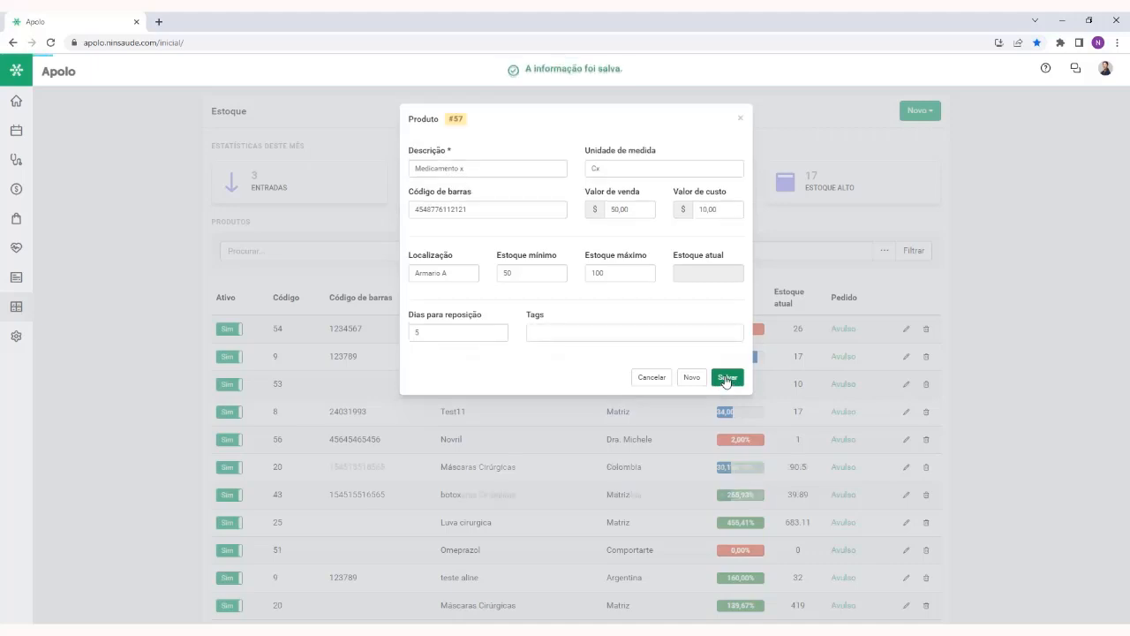
Register medicamento as a new tag on the product and add the existing Enfermaria tag
left_click(611, 334)
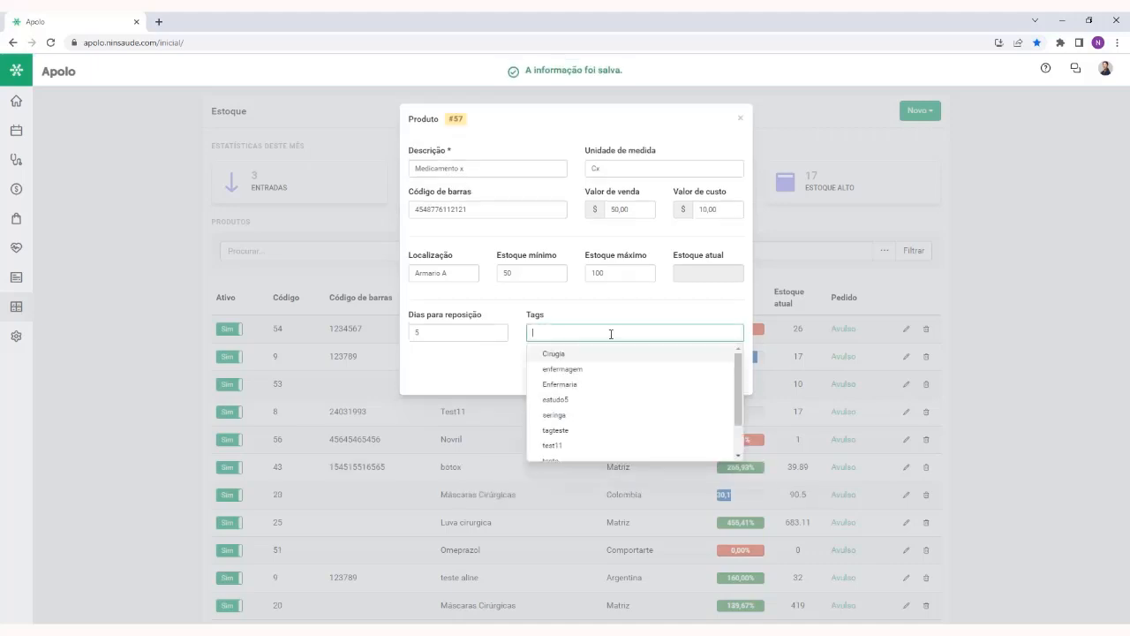
type("medicamento")
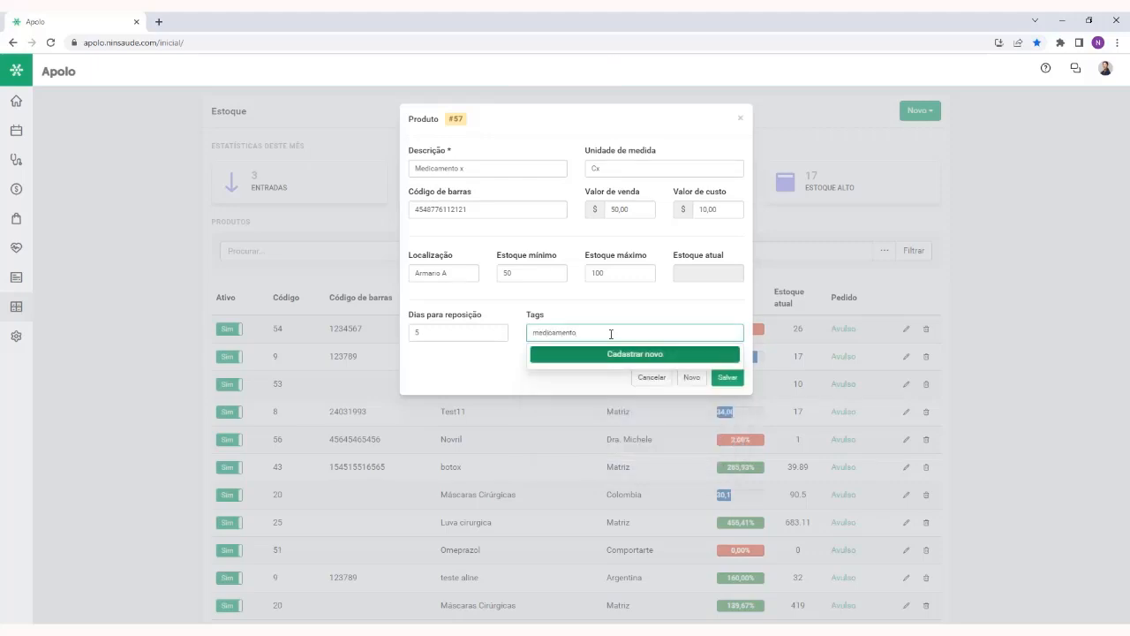
left_click(593, 355)
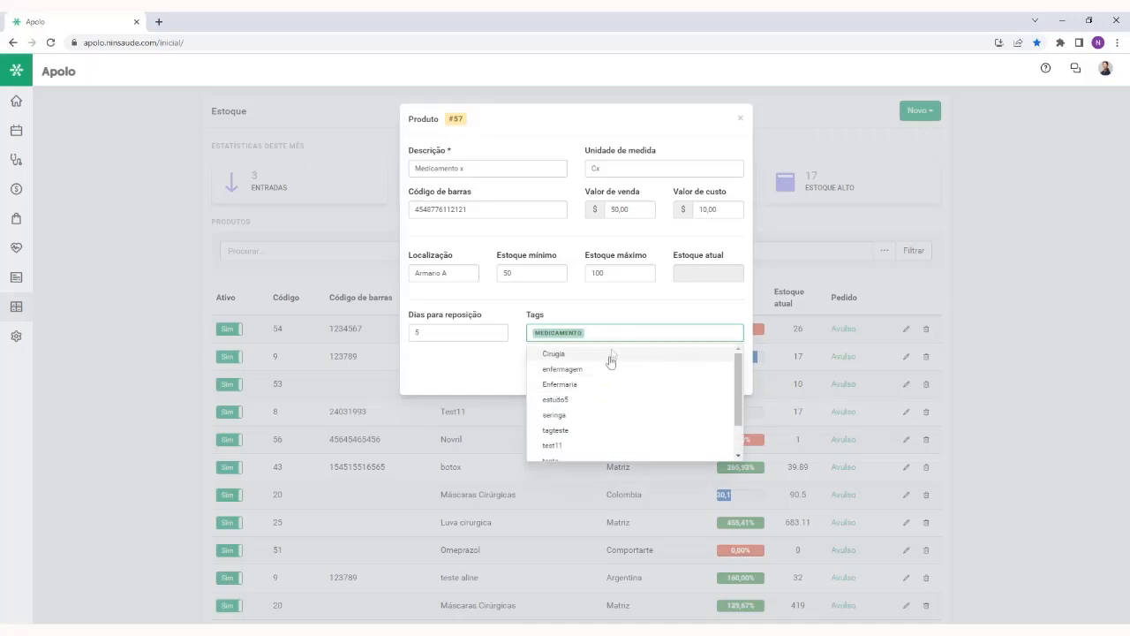
type("enfe")
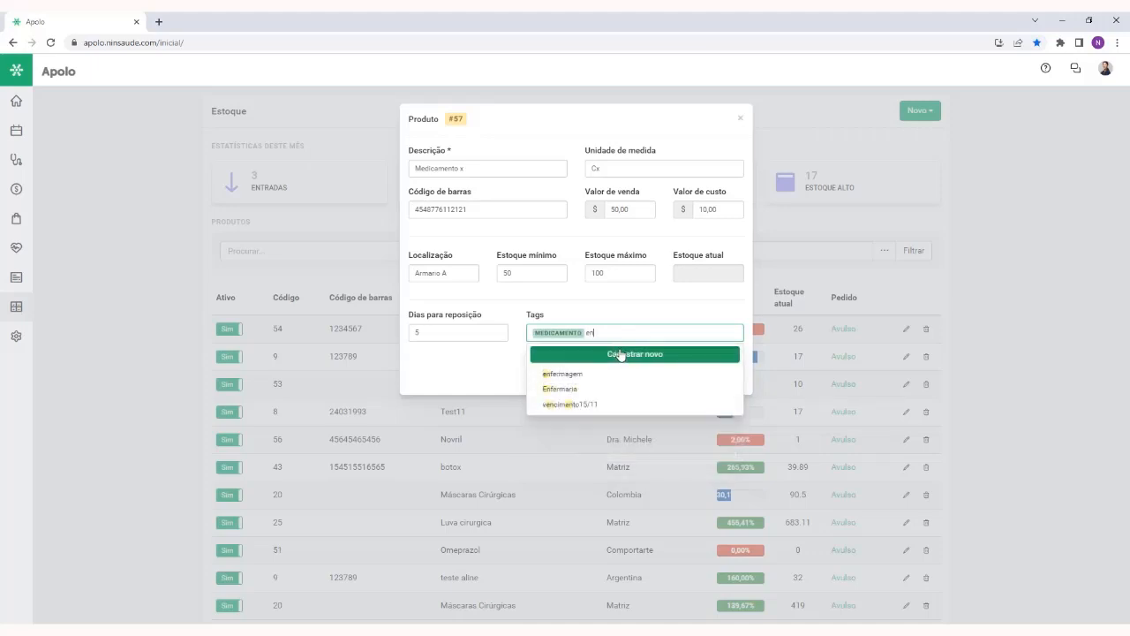
left_click(574, 389)
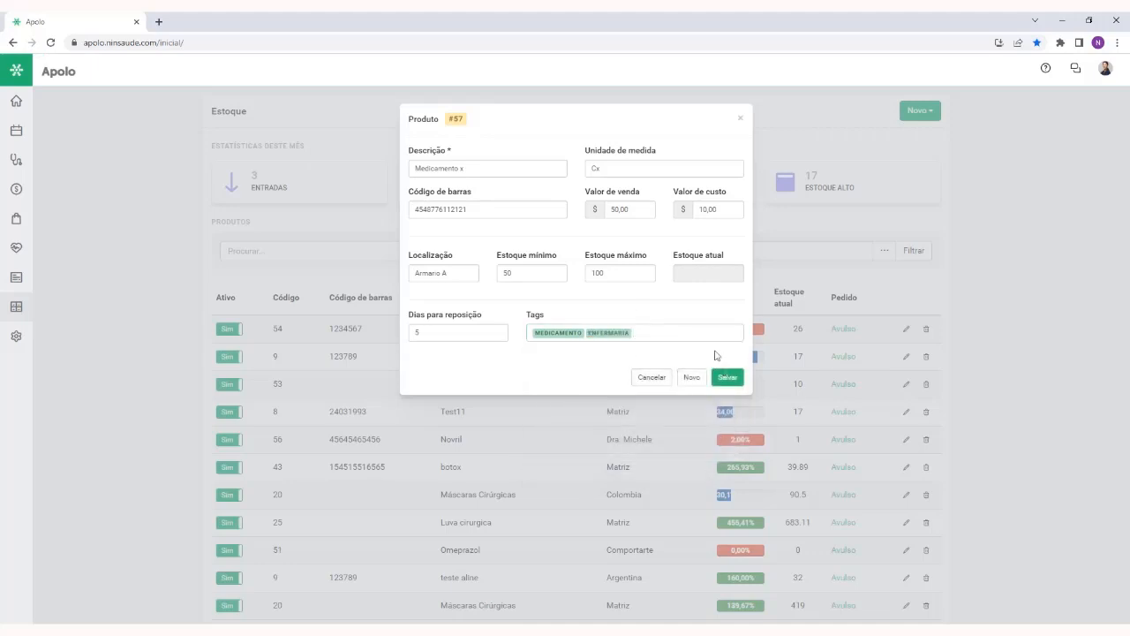
Save the product with its tags, close its form and refresh the Estoque product list
left_click(726, 377)
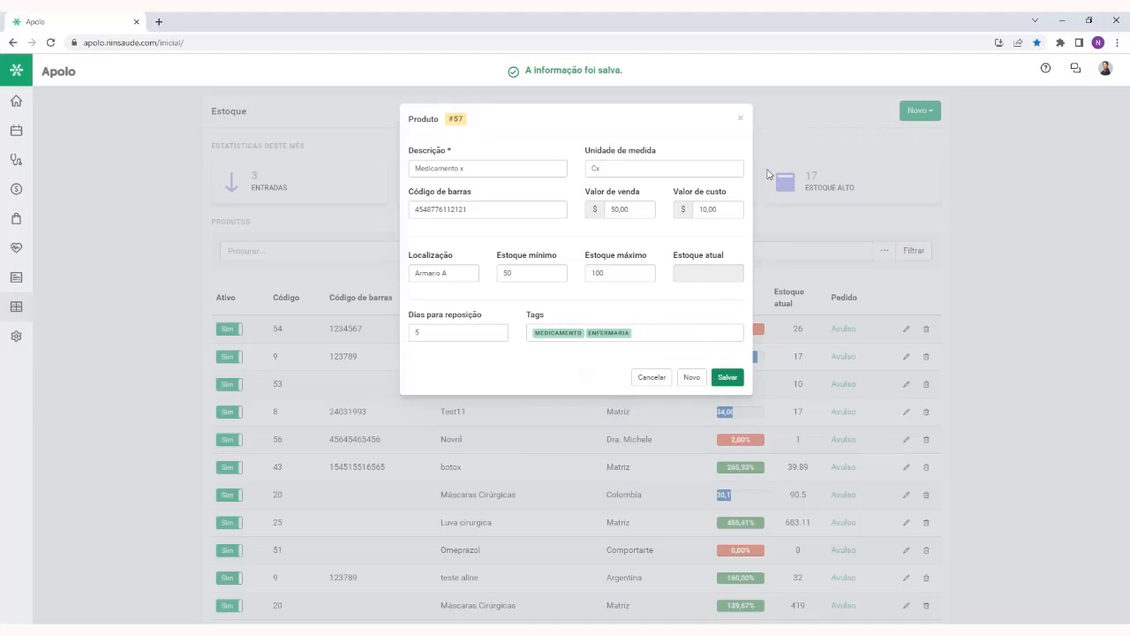
left_click(740, 118)
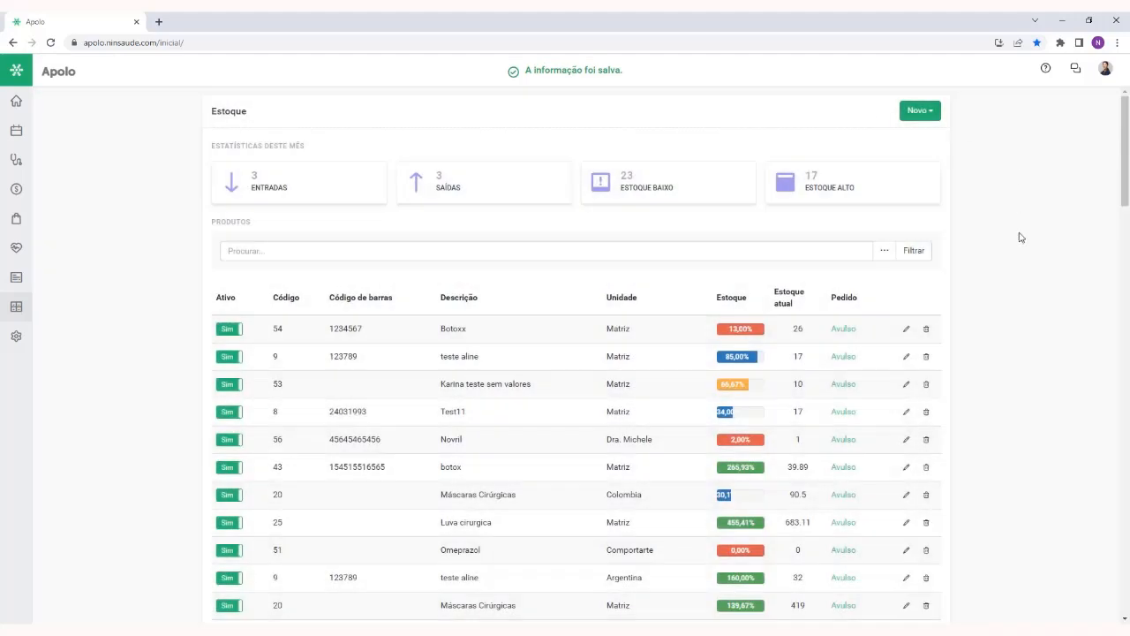
left_click(922, 257)
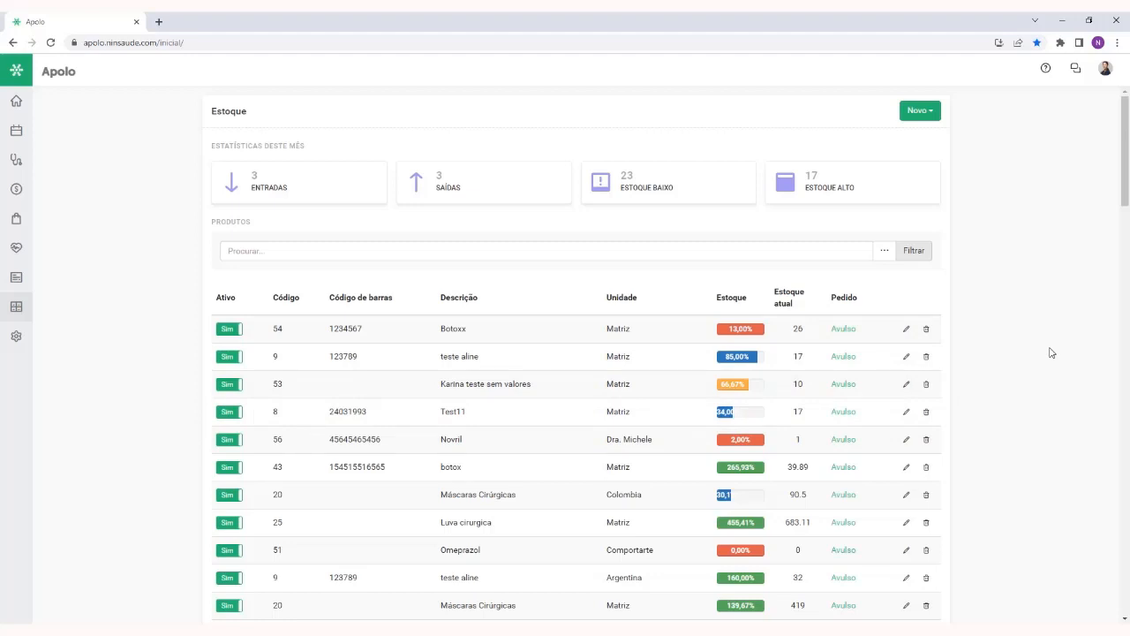
Start a new stock entry (Entrada) and choose Medicamento x as its product
left_click(920, 110)
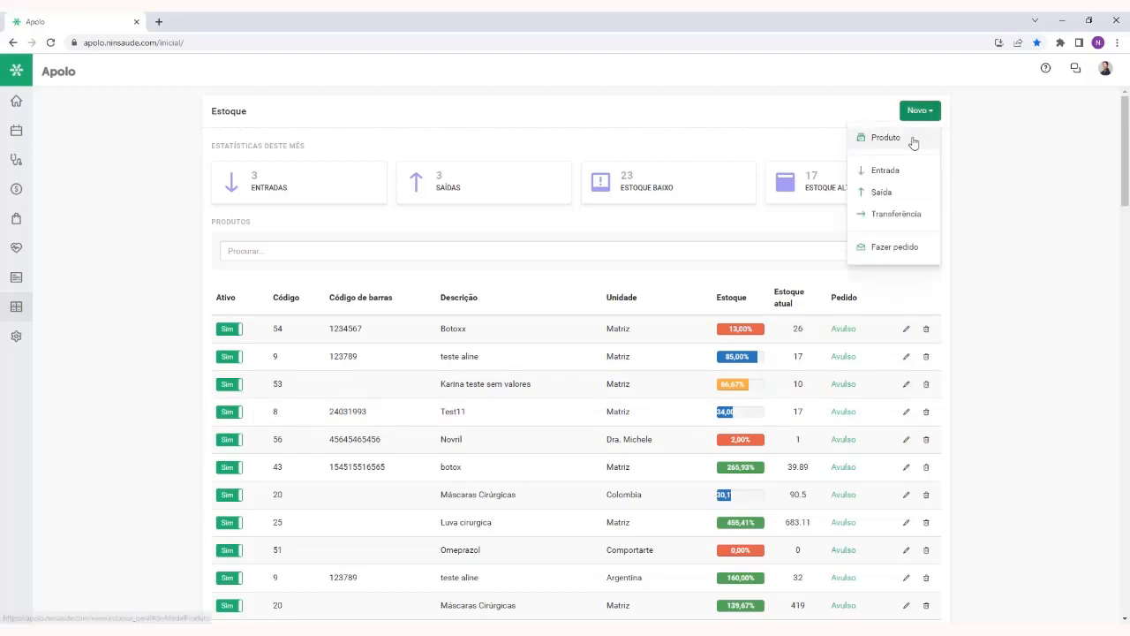
left_click(1042, 173)
left_click(936, 118)
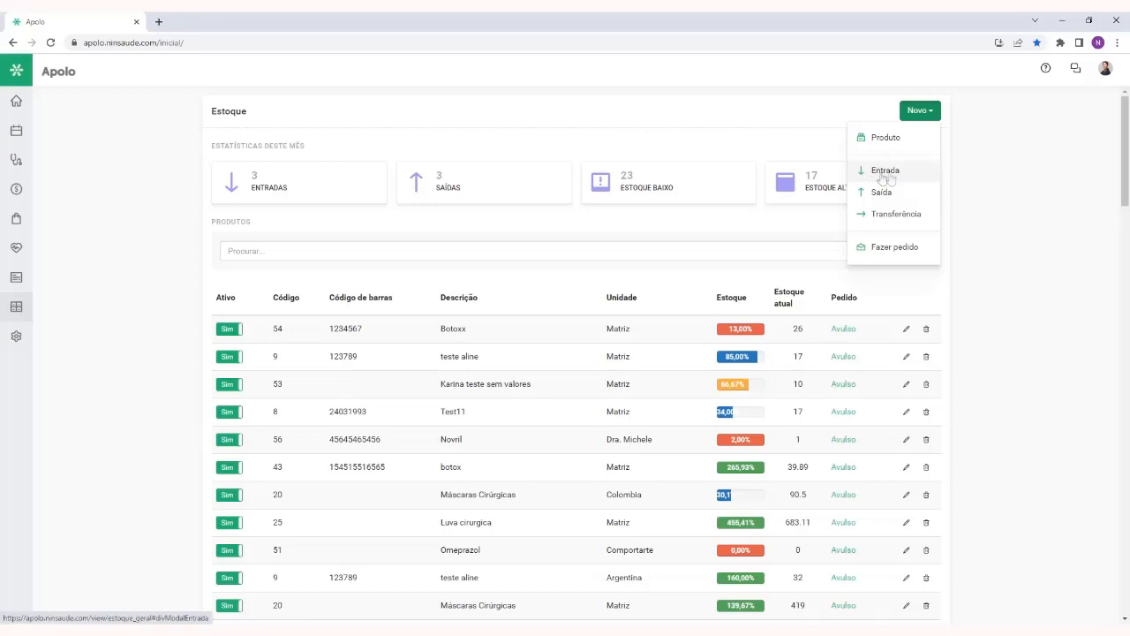
left_click(918, 171)
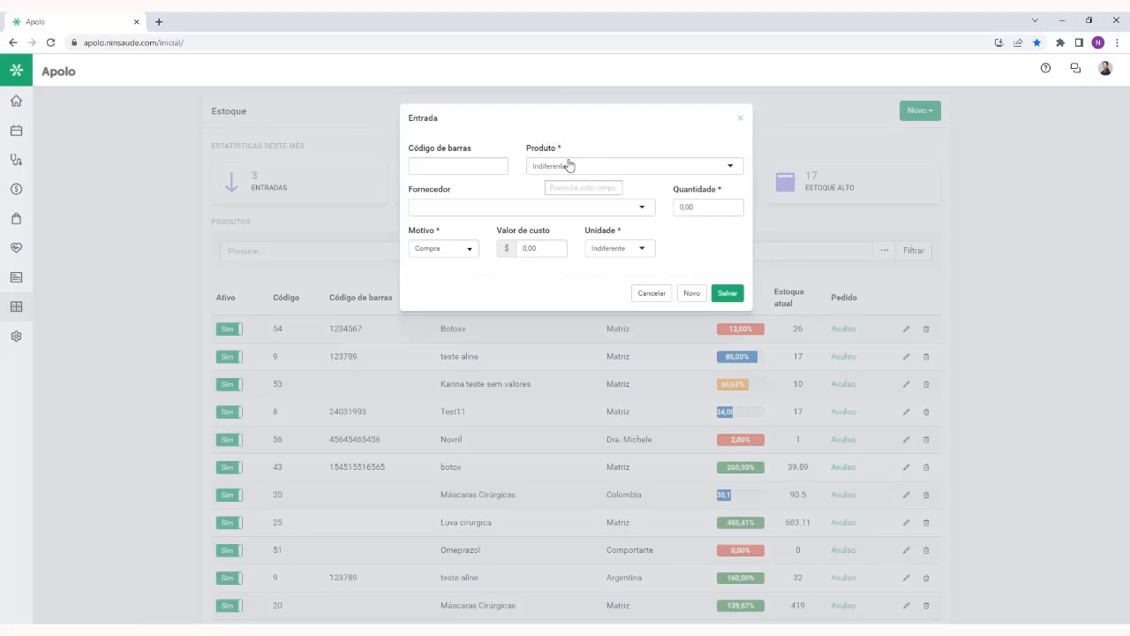
left_click(568, 165)
type("medica")
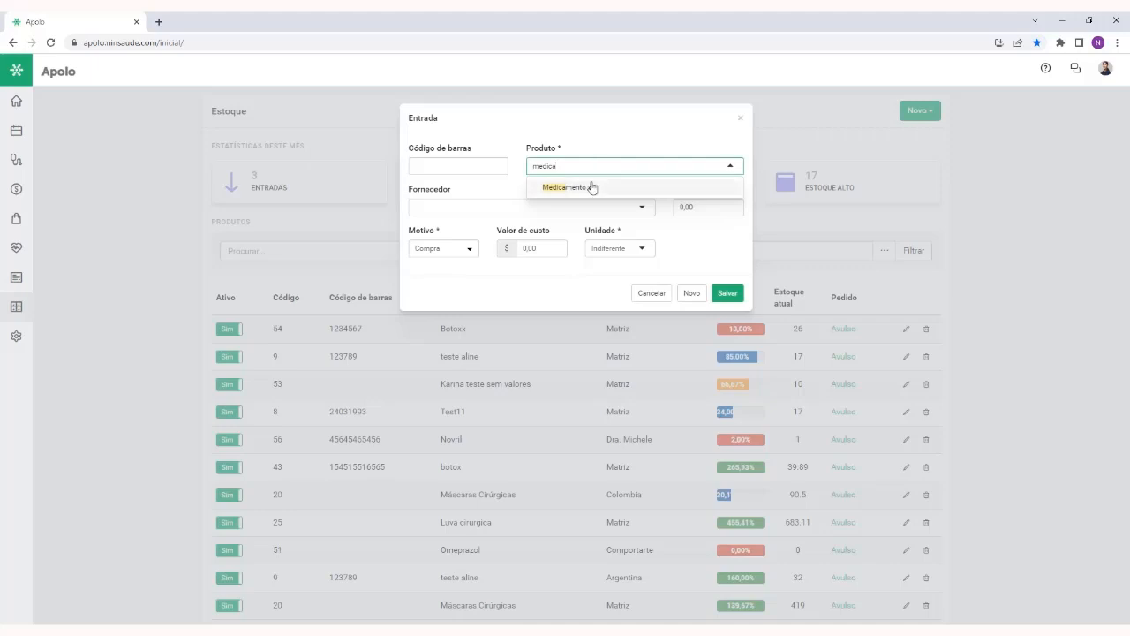
left_click(590, 187)
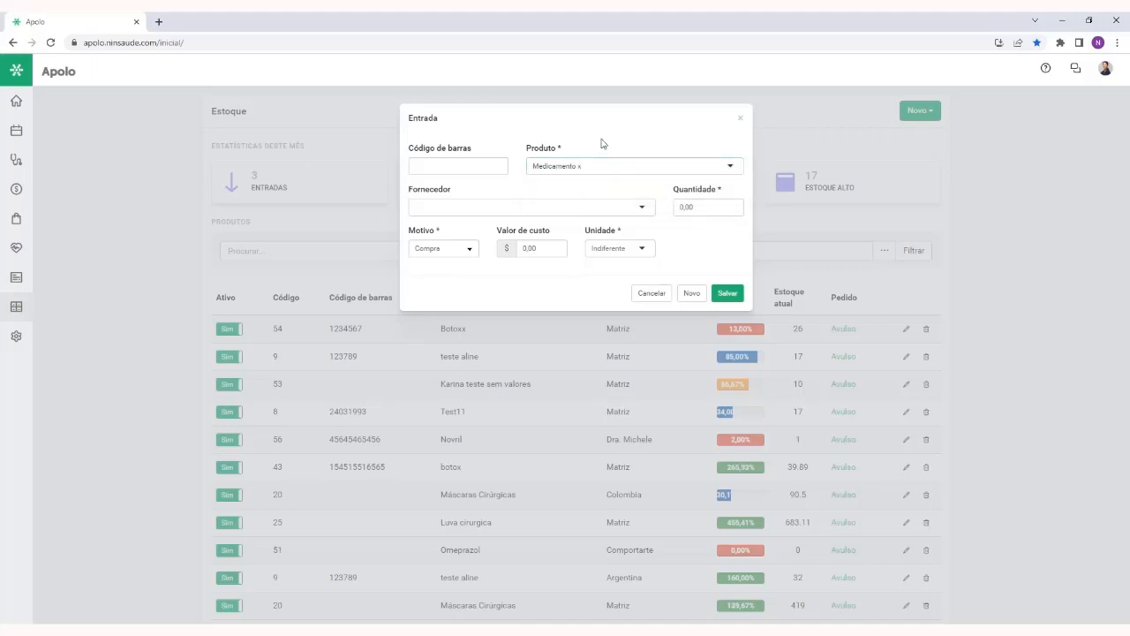
Register Bayer as a new supplier (Fornecedor) on the stock entry
left_click(488, 212)
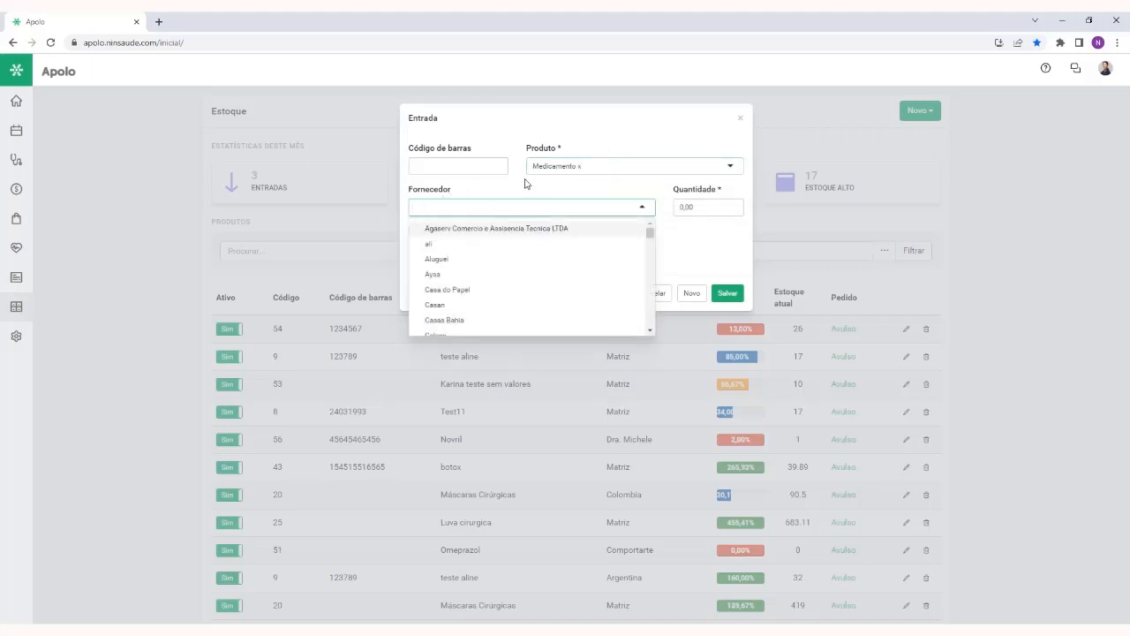
type("bayer")
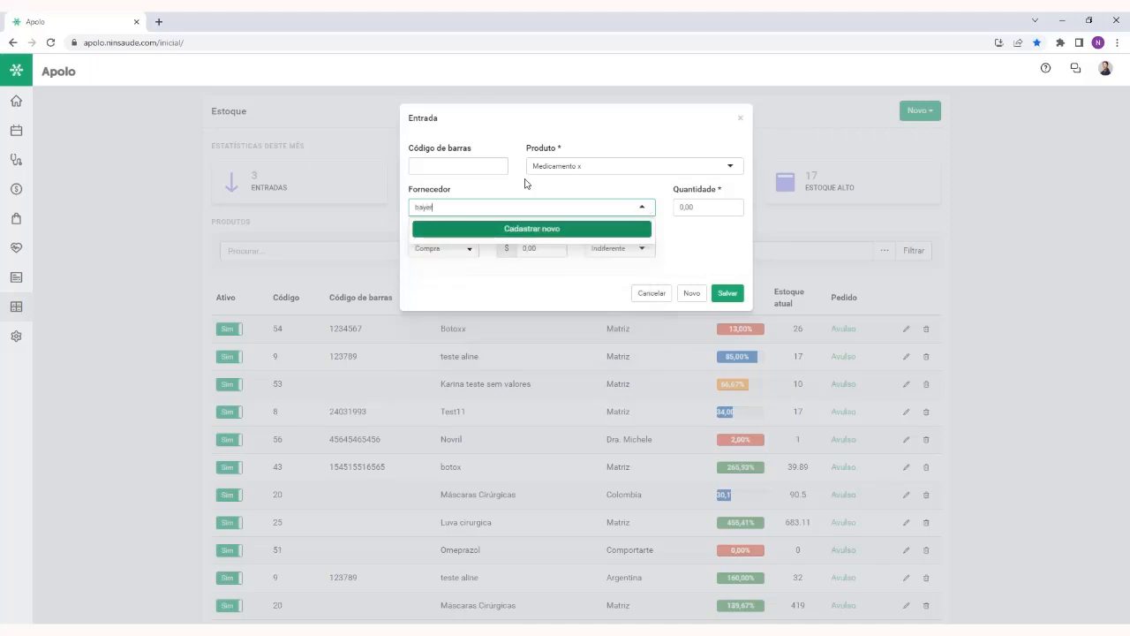
left_click(16, 337)
key("Delete")
type("B")
left_click(555, 232)
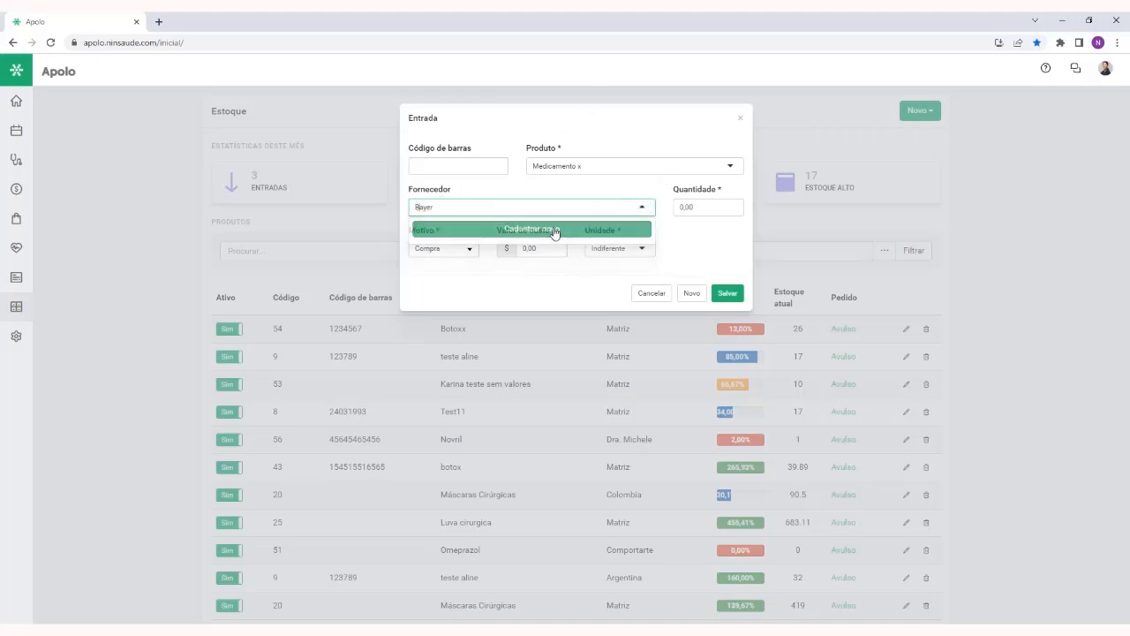
Set the stock entry's Quantidade to 50,00
left_click(731, 238)
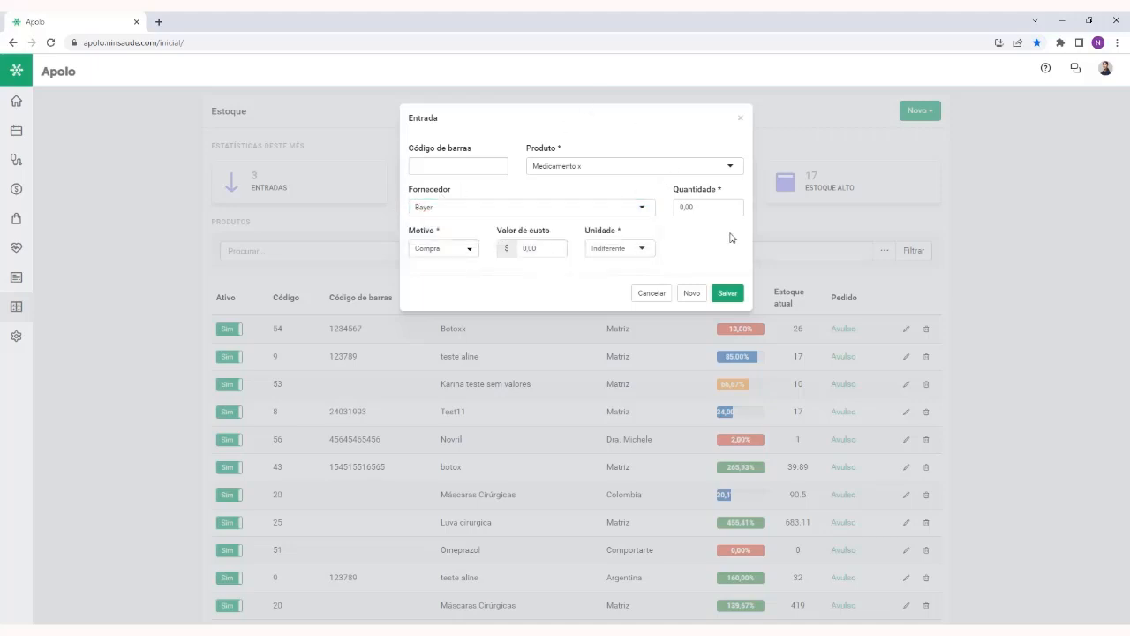
left_click(681, 206)
left_click(729, 254)
double_click(709, 214)
left_click(705, 245)
Review the available Motivo options and use Compra as the stock entry's reason
double_click(422, 231)
left_click(458, 235)
left_click(463, 249)
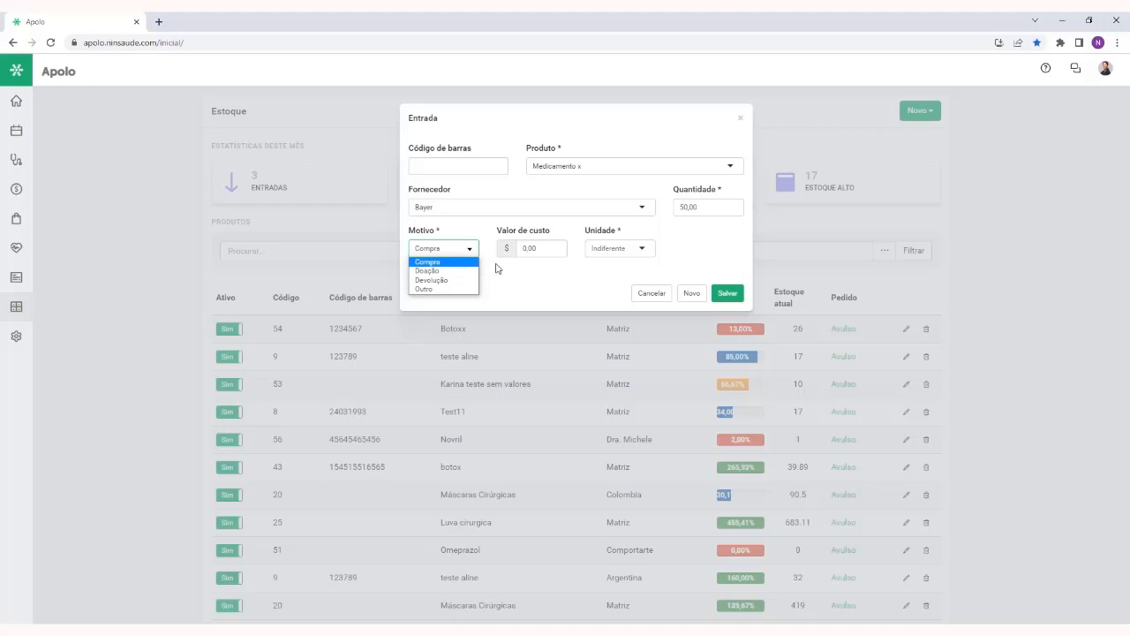
left_click(452, 262)
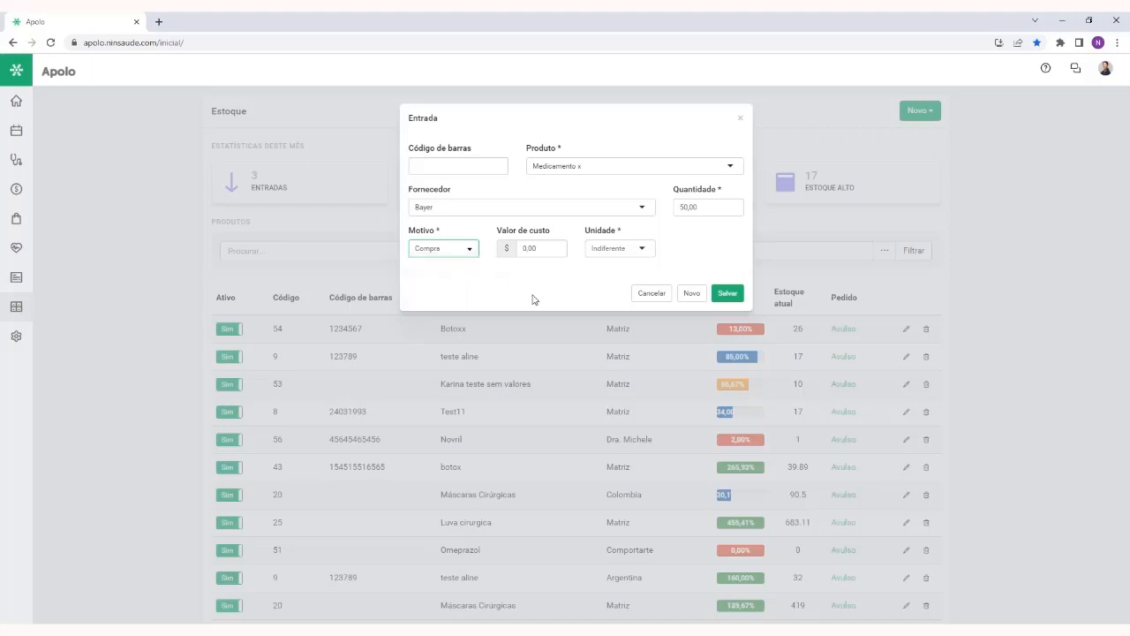
left_click(469, 252)
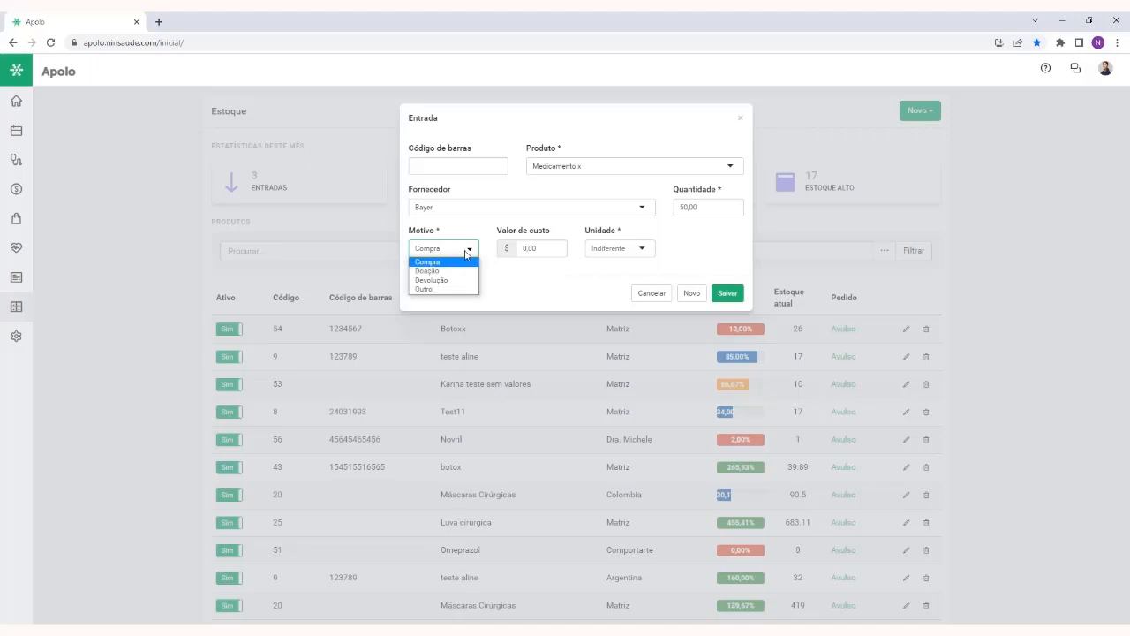
left_click(468, 238)
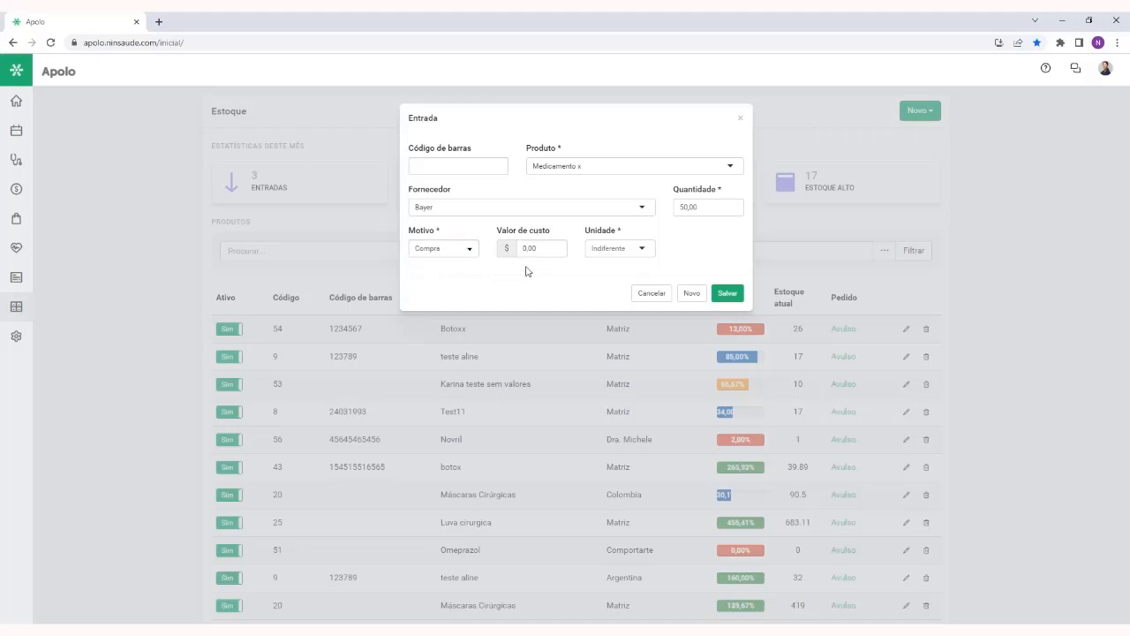
Set the entry's cost value to 10,00 and its unit to Matriz, and save the entry
left_click(530, 249)
type("0,100")
left_click(628, 251)
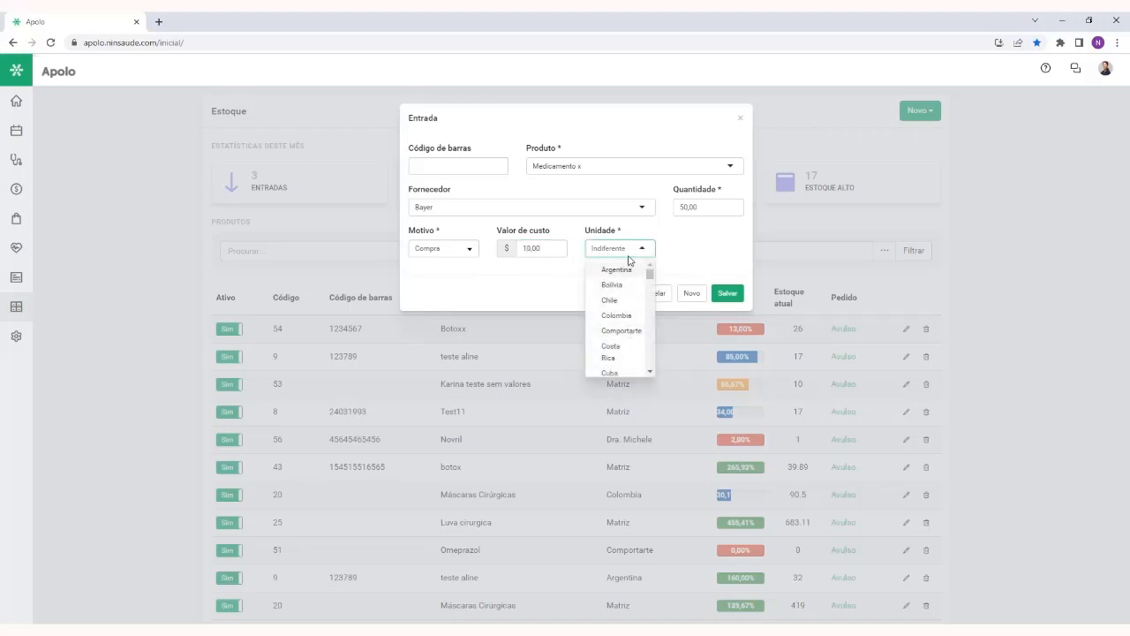
type("matr")
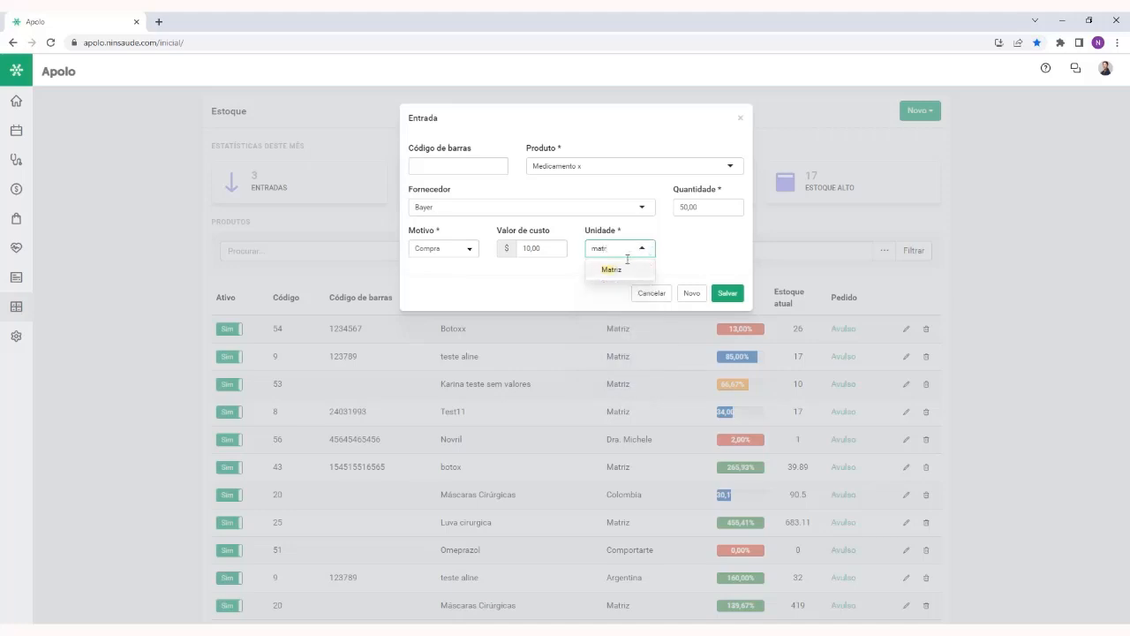
left_click(628, 269)
left_click(729, 294)
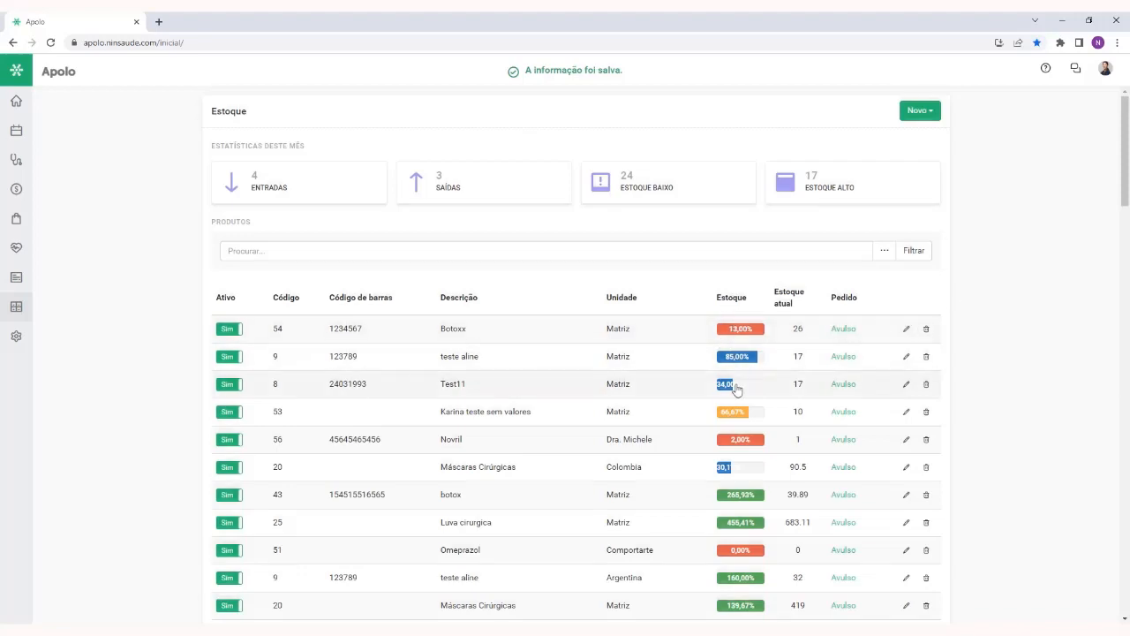
Look through the product list for the Medicamento x row and its stock level
scroll(736, 389, "down", 6)
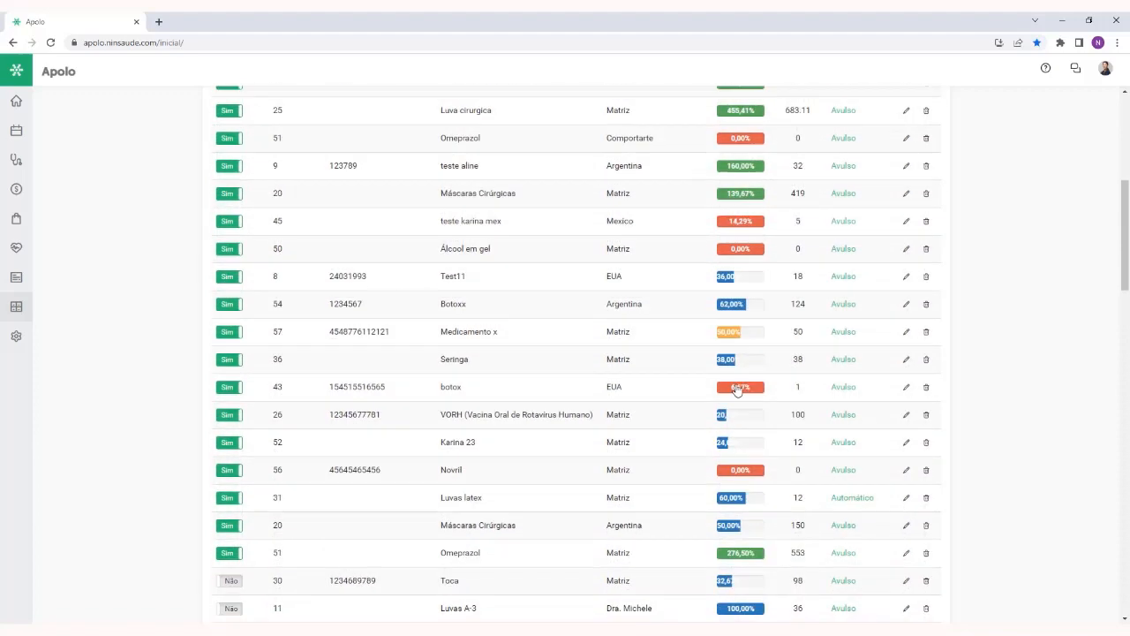
scroll(738, 390, "down", 2)
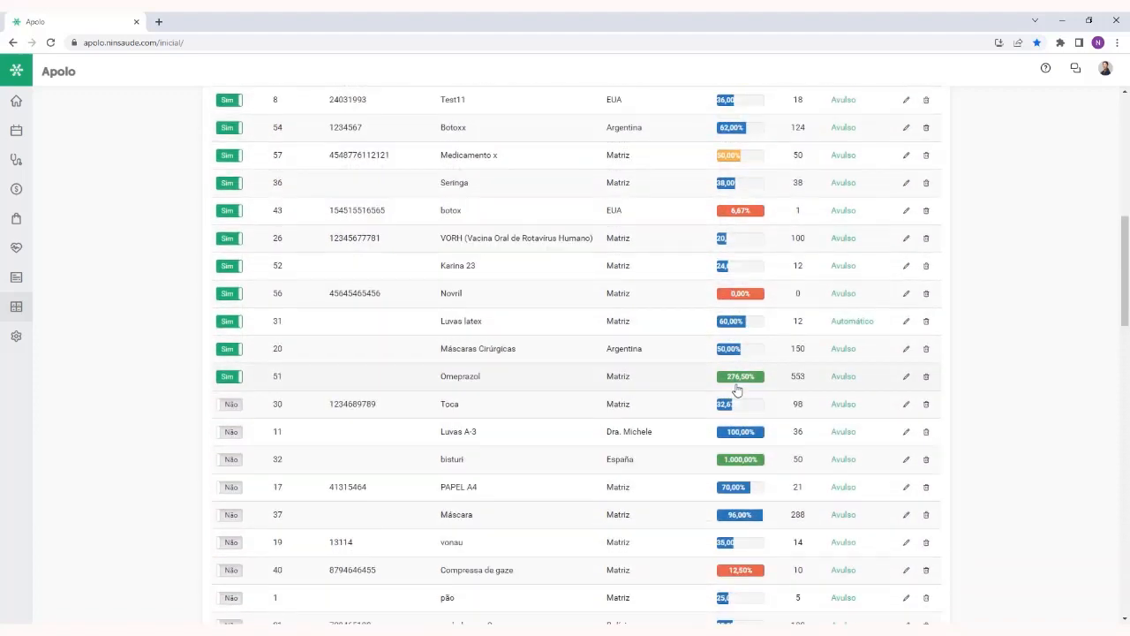
scroll(738, 390, "up", 8)
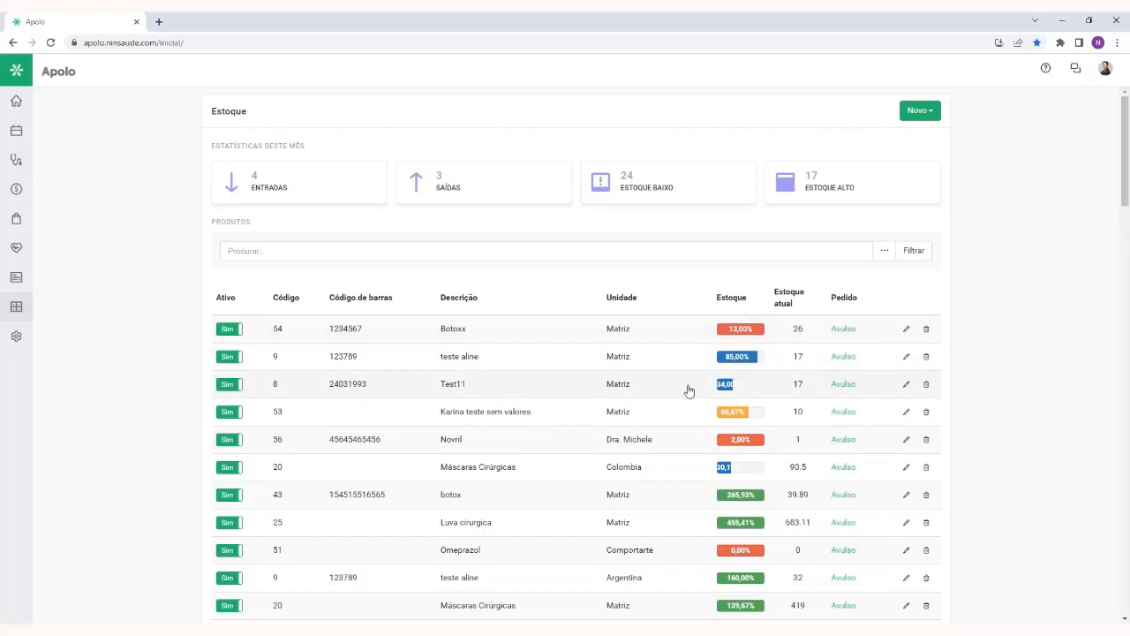
Open a blank product form to review the Estoque mínimo and Estoque máximo fields, and close it without saving
left_click(931, 113)
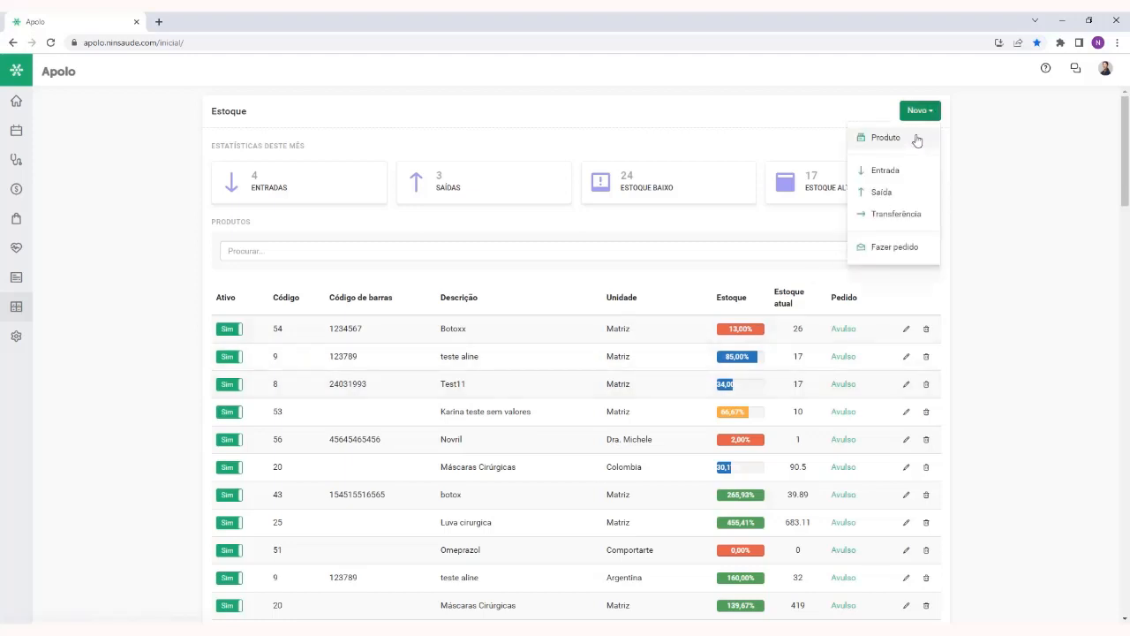
left_click(917, 141)
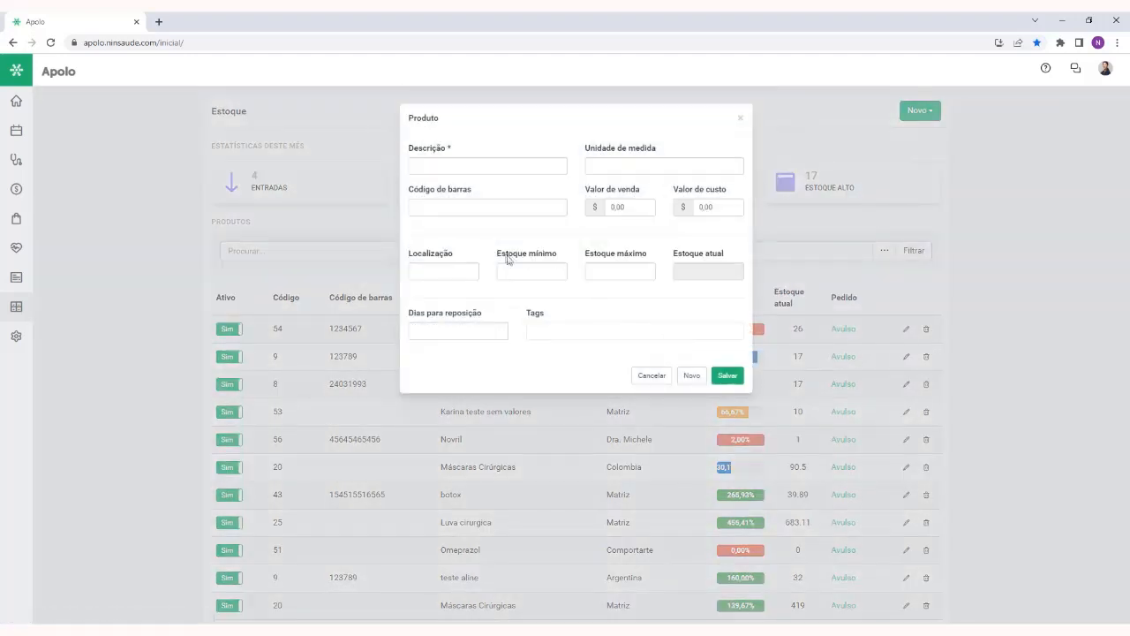
left_click_drag(491, 254, 658, 259)
left_click(692, 230)
left_click(740, 121)
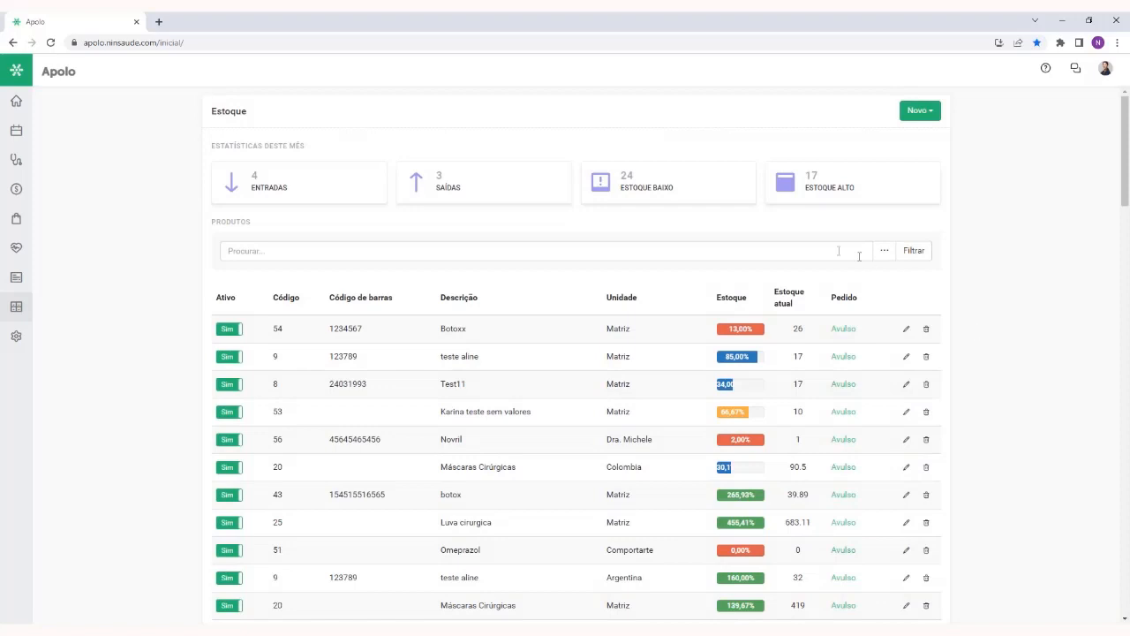
Search the product list for medicamento x
left_click(371, 251)
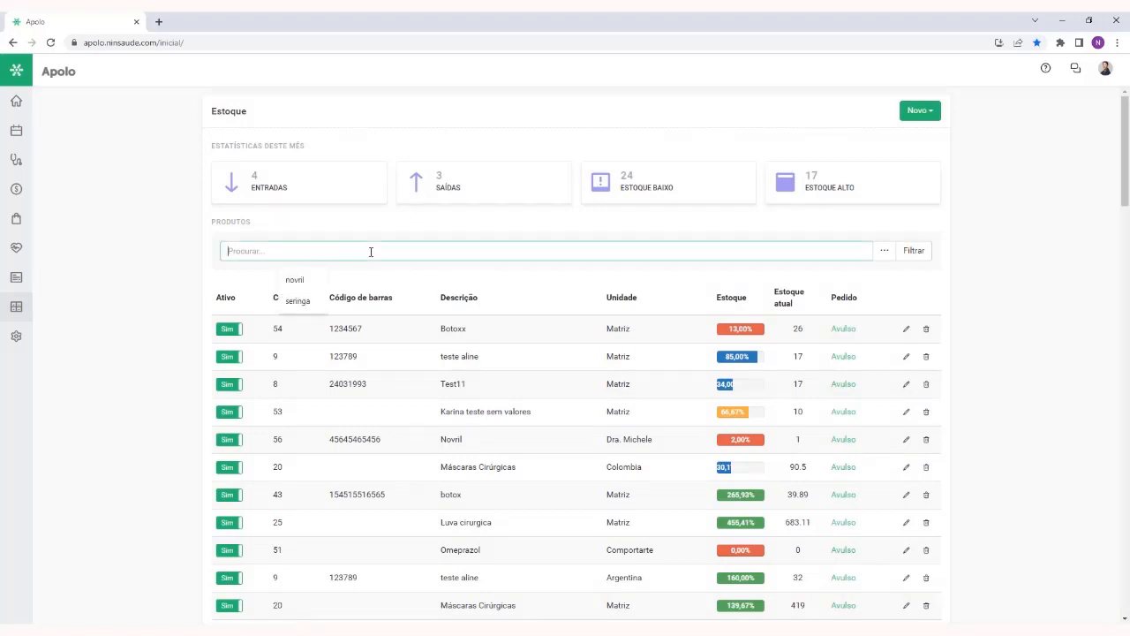
type("medicamento x")
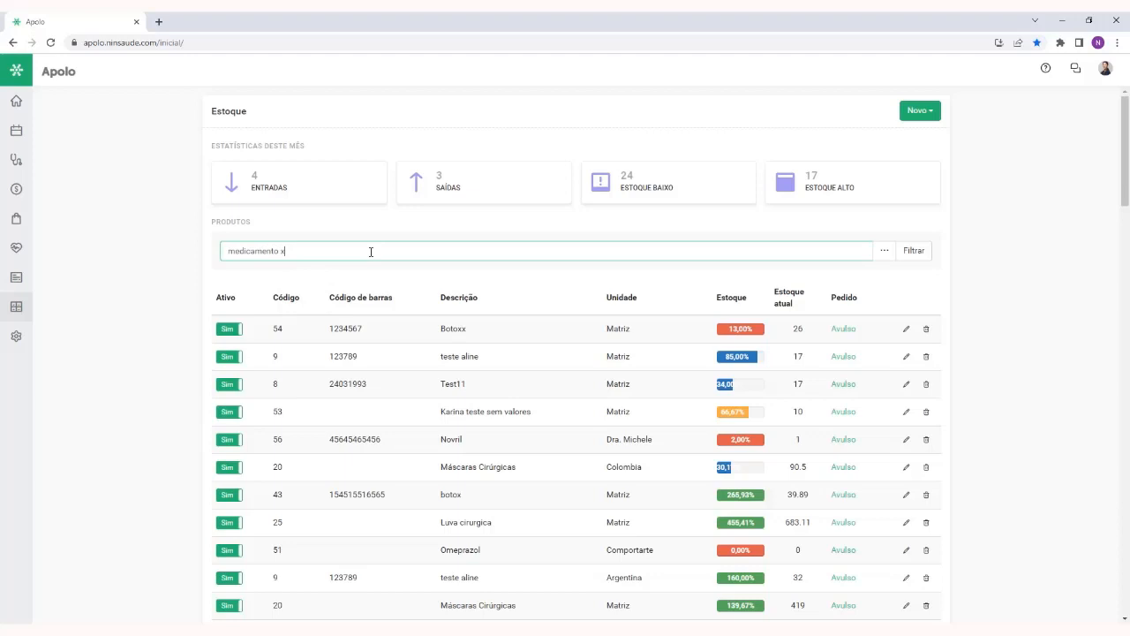
key("Return")
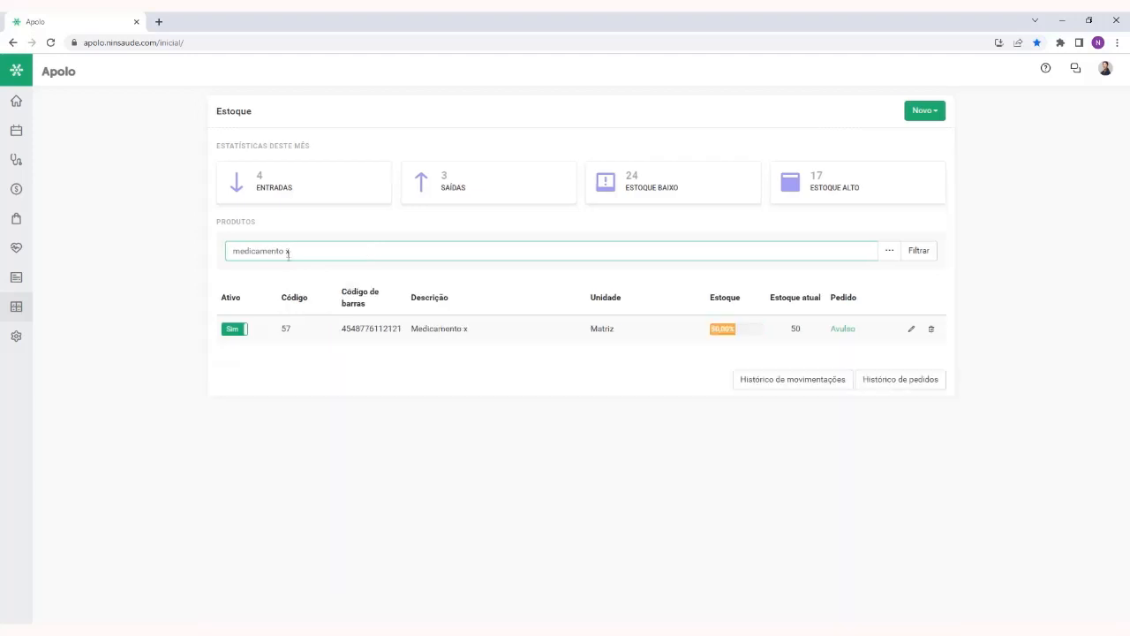
left_click_drag(292, 254, 213, 252)
left_click(364, 252)
Open the additional product filters, view the tags available for filtering, and close them unchanged
left_click(890, 256)
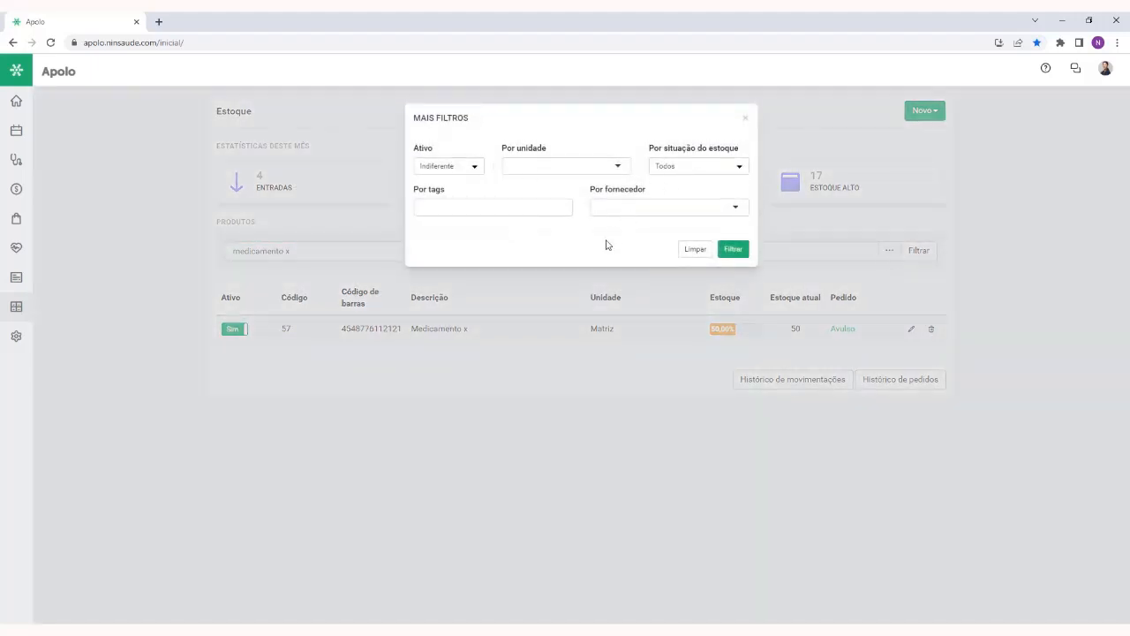
left_click(533, 206)
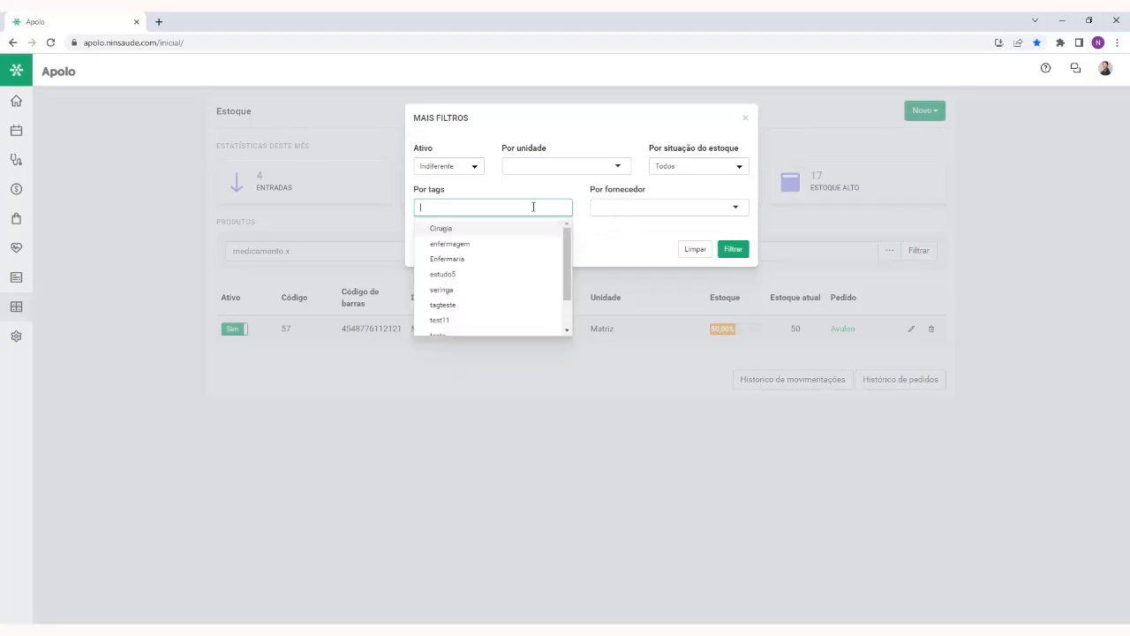
left_click(744, 118)
Clear the product search text and reload the full product list
double_click(699, 251)
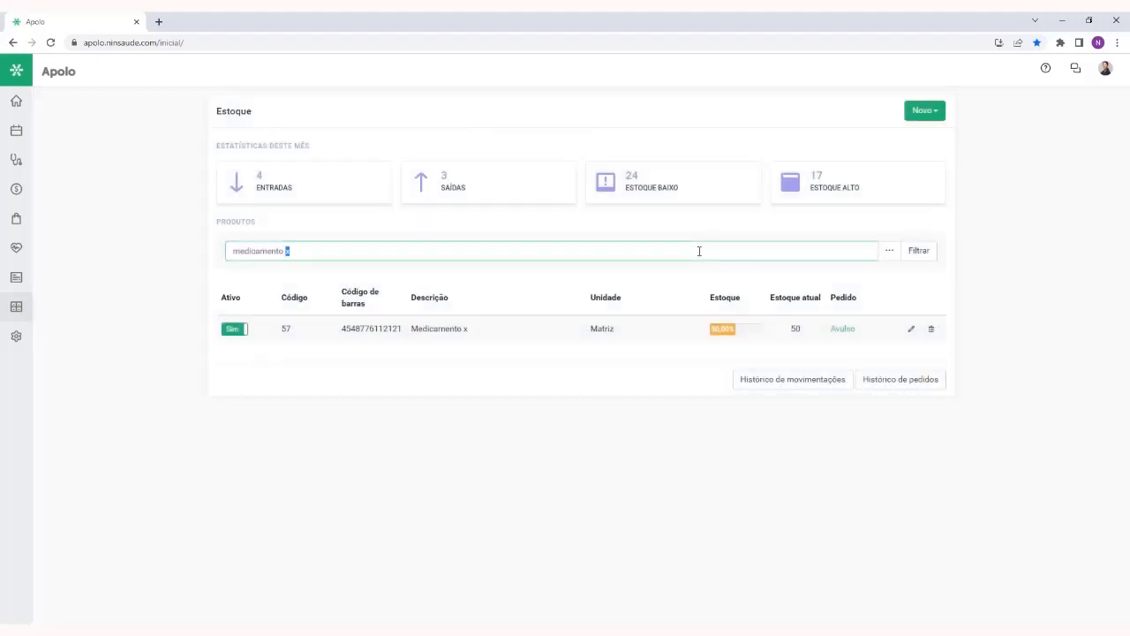
triple_click(698, 251)
key("BackSpace")
left_click(923, 254)
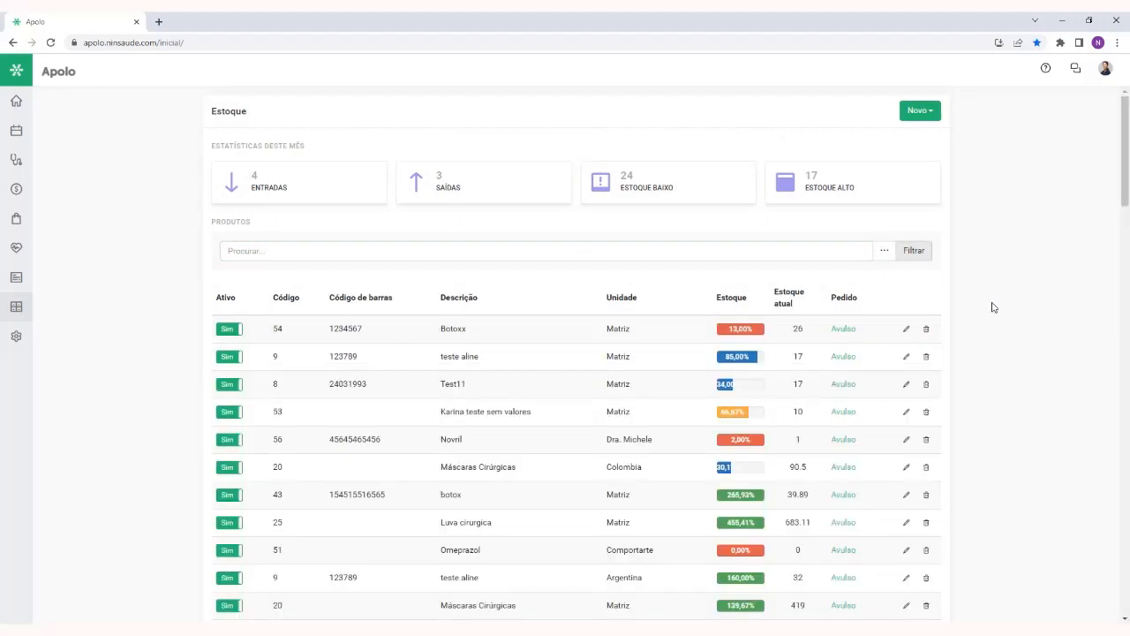
Start a new stock exit for Medicamento x with a quantity of 10,00
left_click(924, 113)
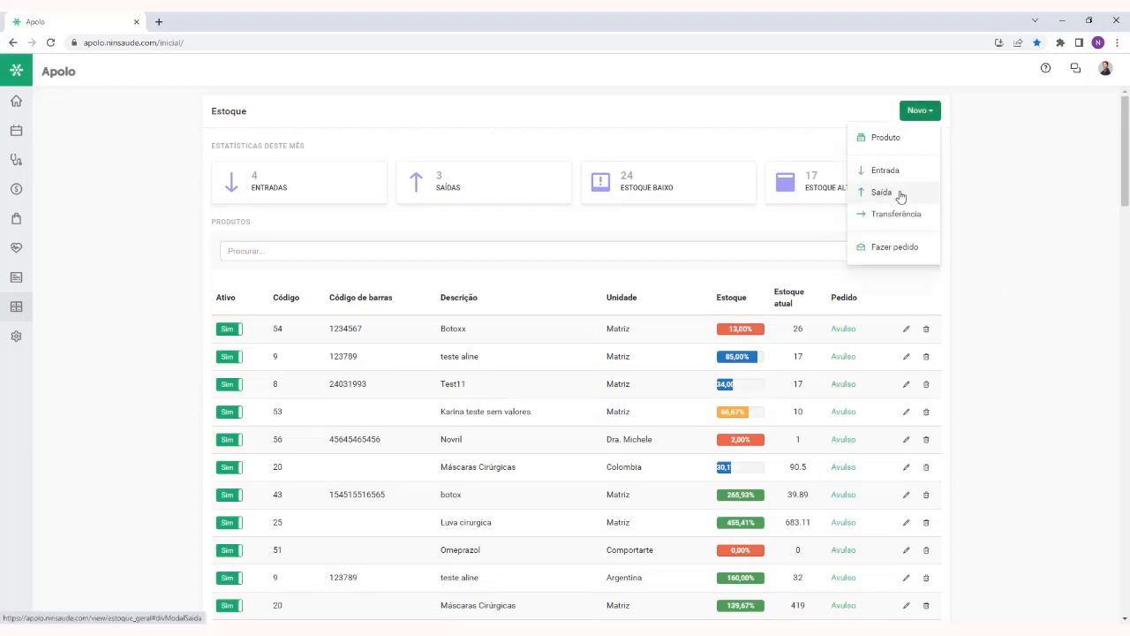
left_click(883, 194)
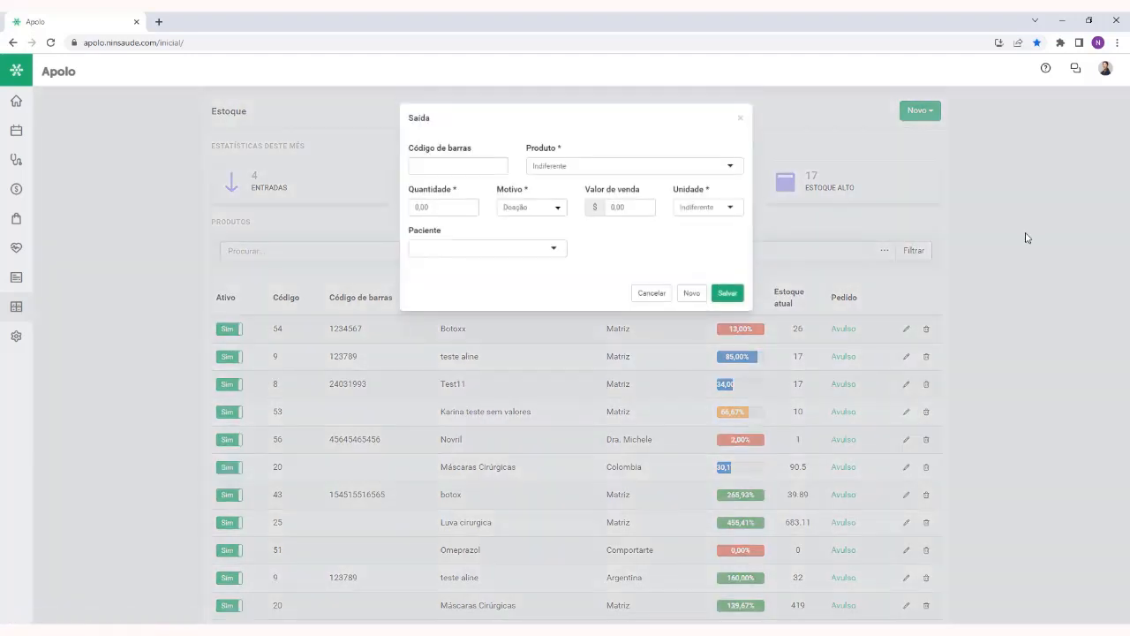
left_click(586, 164)
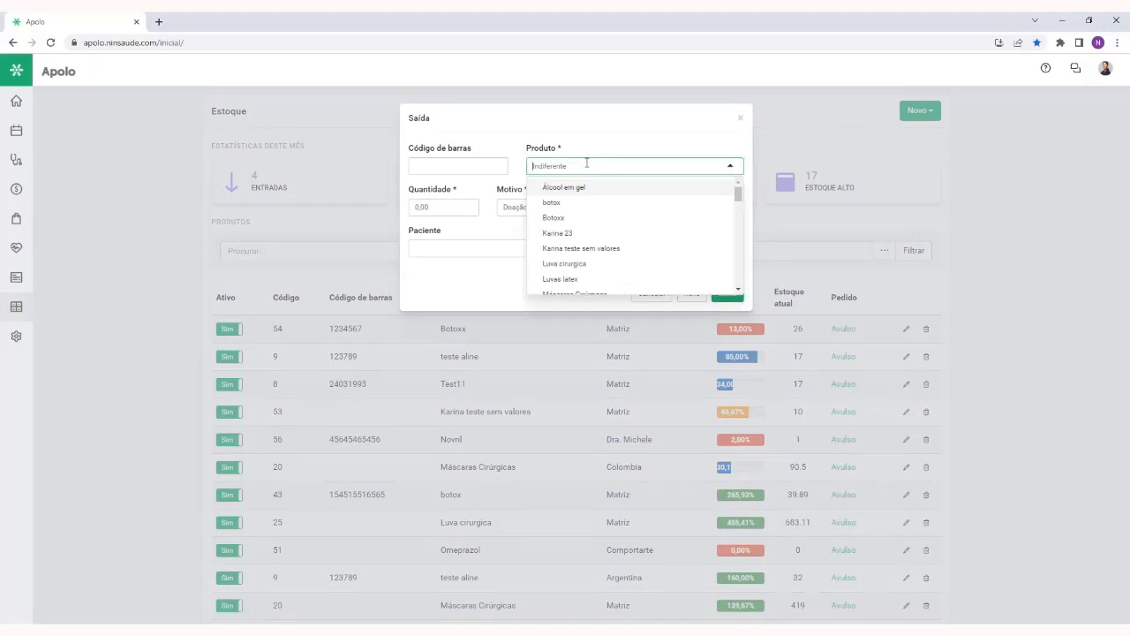
type("medica")
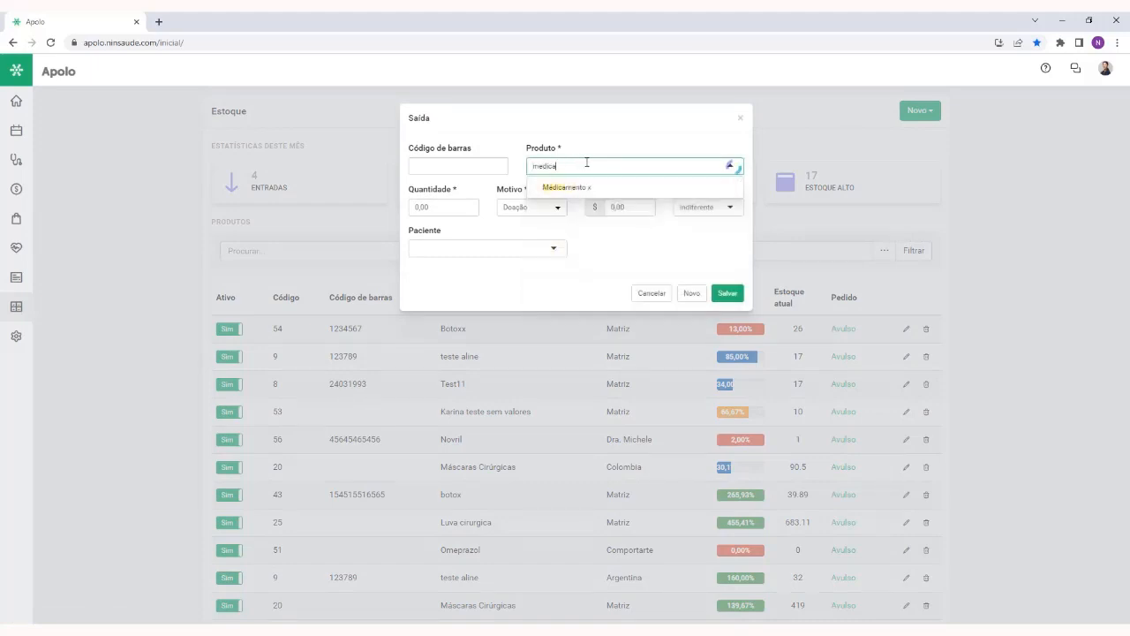
left_click(580, 187)
left_click(427, 205)
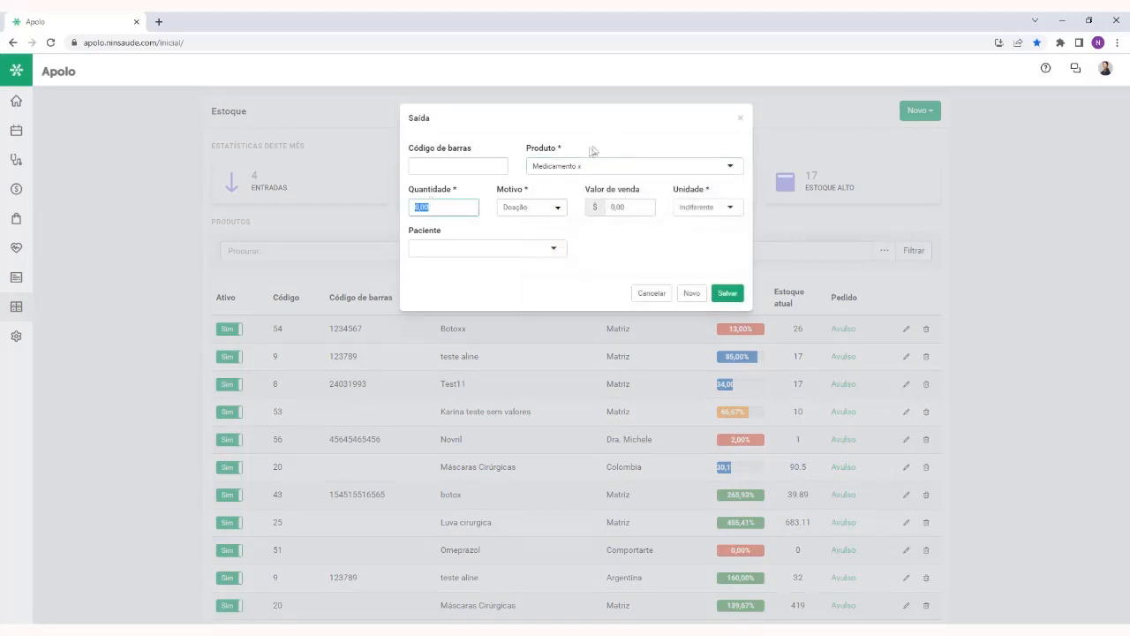
type("10,00")
Review the available Motivo options for the stock exit and keep Doação as the reason
left_click(542, 210)
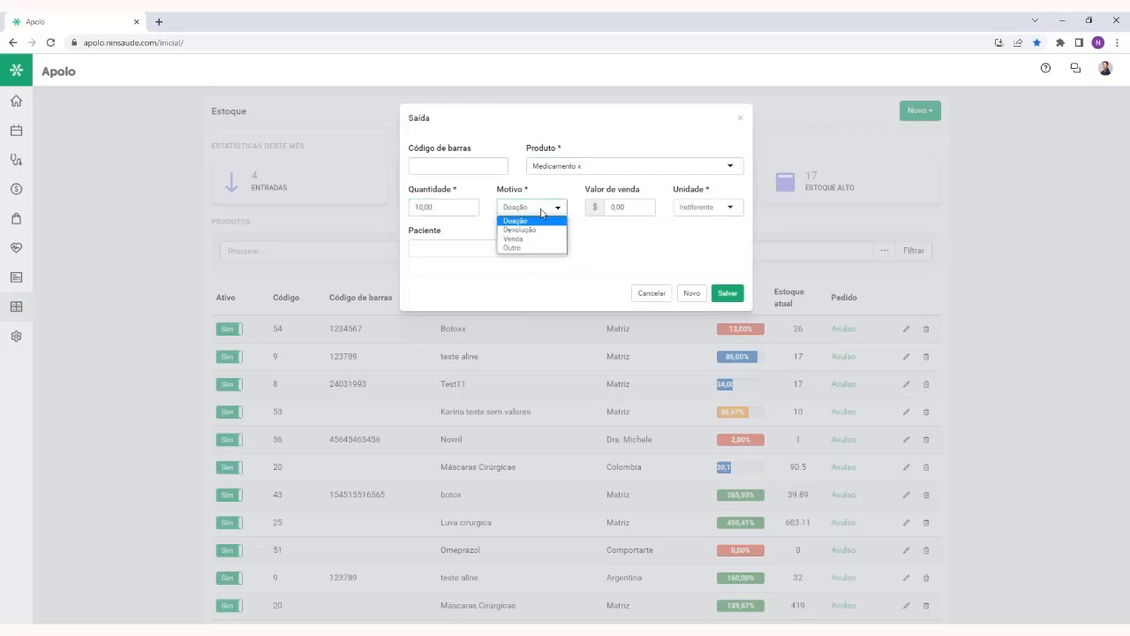
left_click(542, 212)
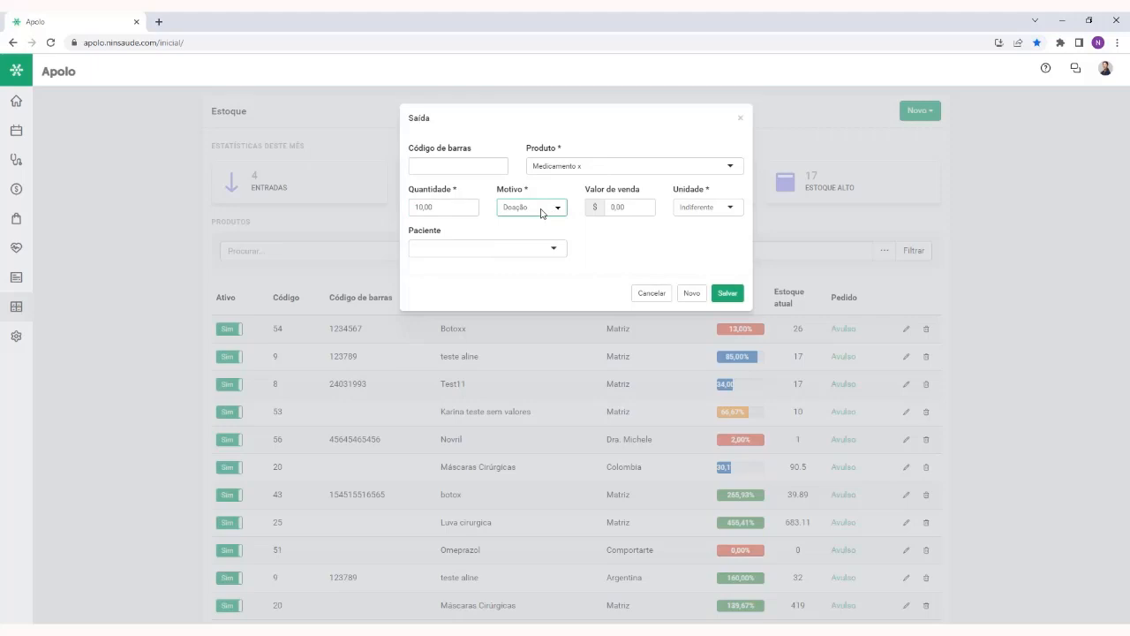
left_click(542, 211)
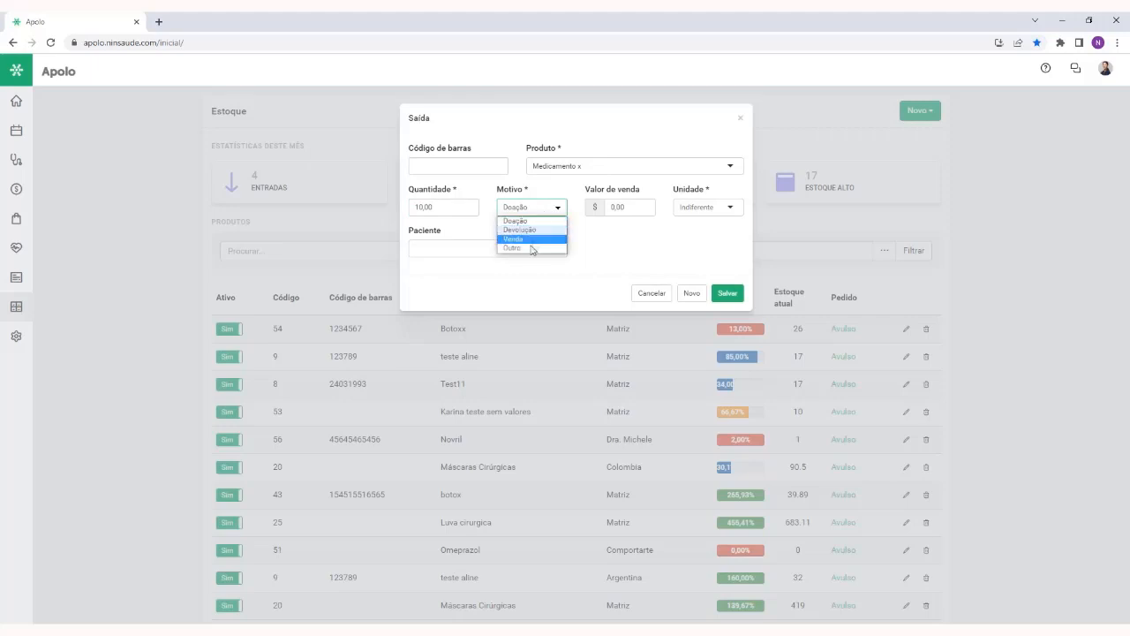
left_click(562, 221)
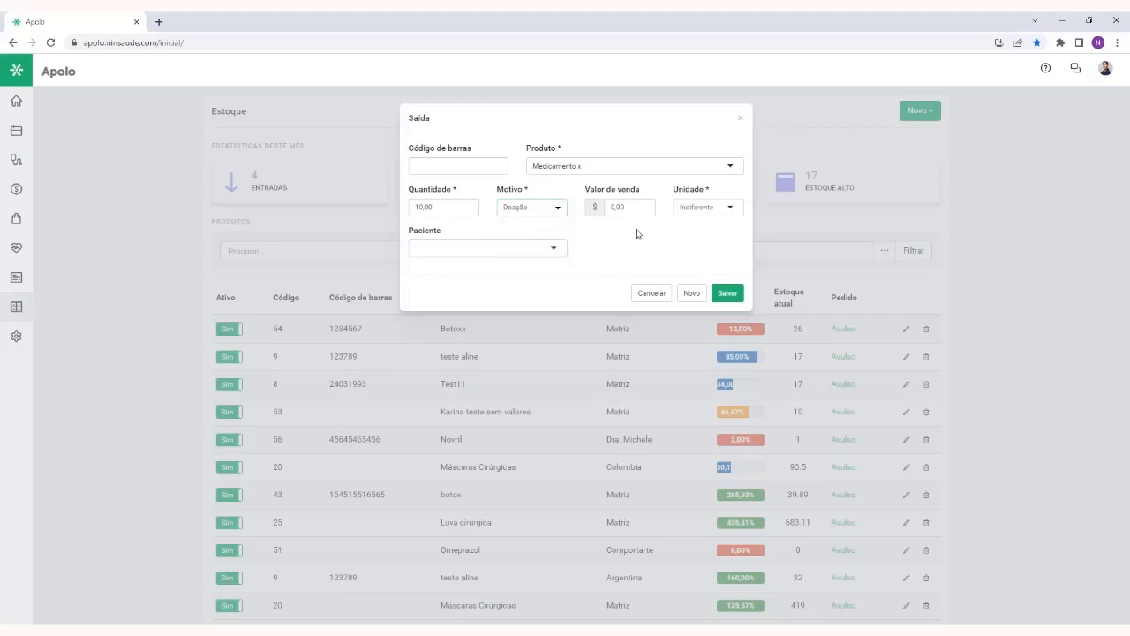
Assign the patient to the stock exit by name and recheck the Motivo choices, leaving Doação selected
left_click(463, 250)
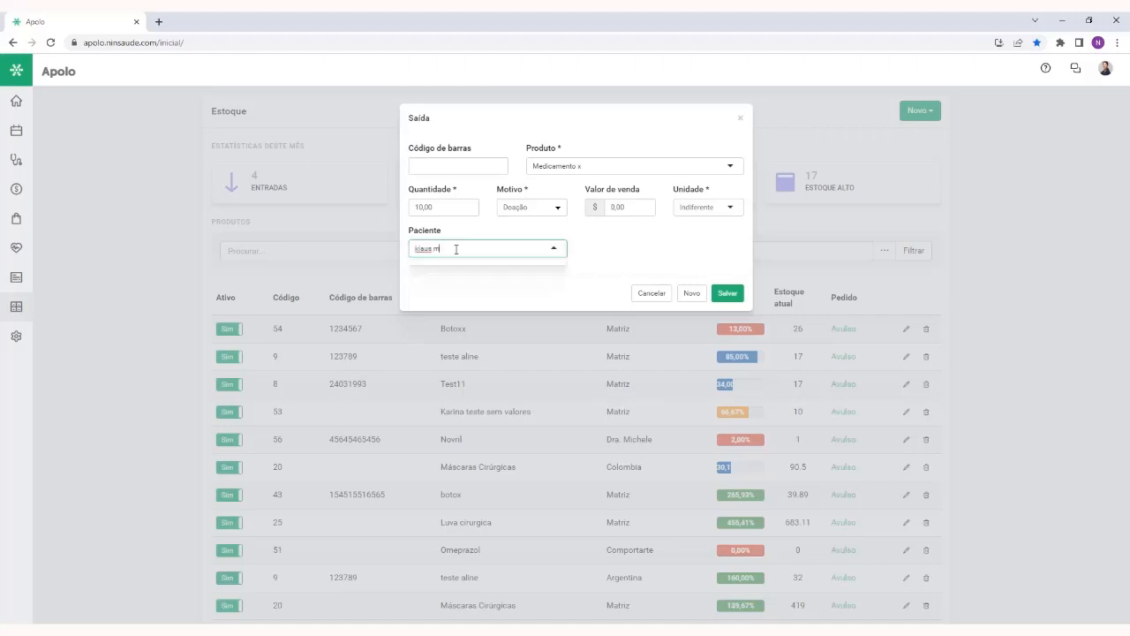
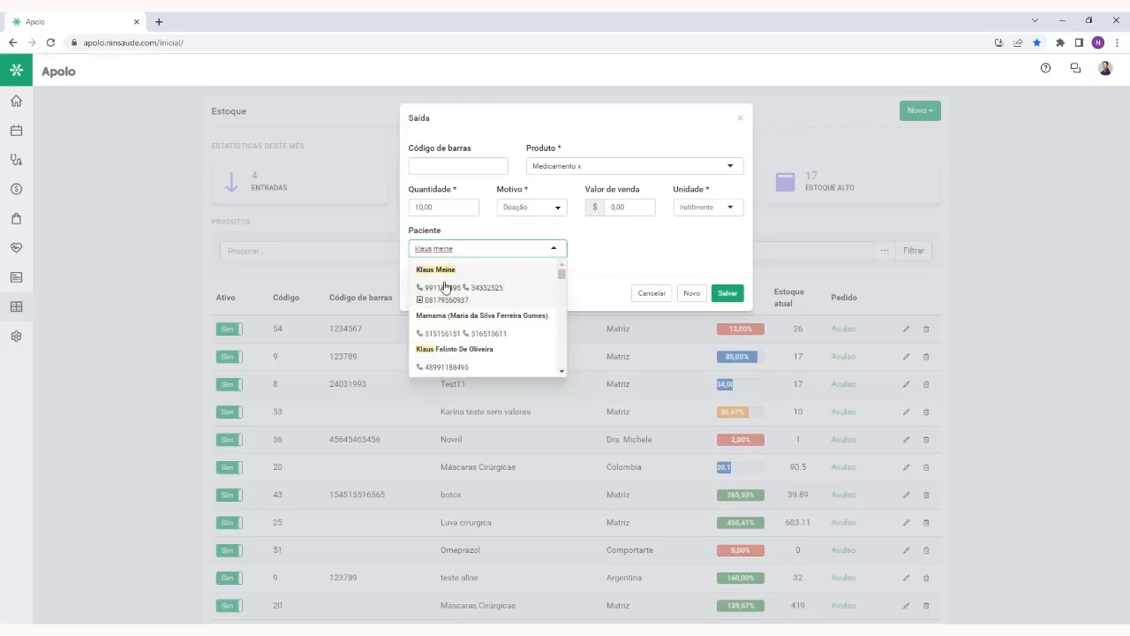
left_click(448, 287)
left_click(478, 273)
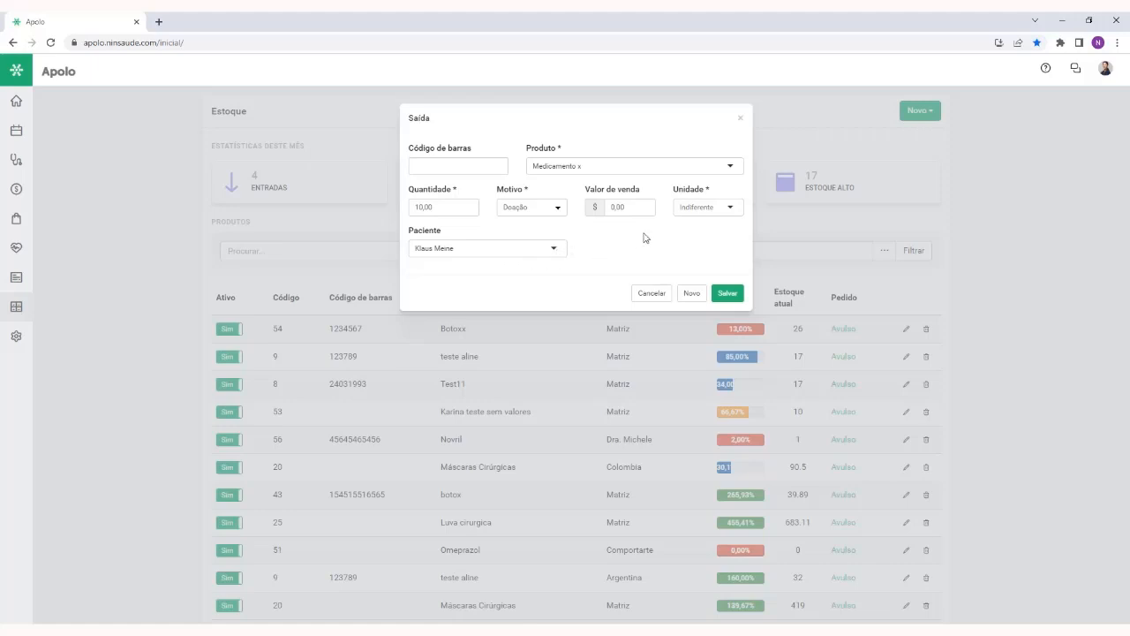
left_click(533, 211)
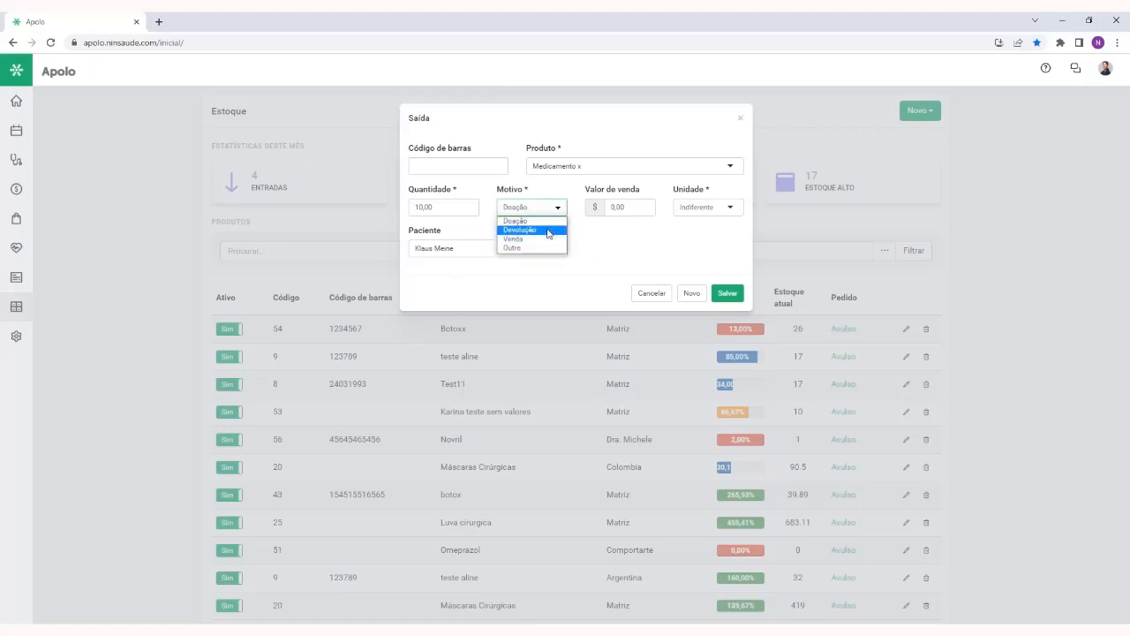
left_click(607, 232)
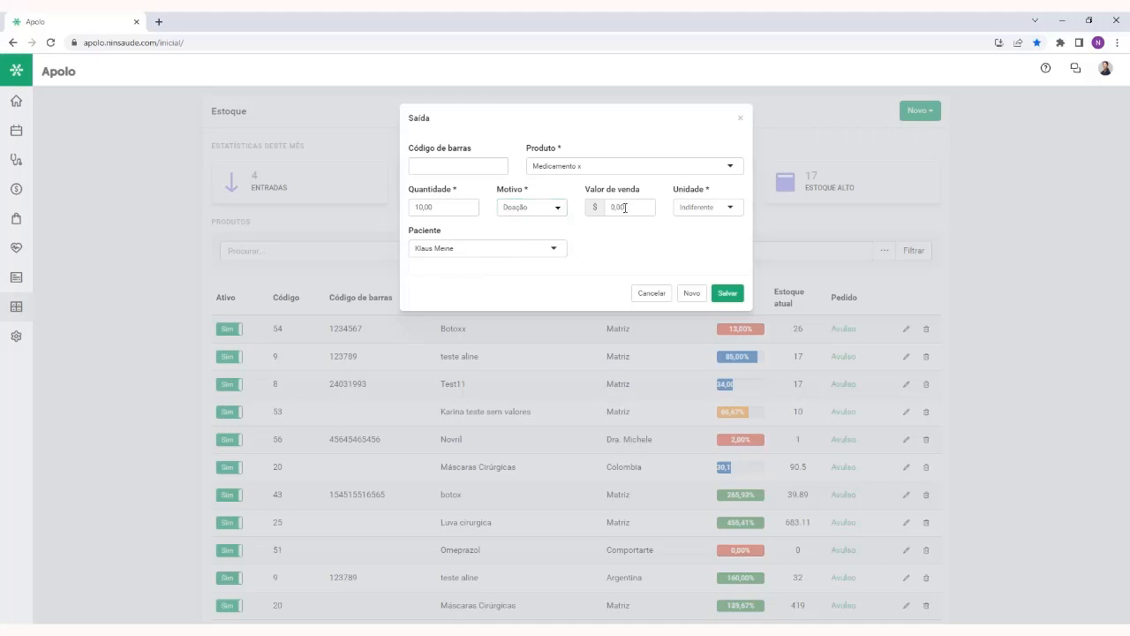
Set the stock exit's Unidade to Matriz and save the exit
left_click(709, 215)
type("matri")
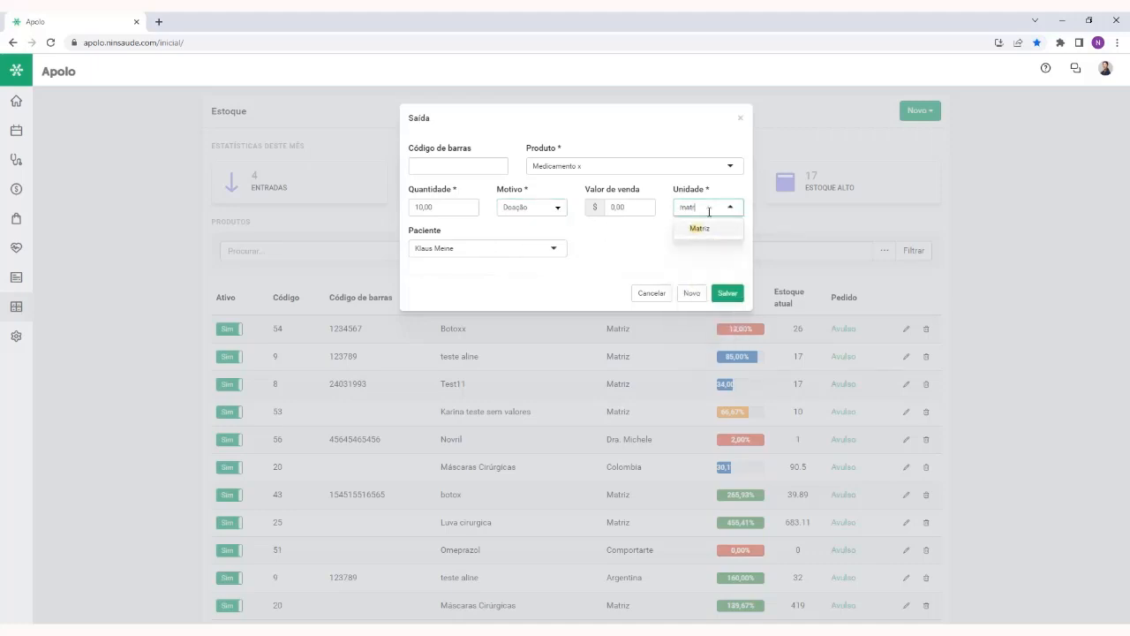
left_click(717, 228)
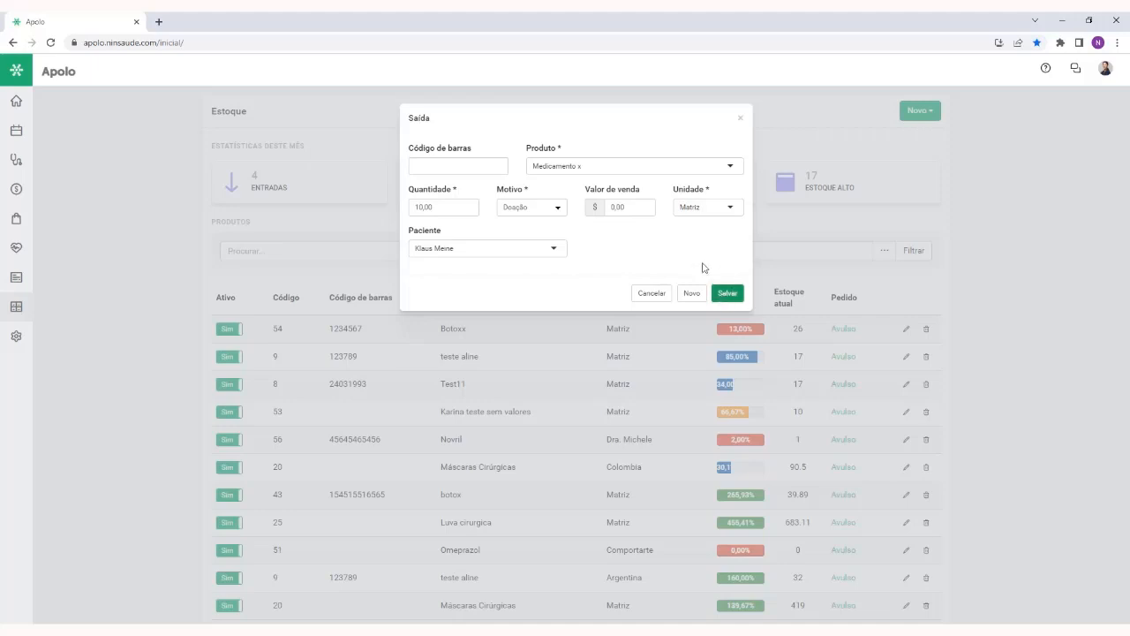
left_click_drag(640, 193, 583, 196)
left_click(645, 189)
left_click(723, 290)
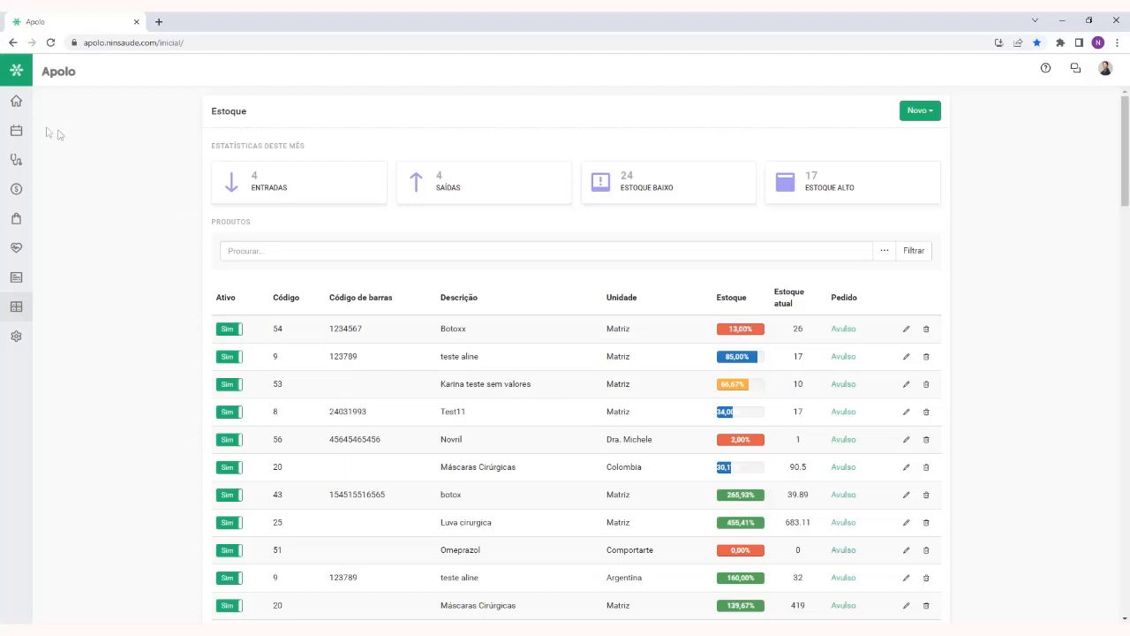
Open the same patient's record and examine the Medicamento x stock exit entry under Avisos e bloqueios
mouse_move(17, 133)
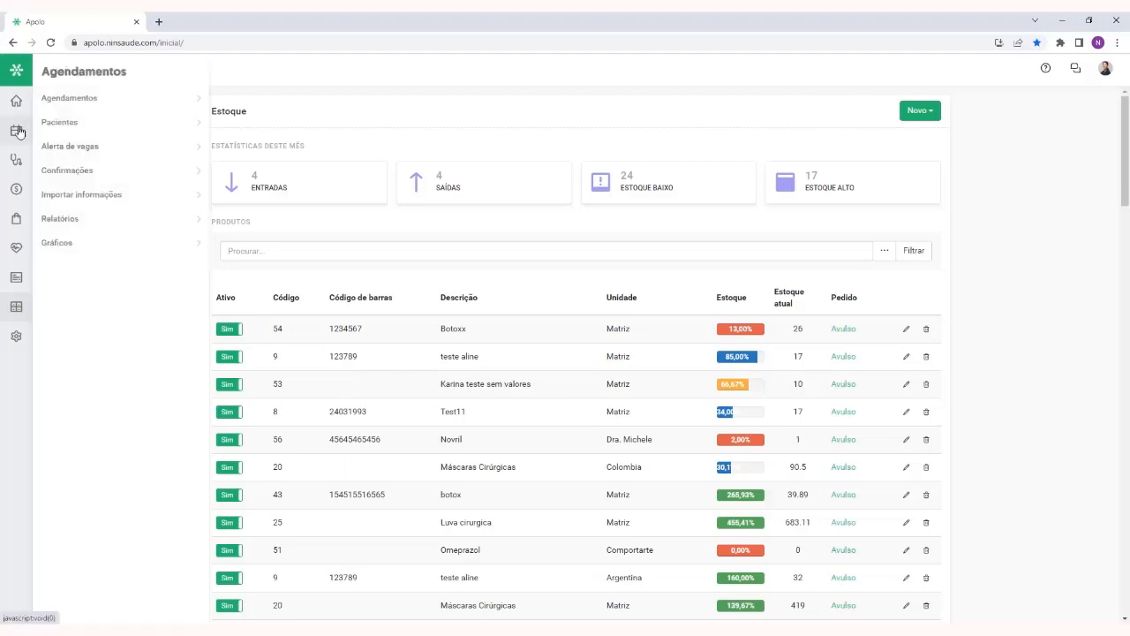
left_click(73, 124)
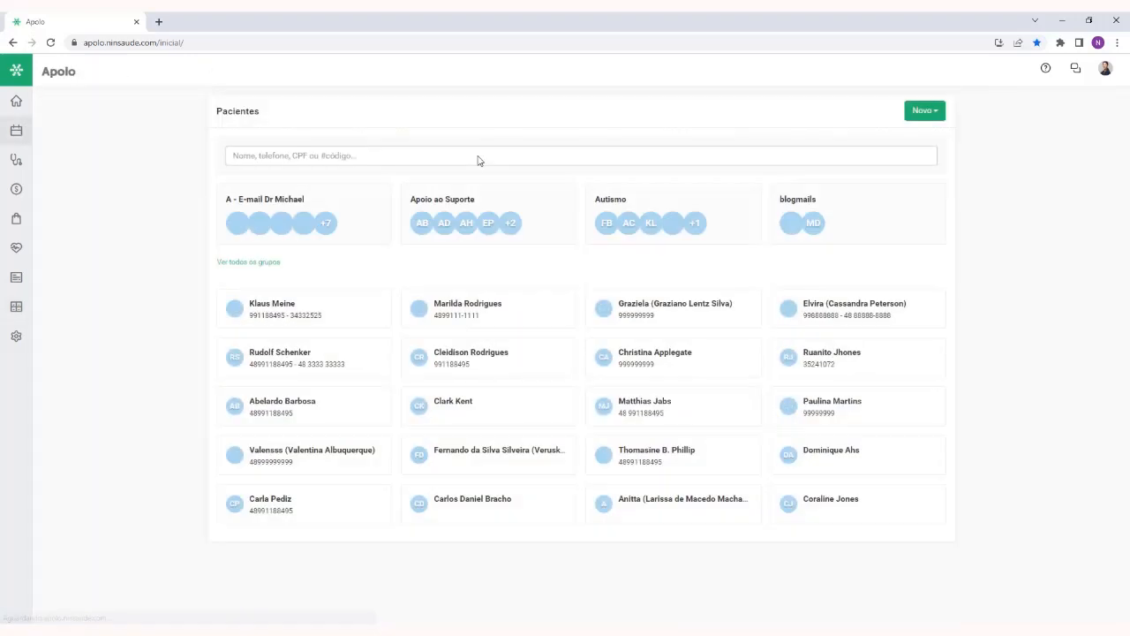
left_click(296, 310)
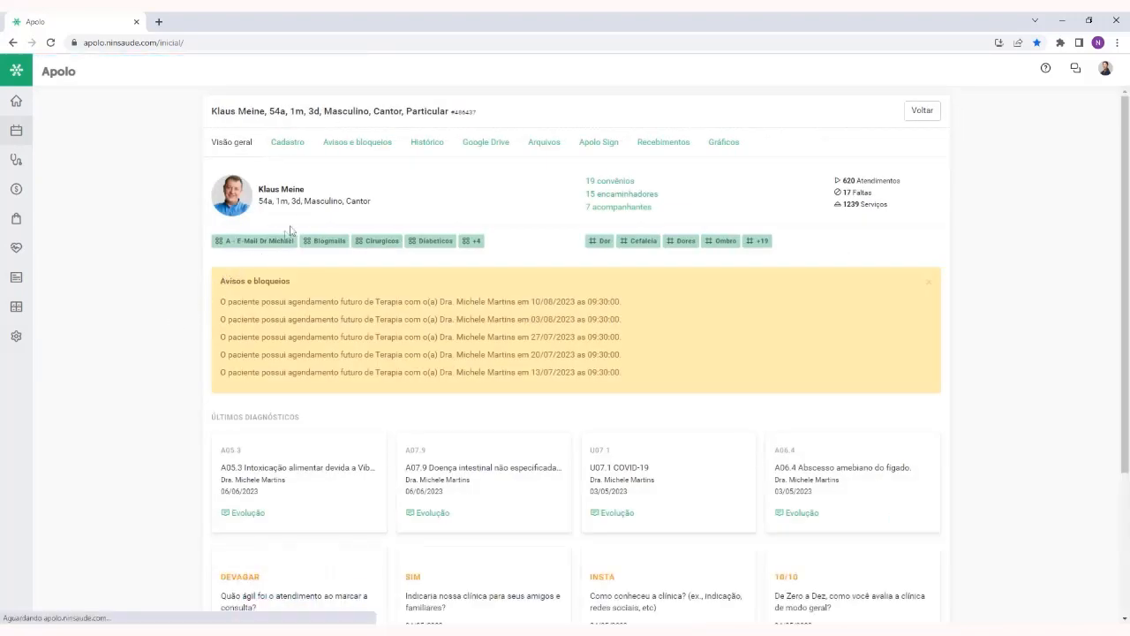
left_click(347, 149)
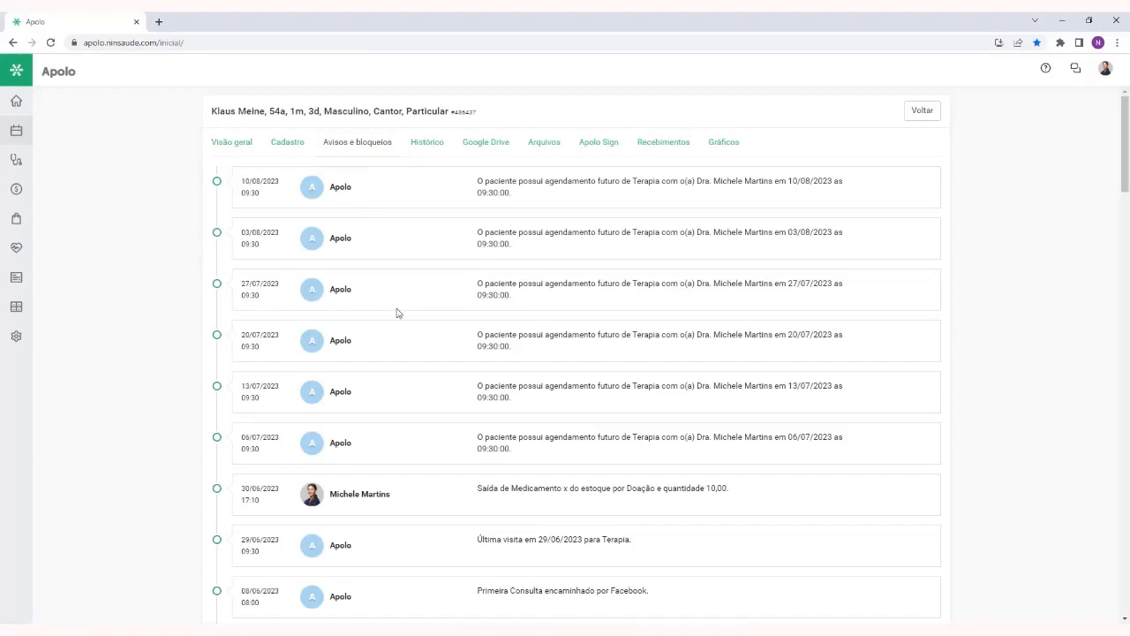
scroll(395, 311, "down", 3)
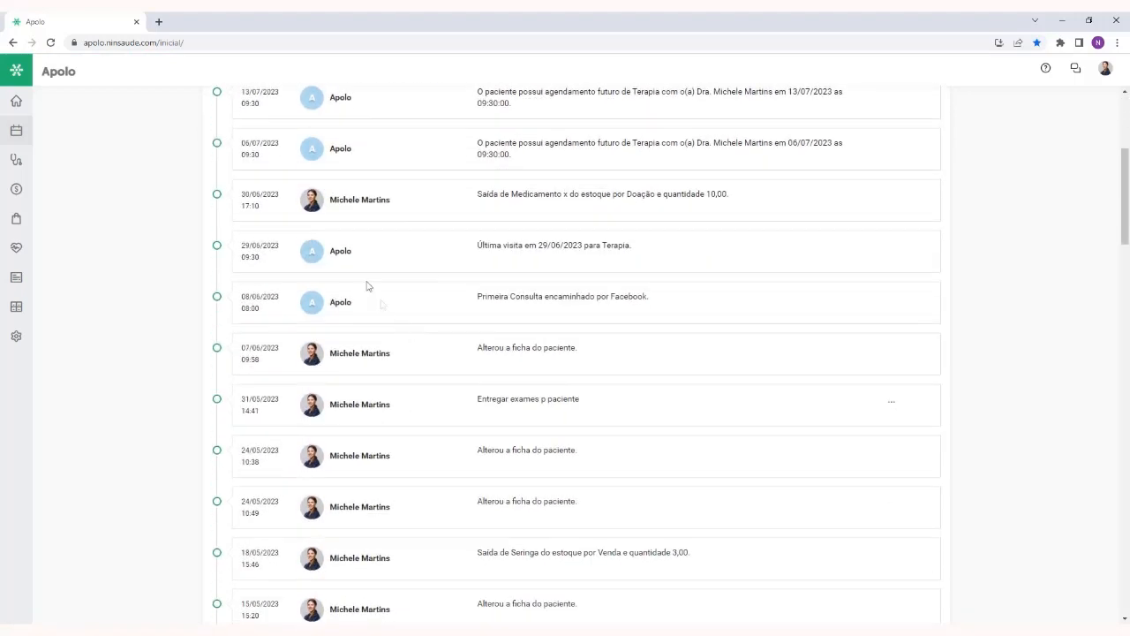
left_click_drag(474, 194, 768, 222)
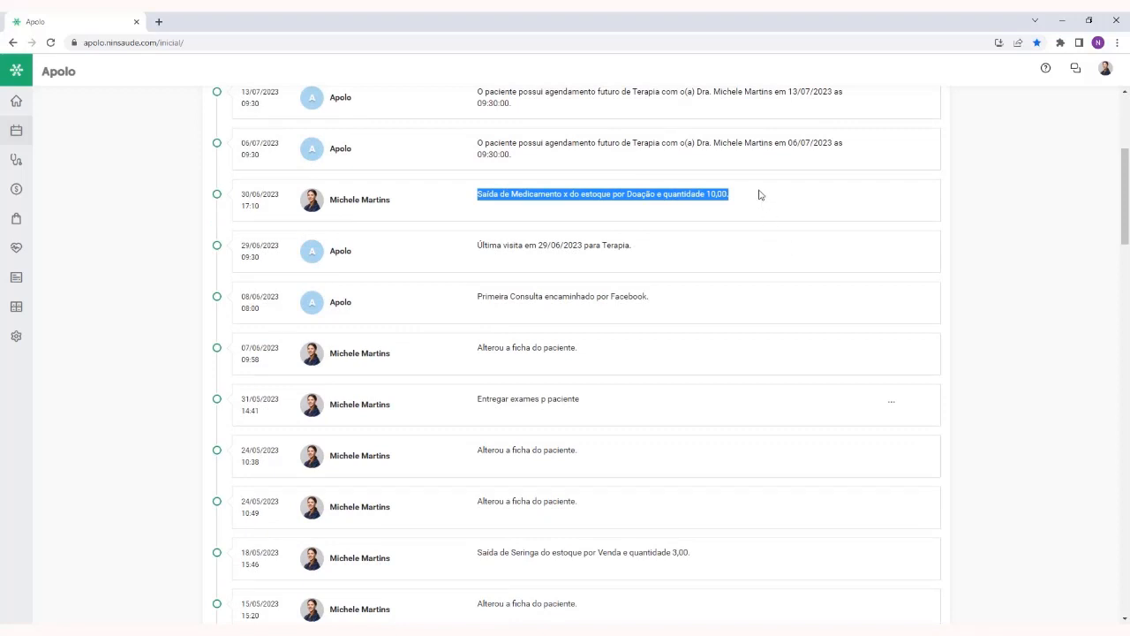
left_click(759, 196)
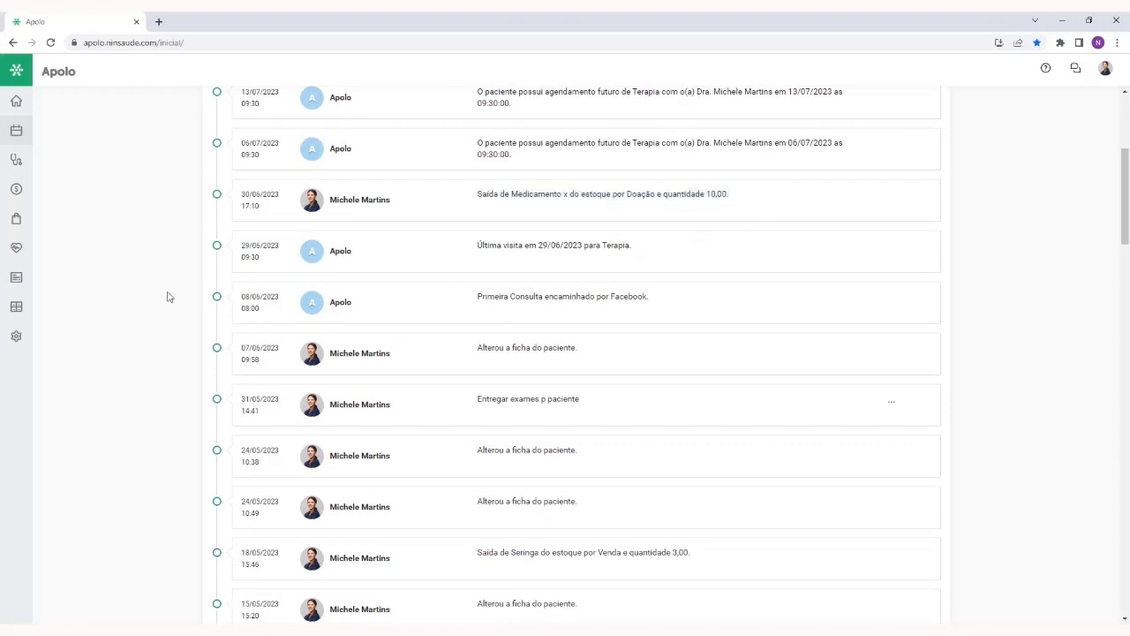
Return to the Estoque page and start a stock transfer for Medicamento x
left_click(23, 309)
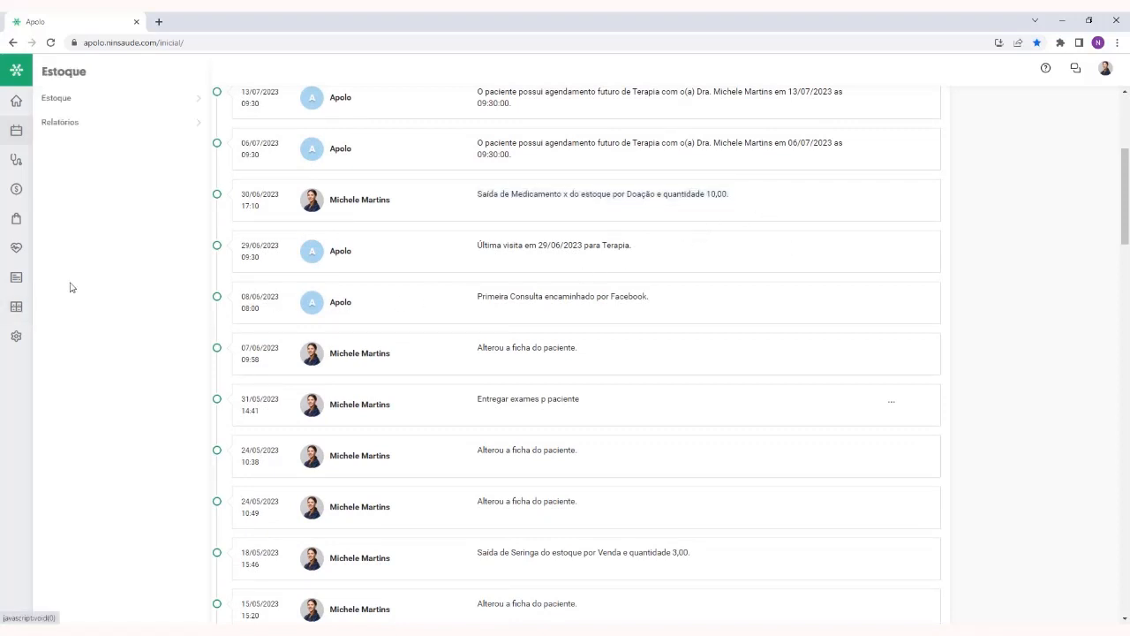
left_click(101, 101)
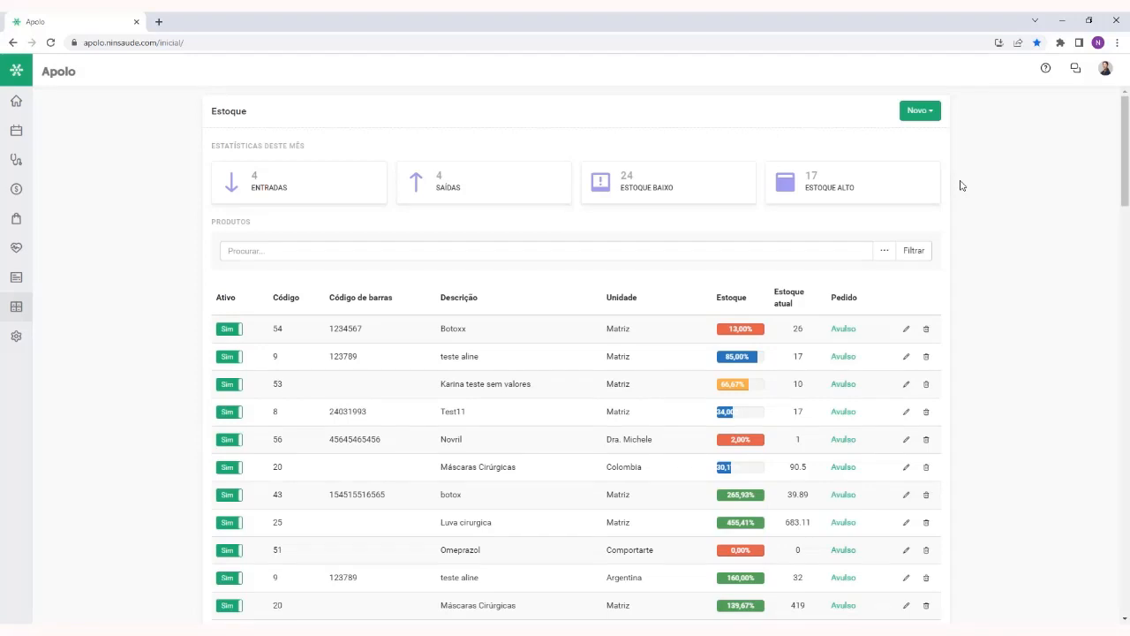
left_click(926, 115)
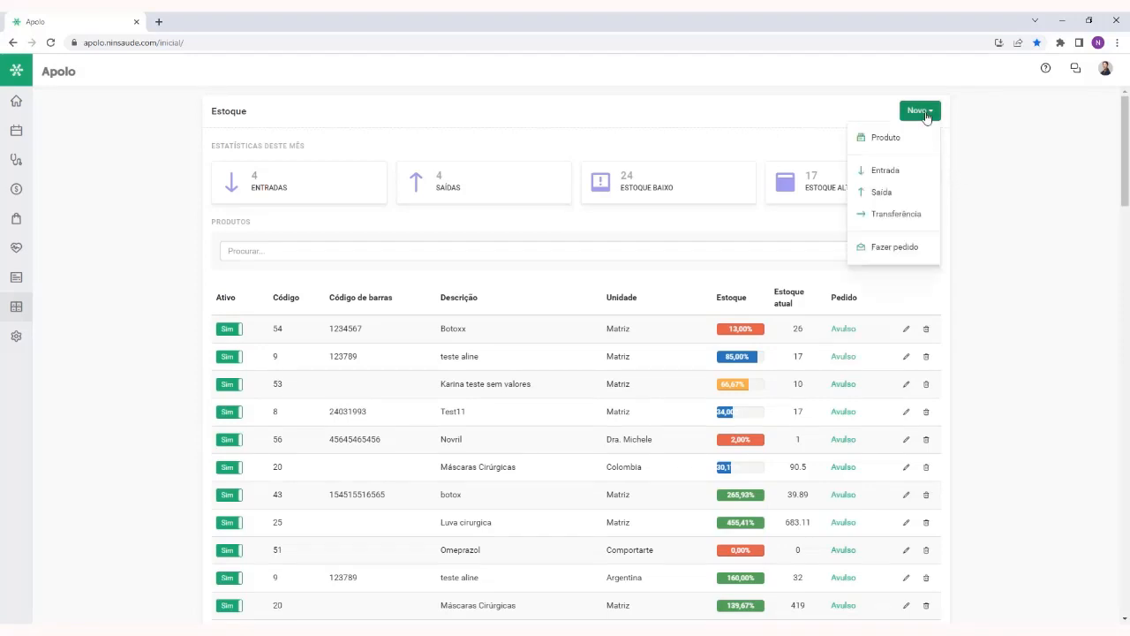
left_click(905, 221)
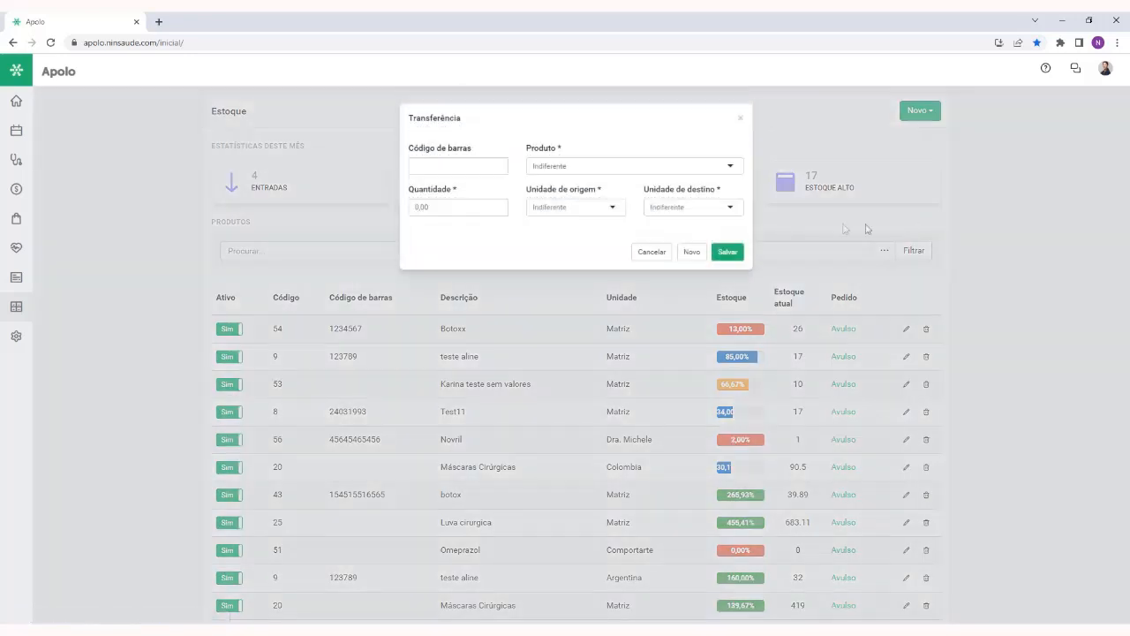
left_click(576, 167)
type("e")
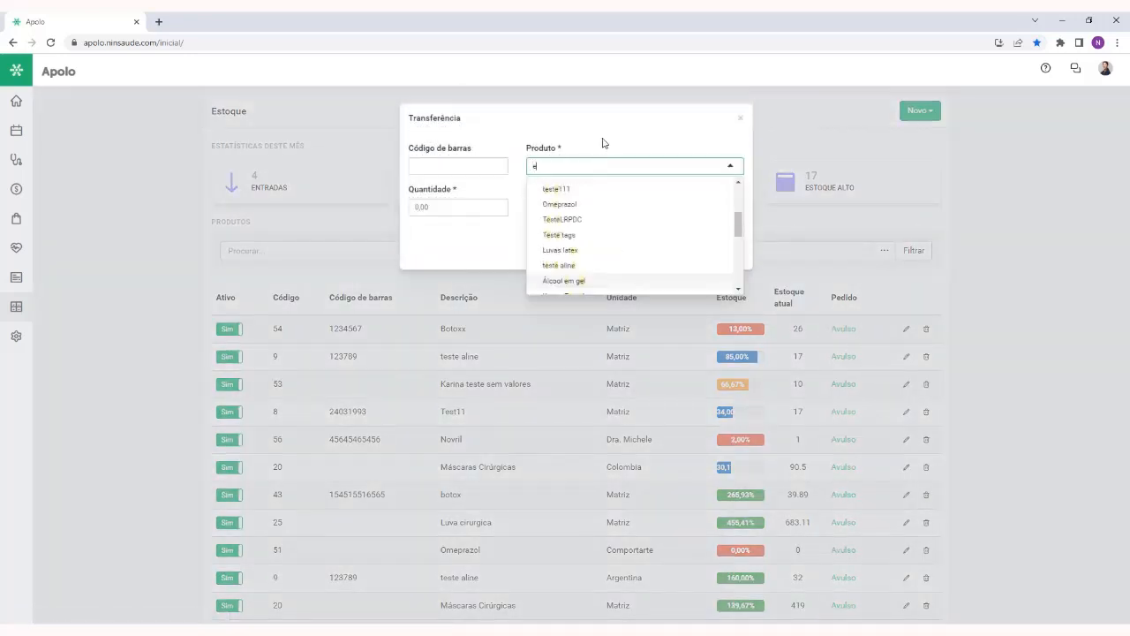
key("BackSpace")
type("medi")
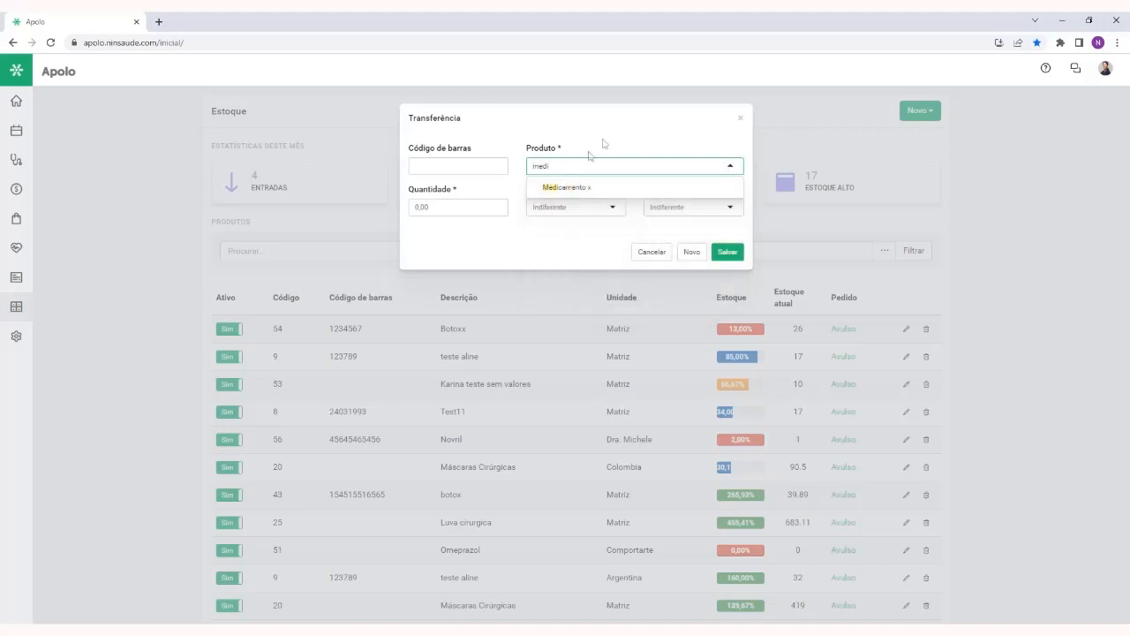
left_click(588, 186)
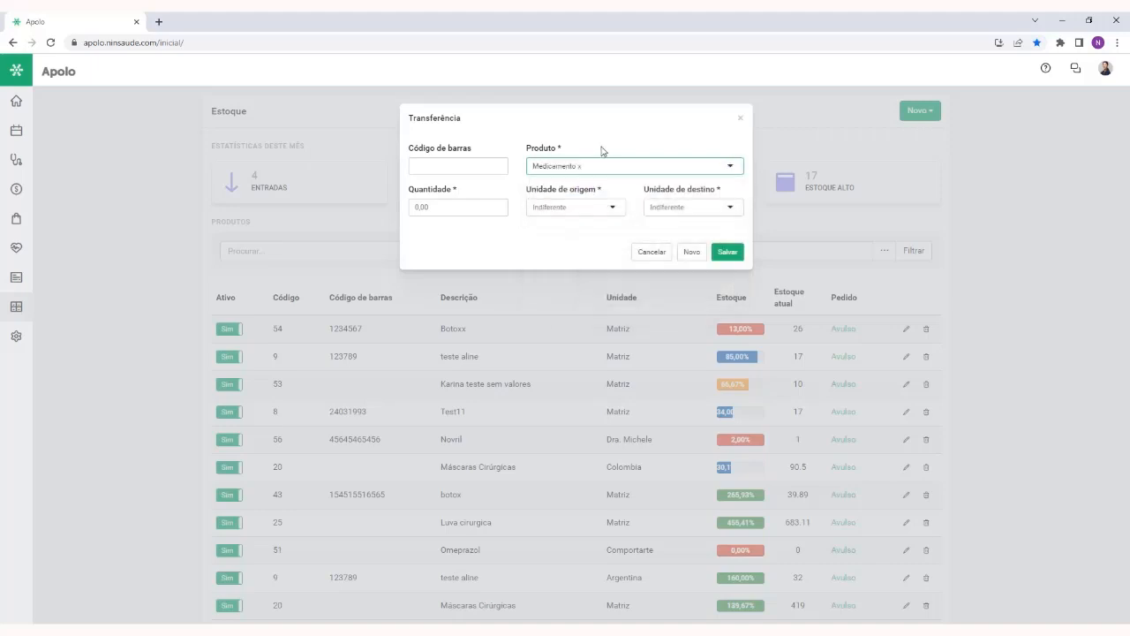
Set the Medicamento x transfer's Quantidade to 10,00 and its Unidade de origem to Matriz
left_click(439, 207)
type("1,000")
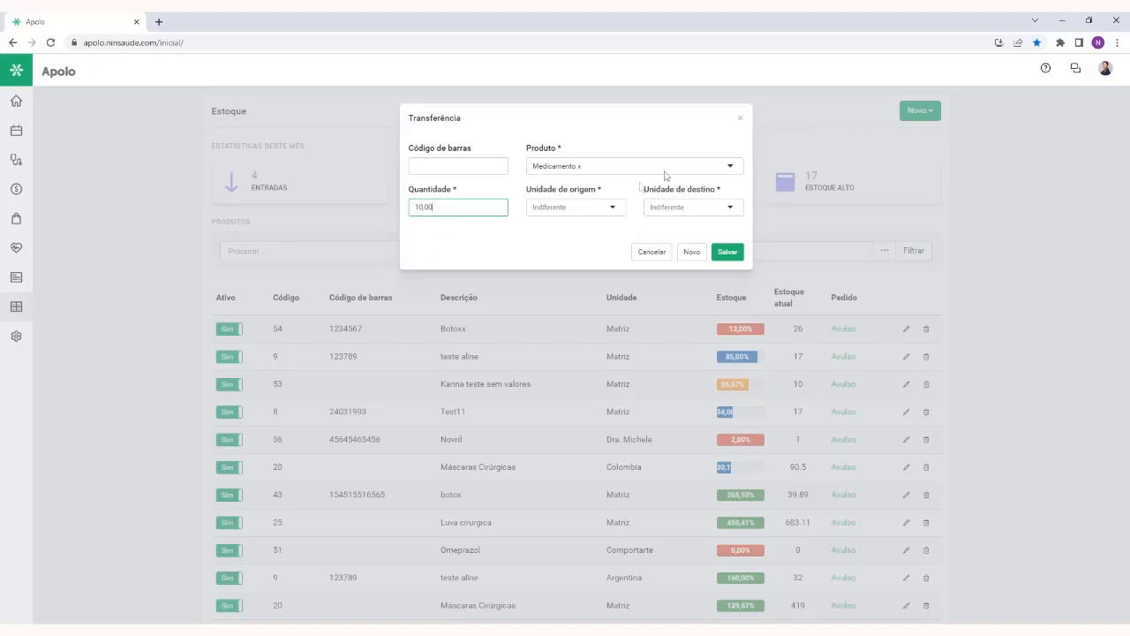
left_click(602, 209)
type("matri")
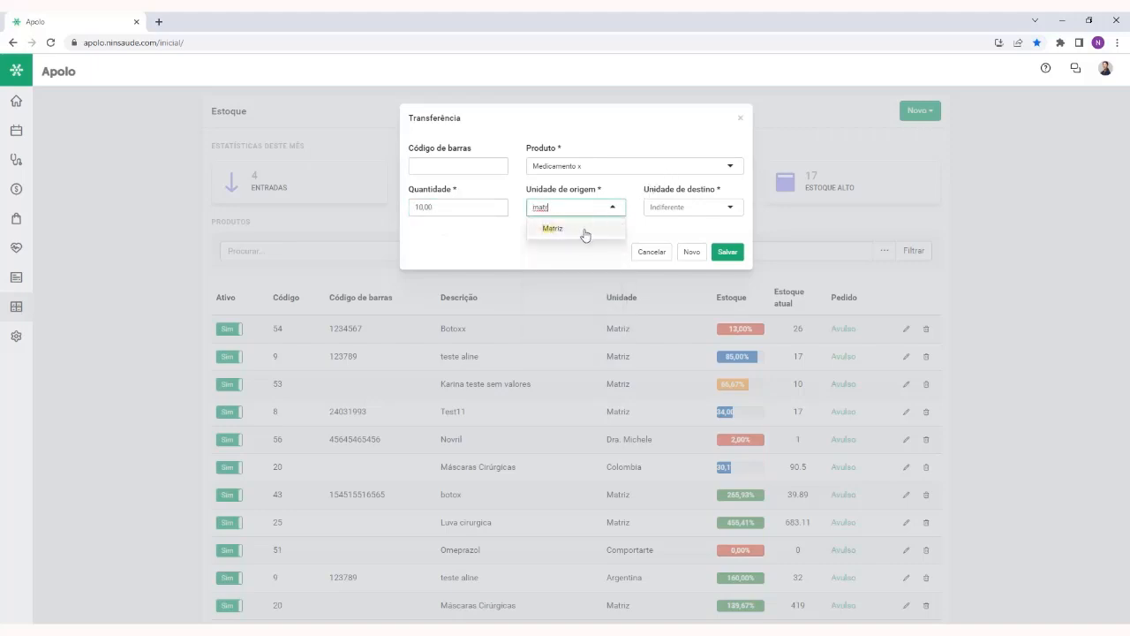
left_click(586, 232)
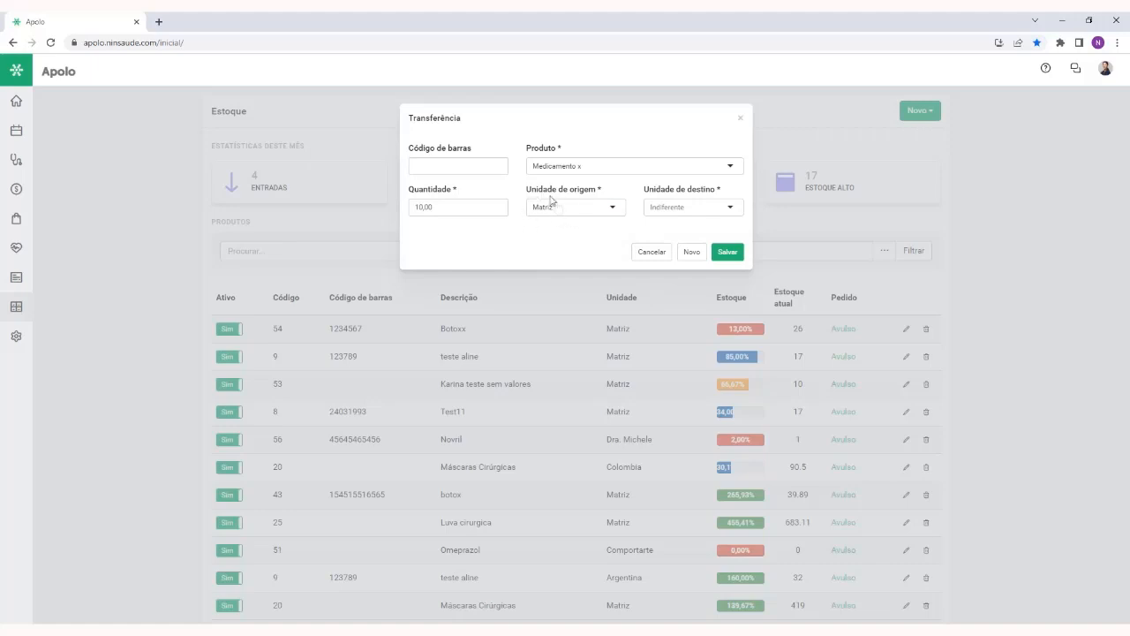
Set the transfer's Unidade de destino to the doctor's unit found with "dra" and save the transfer
left_click(673, 207)
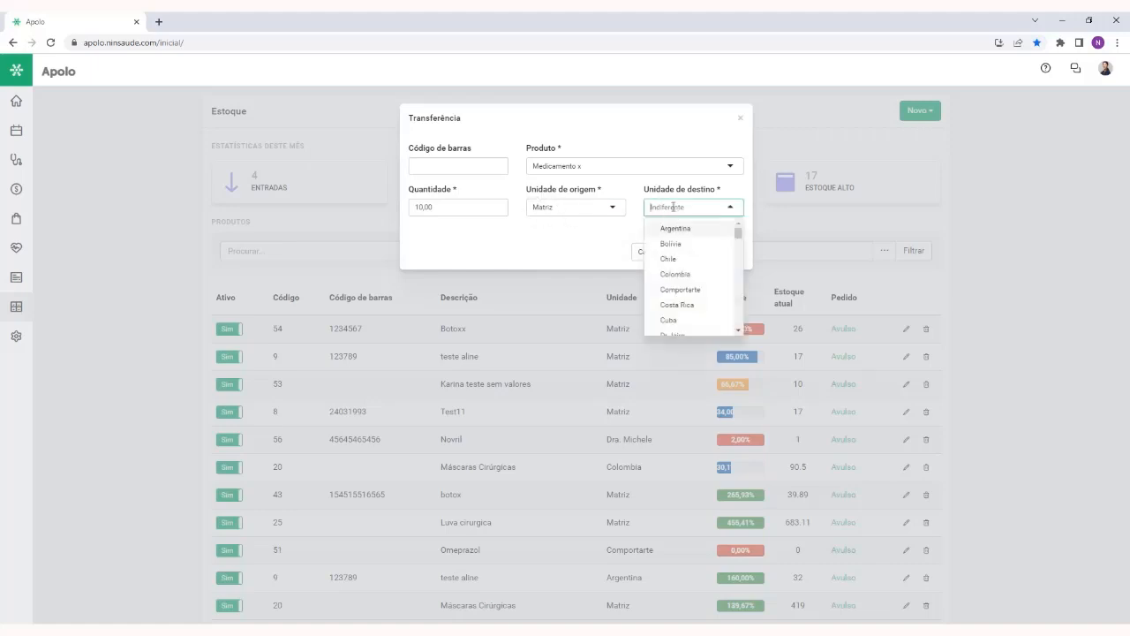
type("dra")
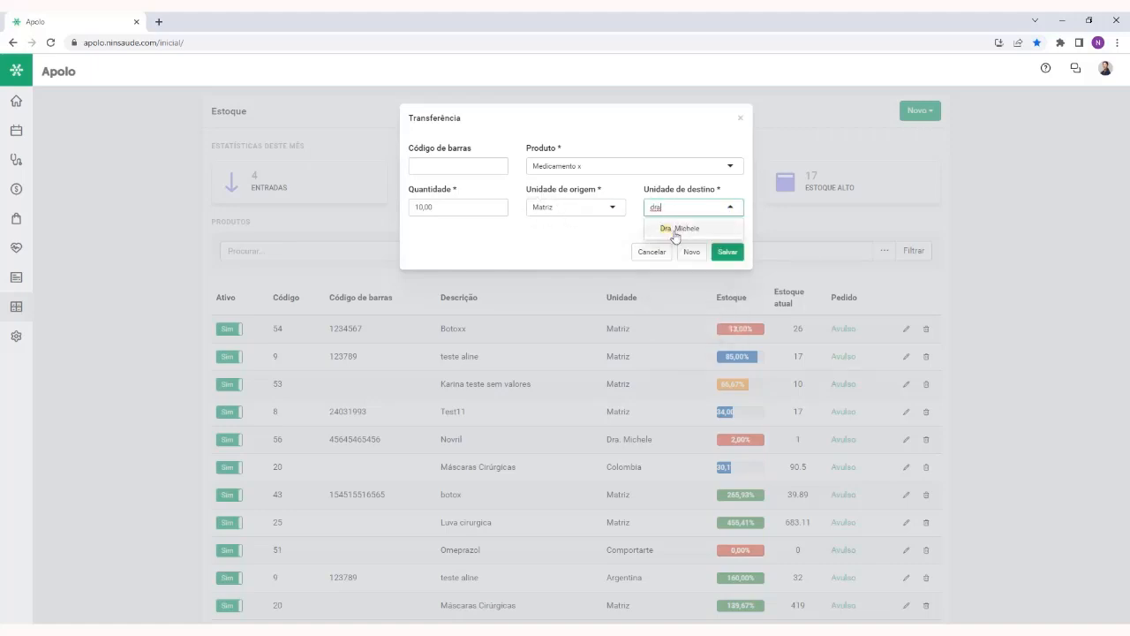
left_click(676, 228)
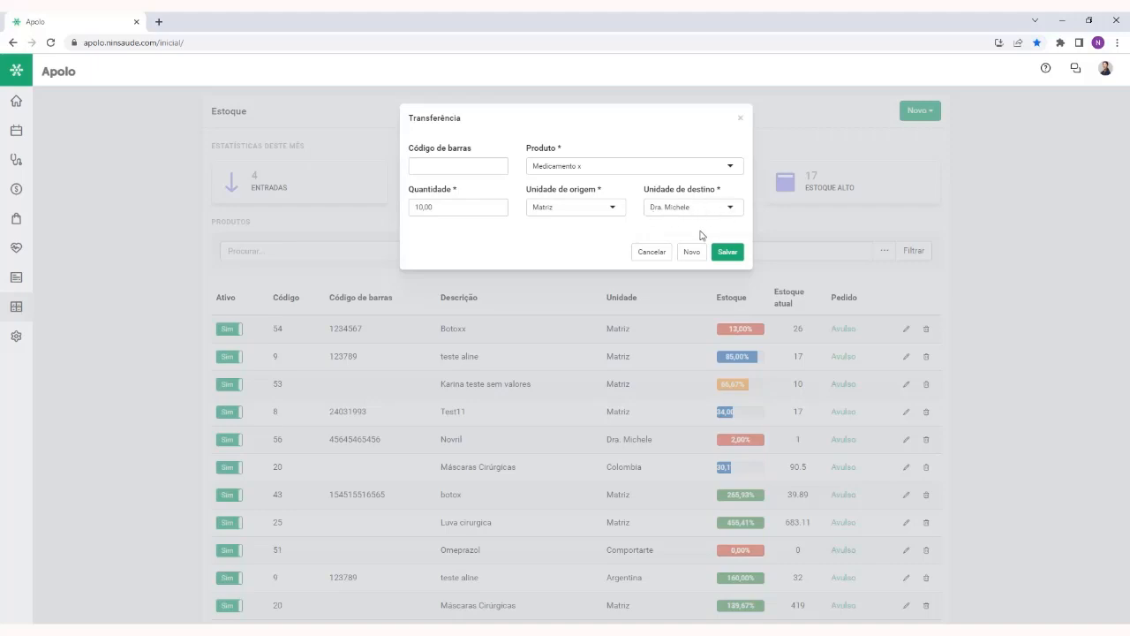
left_click(728, 253)
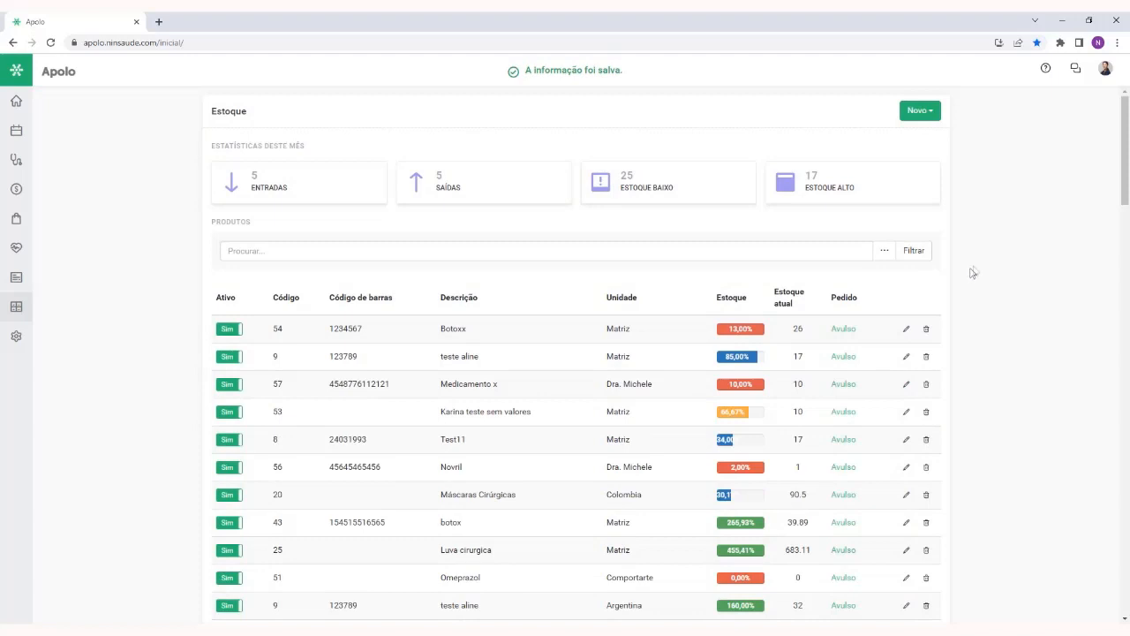
Start a new Fazer pedido order, enlarge the Revisão do pedido box and examine its message template
left_click(933, 109)
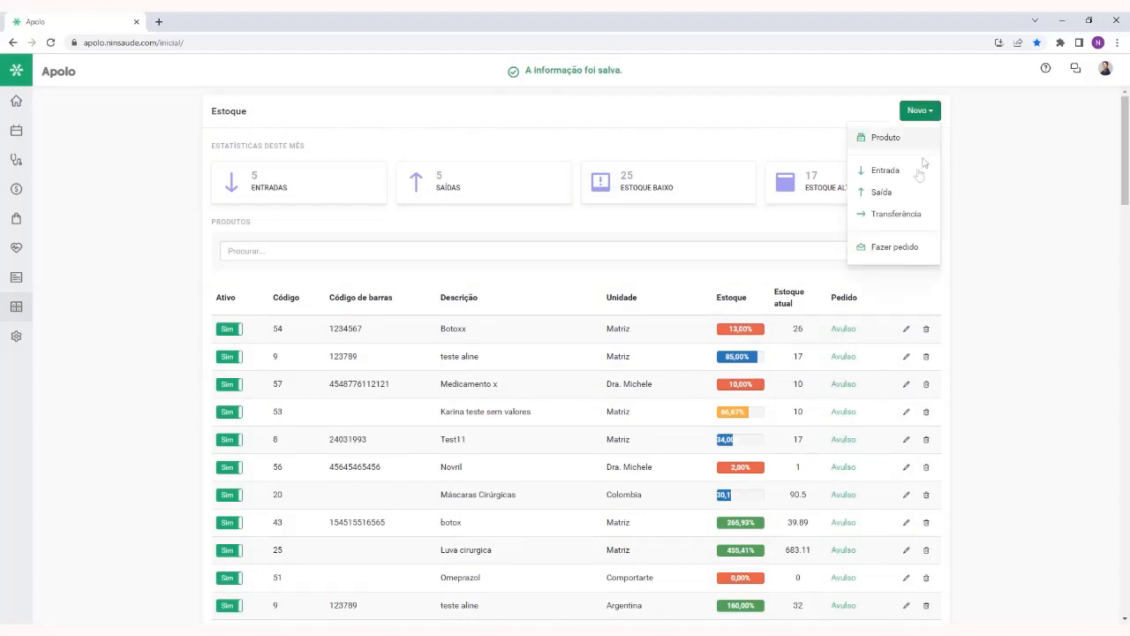
left_click(894, 247)
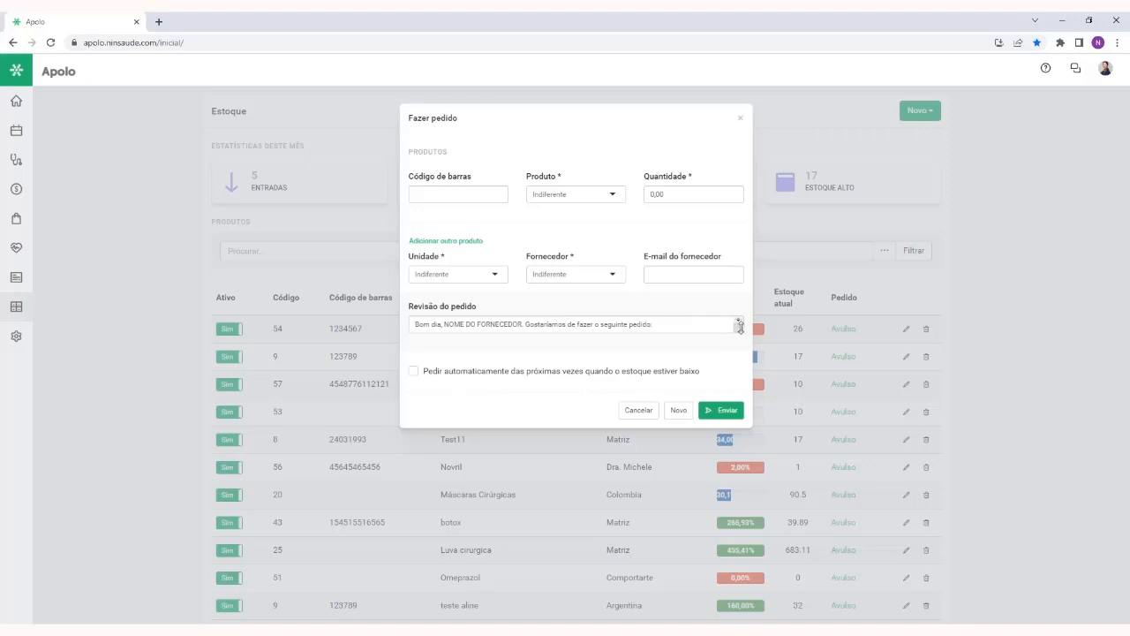
left_click_drag(735, 330, 745, 449)
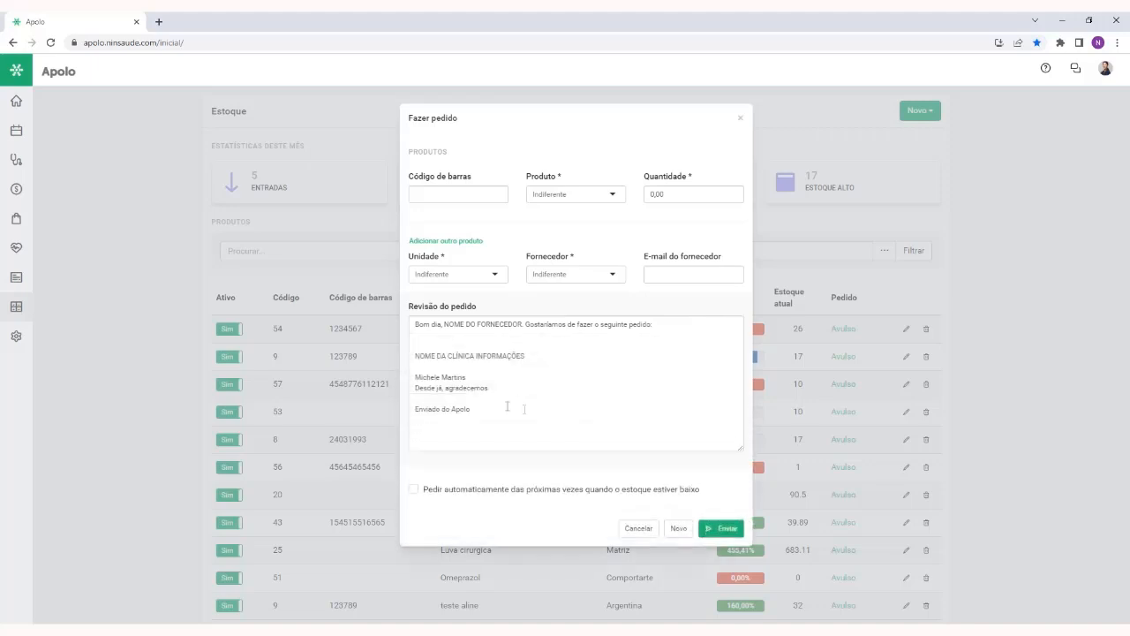
left_click_drag(505, 411, 399, 327)
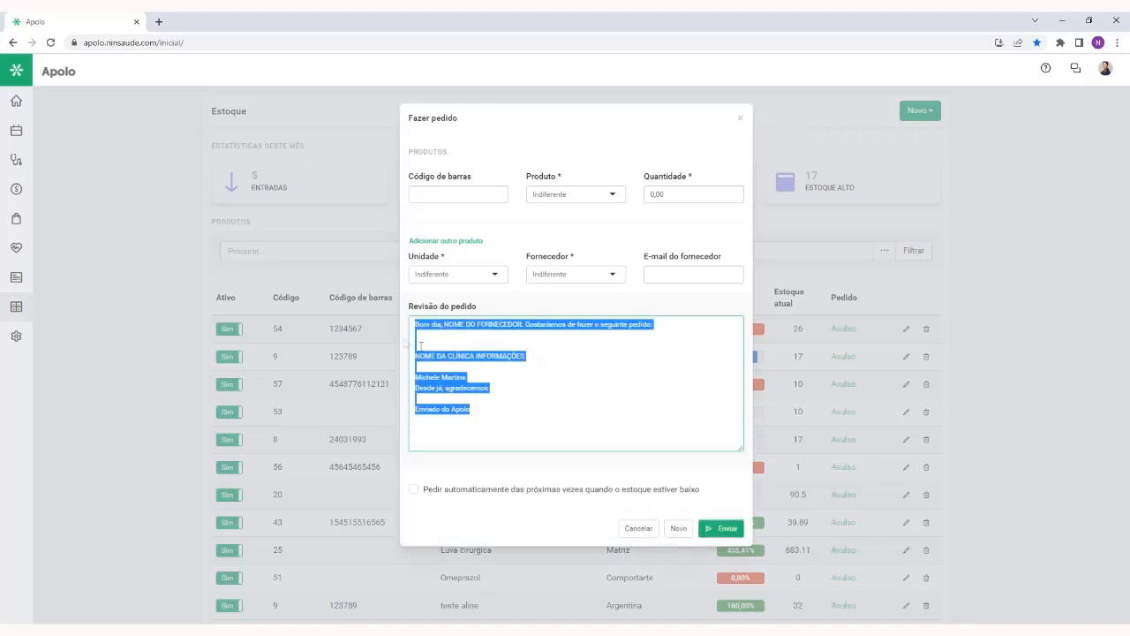
left_click(530, 410)
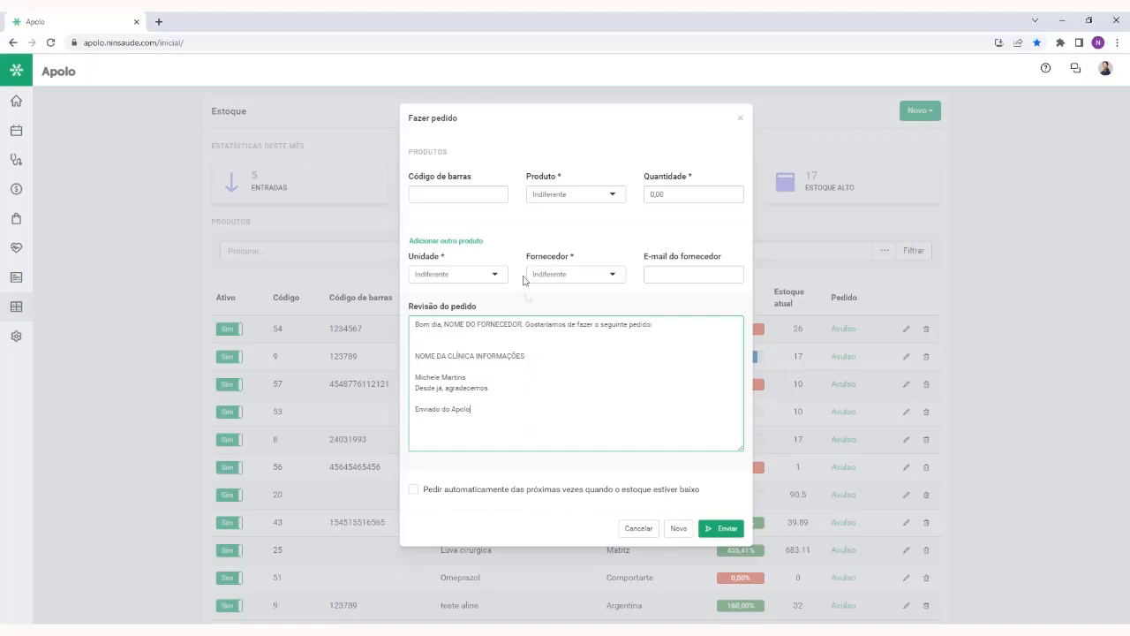
Add Medicamento x to the order with a Quantidade of 40,00 and check its line in the order message
left_click(558, 195)
type("medi")
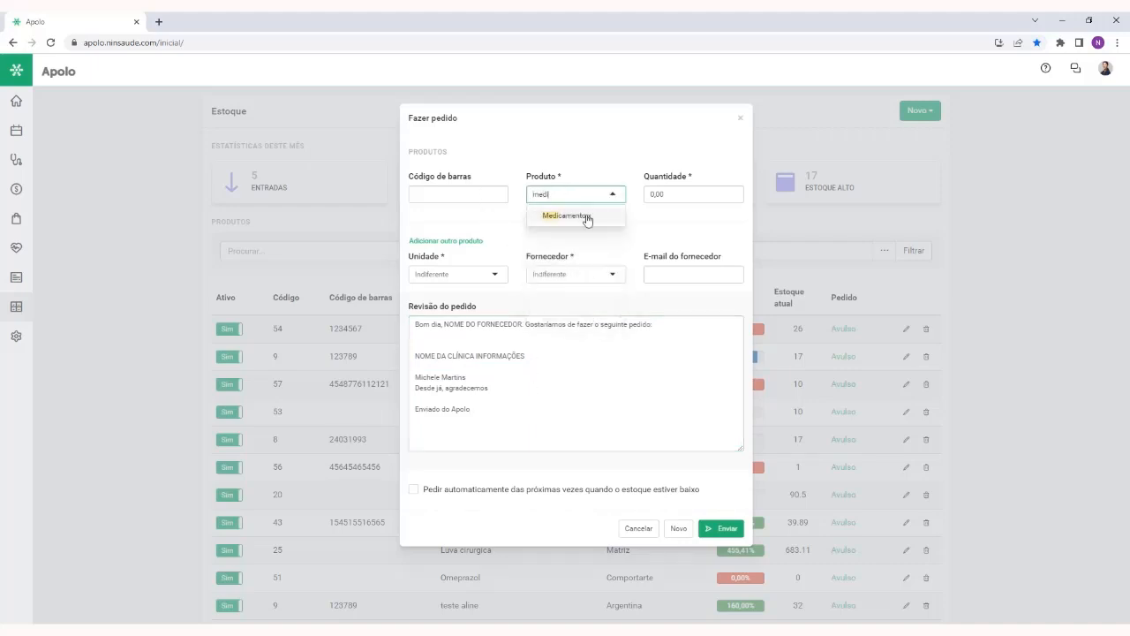
left_click(587, 218)
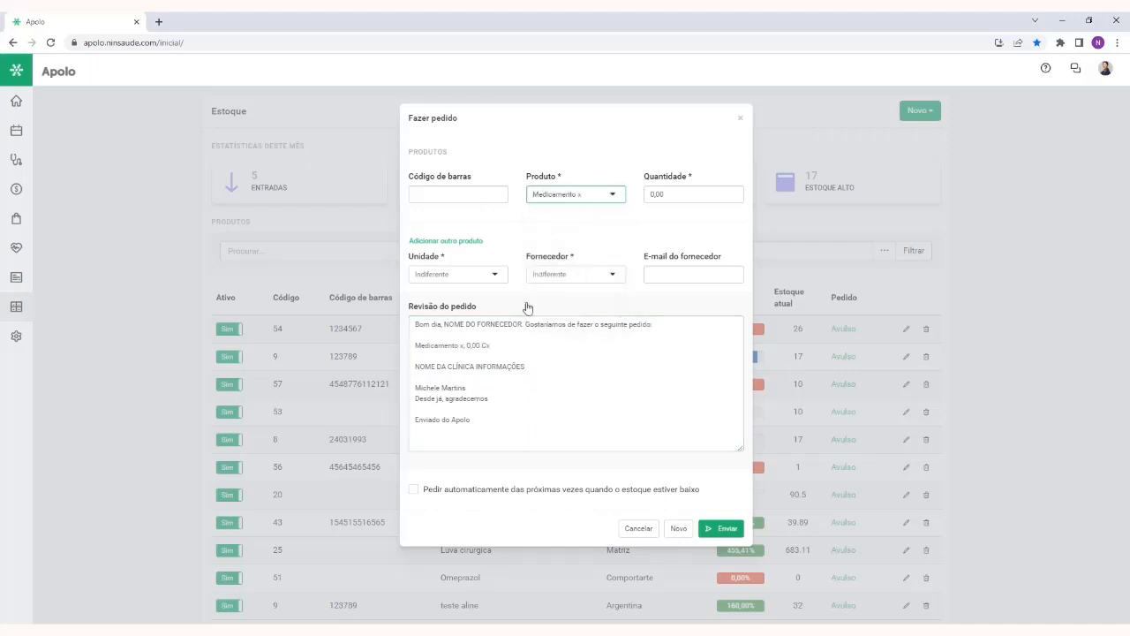
left_click_drag(496, 345, 414, 345)
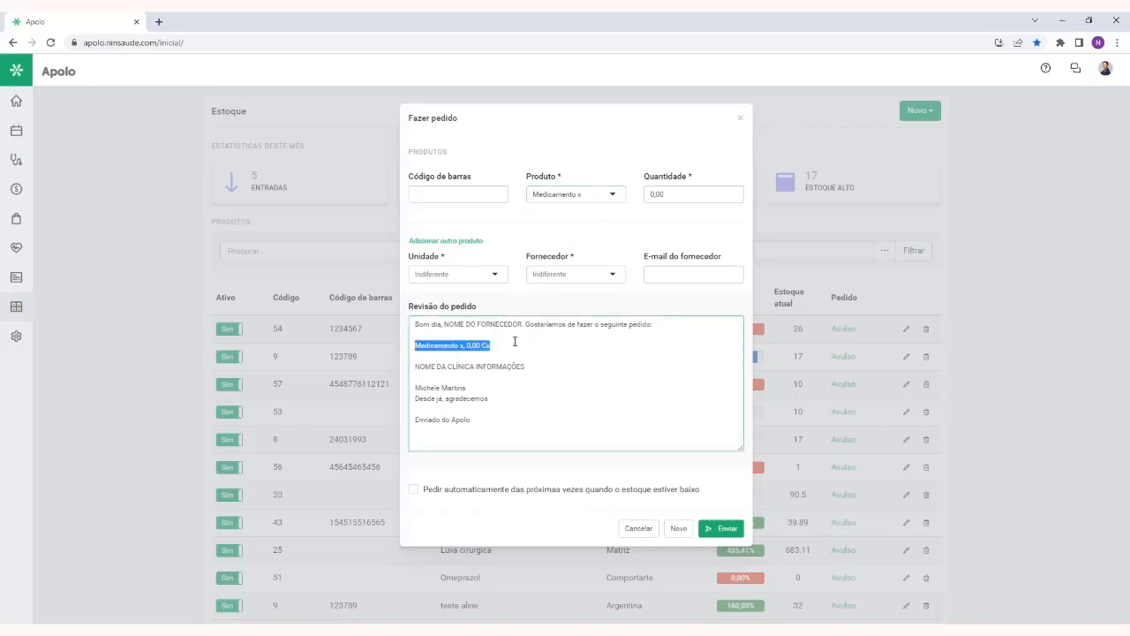
left_click(686, 193)
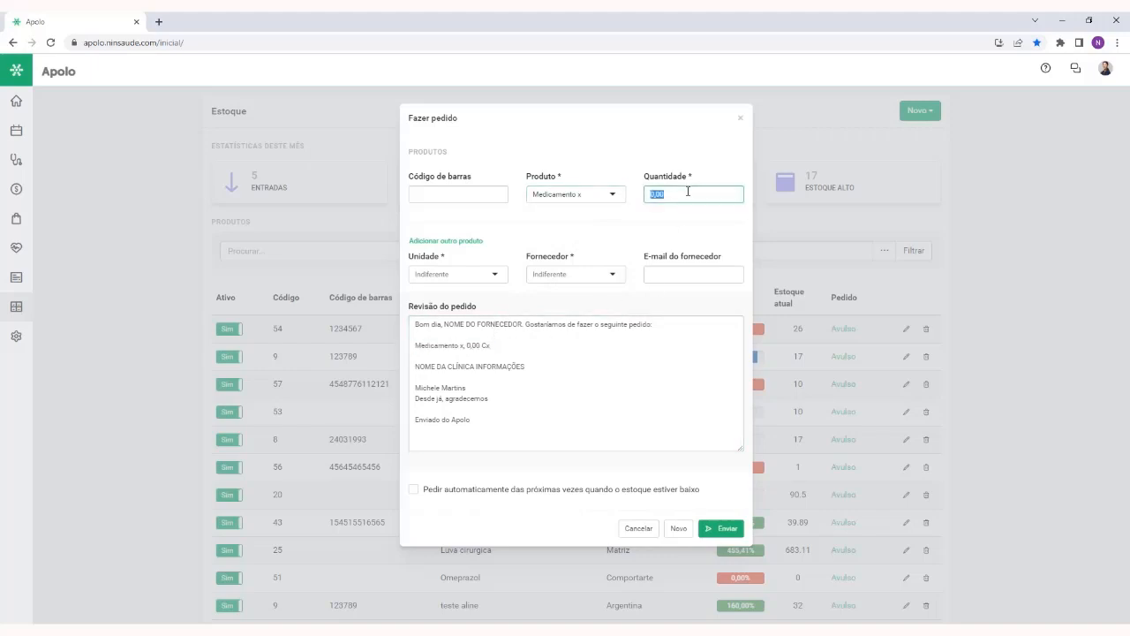
type("40,00")
left_click(513, 350)
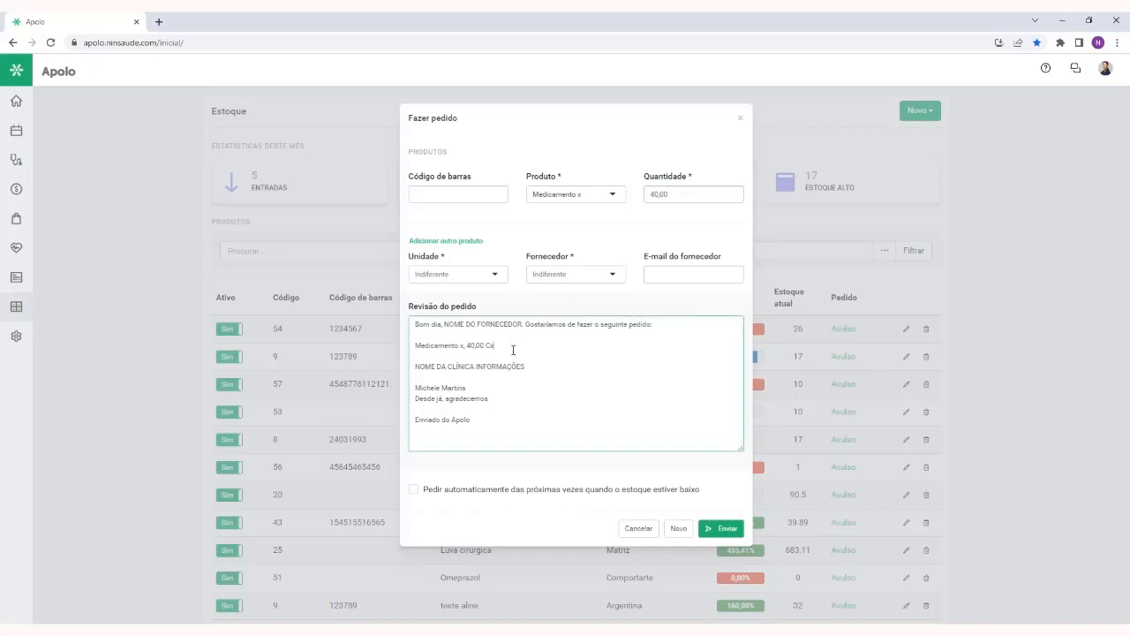
Set the order's Fornecedor to Bayer and fill in the supplier's e-mail
left_click(565, 275)
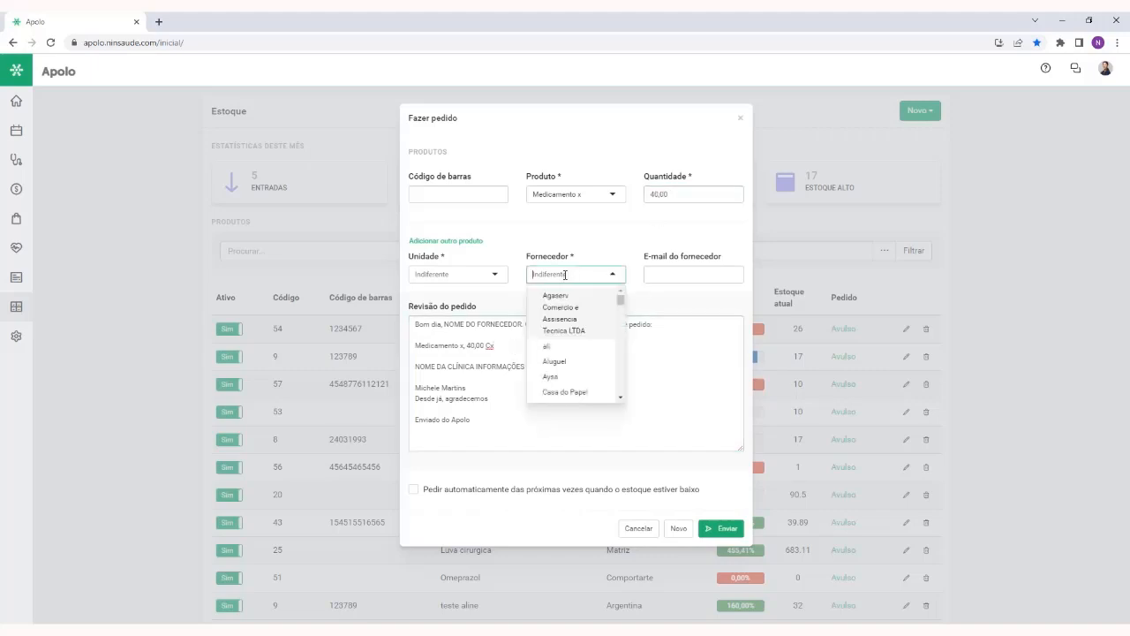
type("bayer")
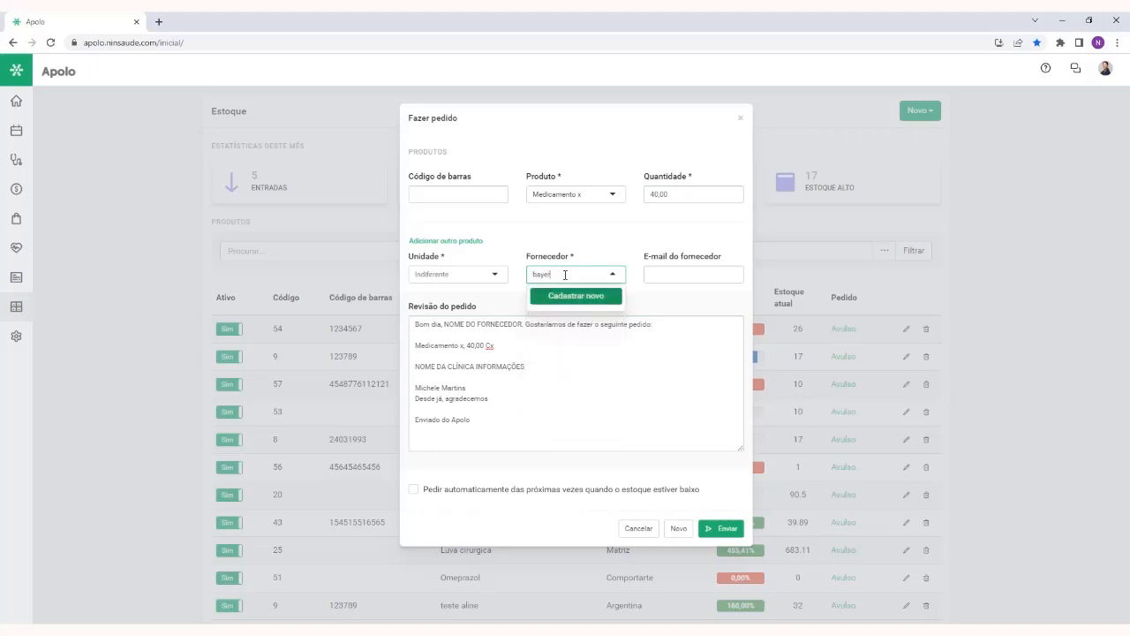
left_click(552, 316)
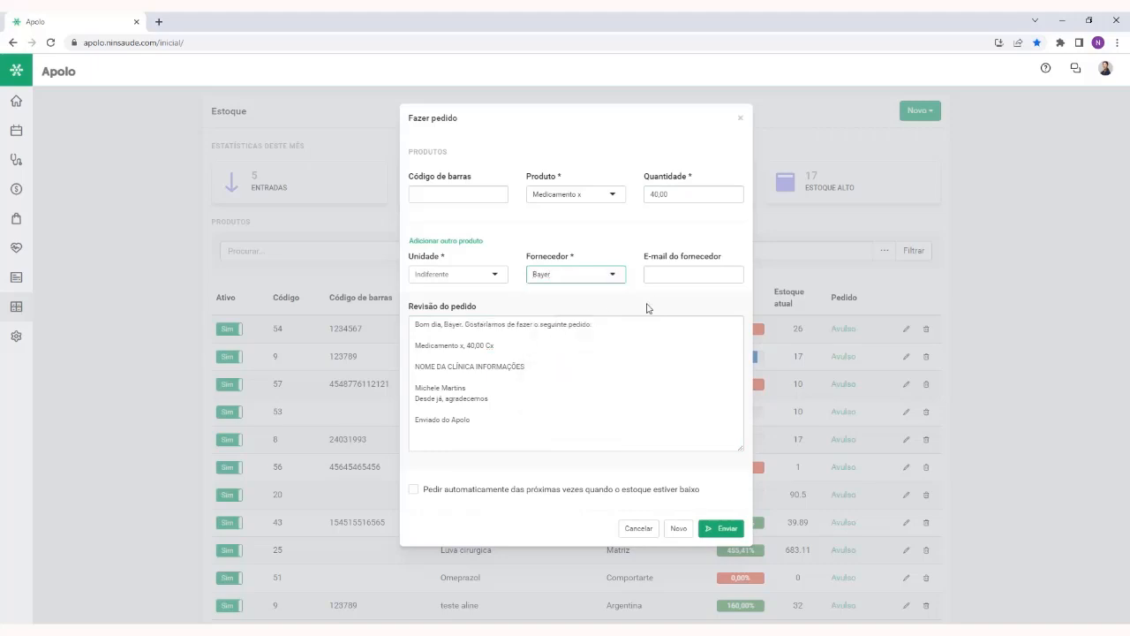
left_click(689, 275)
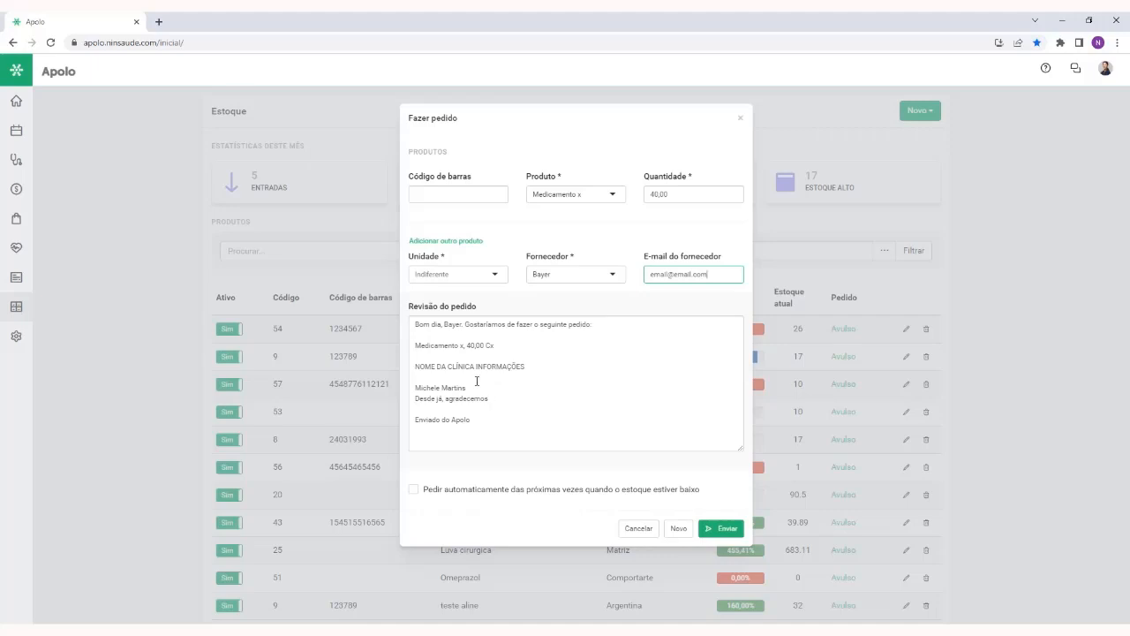
Review the closing lines of the order message and set the order's Unidade to Matriz
left_click_drag(476, 381, 404, 430)
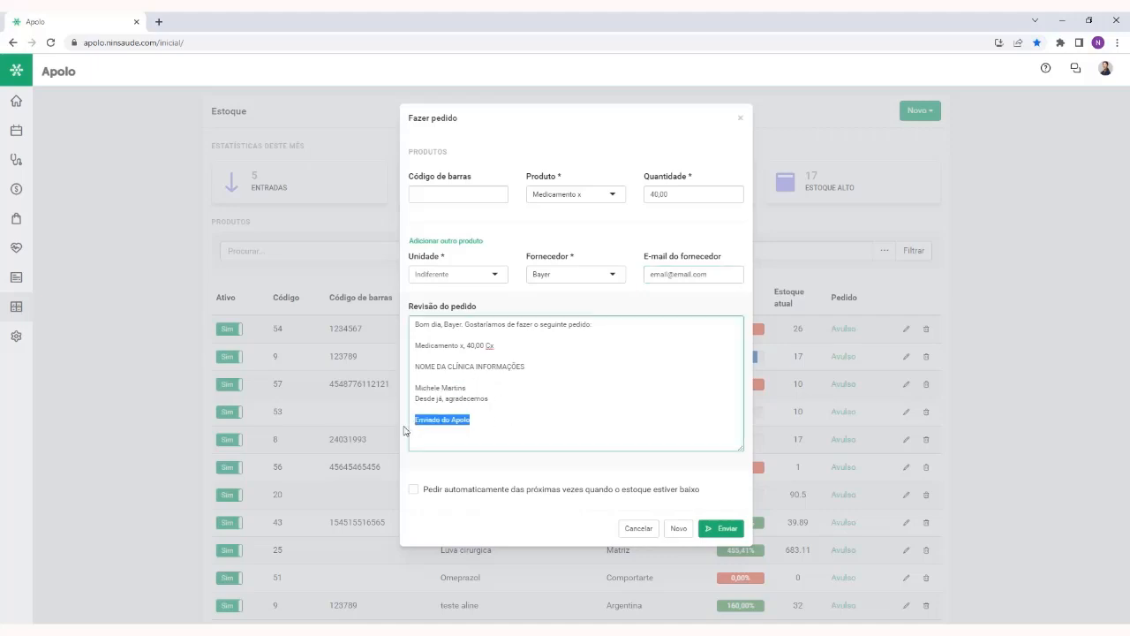
left_click(521, 427)
left_click(465, 275)
type("matri")
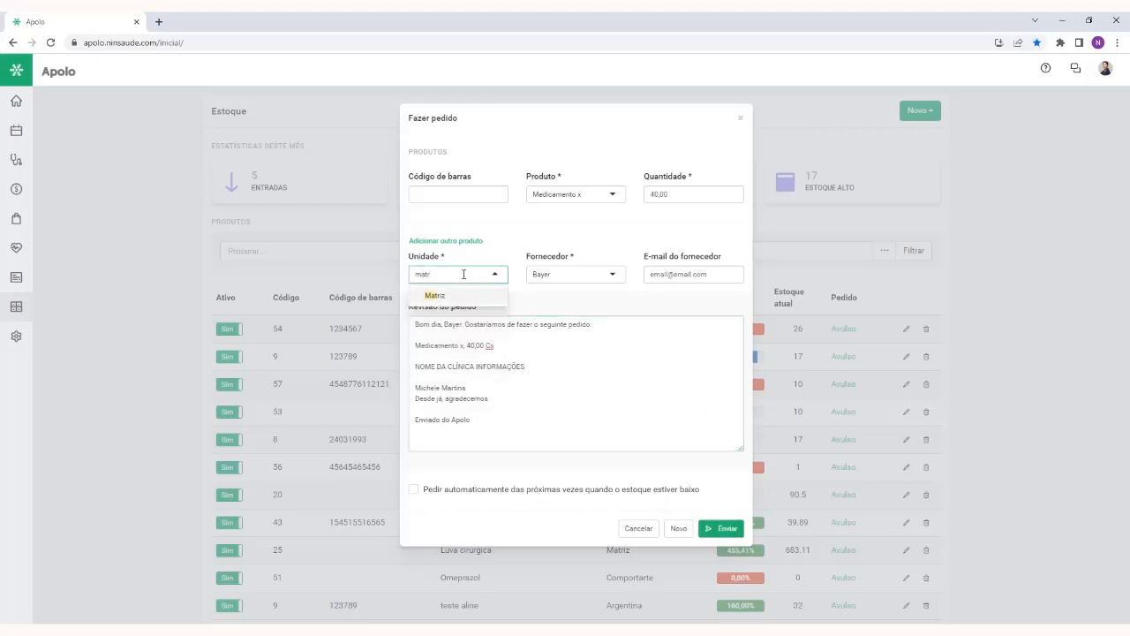
left_click(464, 297)
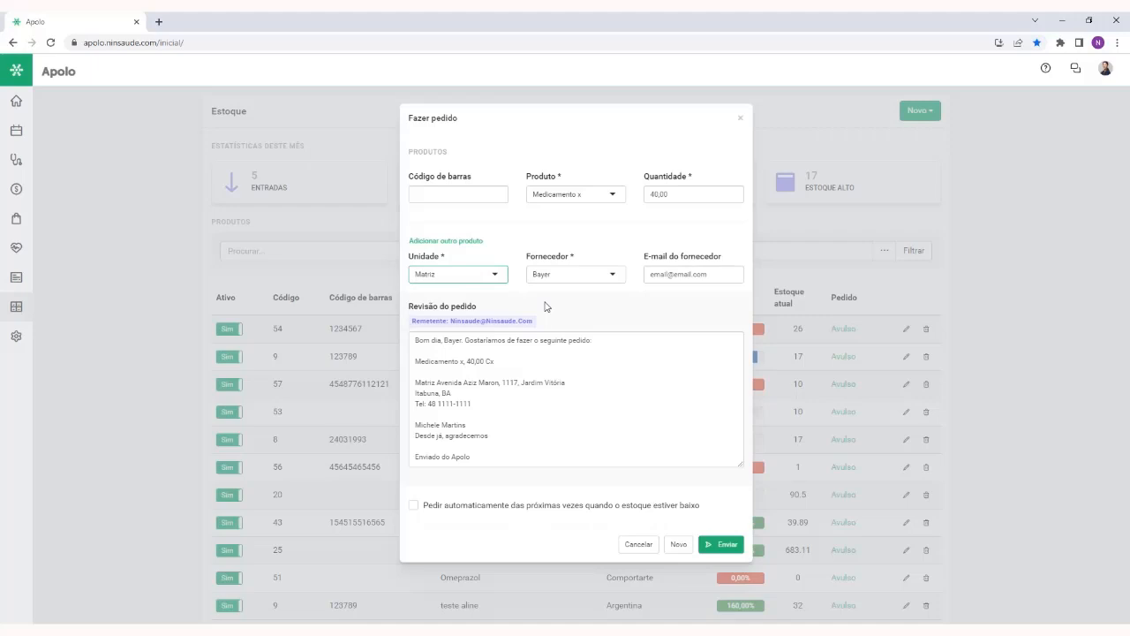
Try the automatic reordering option for low stock, switch it off again and close the order without sending it
left_click(416, 509)
left_click_drag(528, 506, 709, 512)
left_click(501, 521)
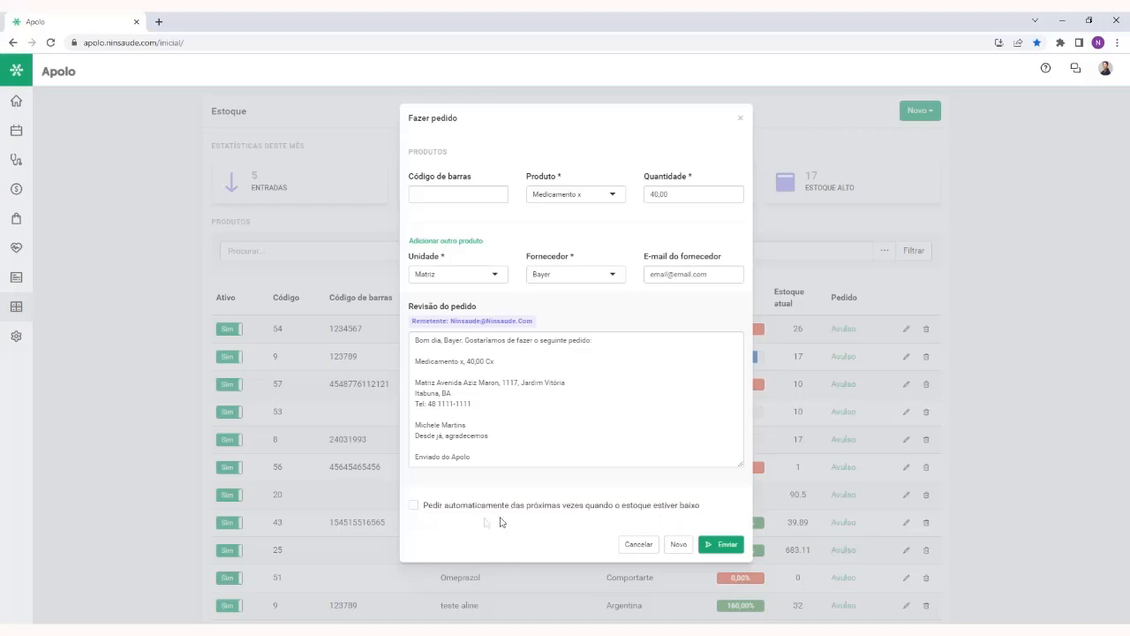
left_click(413, 506)
left_click(740, 118)
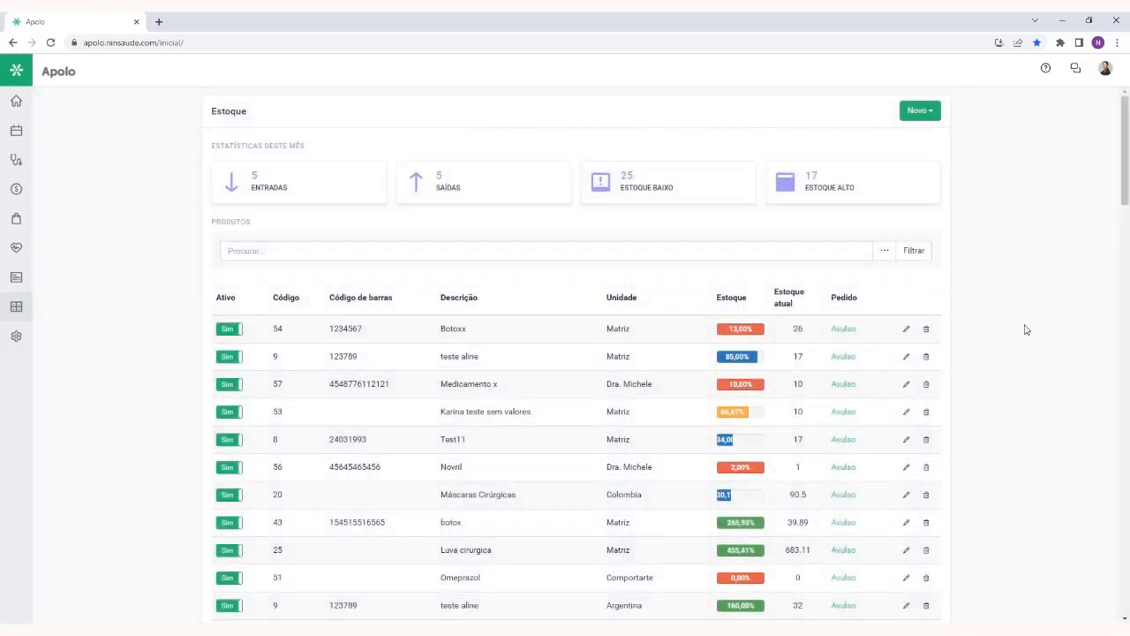
Open Histórico de movimentações below the product list, examine the recent Medicamento x movements and close the history
scroll(1024, 327, "down", 2)
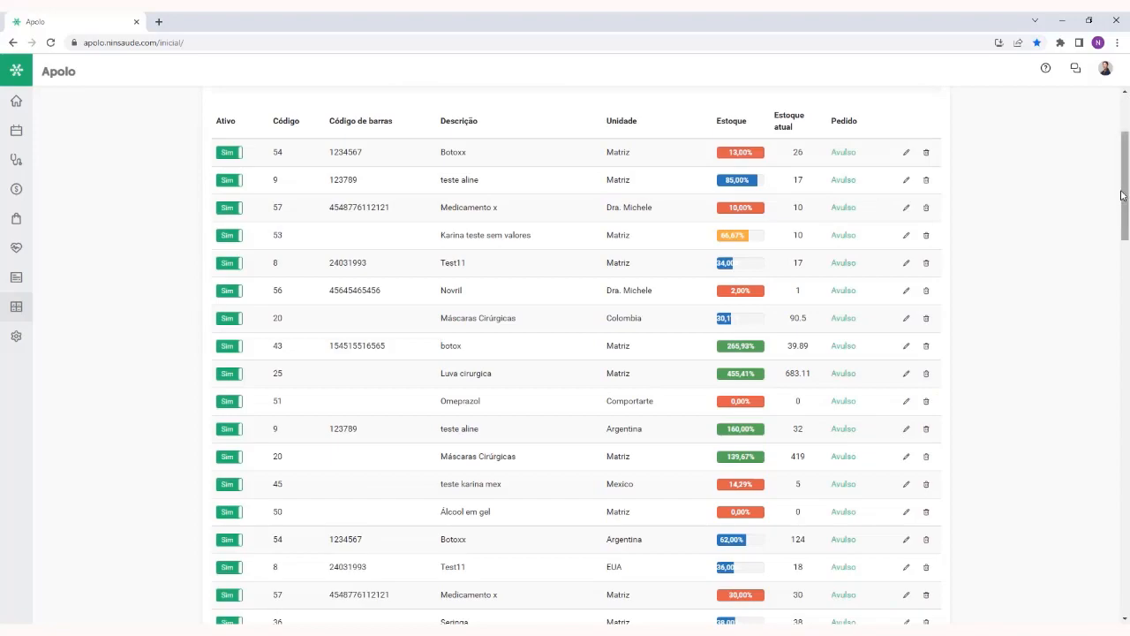
left_click_drag(1124, 181, 1127, 596)
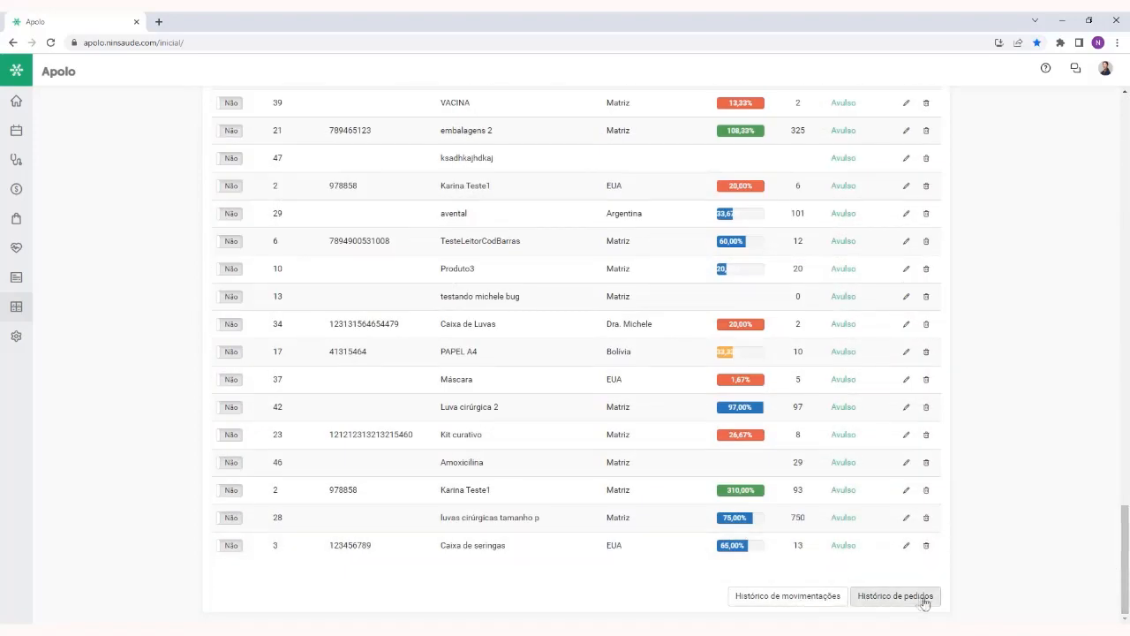
left_click(782, 596)
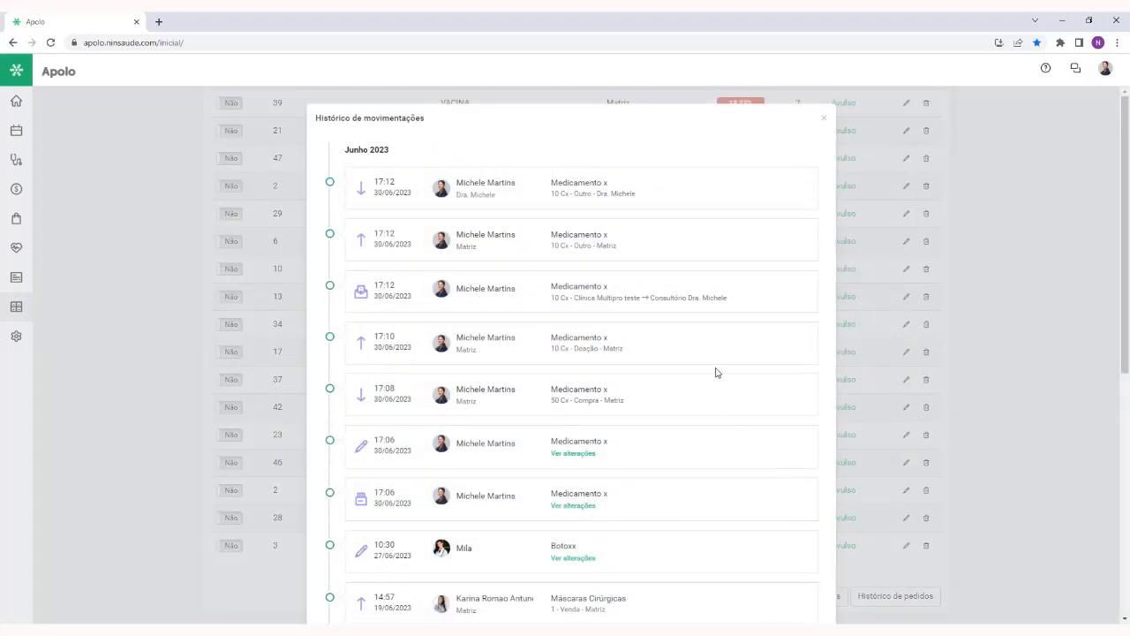
scroll(716, 381, "down", 4)
scroll(715, 380, "up", 5)
mouse_move(366, 294)
left_click(823, 118)
Open Histórico de pedidos, look through the orders and mark the pending 20 ml botox order as received
left_click(893, 594)
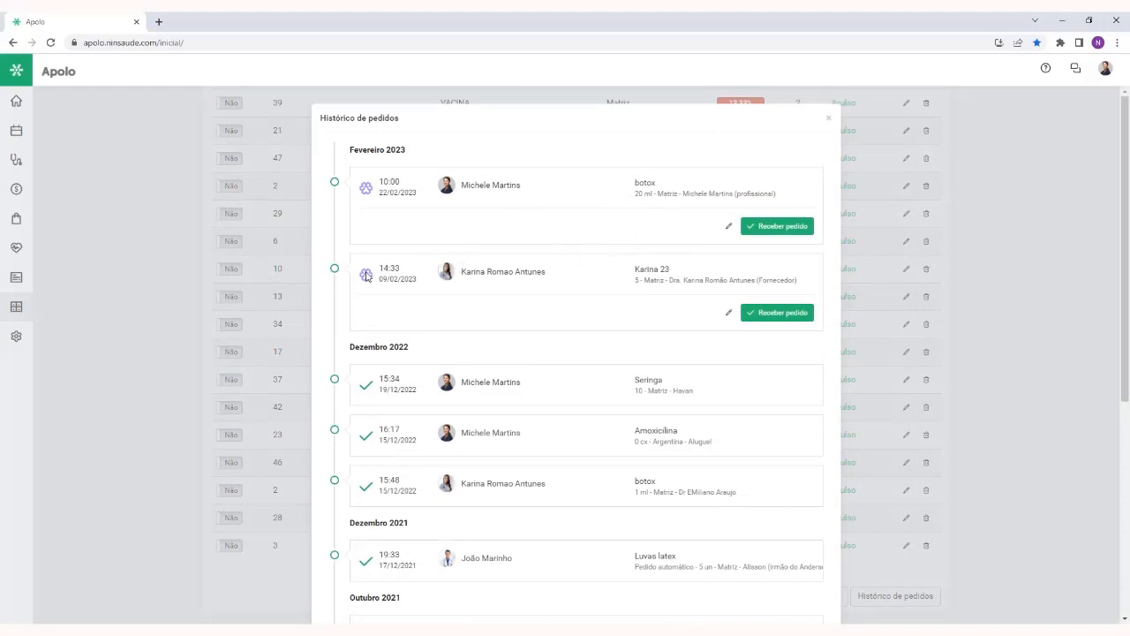
scroll(612, 333, "down", 1)
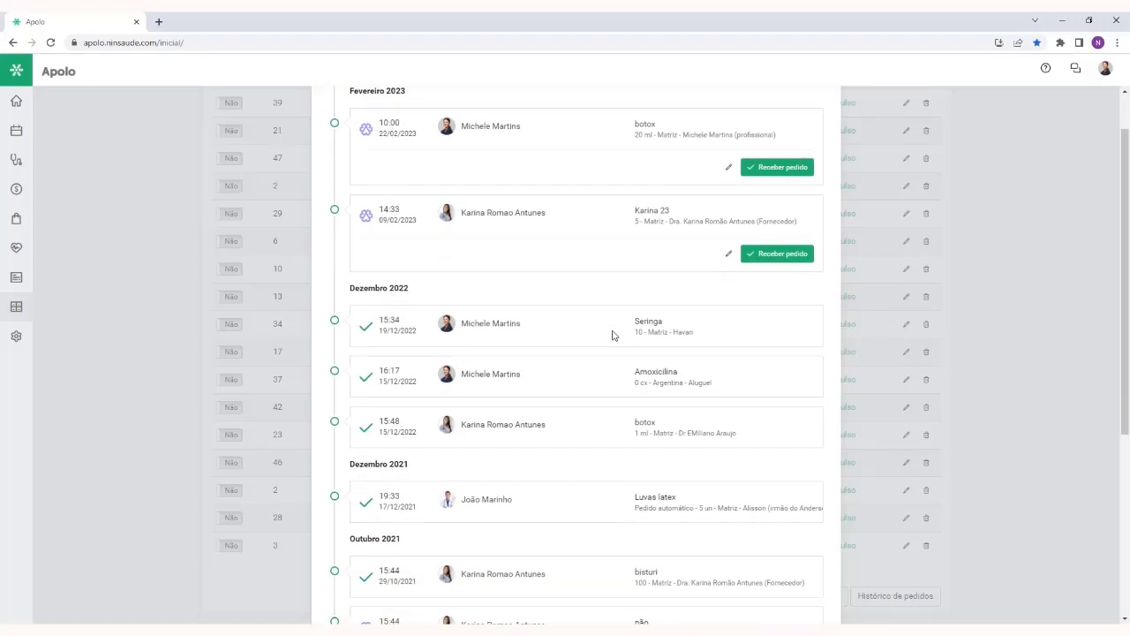
scroll(627, 318, "up", 1)
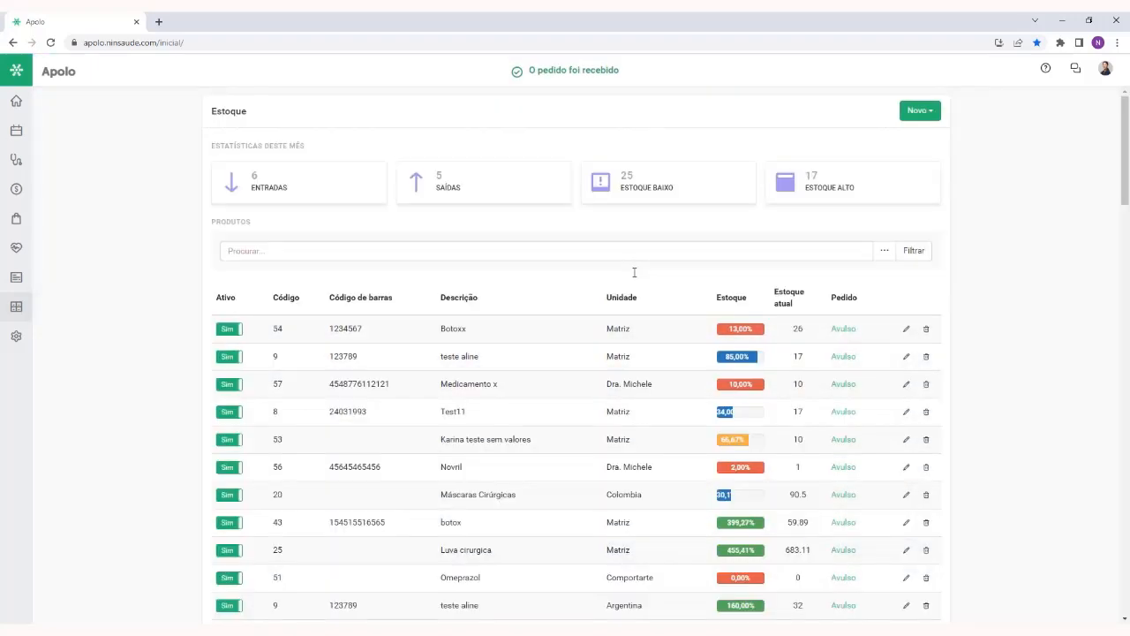
Open the stock Relatórios, generate the Estoque print report with Situação set to Todos, look through it and close it
mouse_move(19, 308)
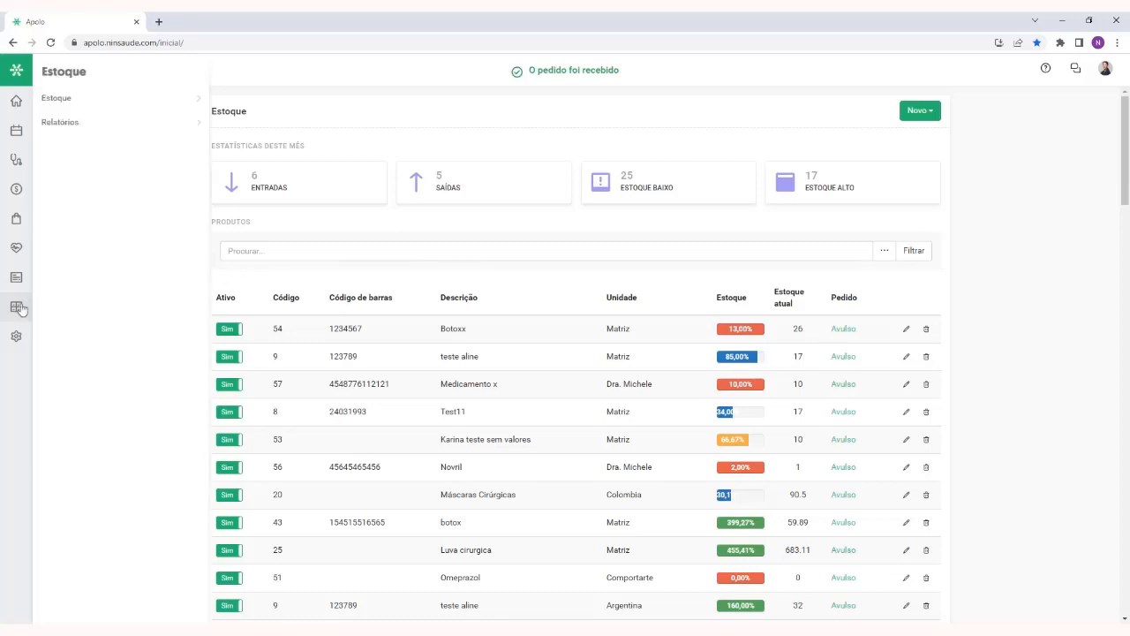
left_click(79, 122)
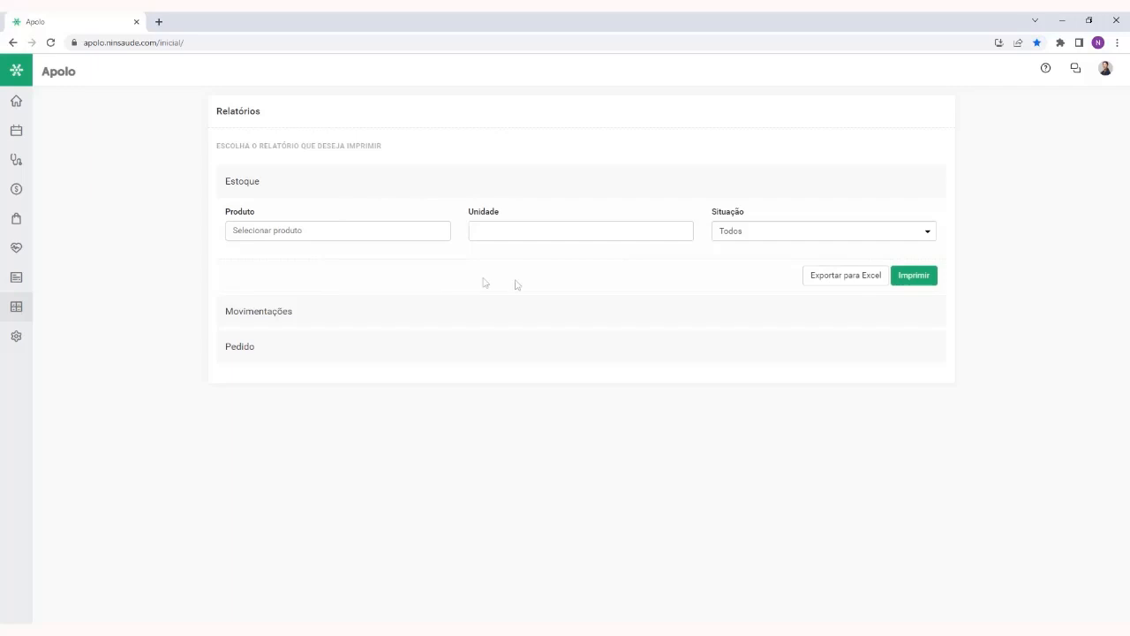
left_click(912, 277)
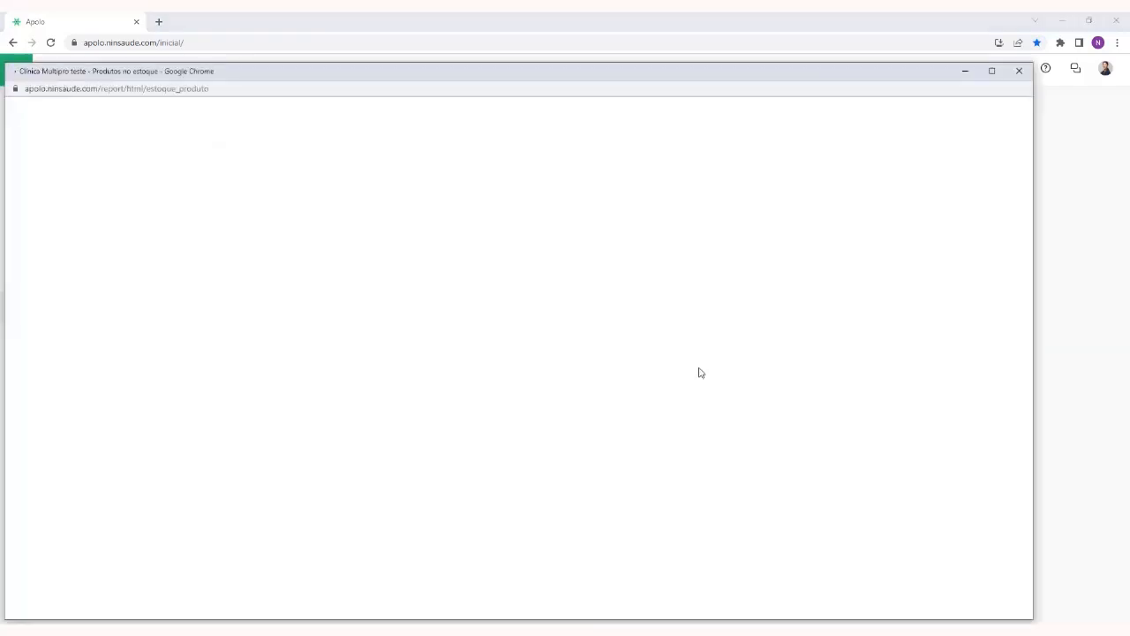
scroll(924, 325, "down", 3)
scroll(923, 324, "down", 3)
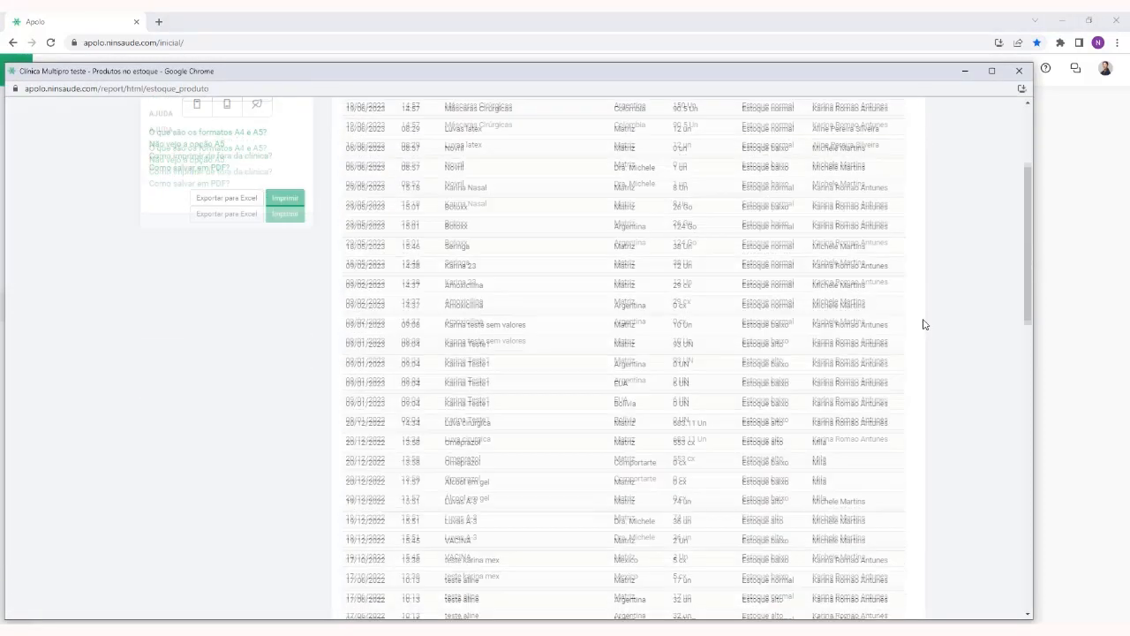
scroll(924, 324, "up", 3)
scroll(924, 324, "up", 5)
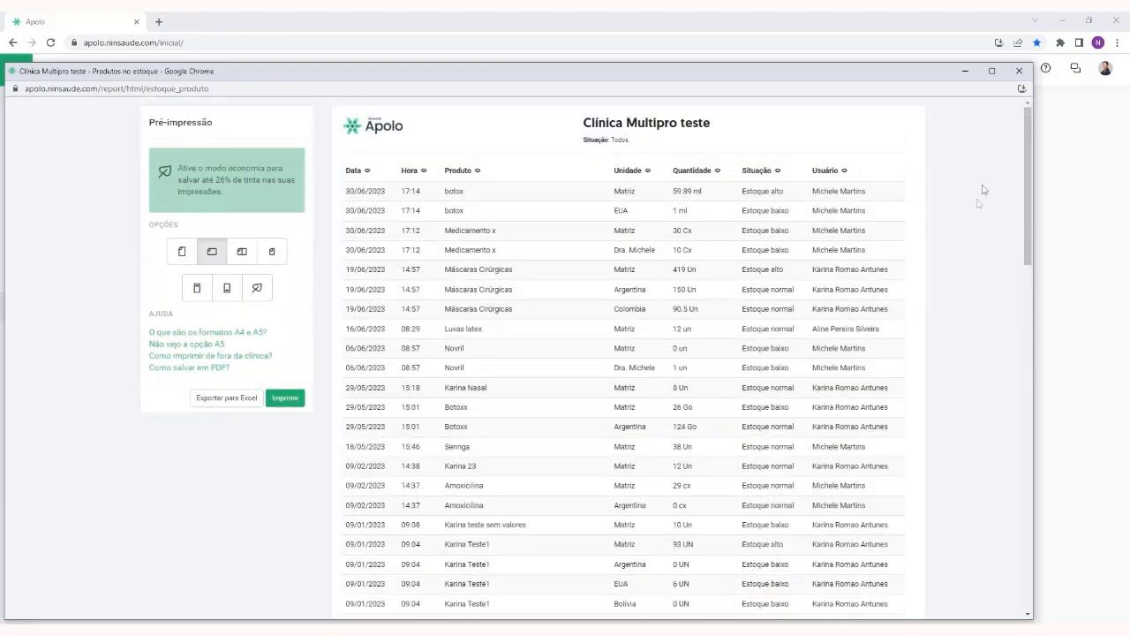
left_click(1019, 71)
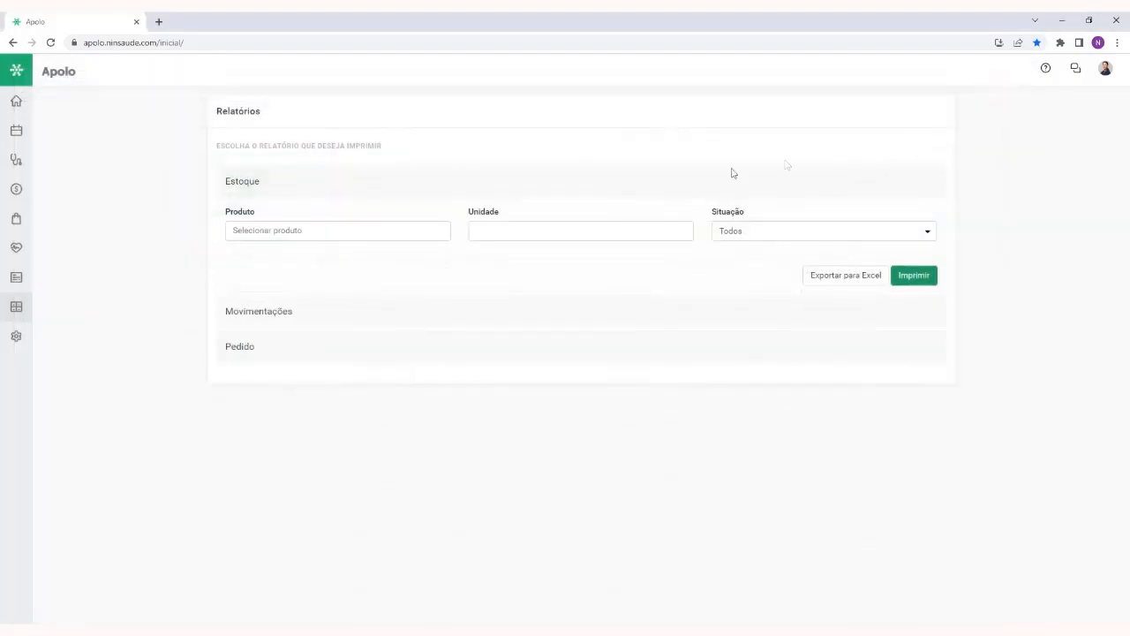
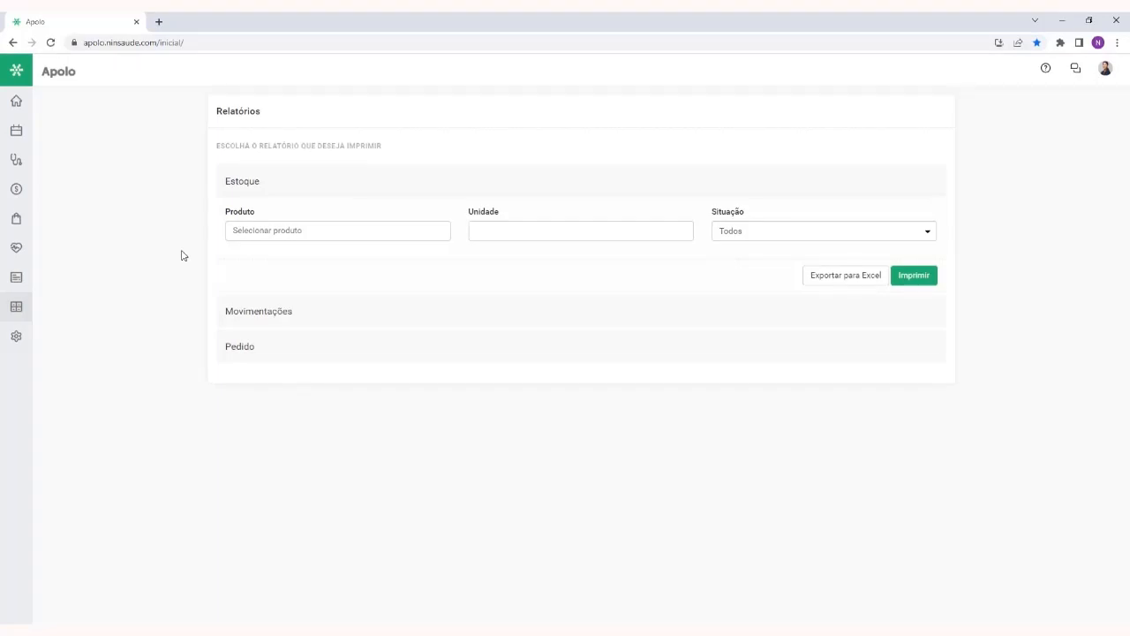
Open the Início page and add the Notícias RSS, Convênios, Serviços, Pacientes, Finanças, Tarefas and Sugestões cards
left_click(18, 101)
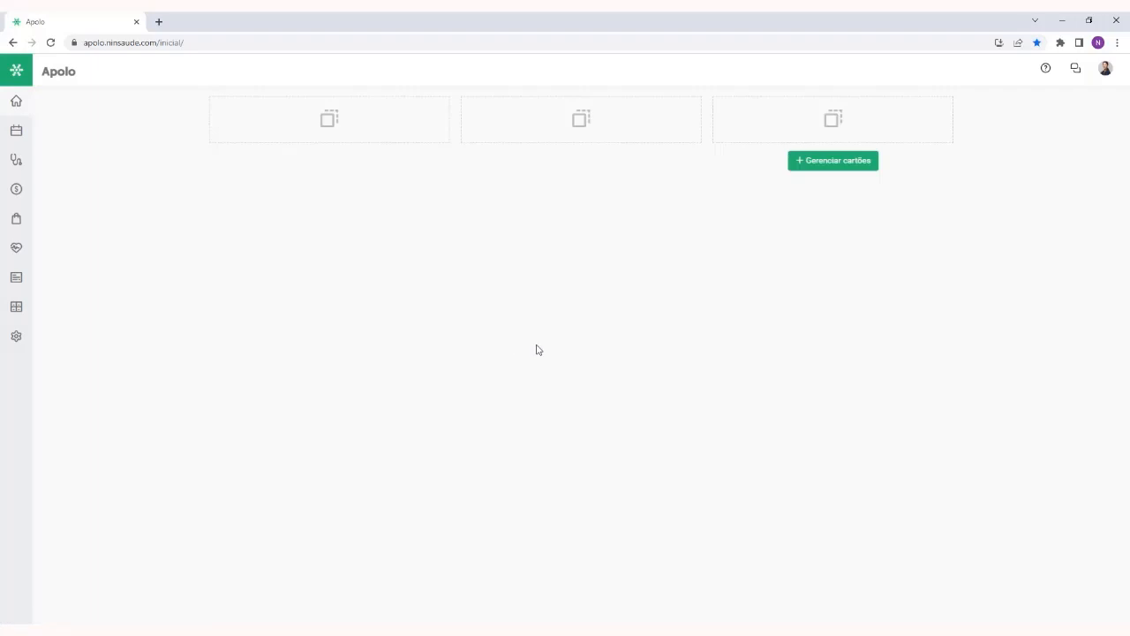
left_click(841, 162)
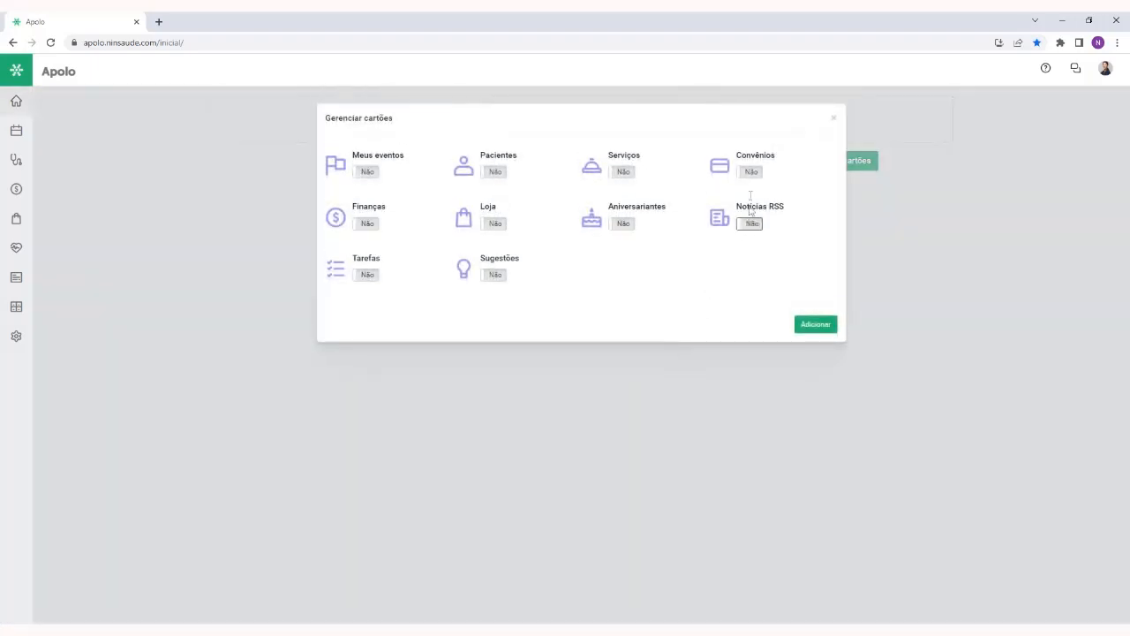
left_click(749, 223)
left_click(750, 172)
left_click(629, 173)
left_click(491, 172)
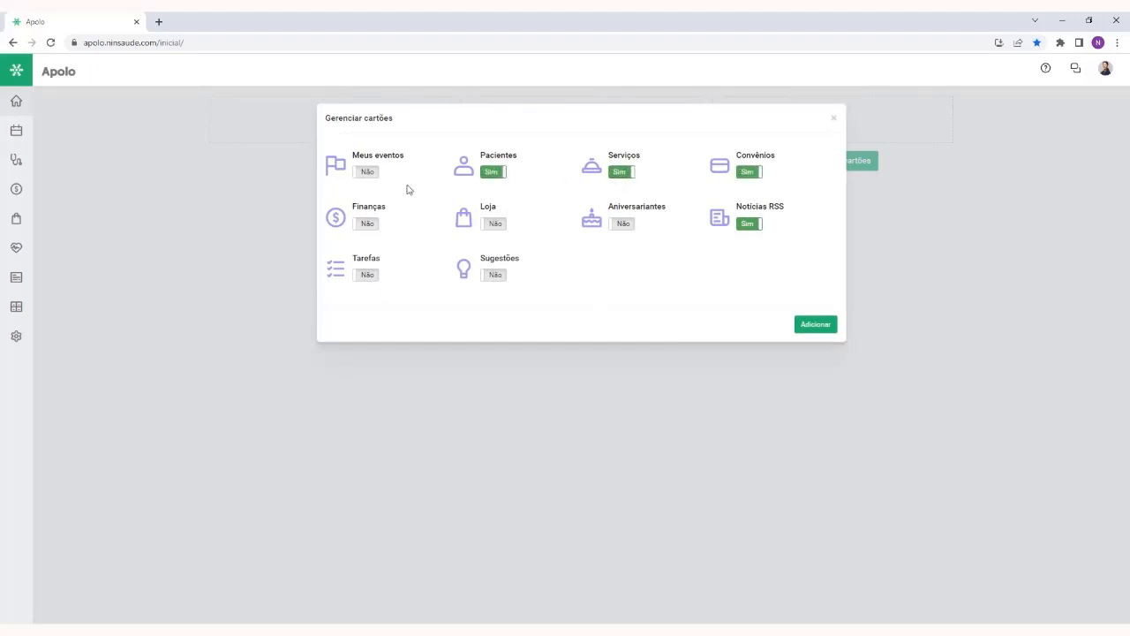
left_click(368, 223)
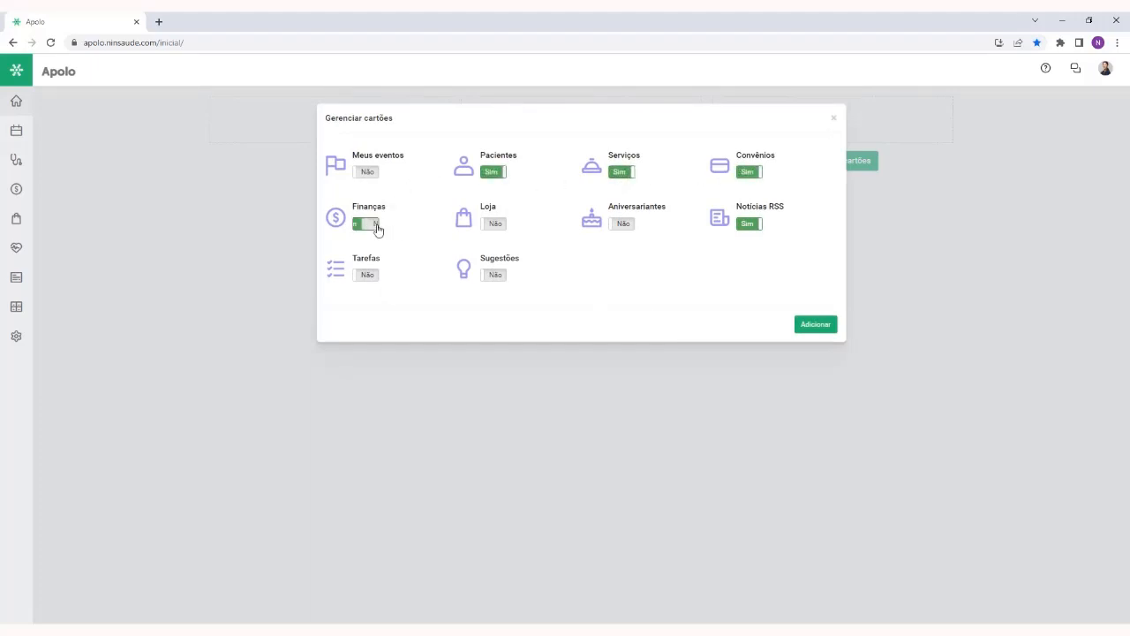
left_click(375, 274)
left_click(490, 276)
left_click(815, 330)
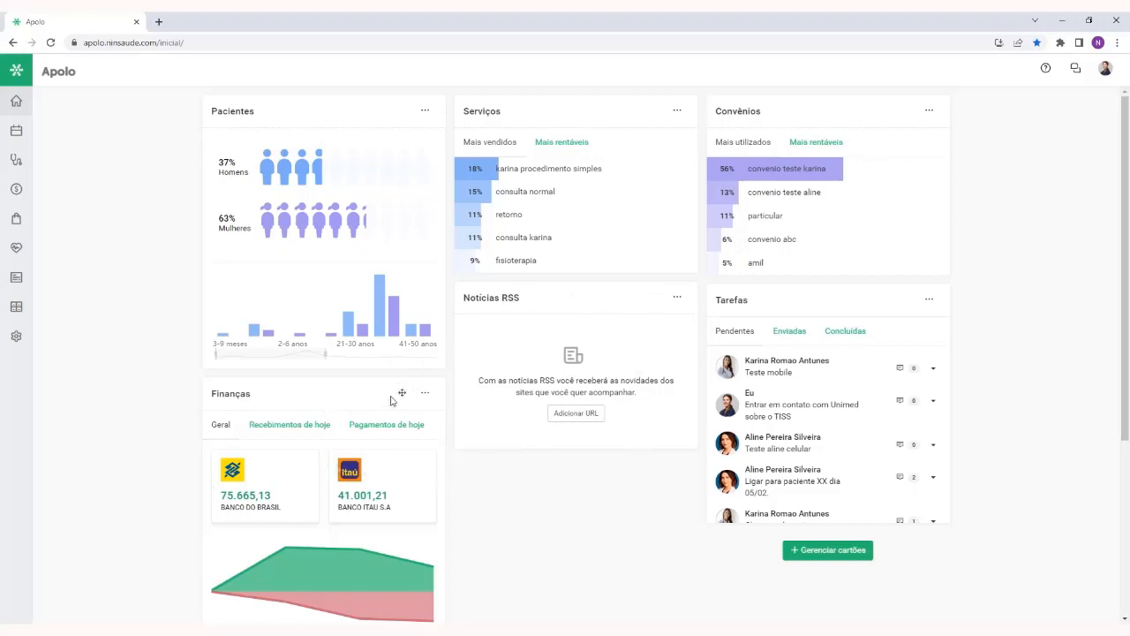
Move the Finanças card to the middle column, between Serviços and Notícias RSS, and look over the dashboard
left_click_drag(402, 392, 591, 315)
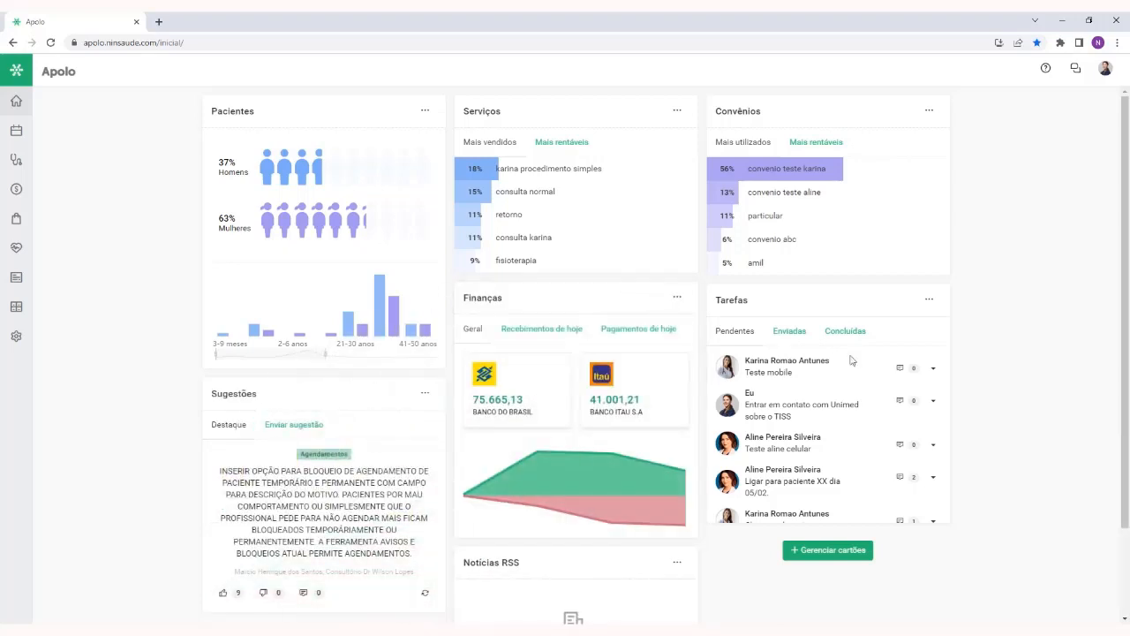
scroll(1003, 339, "down", 2)
scroll(1002, 339, "up", 2)
Examine the Finanças card's account balances, Recebimentos de hoje, Pagamentos de hoje and the monthly chart under Geral
left_click(690, 392)
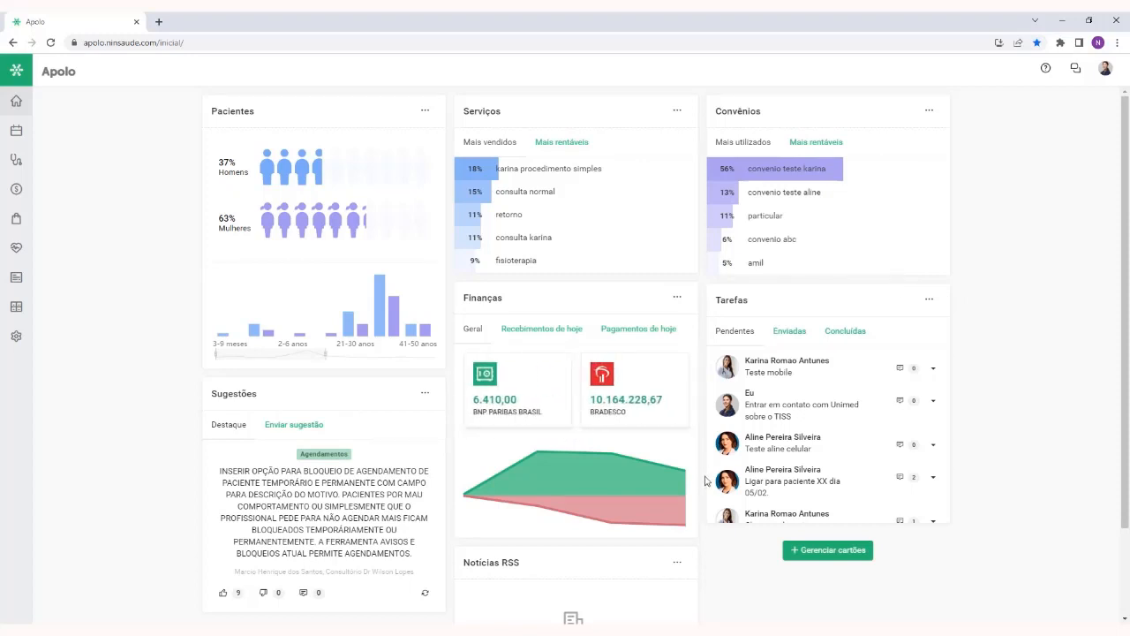
left_click(690, 392)
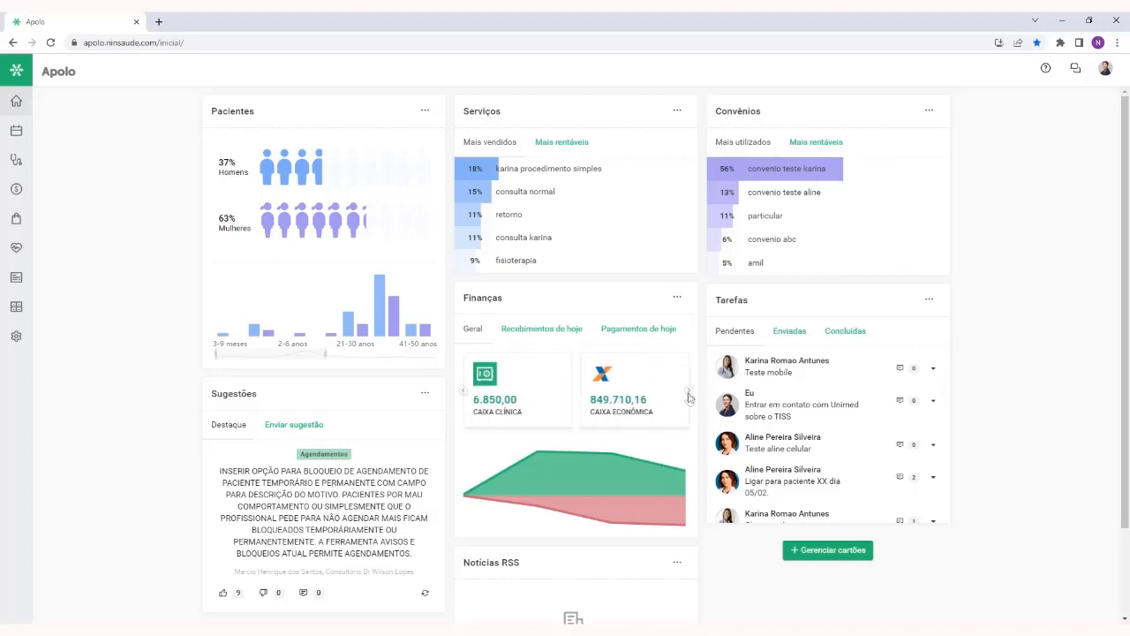
left_click(691, 394)
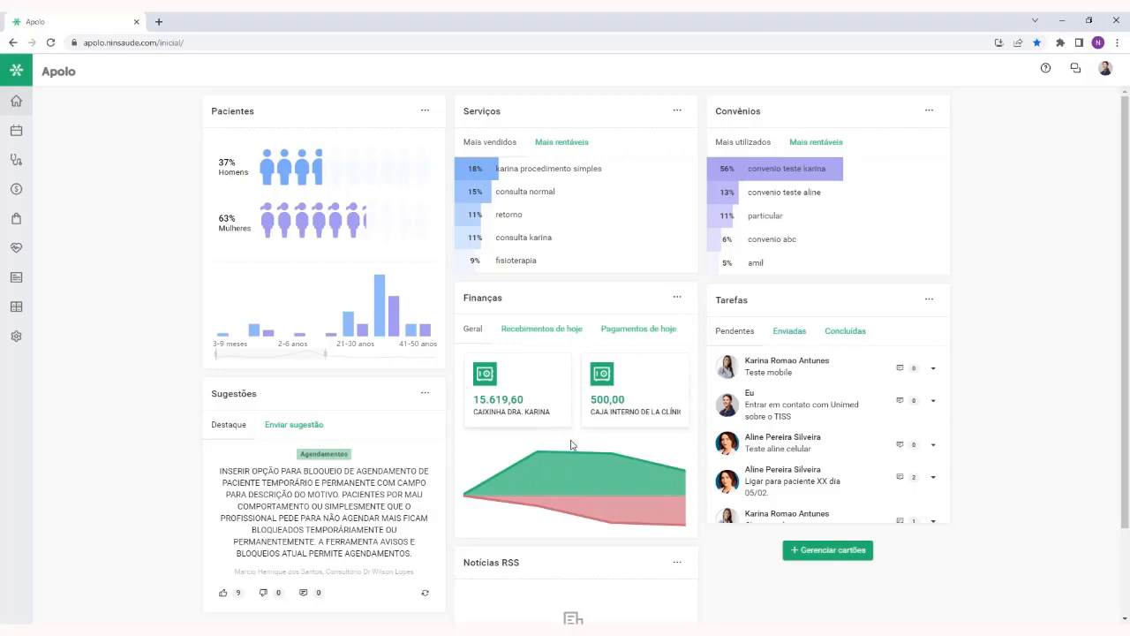
left_click(558, 335)
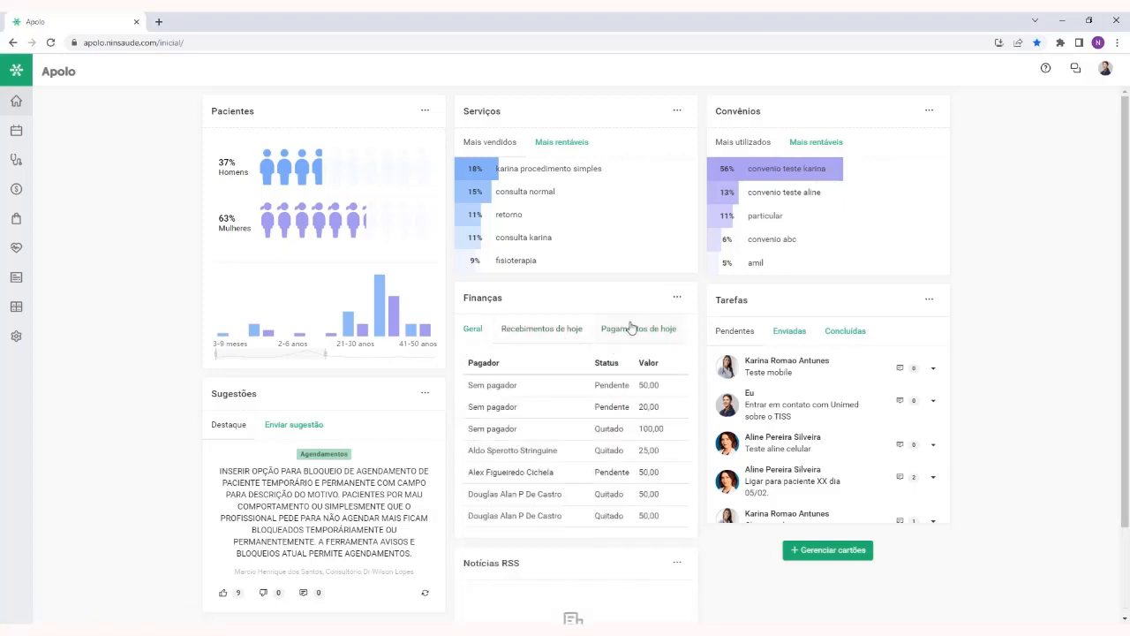
left_click(625, 336)
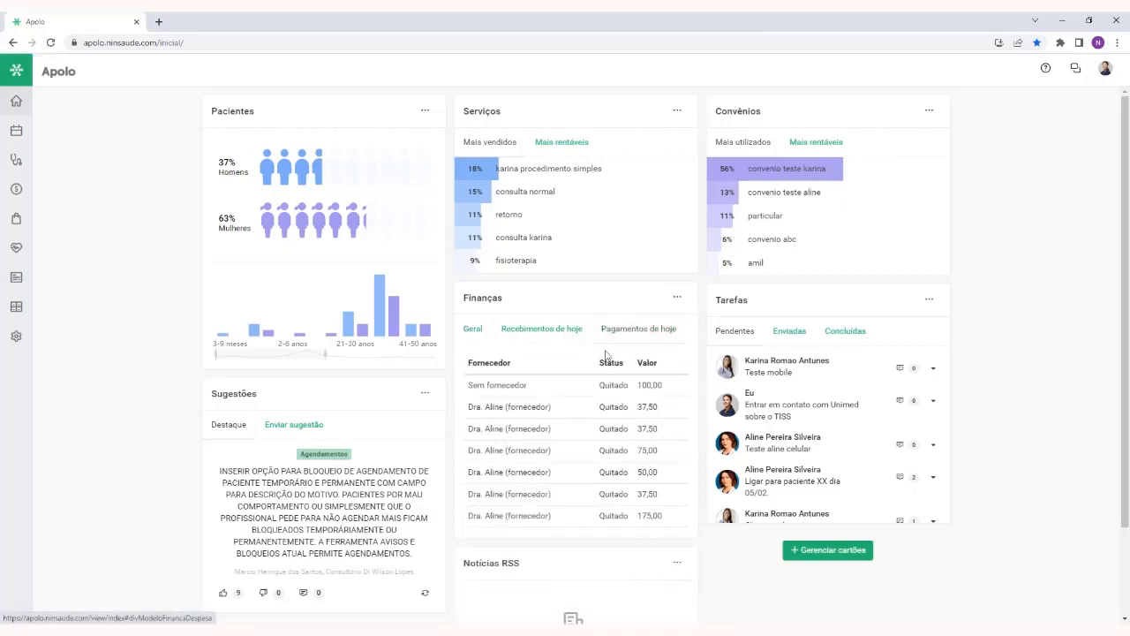
left_click(474, 329)
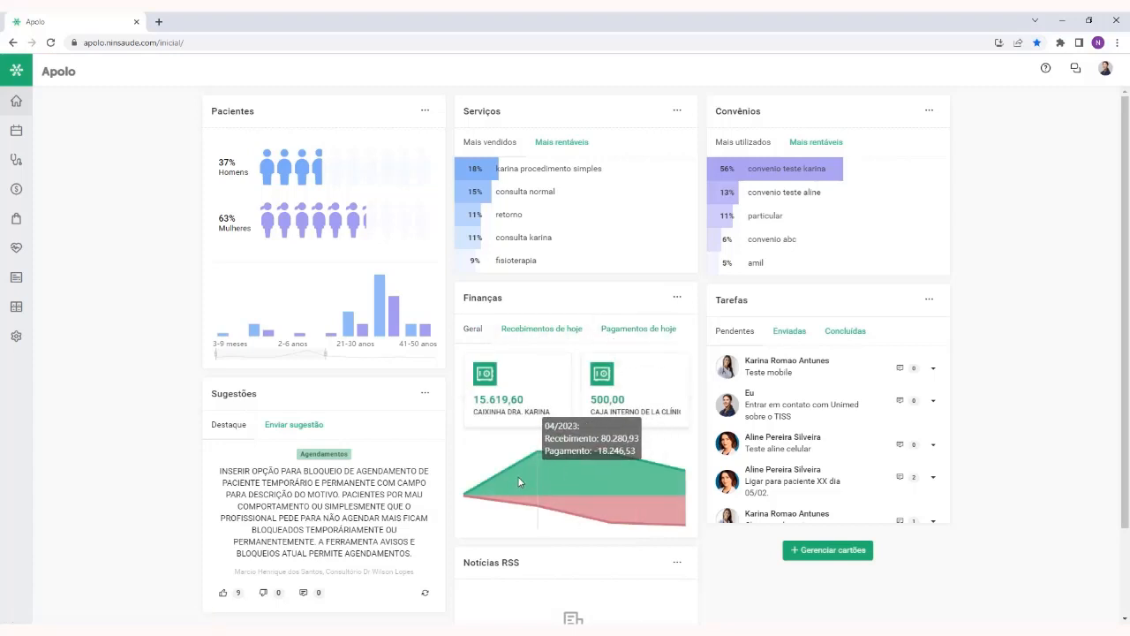
mouse_move(664, 474)
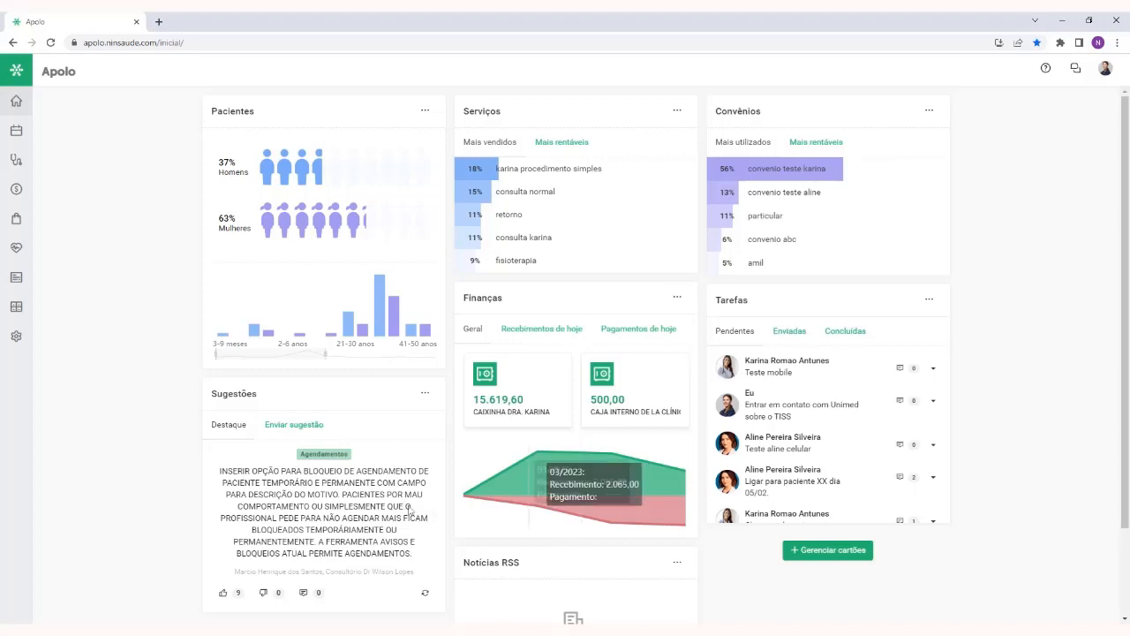
left_click(25, 338)
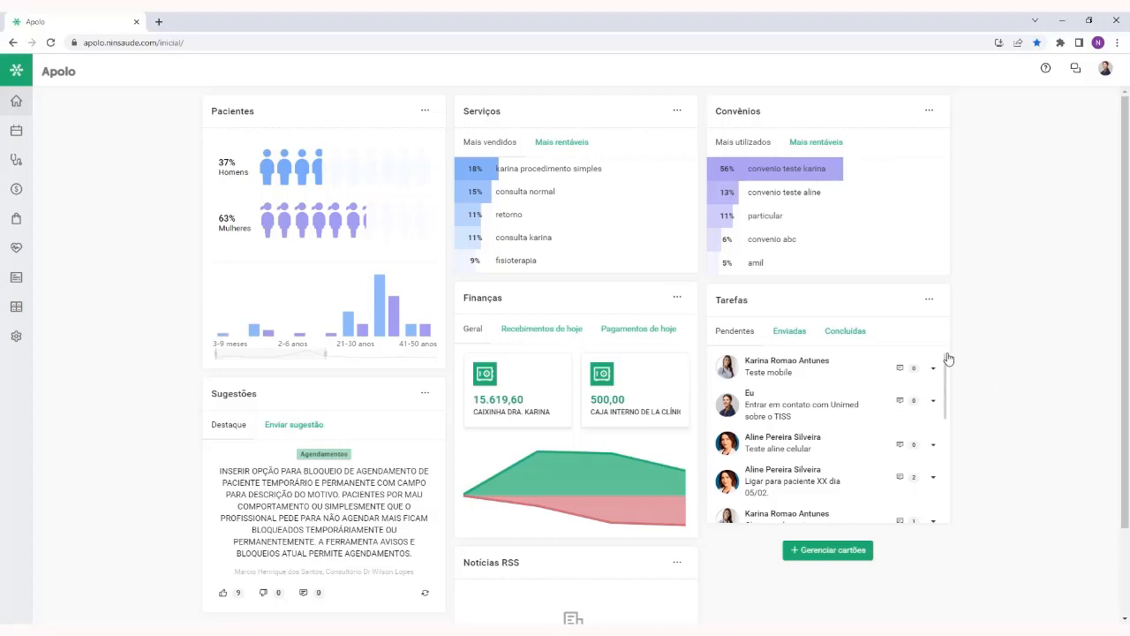
Examine the Pendentes list in the Tarefas card, including the comment field and available actions of the Teste mobile task
mouse_move(946, 359)
left_mouse_down()
mouse_move(948, 391)
mouse_move(961, 350)
left_mouse_up()
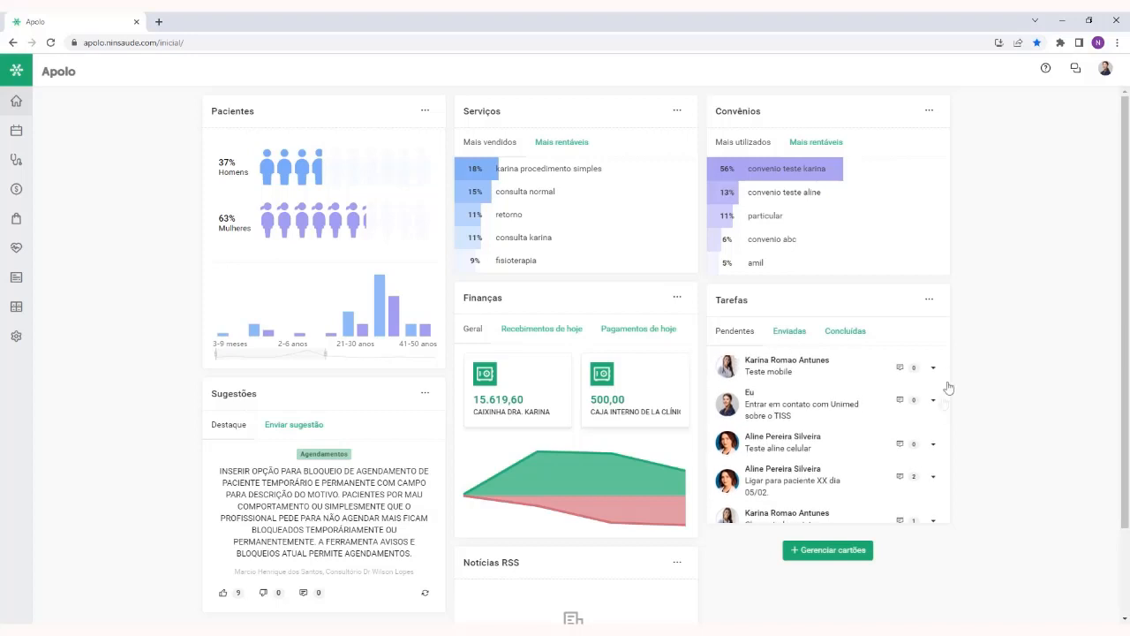
left_click(915, 370)
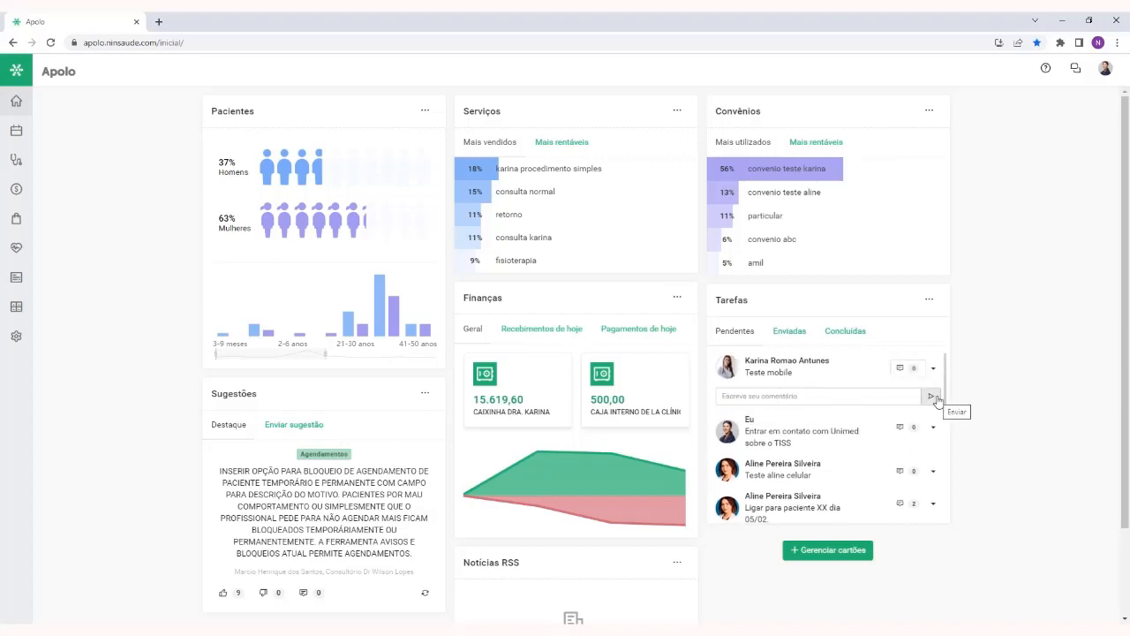
left_click(934, 369)
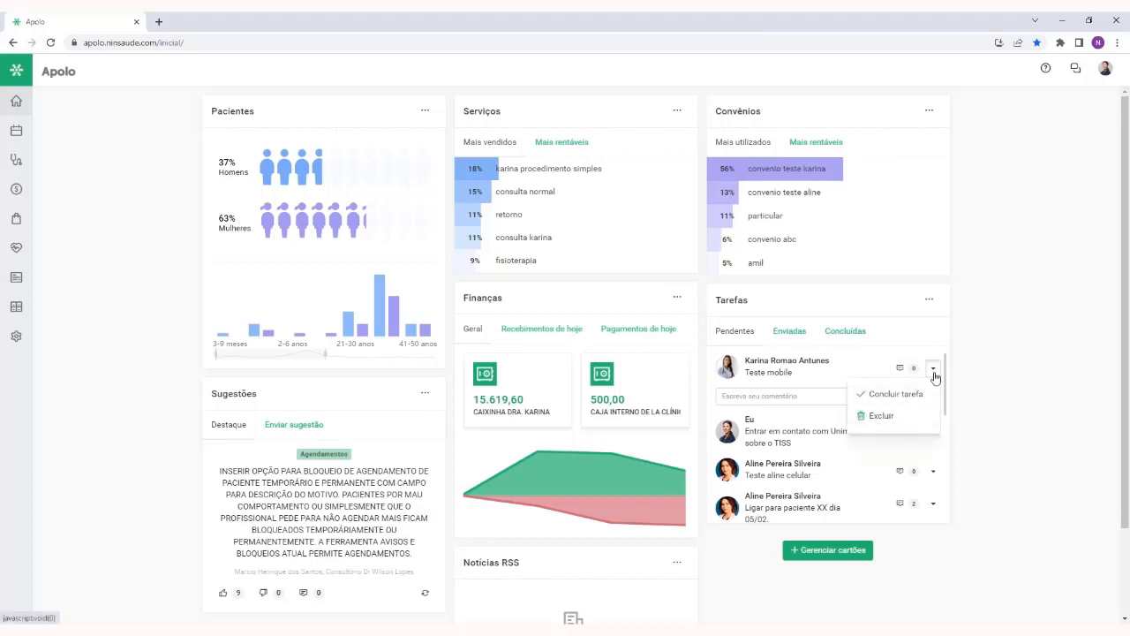
left_click(934, 371)
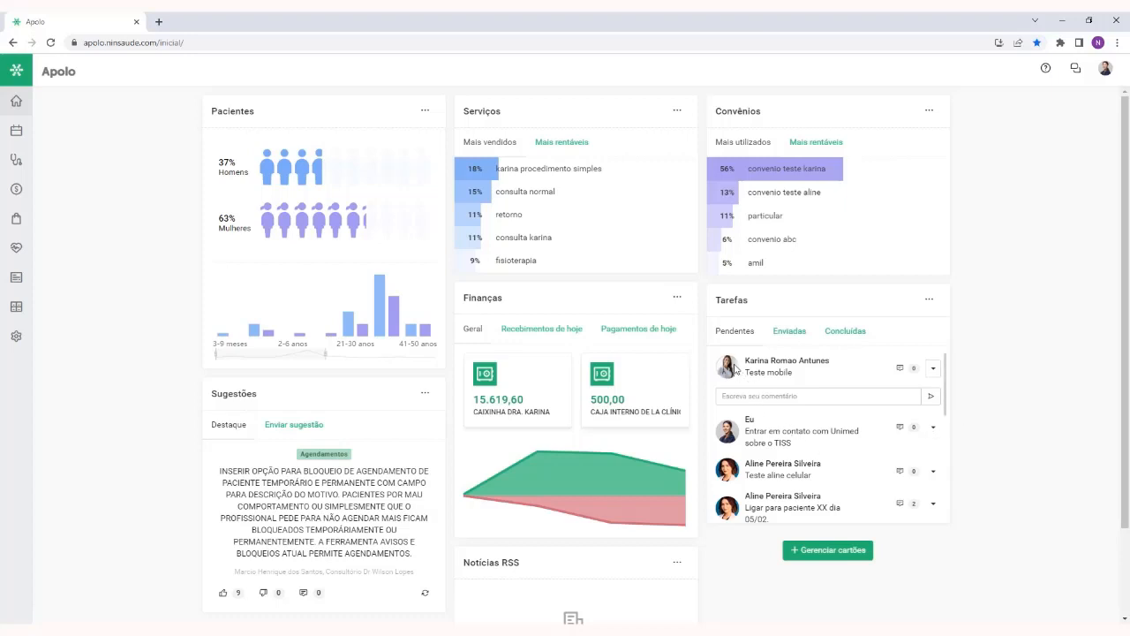
scroll(737, 375, "down", 3)
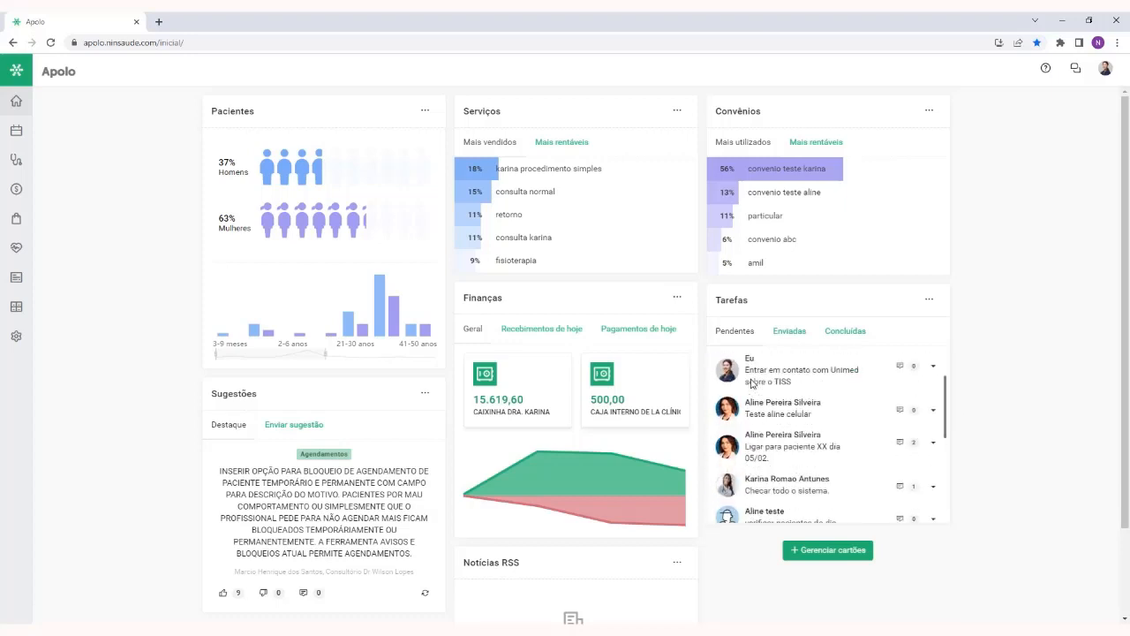
scroll(777, 415, "up", 3)
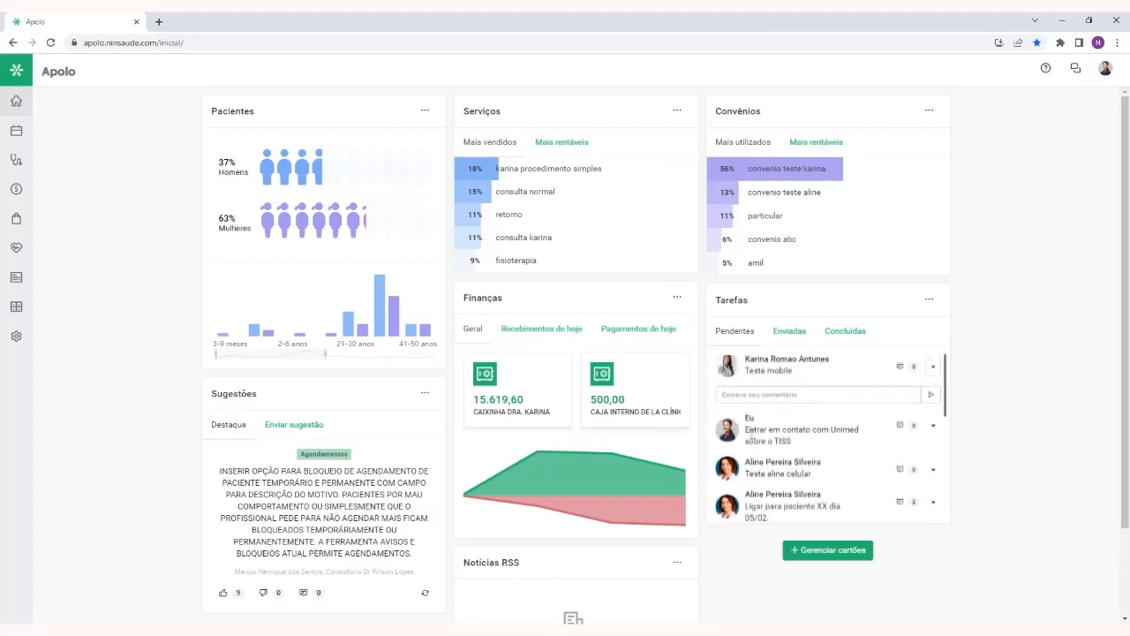
Add a task from the Tarefas card, assign it to a colleague with the description "Teste" and send it
left_click(928, 300)
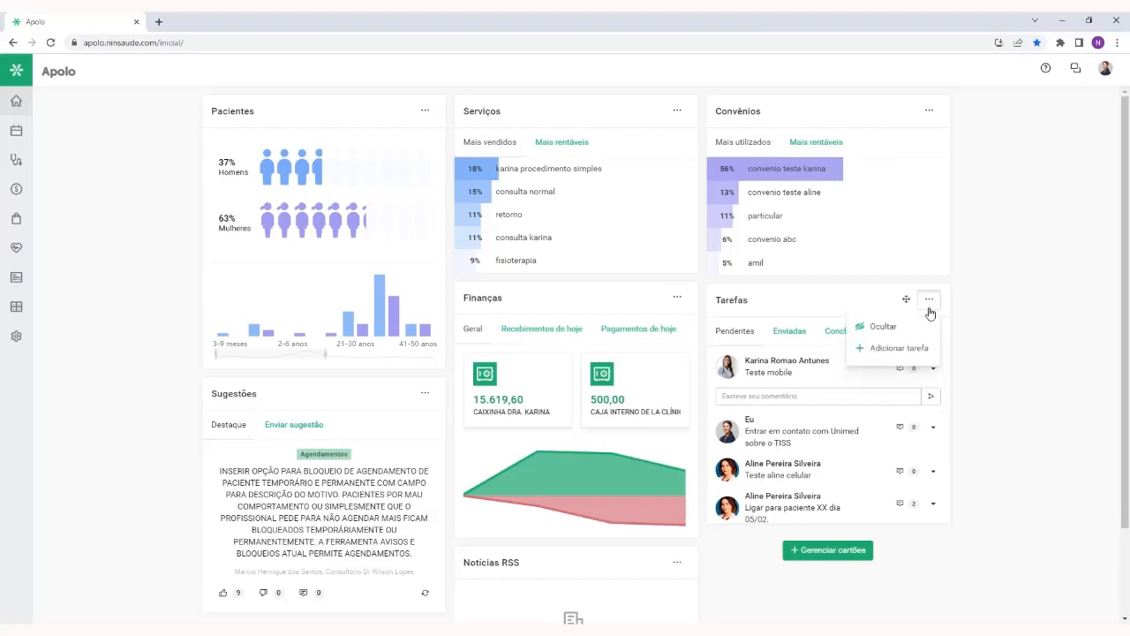
left_click(885, 350)
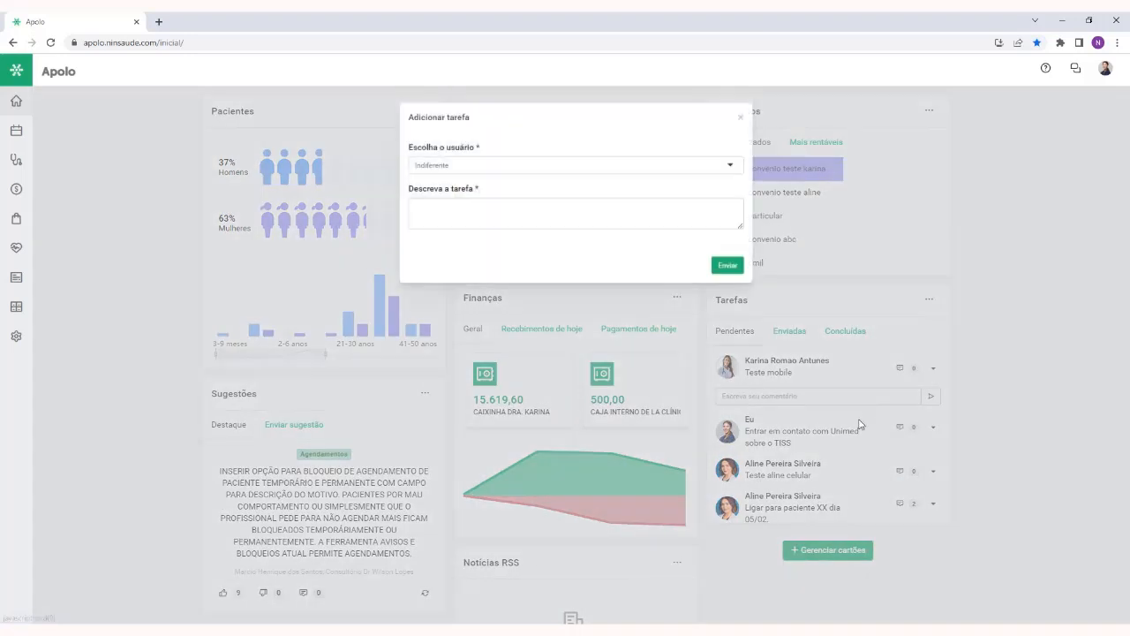
left_click(500, 173)
type("joao")
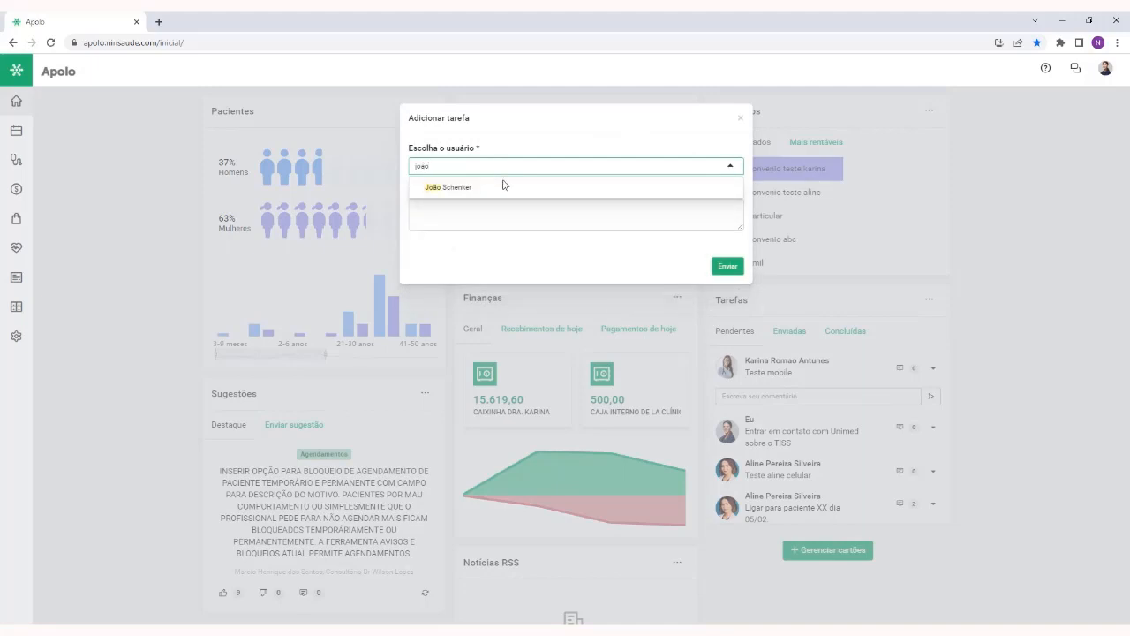
left_click(503, 186)
left_click(509, 219)
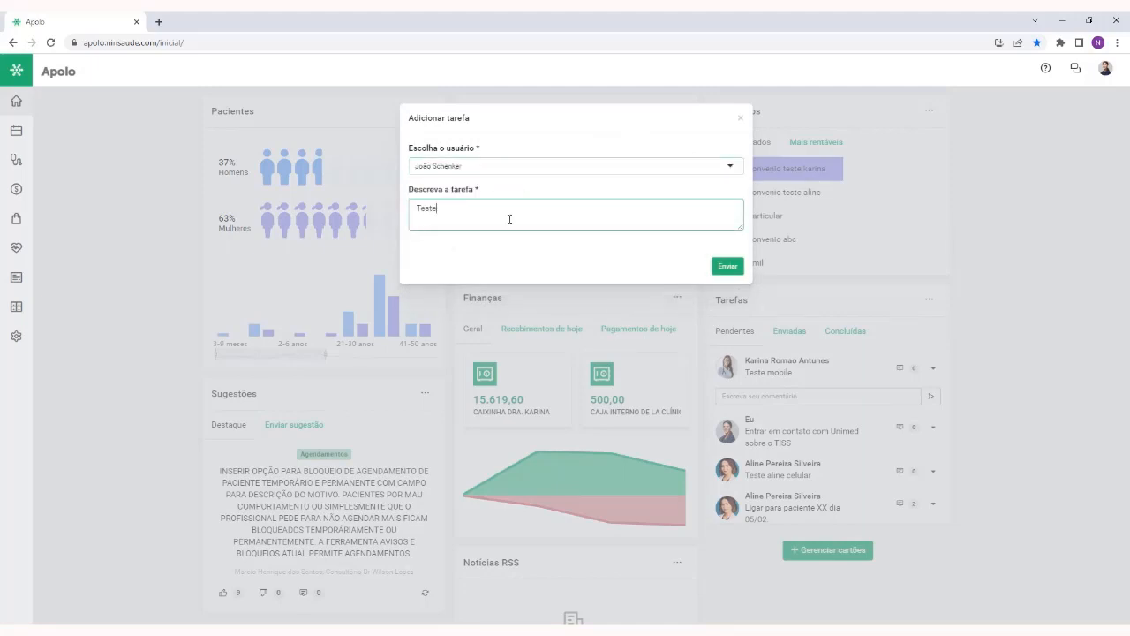
left_click(727, 266)
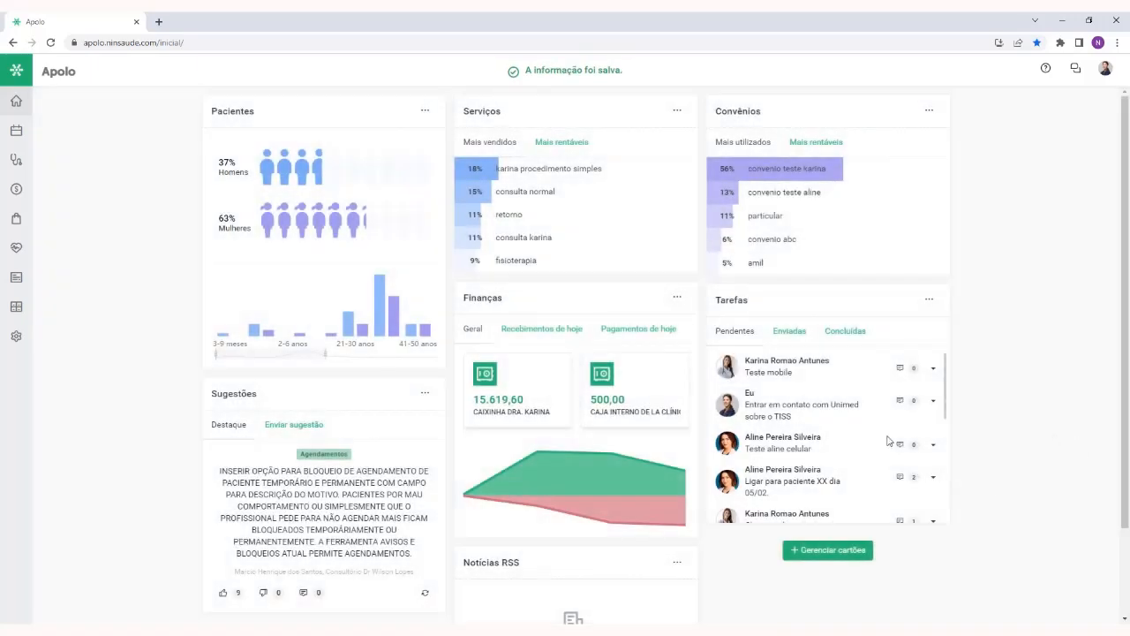
Draft a suggestion under Enviar sugestão in the Sugestões card with the category Finanças and the text "Sugiro xyz"
scroll(202, 487, "down", 2)
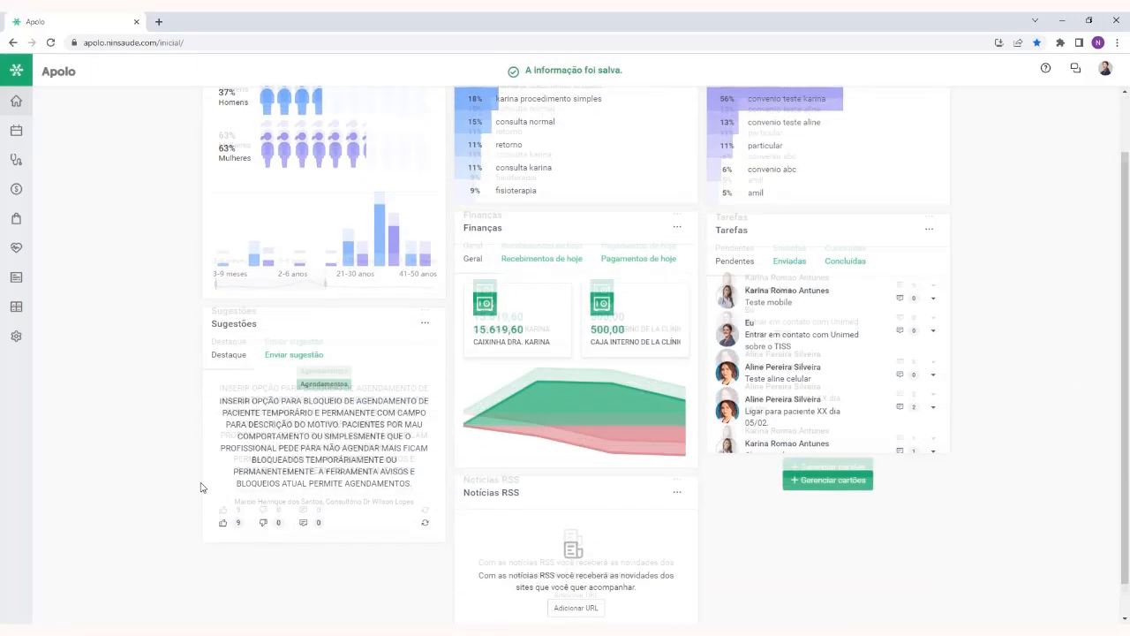
left_click_drag(259, 286, 187, 316)
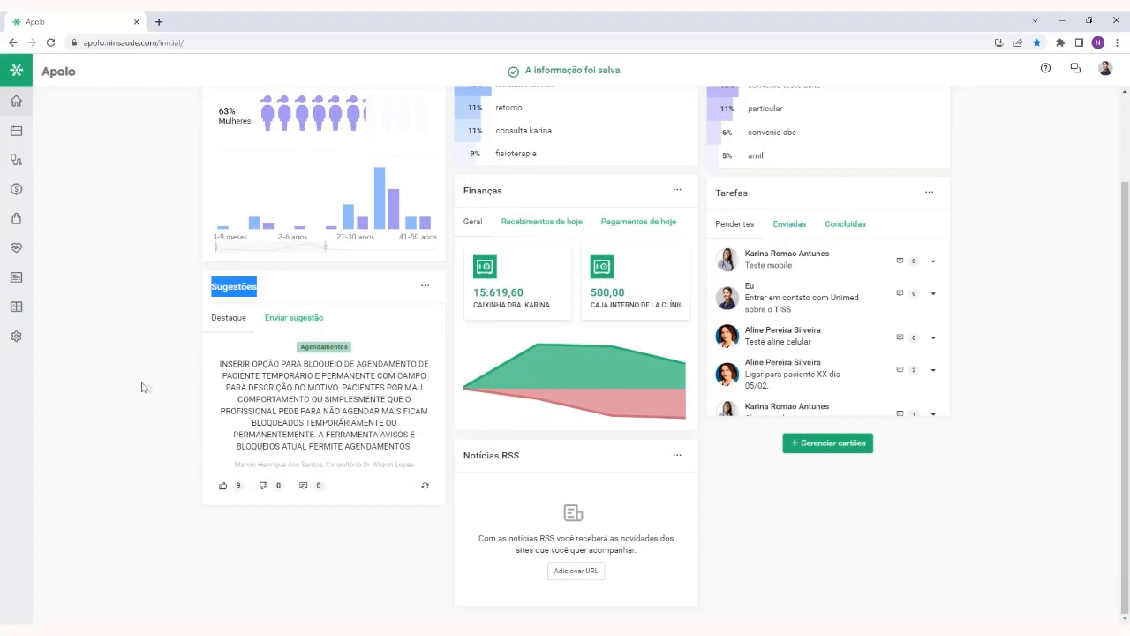
left_click(173, 380)
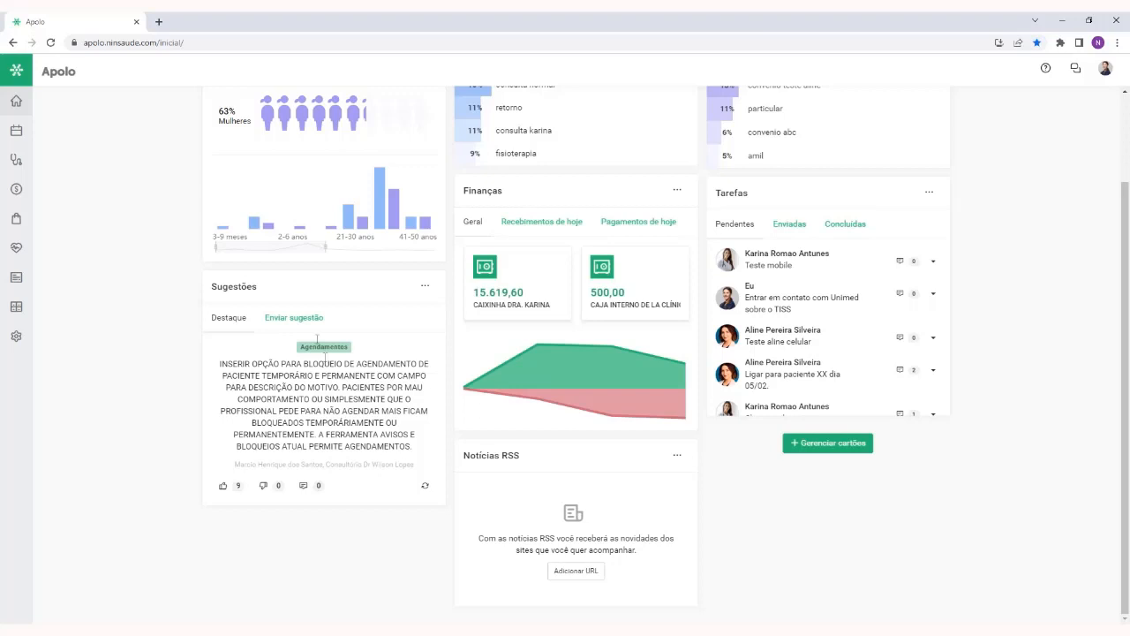
left_click(290, 317)
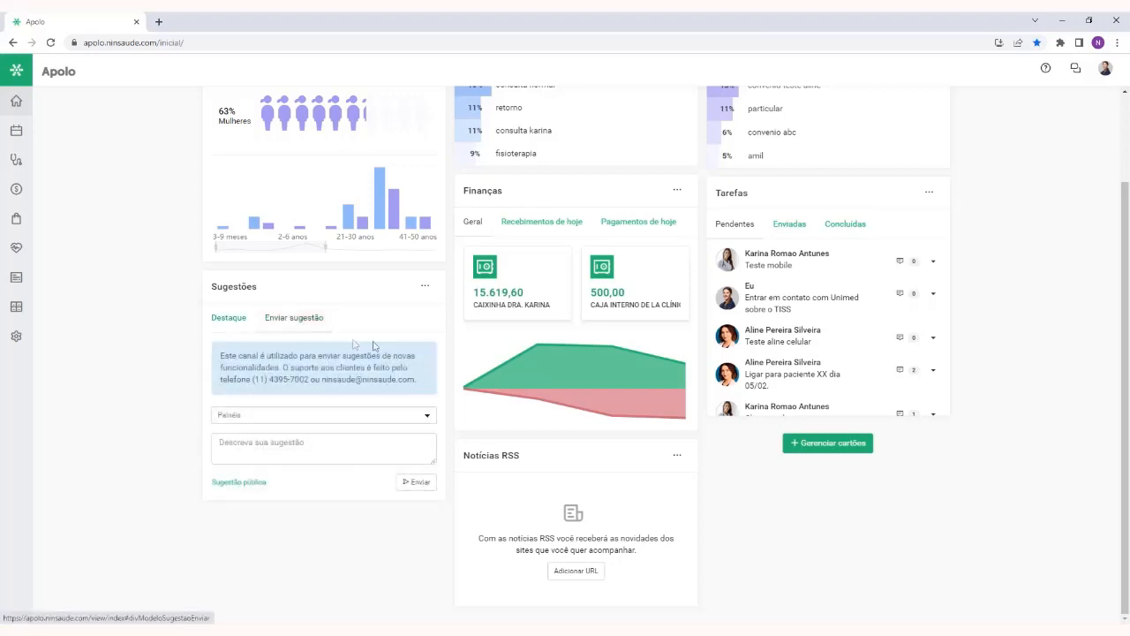
left_click(323, 417)
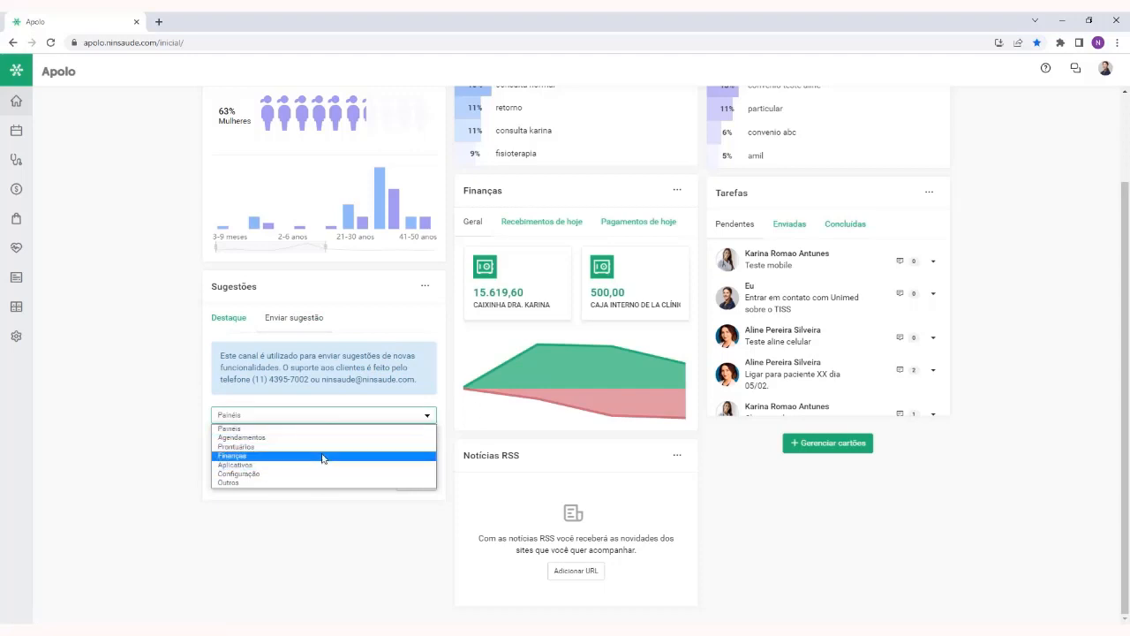
left_click(323, 456)
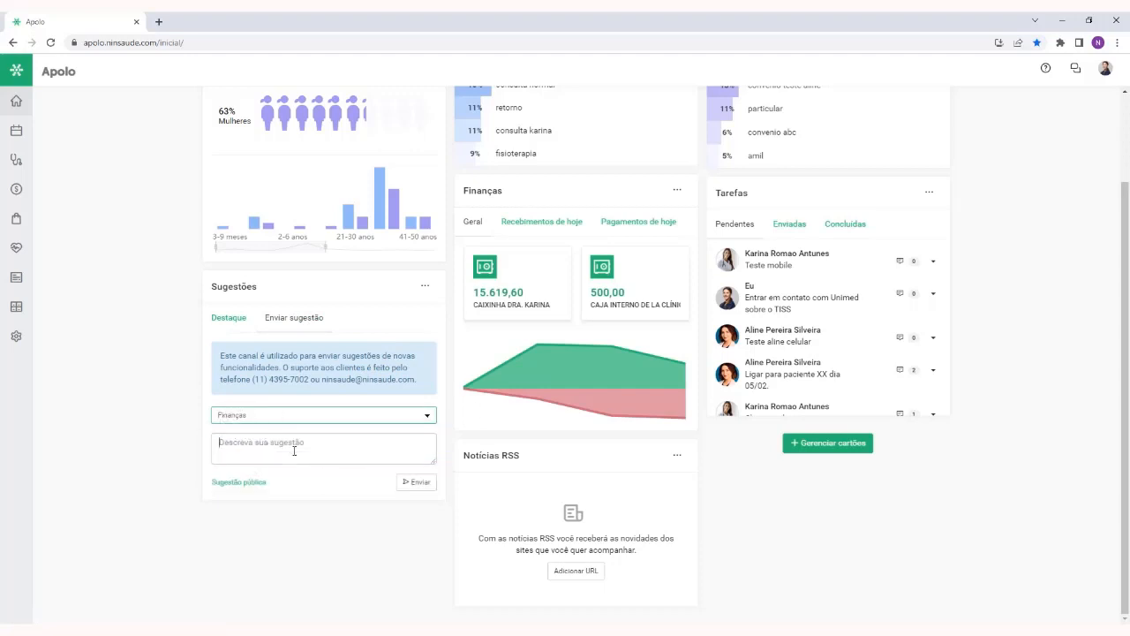
left_click(294, 450)
type("Sug")
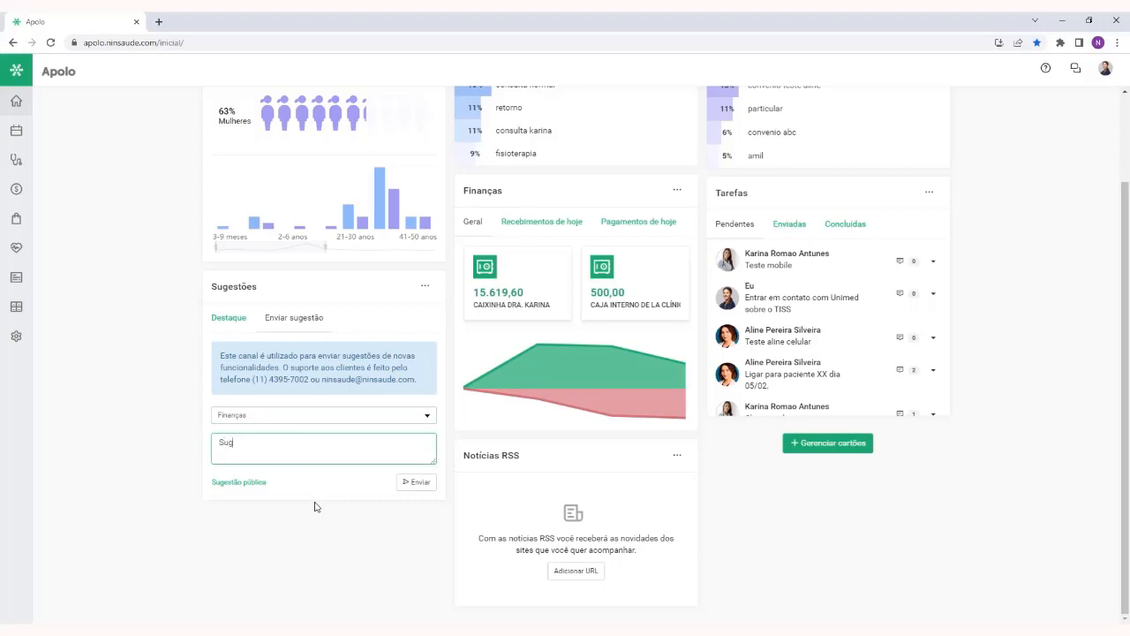
type("iro xyz")
Return to Destaque in the Sugestões card and load two other highlighted suggestions to read
left_click(227, 325)
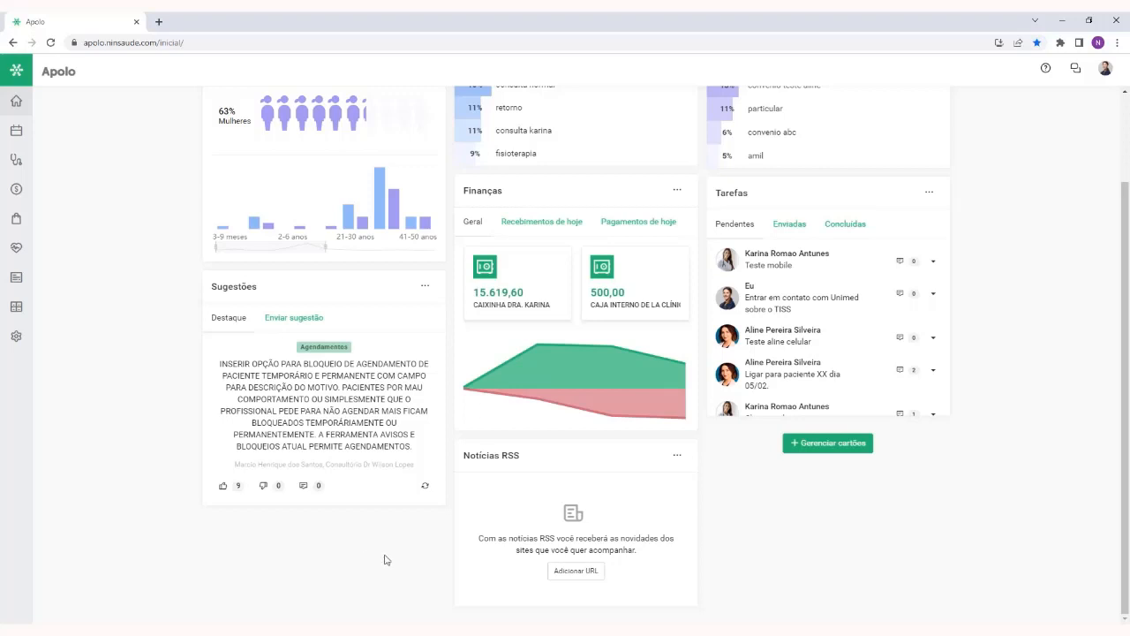
left_click(424, 488)
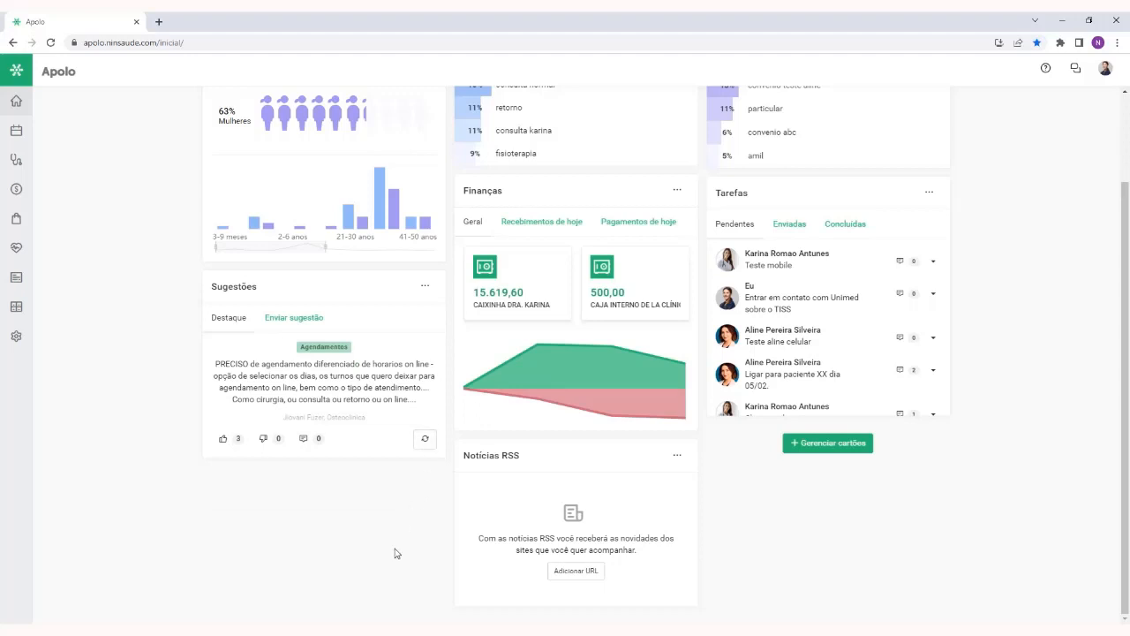
left_click(425, 438)
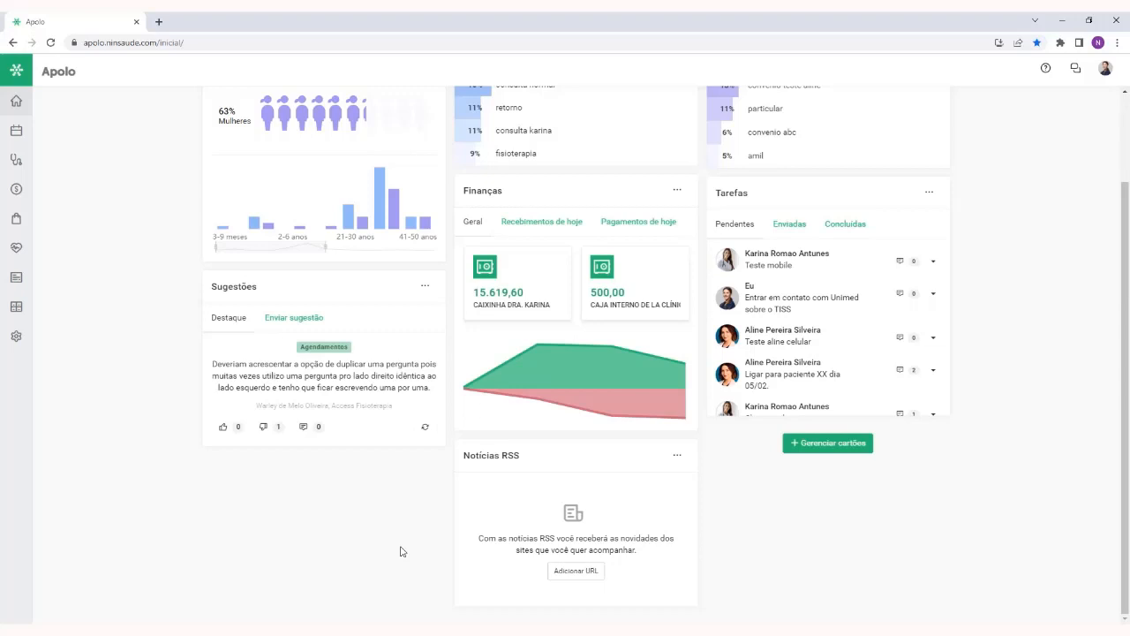
Sign out of the user account and confirm leaving the site
scroll(400, 551, "up", 2)
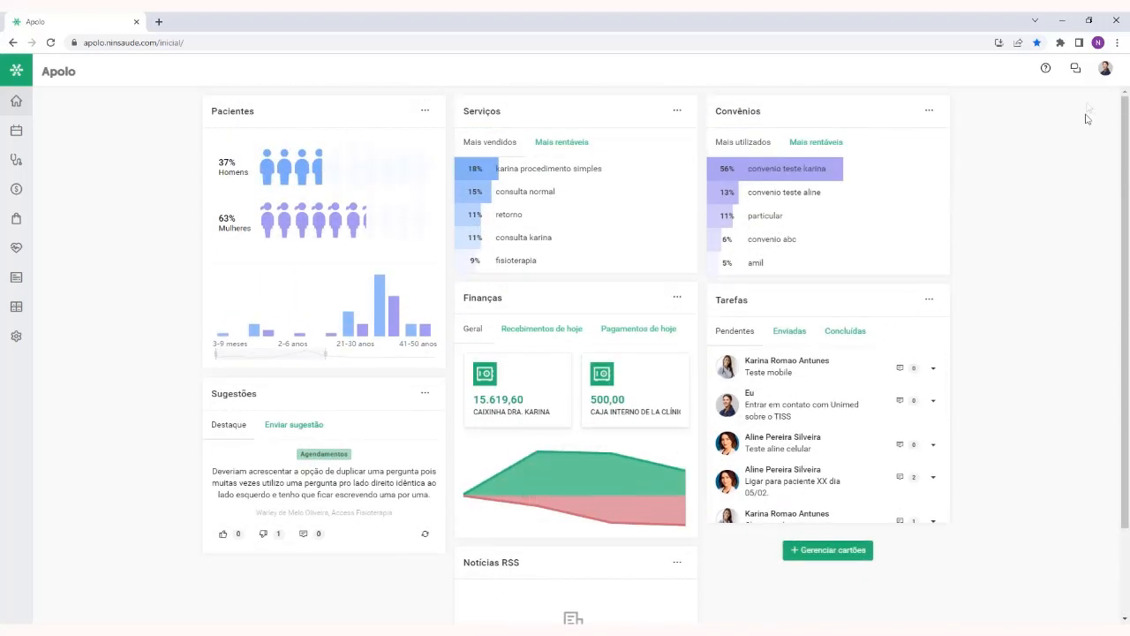
left_click(1105, 68)
left_click(1048, 298)
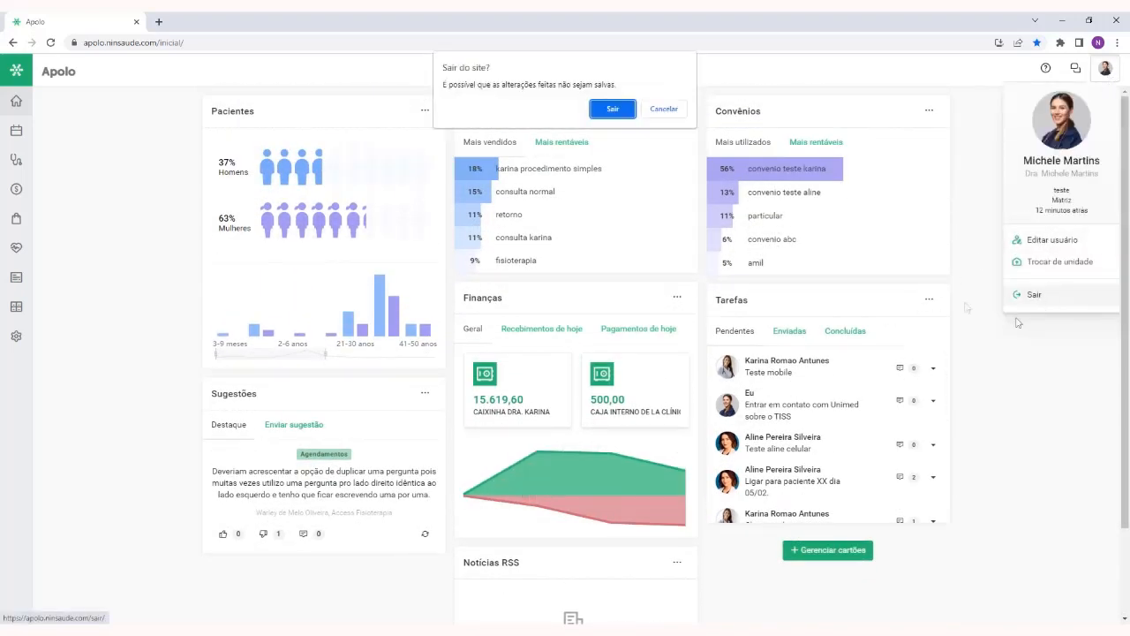
left_click(616, 112)
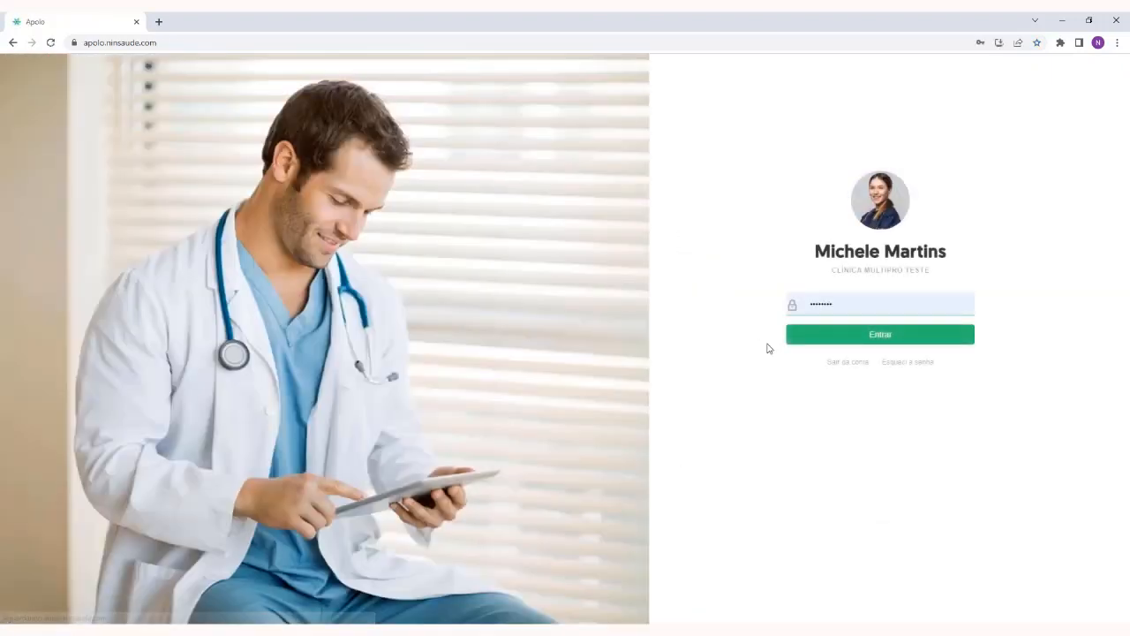